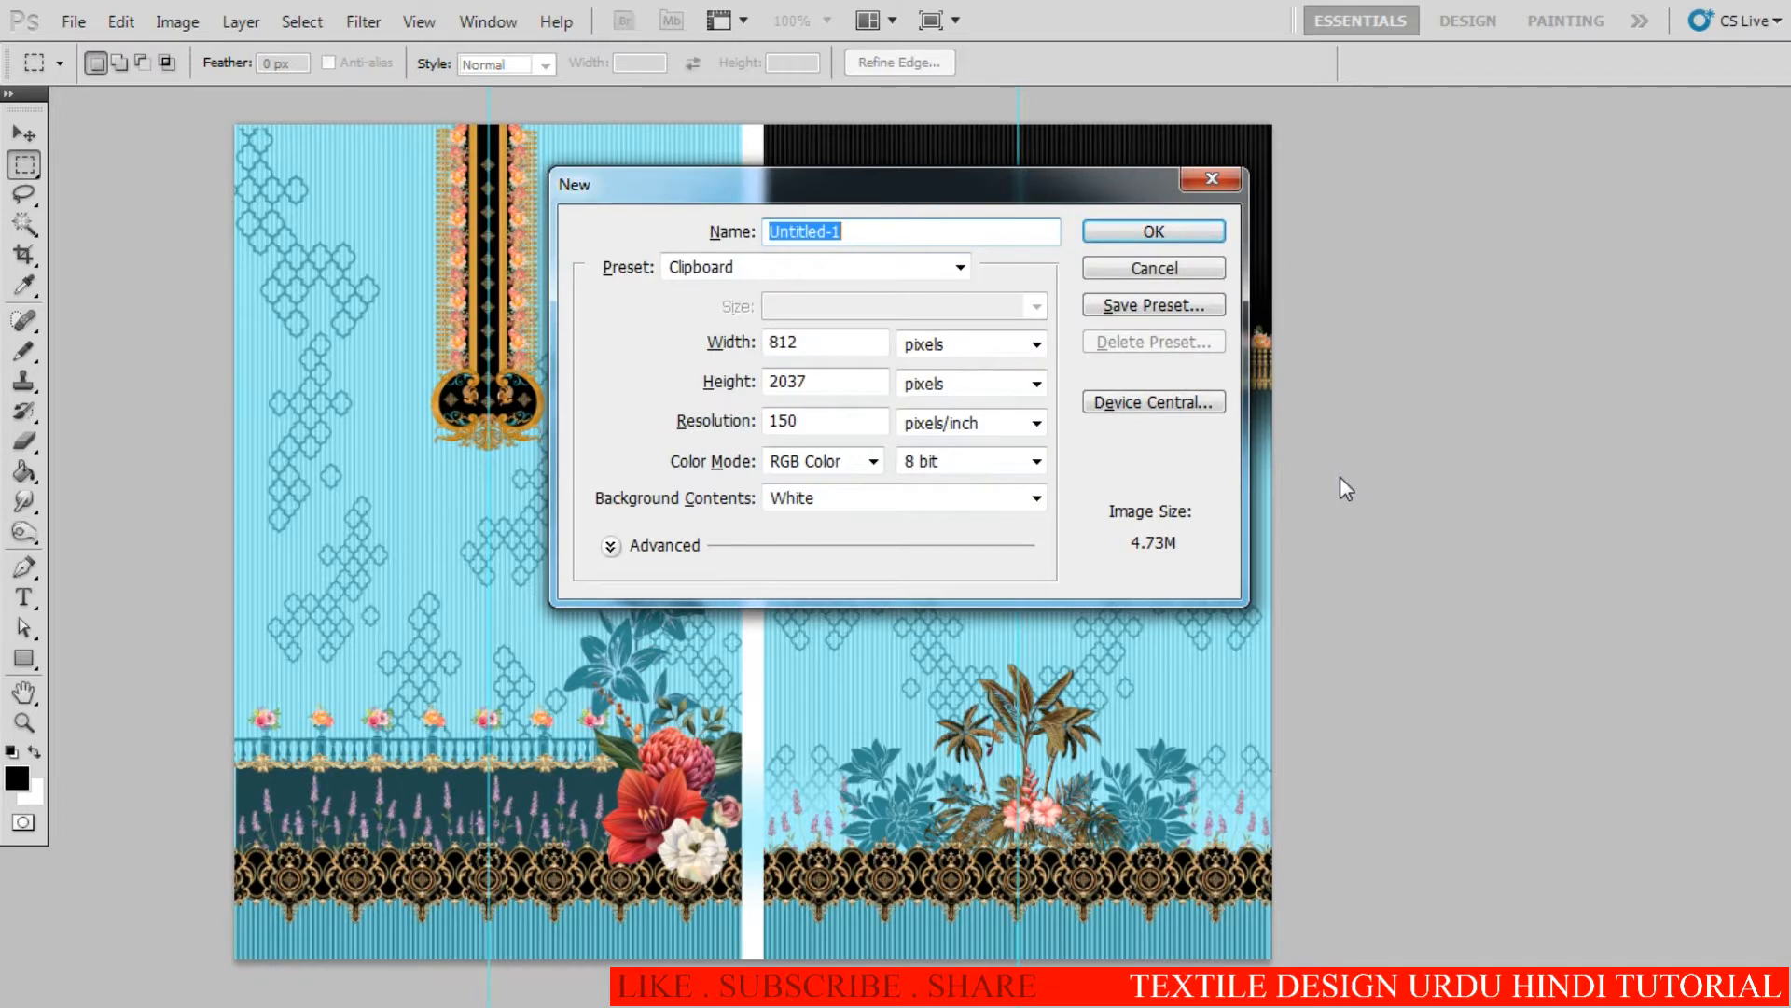
Step: Create a new document with a canvas 20 inches wide by 25 inches high and fill it with black
key(Return)
key(ctrl+alt+c)
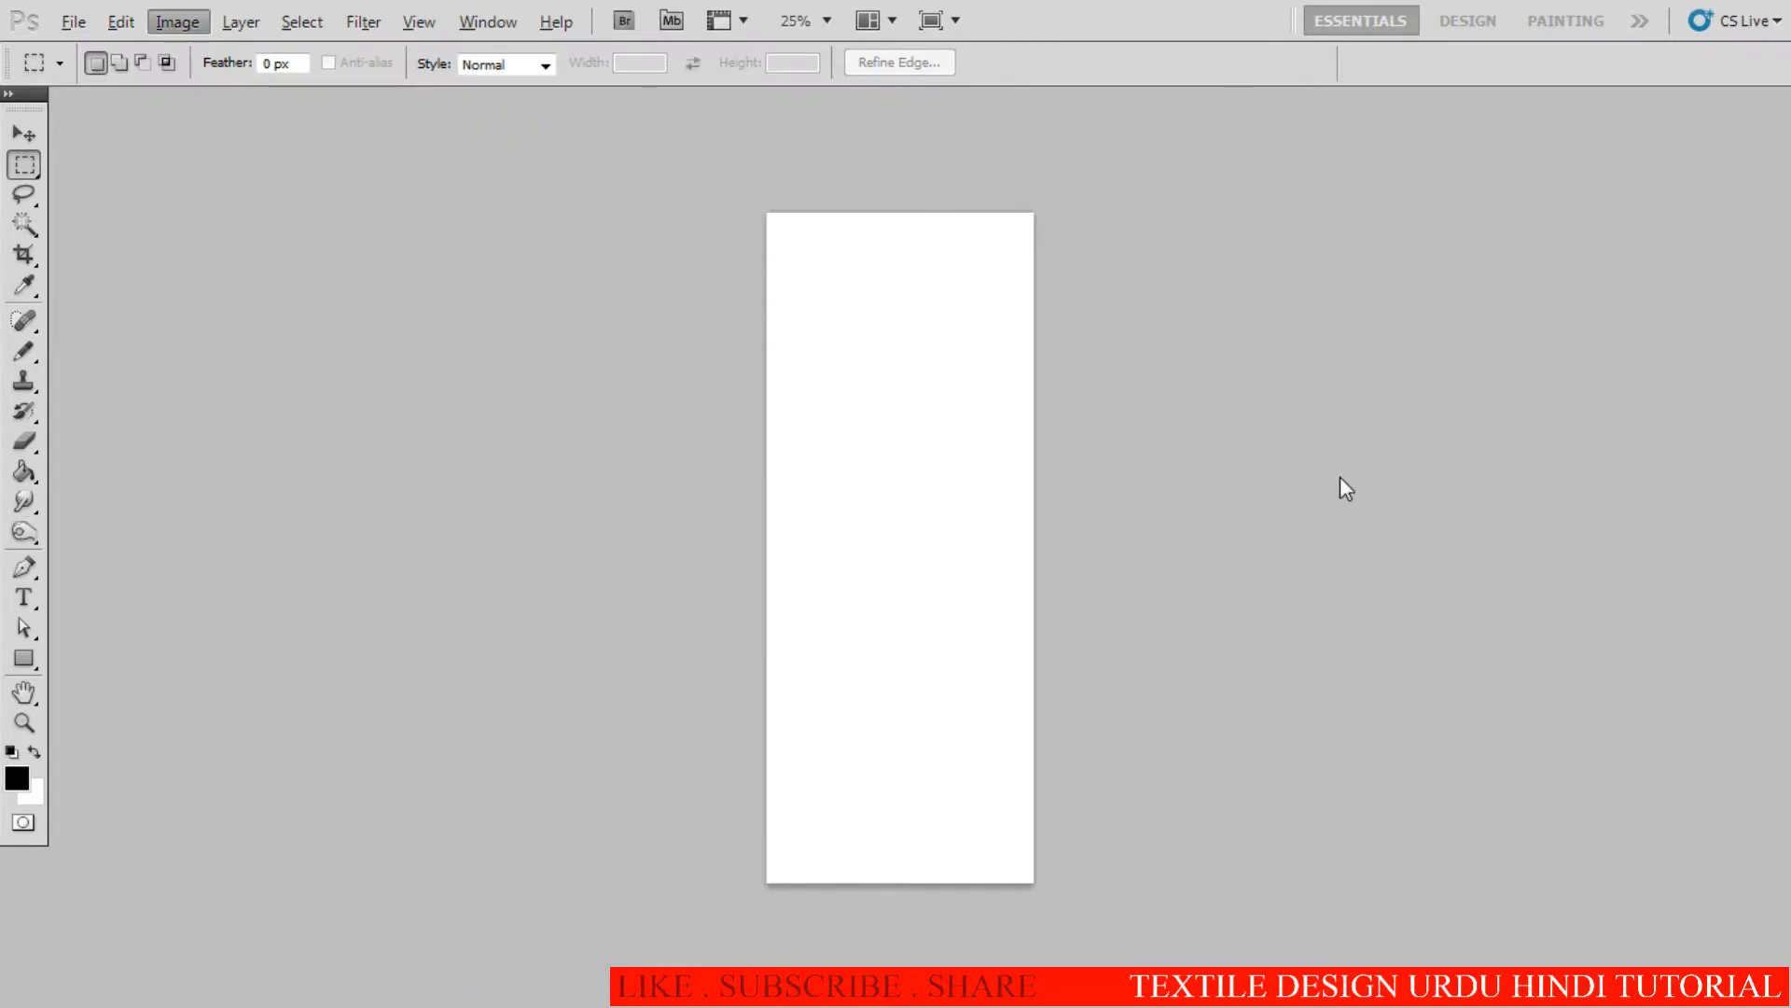
text(20)
key(Tab)
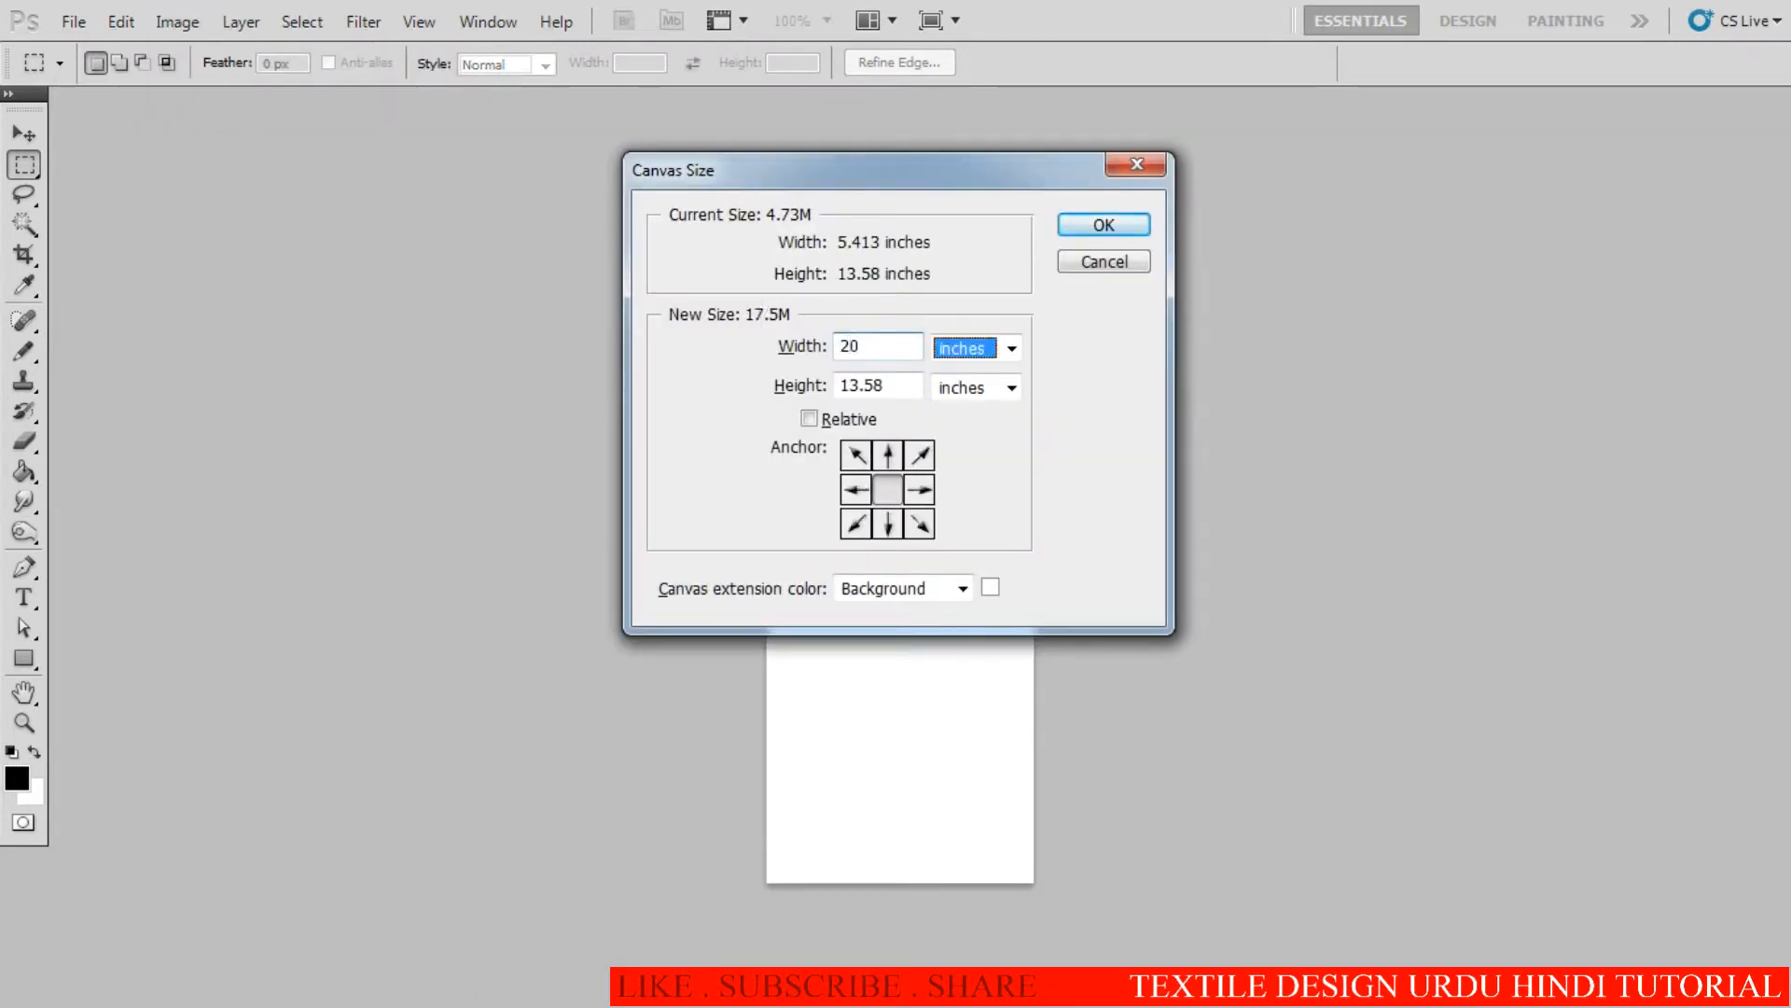
key(Tab)
text(25)
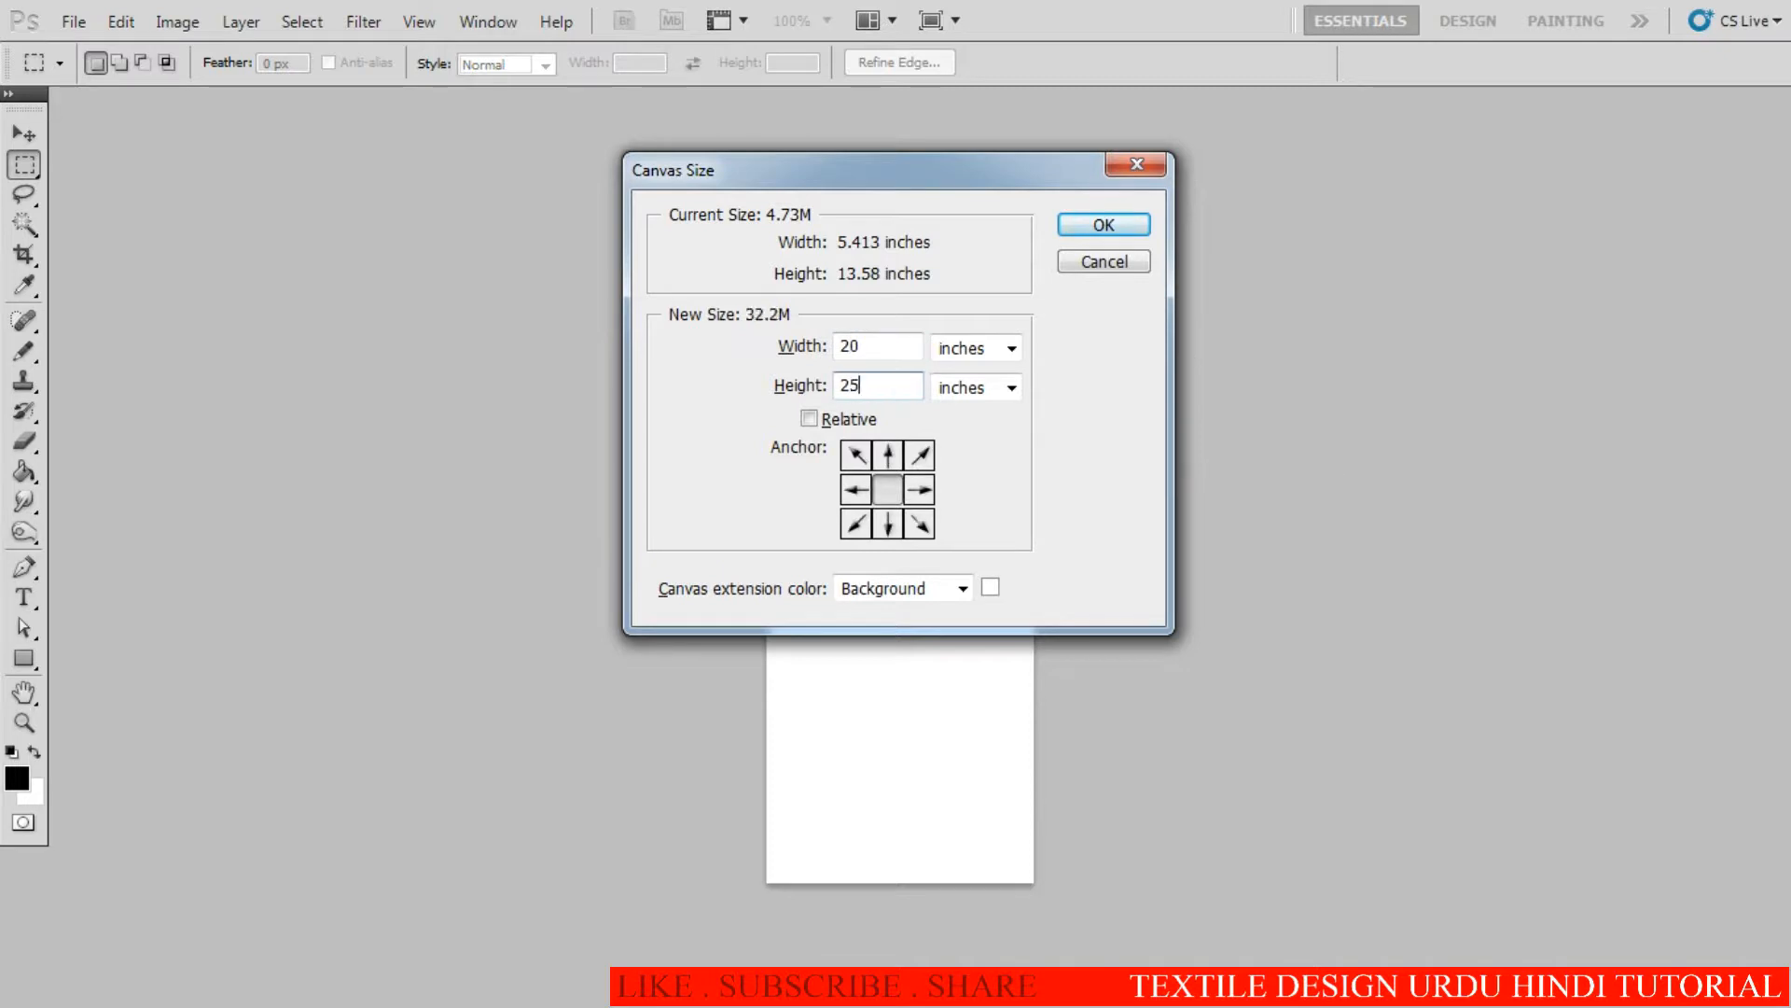
key(Return)
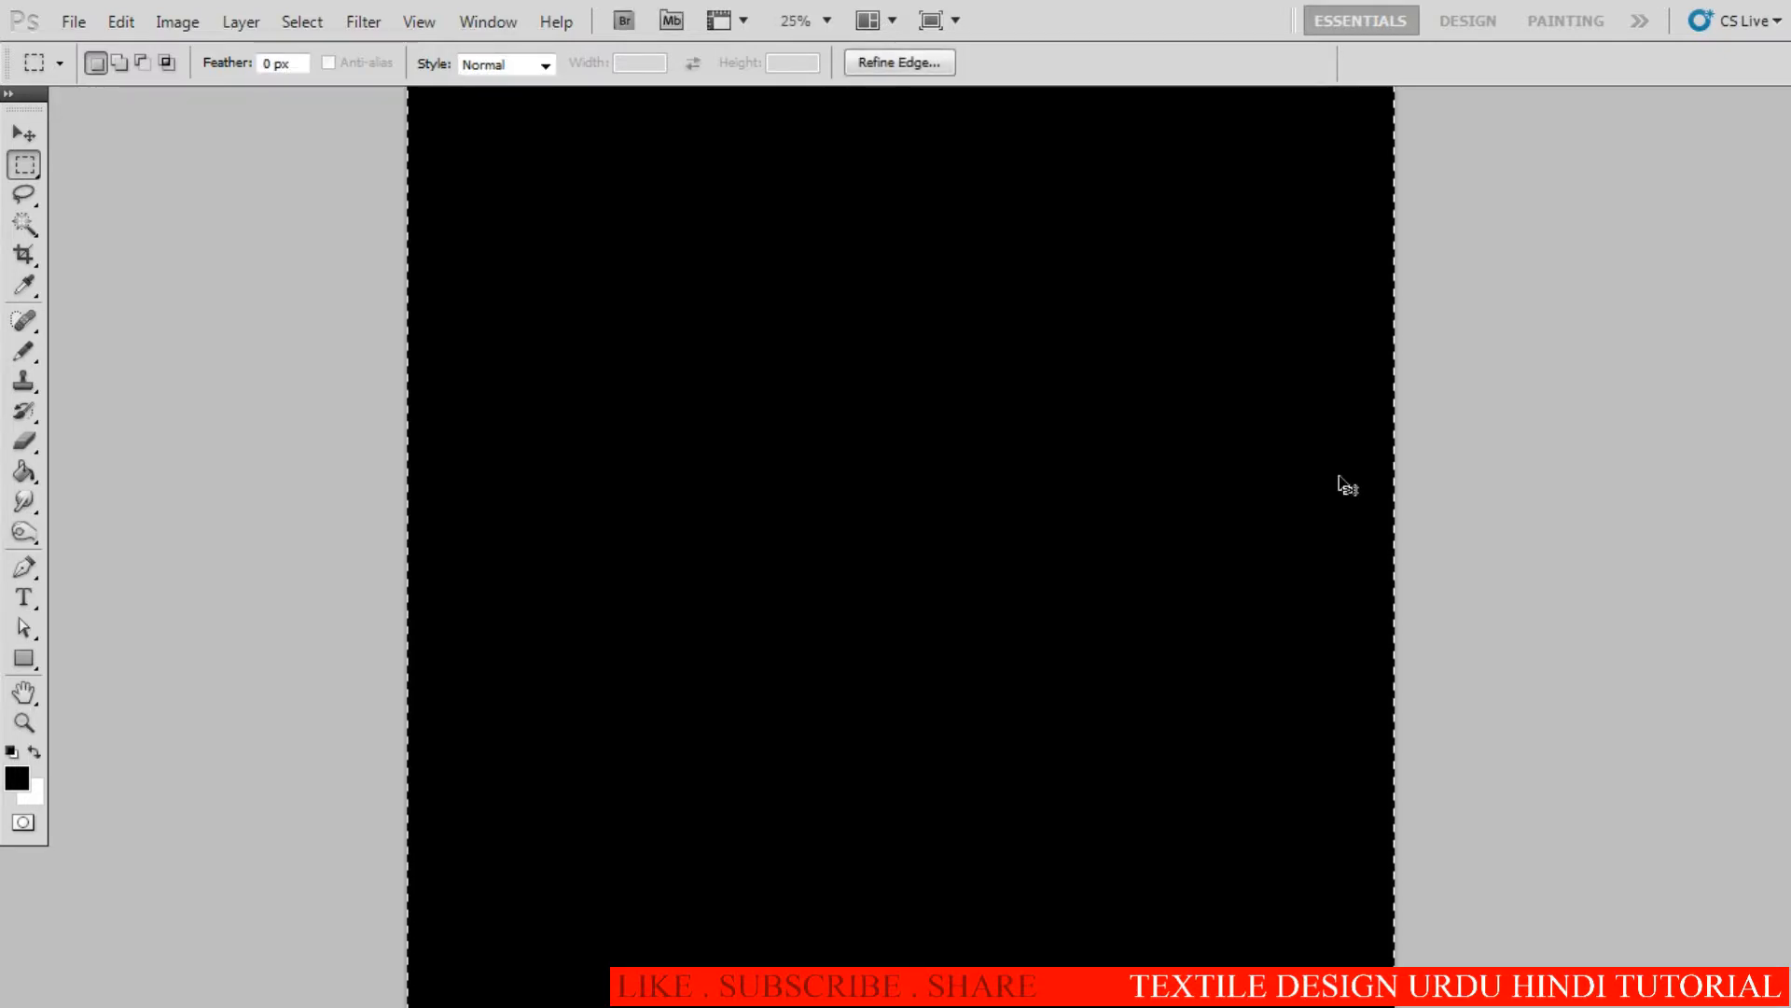
key(ctrl+minus)
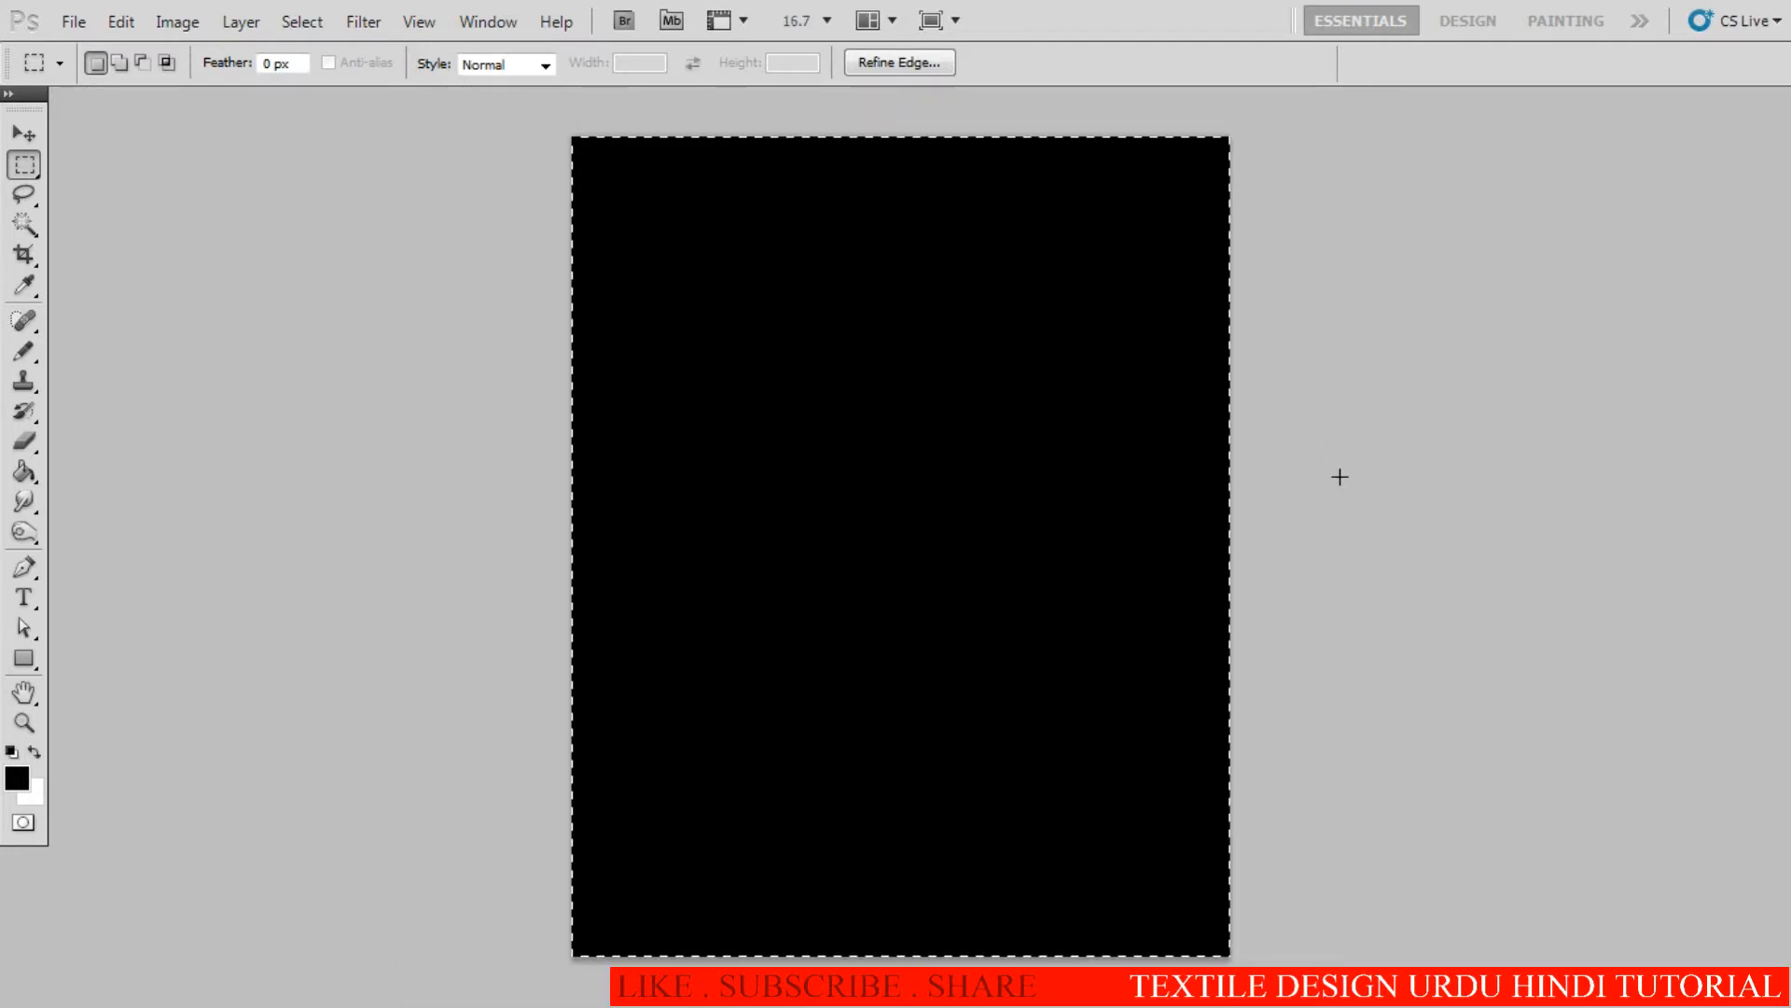
Step: Check the black document's size and resolution in Image Size without changing them
key(ctrl+alt+i)
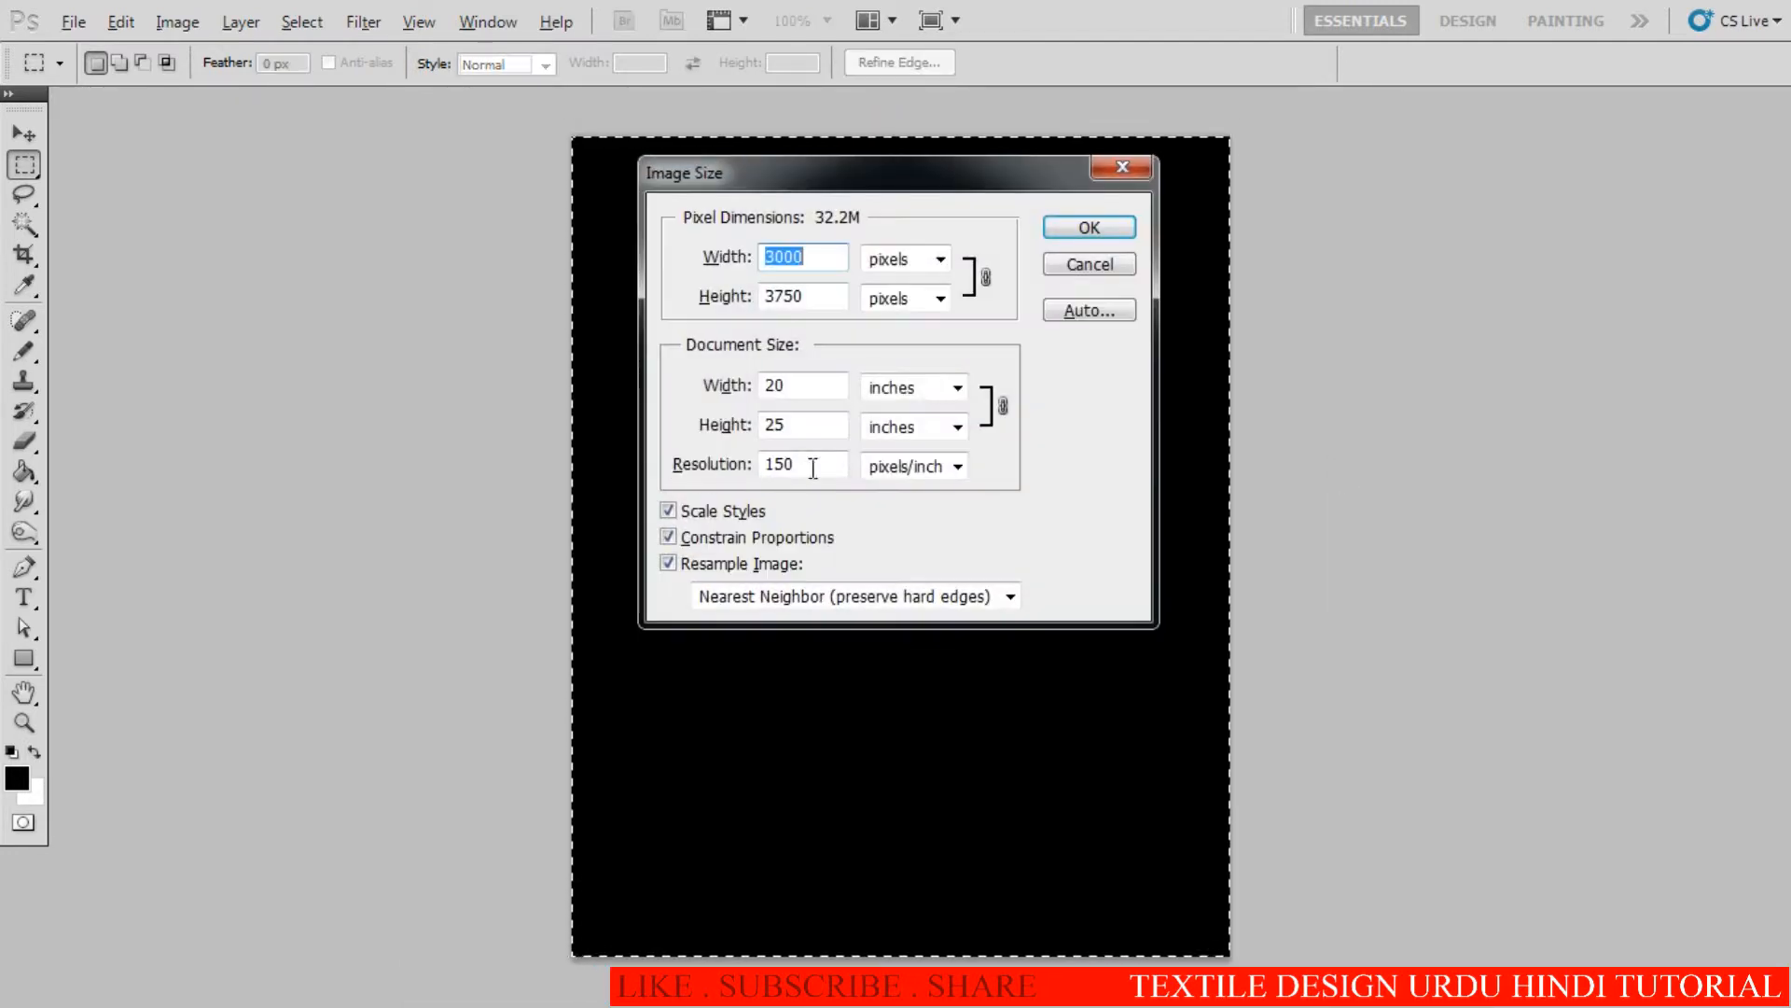
key(Escape)
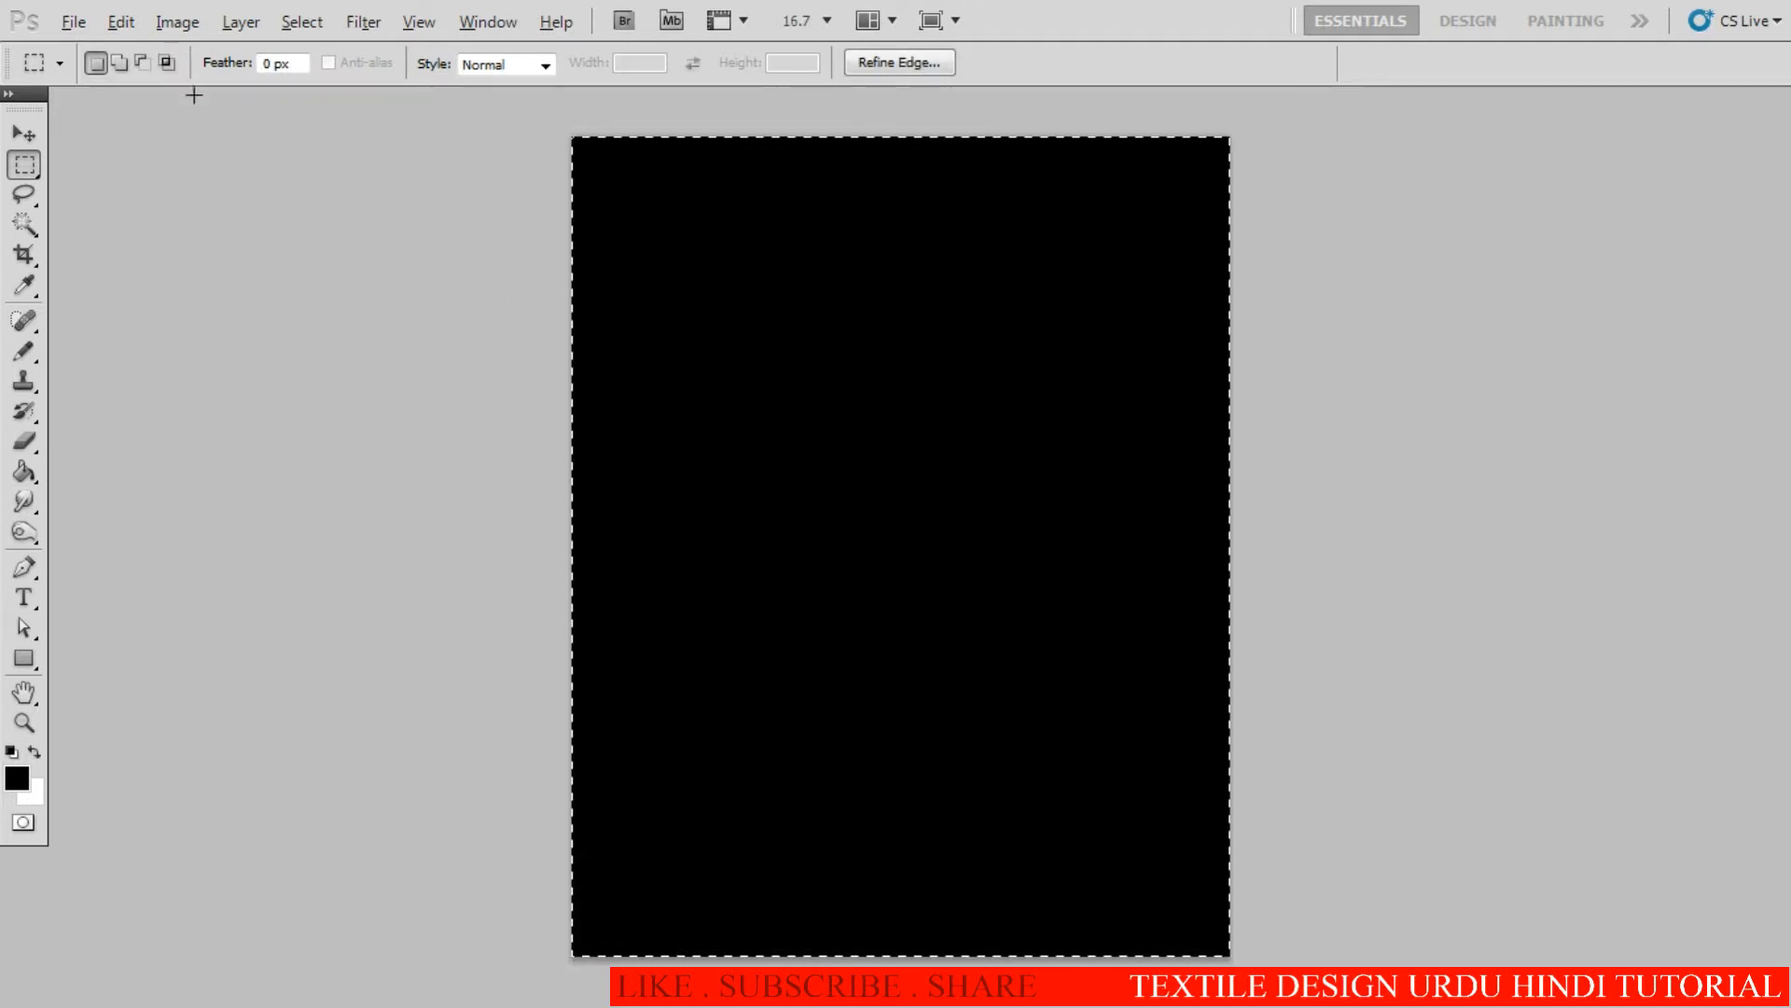
click(177, 21)
click(328, 211)
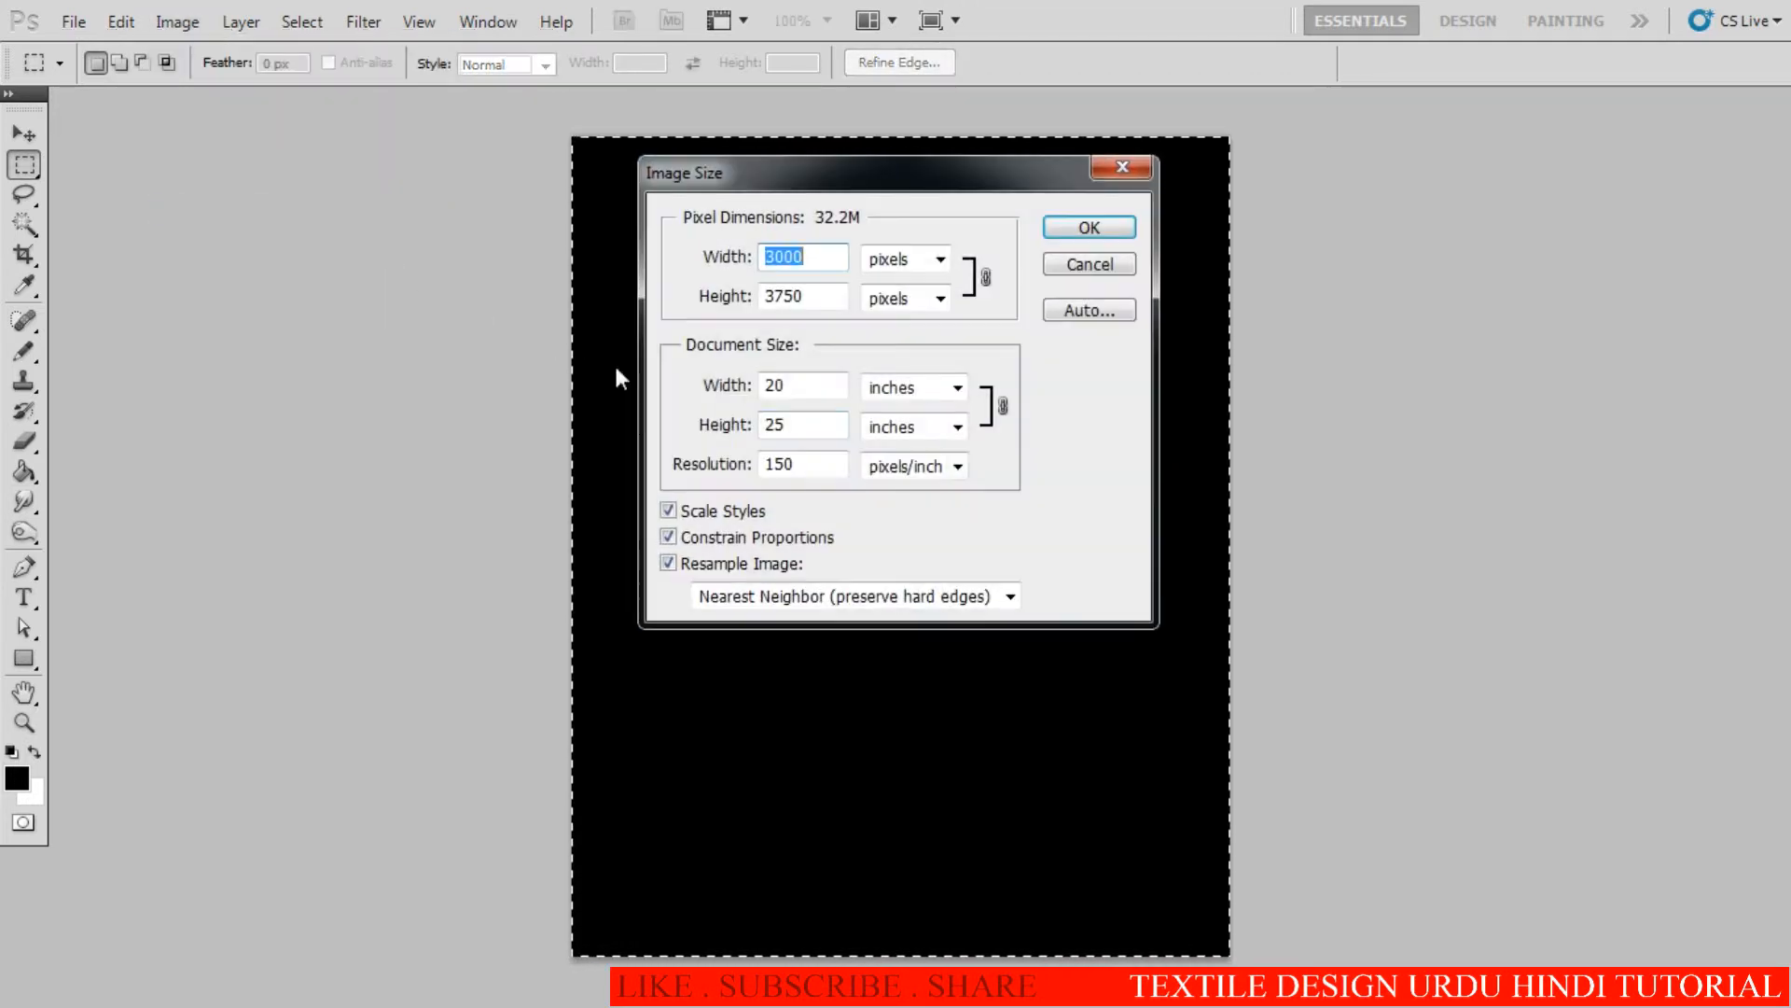
click(1086, 266)
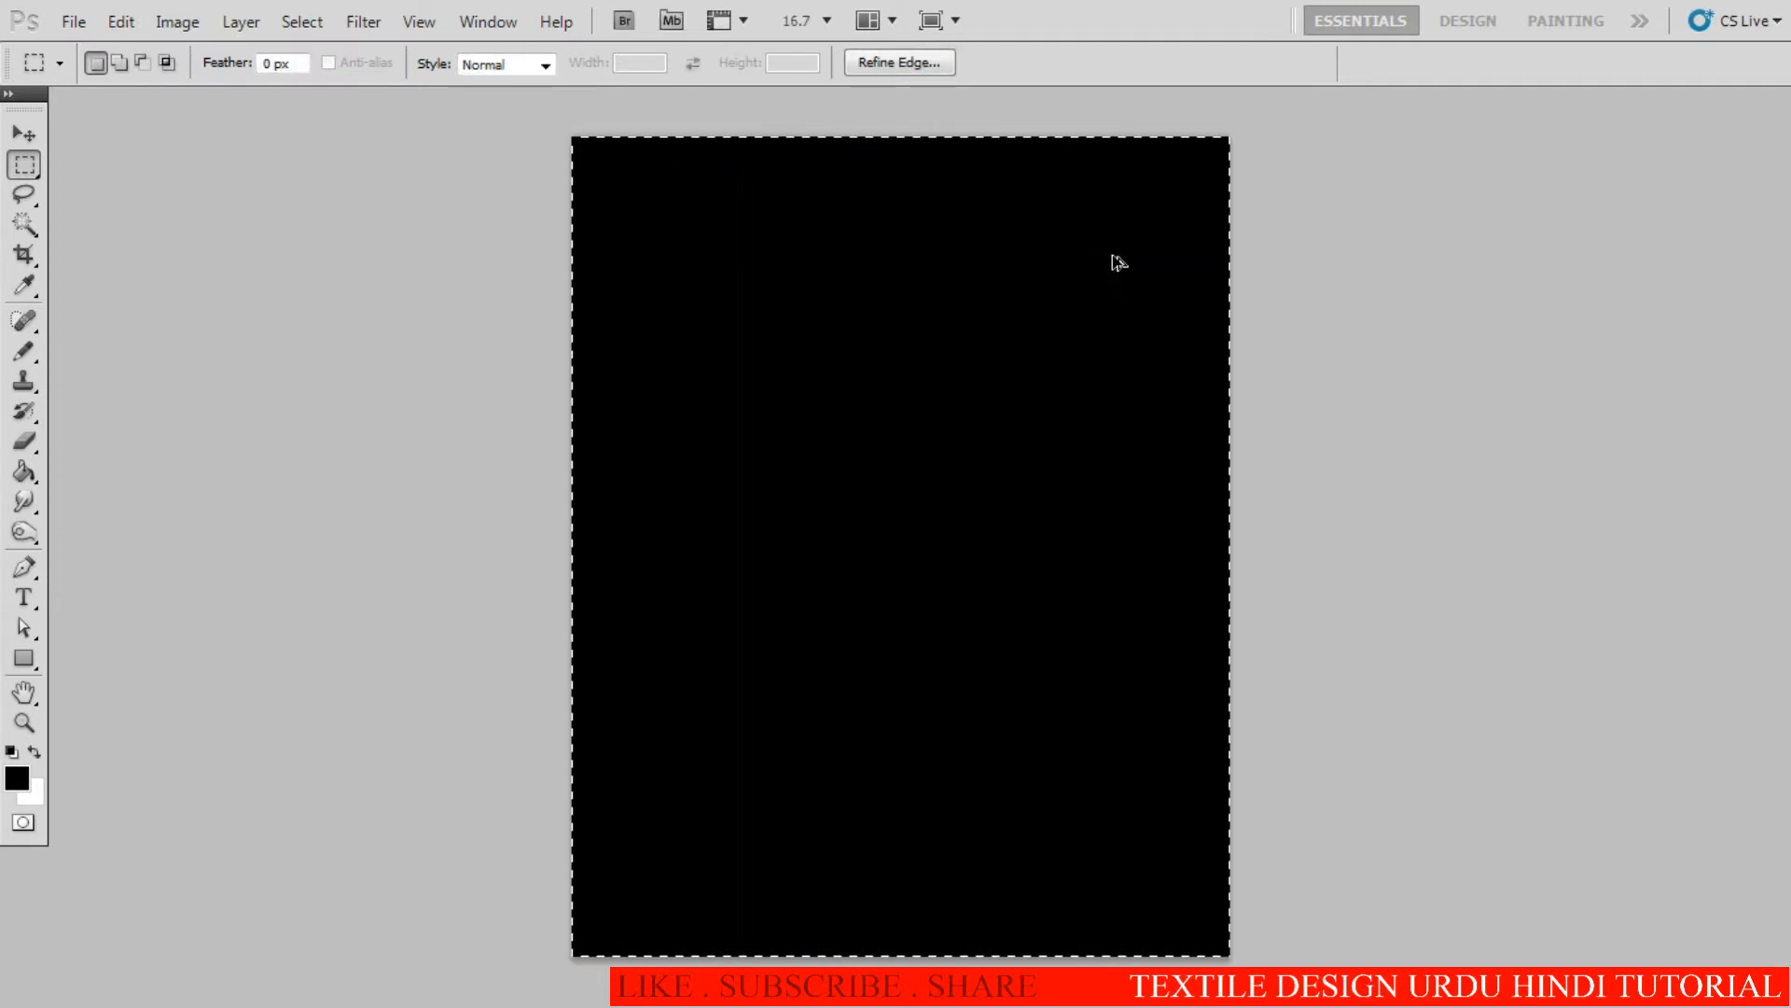
Step: Switch to the blue textile design document and check its canvas width and height
key(ctrl+alt+i)
click(1114, 258)
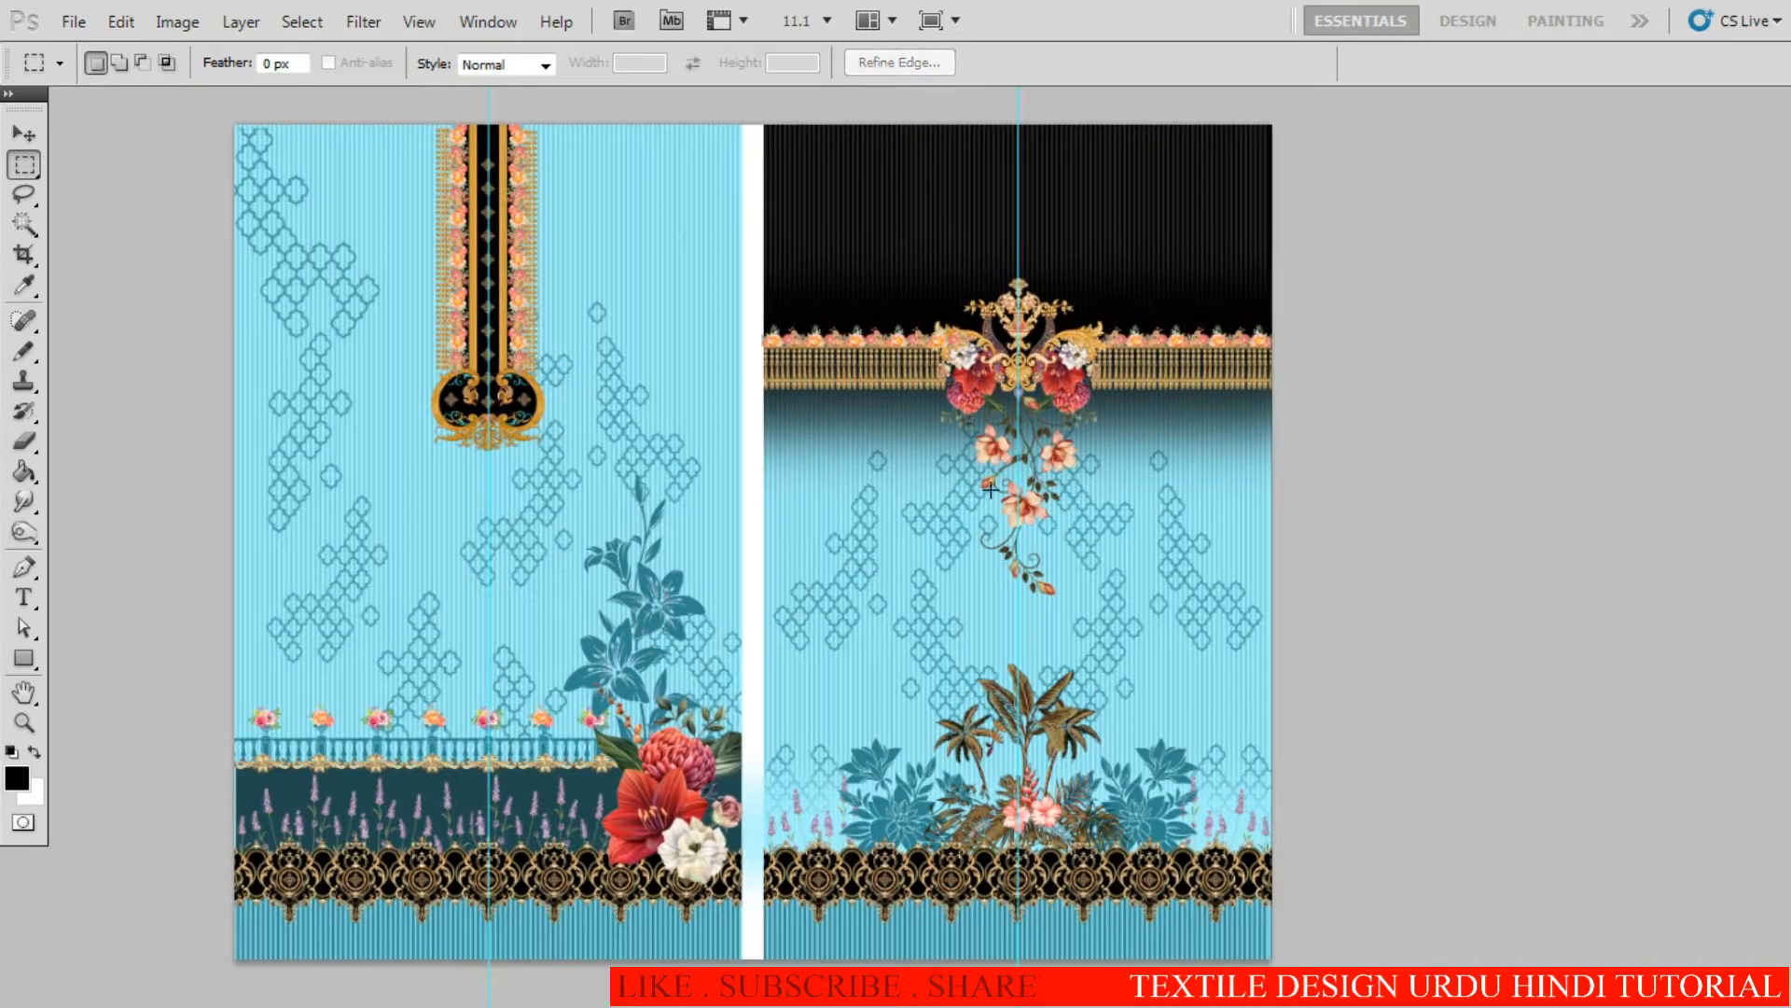
key(alt+i)
key(s)
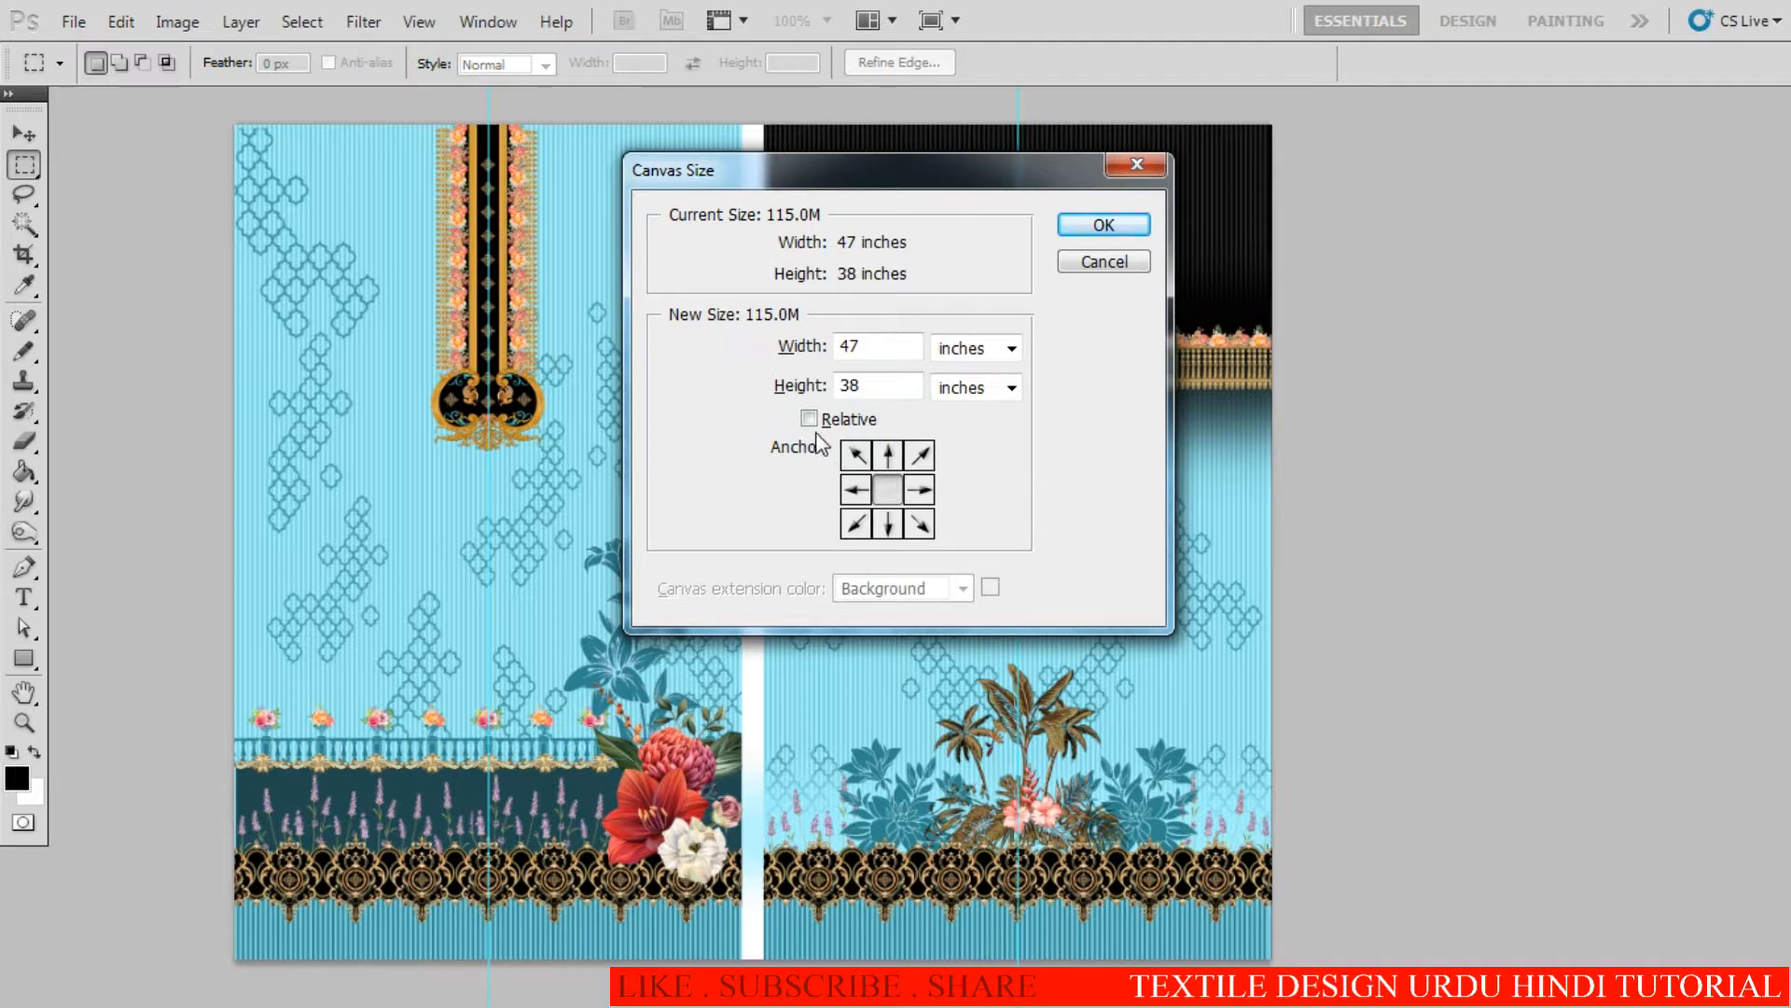
key(Escape)
click(177, 21)
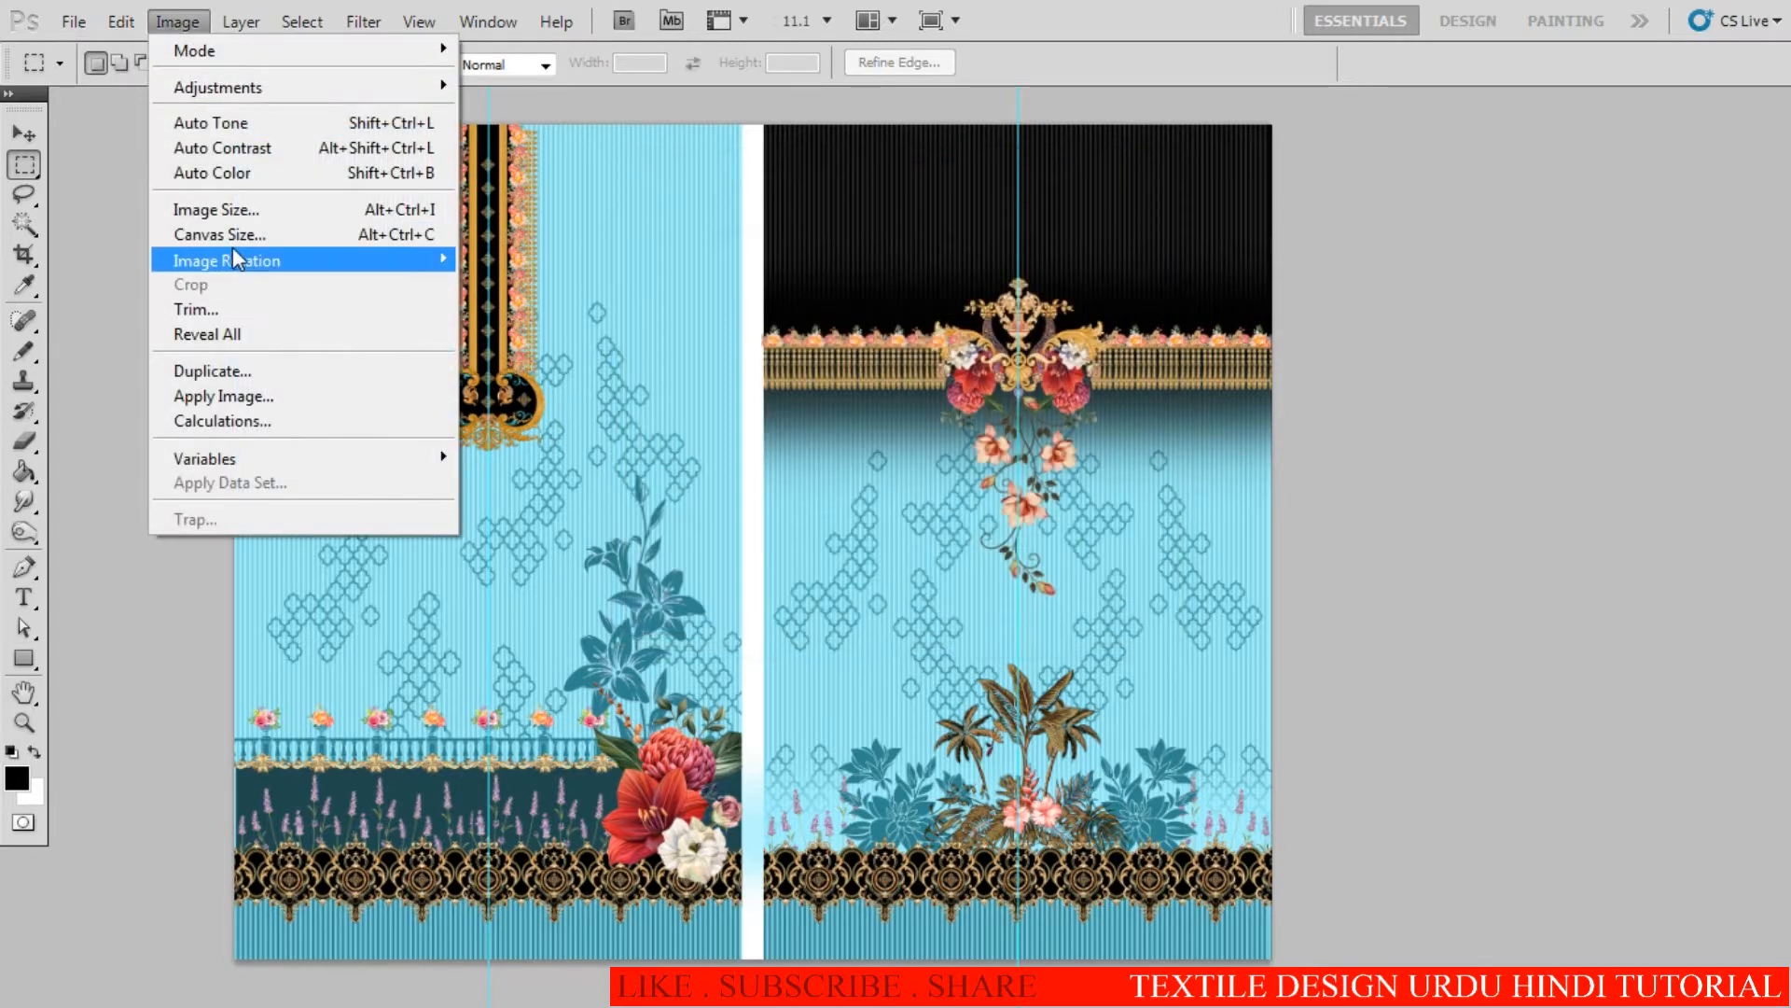
click(236, 234)
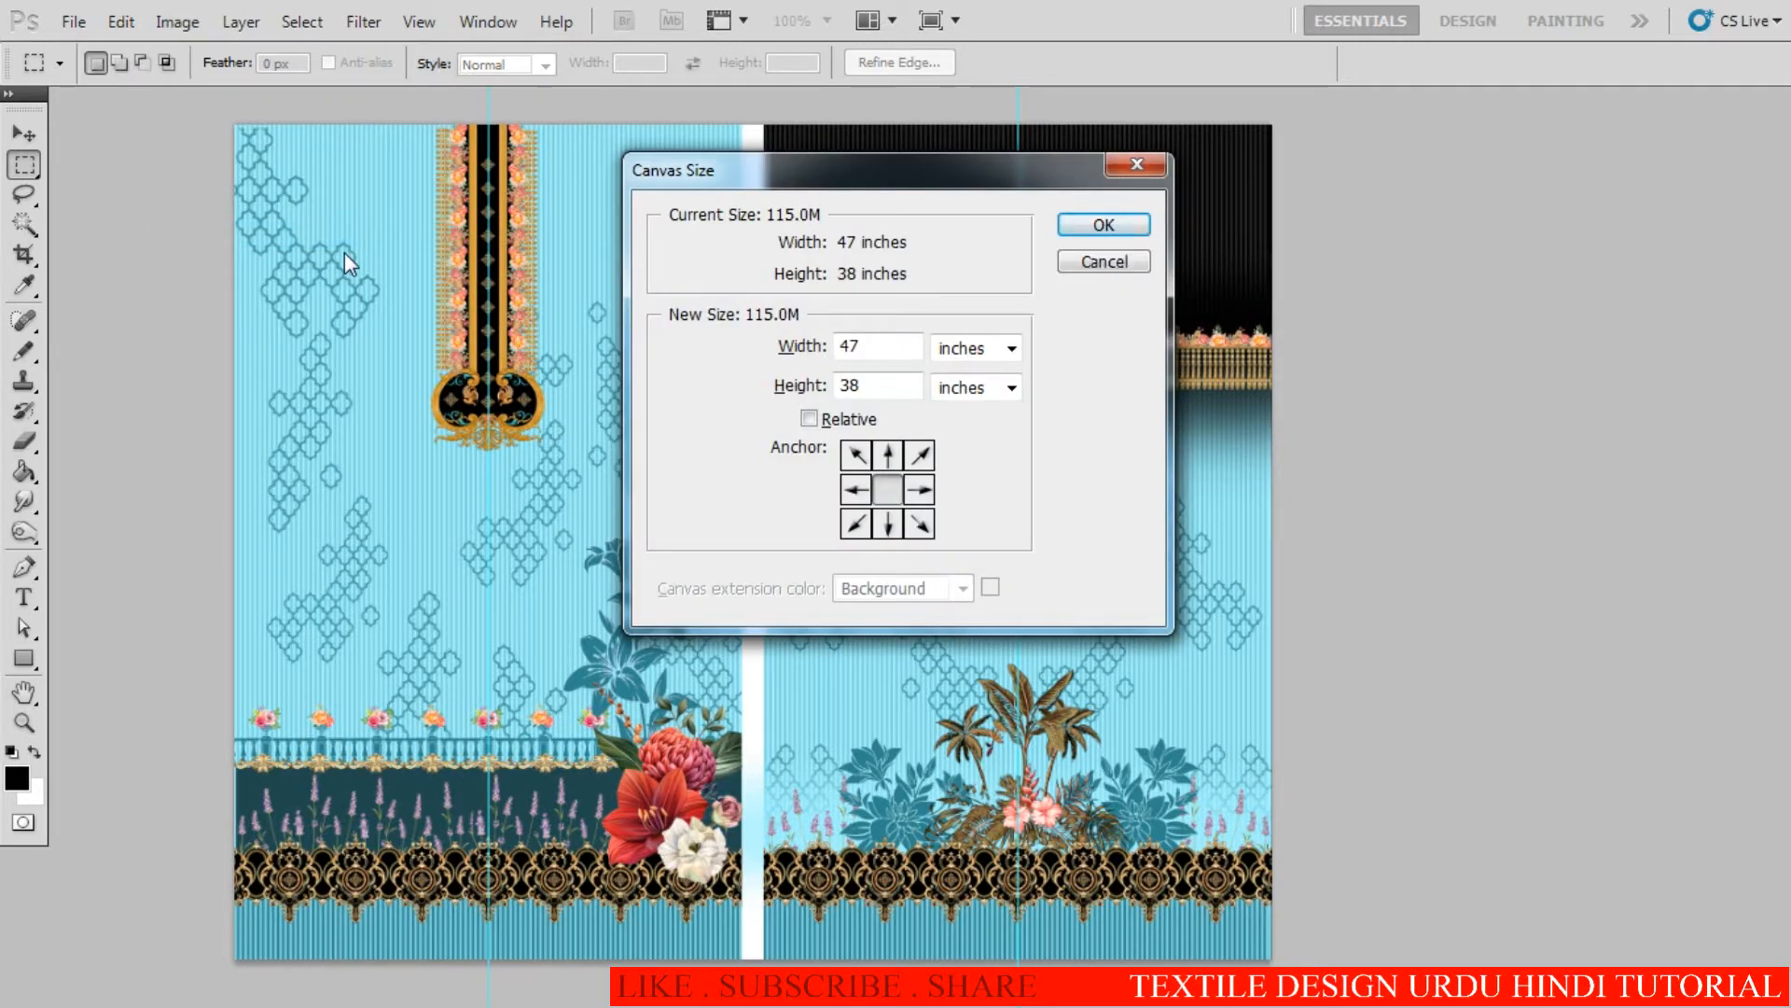
key(Tab)
key(Tab)
key(shift+Tab)
key(Escape)
Step: Widen the textile design's canvas to 68 inches, anchored at the middle left so the extra space falls on the right
key(ctrl+alt+c)
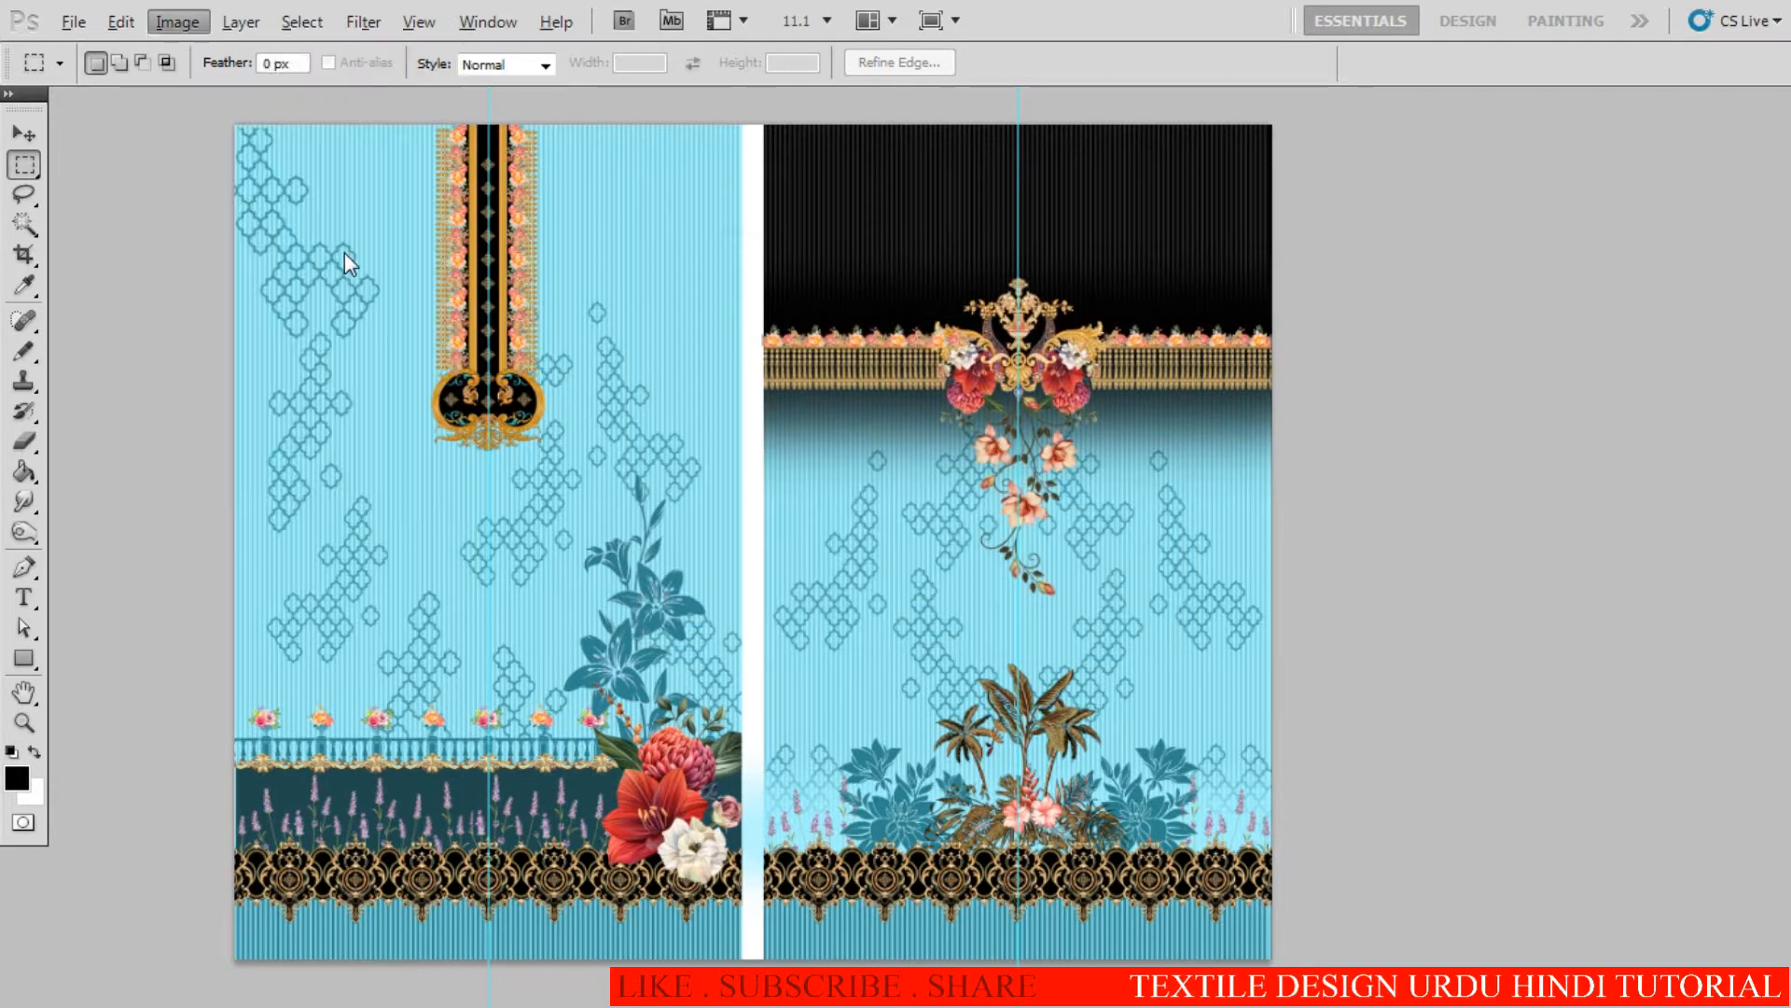
text(68)
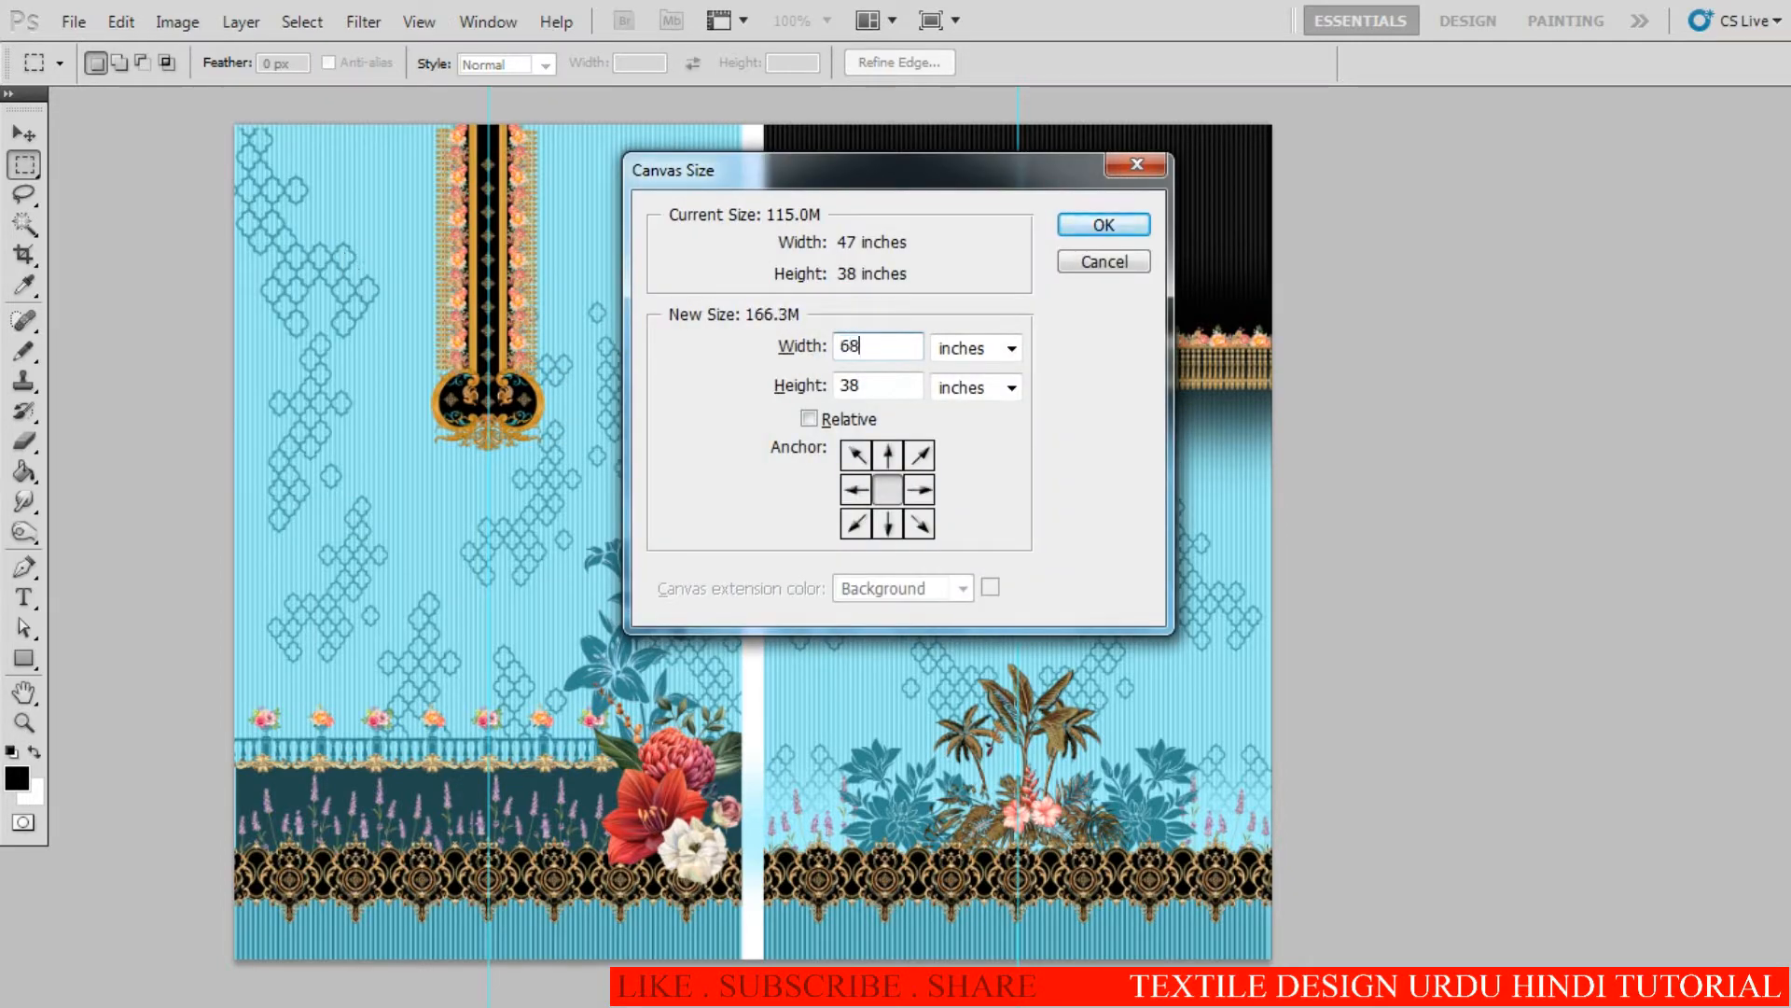
click(855, 489)
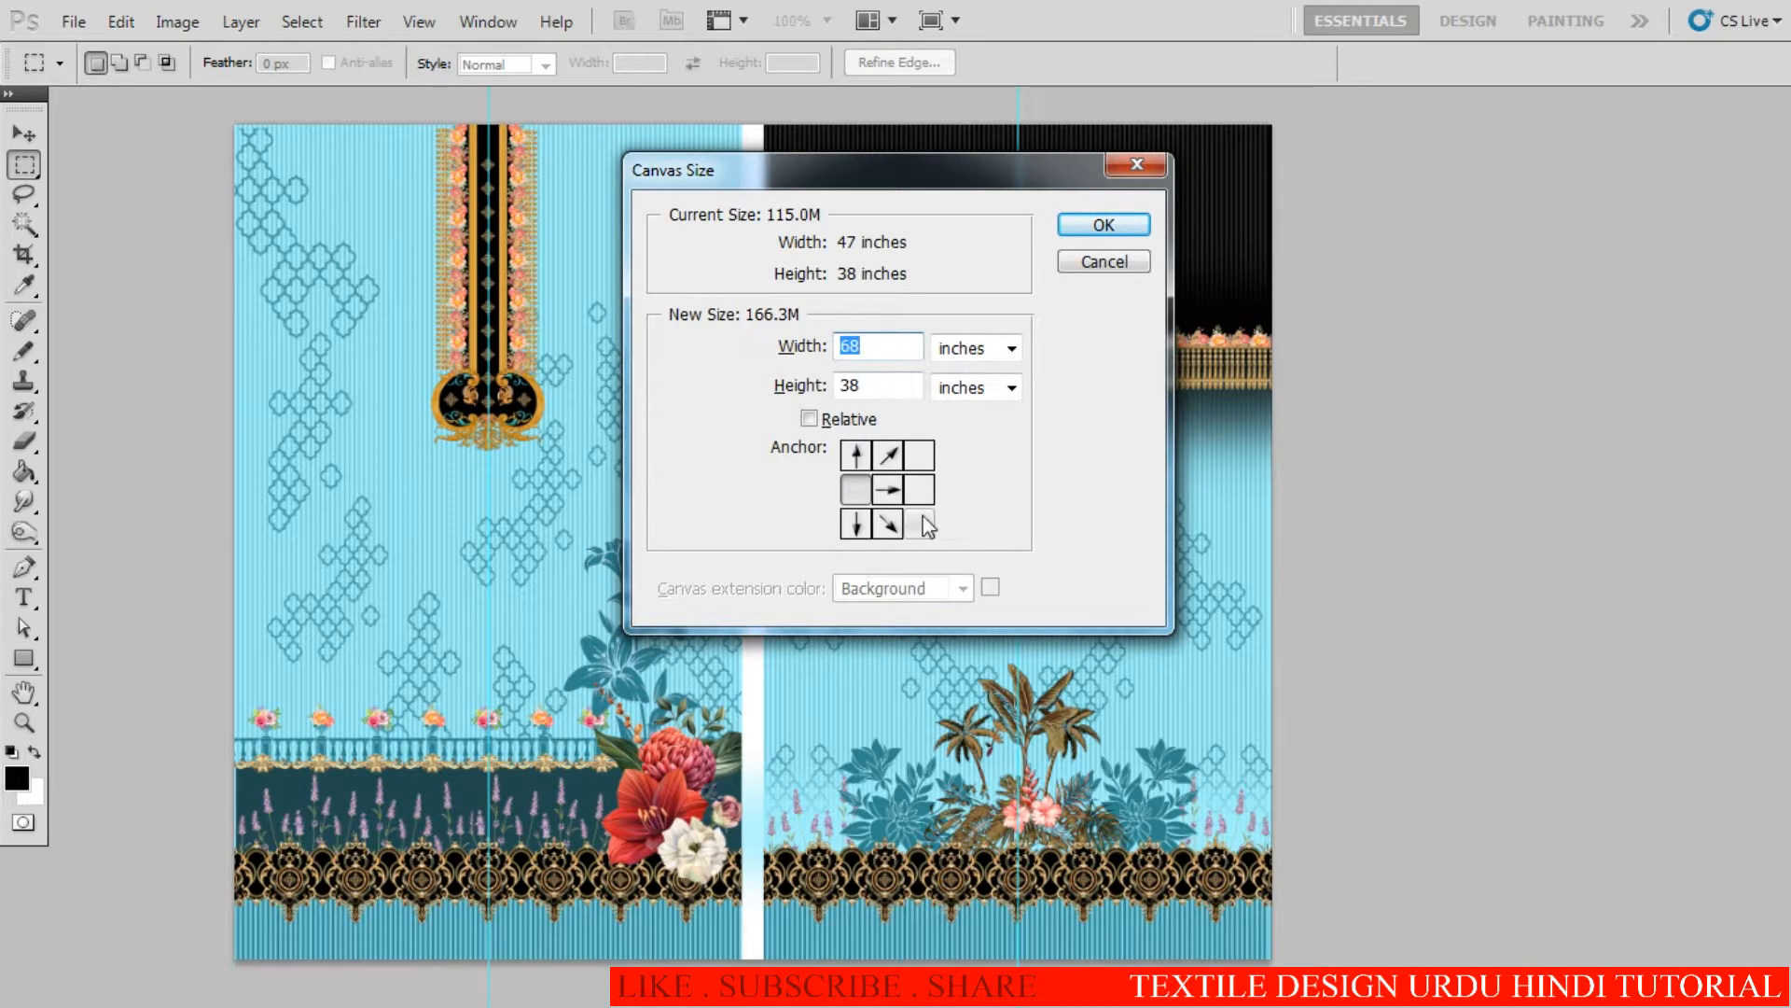
key(Return)
Step: Paste the copied black rectangle into the textile design and move it into the blank canvas area against the right edge
drag(1258, 585, 1129, 493)
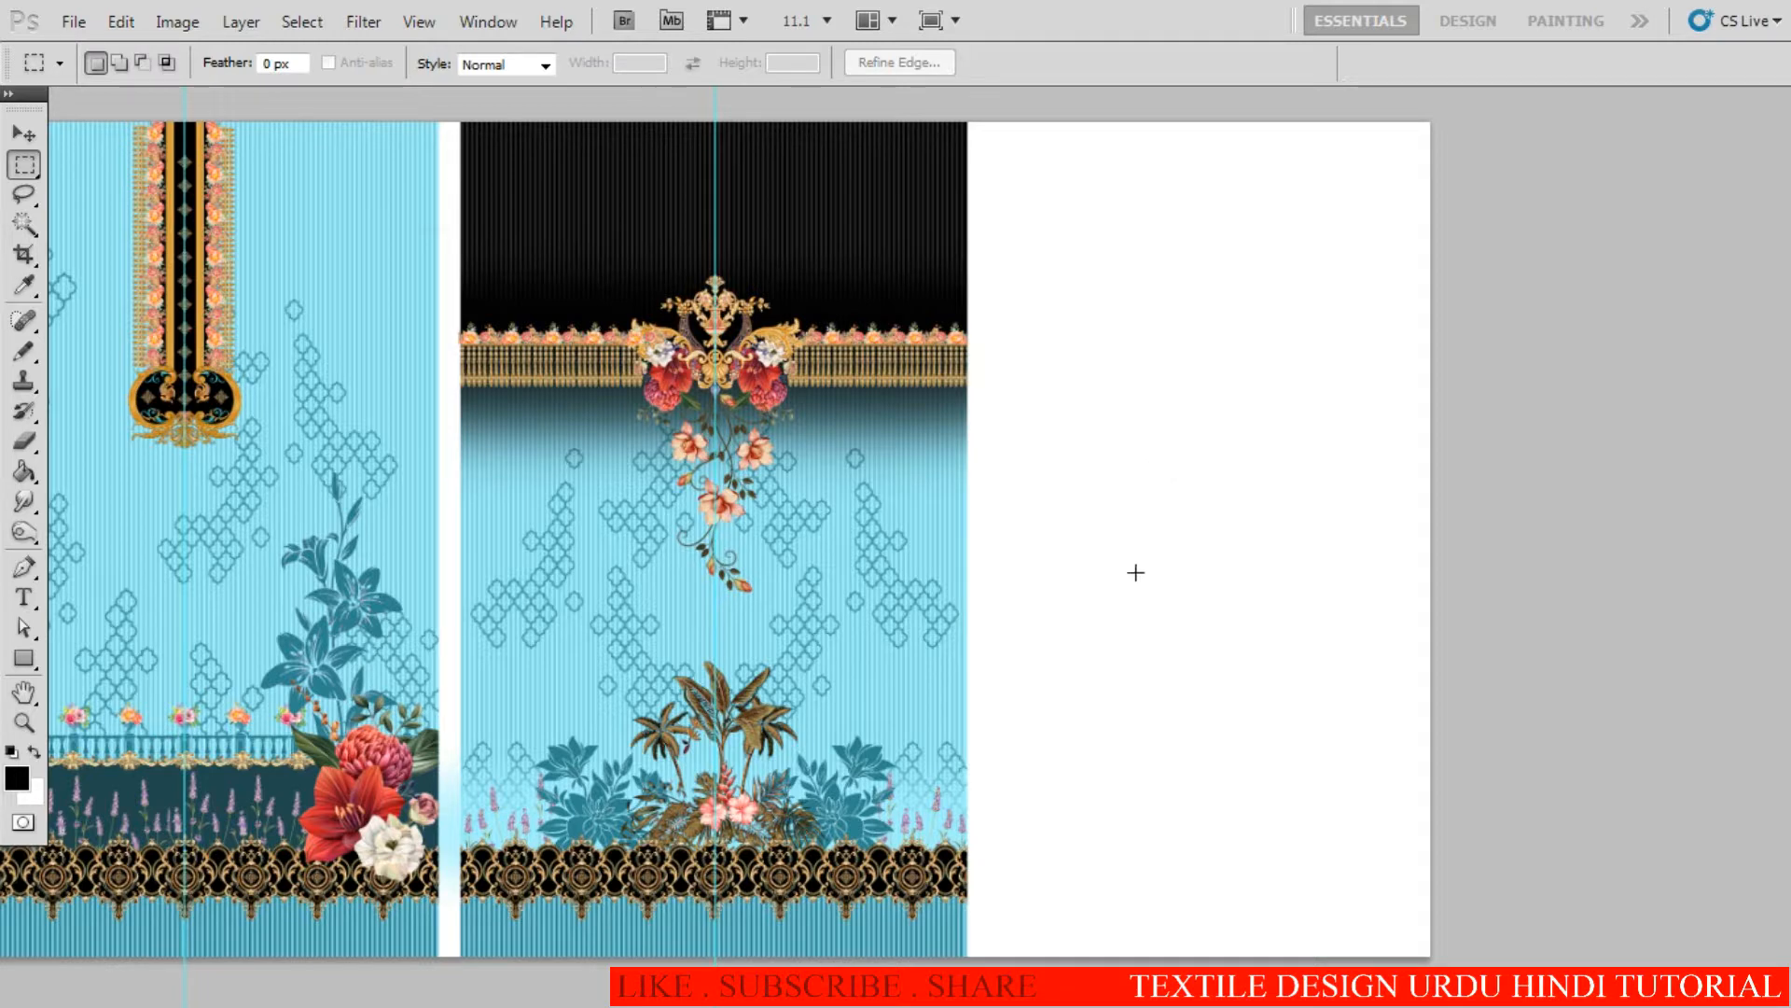
key(ctrl+v)
key(v)
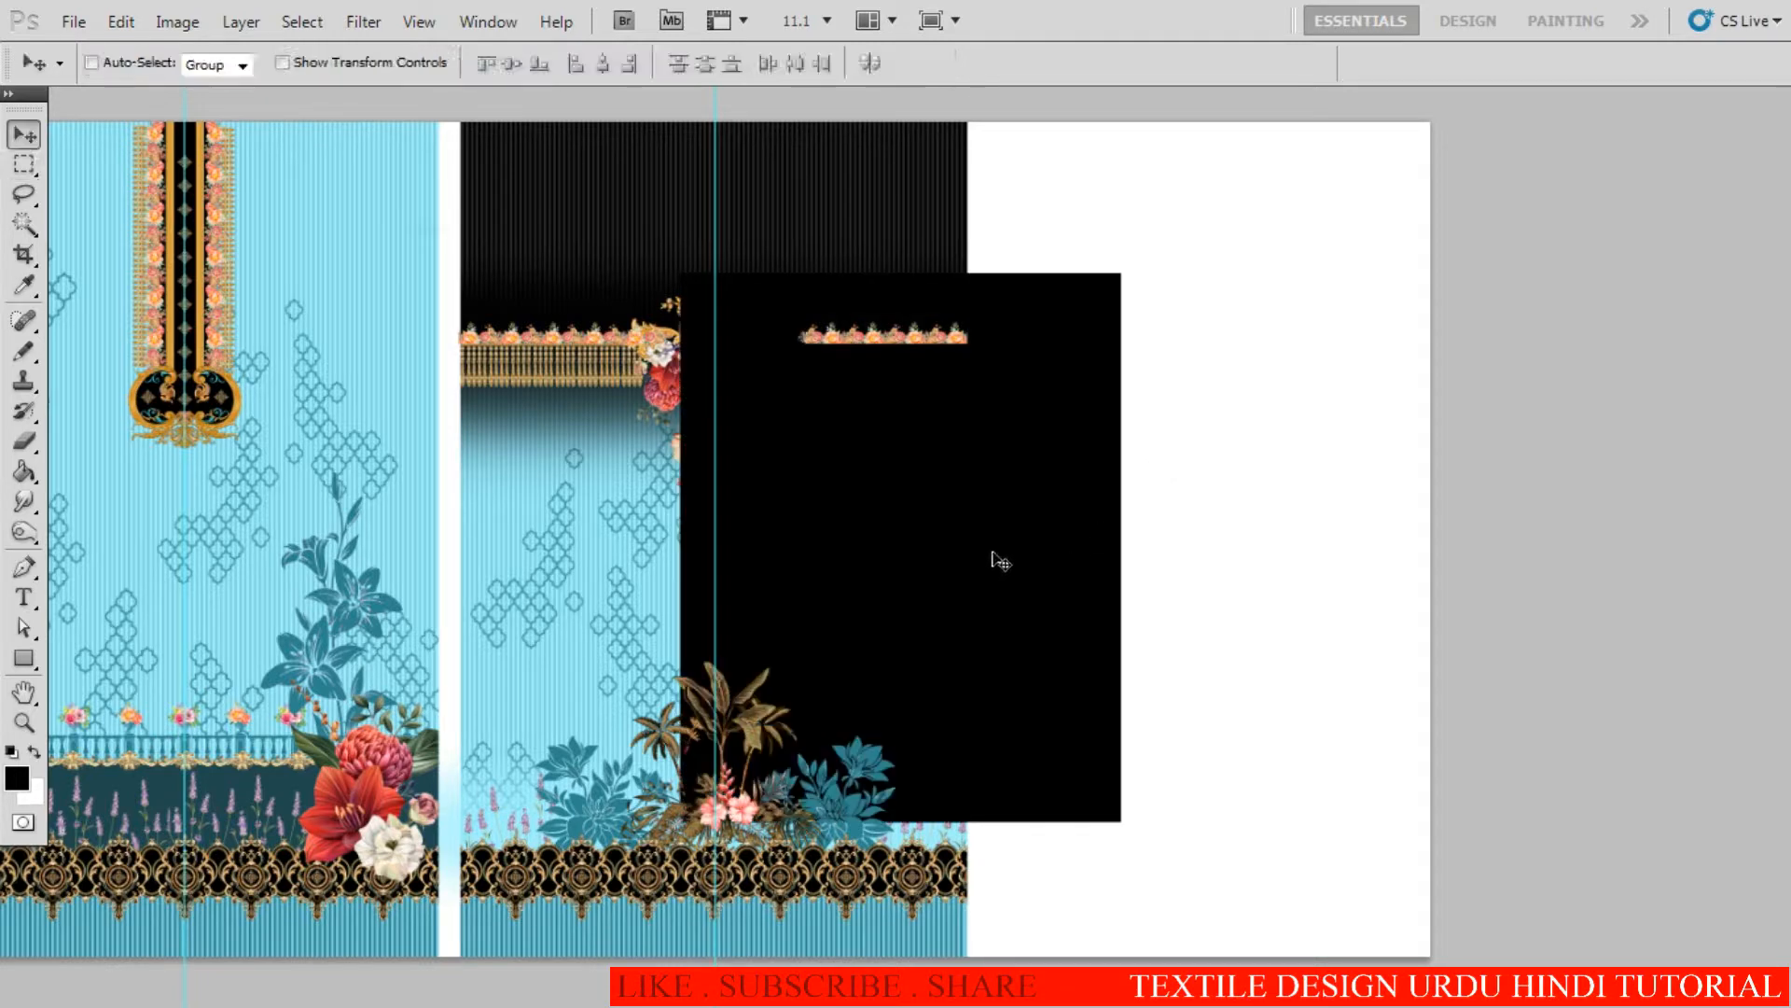
drag(901, 569, 1042, 522)
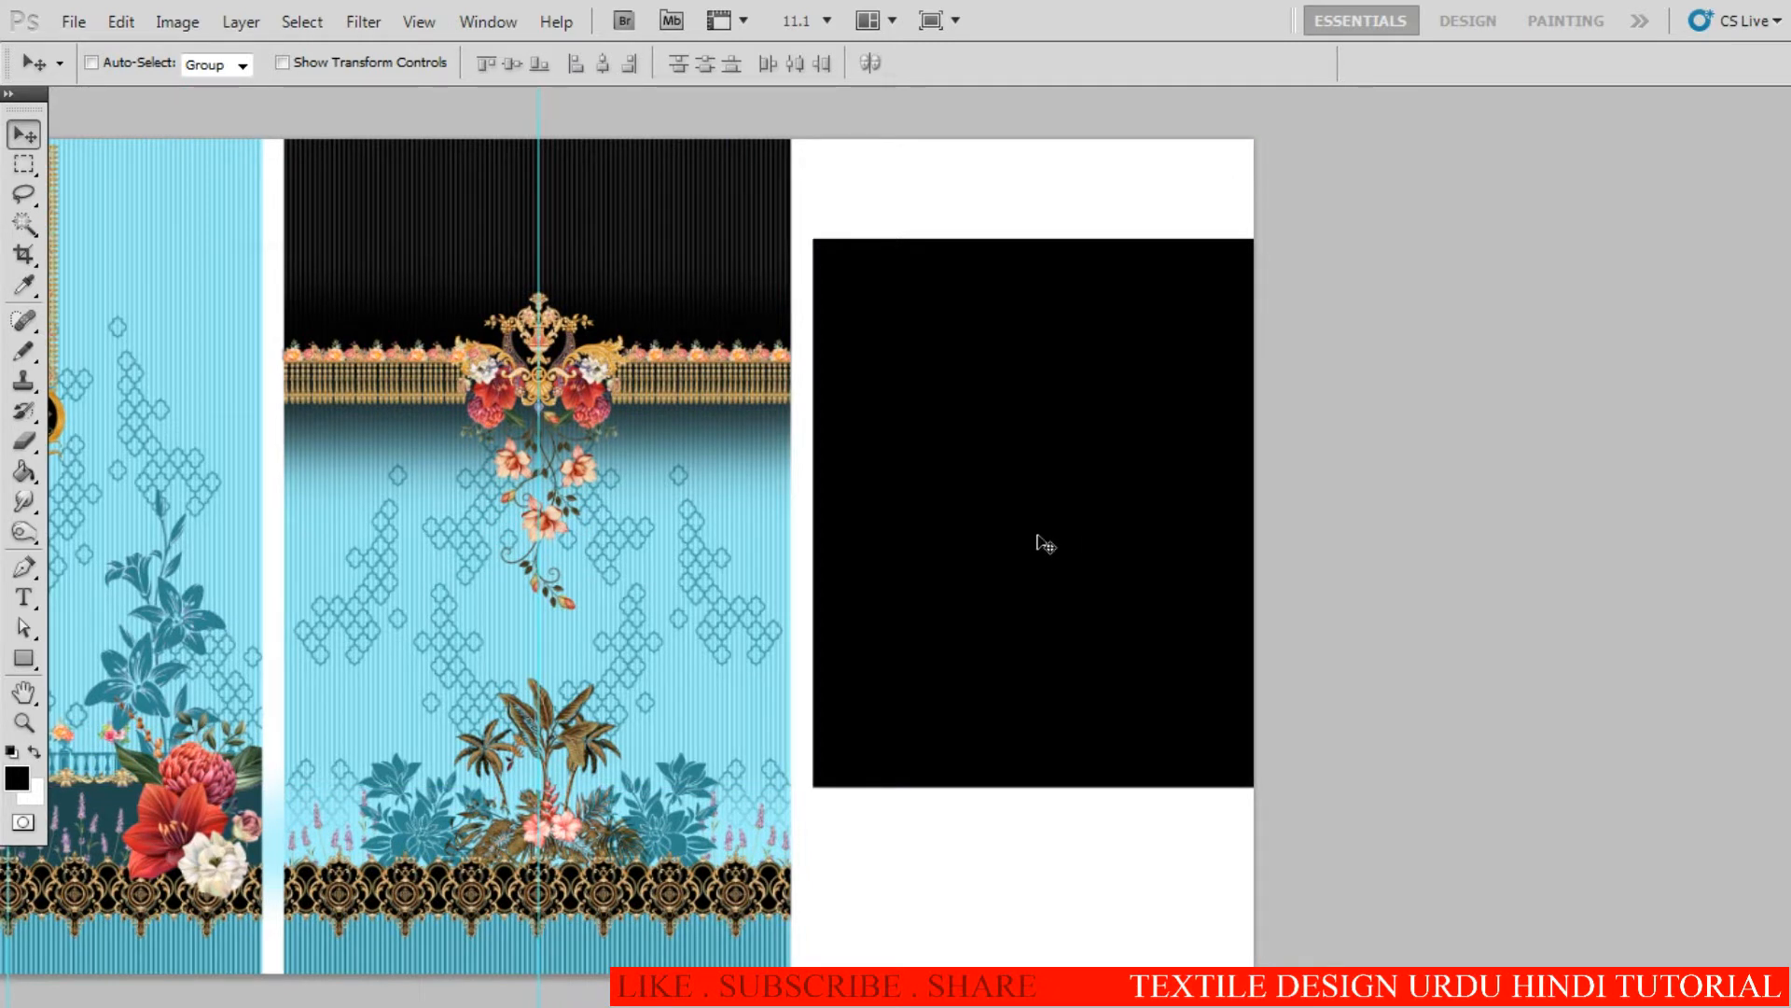
key(m)
drag(1149, 616, 1232, 737)
click(1120, 604)
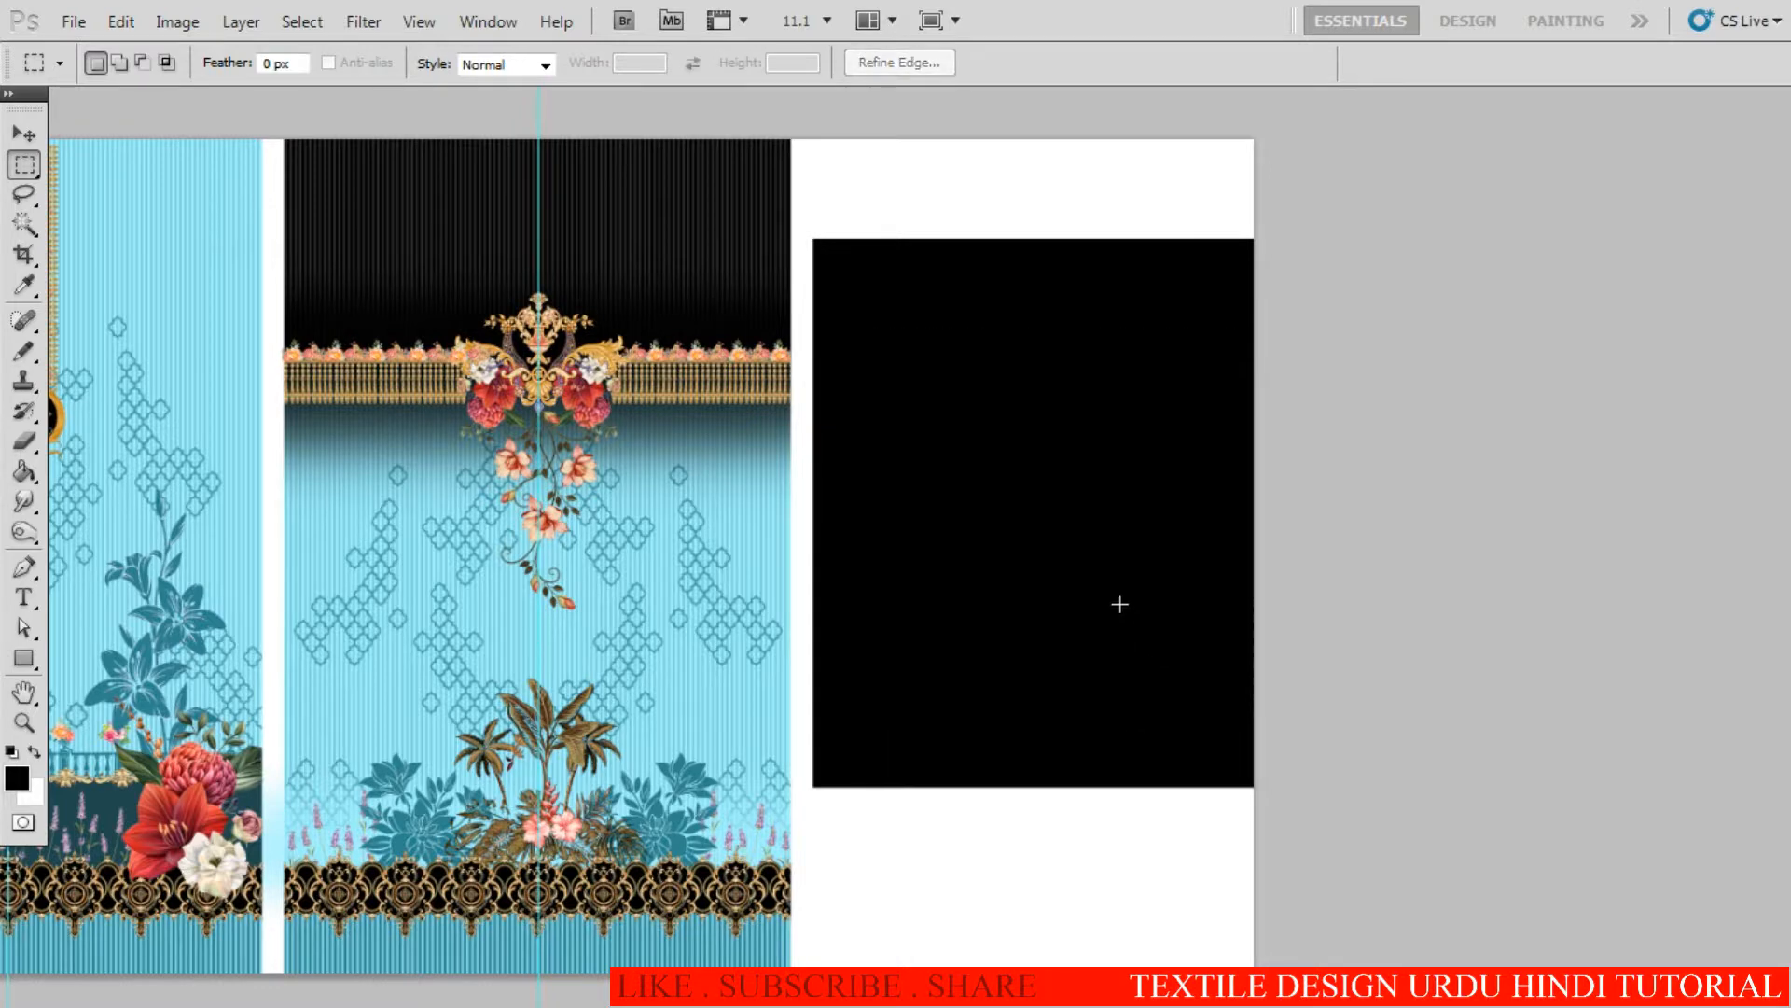
Step: Show the document's layer list and select the layer of the pasted black rectangle from the canvas
click(488, 20)
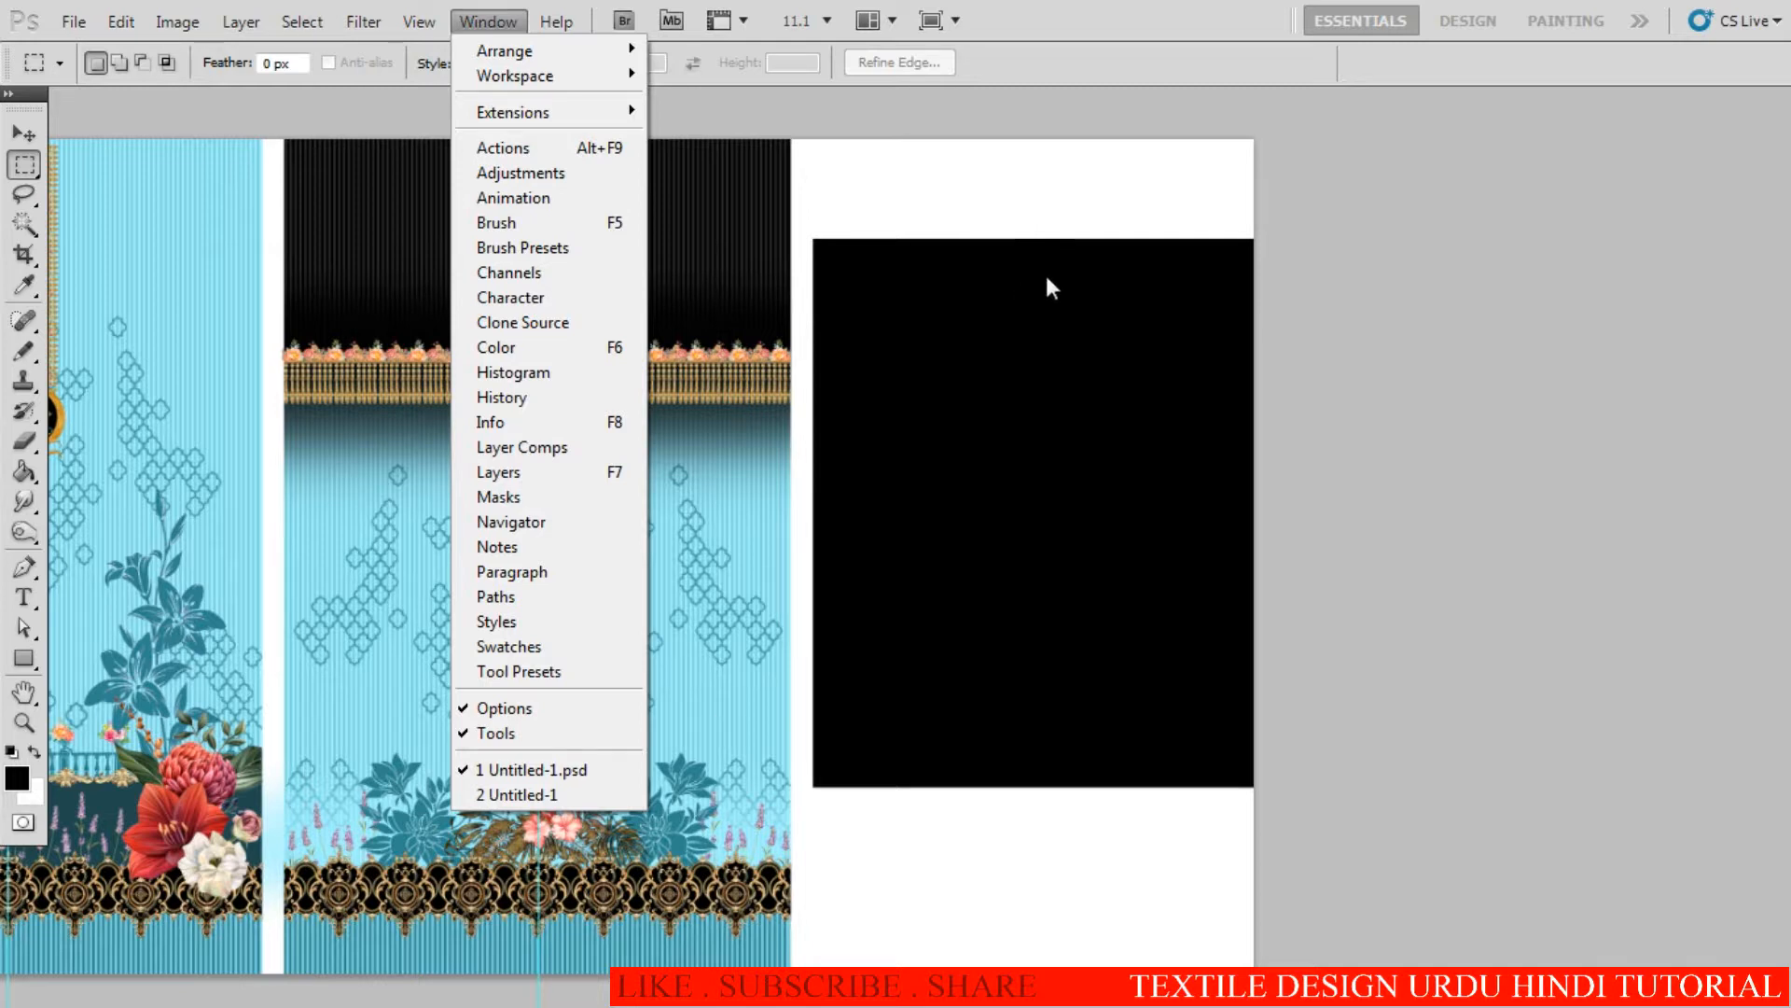
click(1028, 500)
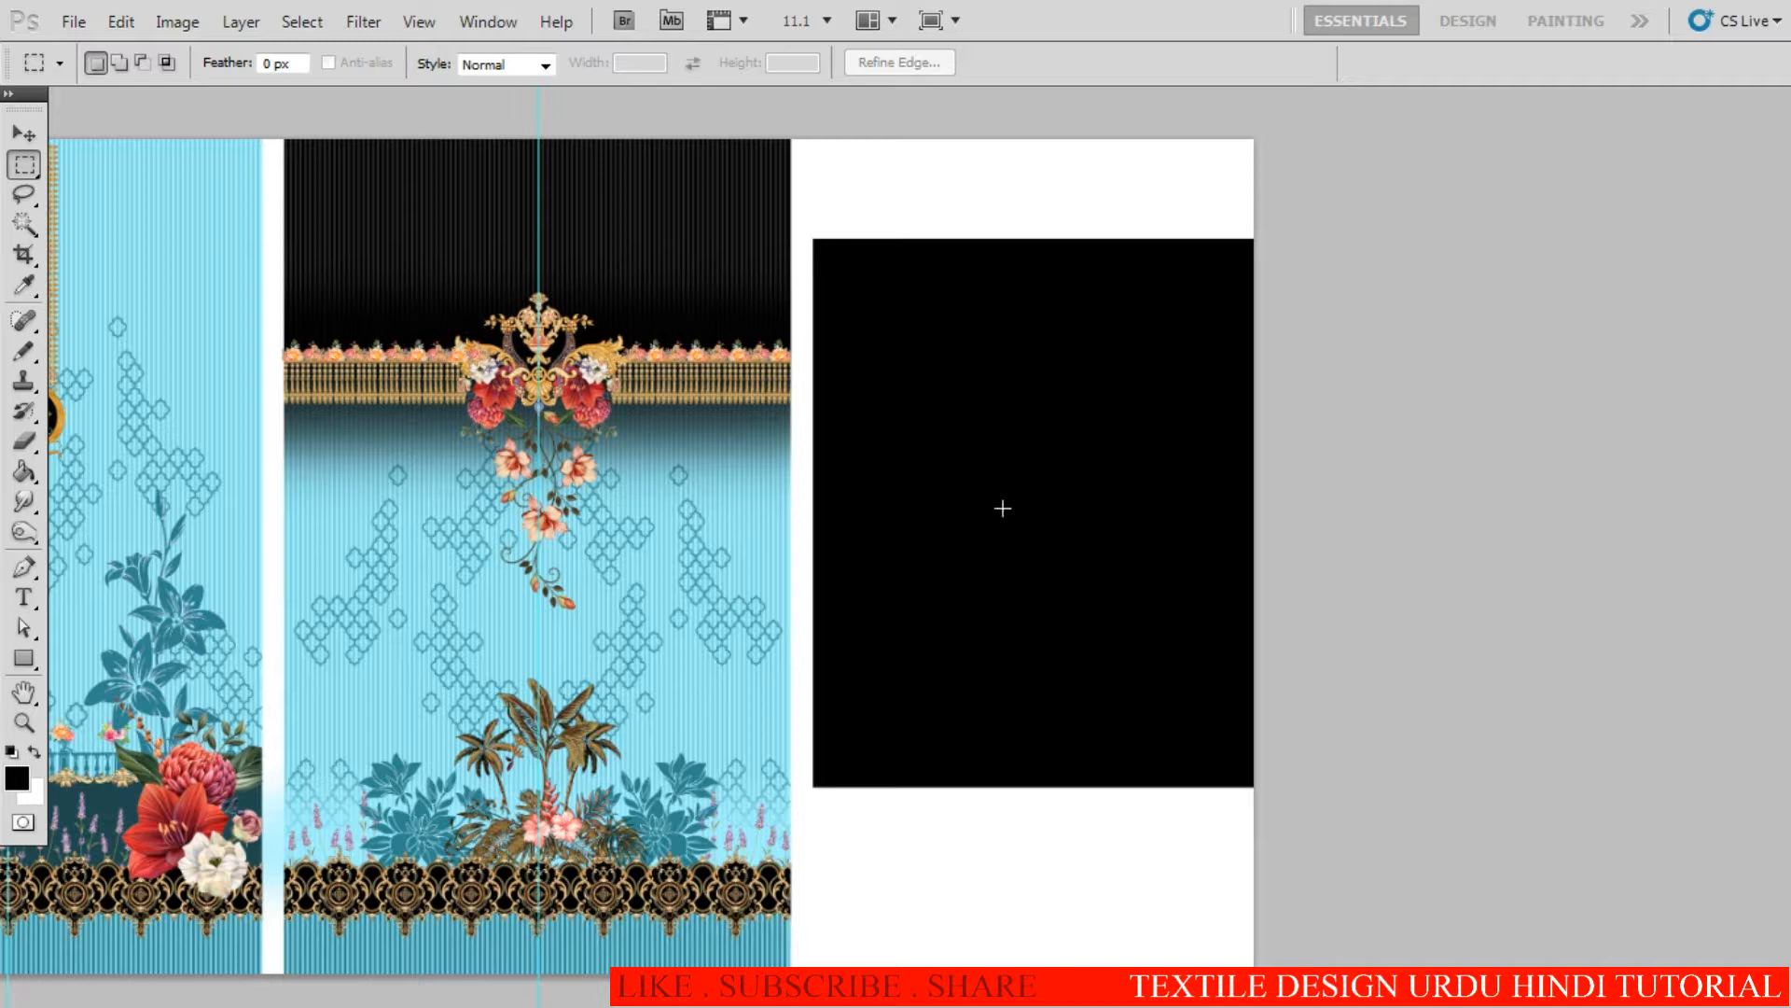
key(F7)
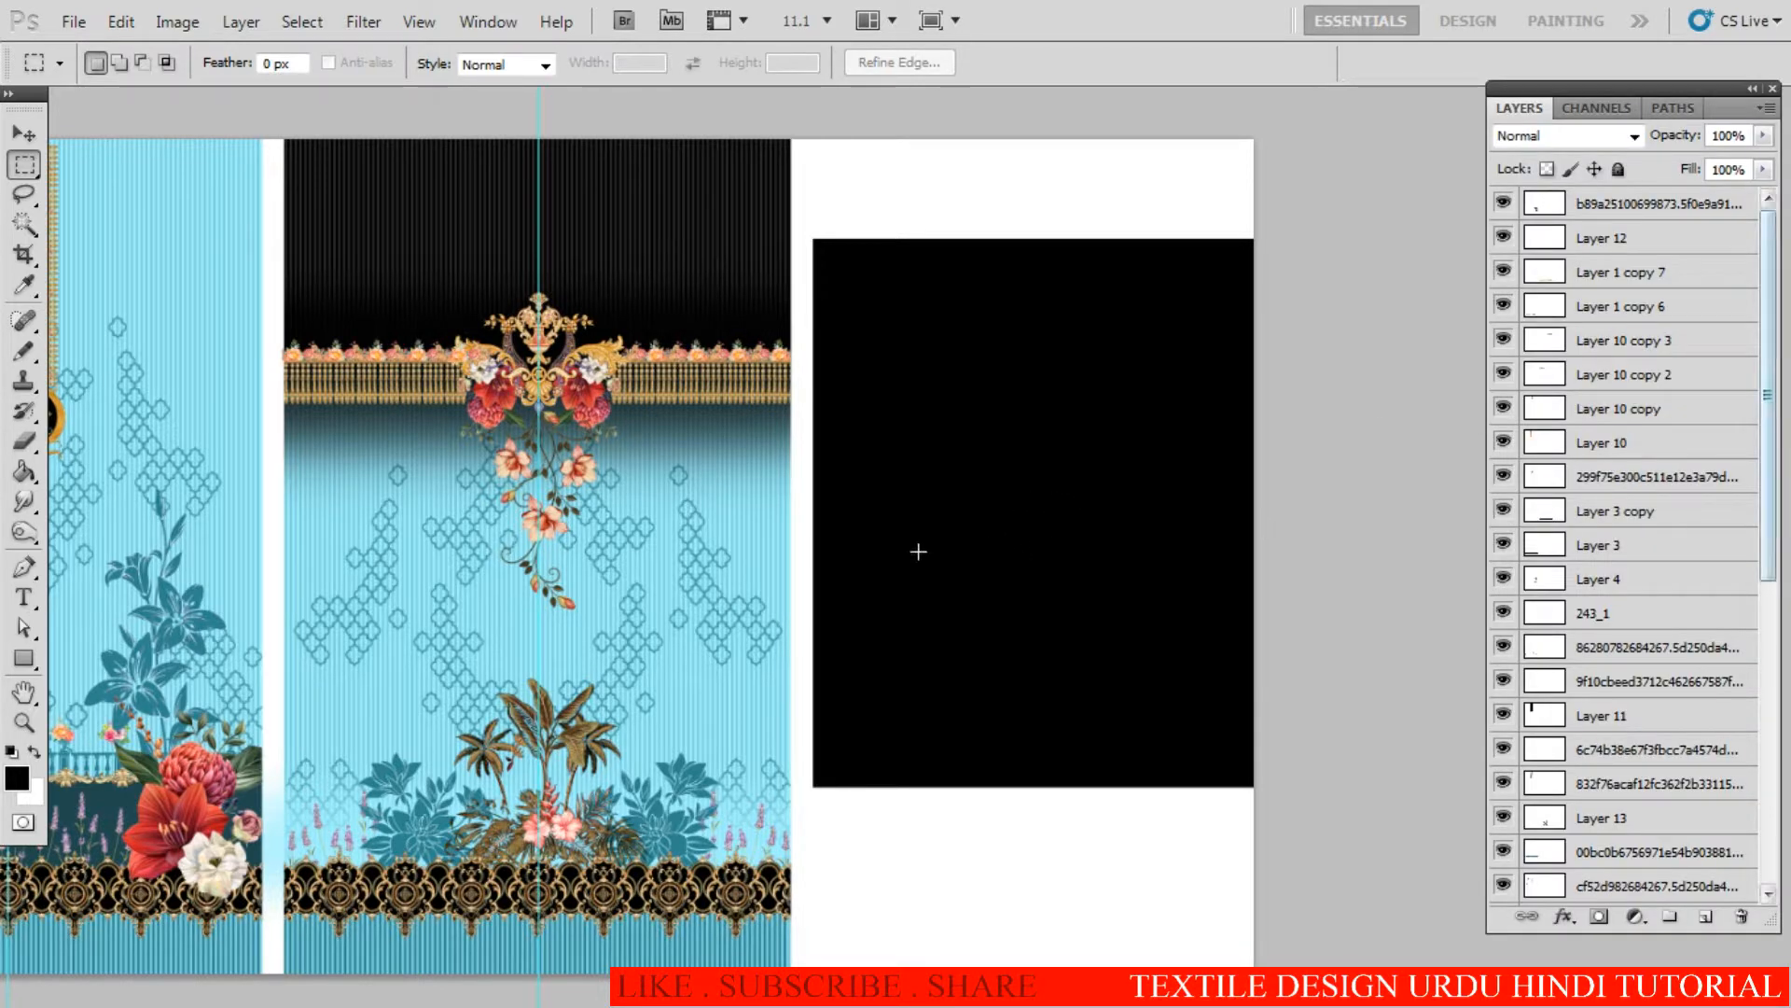
key(v)
right_click(1057, 558)
click(1108, 551)
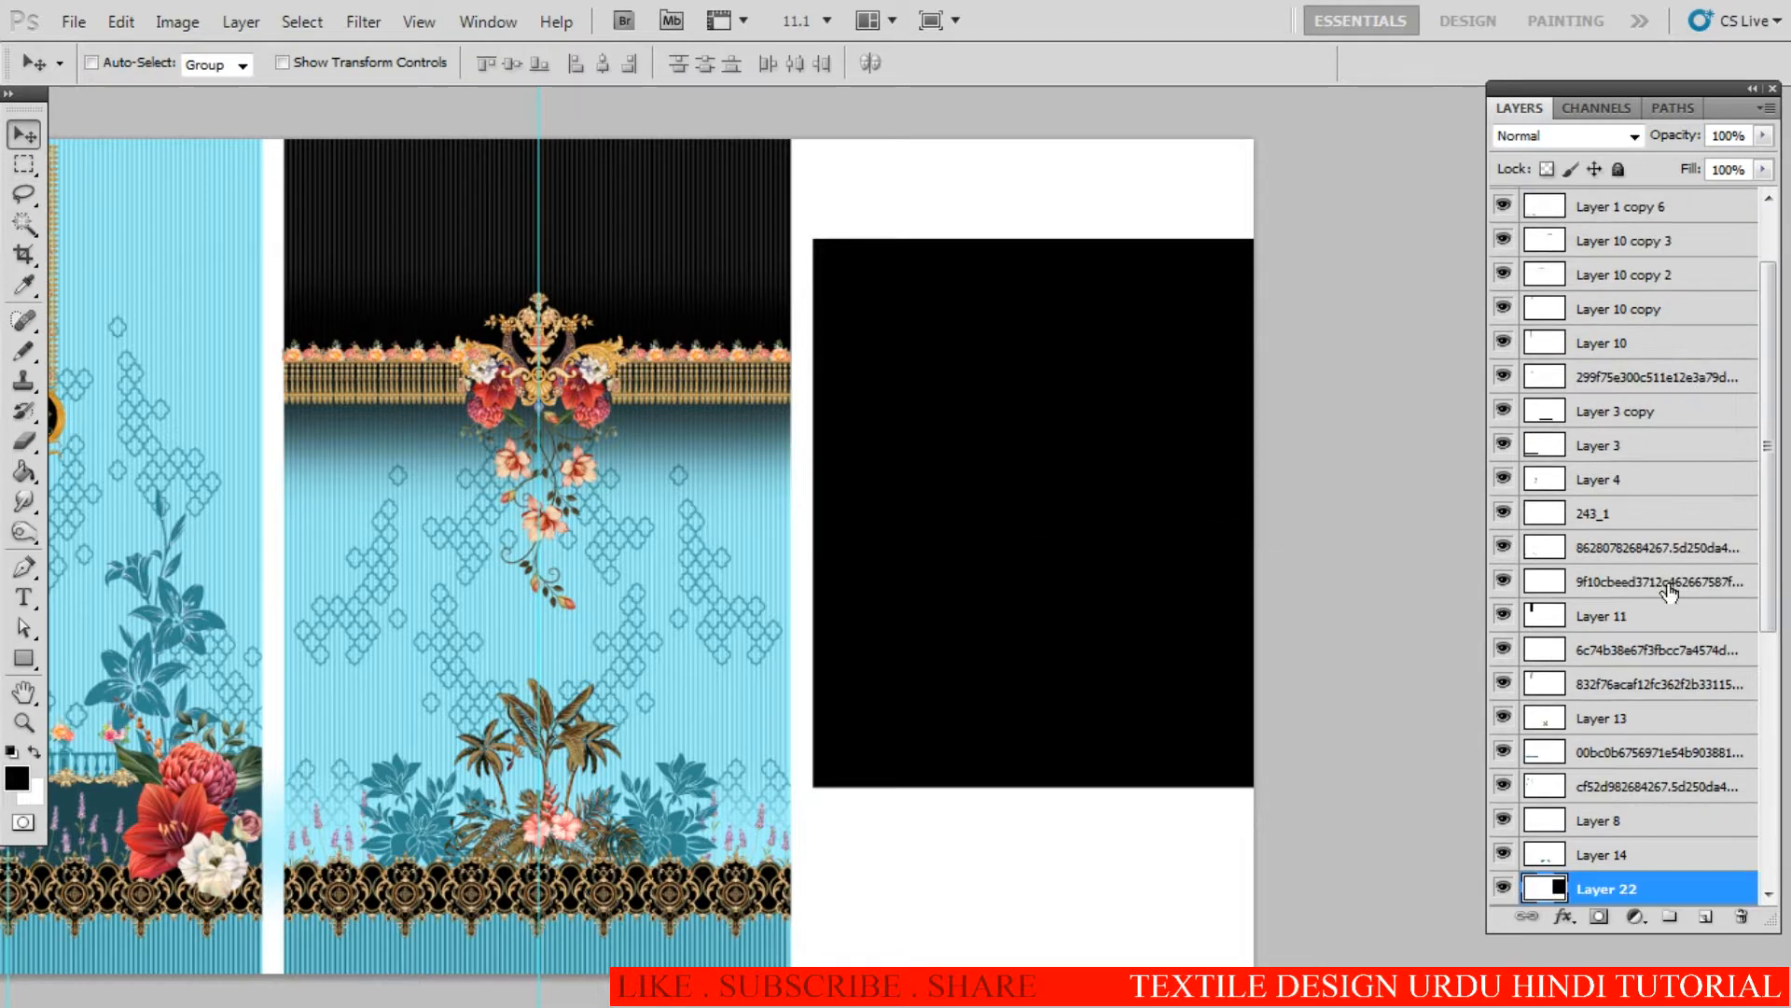
scroll(1770, 560, down, 2)
scroll(1771, 559, down, 3)
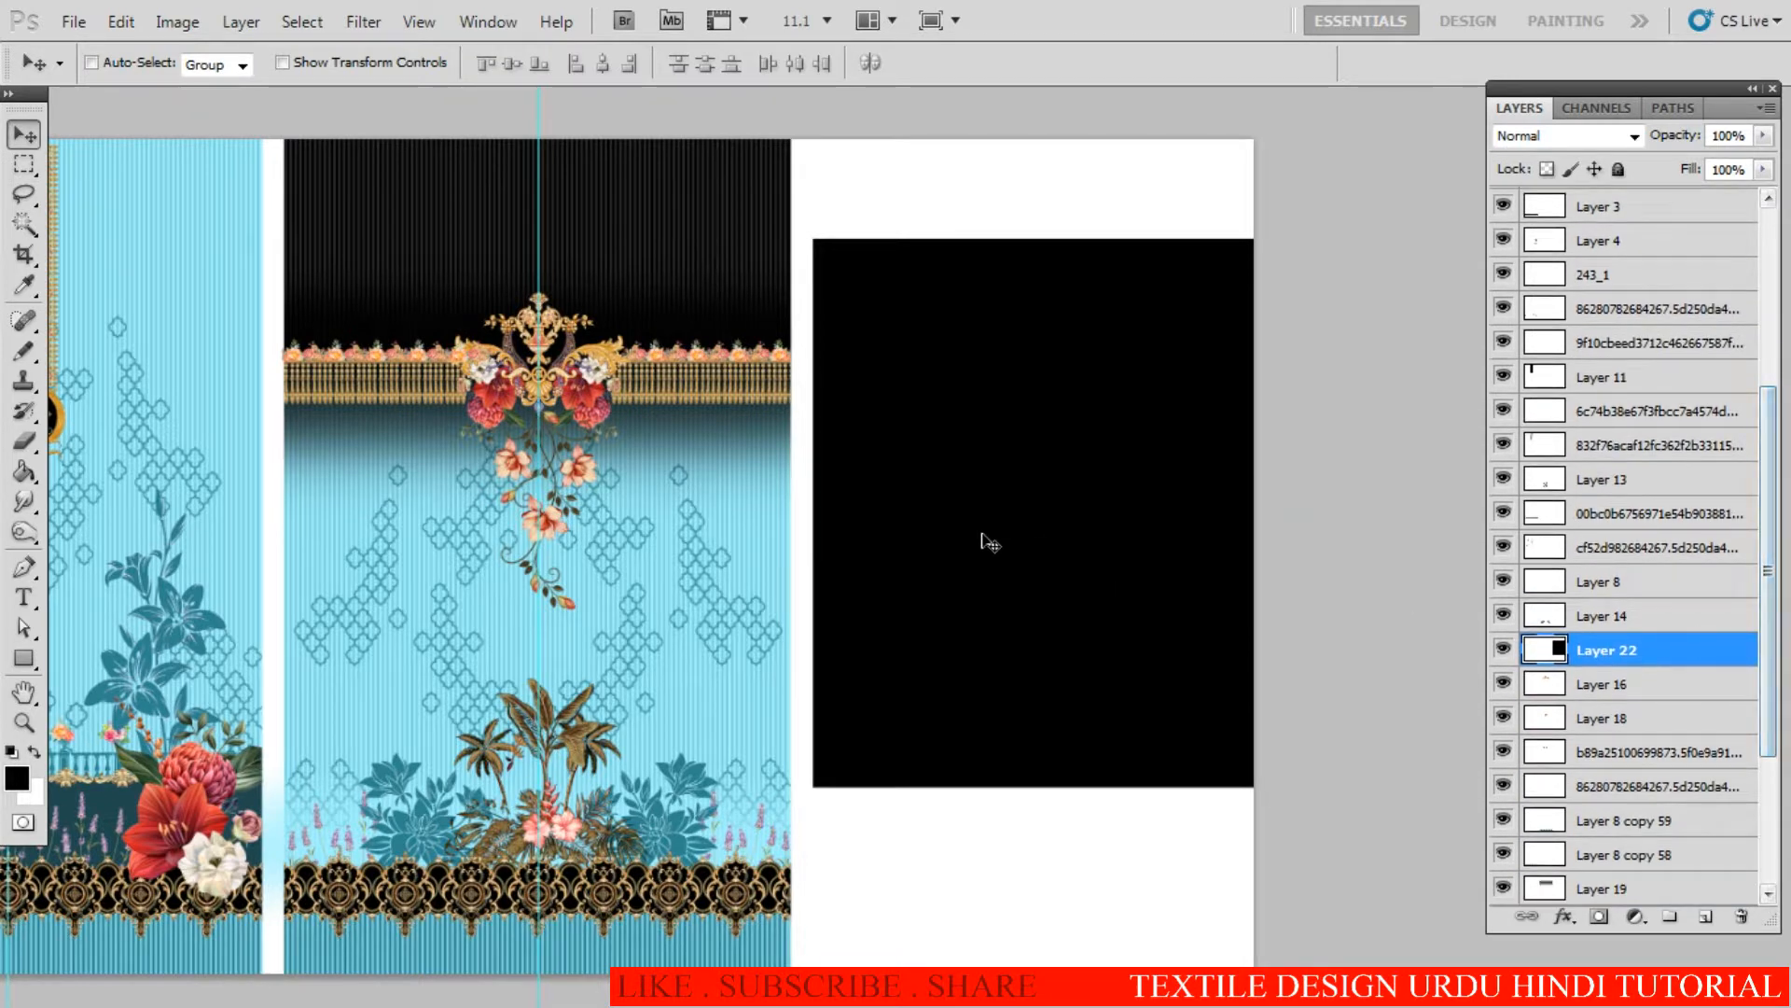
right_click(961, 495)
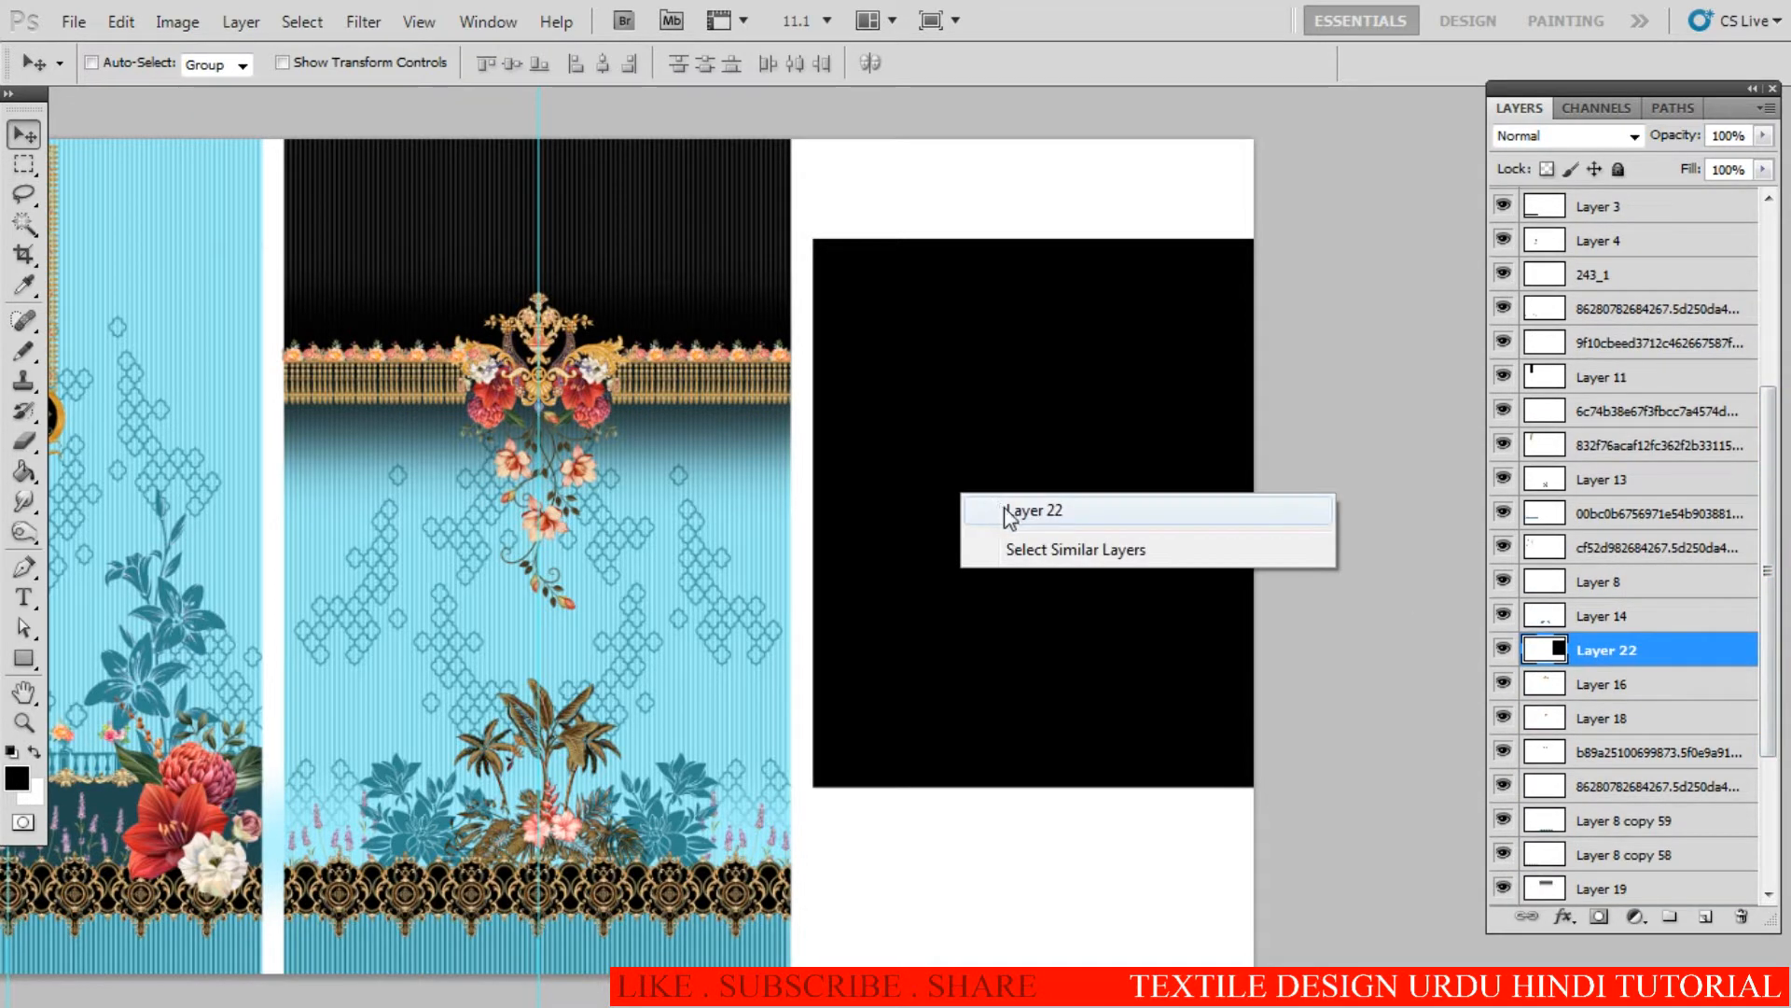
click(1010, 515)
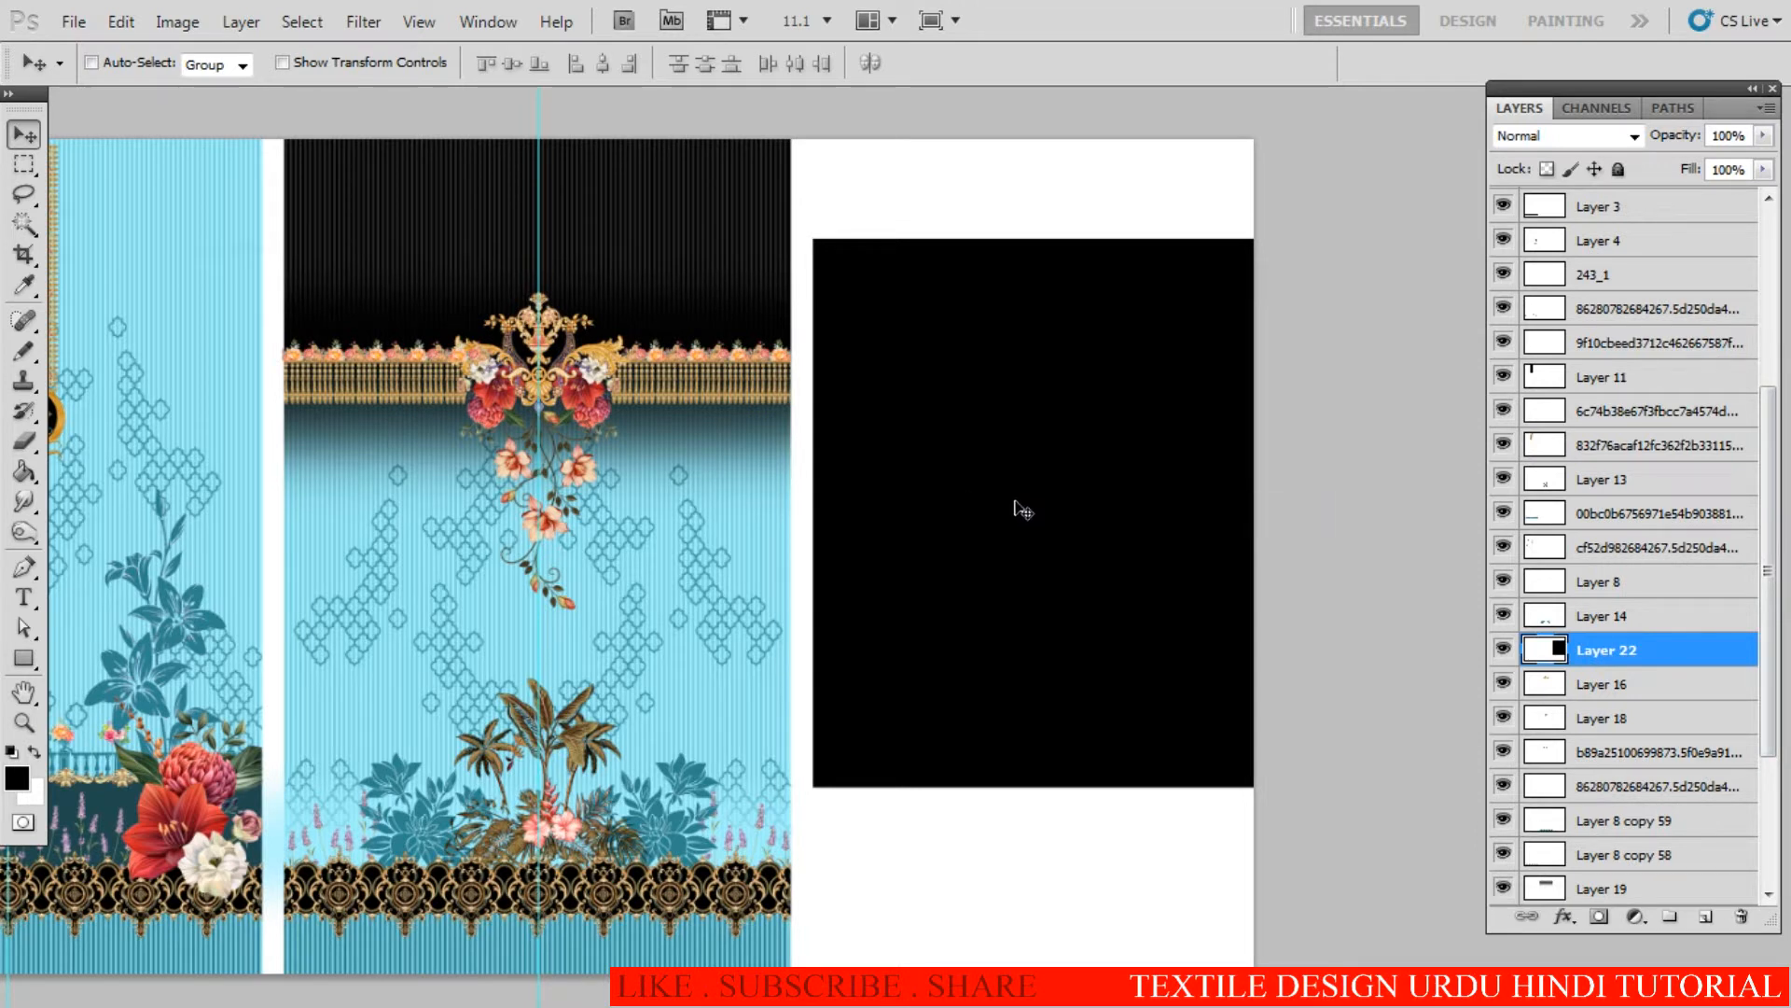
Step: Try picking and shifting the waist flower copy, Layer 19 and Layer 2 on the canvas, undoing each move
right_click(581, 390)
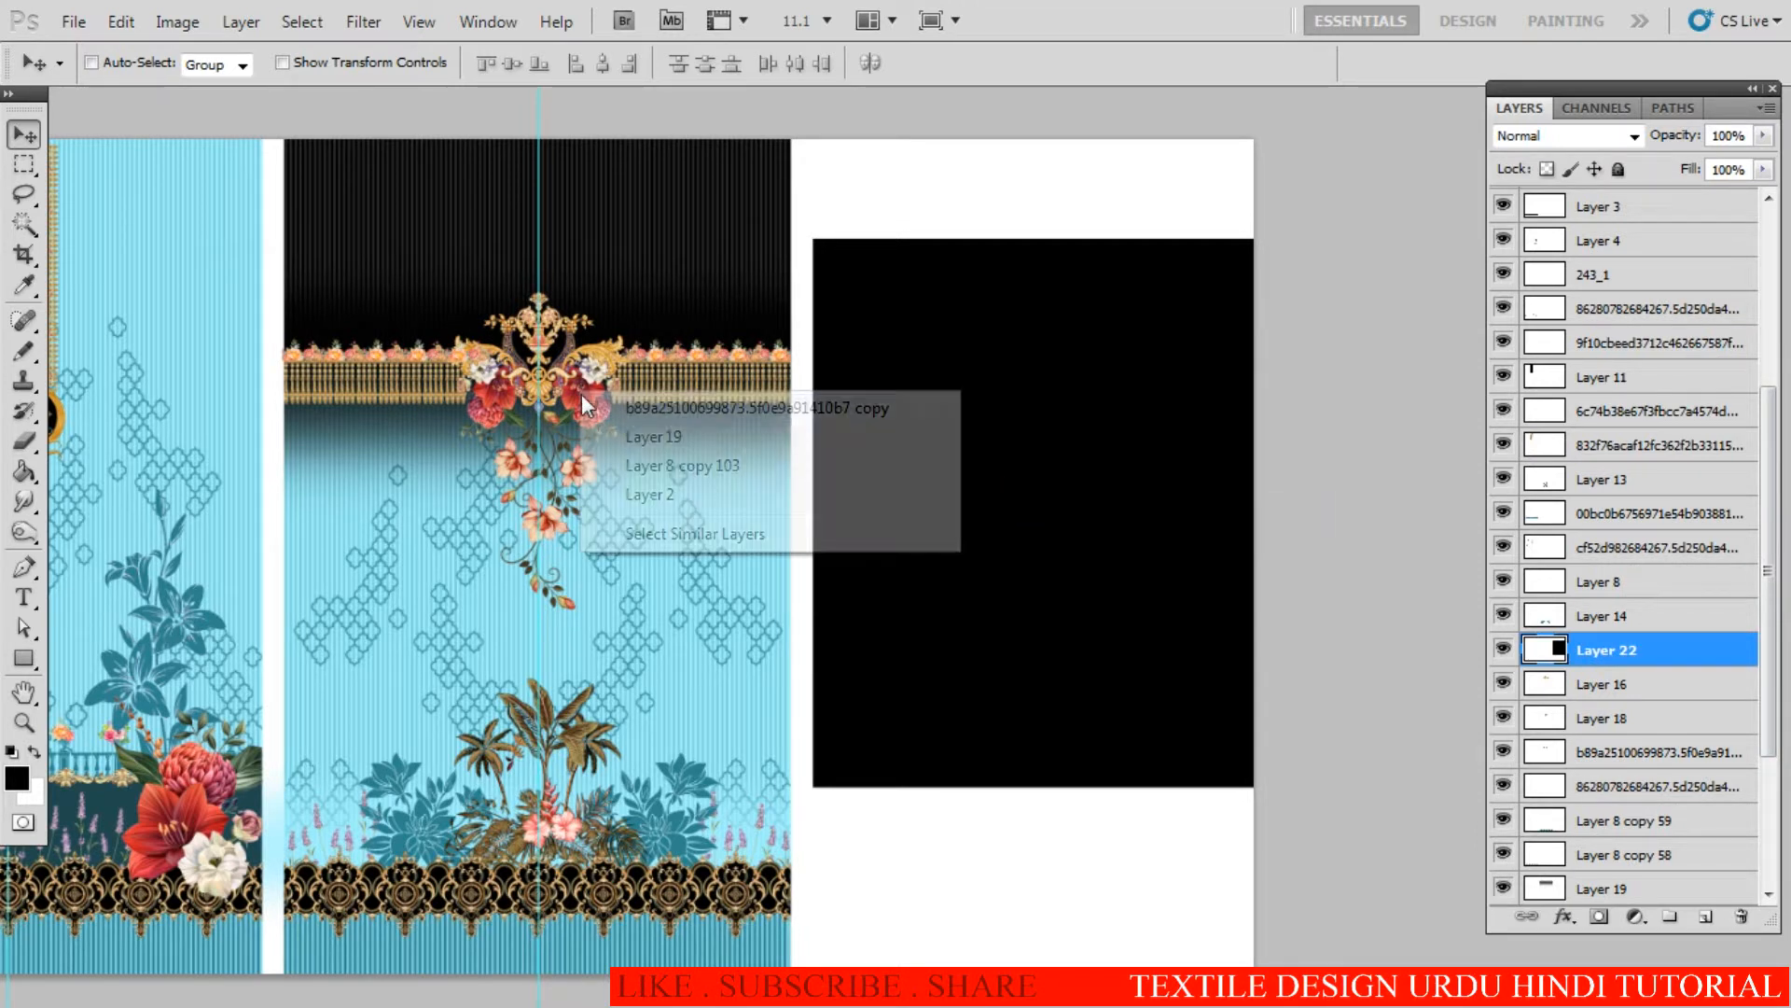
click(640, 409)
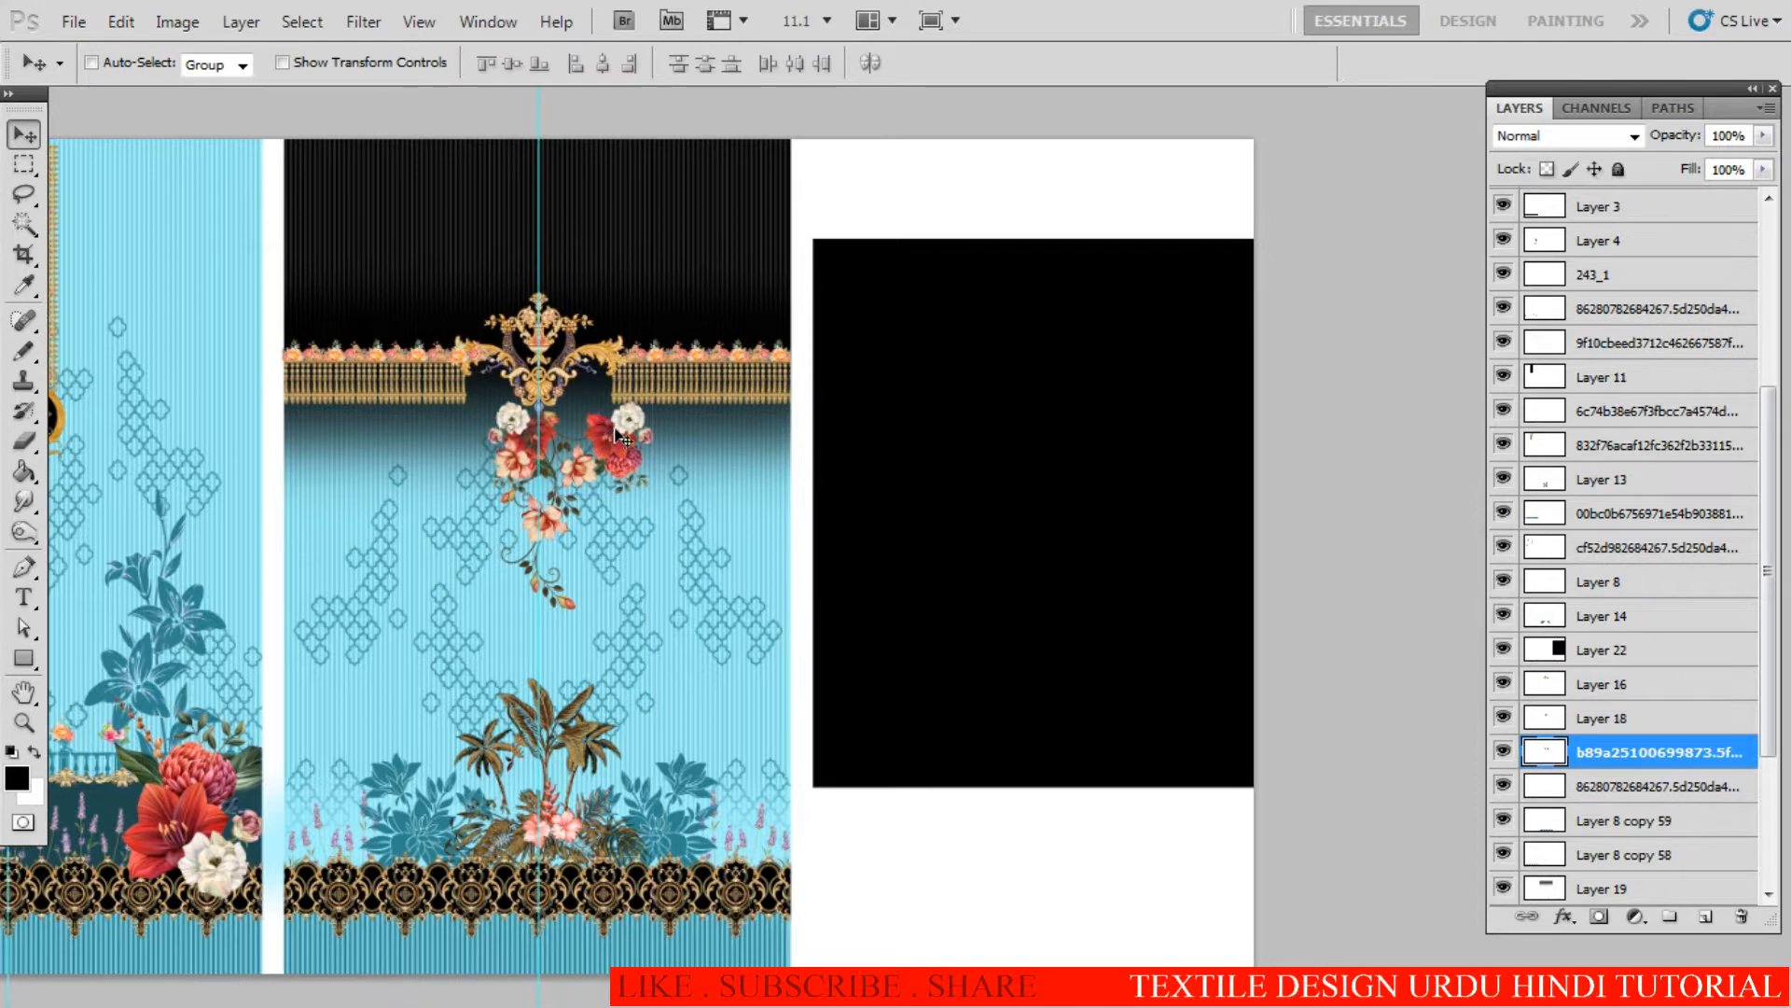
right_click(582, 396)
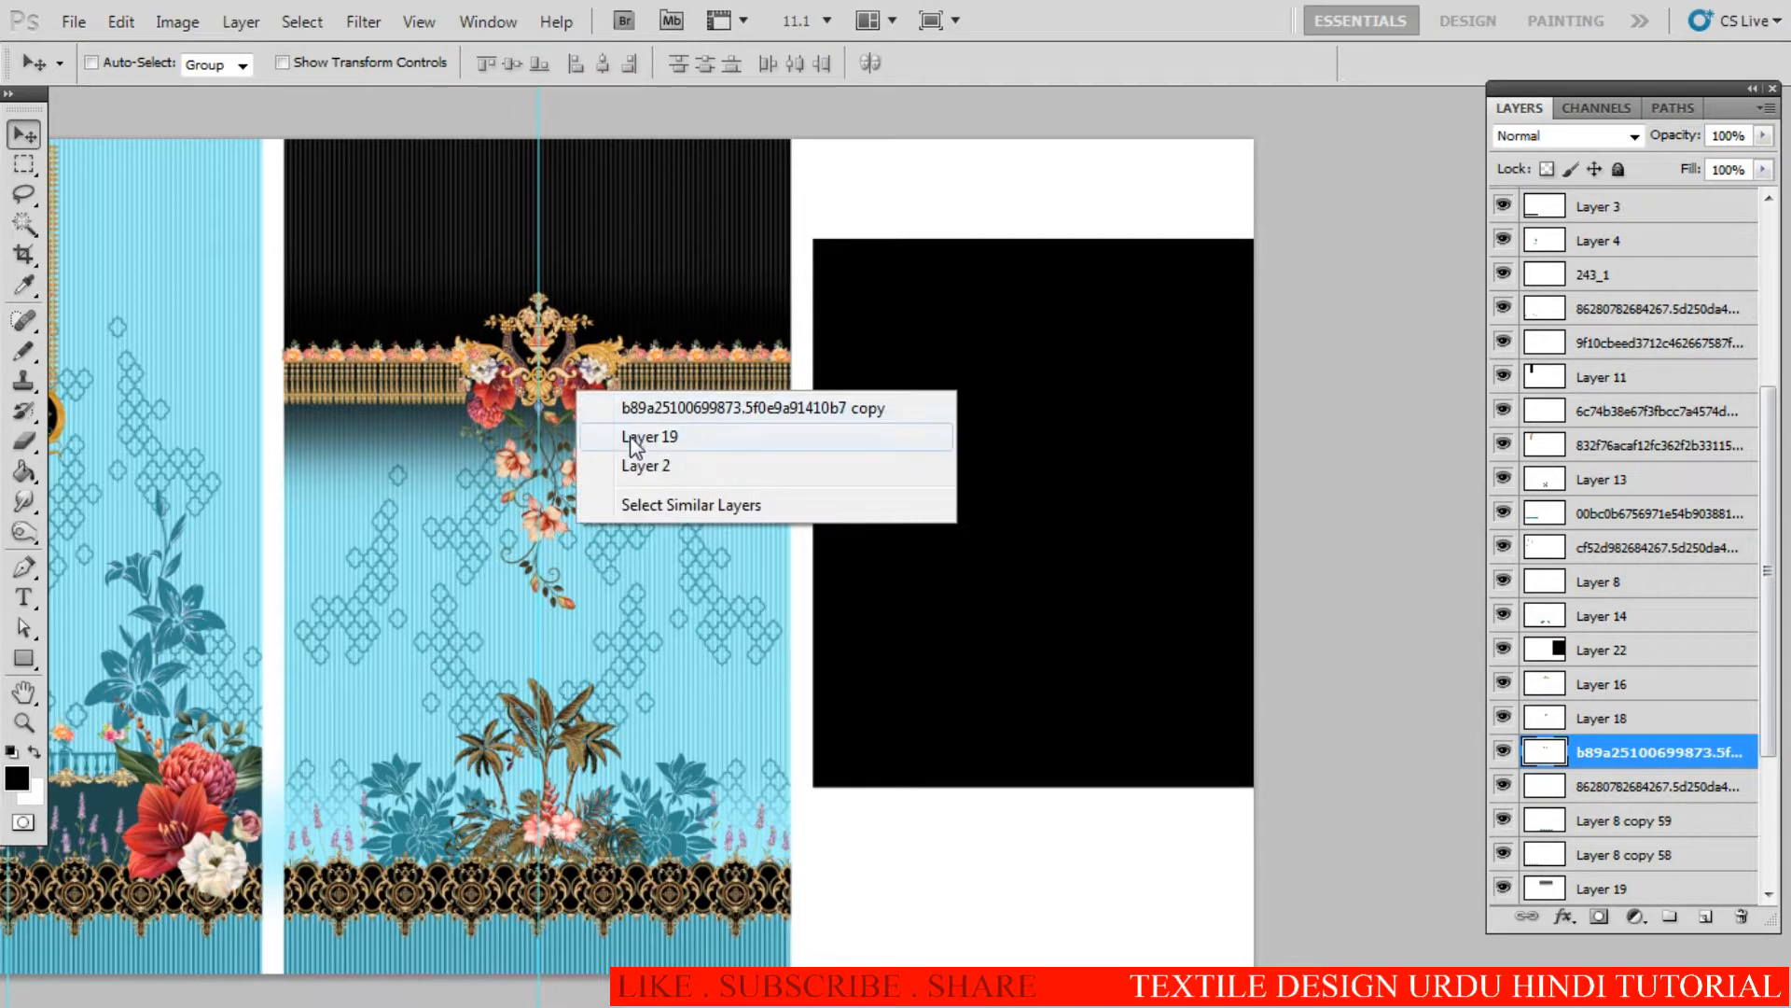
click(643, 440)
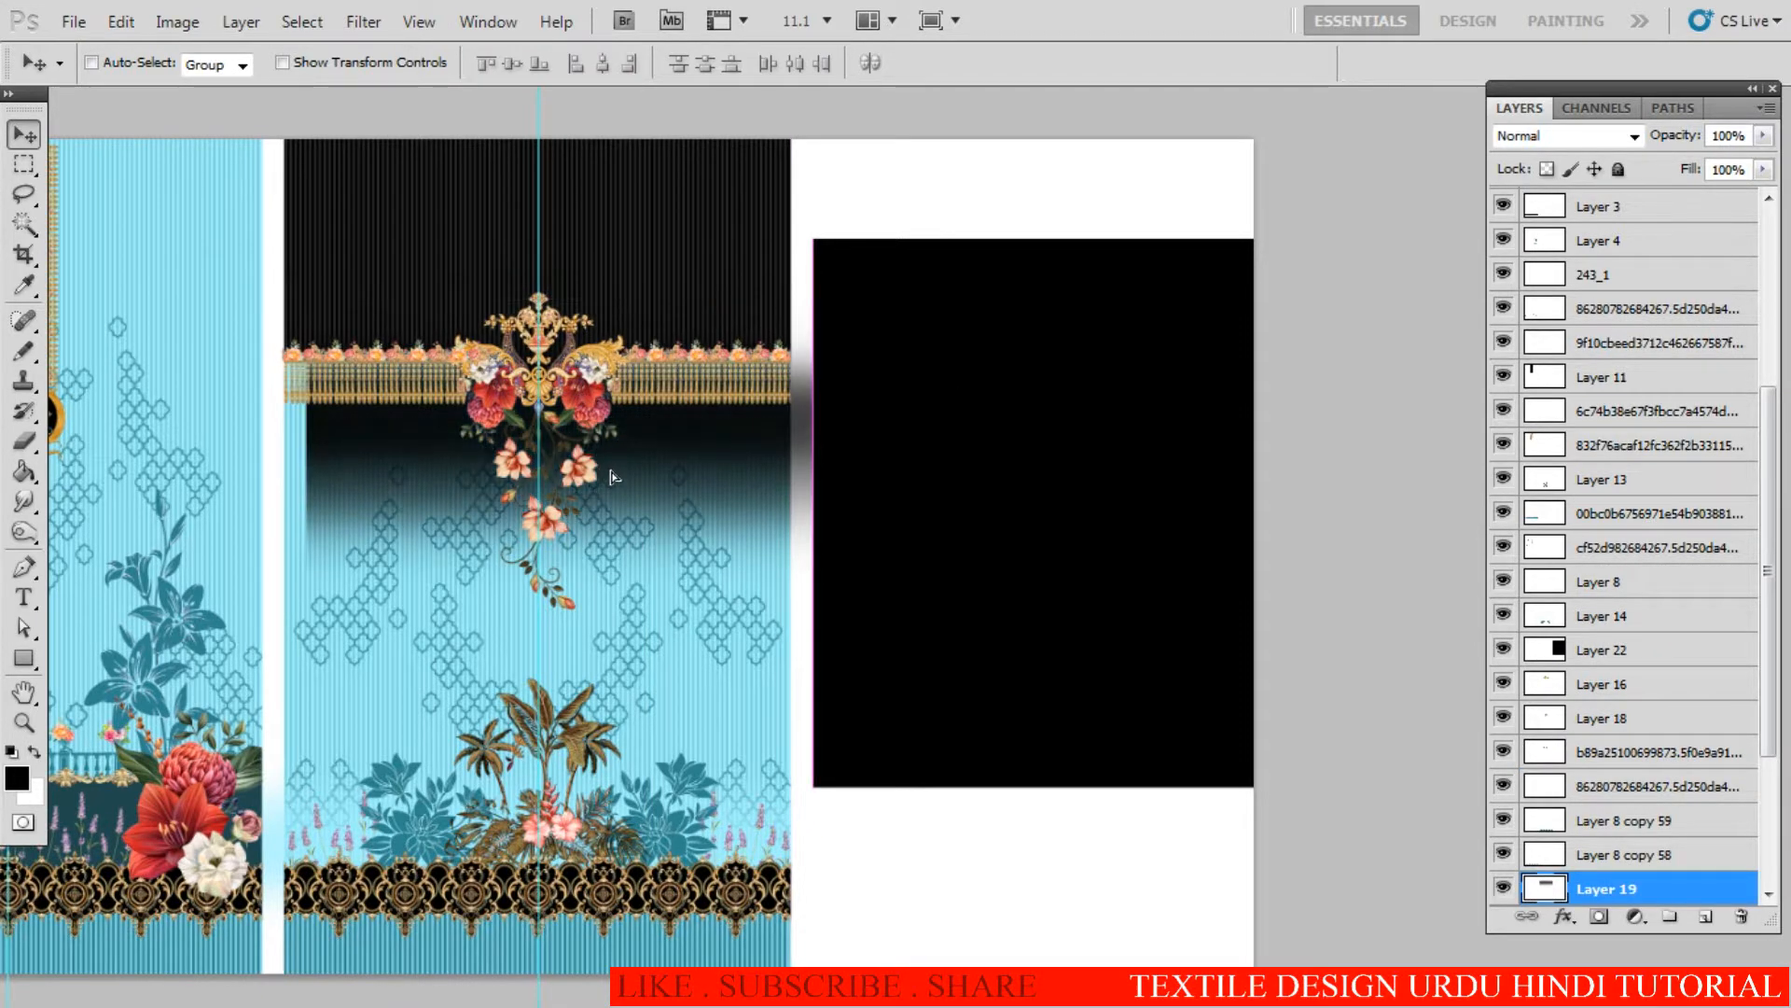
right_click(579, 400)
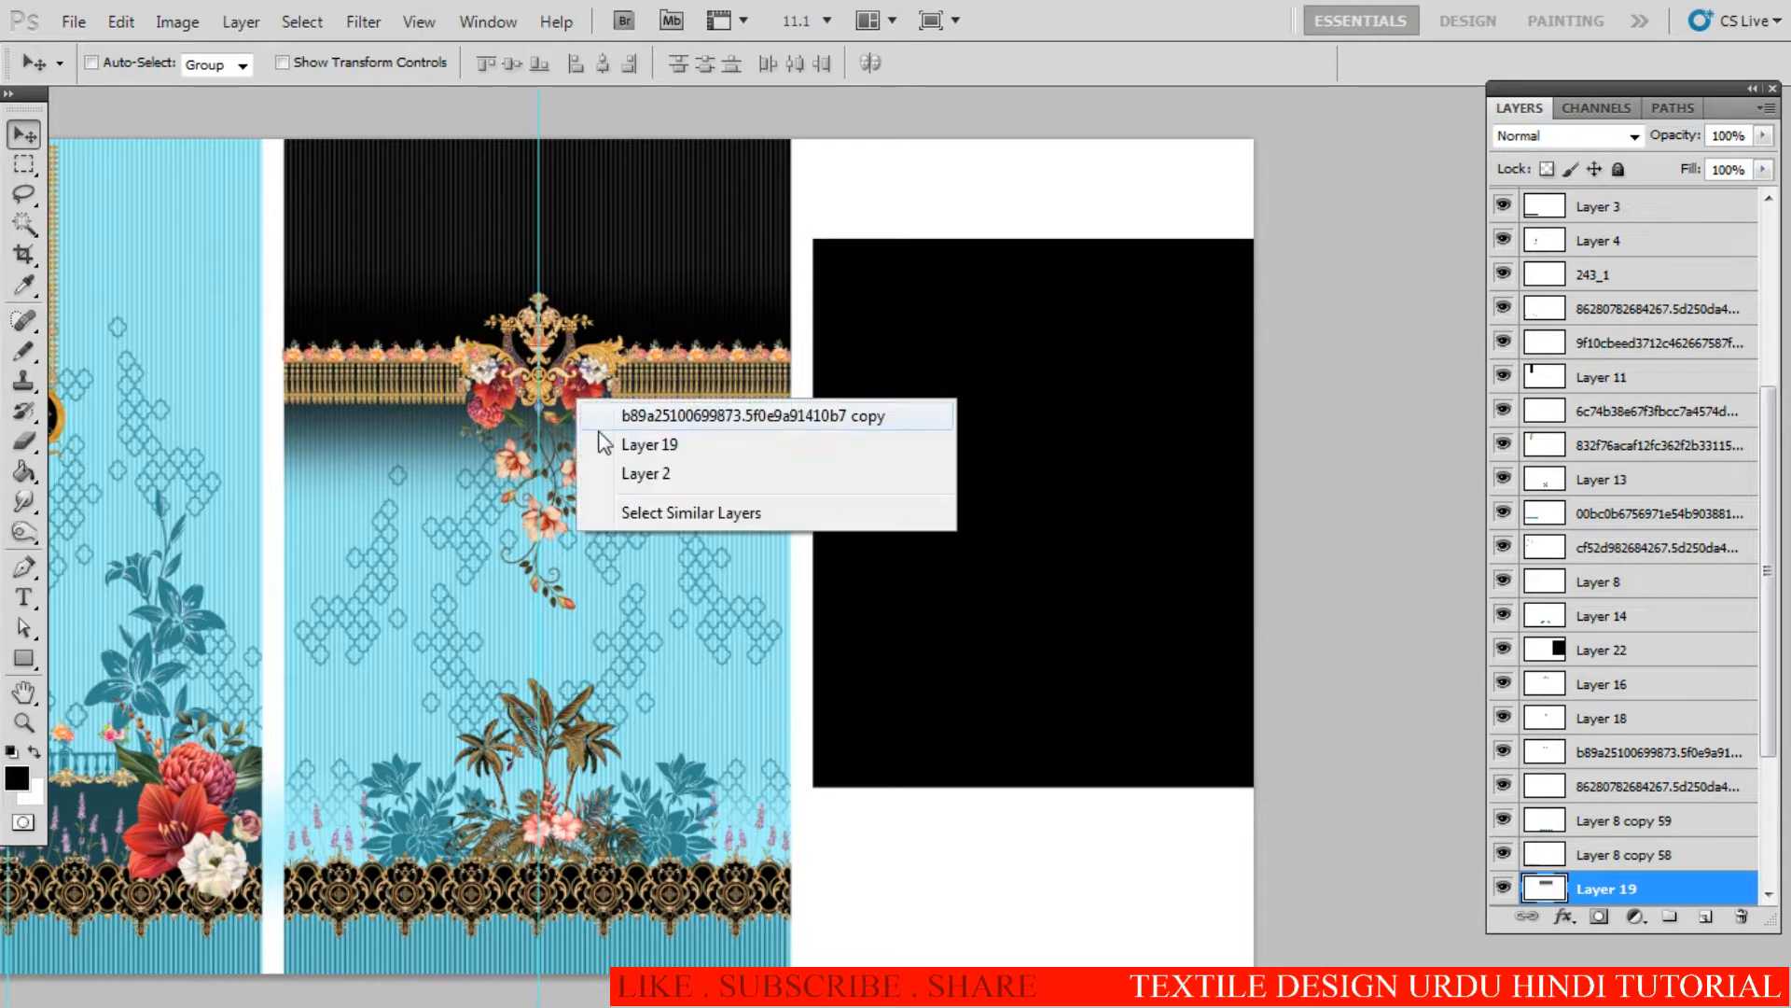
click(652, 476)
drag(652, 476, 796, 495)
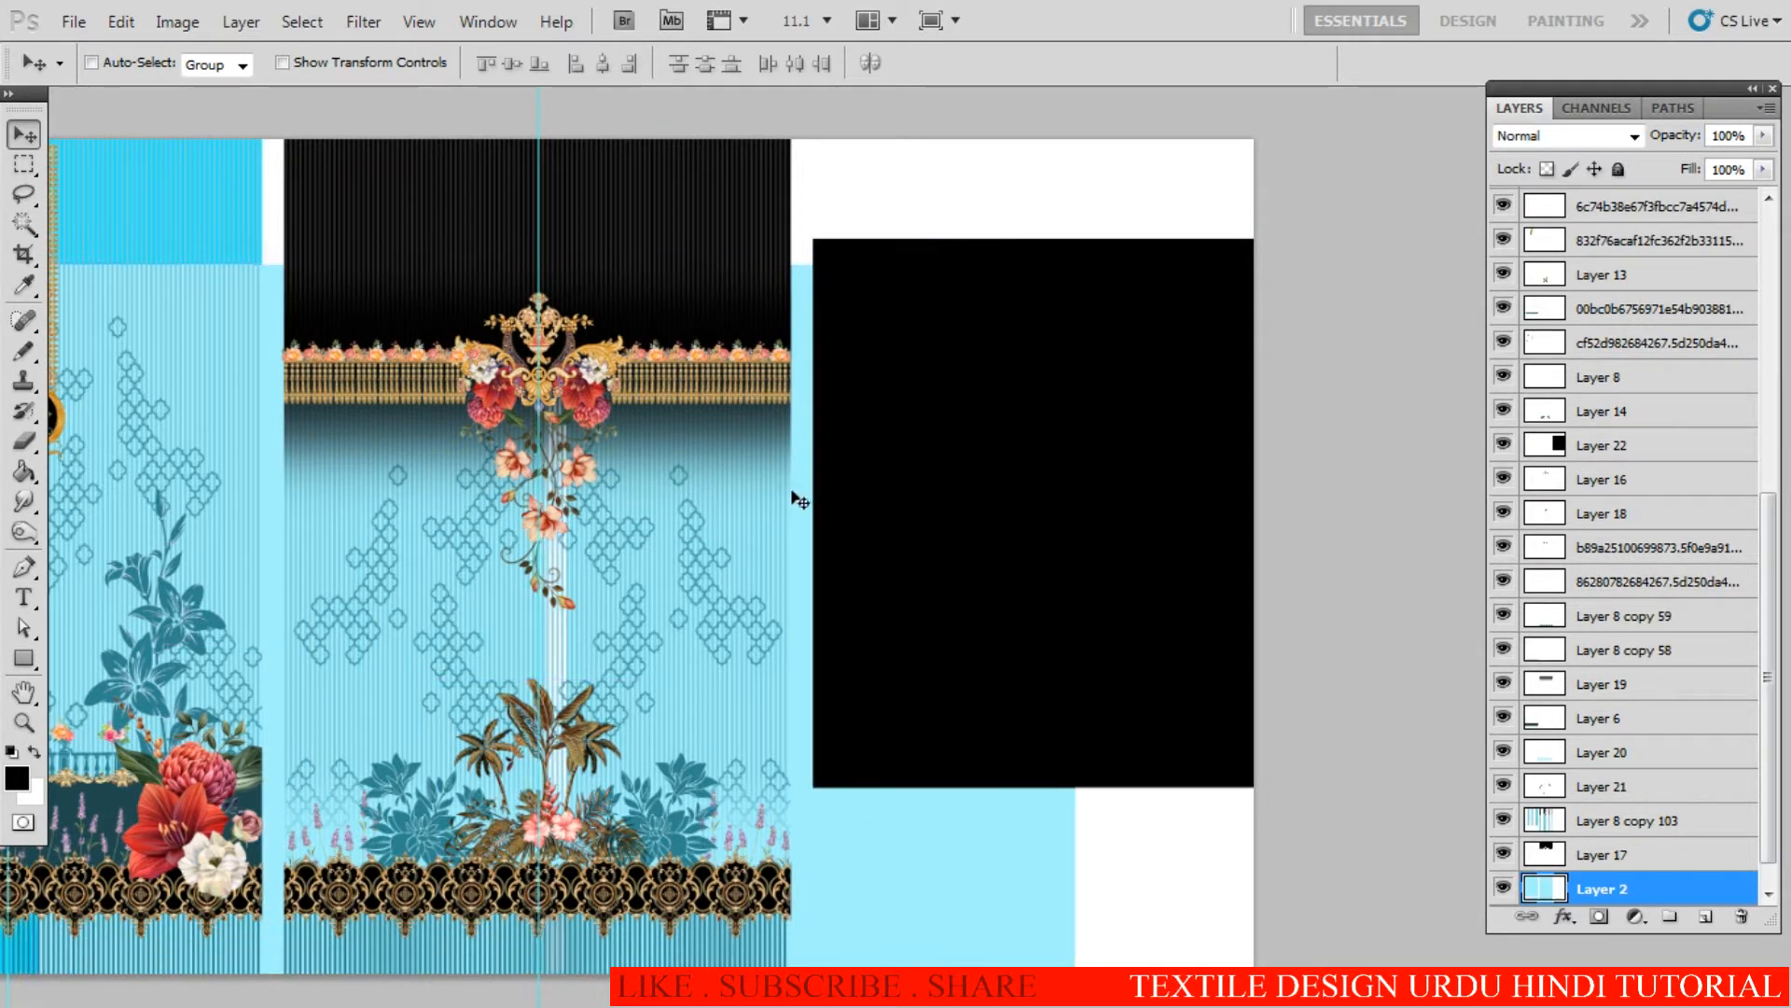
key(ctrl+z)
Step: Move the black rectangle's layer, Layer 22, down the layer stack to sit directly above Layer 2
scroll(1776, 602, down, 1)
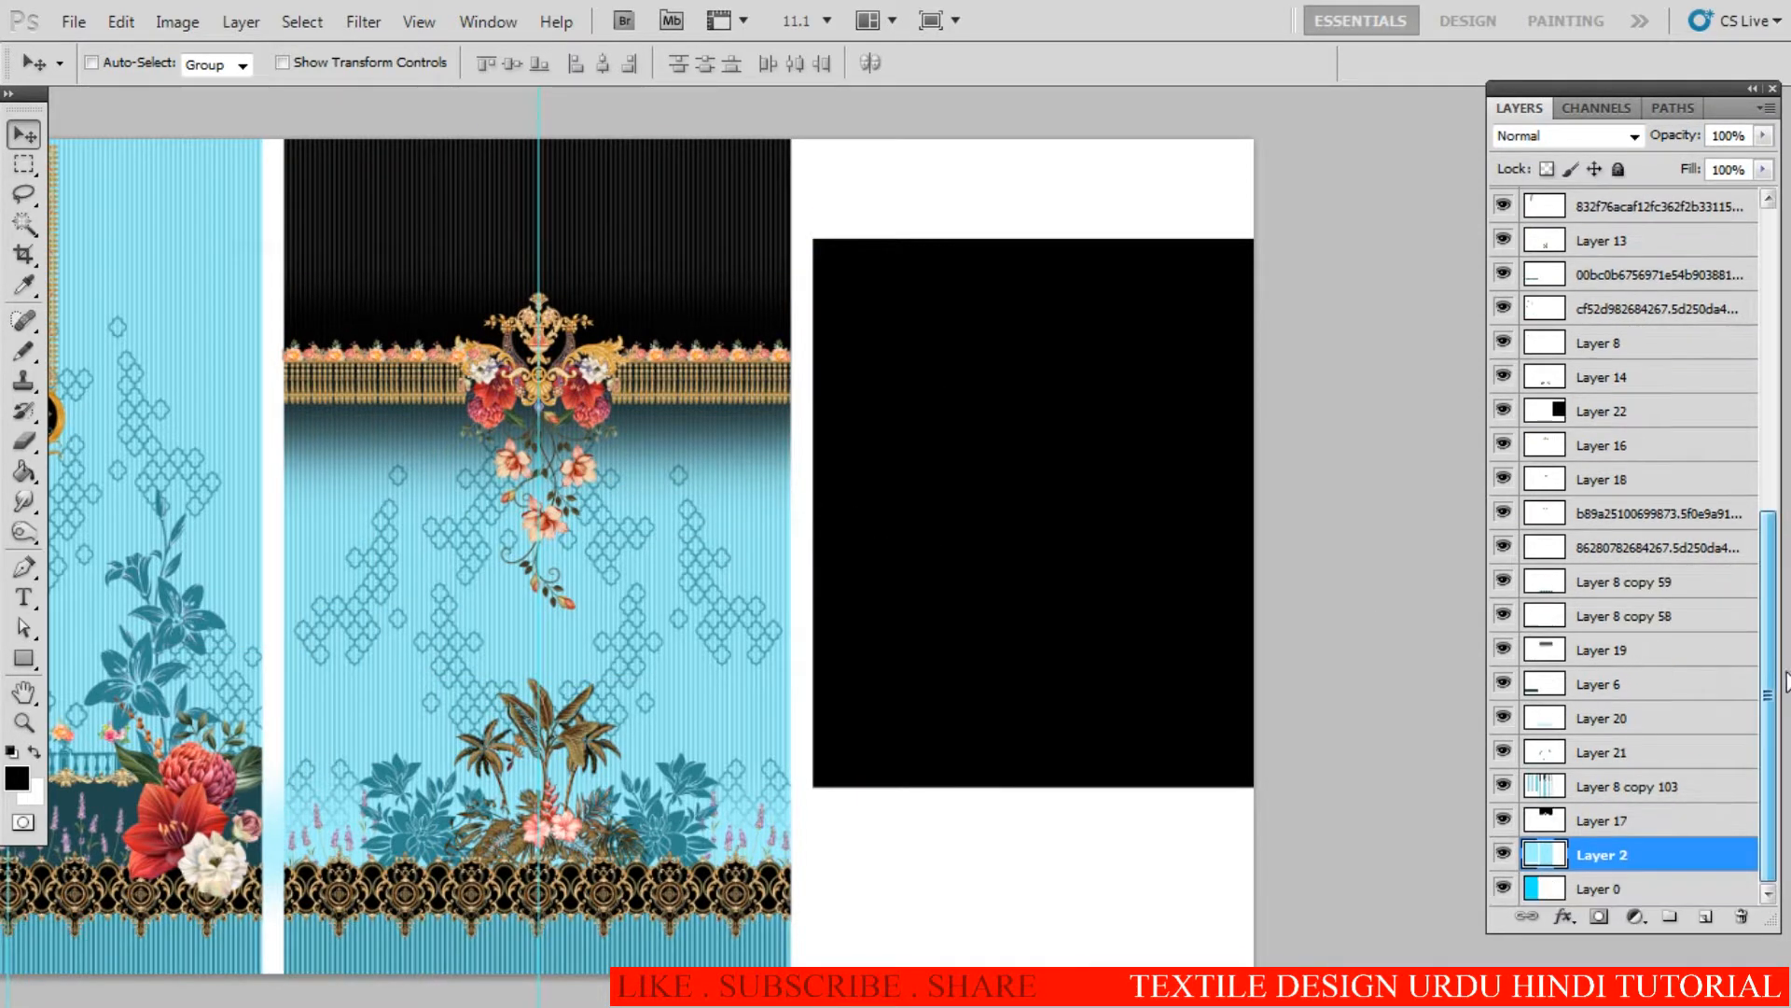
click(1601, 823)
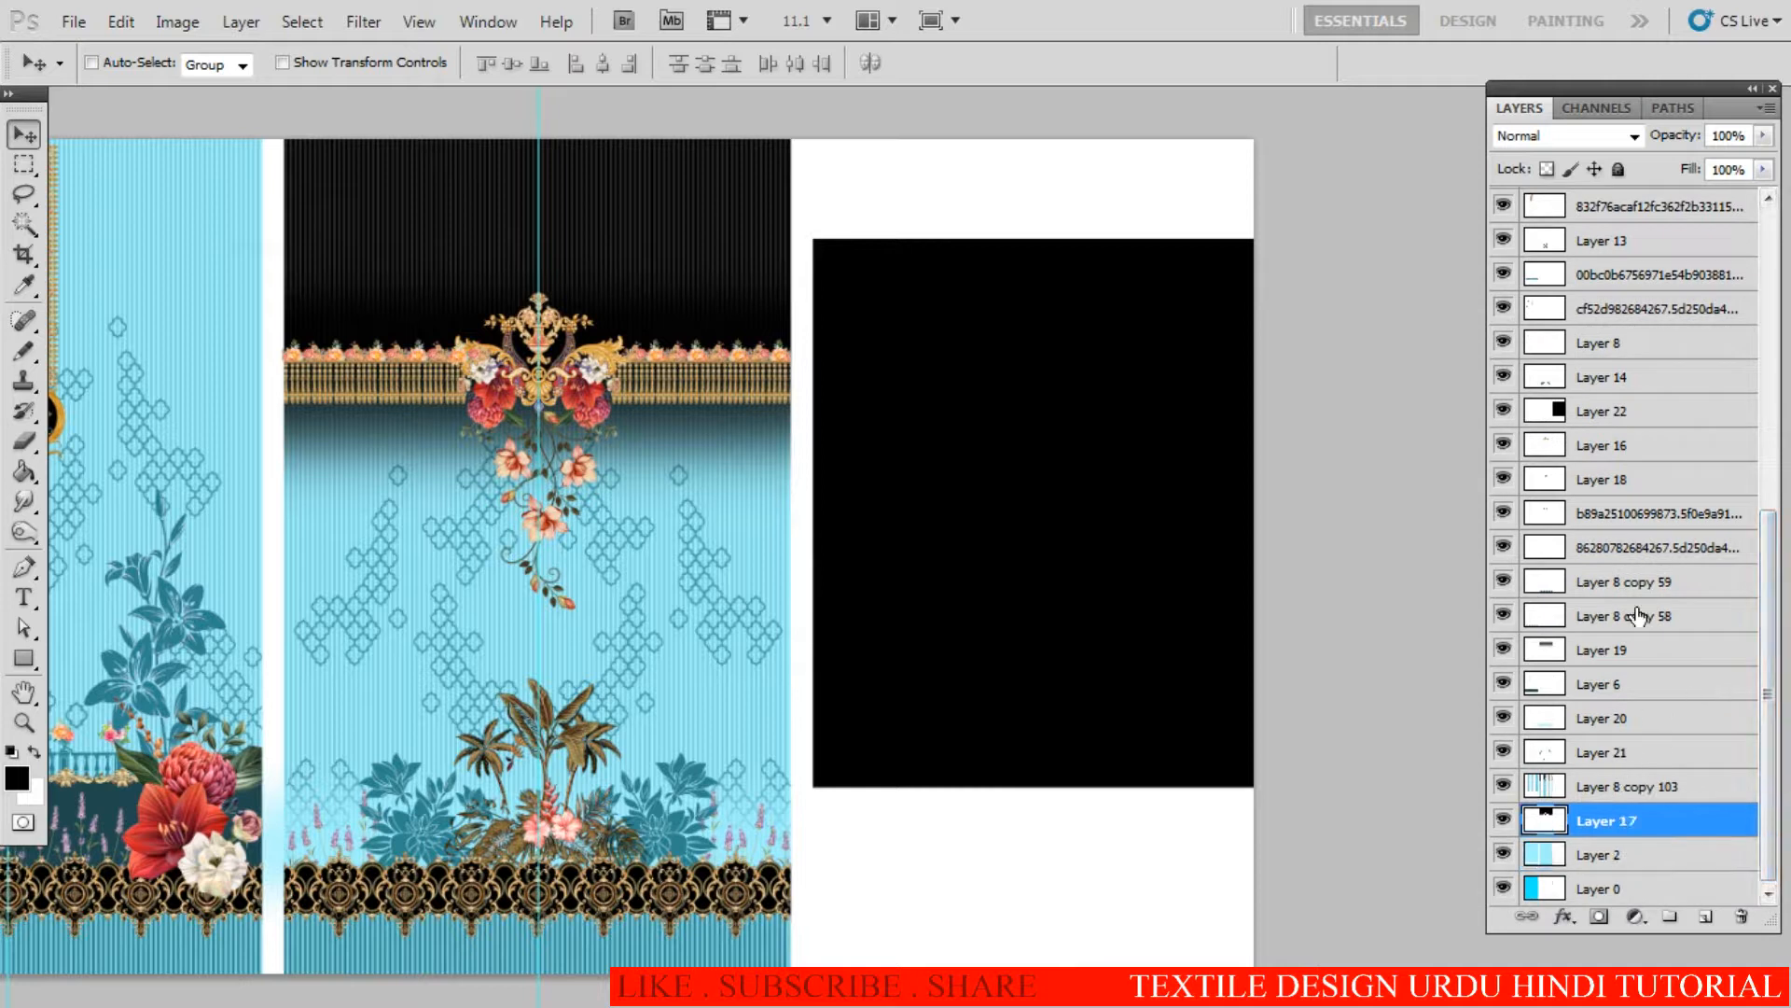
click(1601, 411)
click(1503, 411)
drag(1554, 427, 1626, 835)
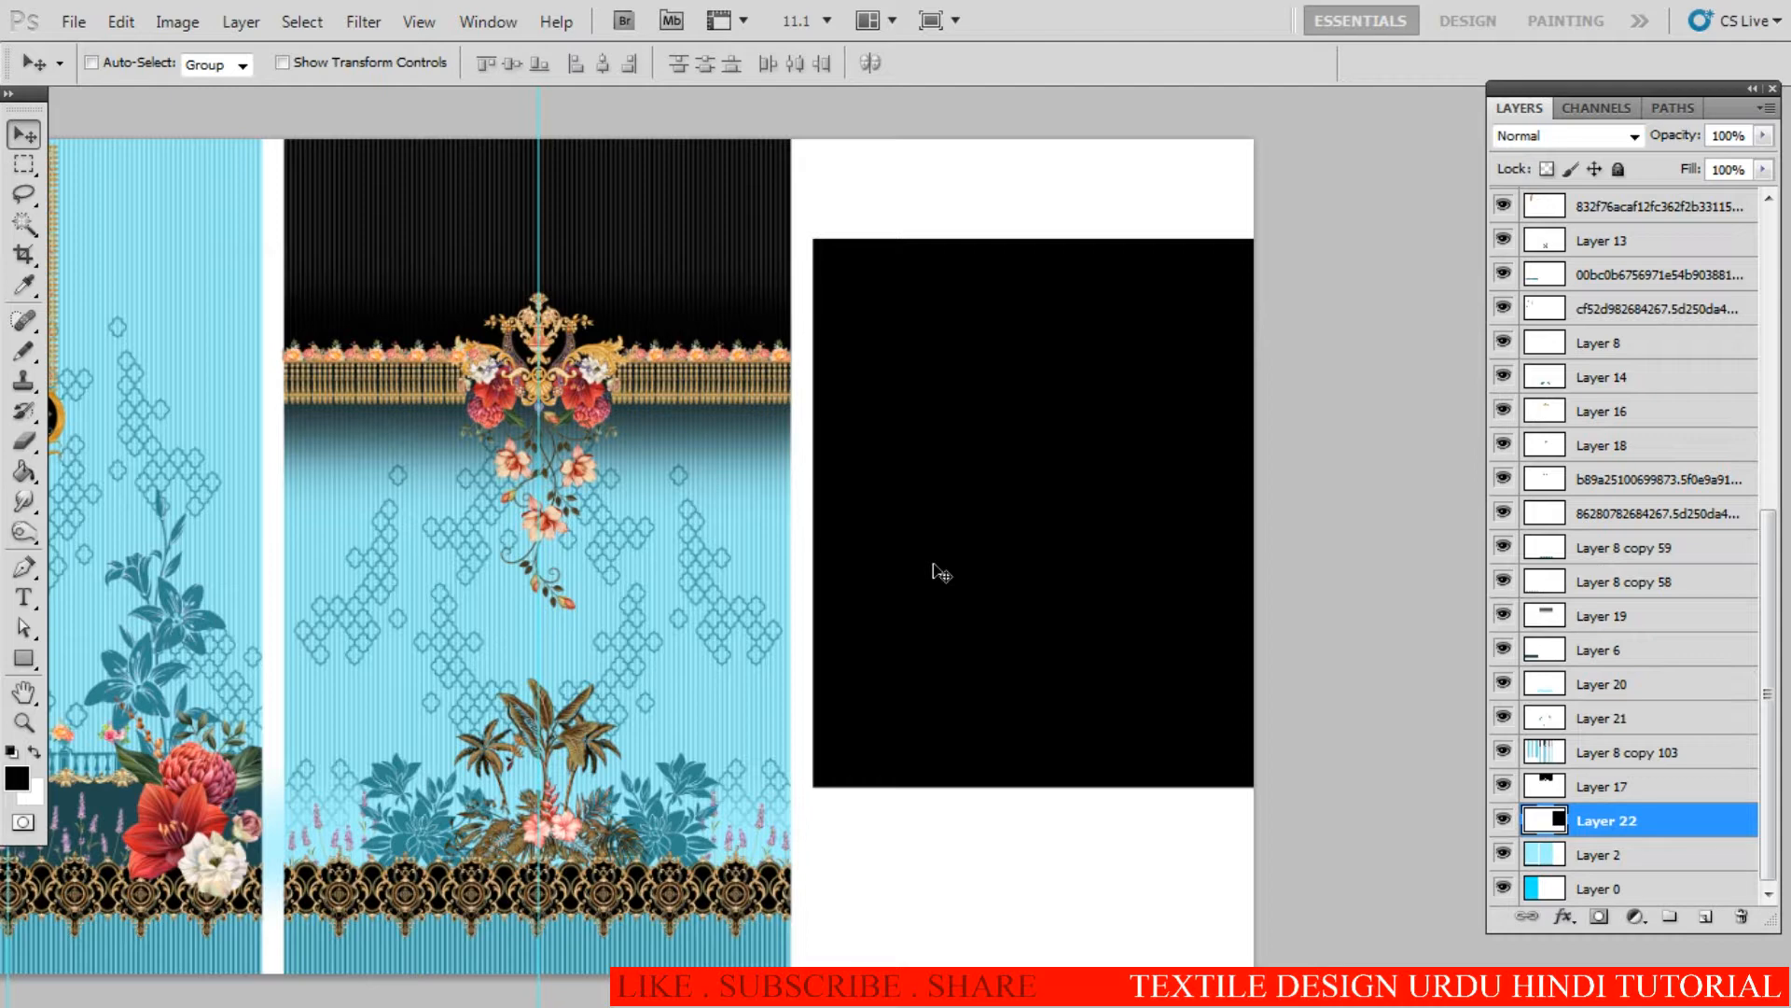
Step: Select the black rectangle with the Magic Wand and fill it with turquoise #80d1dc sampled from the striped artwork
key(w)
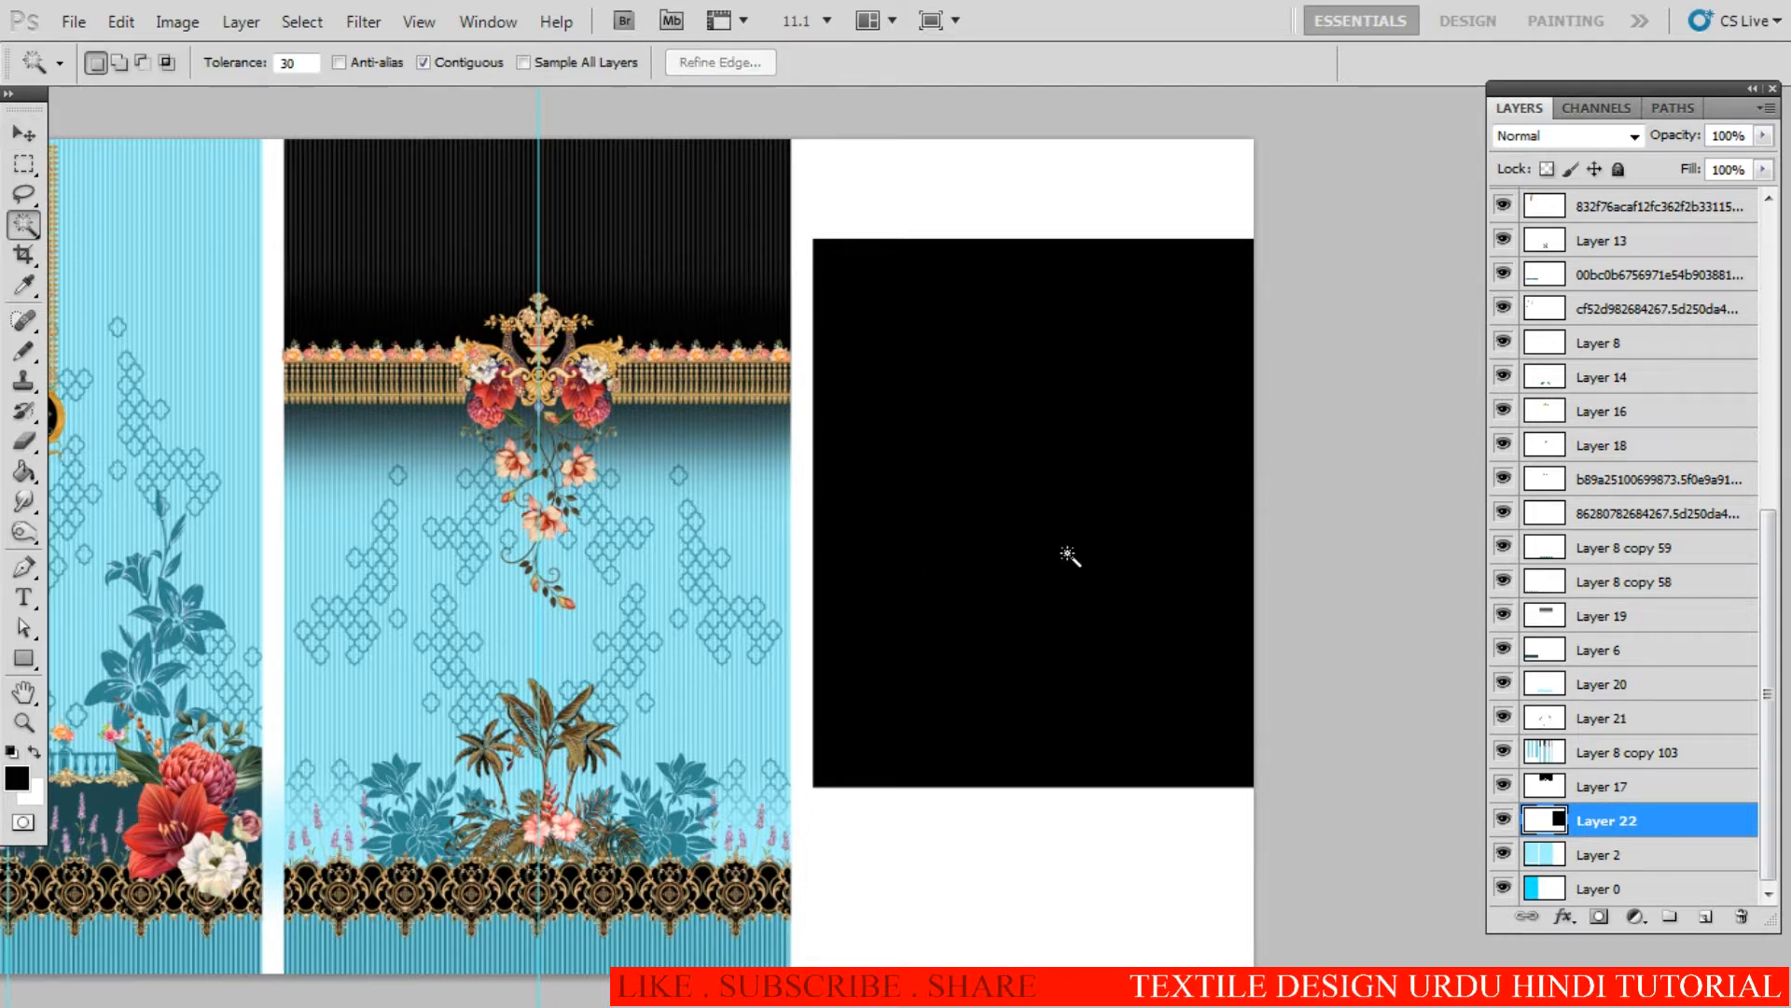
click(1129, 574)
click(16, 777)
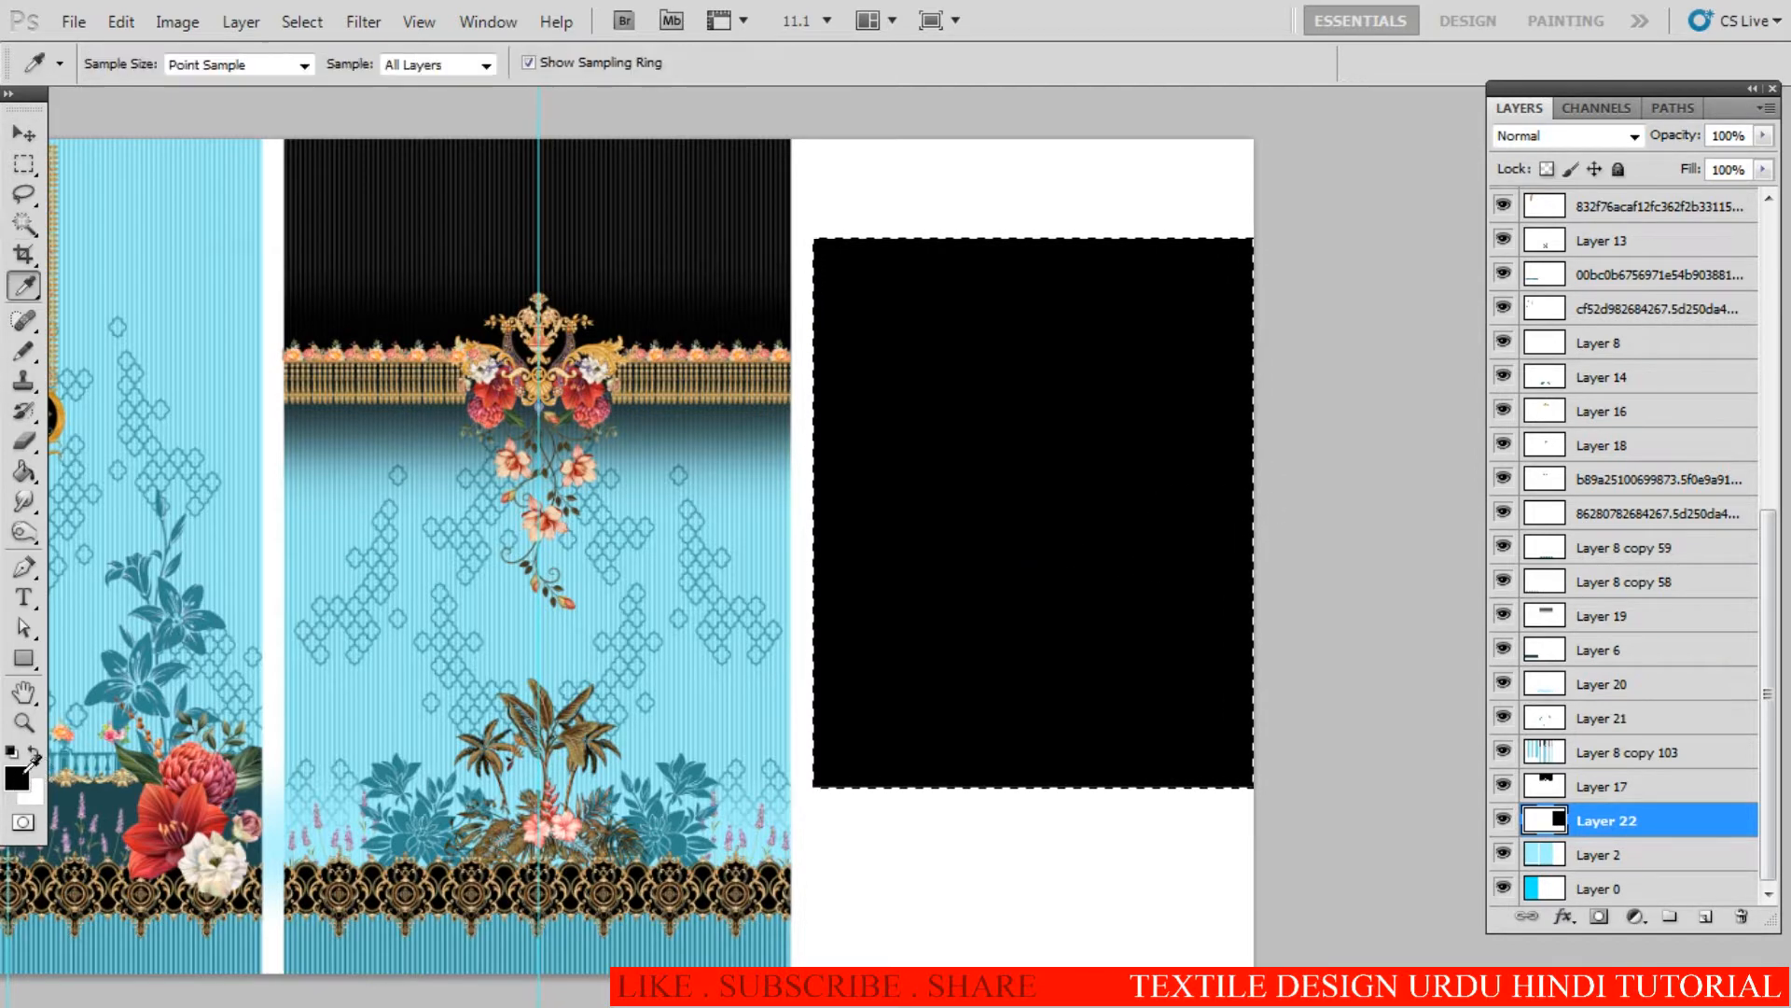
key(Return)
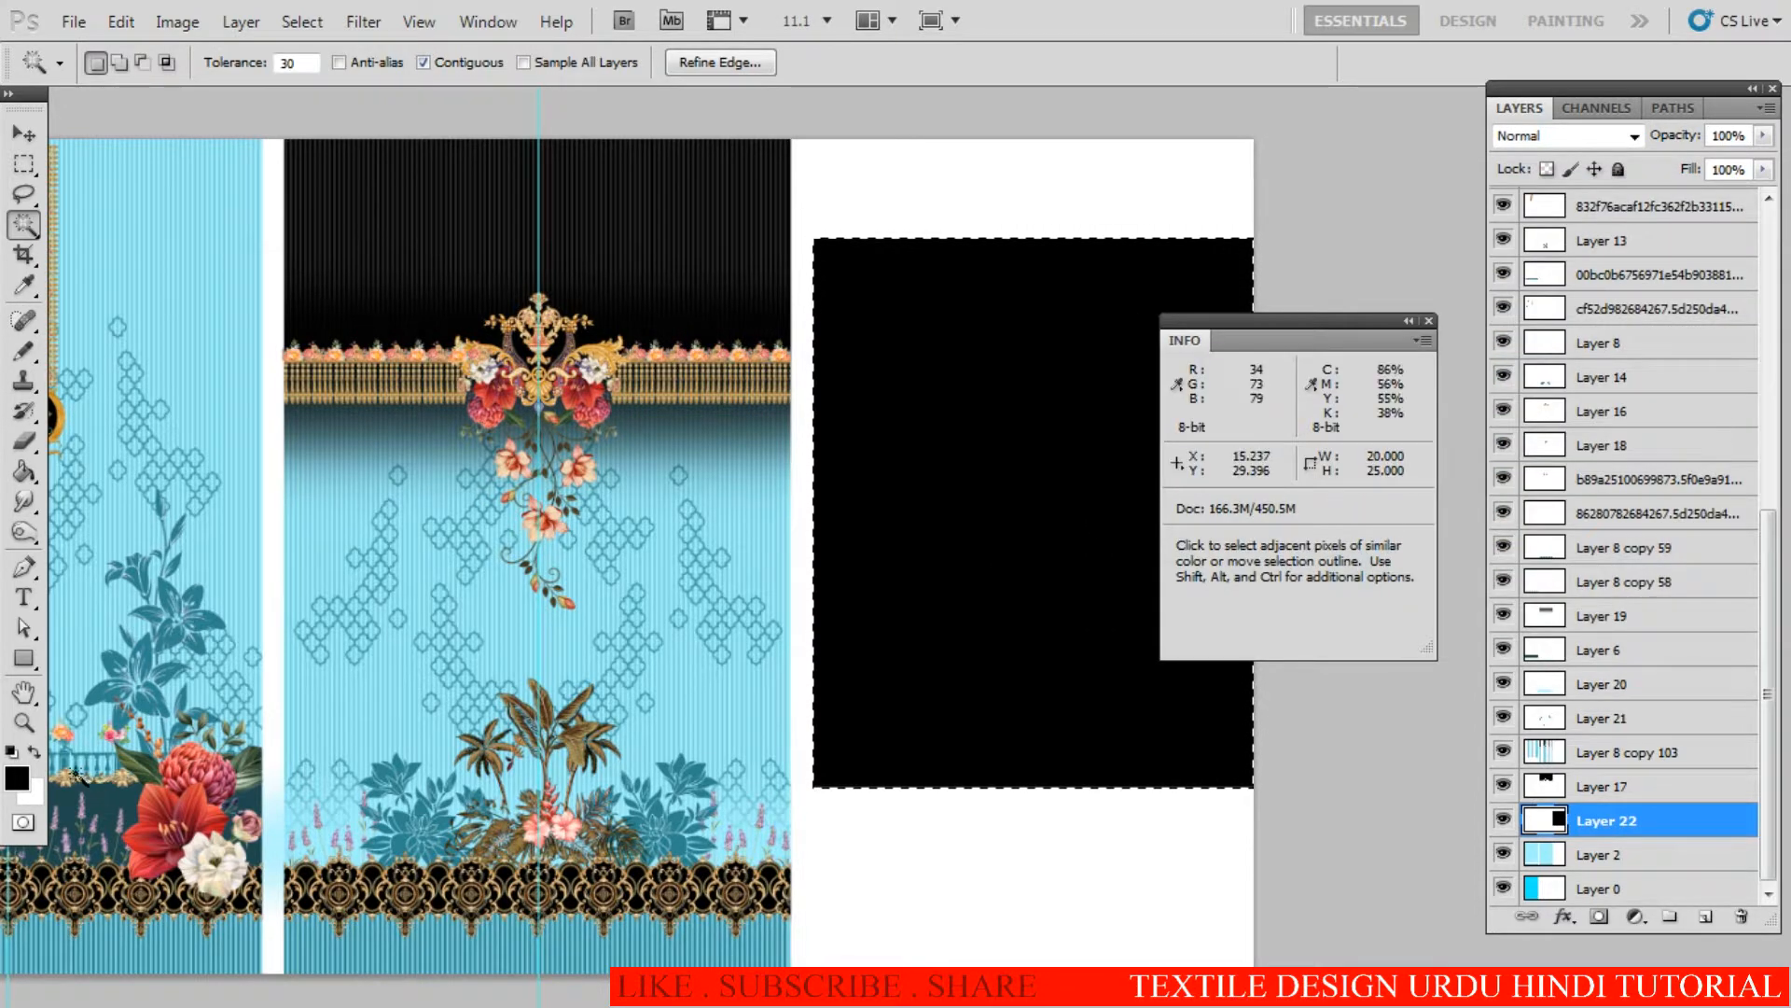
click(16, 777)
click(179, 311)
click(199, 299)
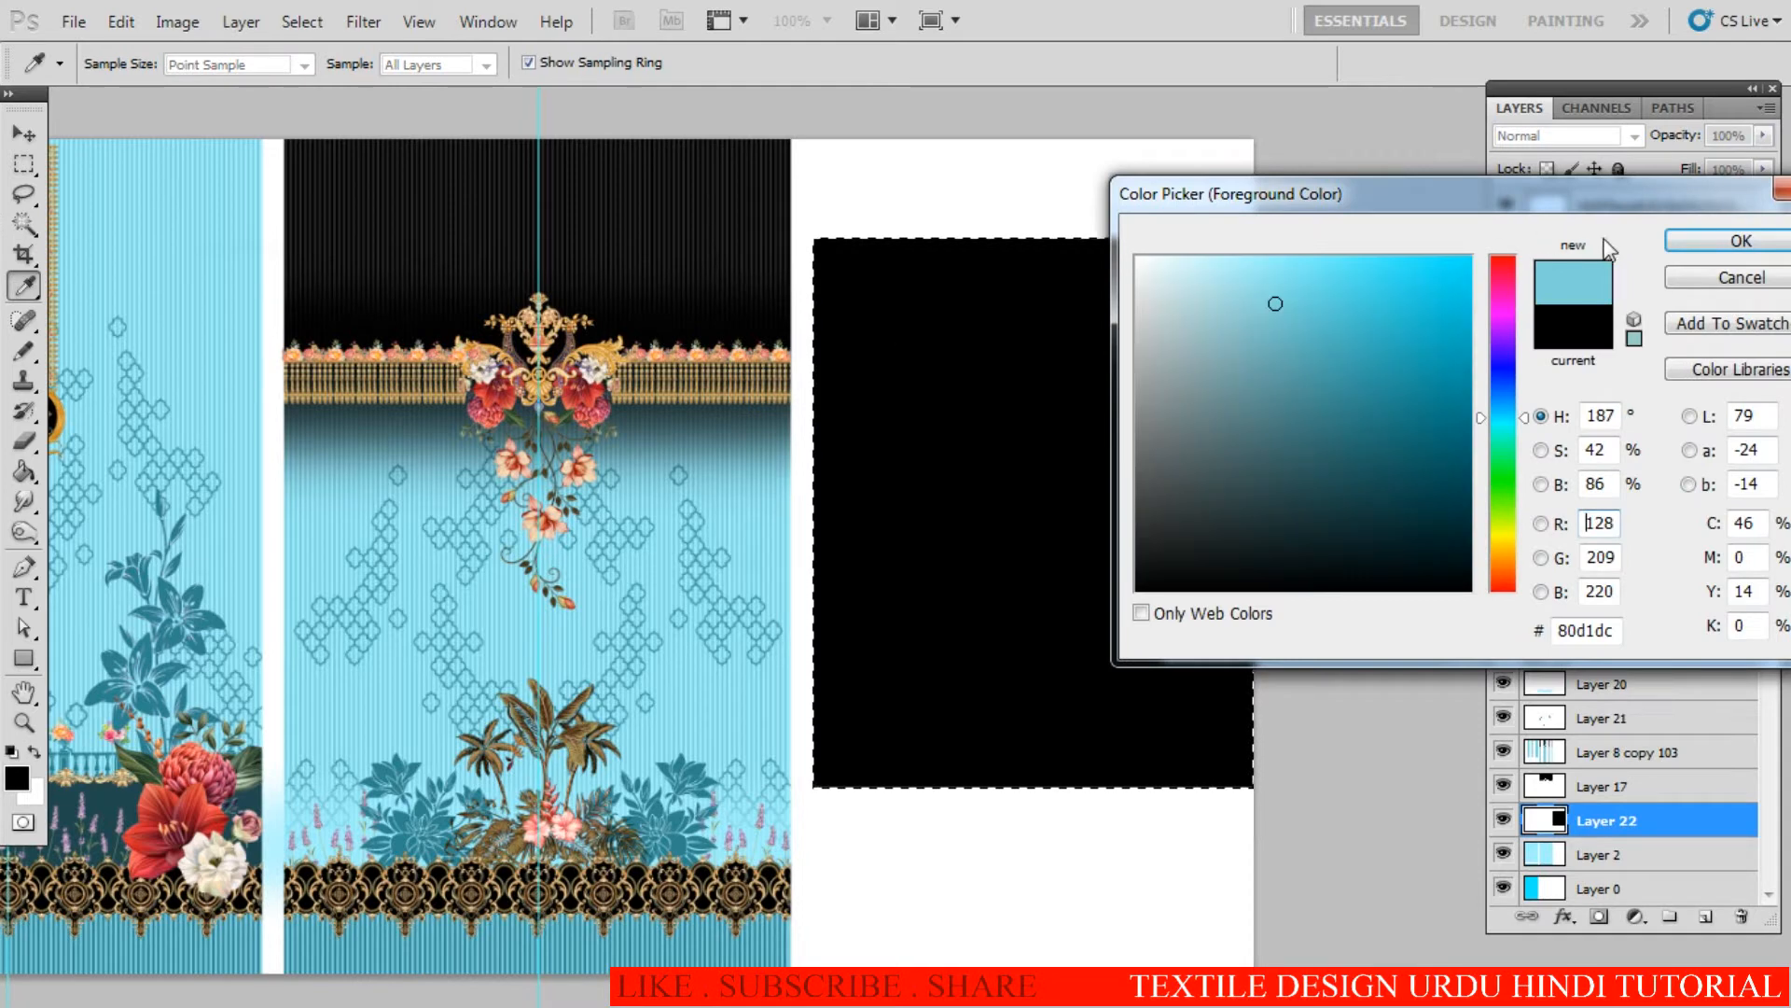
click(1717, 240)
key(alt+BackSpace)
key(ctrl+d)
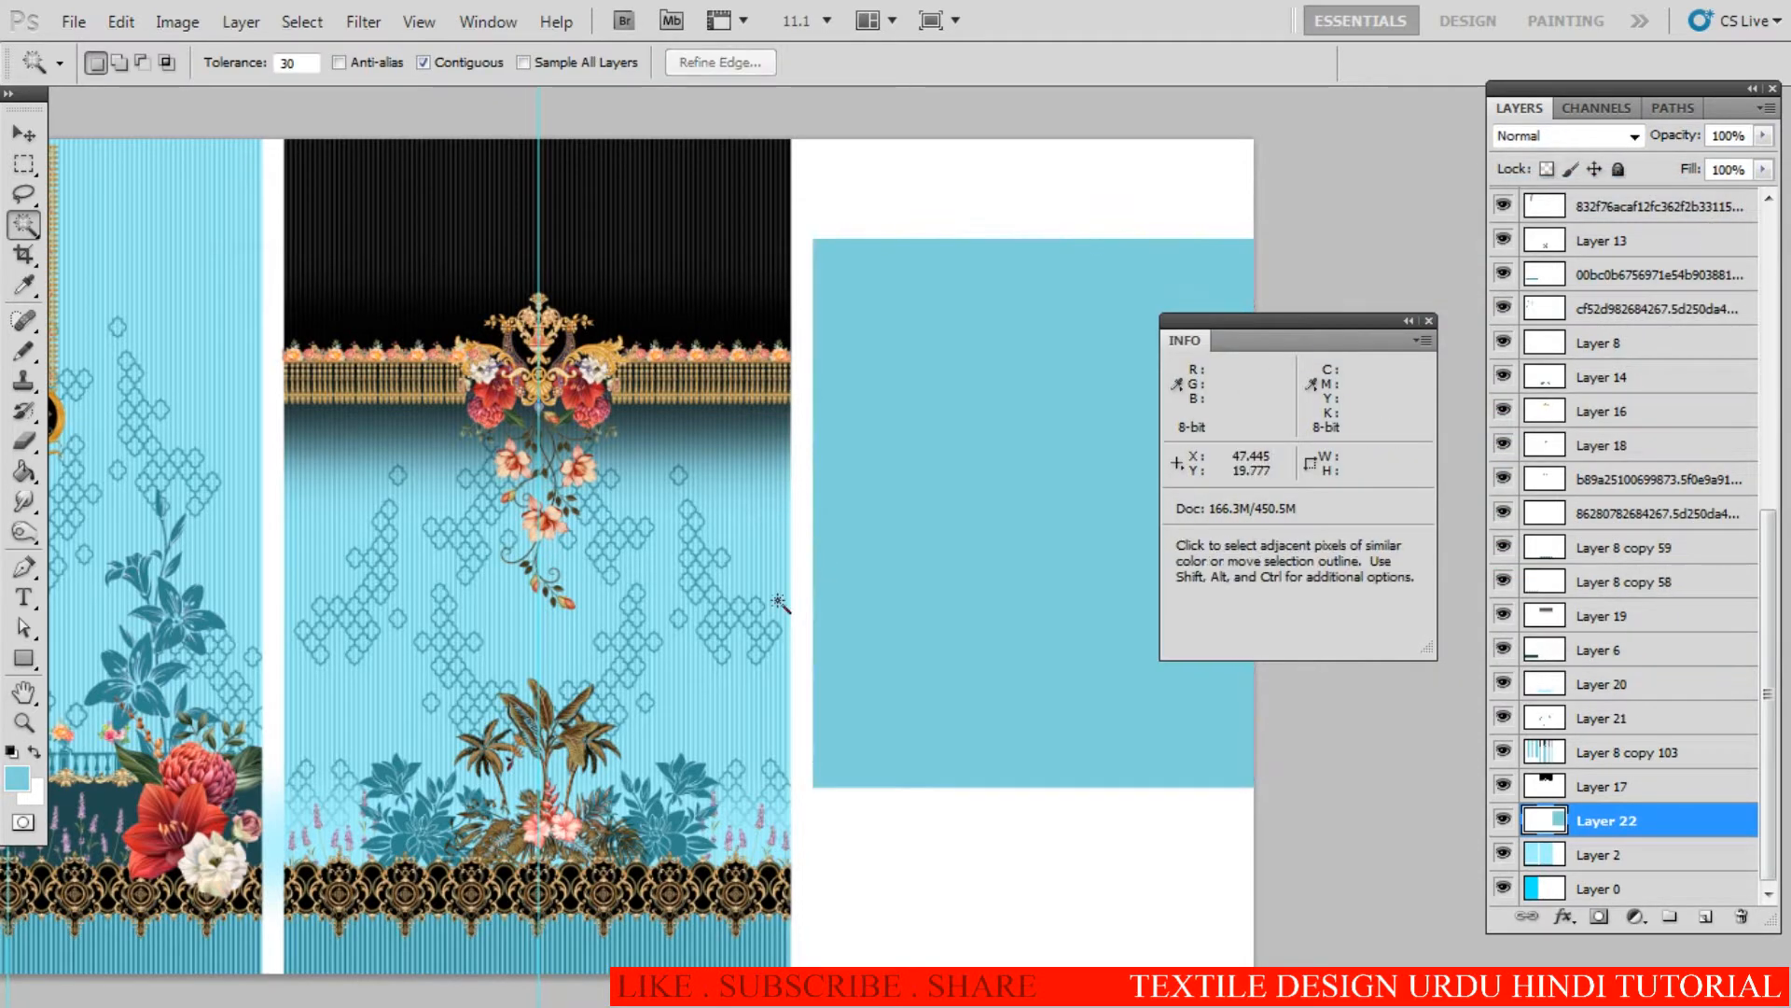
Step: Reselect the rectangle on Layer 22 and fill it with light blue #a5f4ff sampled from the artwork's pale stripes
drag(901, 547, 777, 556)
ctrl+click(723, 651)
key(ctrl+alt+0)
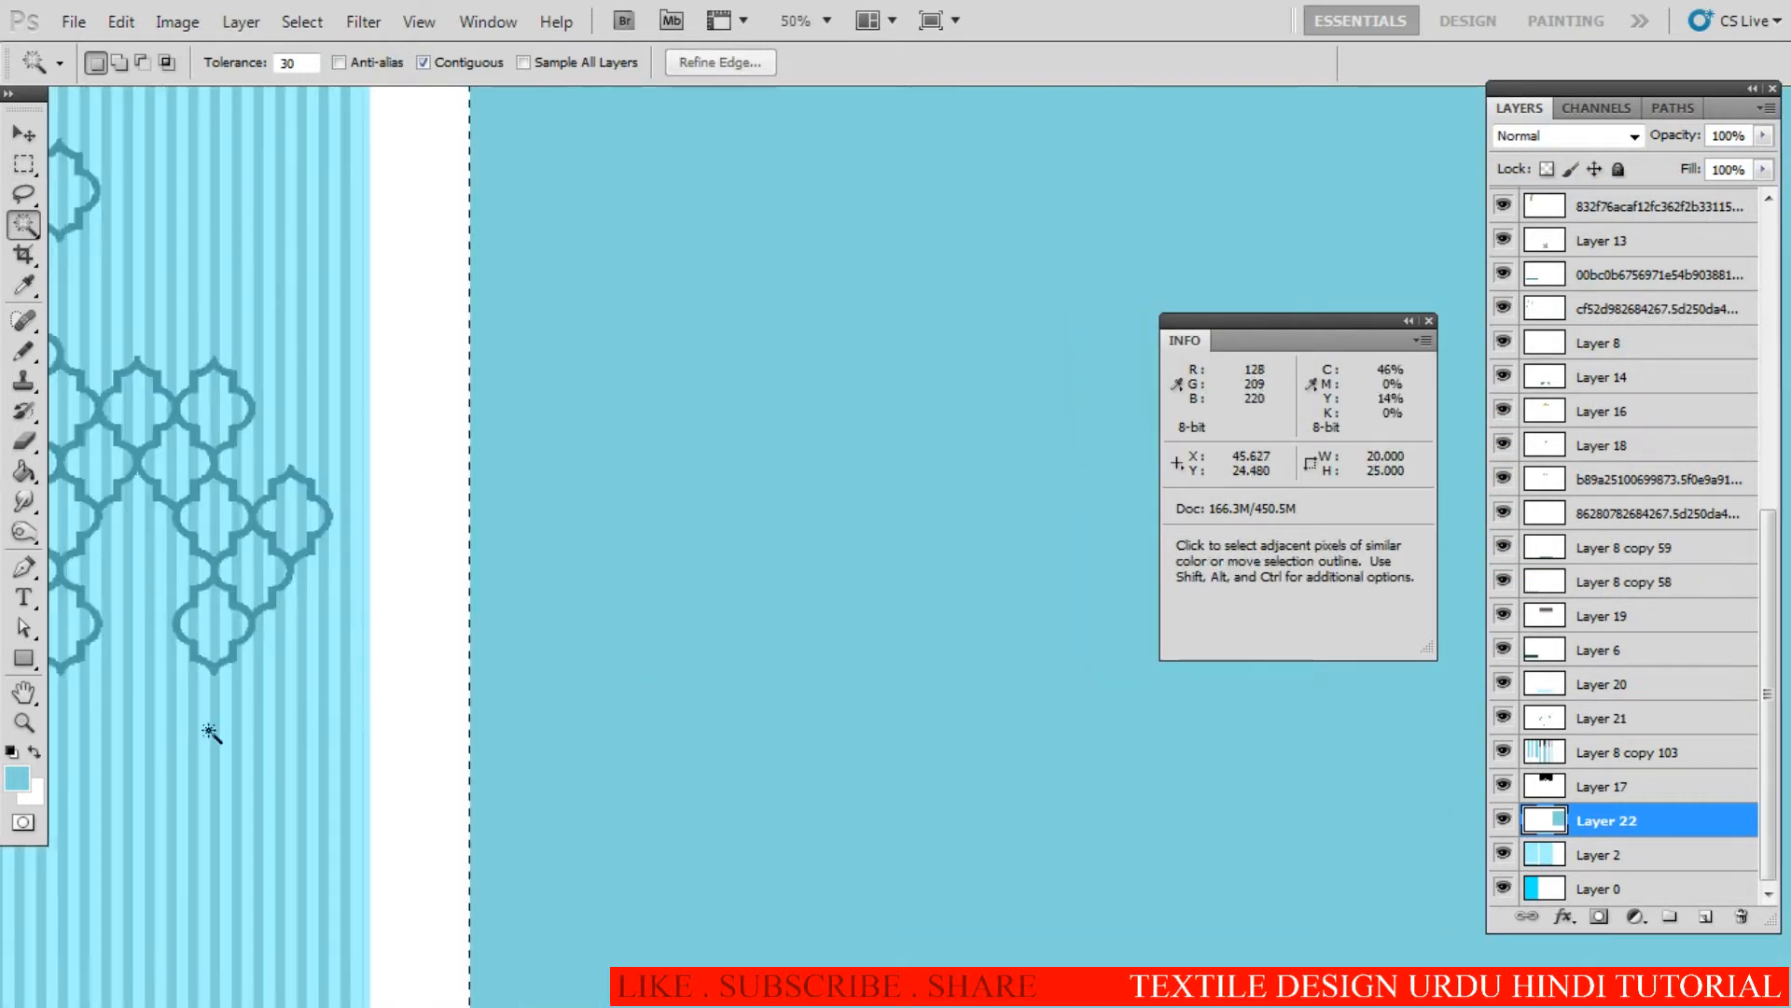
click(17, 777)
click(364, 632)
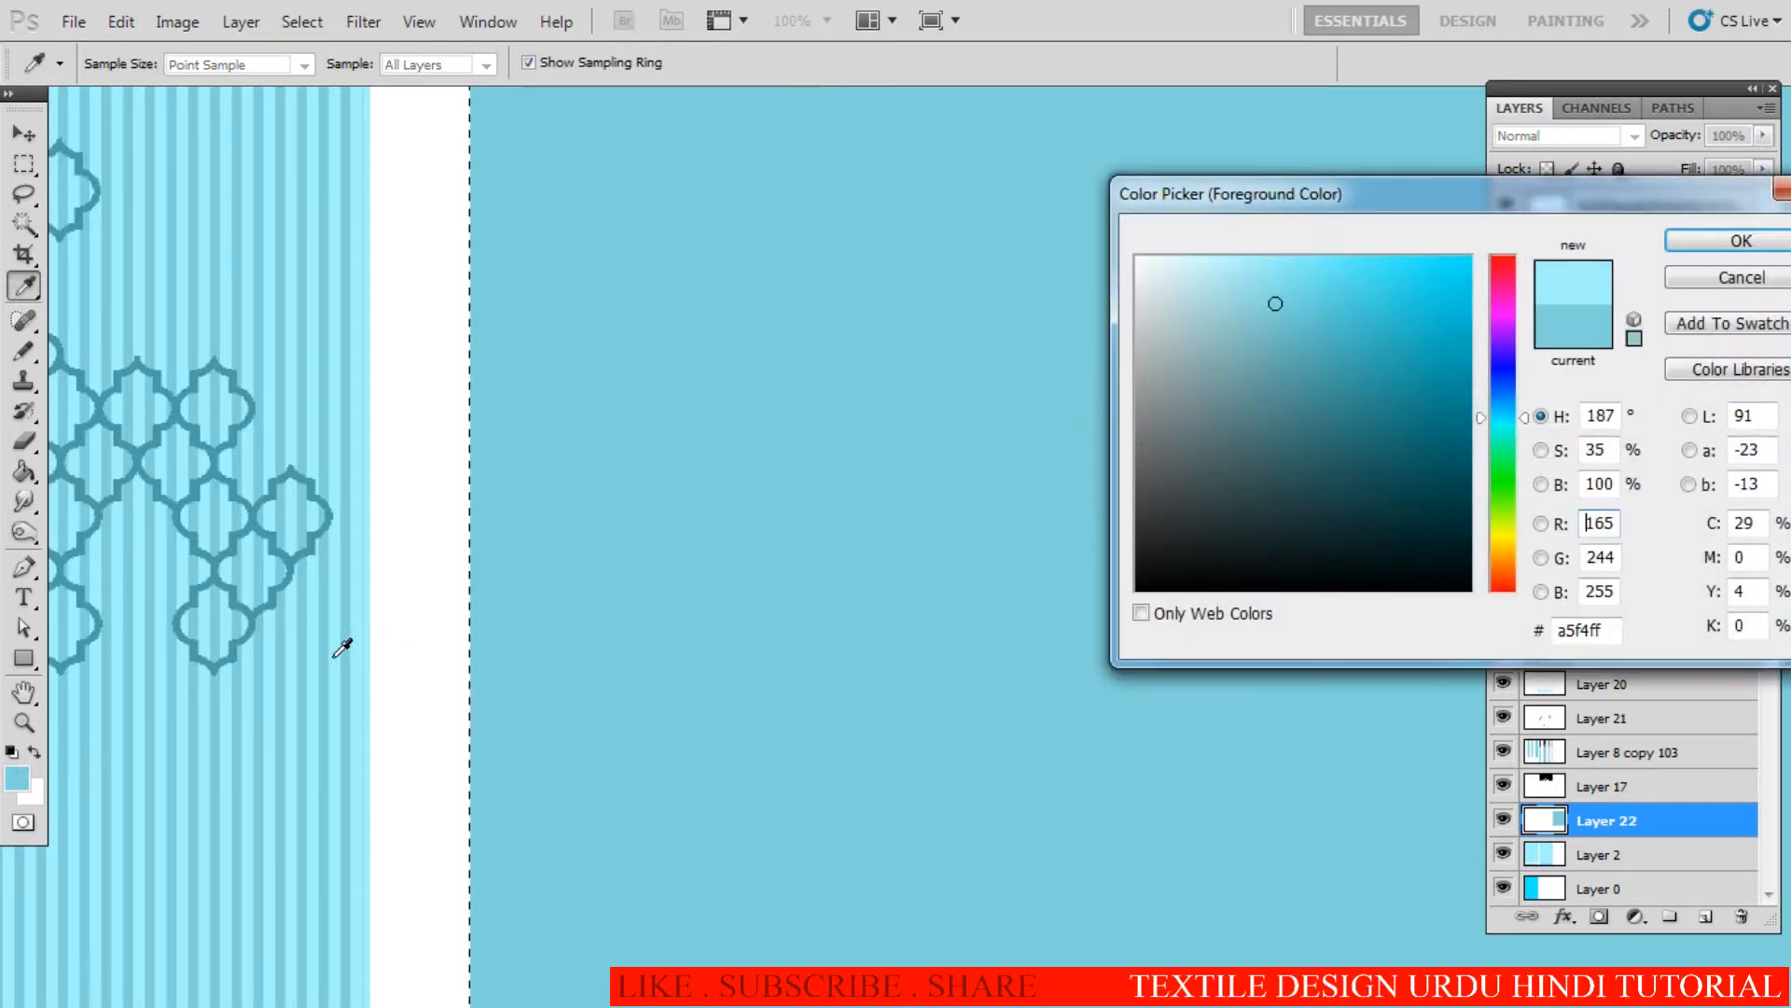
key(Return)
key(alt+BackSpace)
key(ctrl+d)
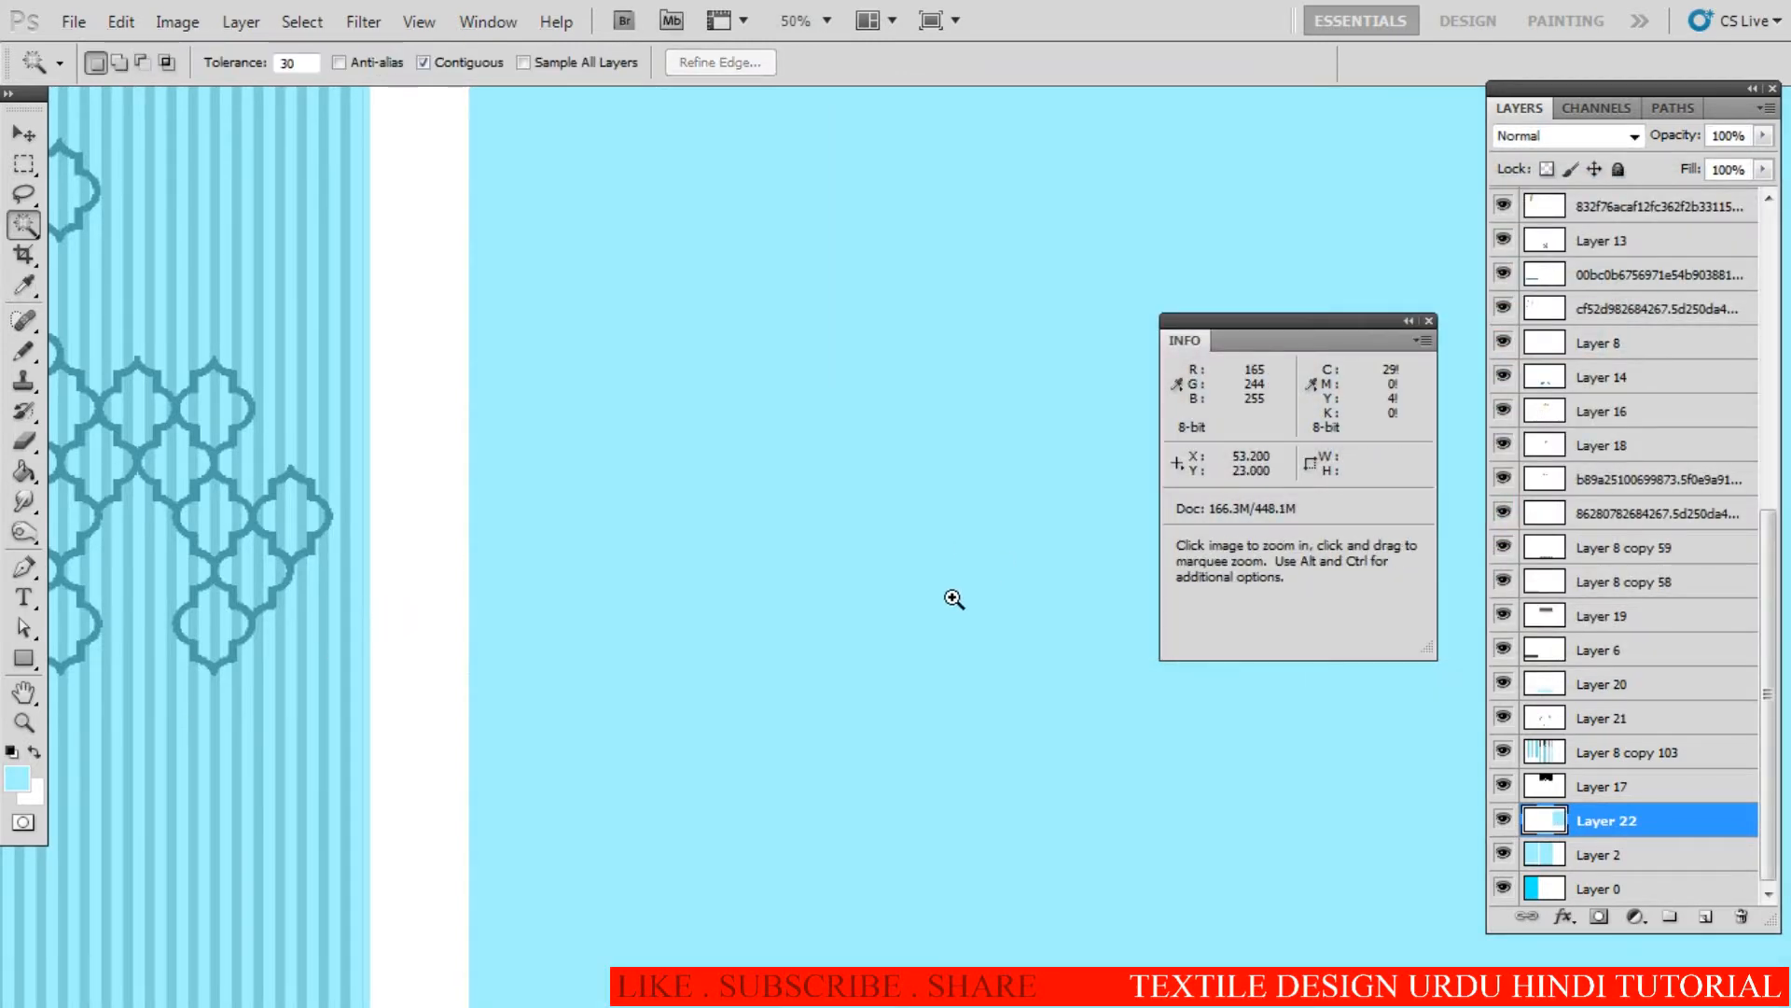
drag(952, 600, 860, 638)
click(860, 638)
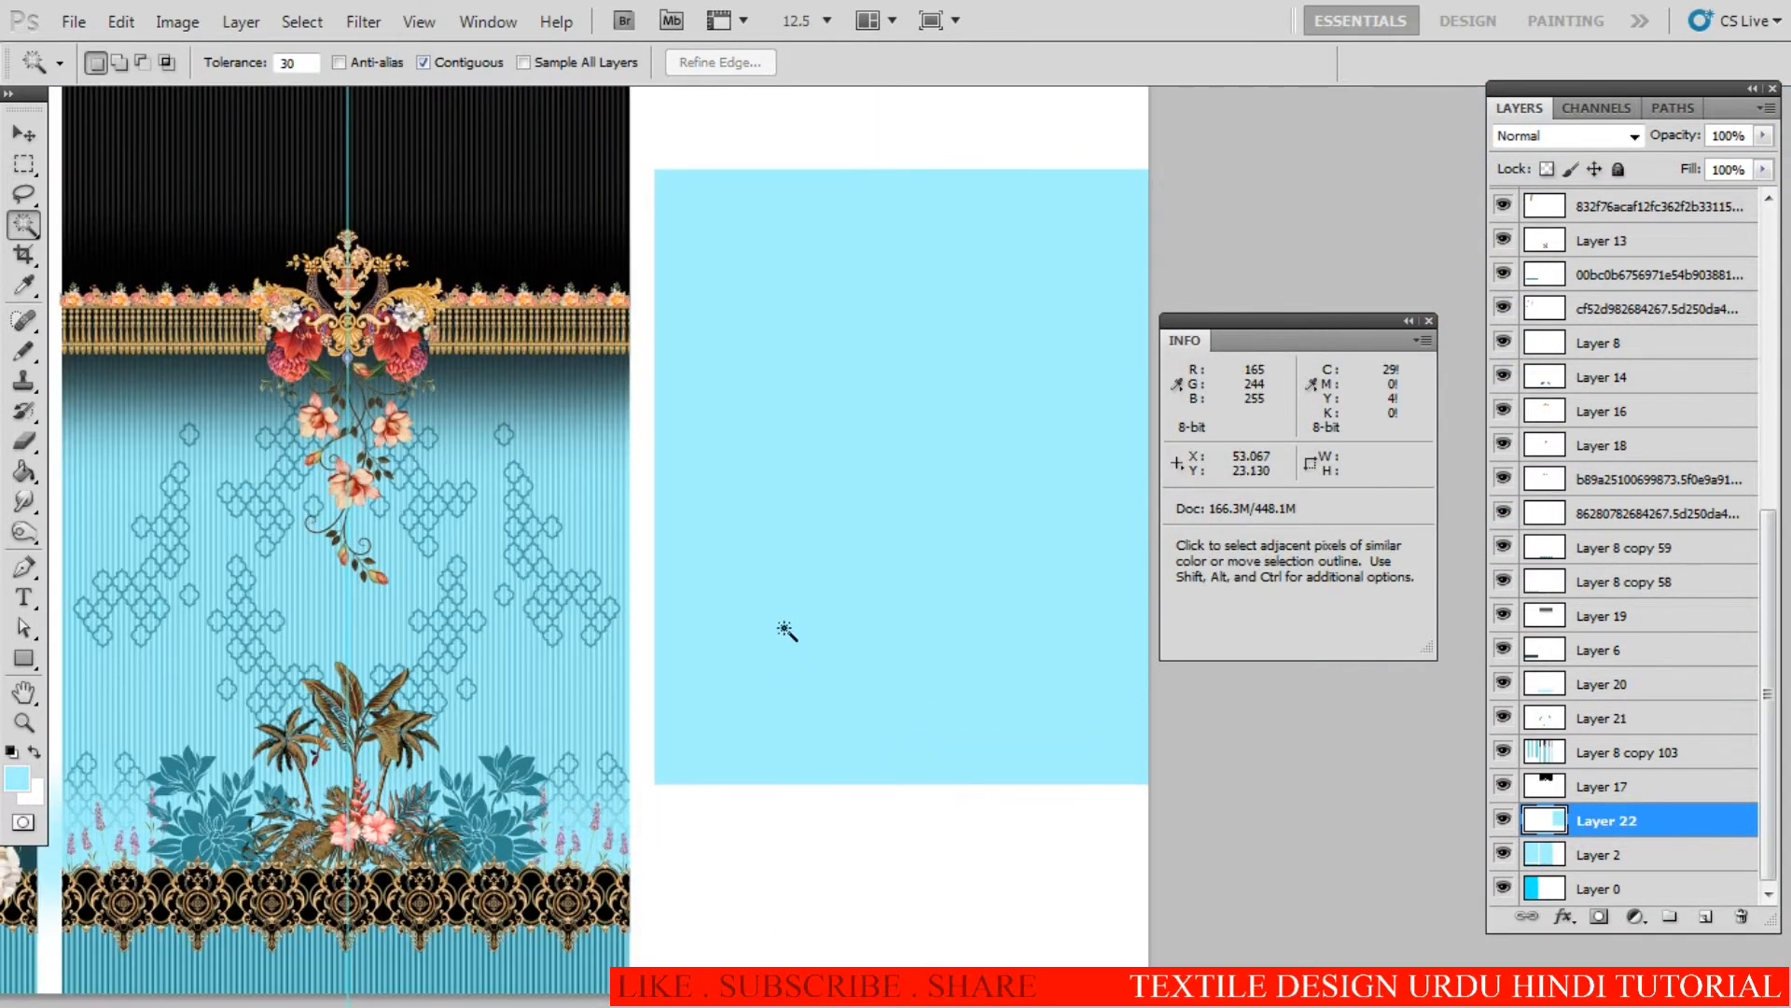
Step: Hide the interface panels and show the whole textile design in full-screen view
drag(800, 627, 744, 620)
key(Tab)
key(f)
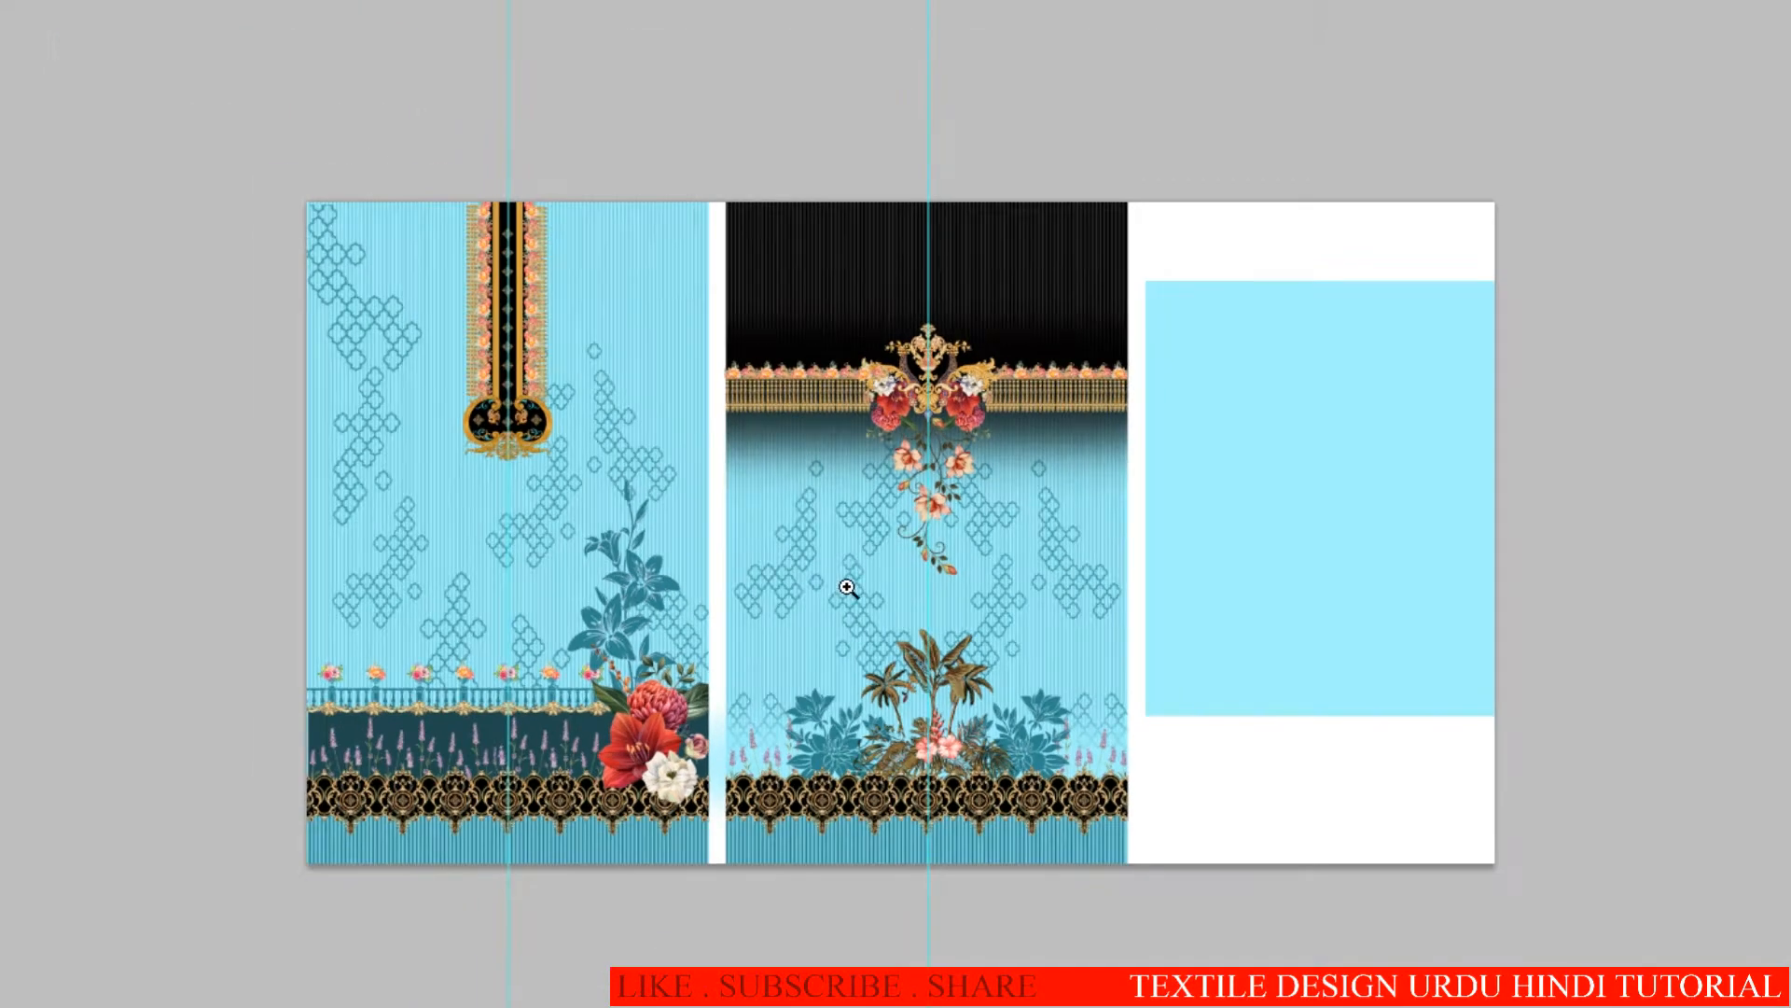
drag(849, 590, 787, 595)
click(779, 586)
scroll(793, 592, right, 1)
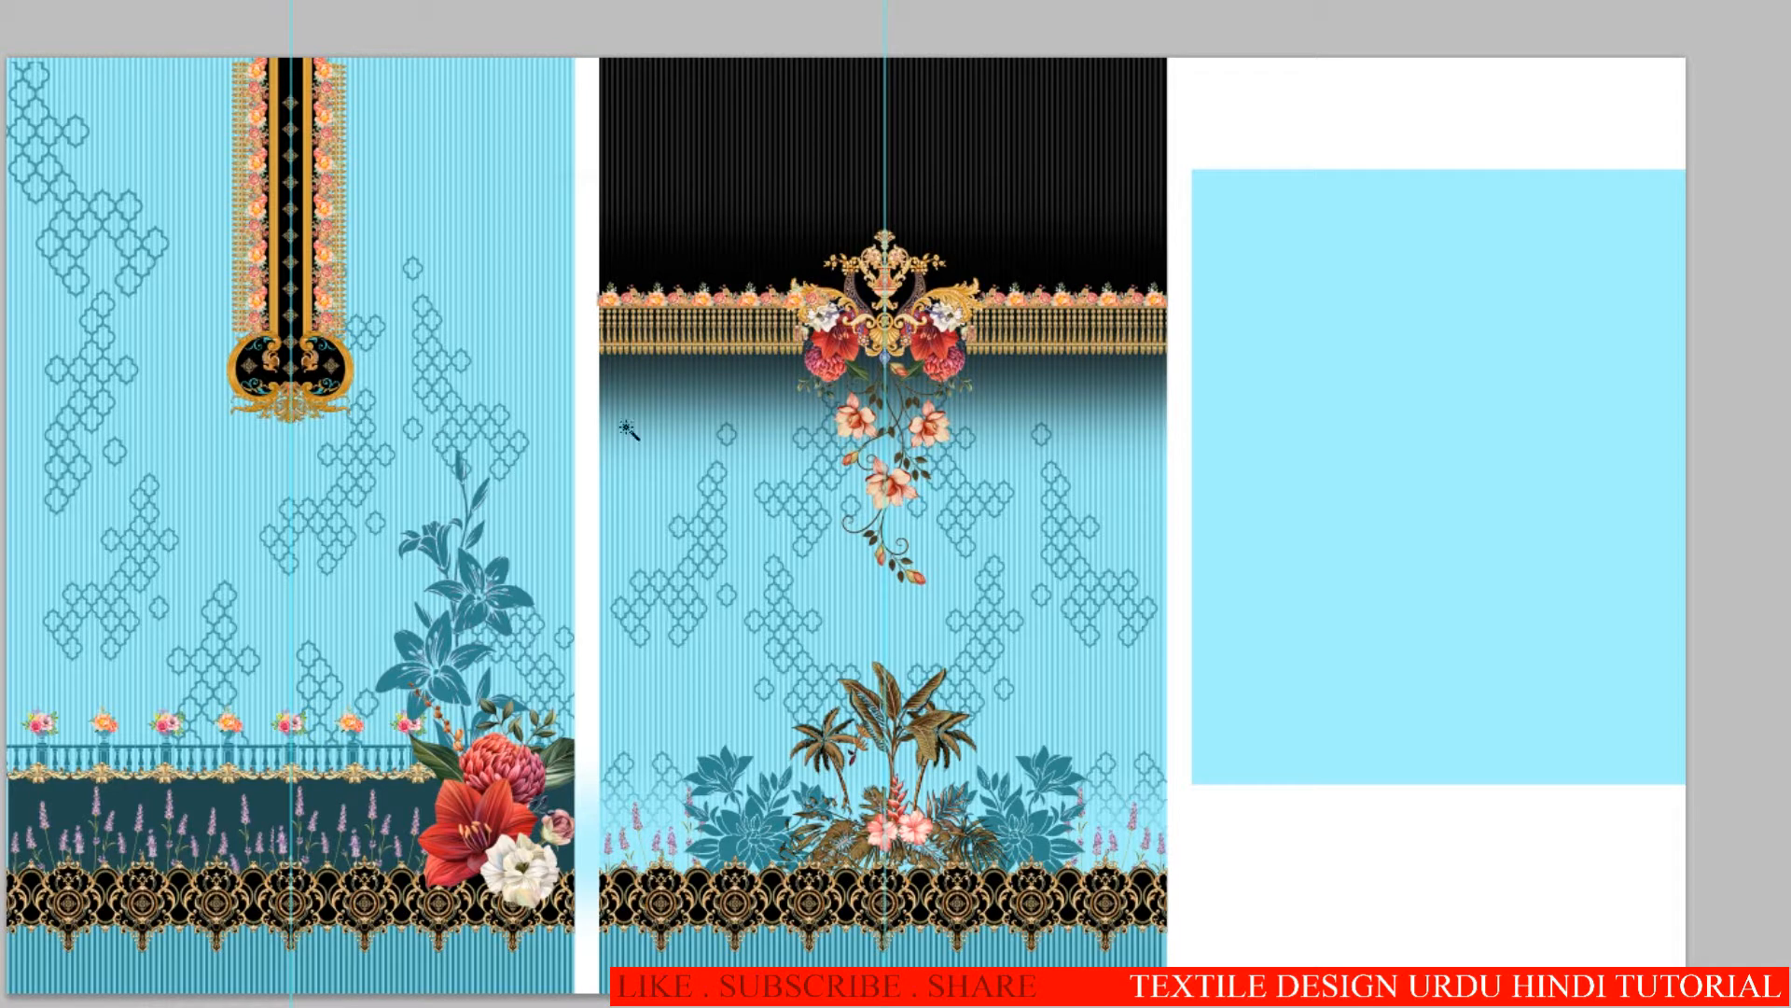
Step: Pick the gold scroll frame at the neckline's lower end and place a copy of it on the light blue panel
key(v)
right_click(315, 403)
click(328, 410)
drag(328, 411, 1551, 612)
scroll(1480, 632, up, 1)
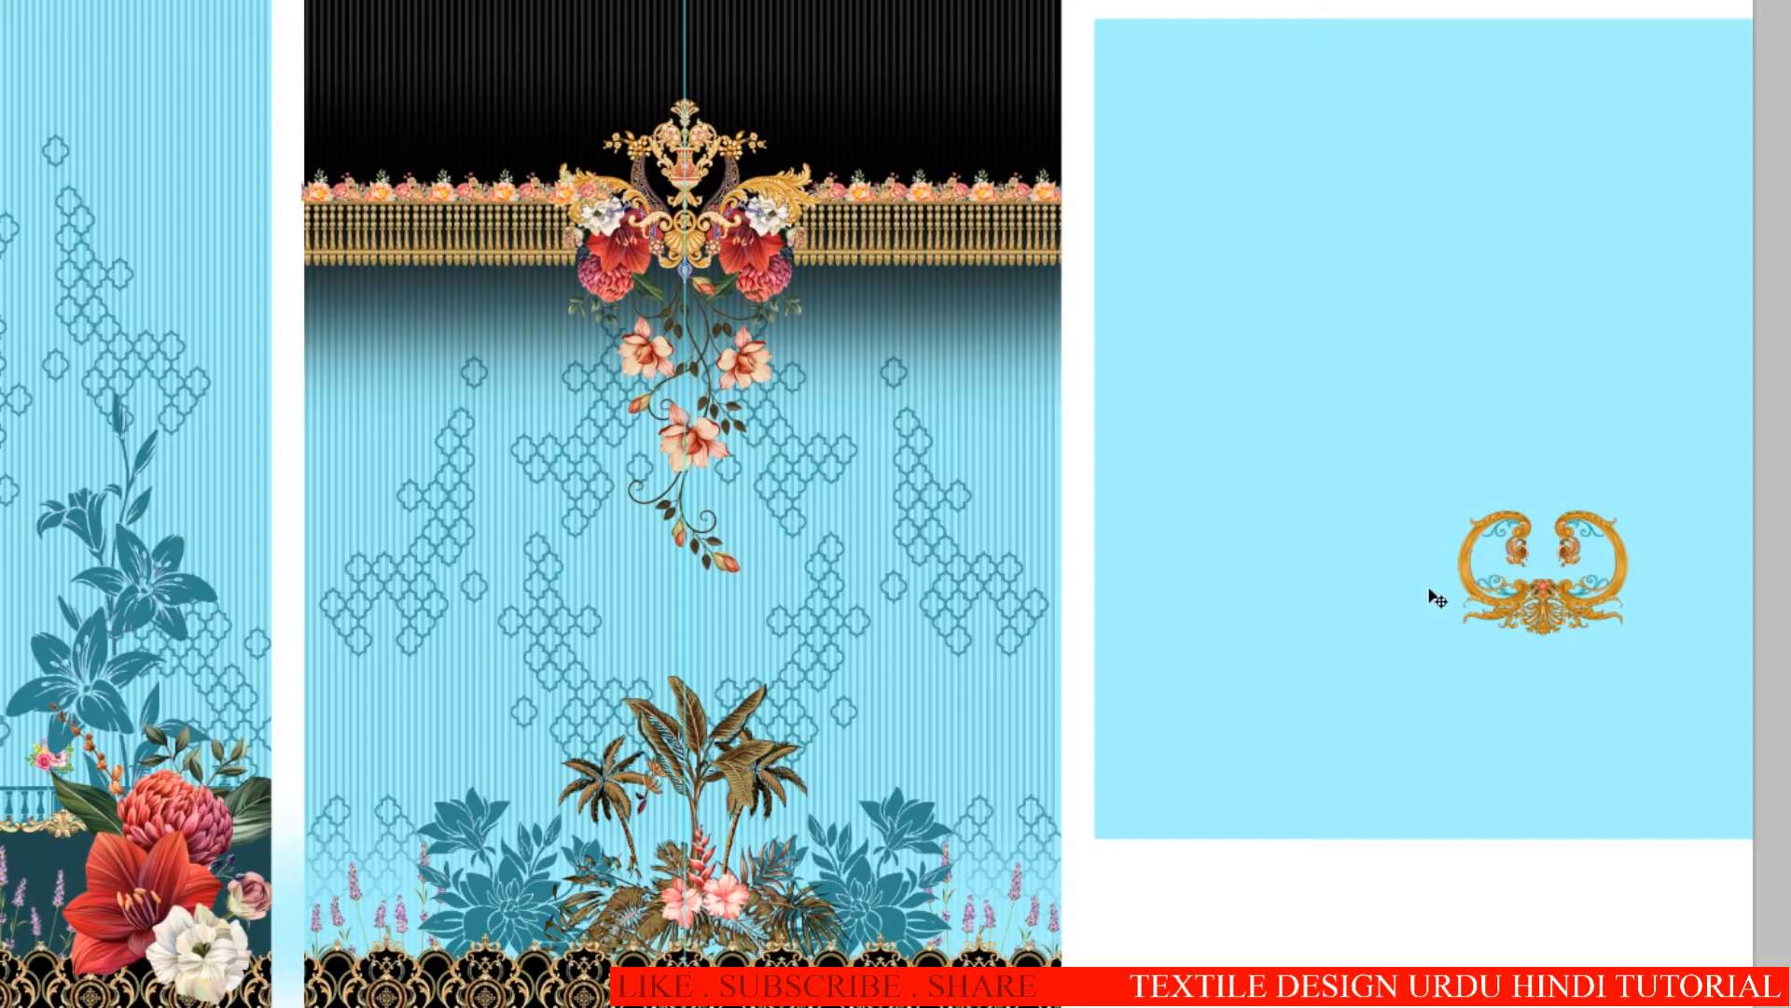
Step: Rotate the copied gold frame 180° and move it toward the lower middle of the light blue panel
right_click(1419, 509)
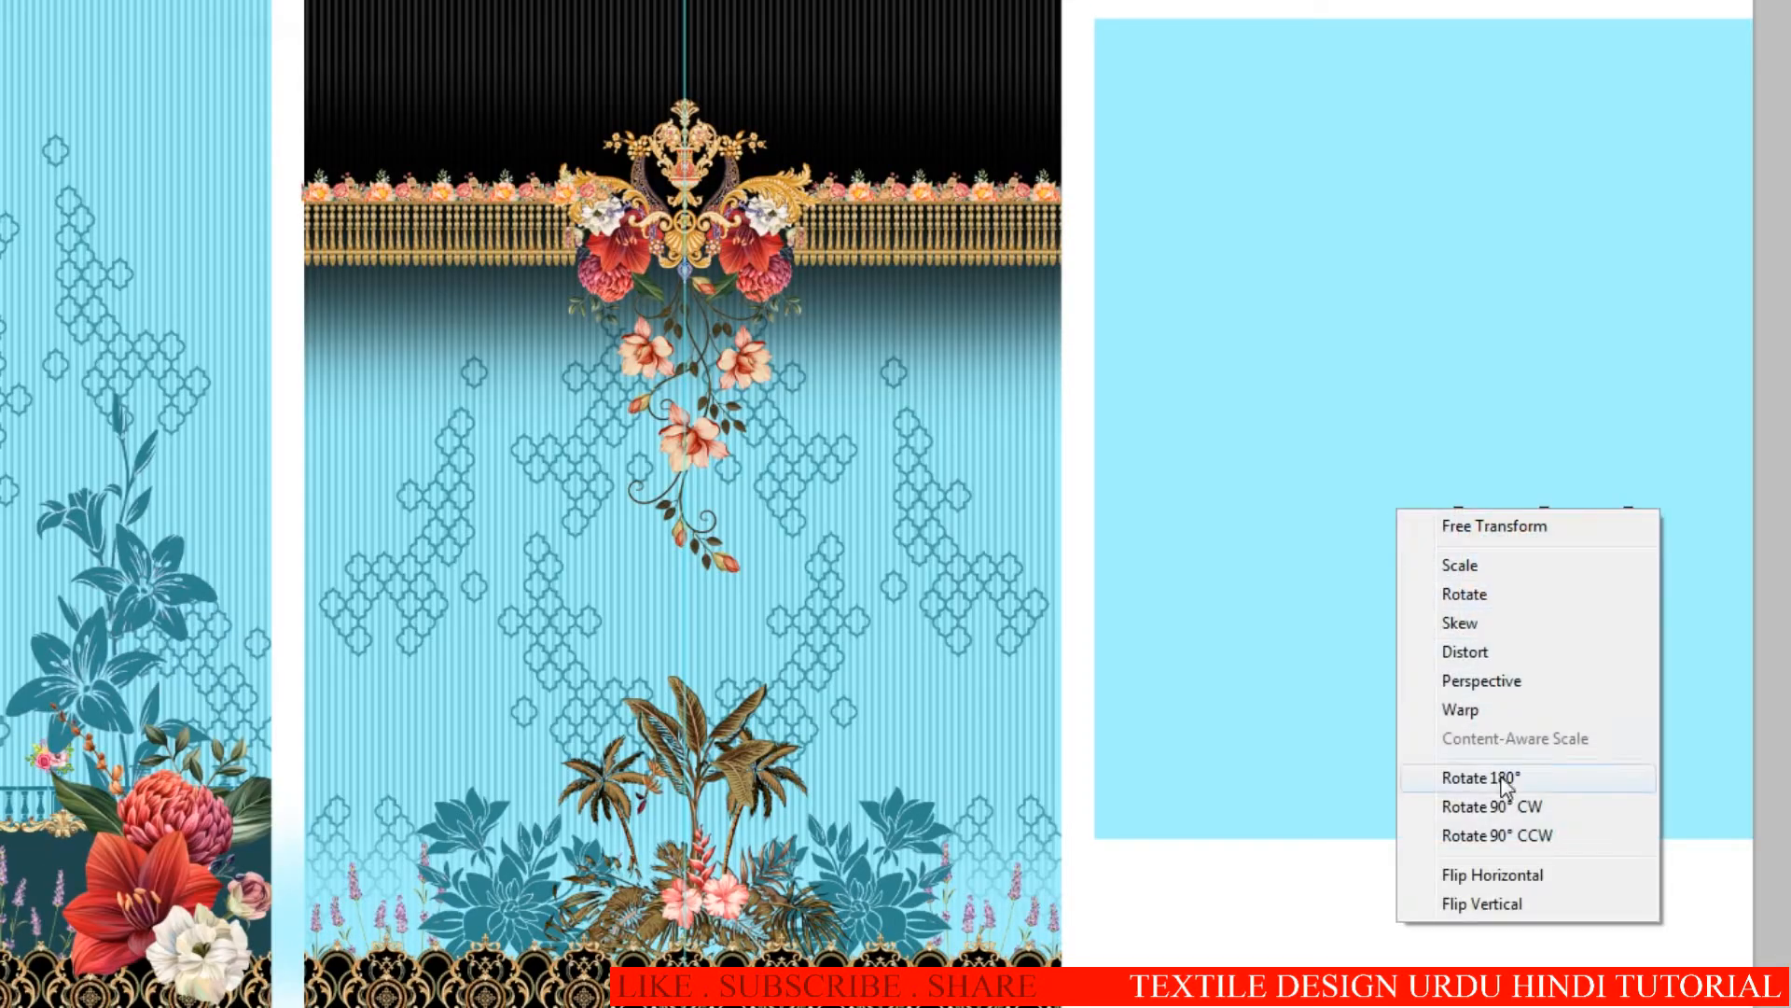
click(1419, 780)
key(Return)
drag(1427, 591, 1268, 672)
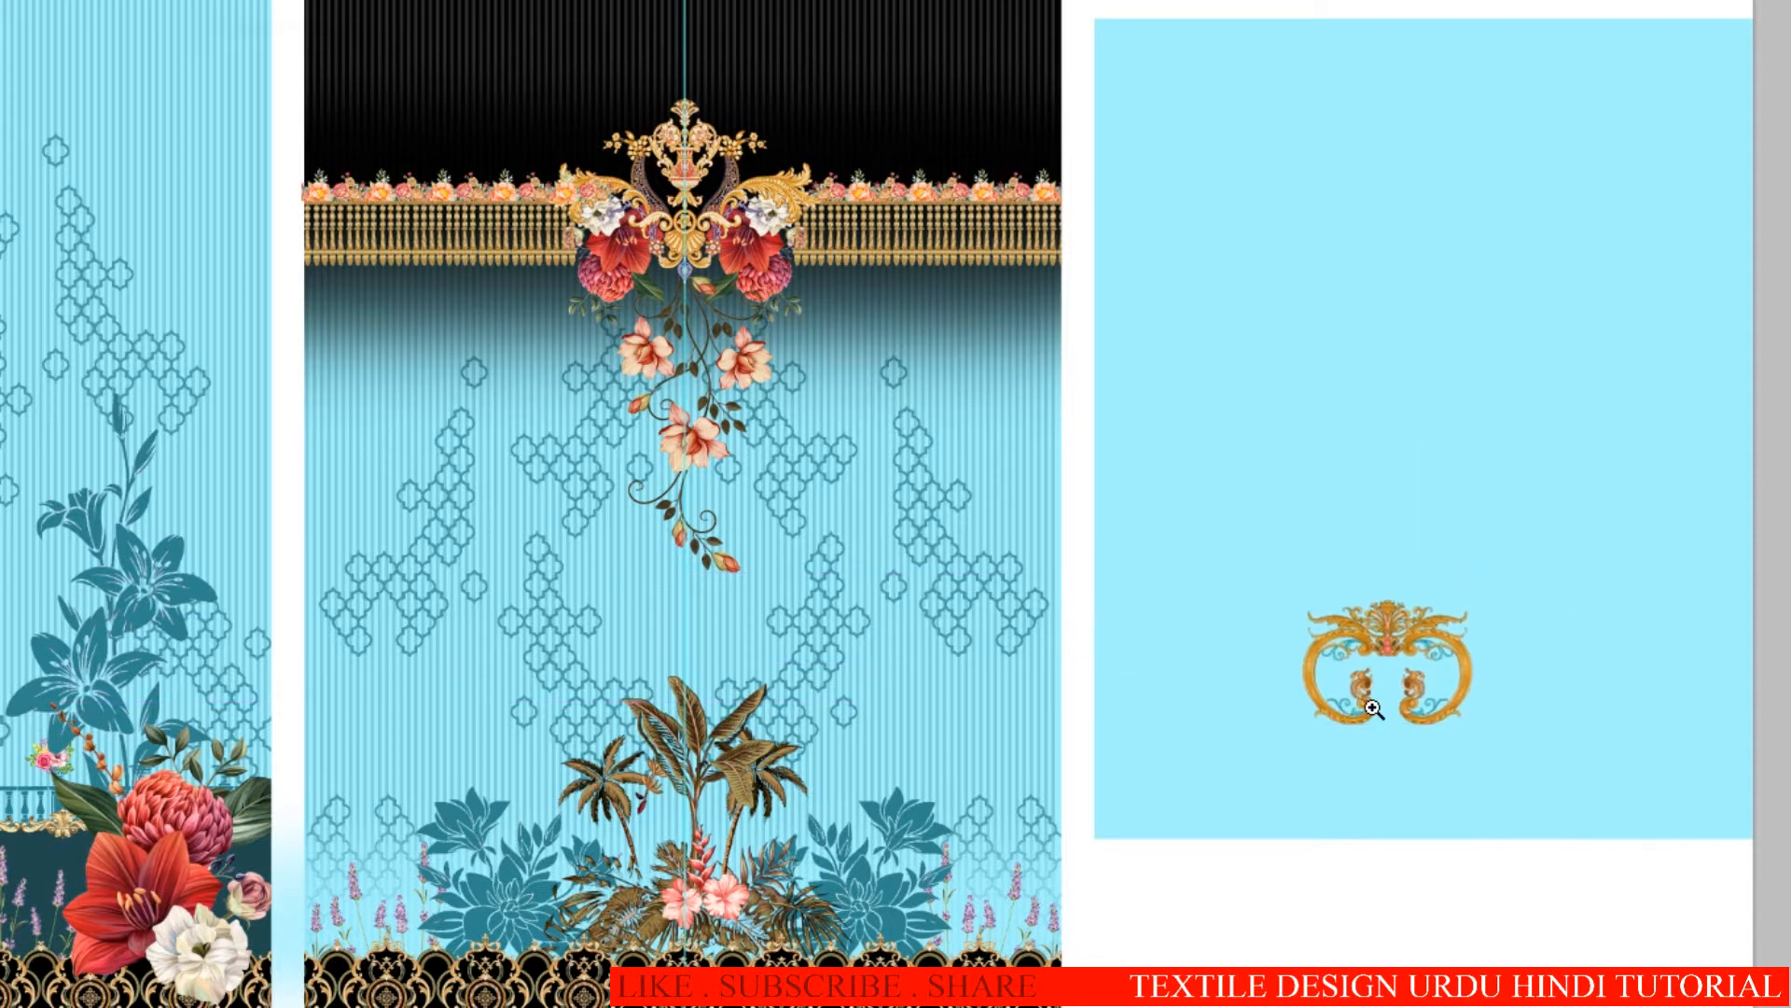
key(ctrl+plus)
Step: Show the layer list and rulers and place a vertical guide through the centre of Layer 22's light blue panel, at about 58 inches
key(F7)
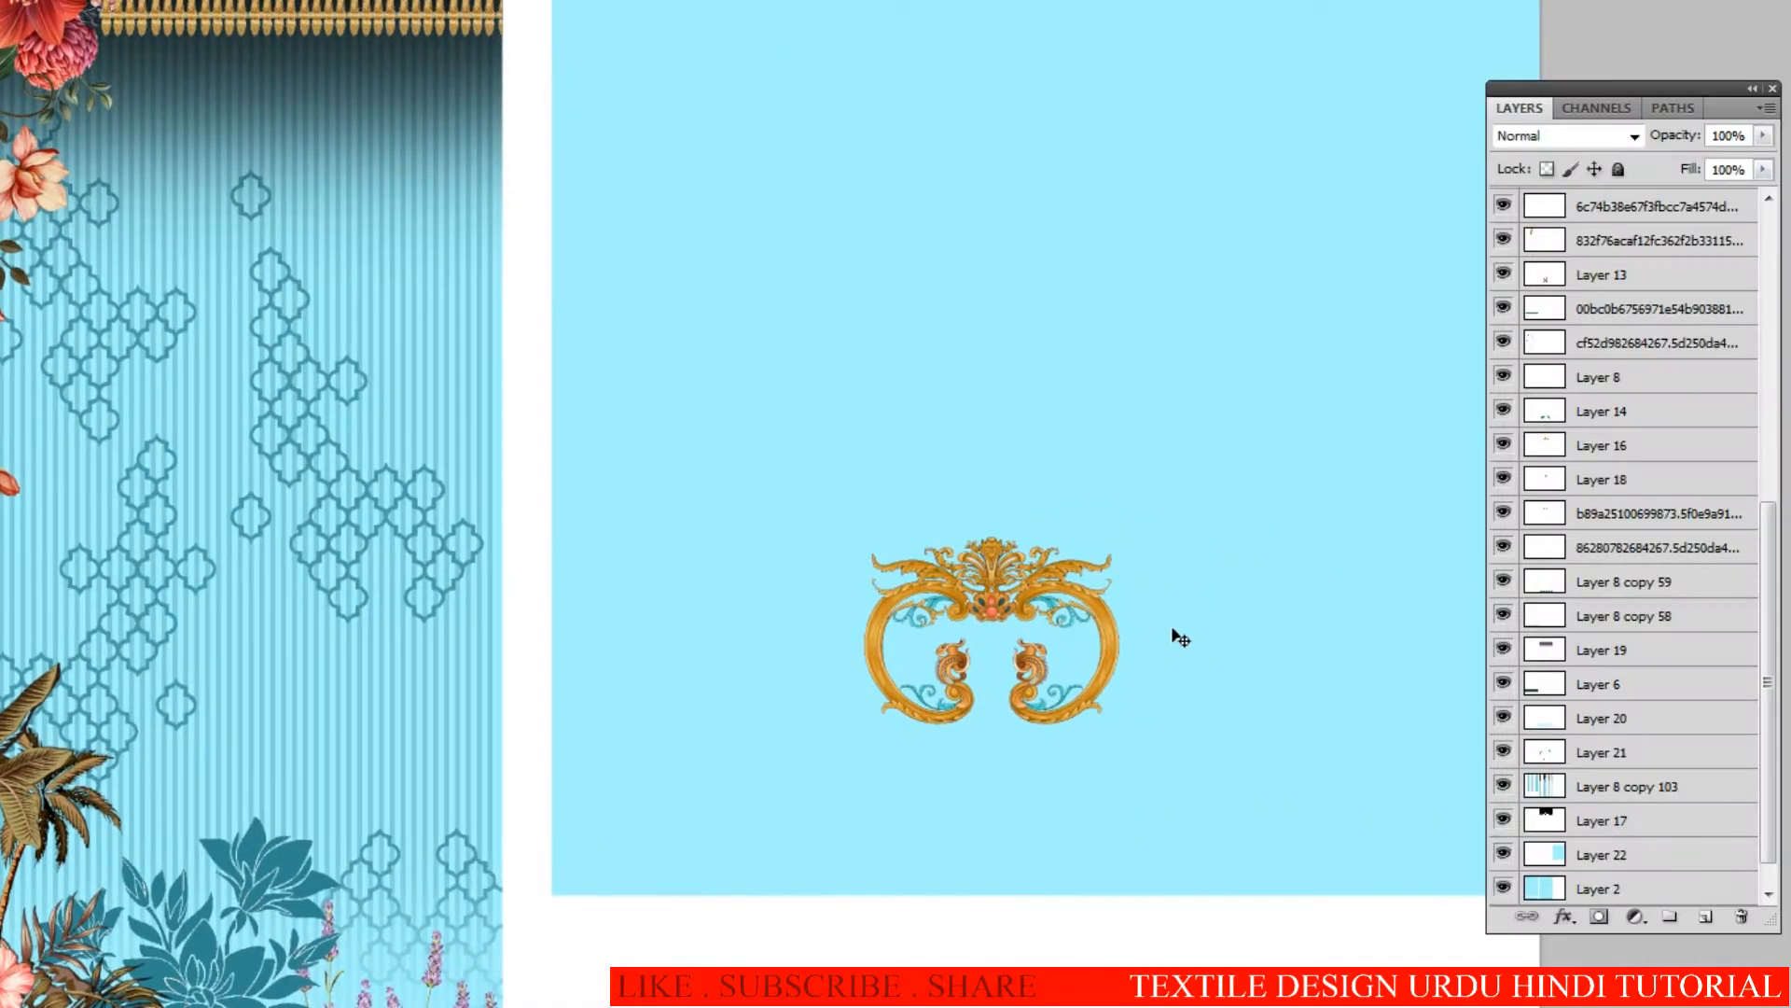
scroll(1750, 530, down, 1)
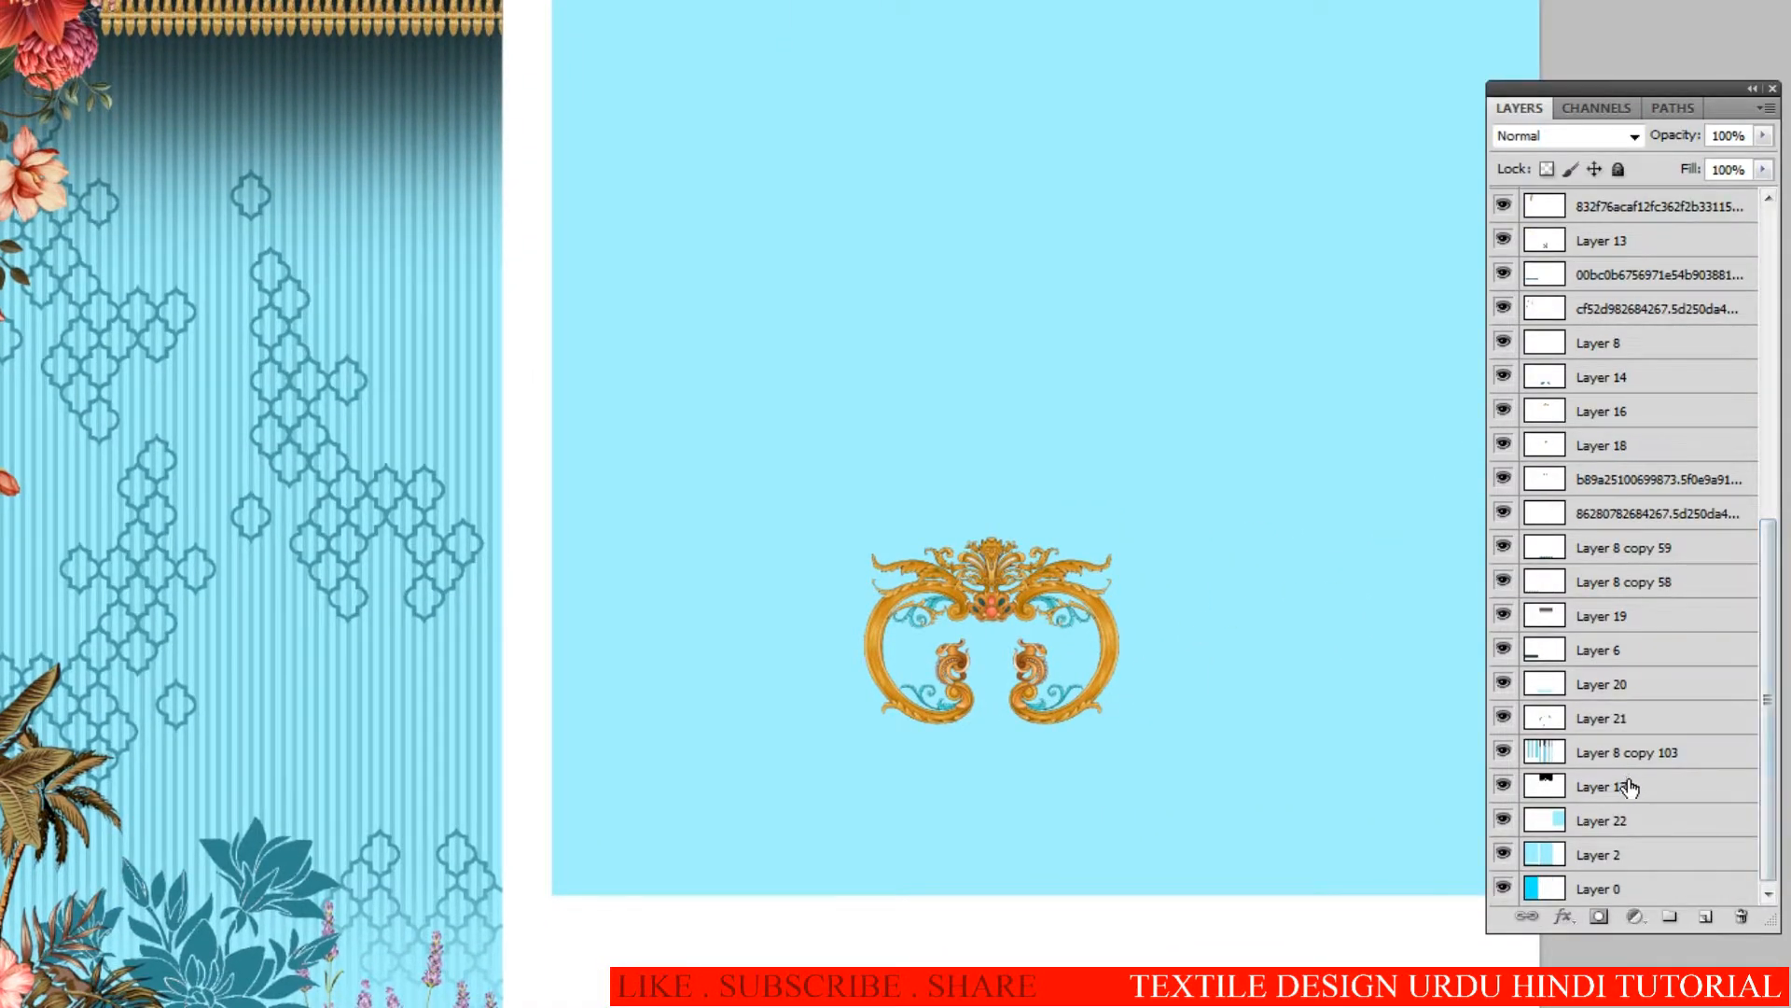
click(1635, 817)
key(ctrl+t)
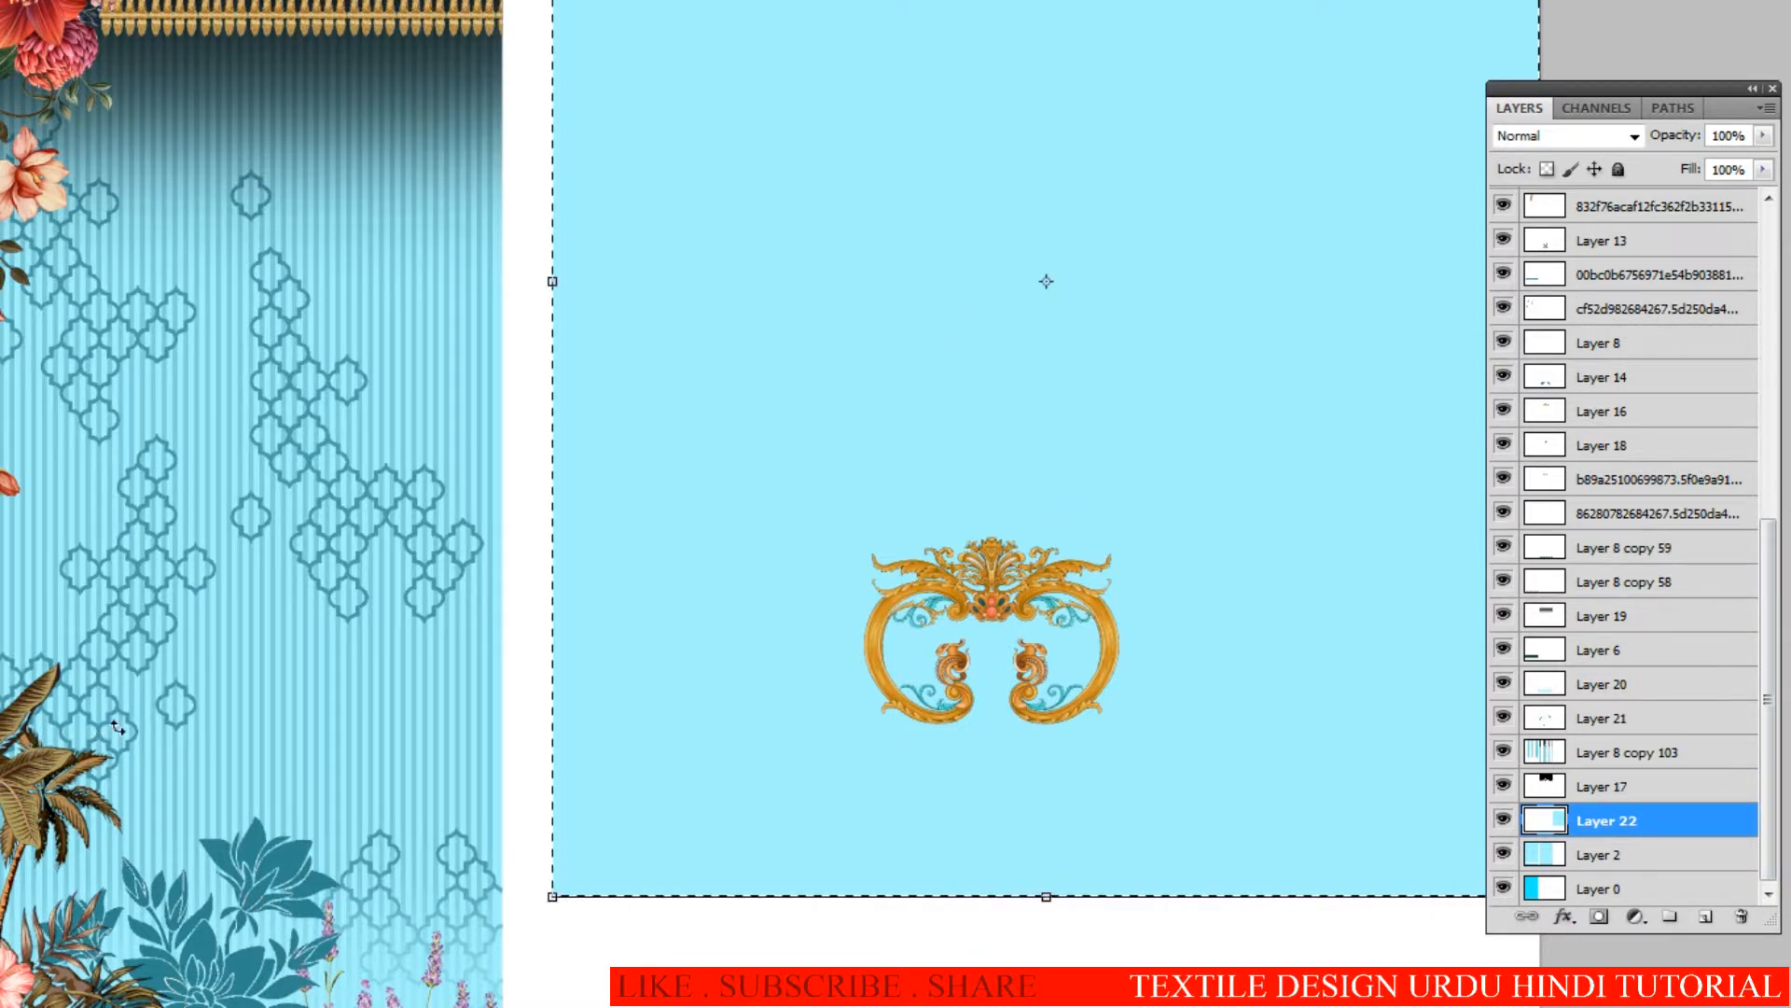
key(ctrl+r)
drag(16, 718, 1046, 318)
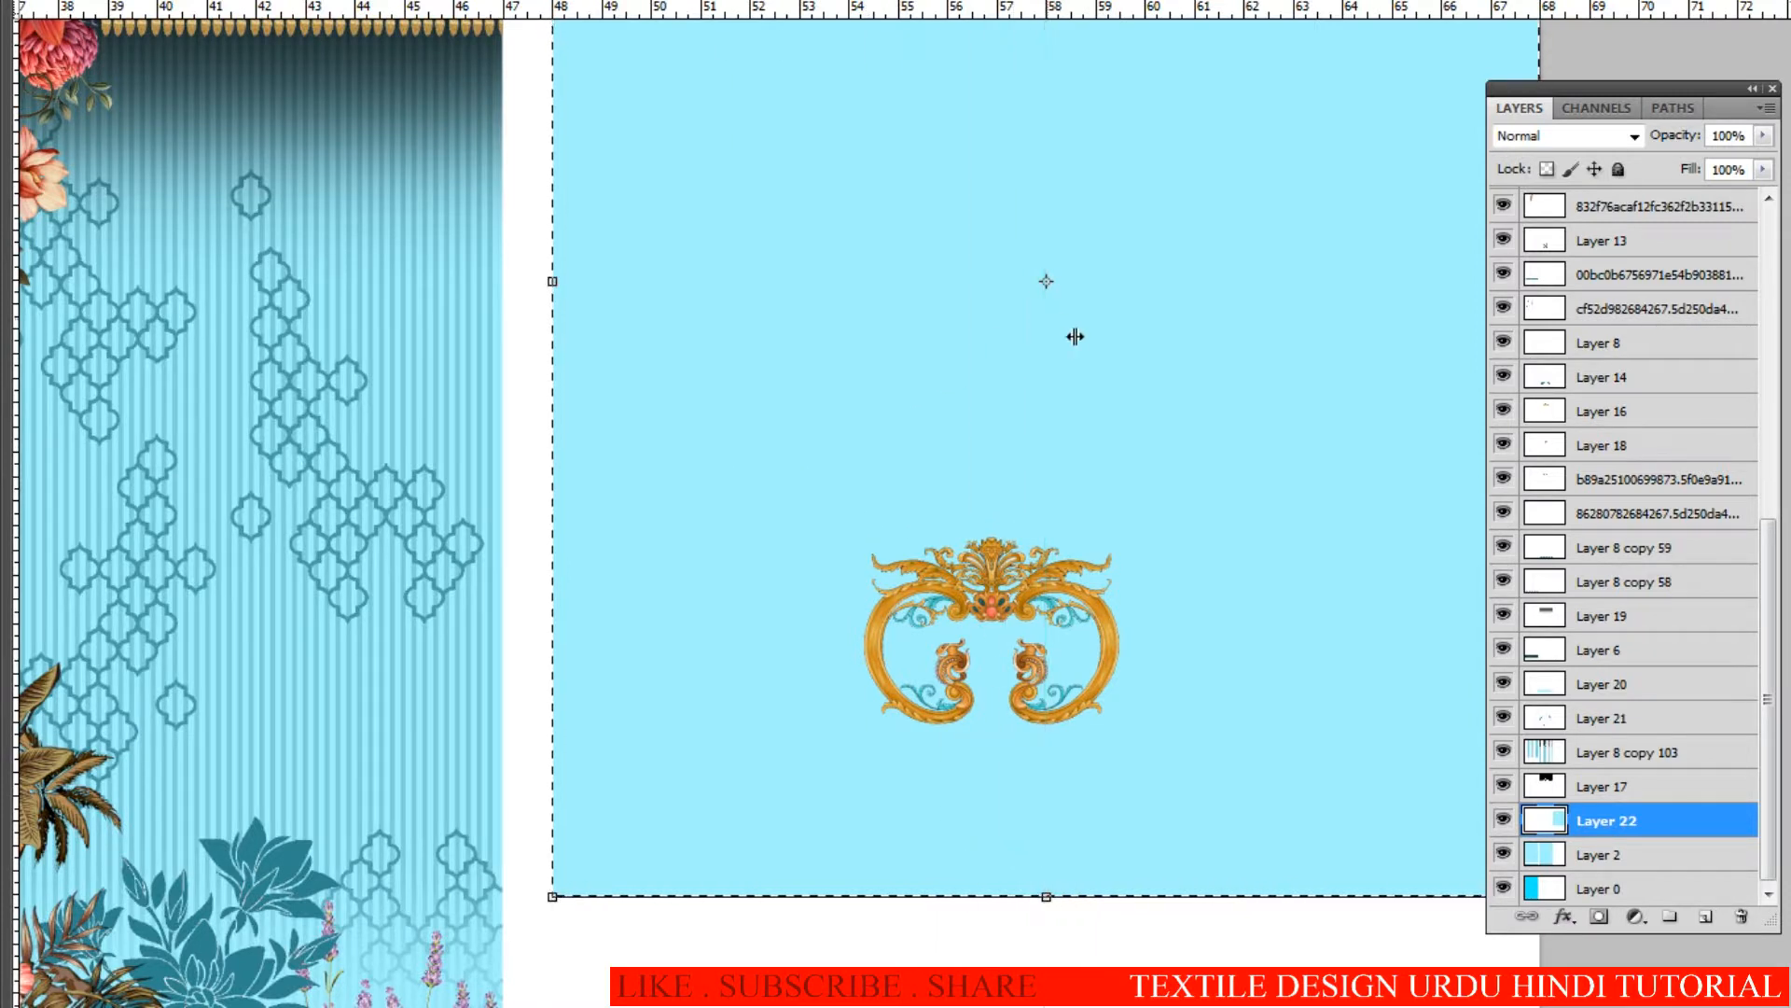
key(Return)
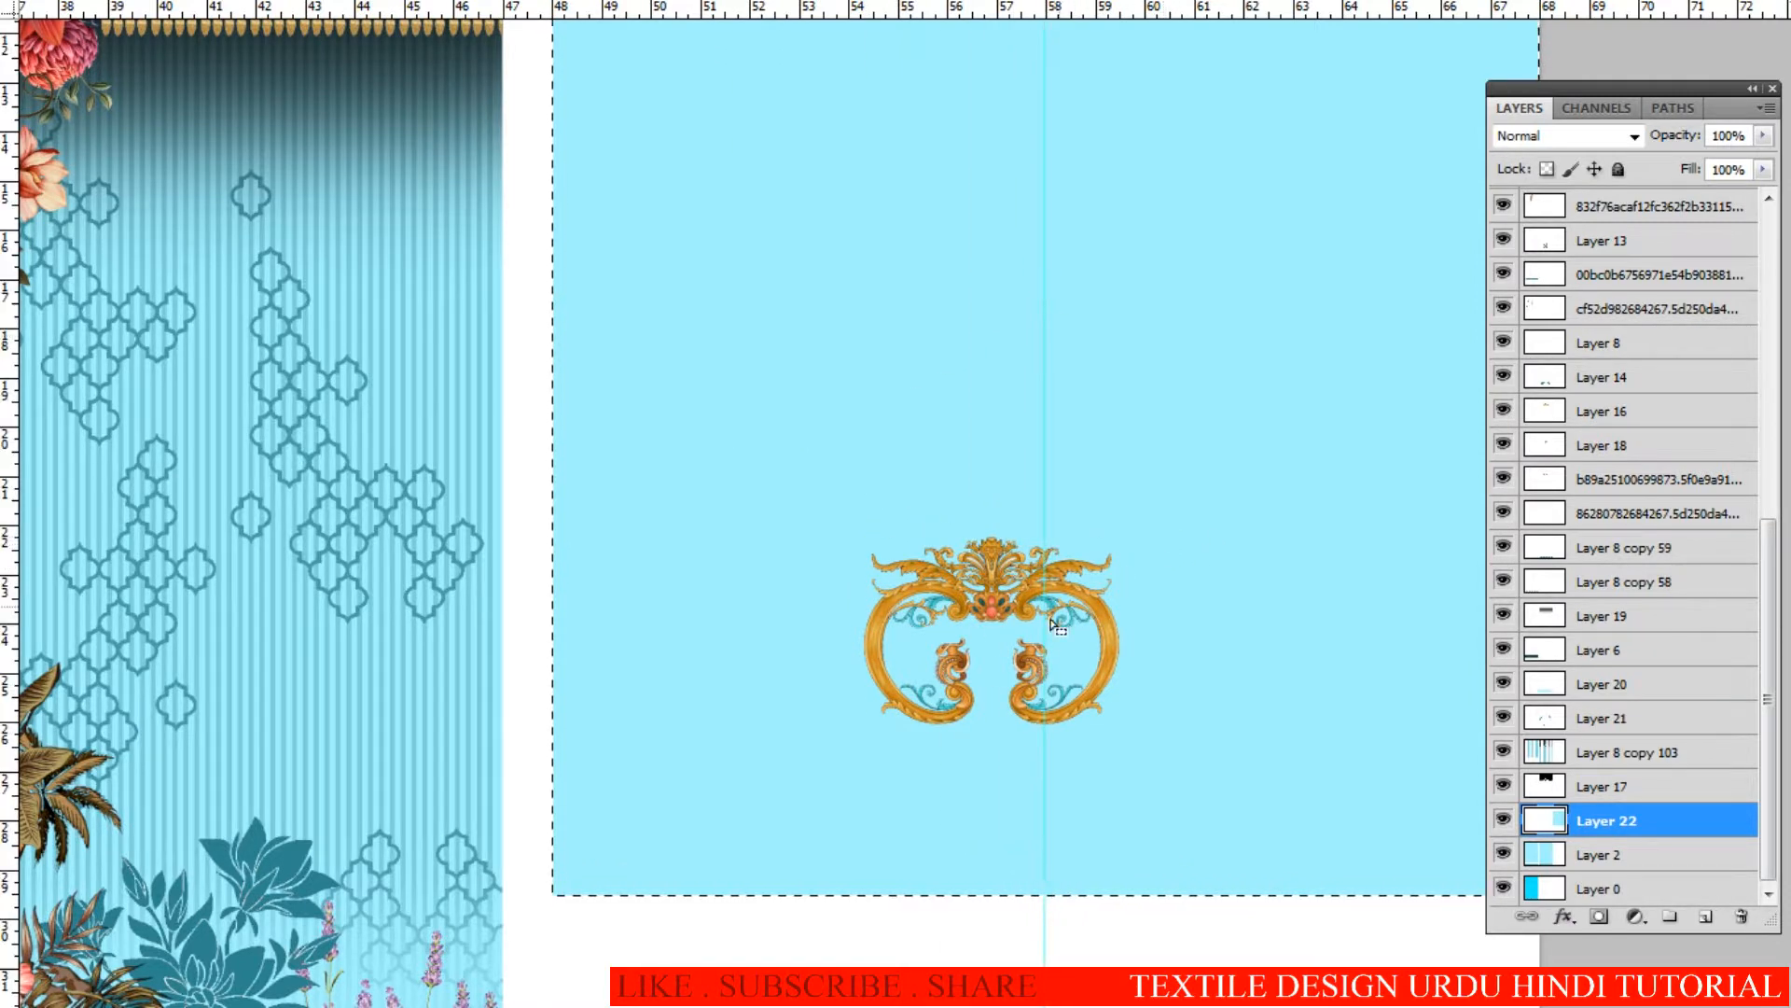
Step: Pick the gold frame's layer from the canvas and centre the frame on the panel's vertical guide
right_click(995, 609)
click(1212, 619)
drag(1017, 613, 1069, 613)
Step: Marquee a length of the gold scroll border on layer 243_1, duplicate it in place and cut the duplicate to the clipboard
drag(950, 625, 833, 642)
drag(401, 700, 377, 615)
right_click(380, 620)
click(423, 637)
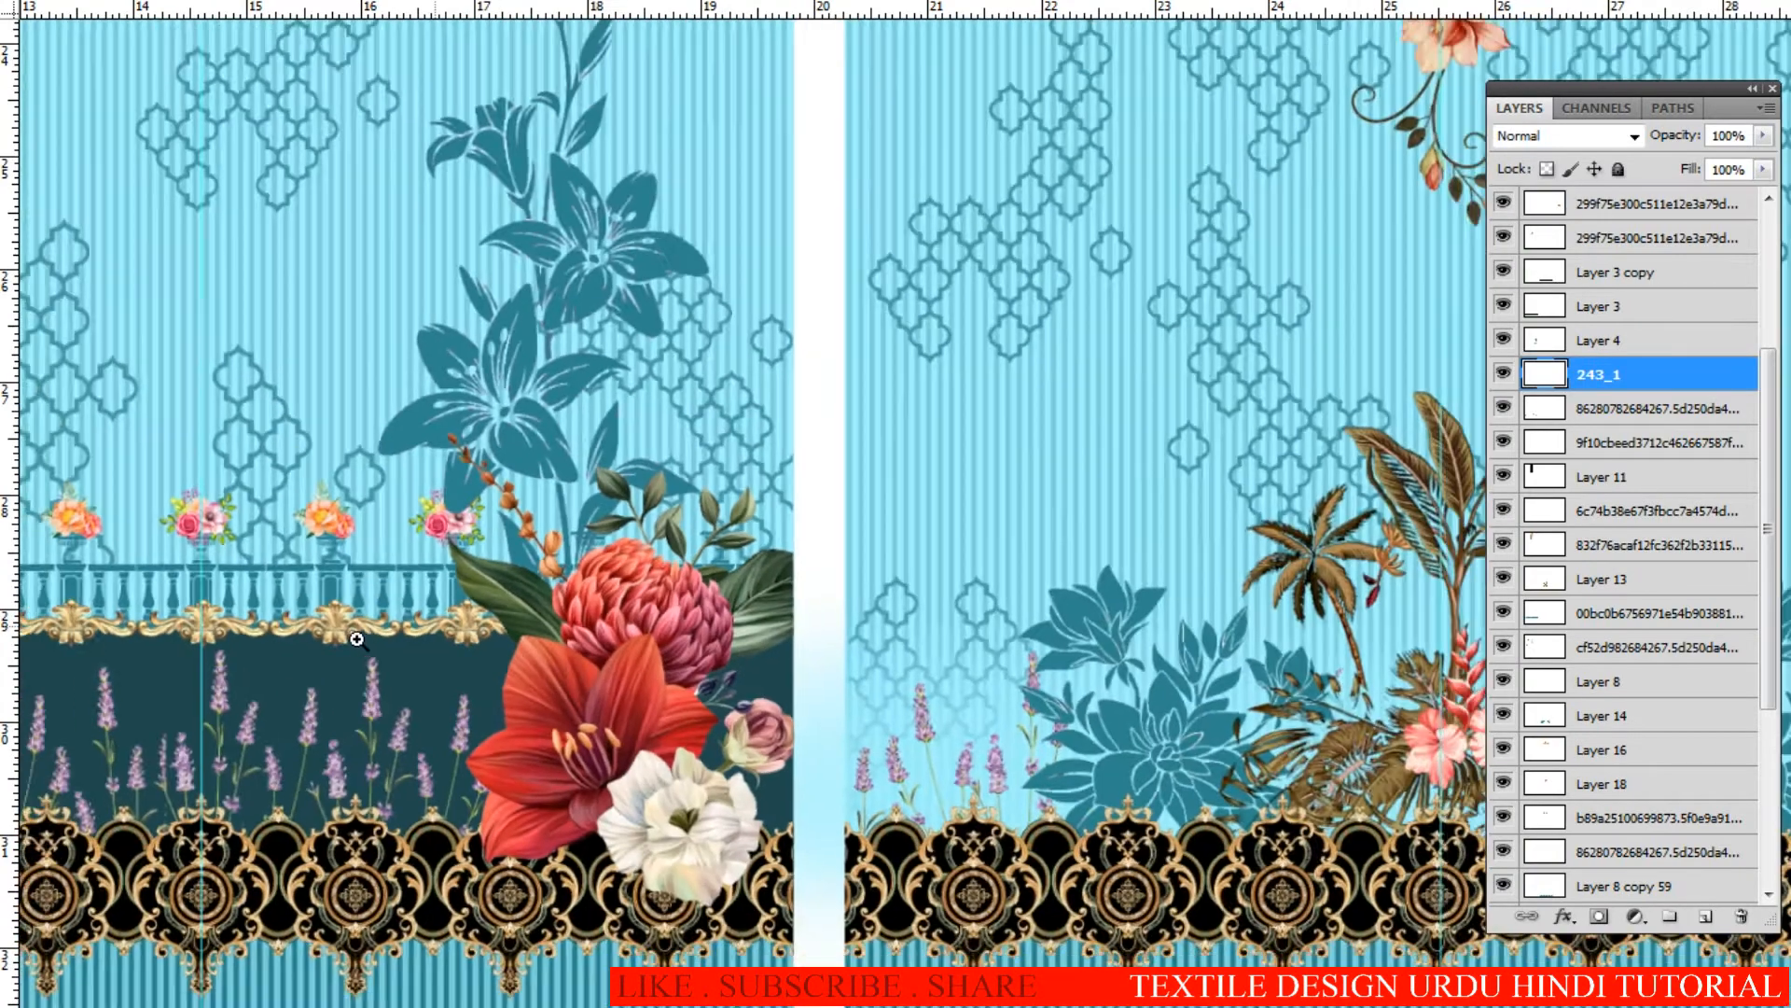
drag(215, 646, 564, 643)
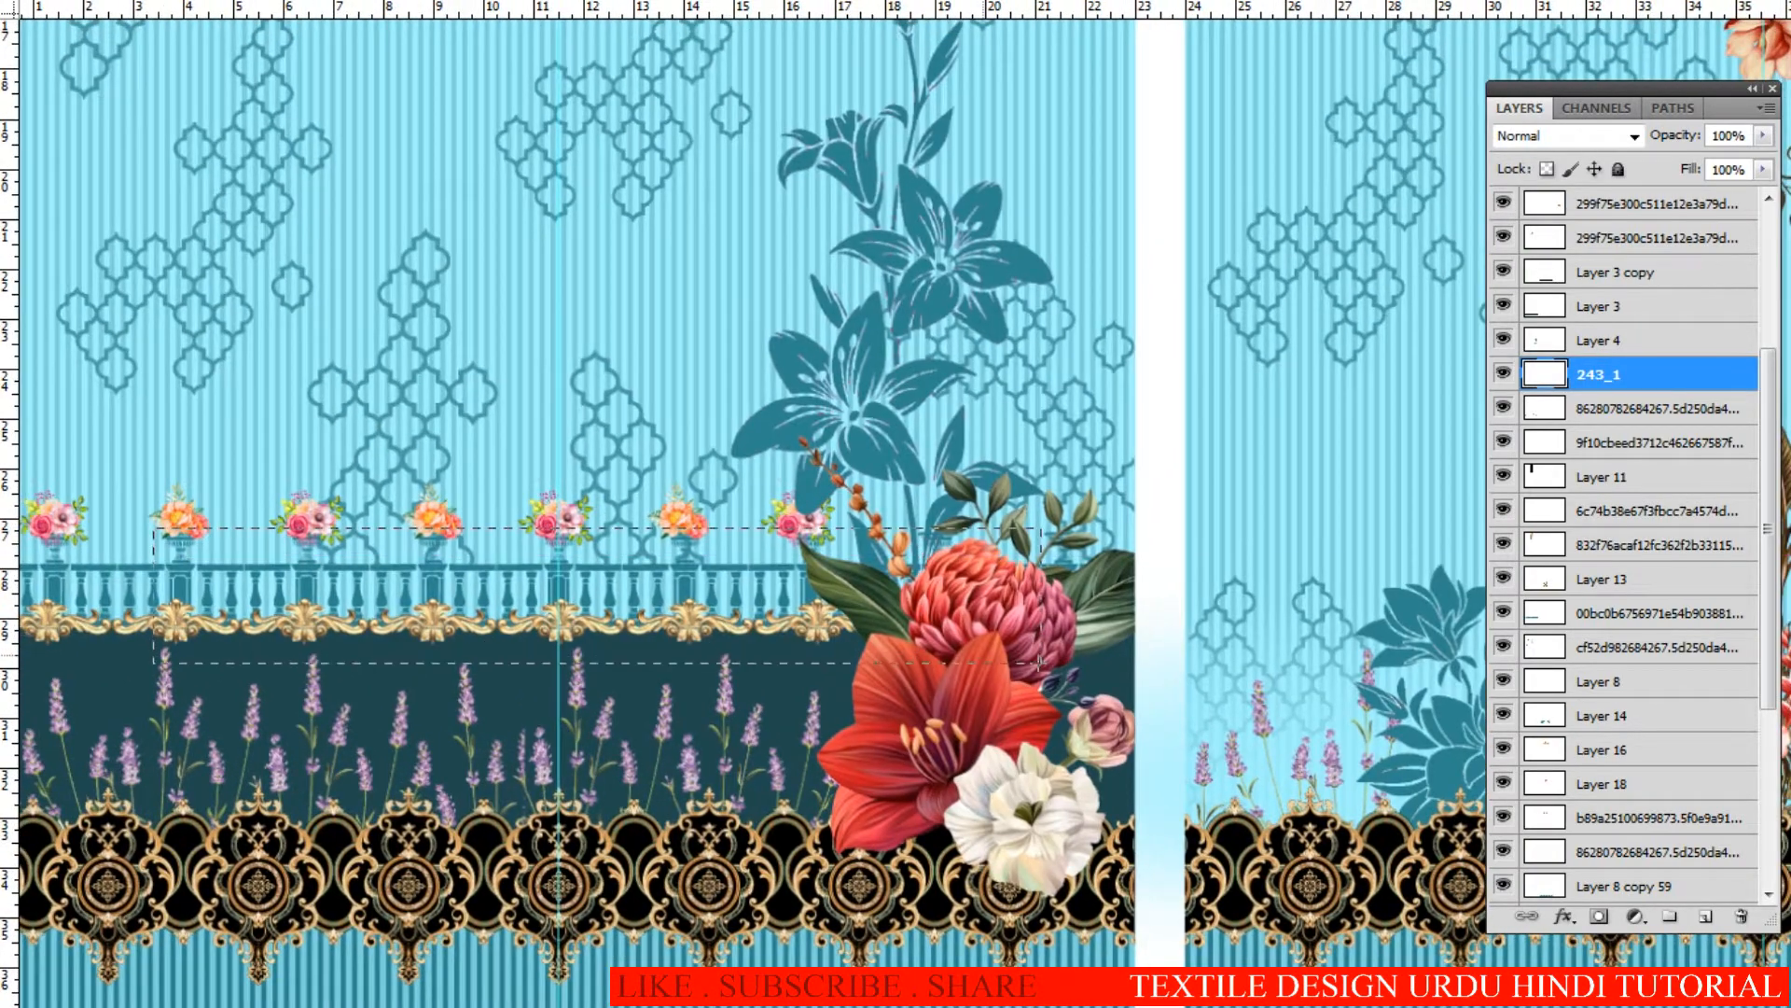
drag(1040, 661, 957, 705)
drag(746, 639, 902, 613)
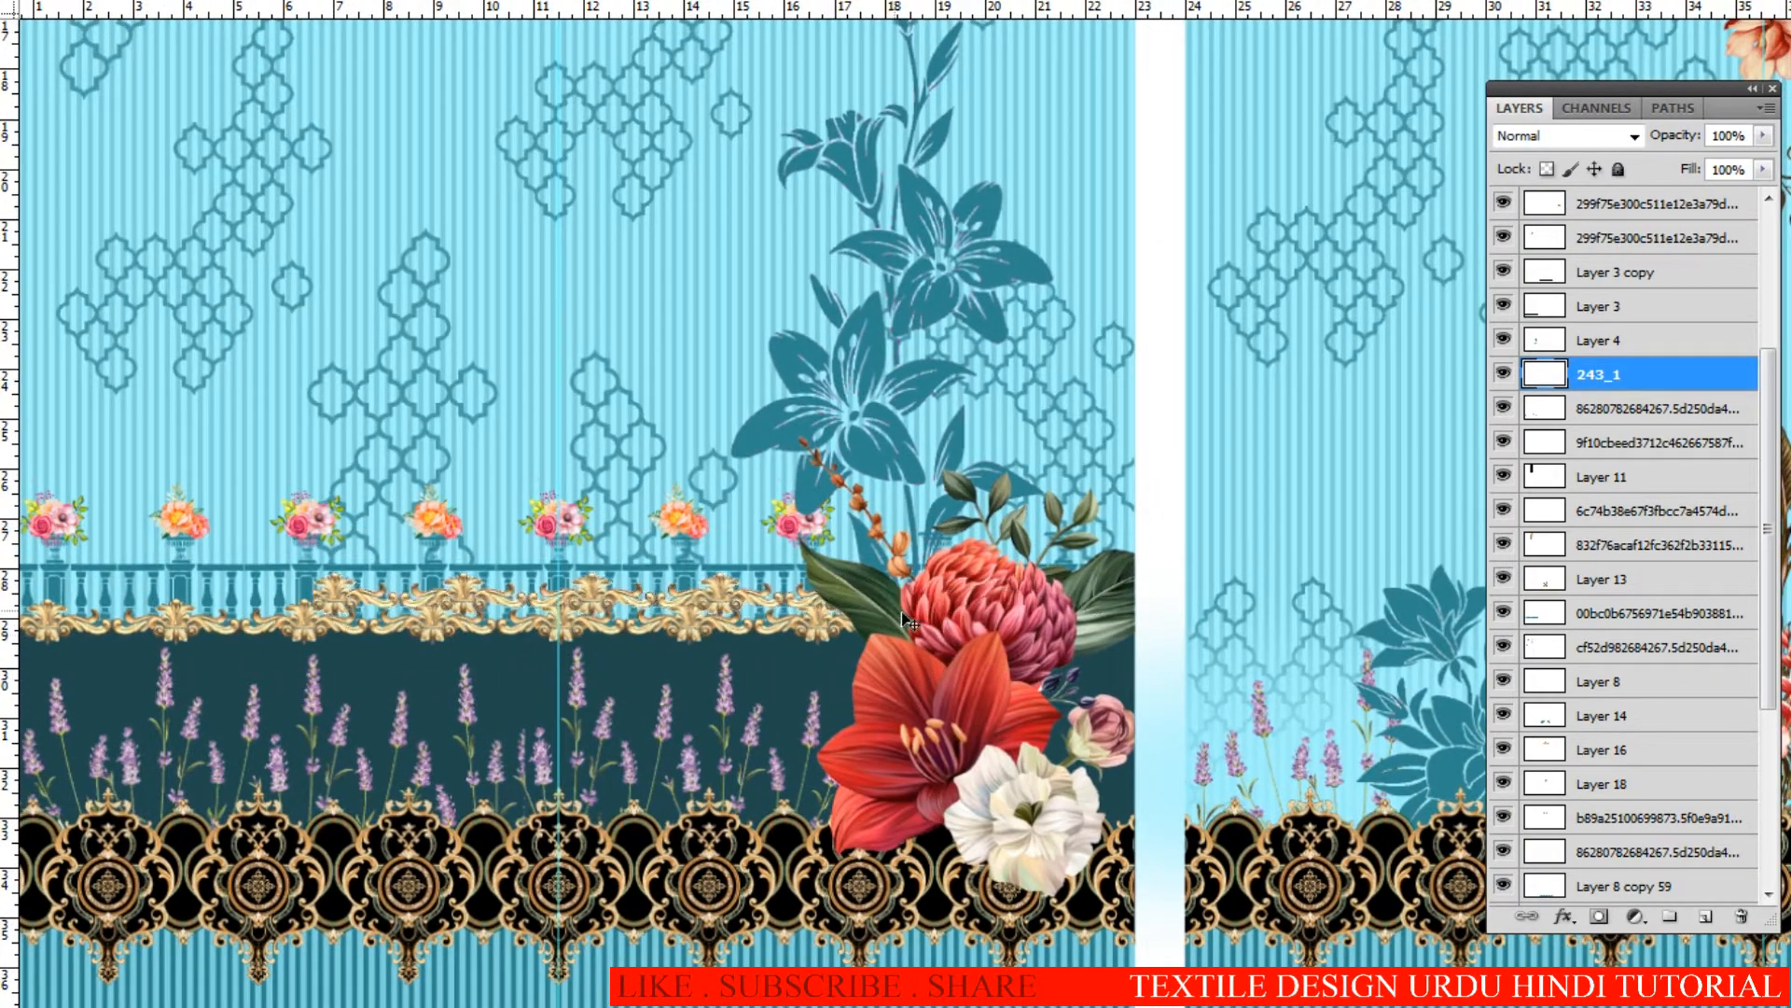
key(ctrl+x)
Step: Paste the gold border strip and align its right end with the left side of the gold frame
drag(1101, 606, 171, 665)
drag(1360, 492, 501, 637)
key(ctrl+v)
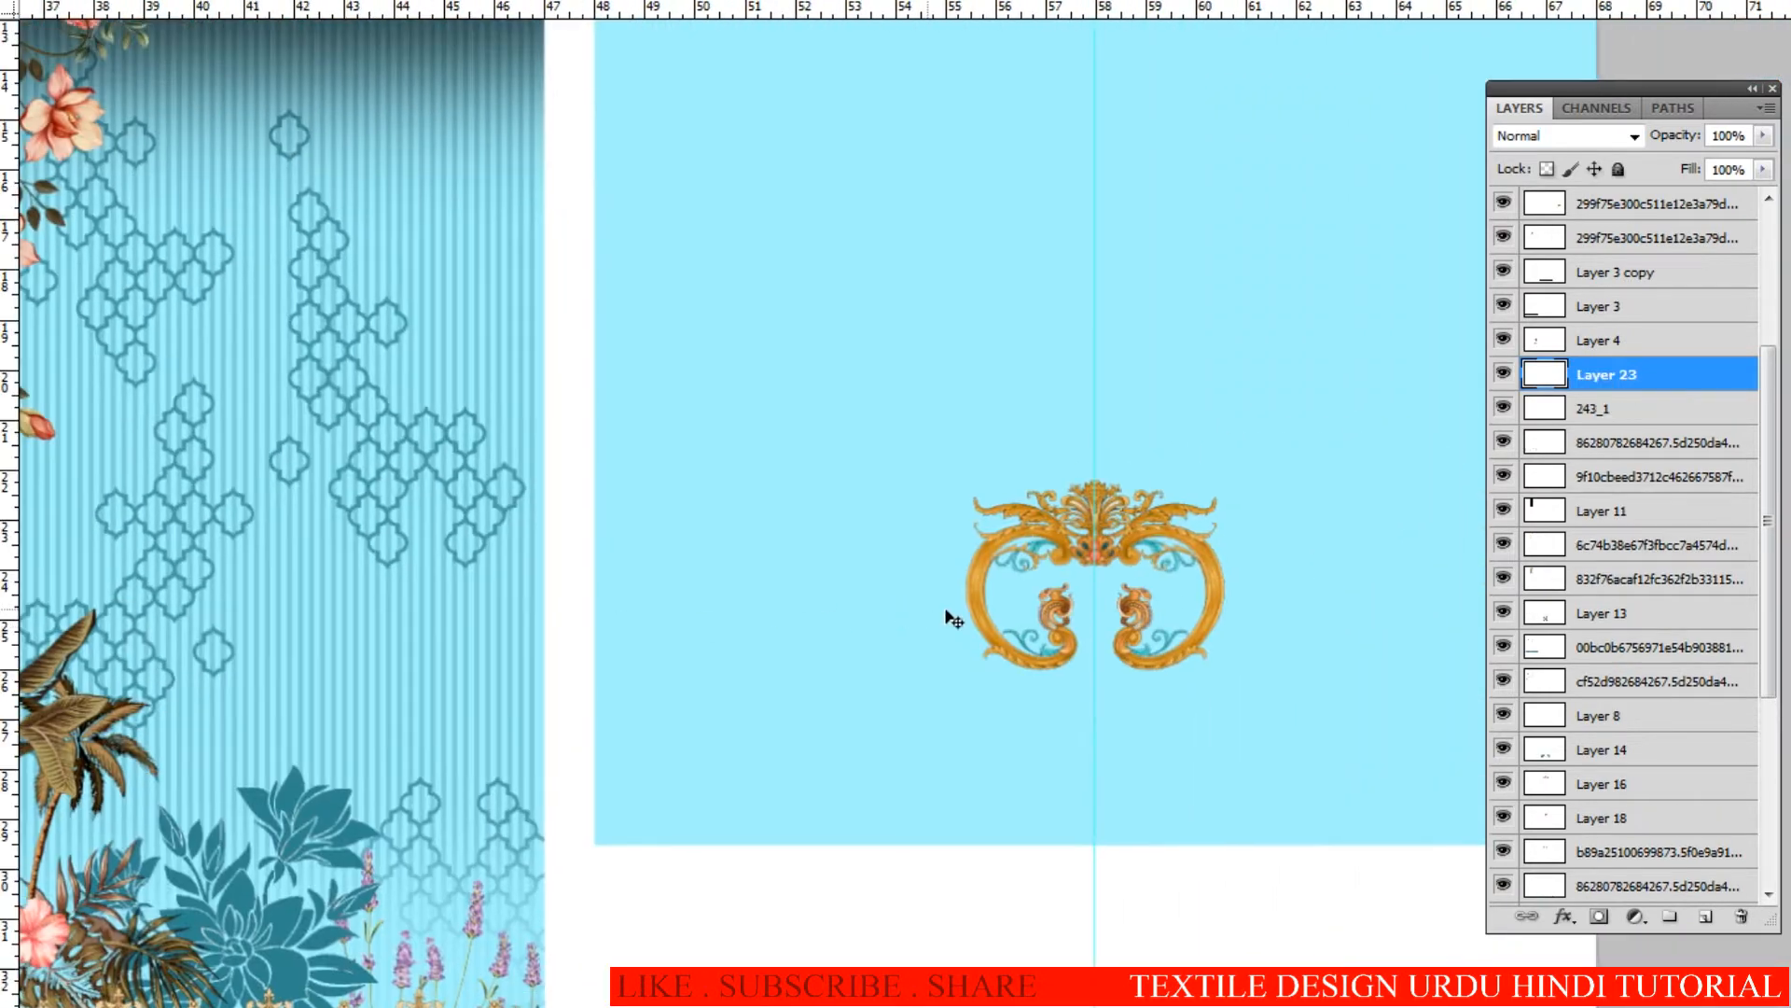
drag(1269, 518, 945, 598)
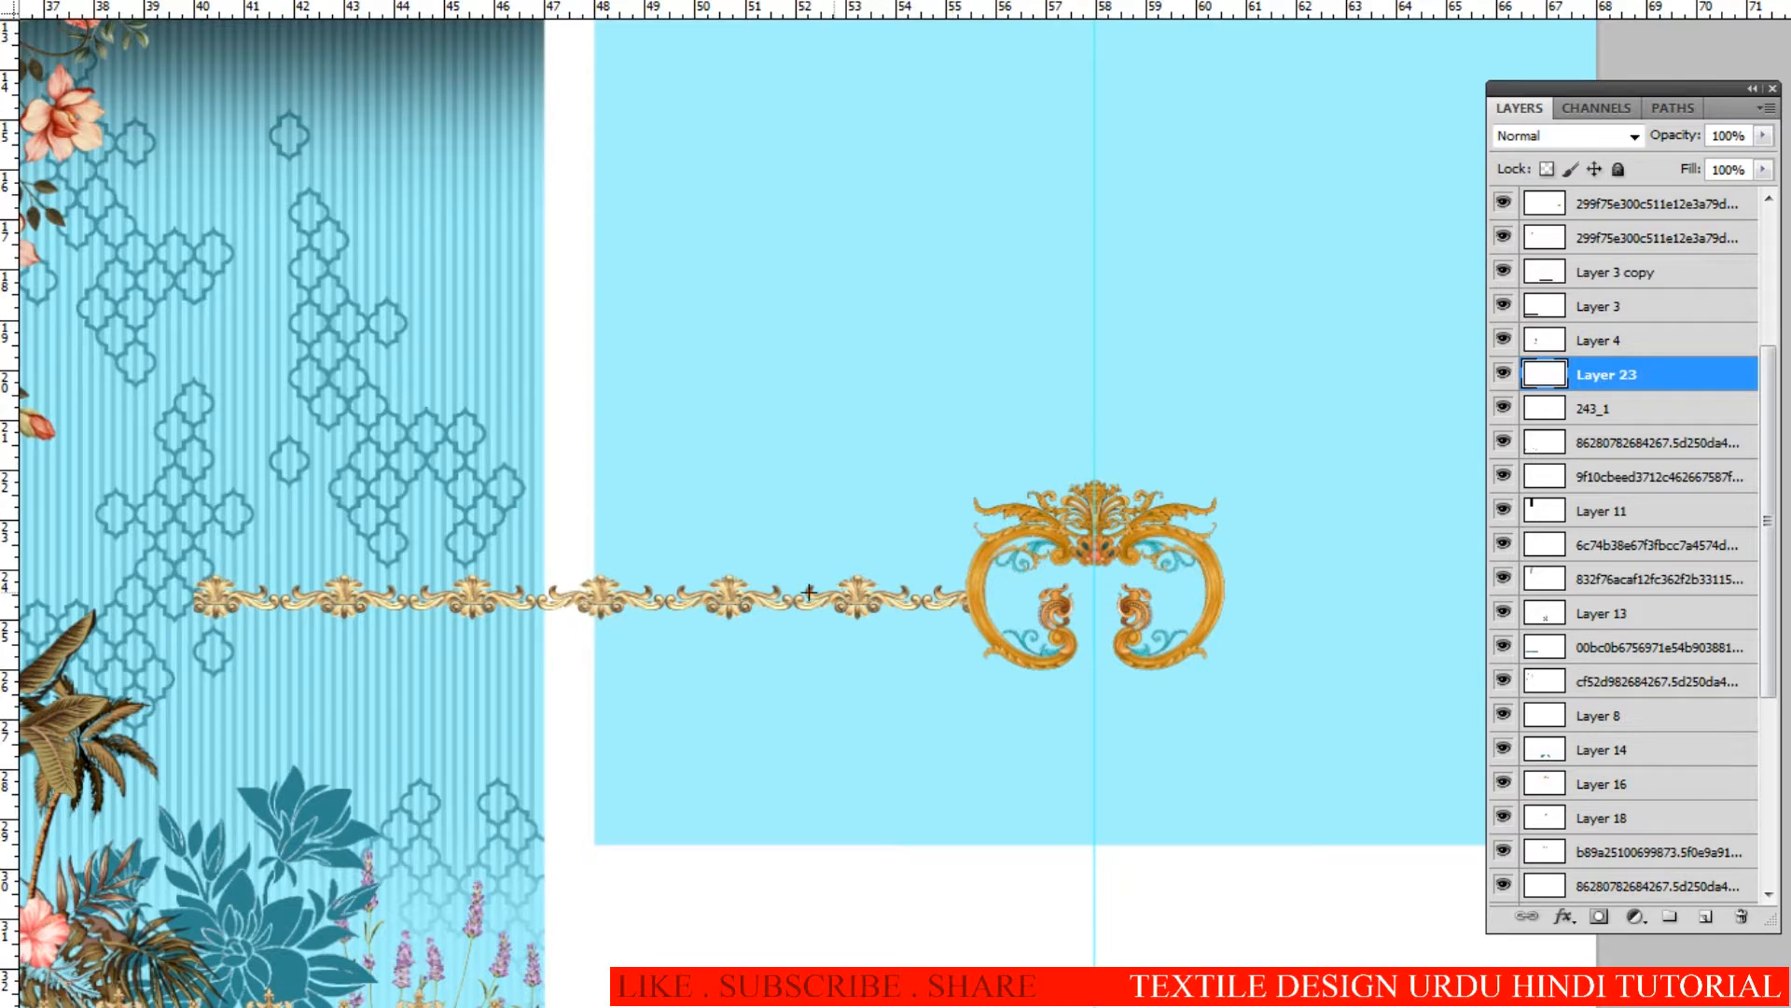
Step: Delete the part of the border strip that extends past the light blue panel's left edge and clear the selection
drag(228, 555, 447, 574)
drag(815, 809, 813, 817)
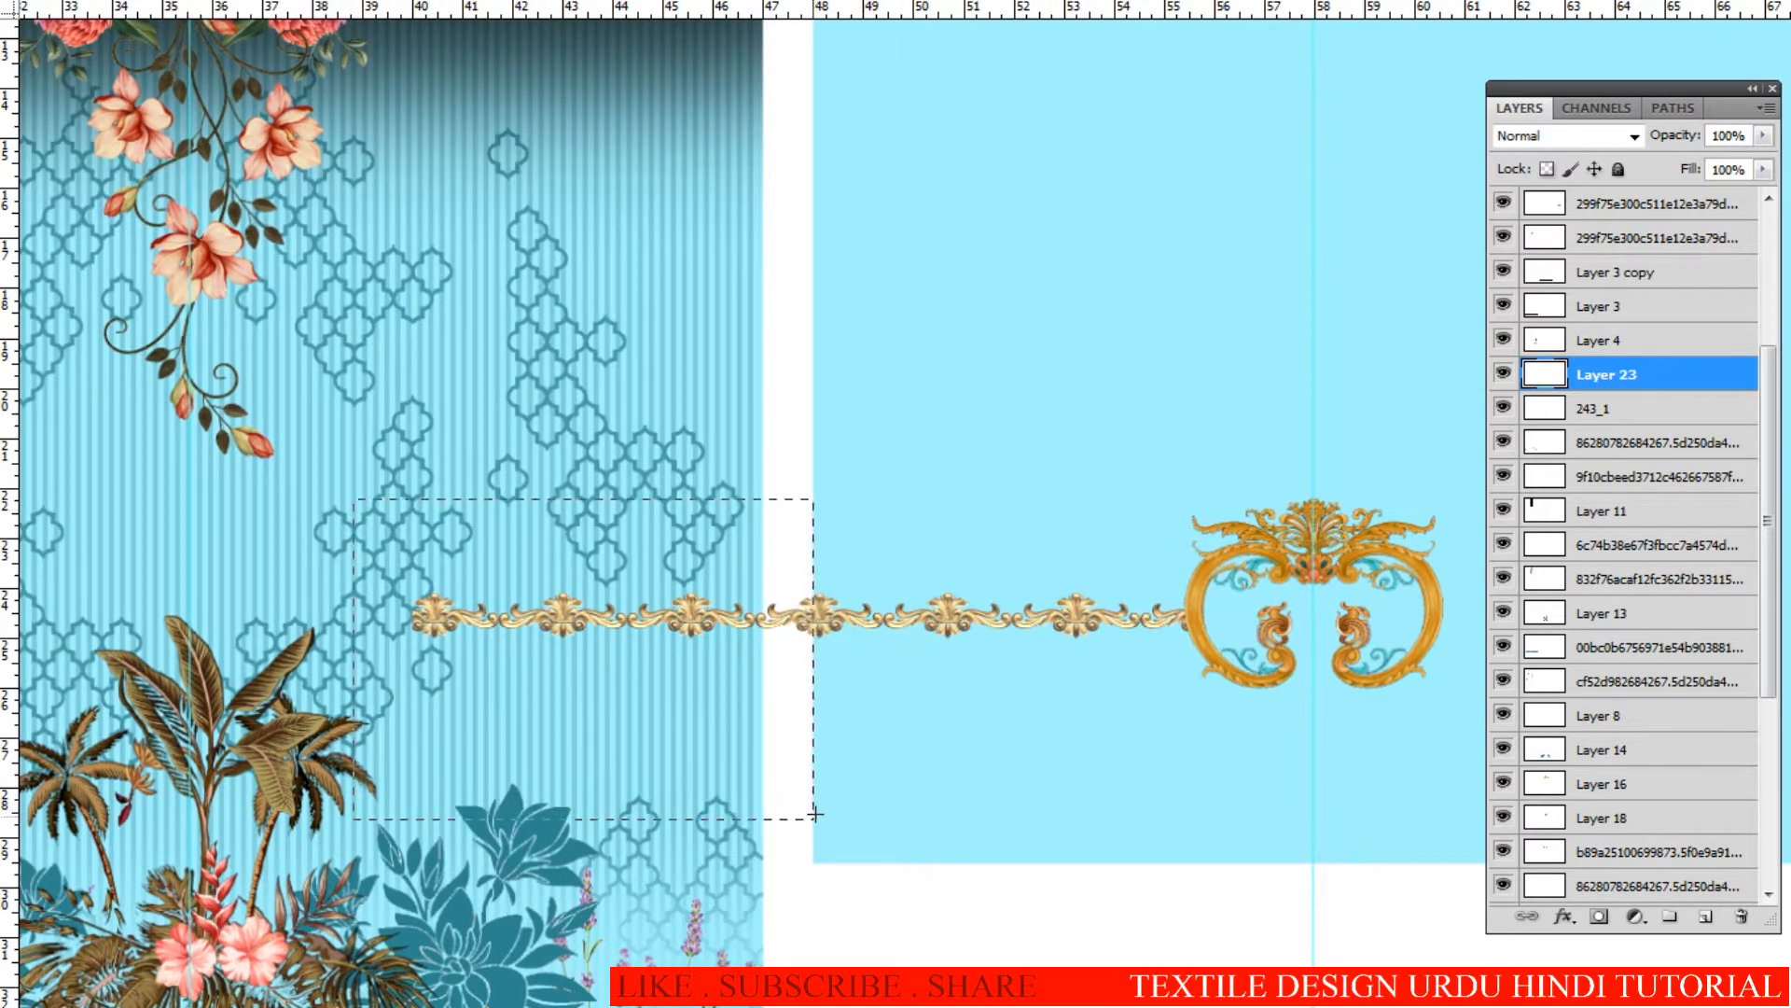
key(Delete)
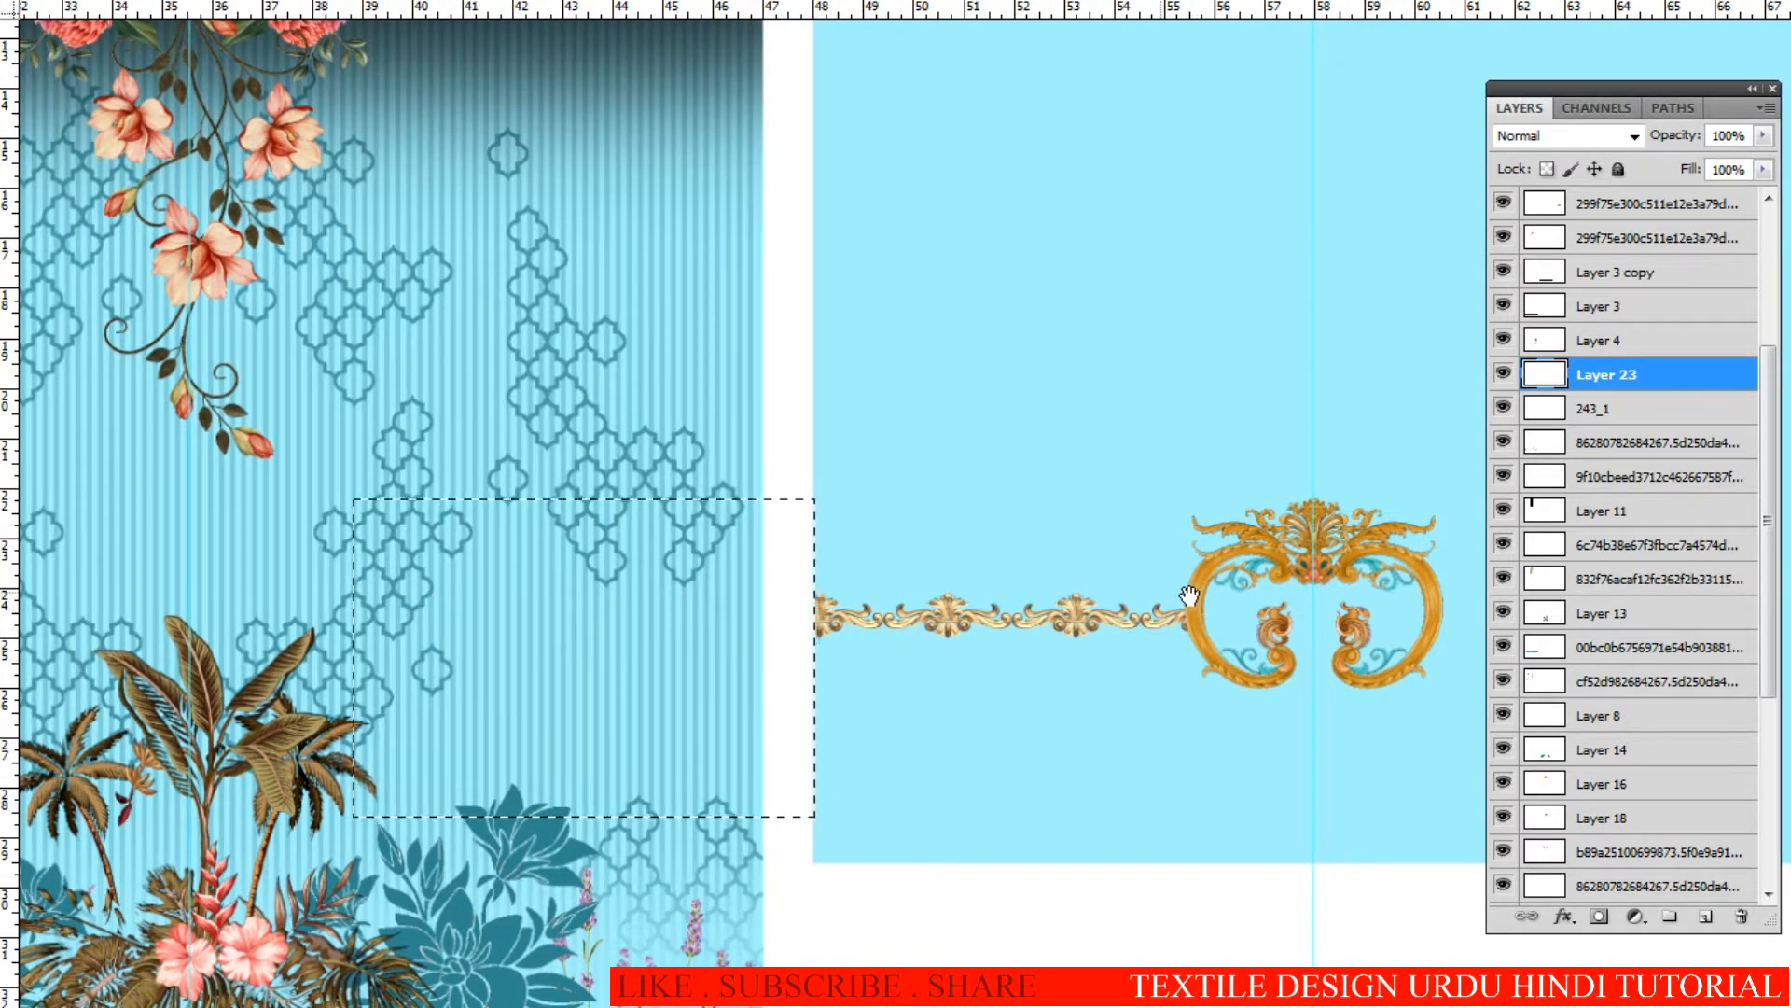
drag(1192, 603, 952, 606)
key(ctrl+d)
Step: Duplicate the trimmed border strip, flip the copy horizontally and place it against the gold frame's right side
drag(723, 634, 969, 635)
key(ctrl+t)
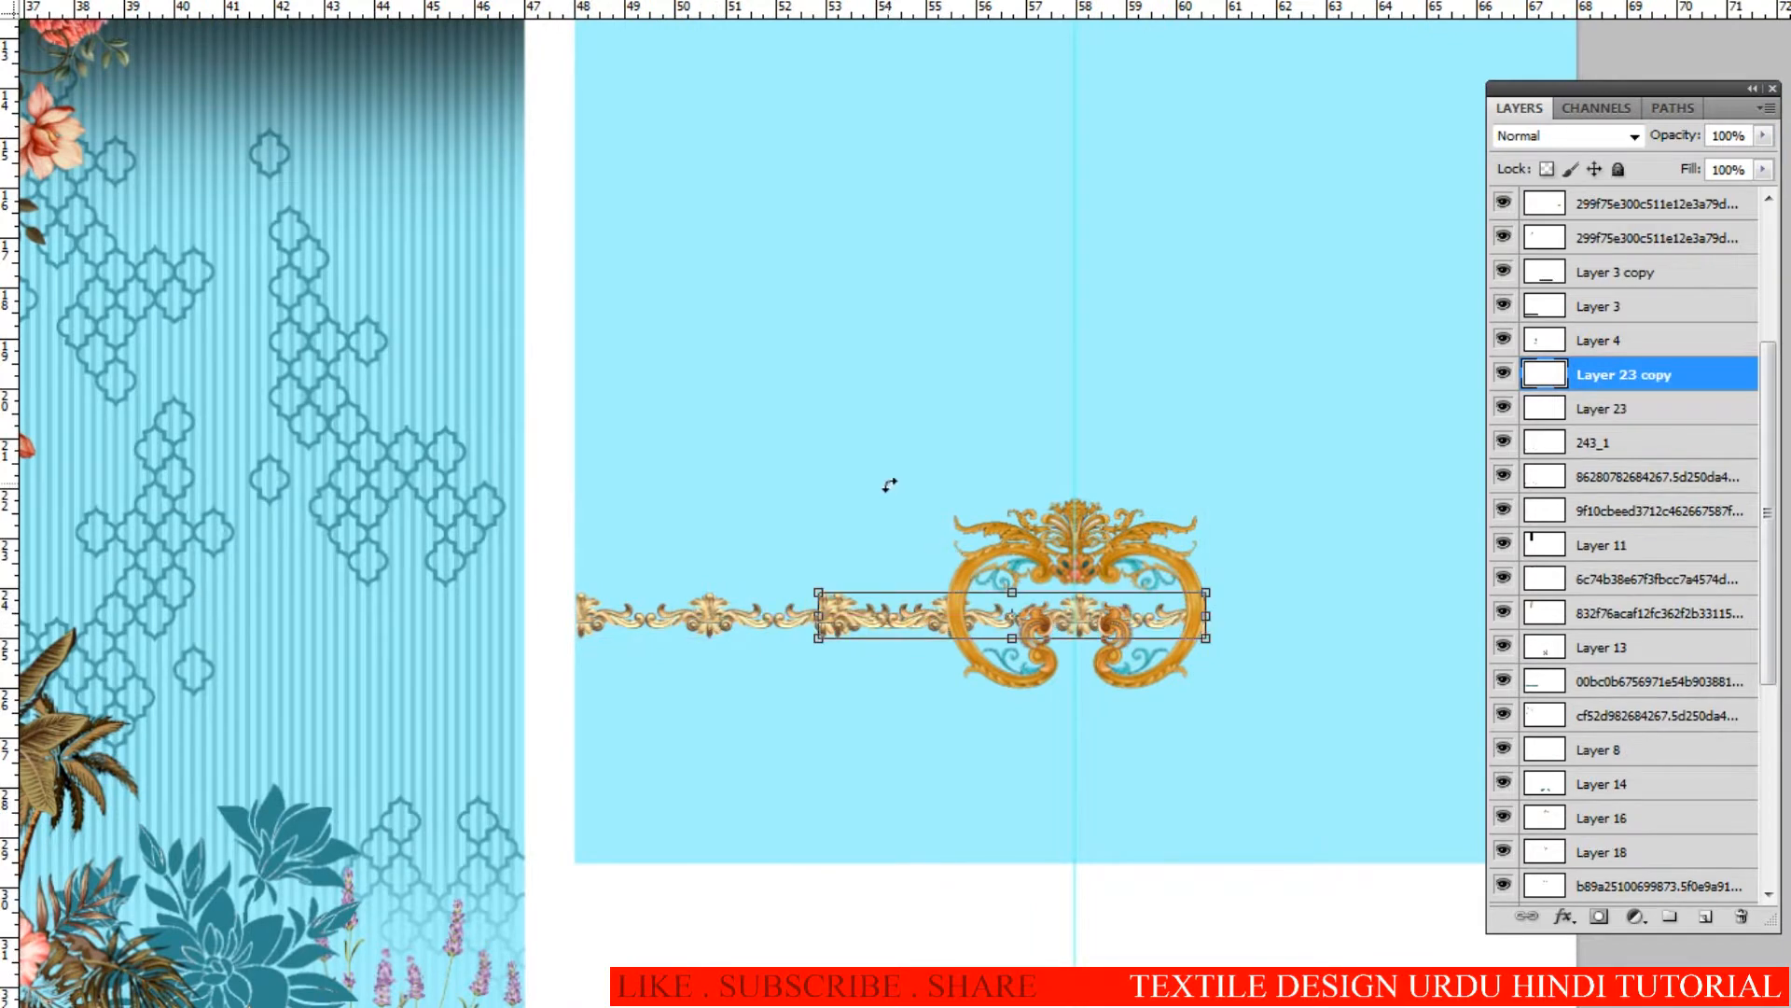
right_click(878, 493)
click(1010, 860)
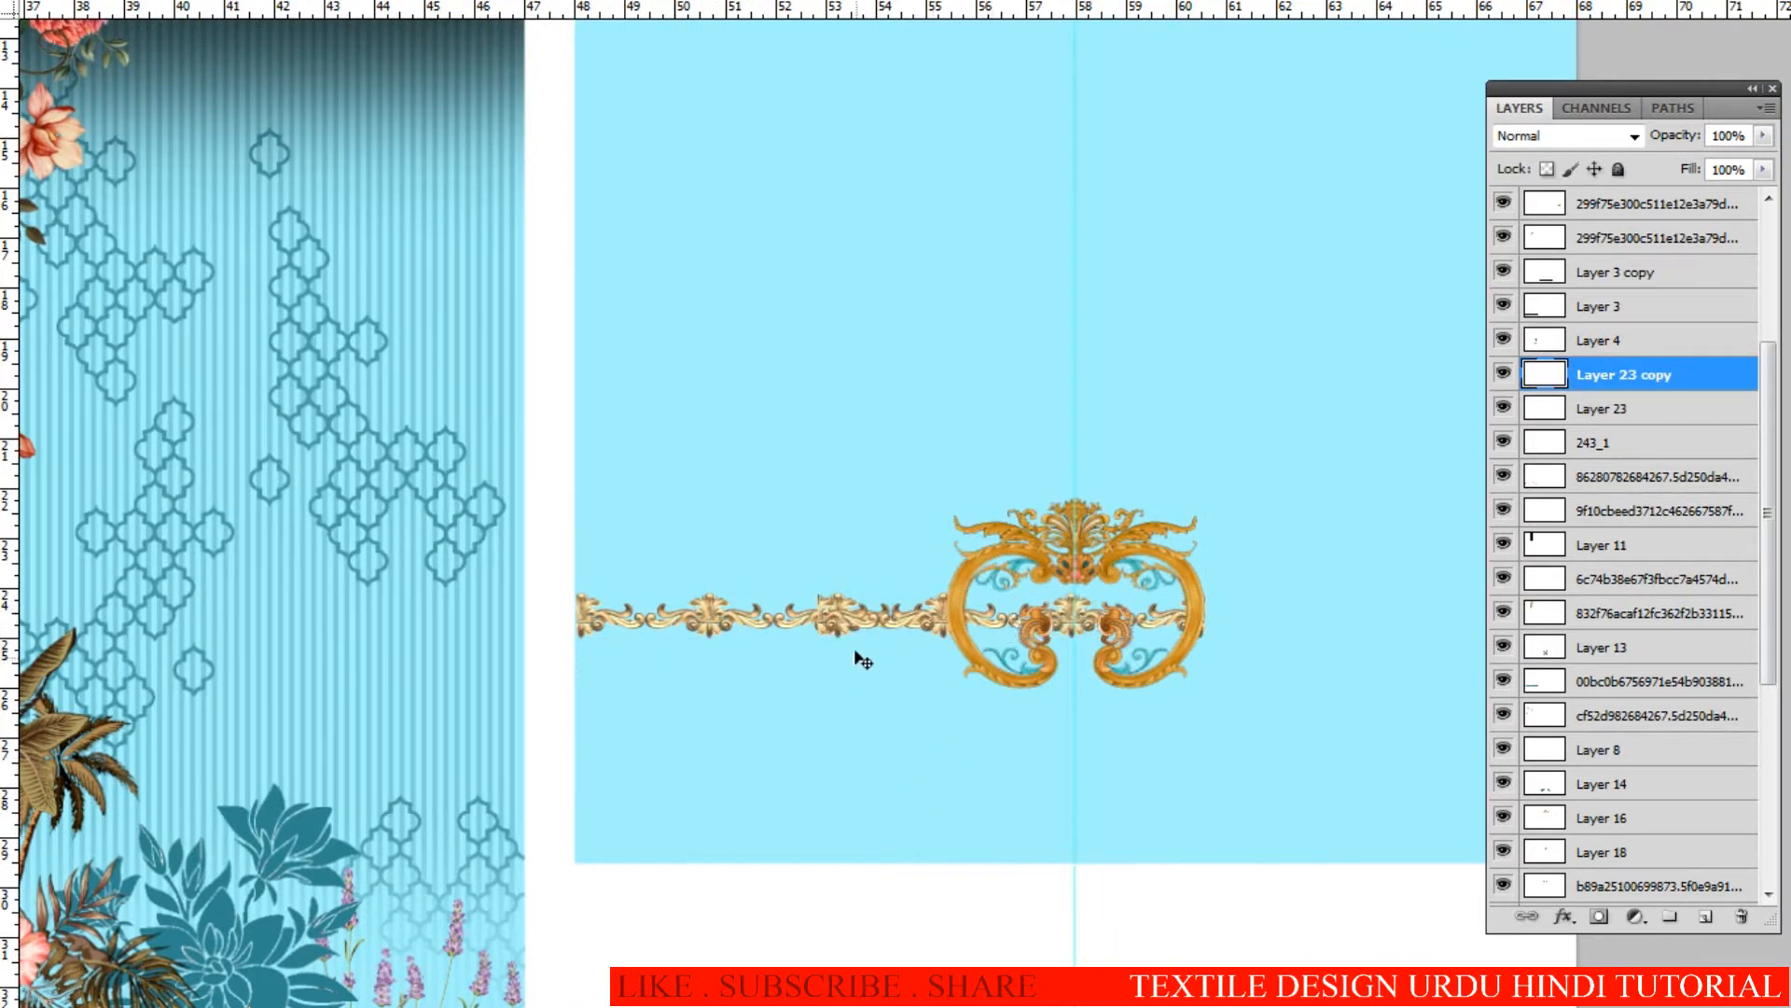
drag(826, 623, 1153, 611)
key(Return)
Step: Merge the flipped strip, Layer 23 copy, with the original border strip on Layer 23
scroll(1253, 628, up, 2)
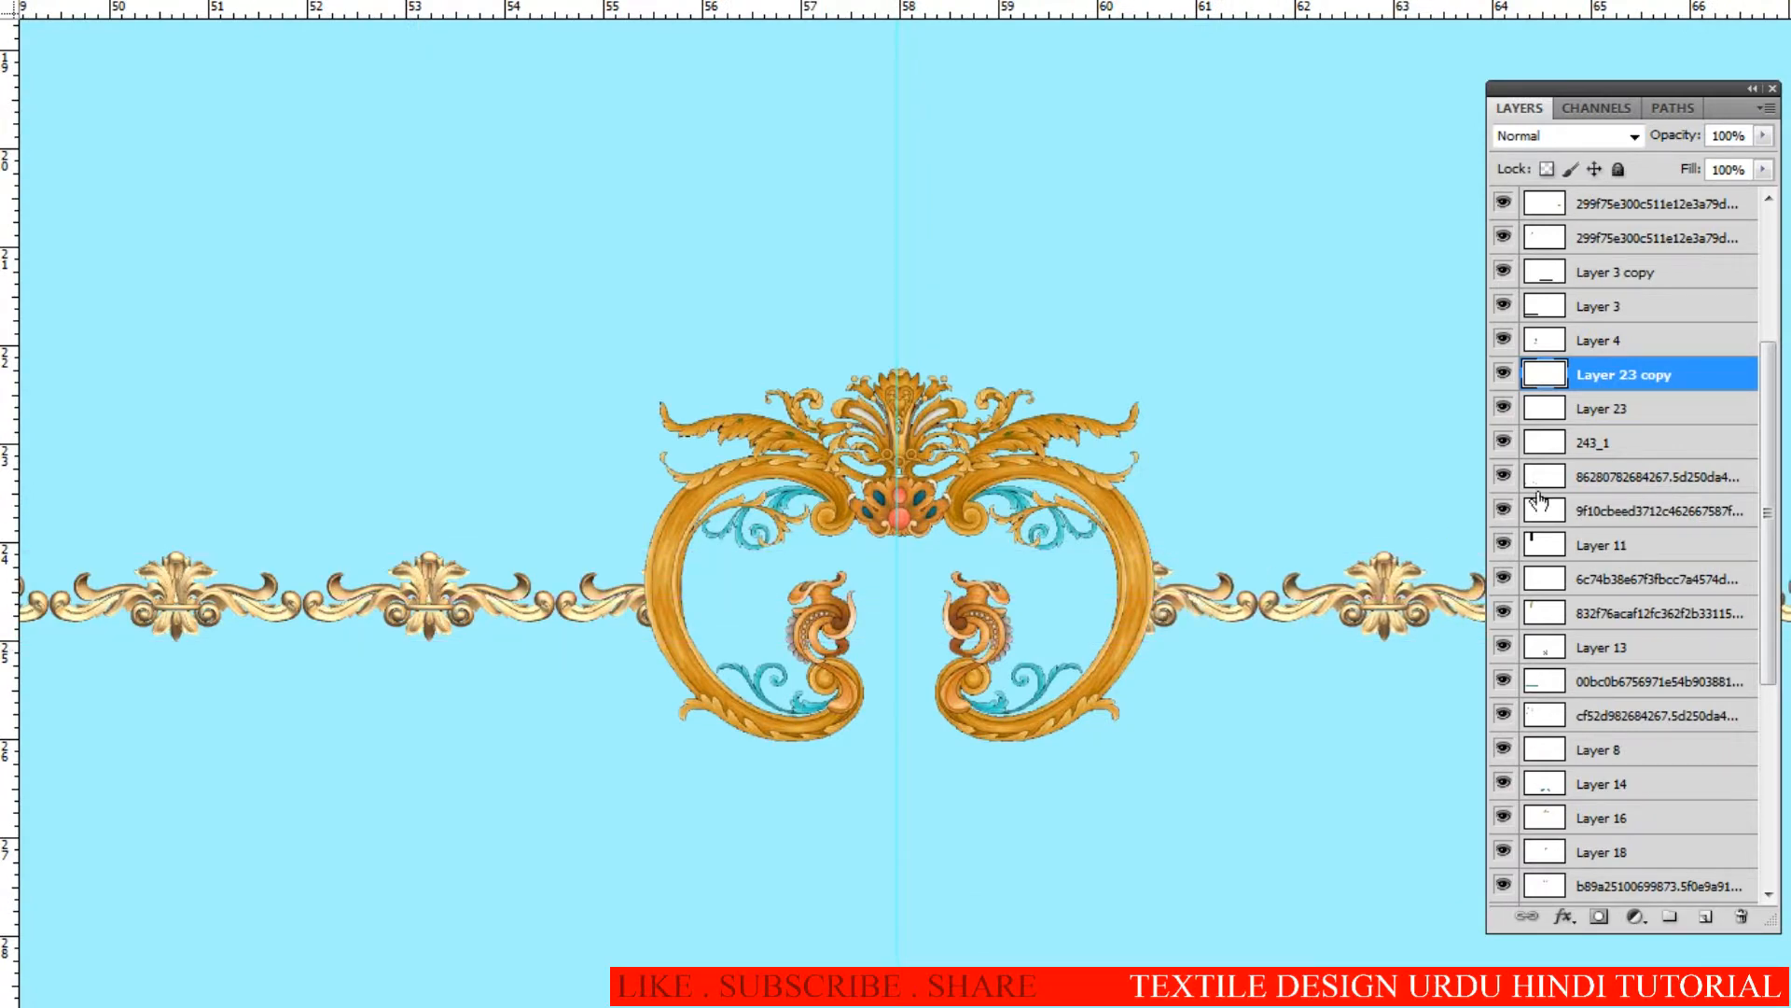
key(ctrl+e)
scroll(1014, 664, down, 3)
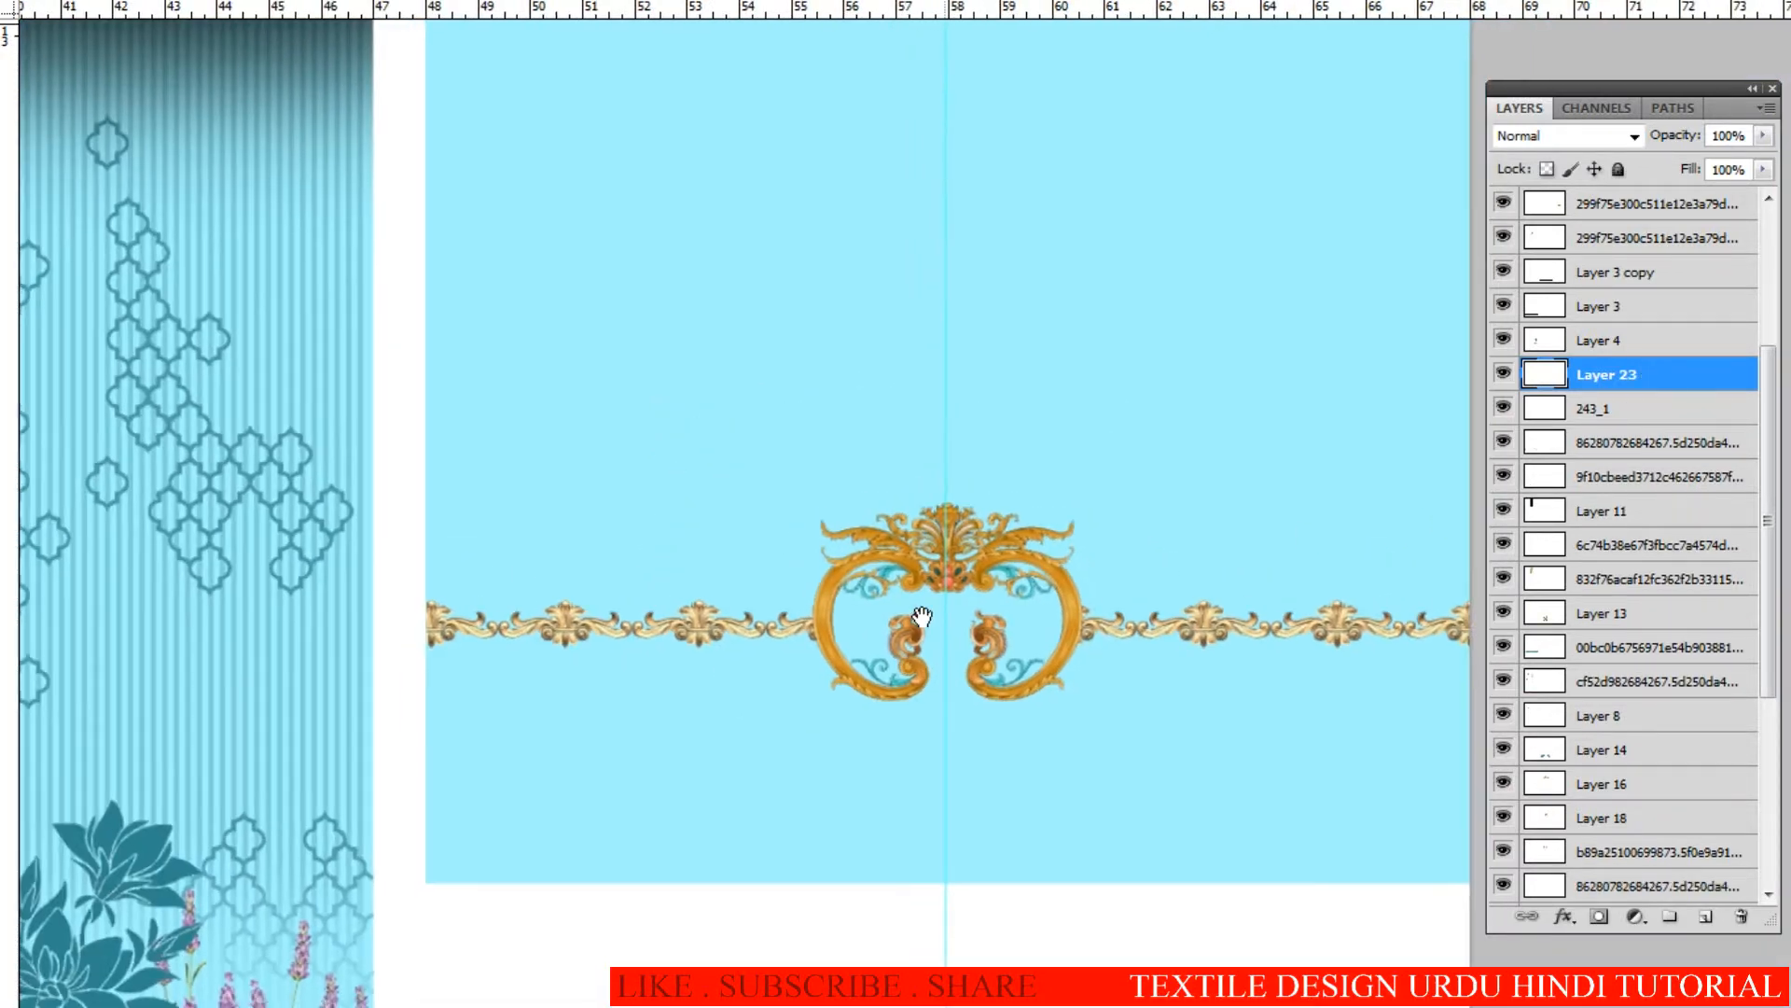
drag(887, 631, 969, 805)
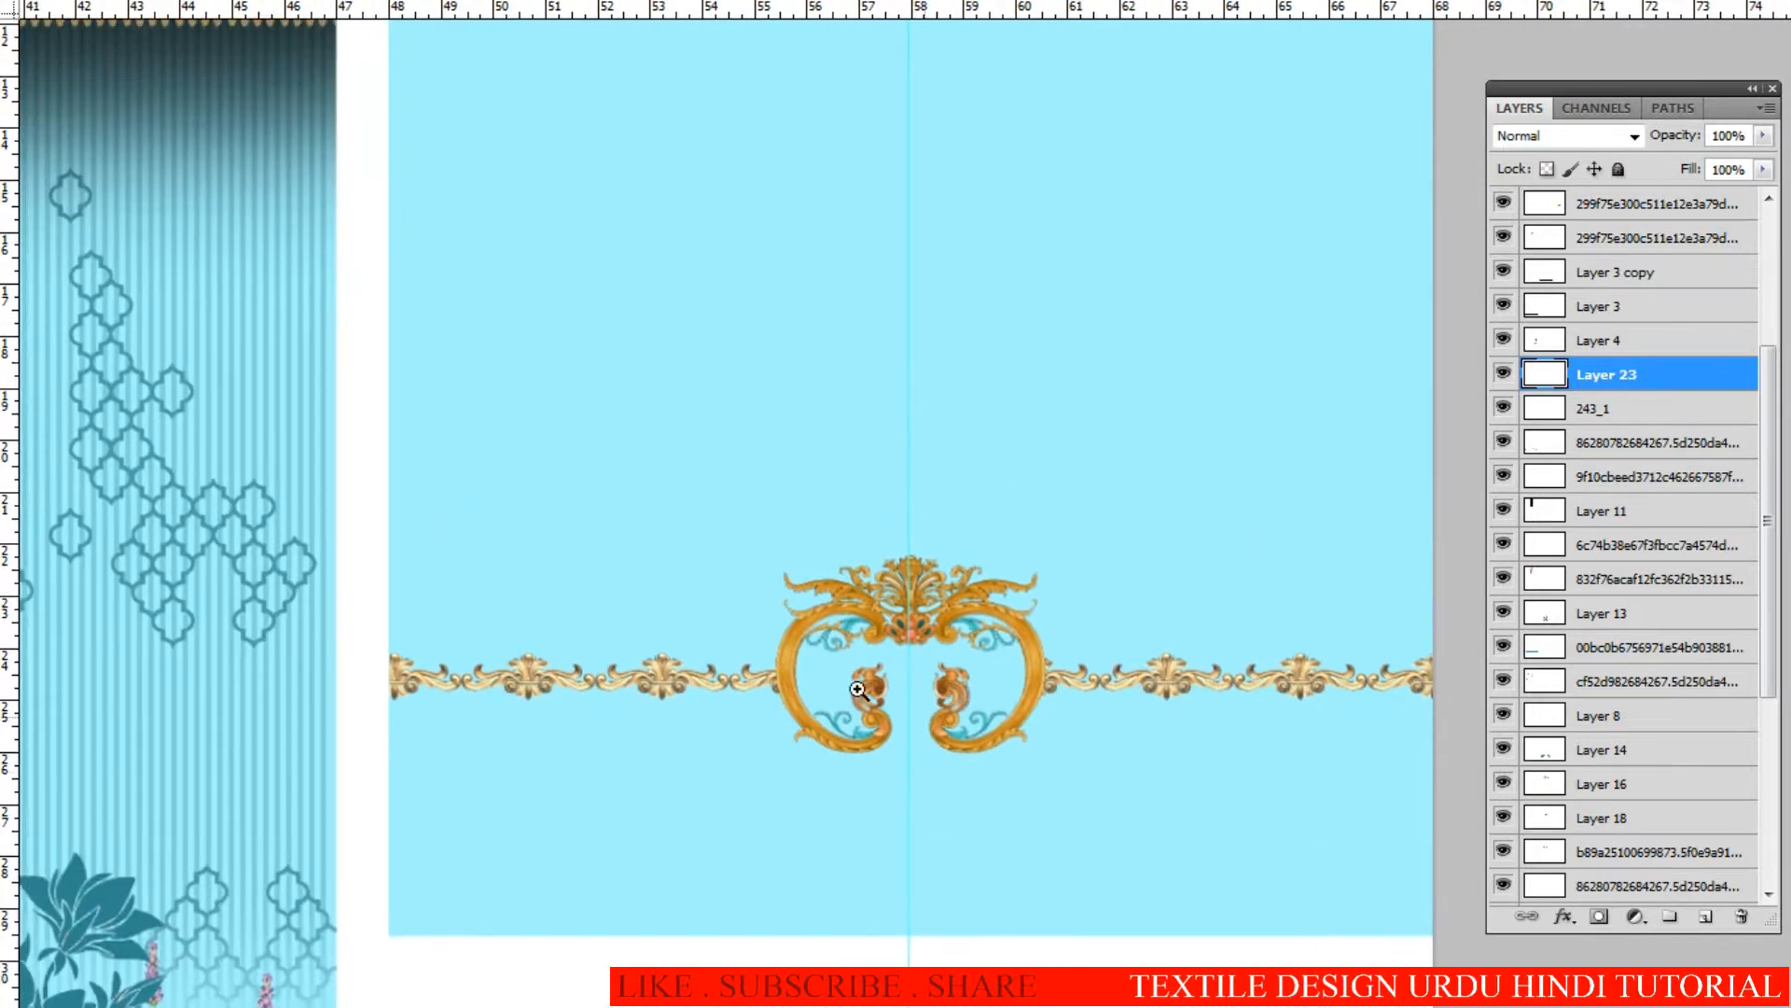
scroll(923, 712, down, 1)
drag(924, 712, 1160, 782)
drag(728, 604, 994, 826)
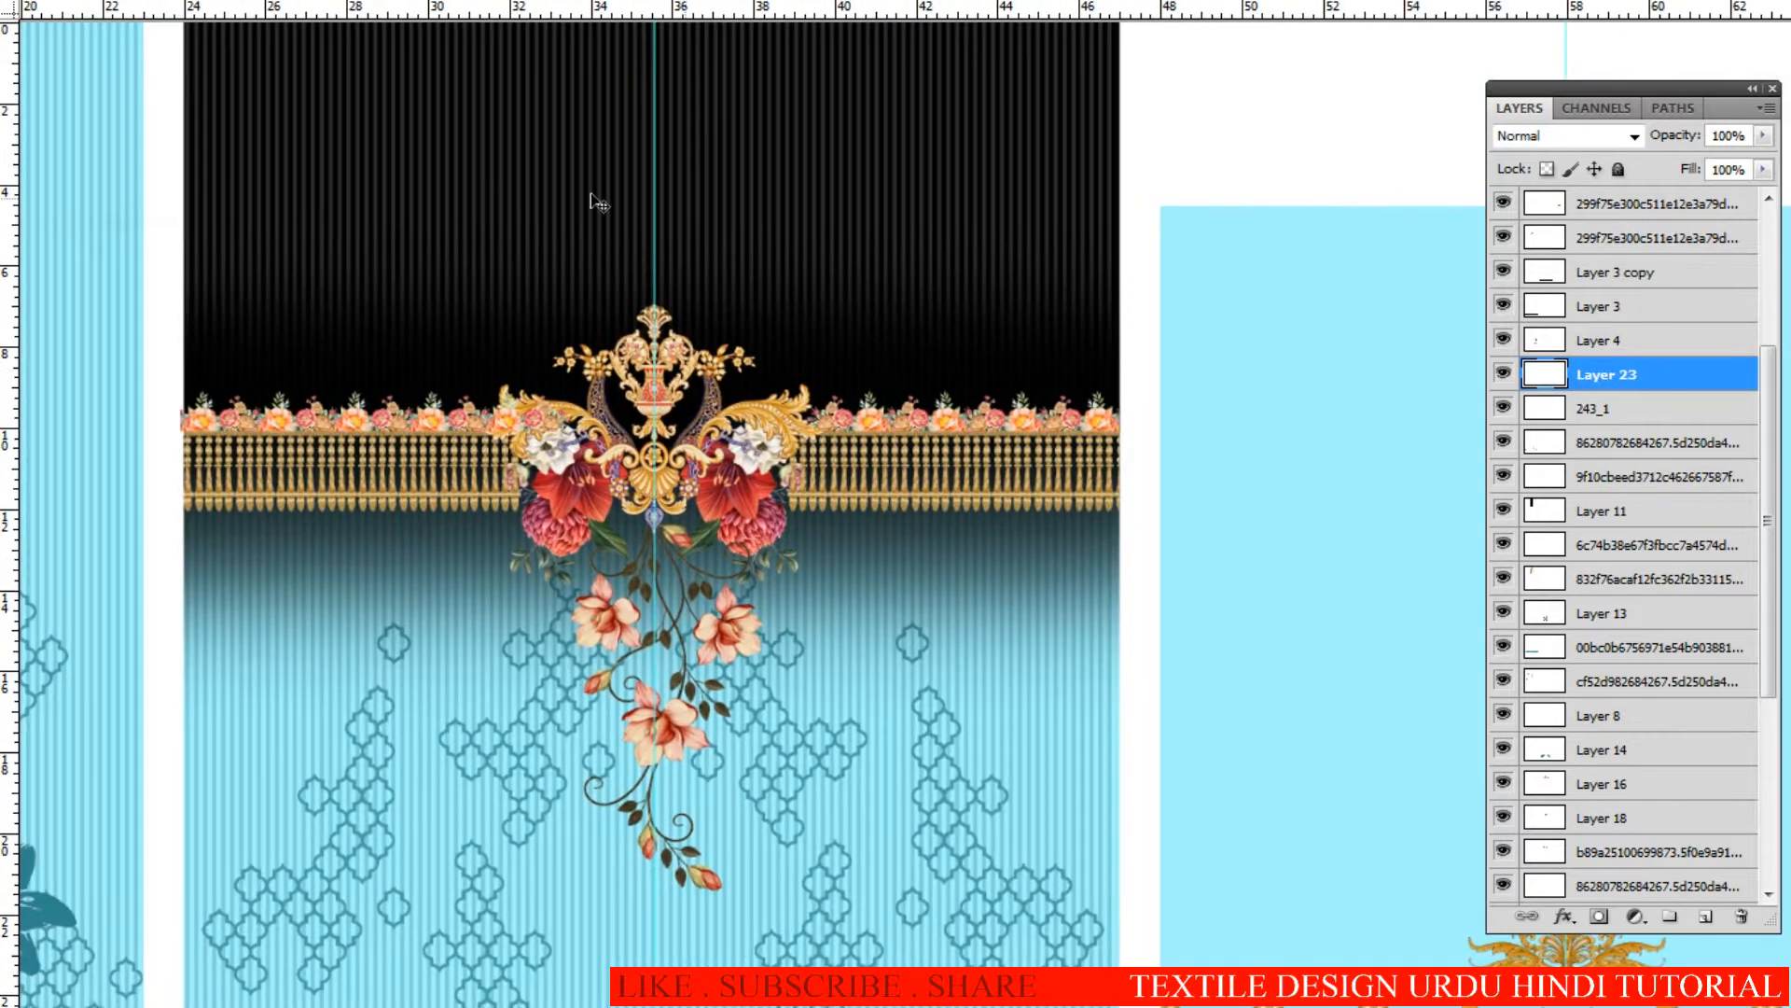
scroll(1026, 668, down, 3)
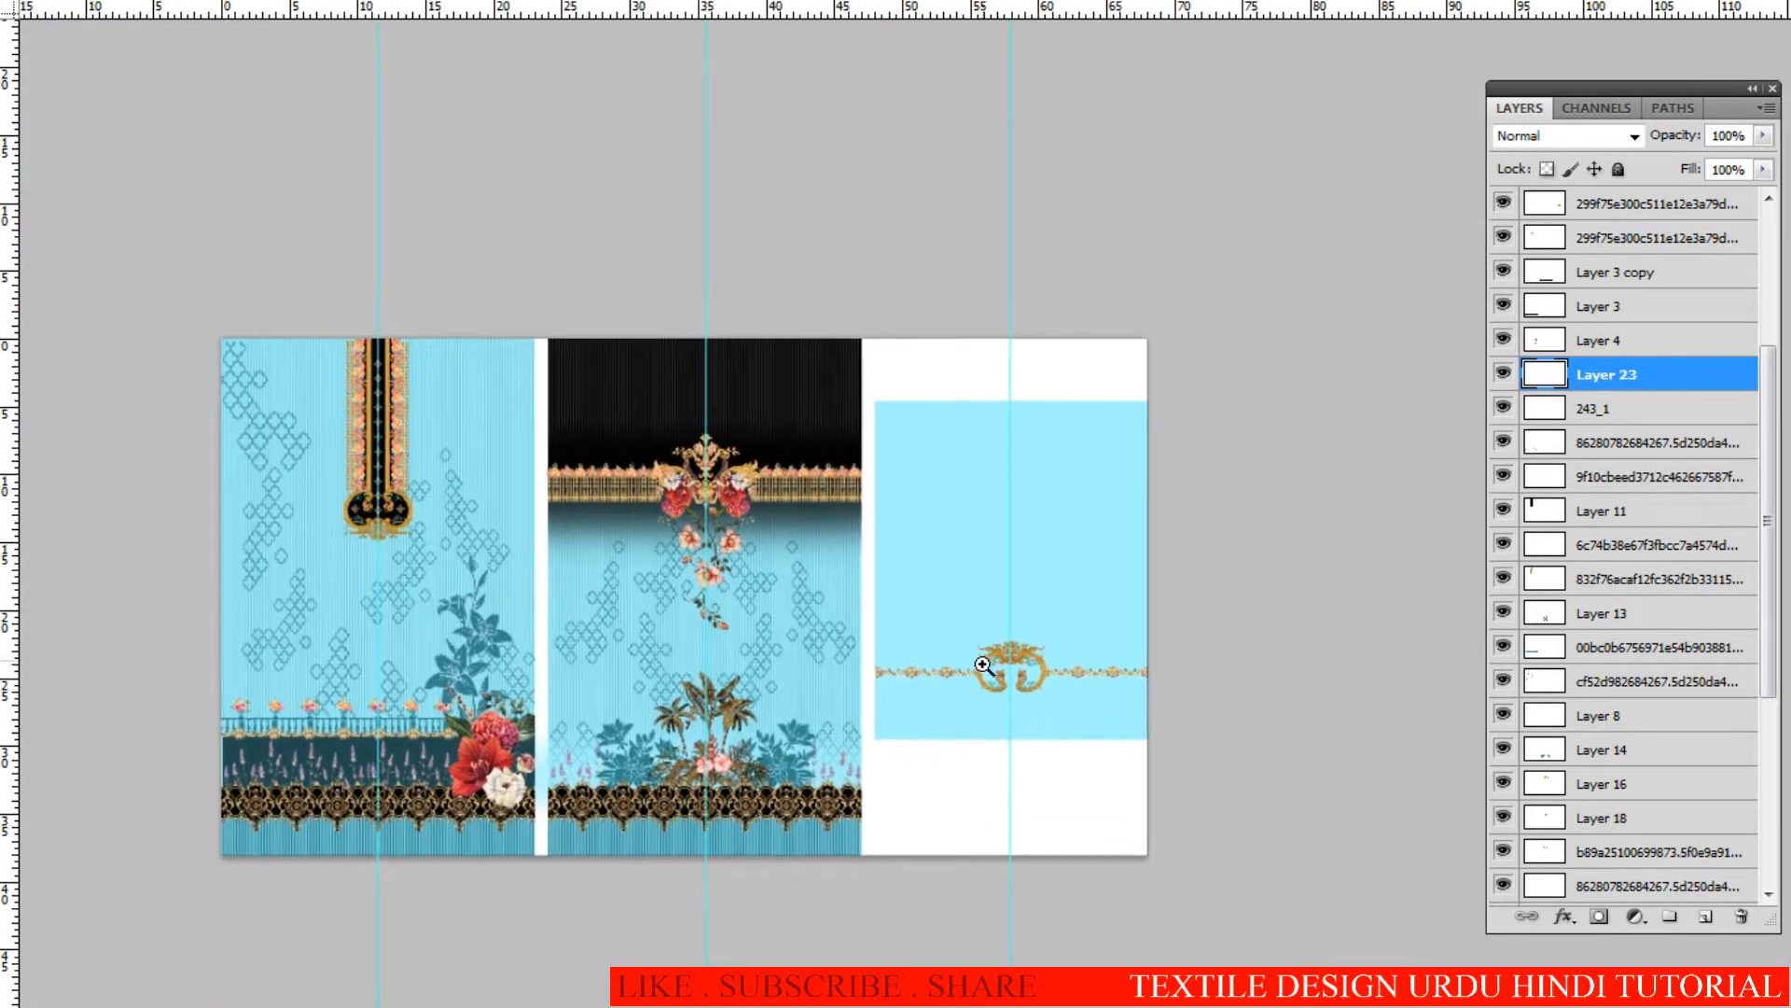
scroll(976, 684, up, 1)
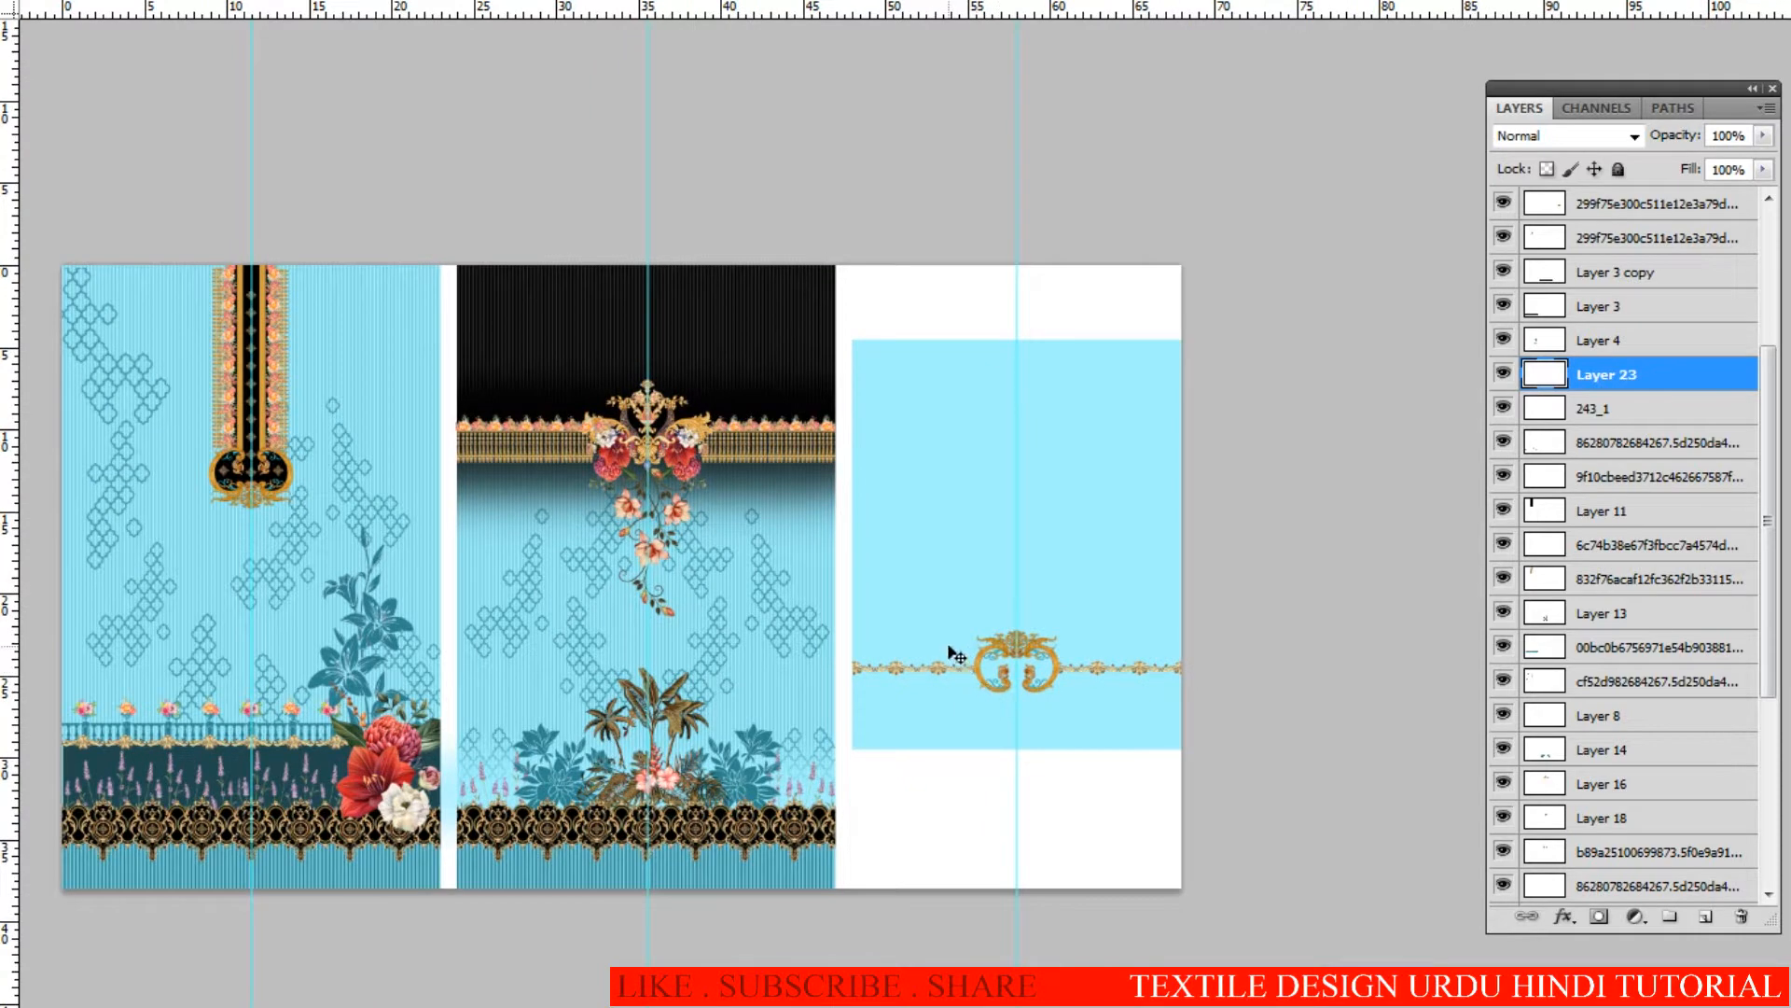
scroll(1026, 688, up, 1)
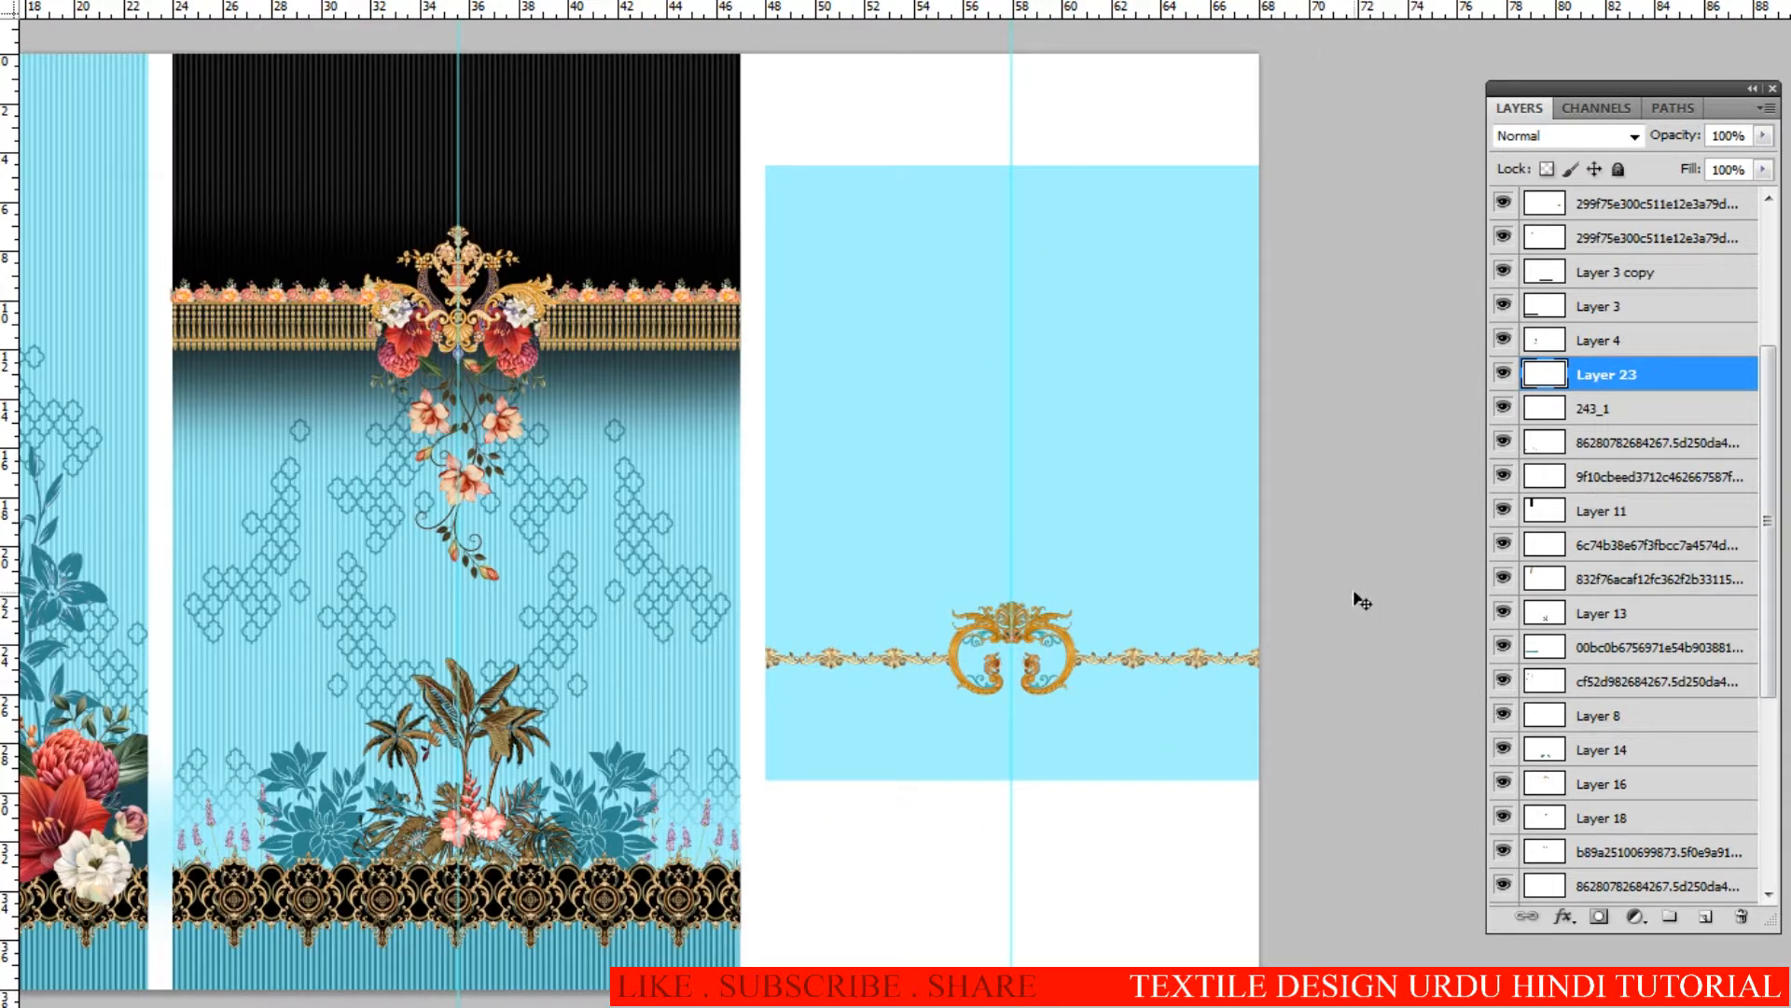
Step: Select Layer 22, the light blue rectangle, and create a new empty layer directly above it
right_click(1152, 714)
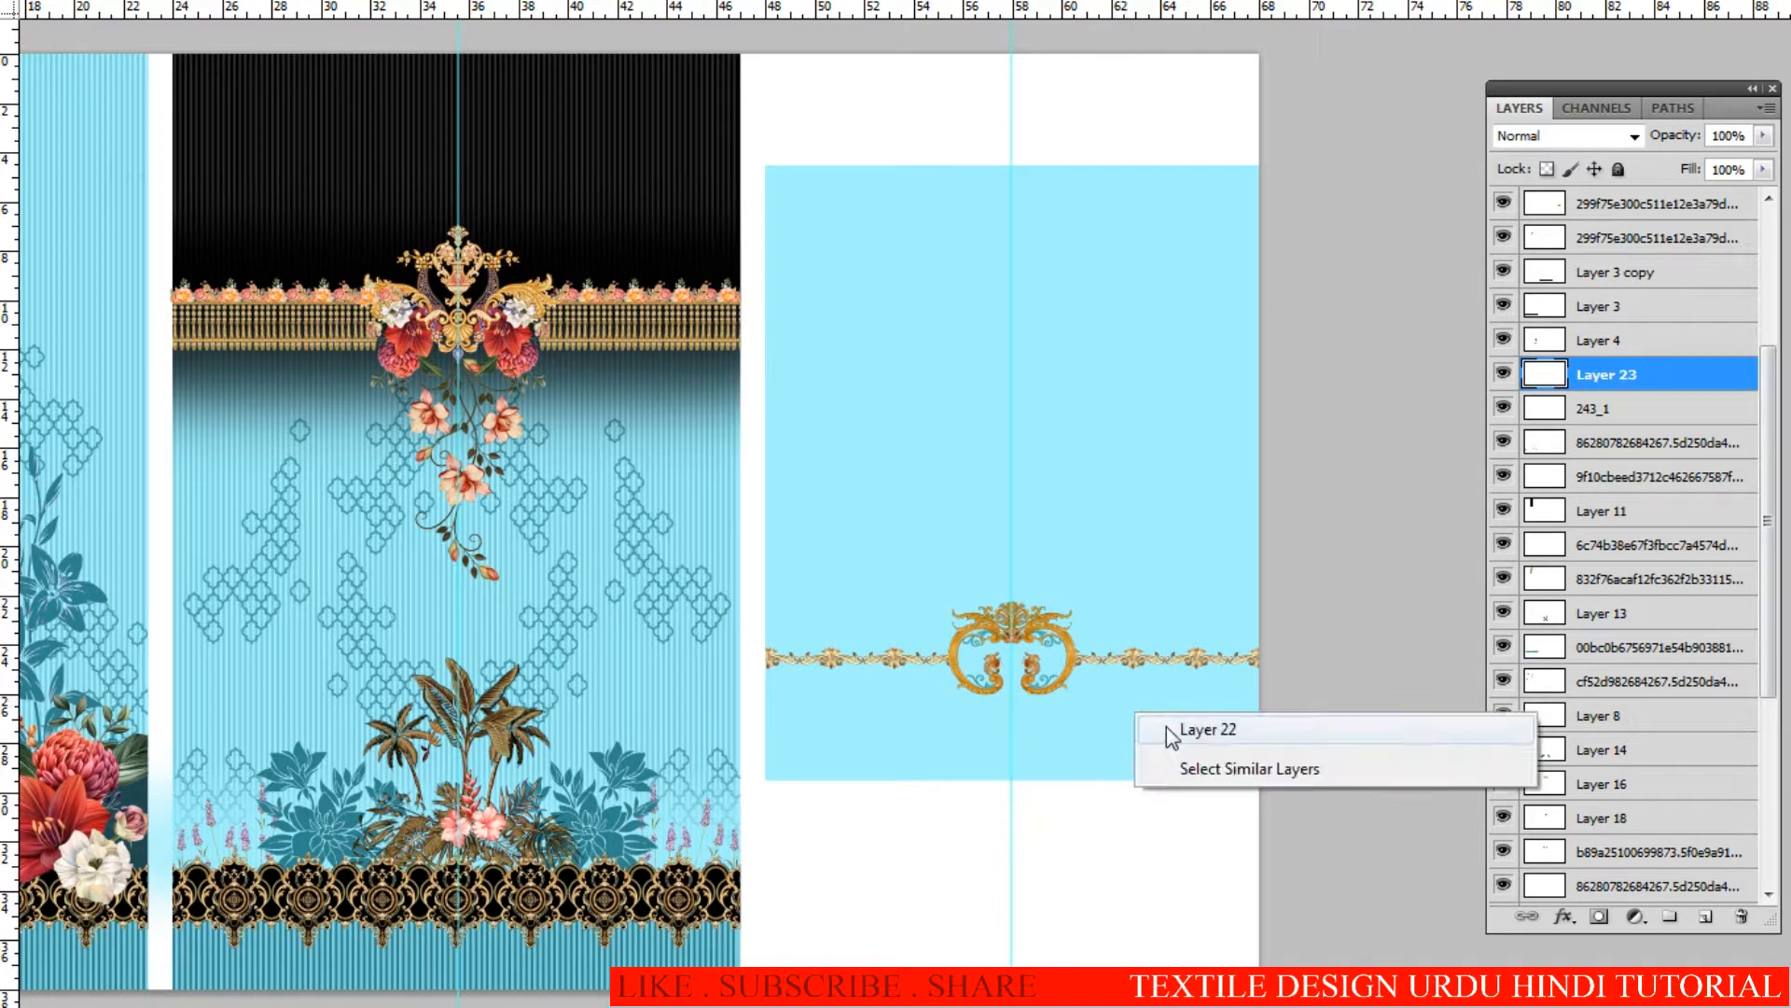
click(1166, 726)
drag(674, 716, 796, 714)
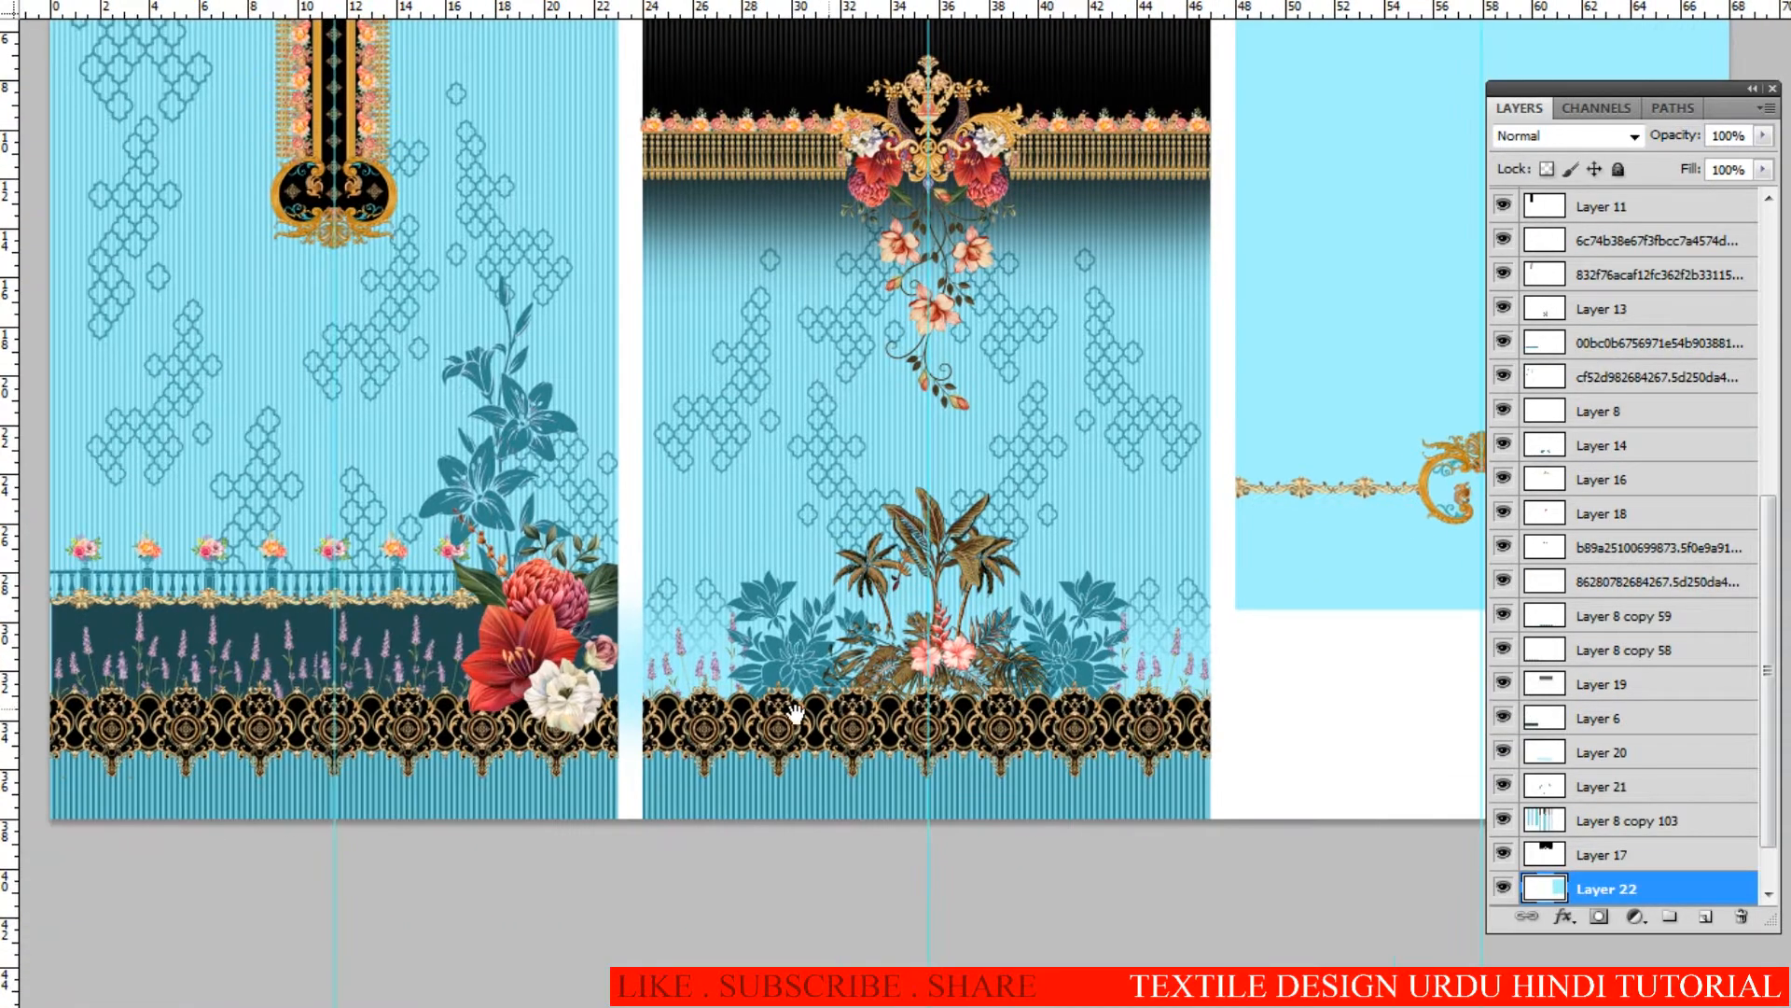
drag(464, 742, 353, 741)
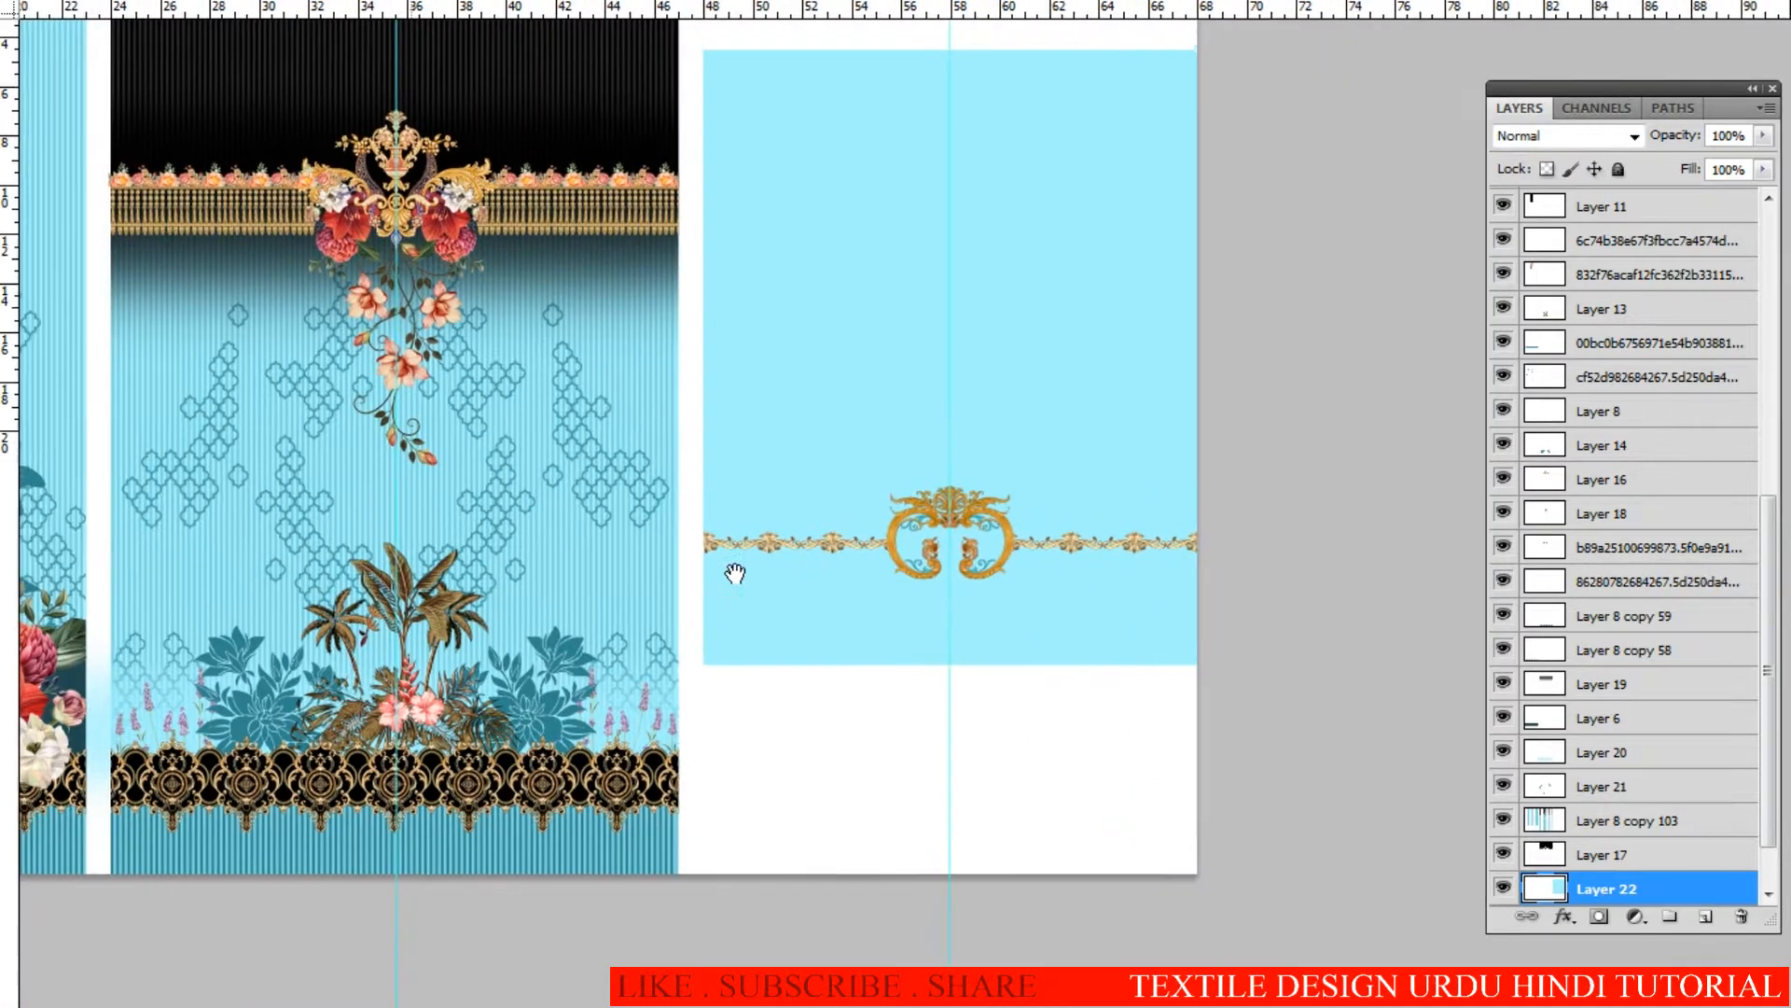
scroll(1012, 632, up, 1)
scroll(1766, 678, down, 1)
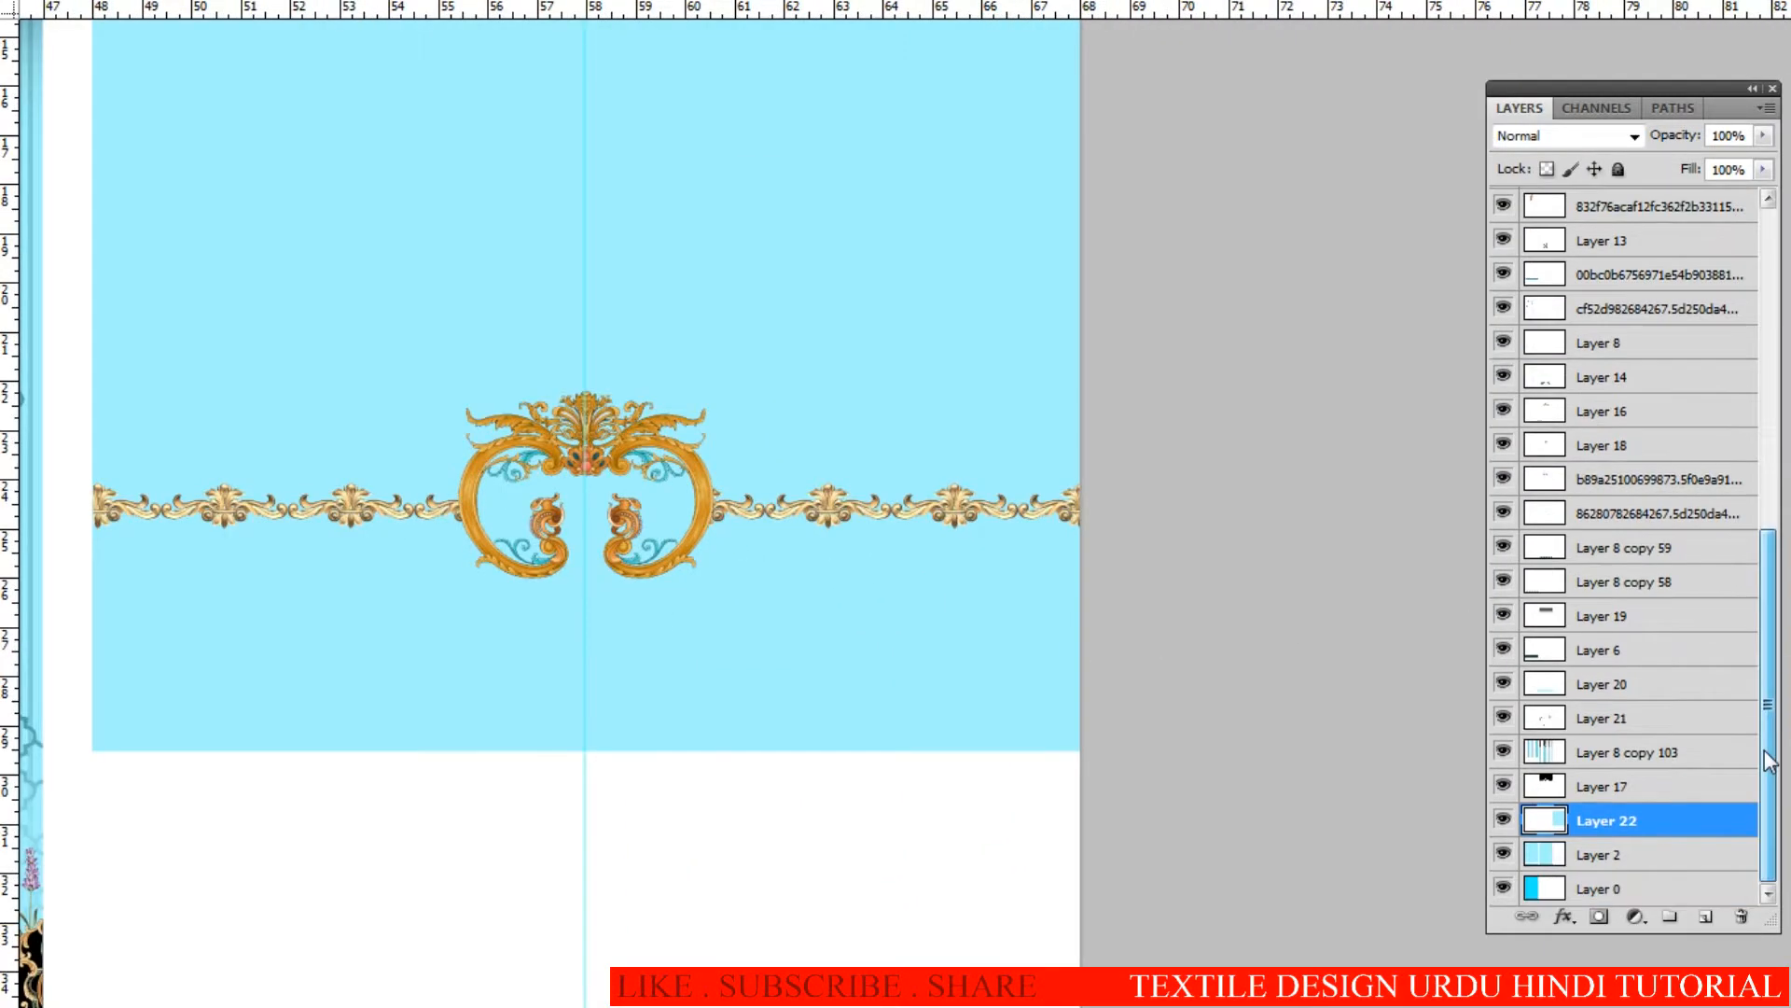
click(1705, 919)
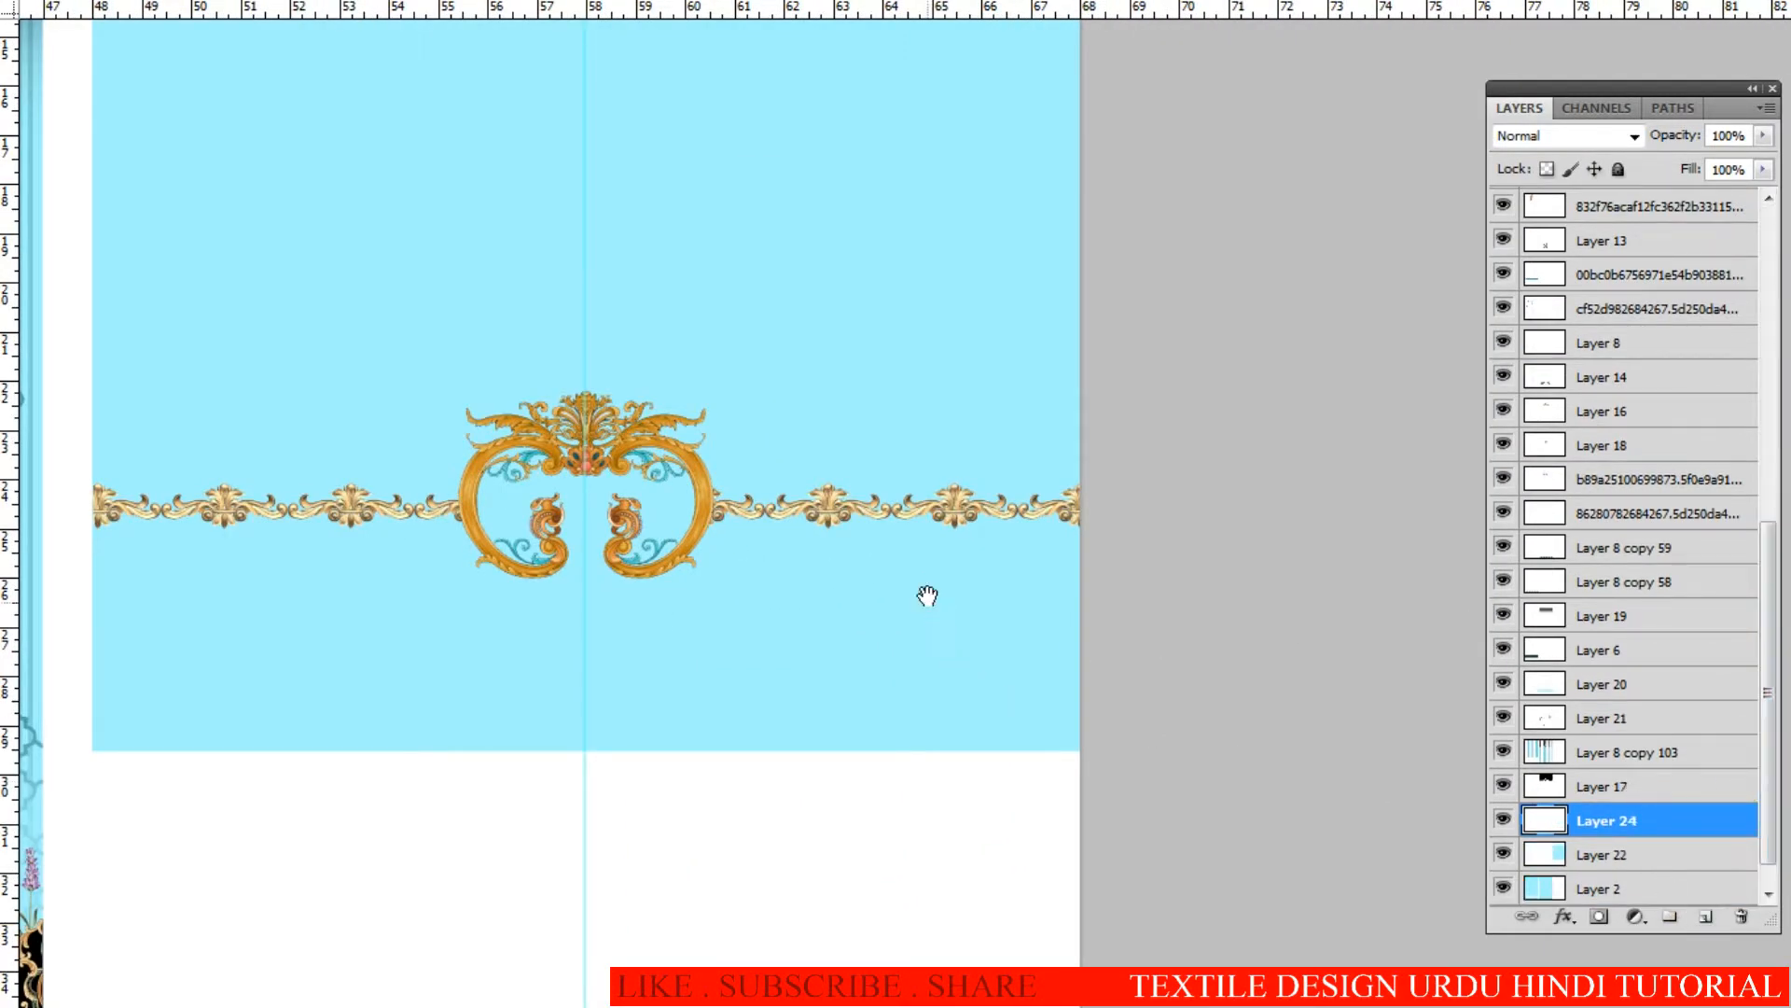
Step: Set the foreground colour to black for the Pencil tool and close the Info palette
scroll(966, 588, up, 1)
key(f)
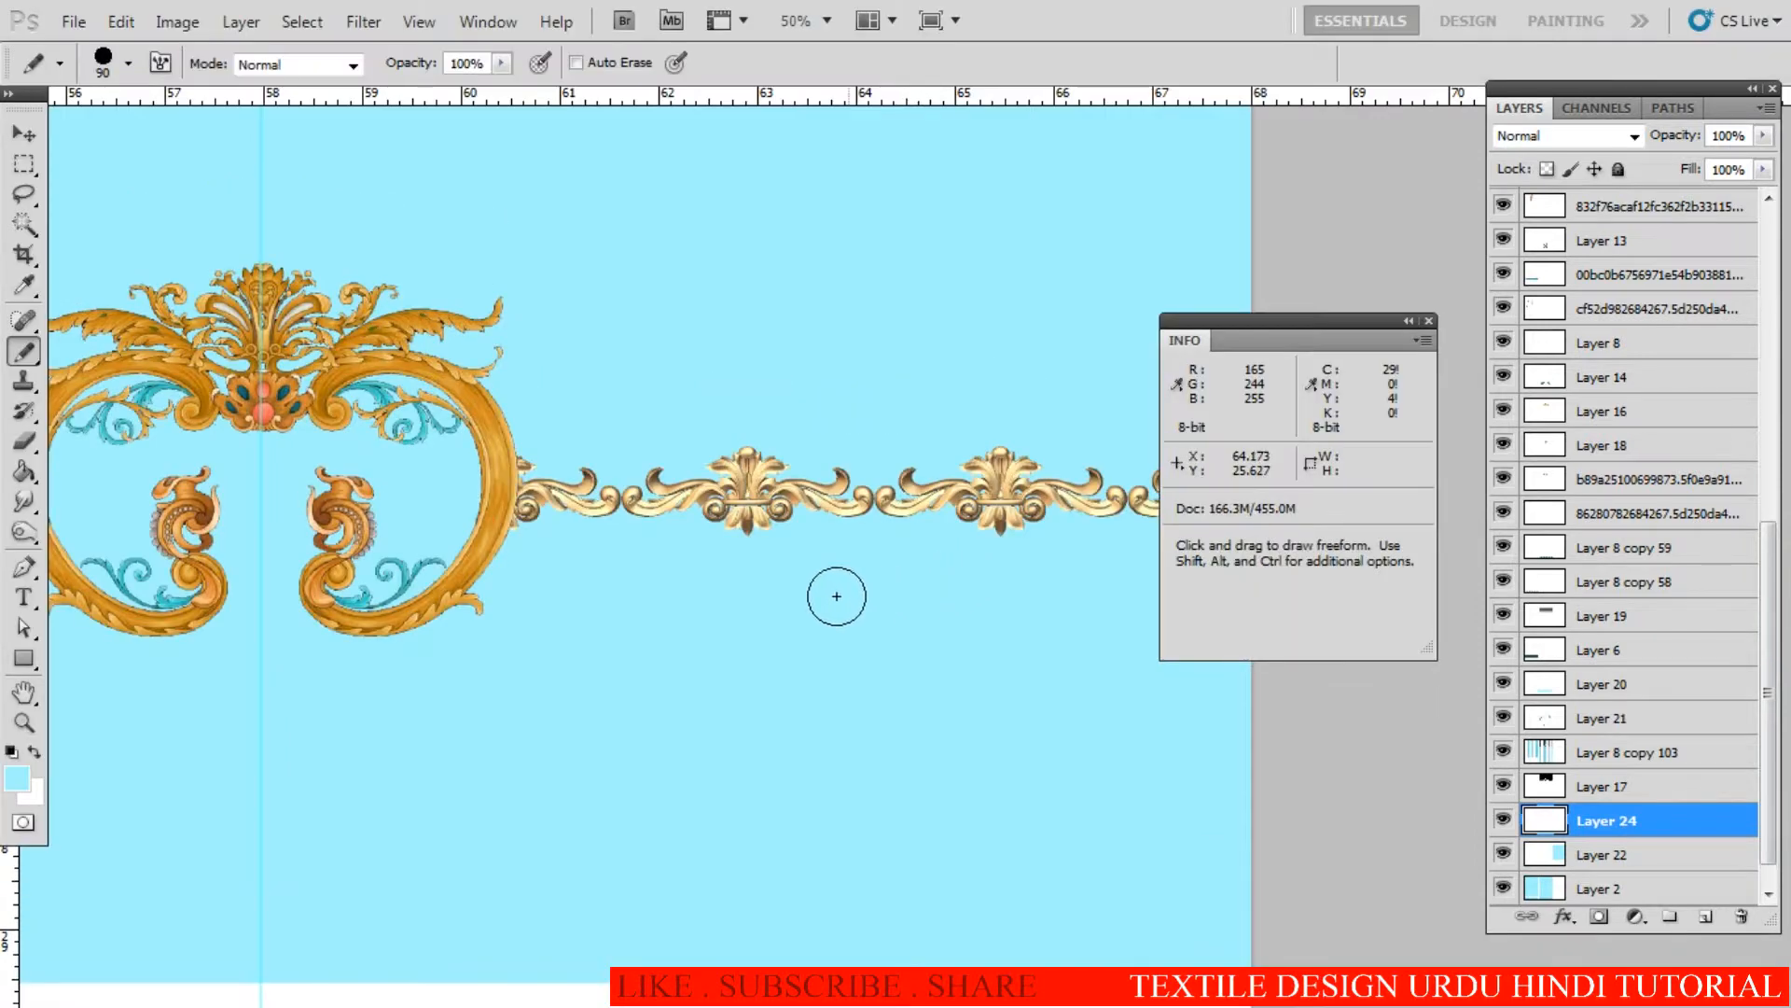
drag(836, 595, 665, 494)
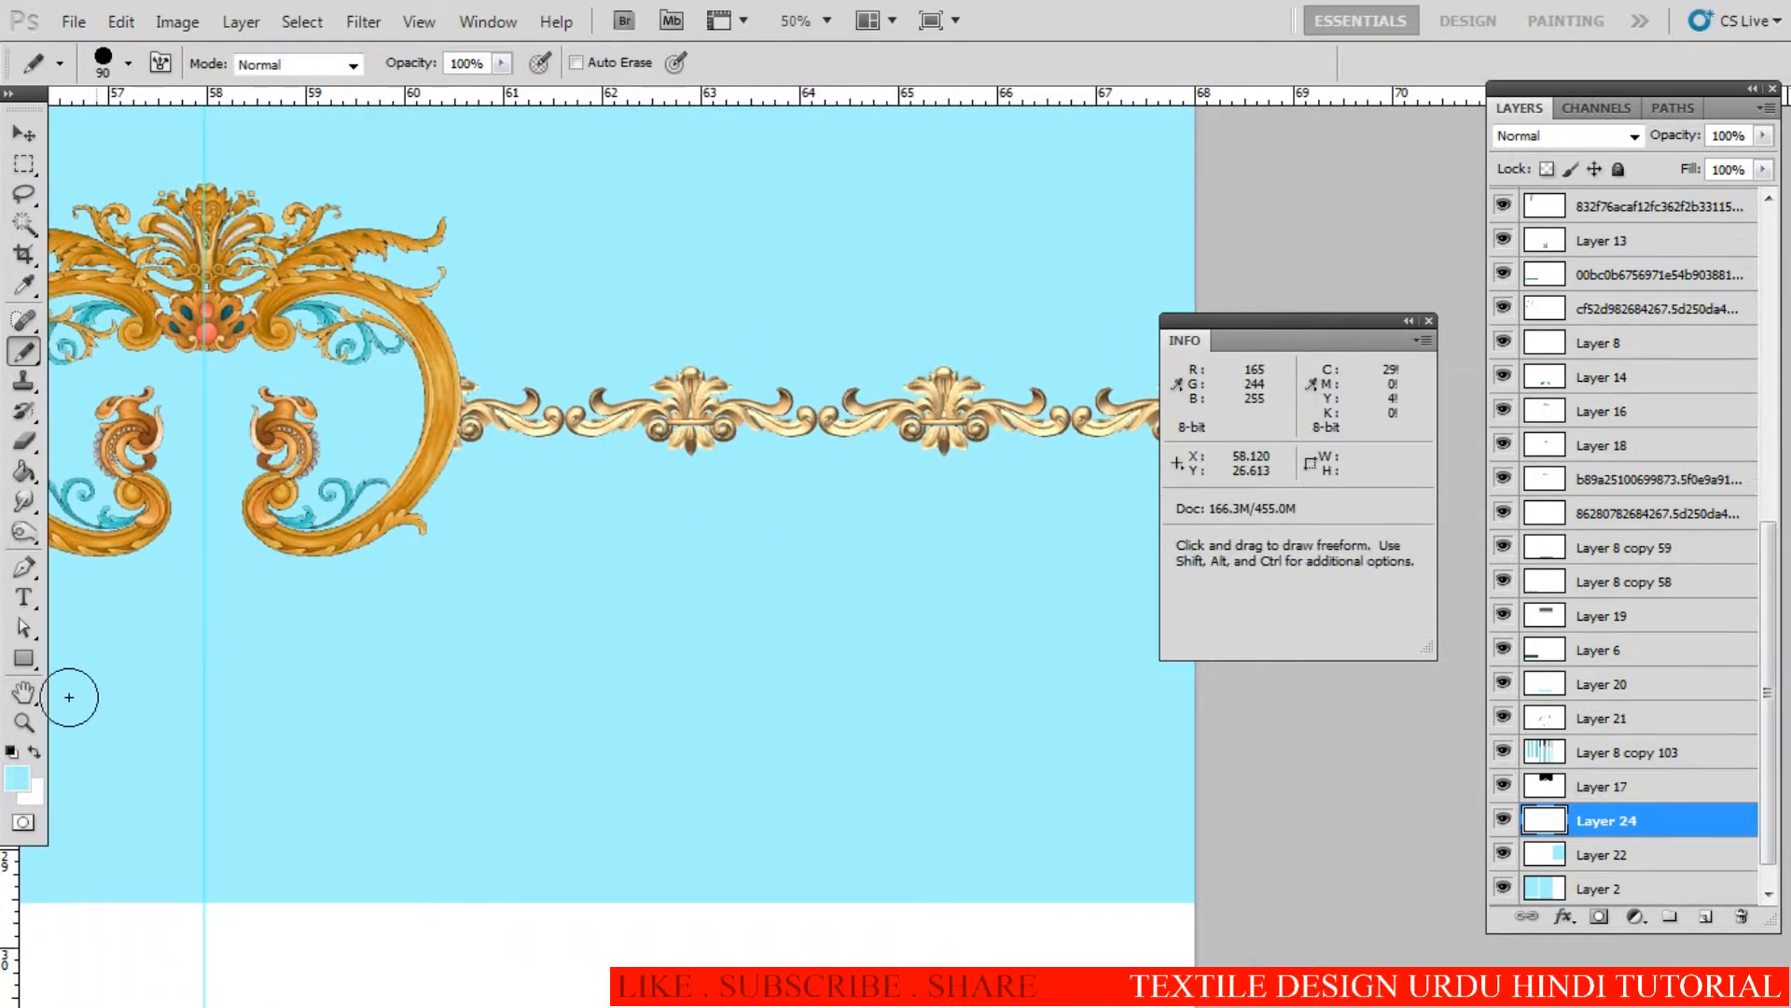
click(16, 777)
click(1331, 590)
key(Return)
key(b)
click(1429, 317)
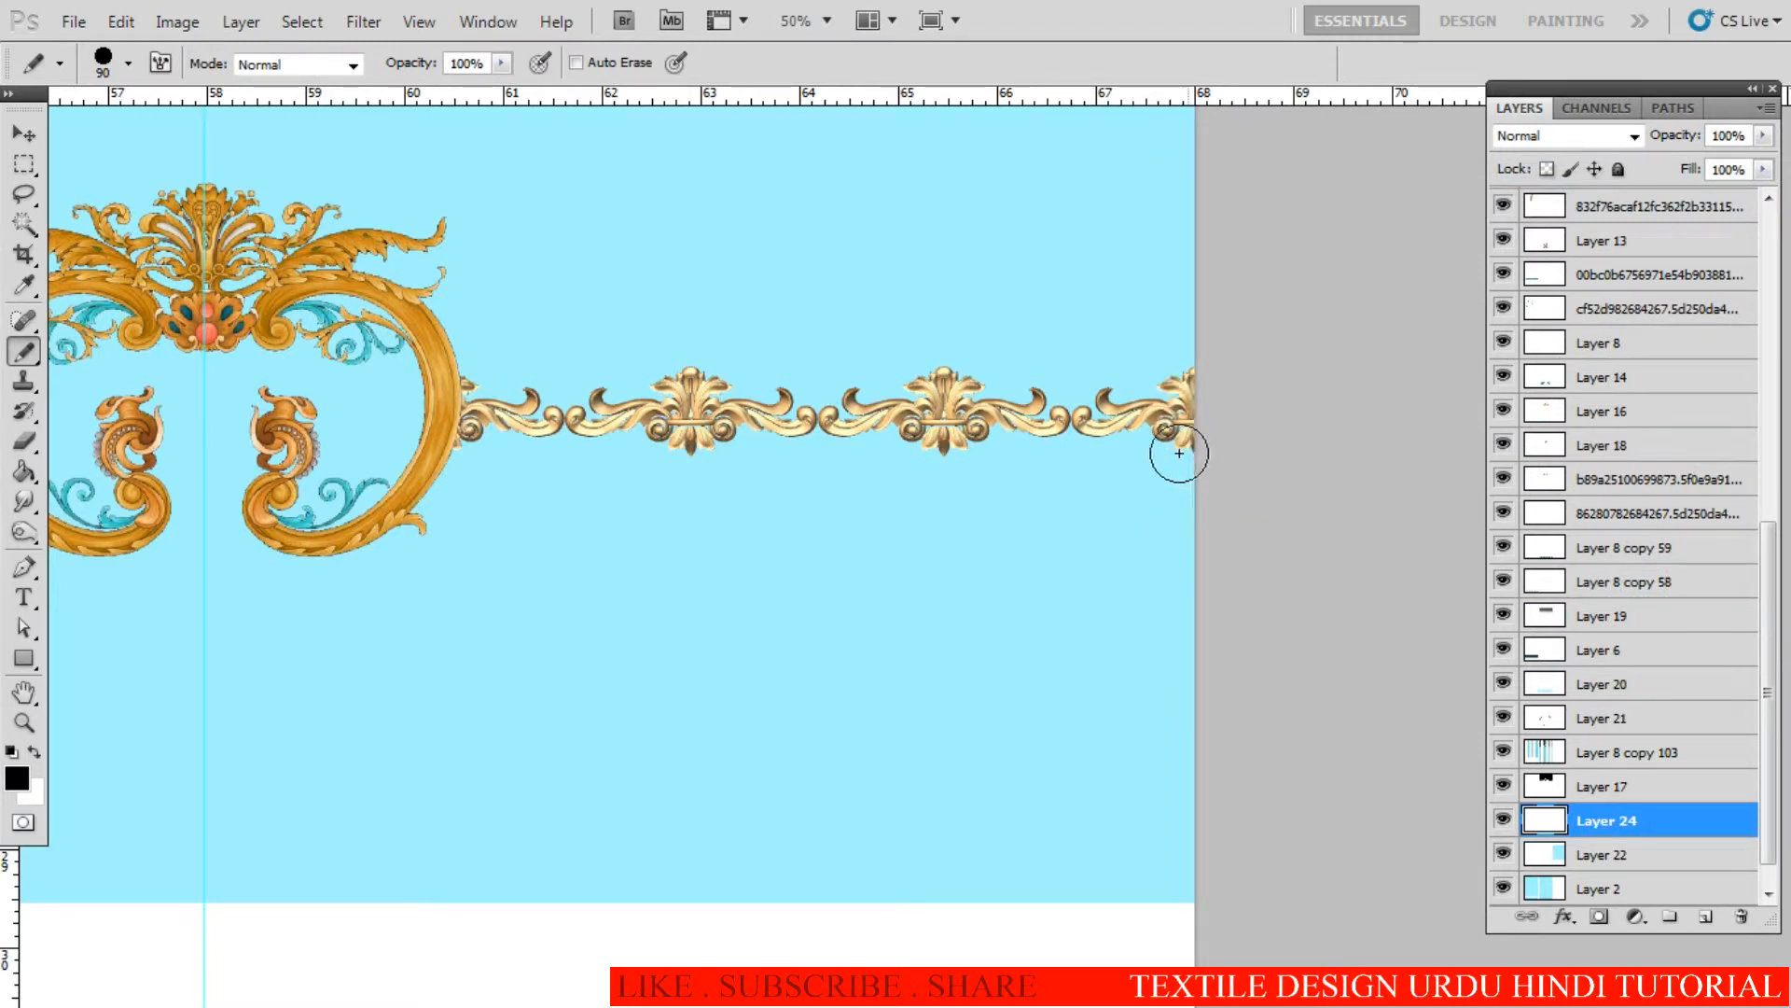
Step: Paint a black size 90 pencil stroke under the right half of the gold border strip and into the gold frame's right arch
click(1167, 485)
mouse_move(1163, 432)
mouse_down()
mouse_move(1082, 457)
mouse_move(464, 454)
mouse_move(315, 304)
mouse_up()
key(c)
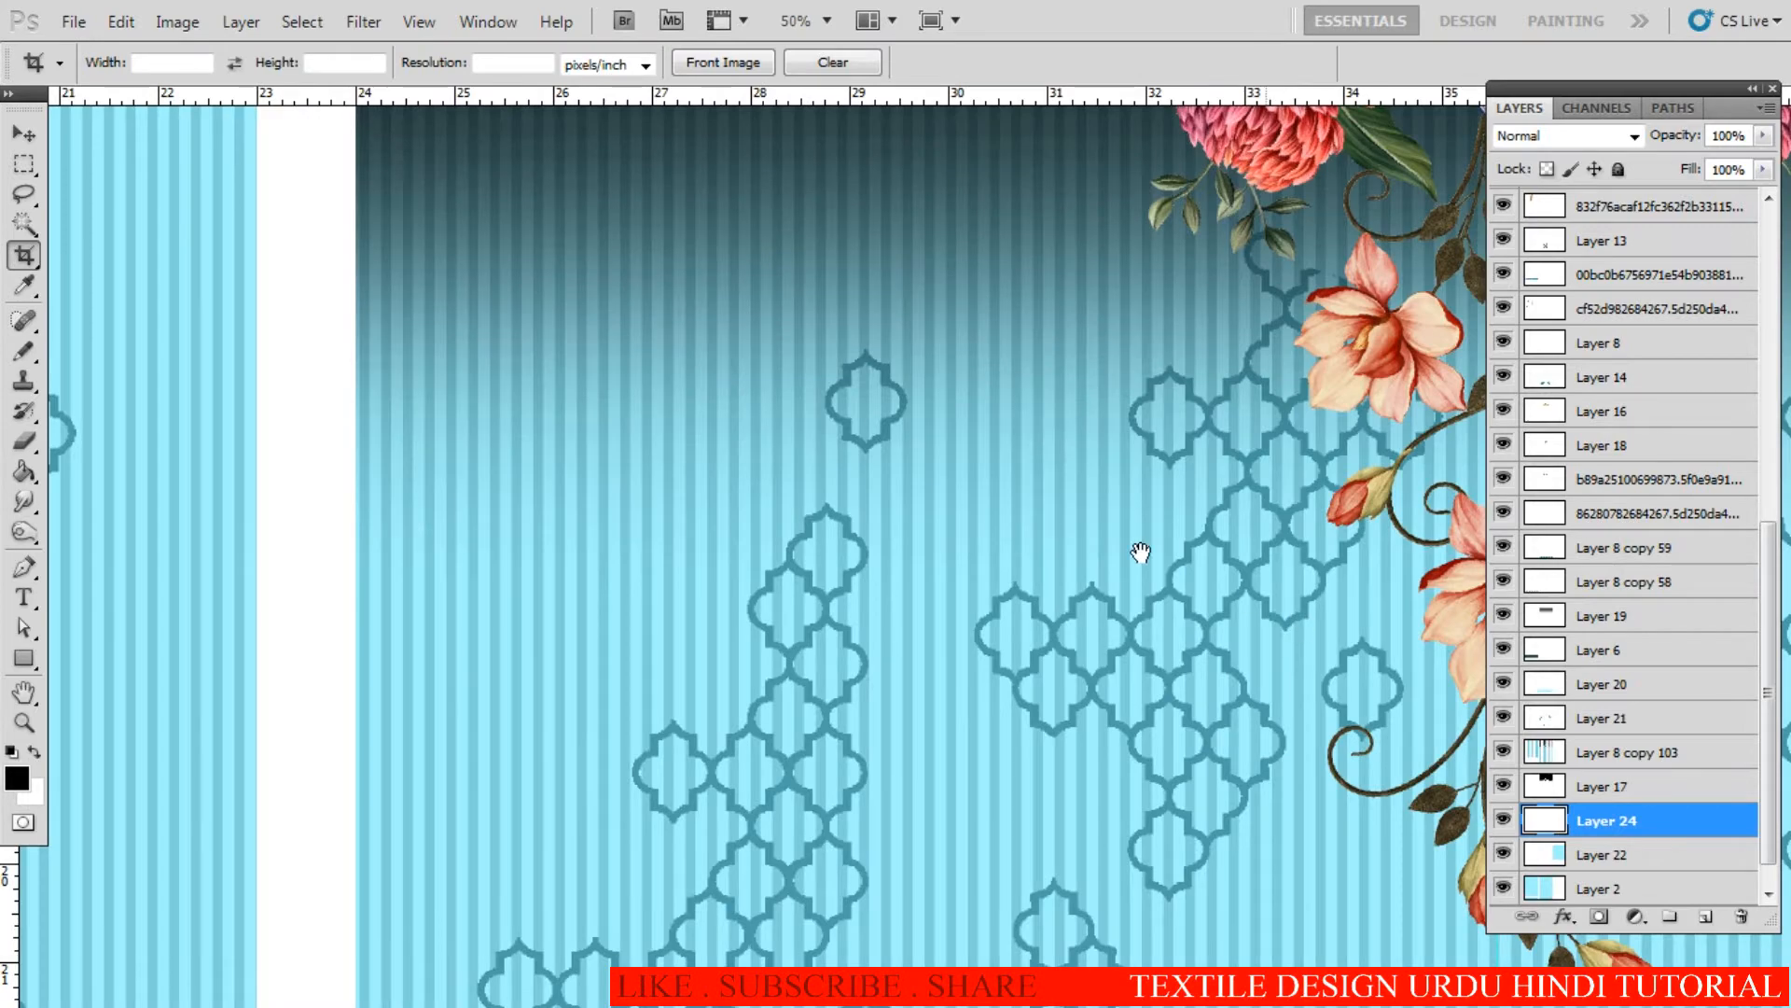
Step: Continue the black line with a size 45 pencil through the frame's upper opening and under the left border strip to the light blue panel's edge
scroll(961, 616, right, 5)
scroll(961, 616, down, 2)
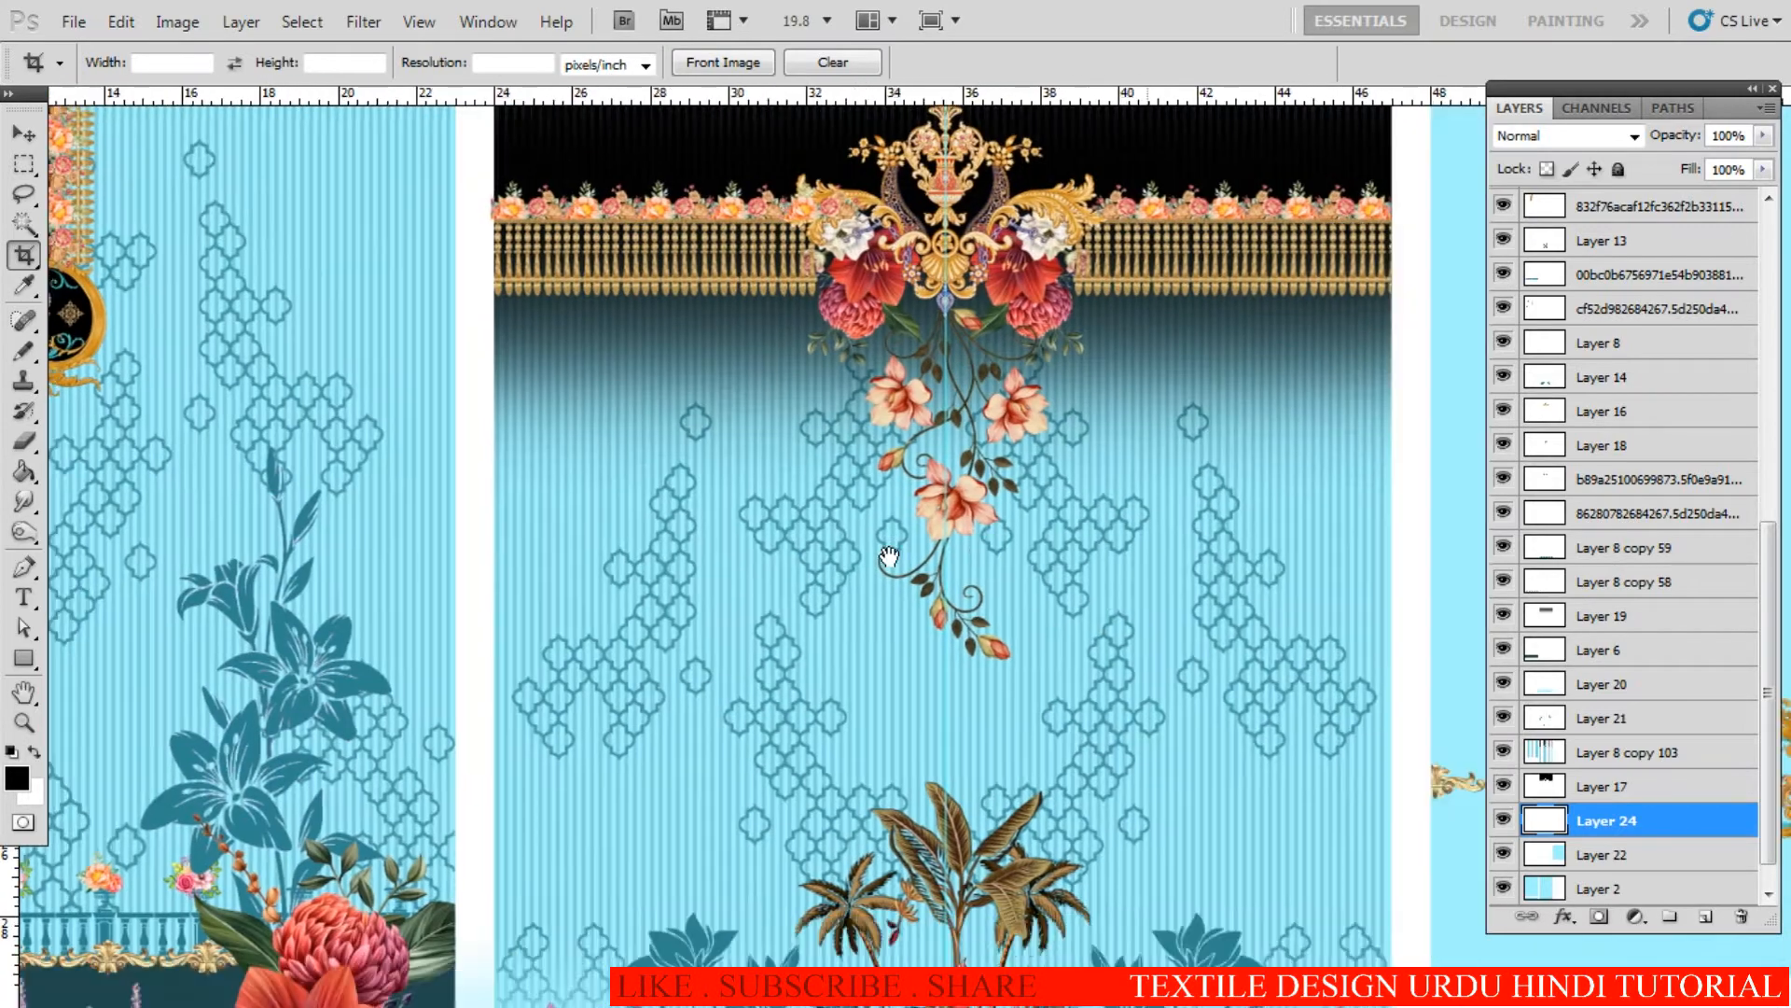
scroll(896, 598, right, 6)
ctrl+click(874, 593)
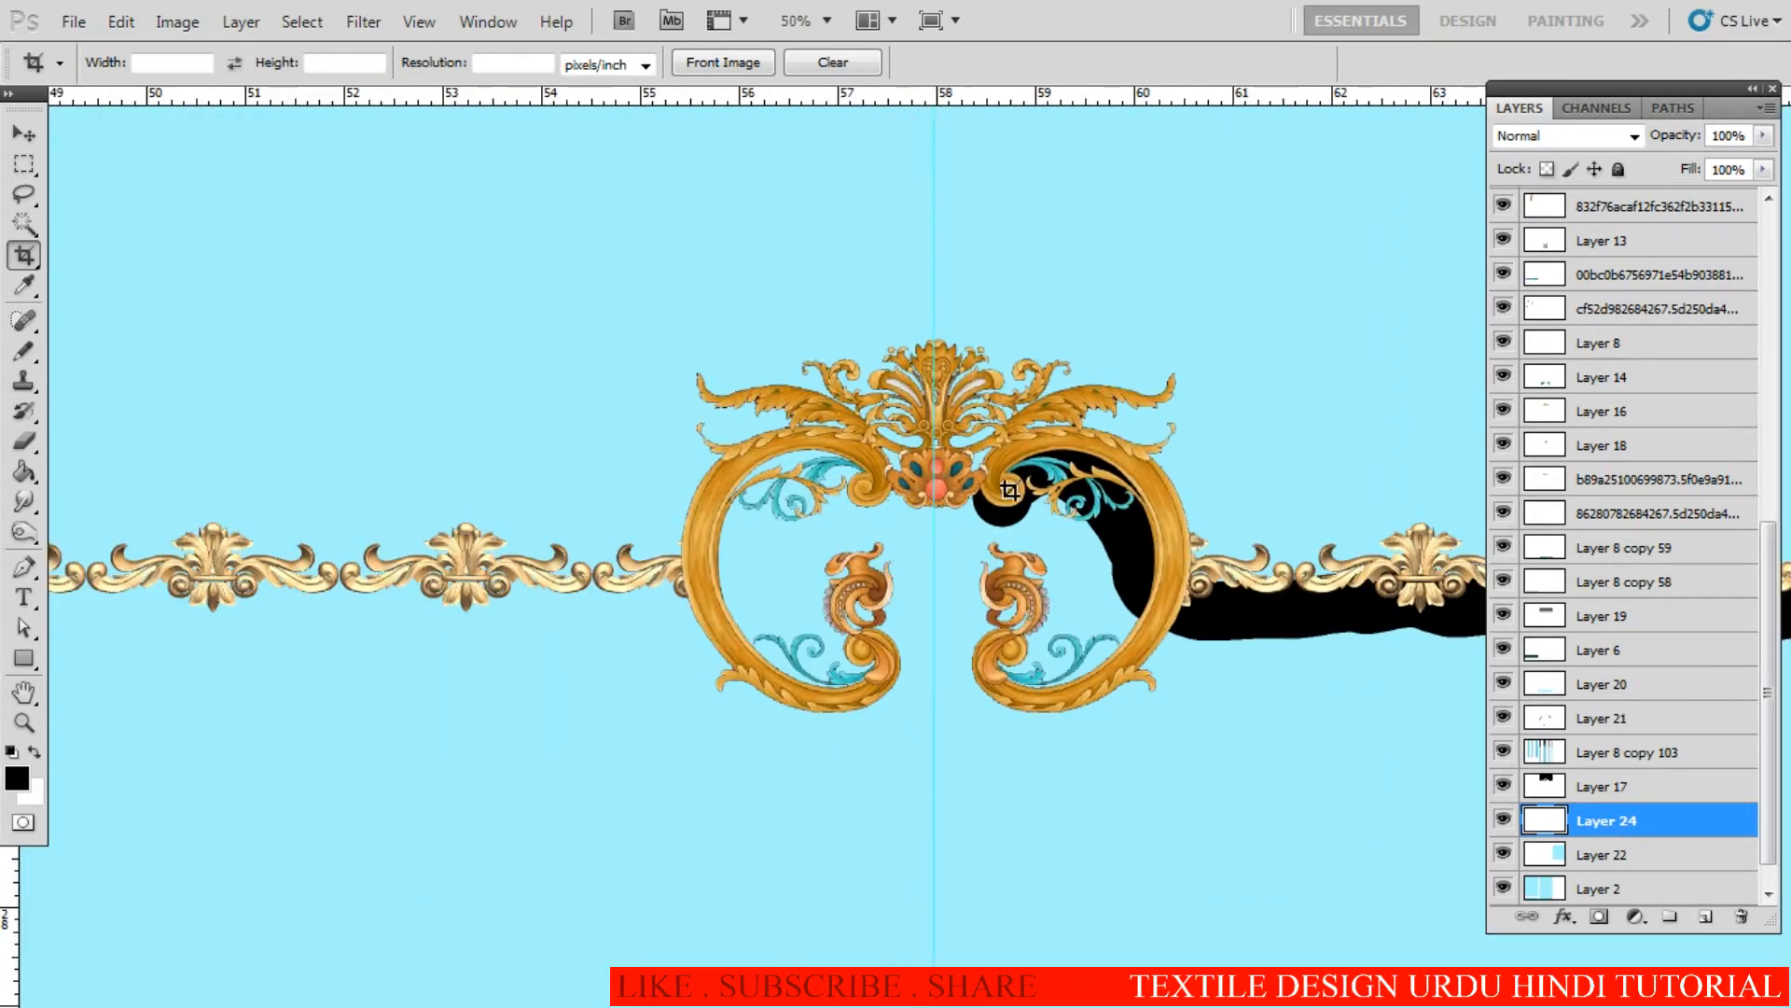
key(b)
mouse_move(1017, 490)
mouse_down()
mouse_move(913, 516)
mouse_move(844, 480)
mouse_up()
mouse_move(742, 532)
mouse_down()
mouse_move(735, 571)
mouse_move(640, 664)
mouse_move(608, 638)
mouse_move(648, 613)
mouse_up()
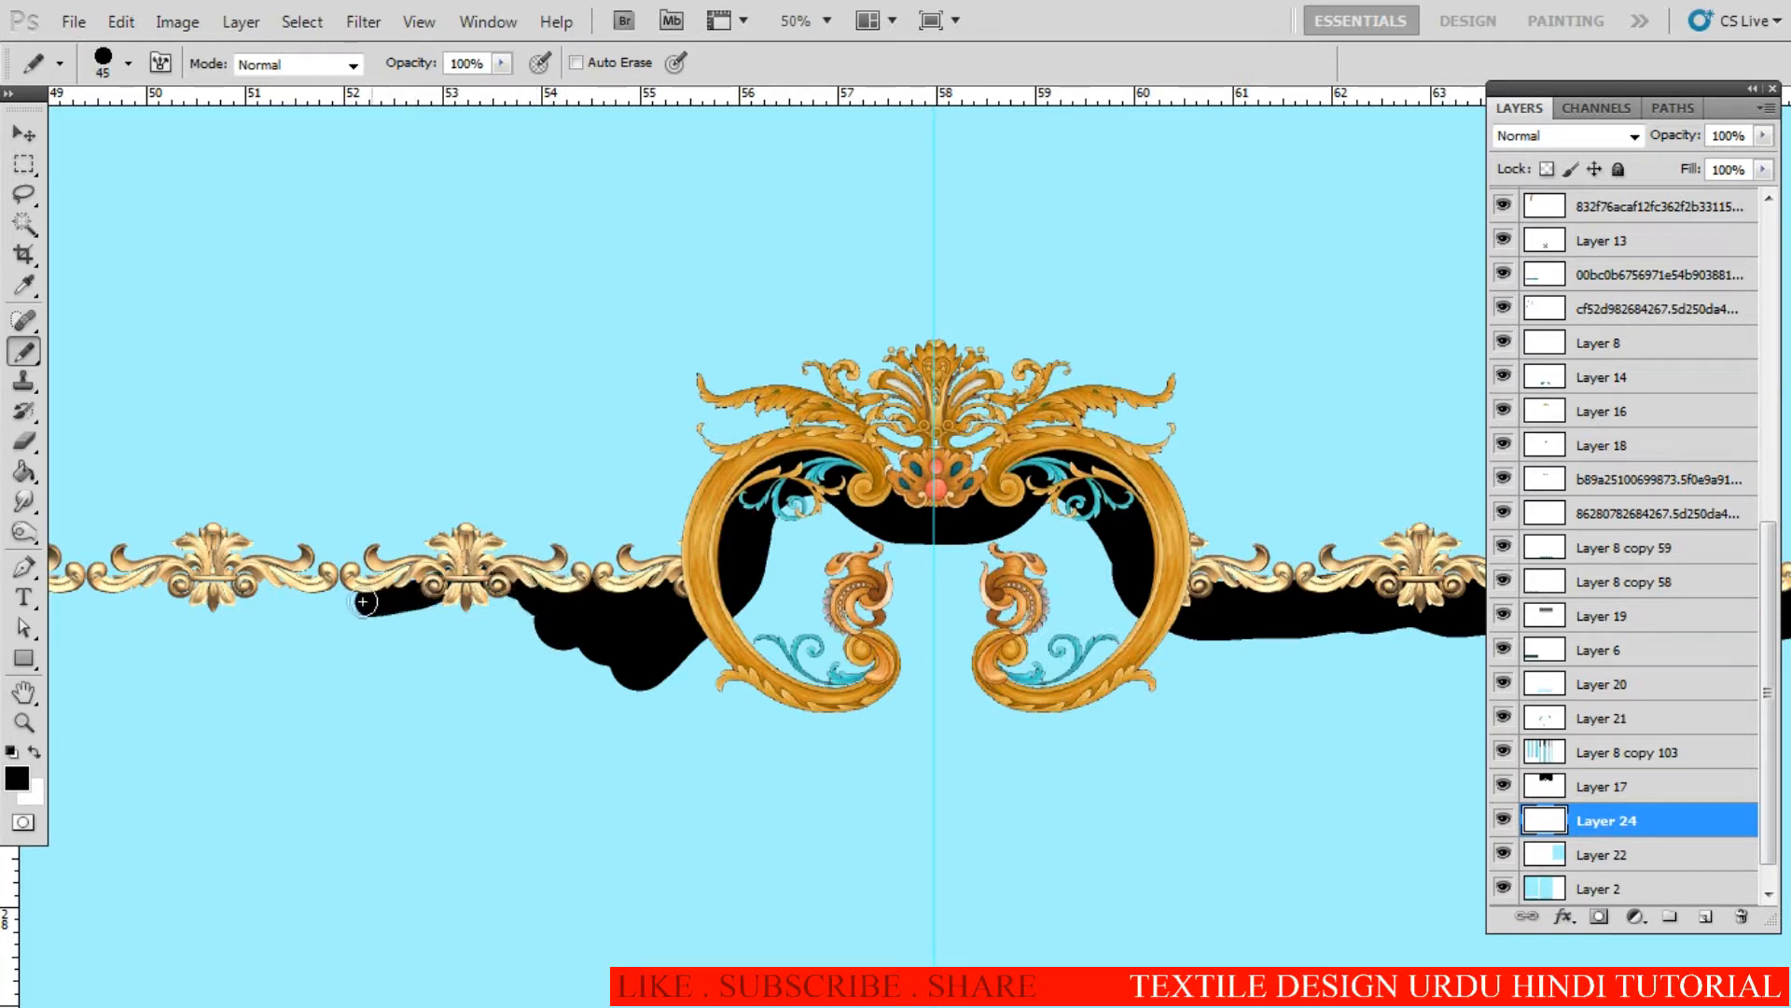
mouse_move(317, 615)
mouse_down()
mouse_move(548, 554)
mouse_move(489, 529)
mouse_move(349, 537)
mouse_move(388, 576)
mouse_move(405, 183)
mouse_up()
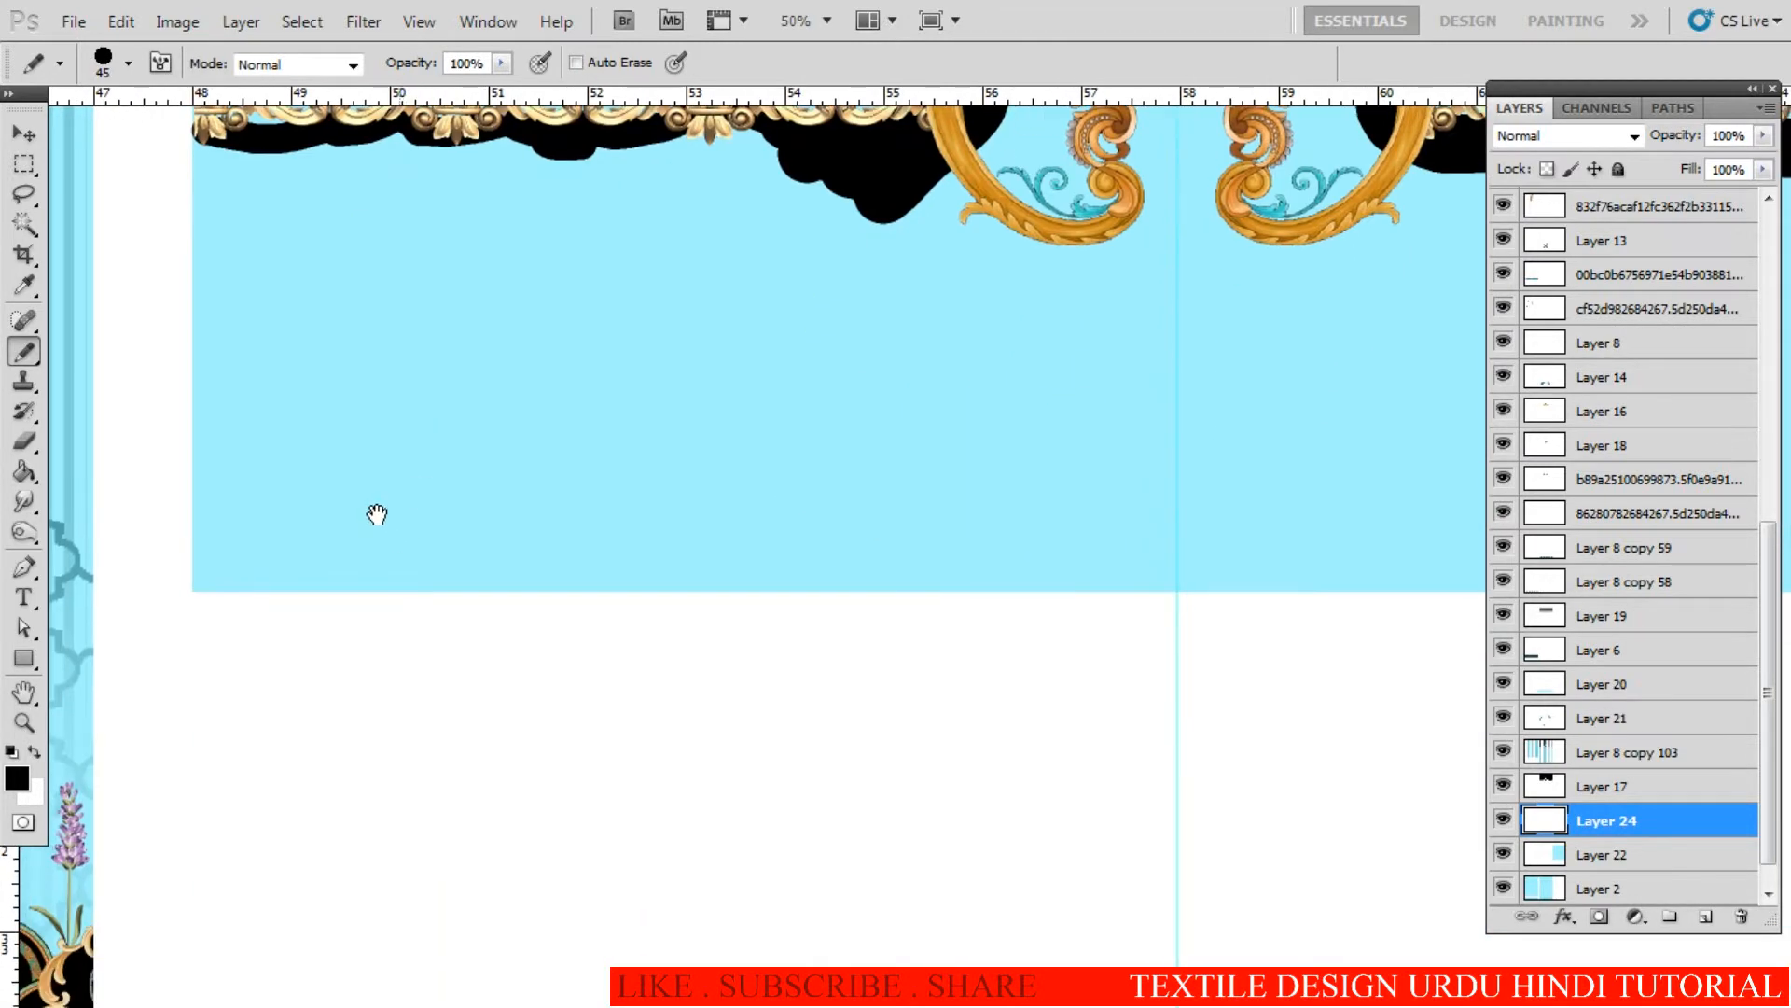
Step: Close the outline with straight black lines along the panel's left and bottom edges and fill the enclosed area with black
shift+click(204, 571)
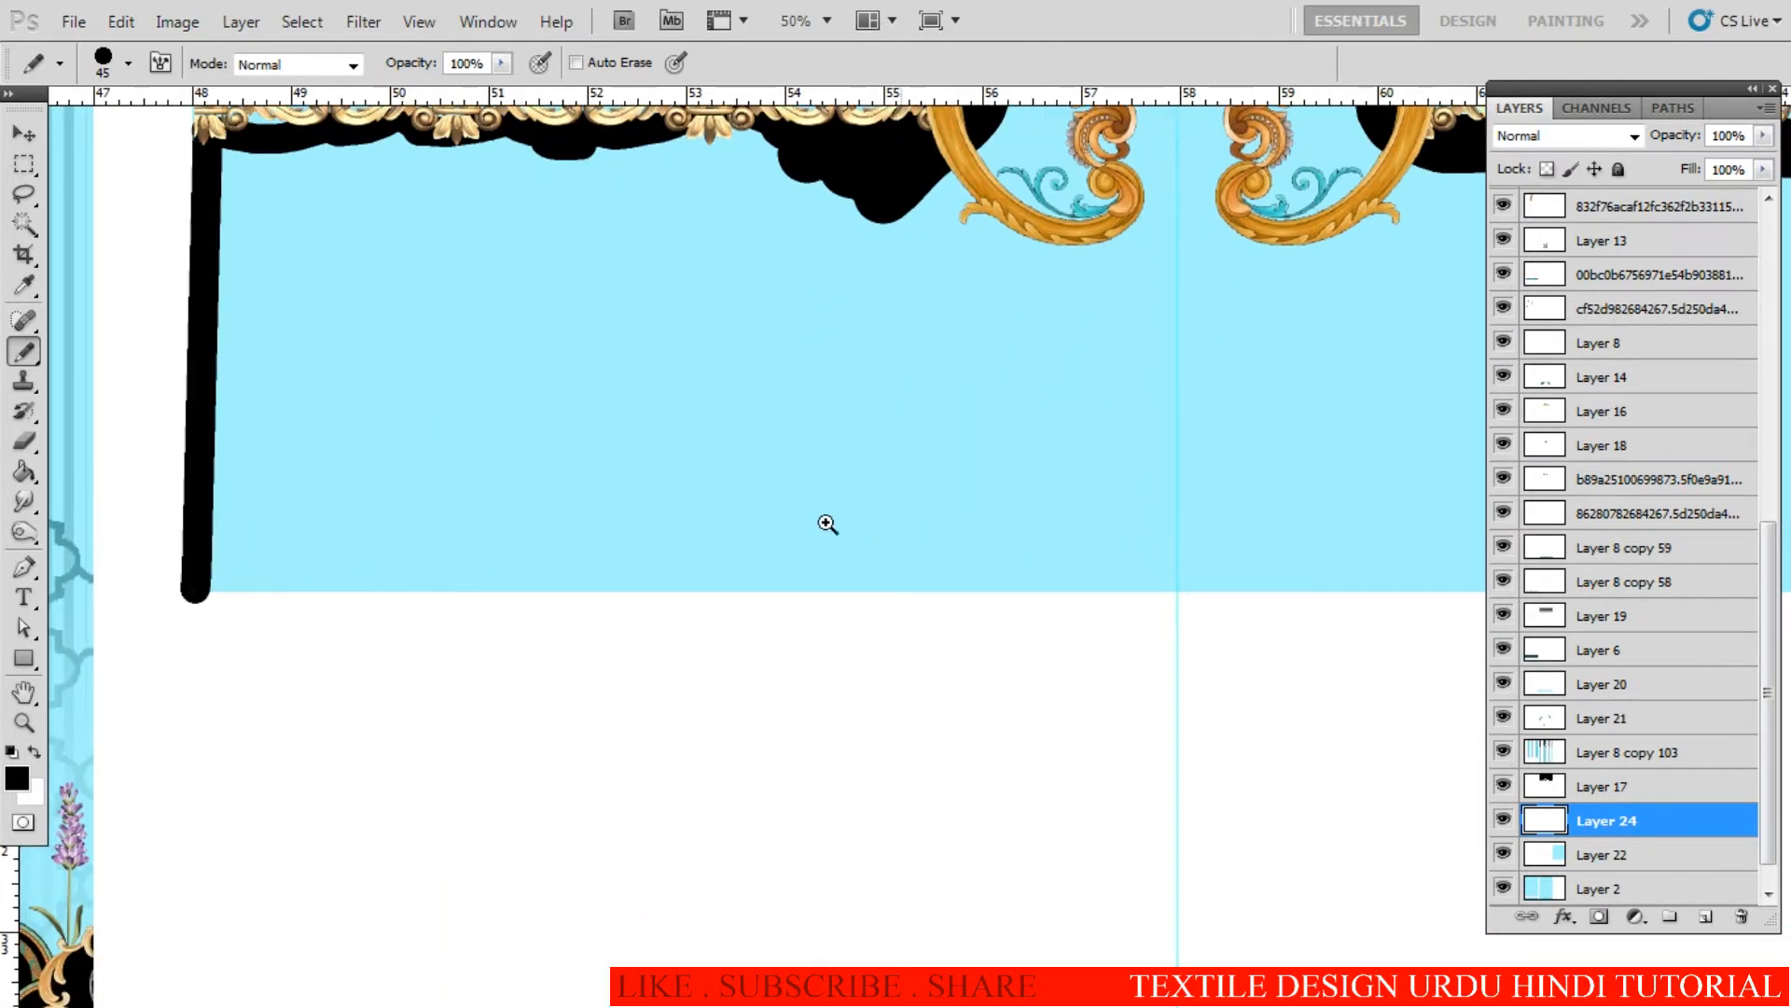
drag(827, 525, 704, 547)
shift+click(1099, 576)
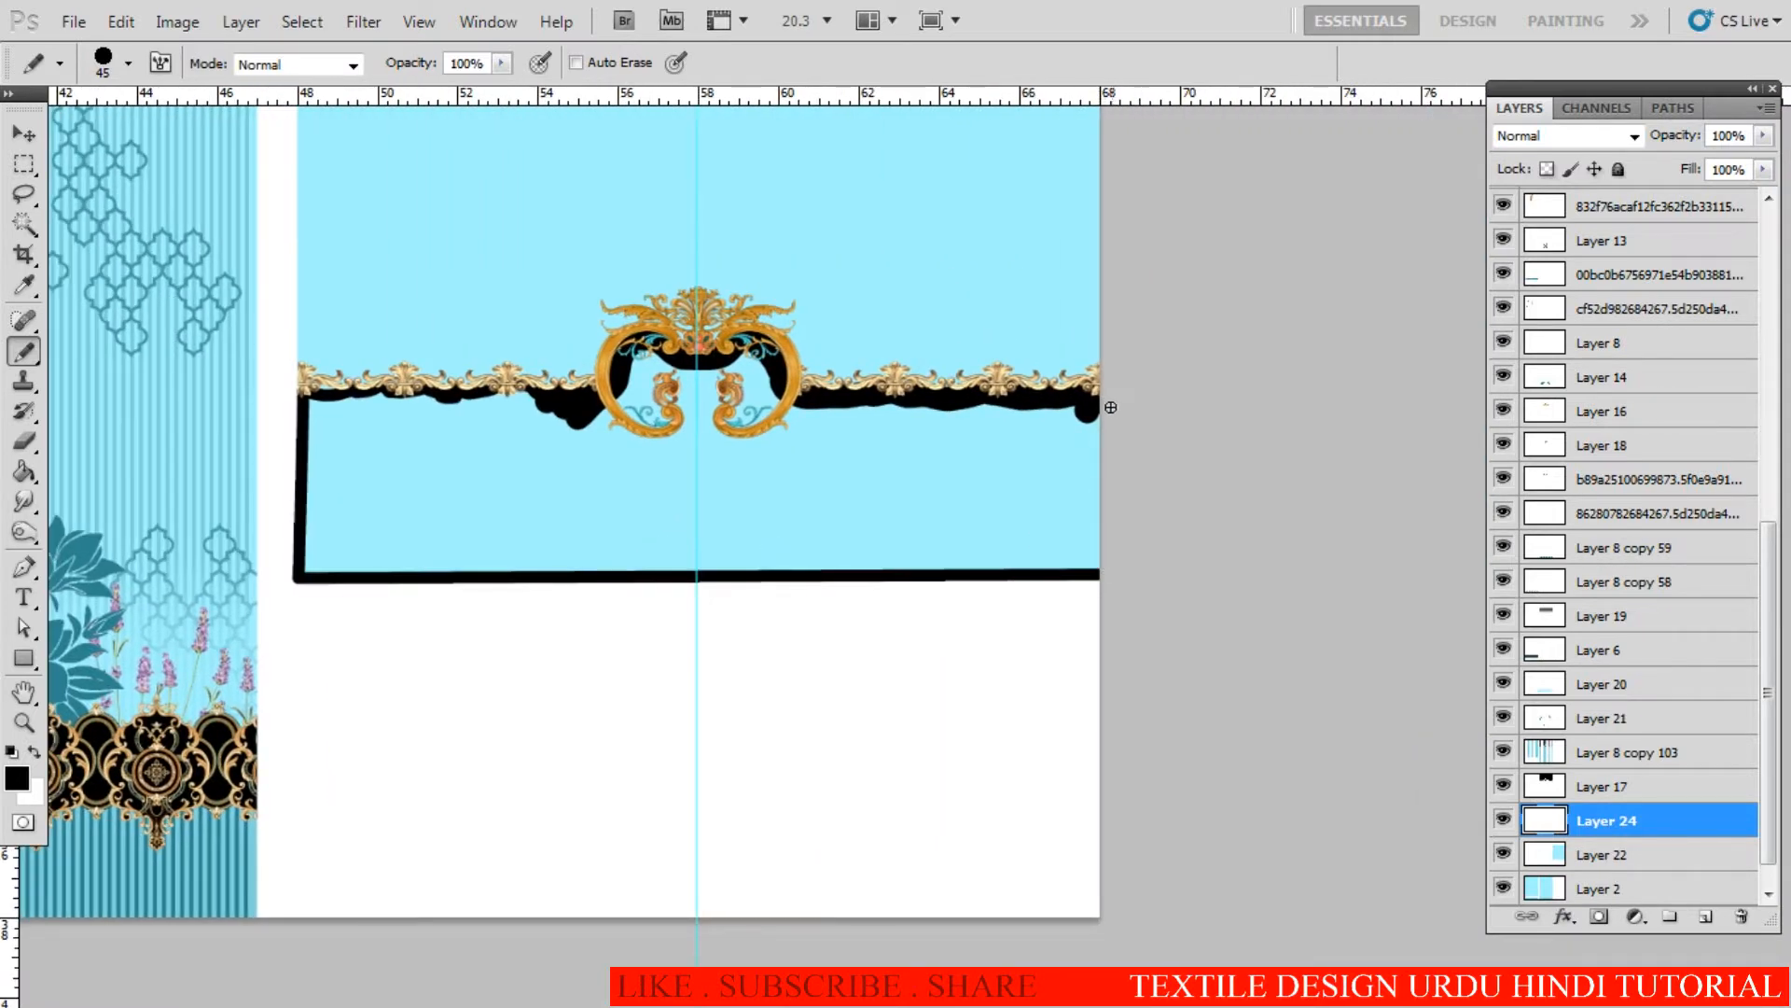
key(g)
click(777, 529)
Step: Delete the black fill that extends past the light blue panel's left edge and clear the selection
drag(231, 450, 512, 532)
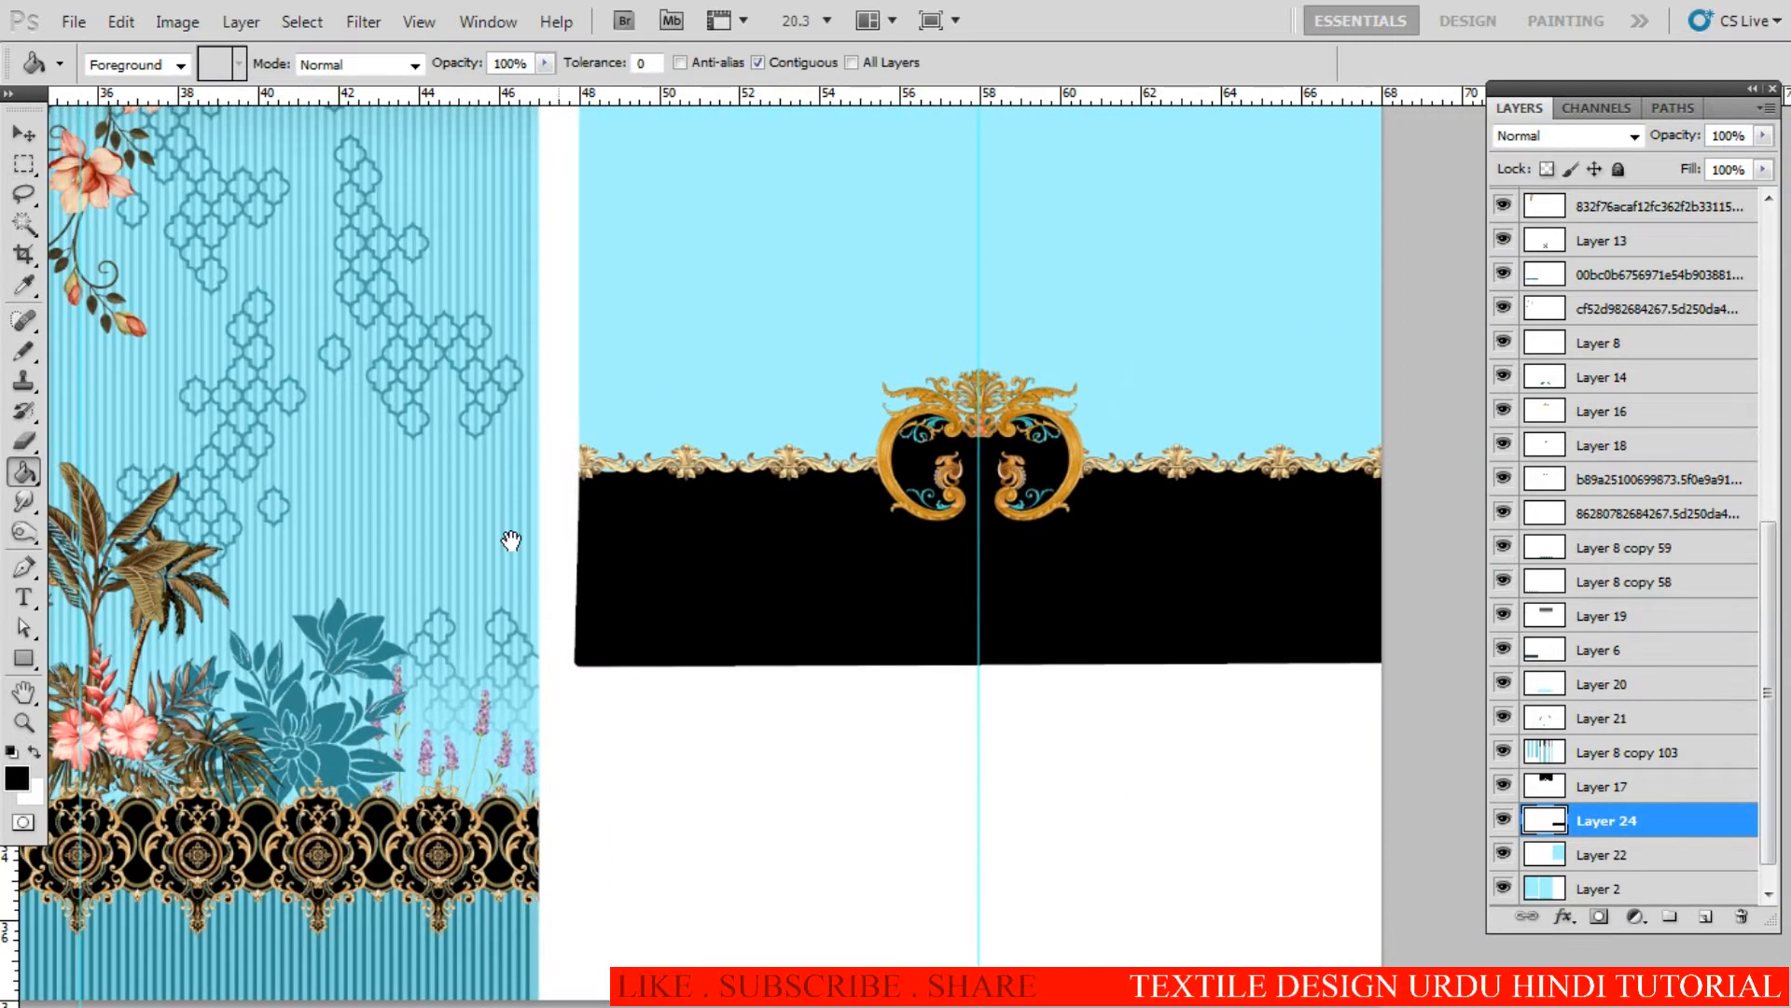
key(m)
scroll(584, 517, up, 4)
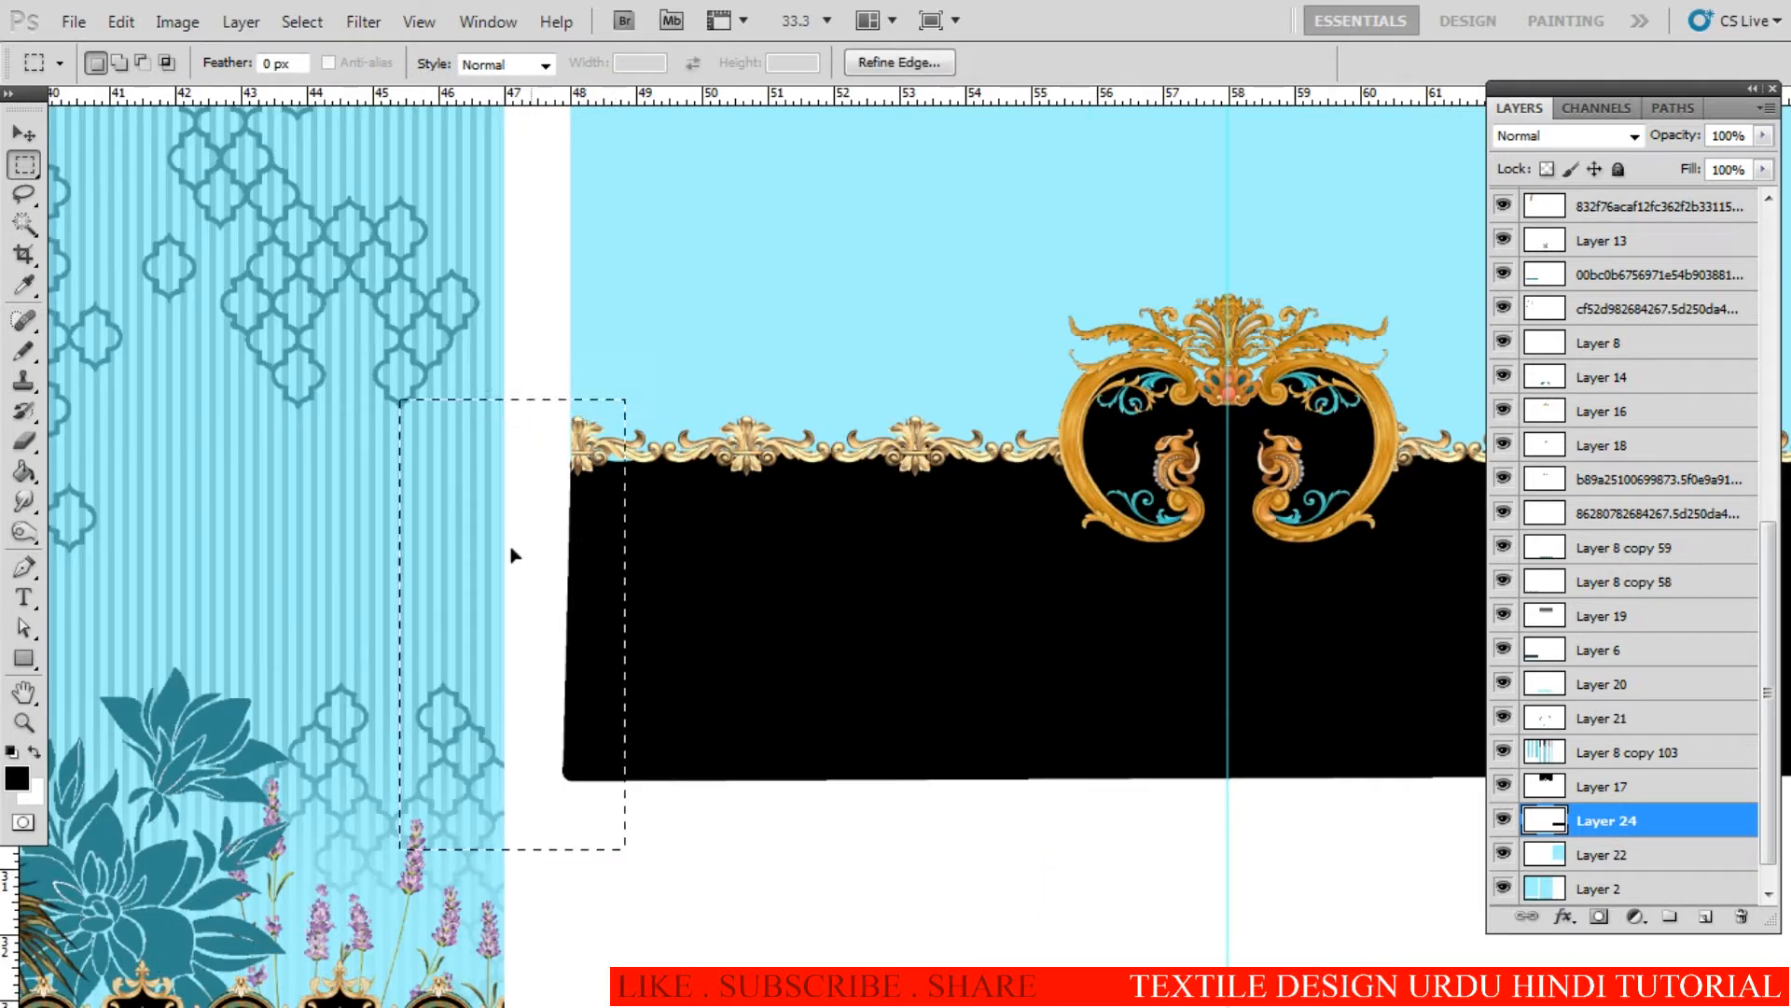
key(shift+Left)
key(shift+Left)
key(shift+Down)
key(shift+Down)
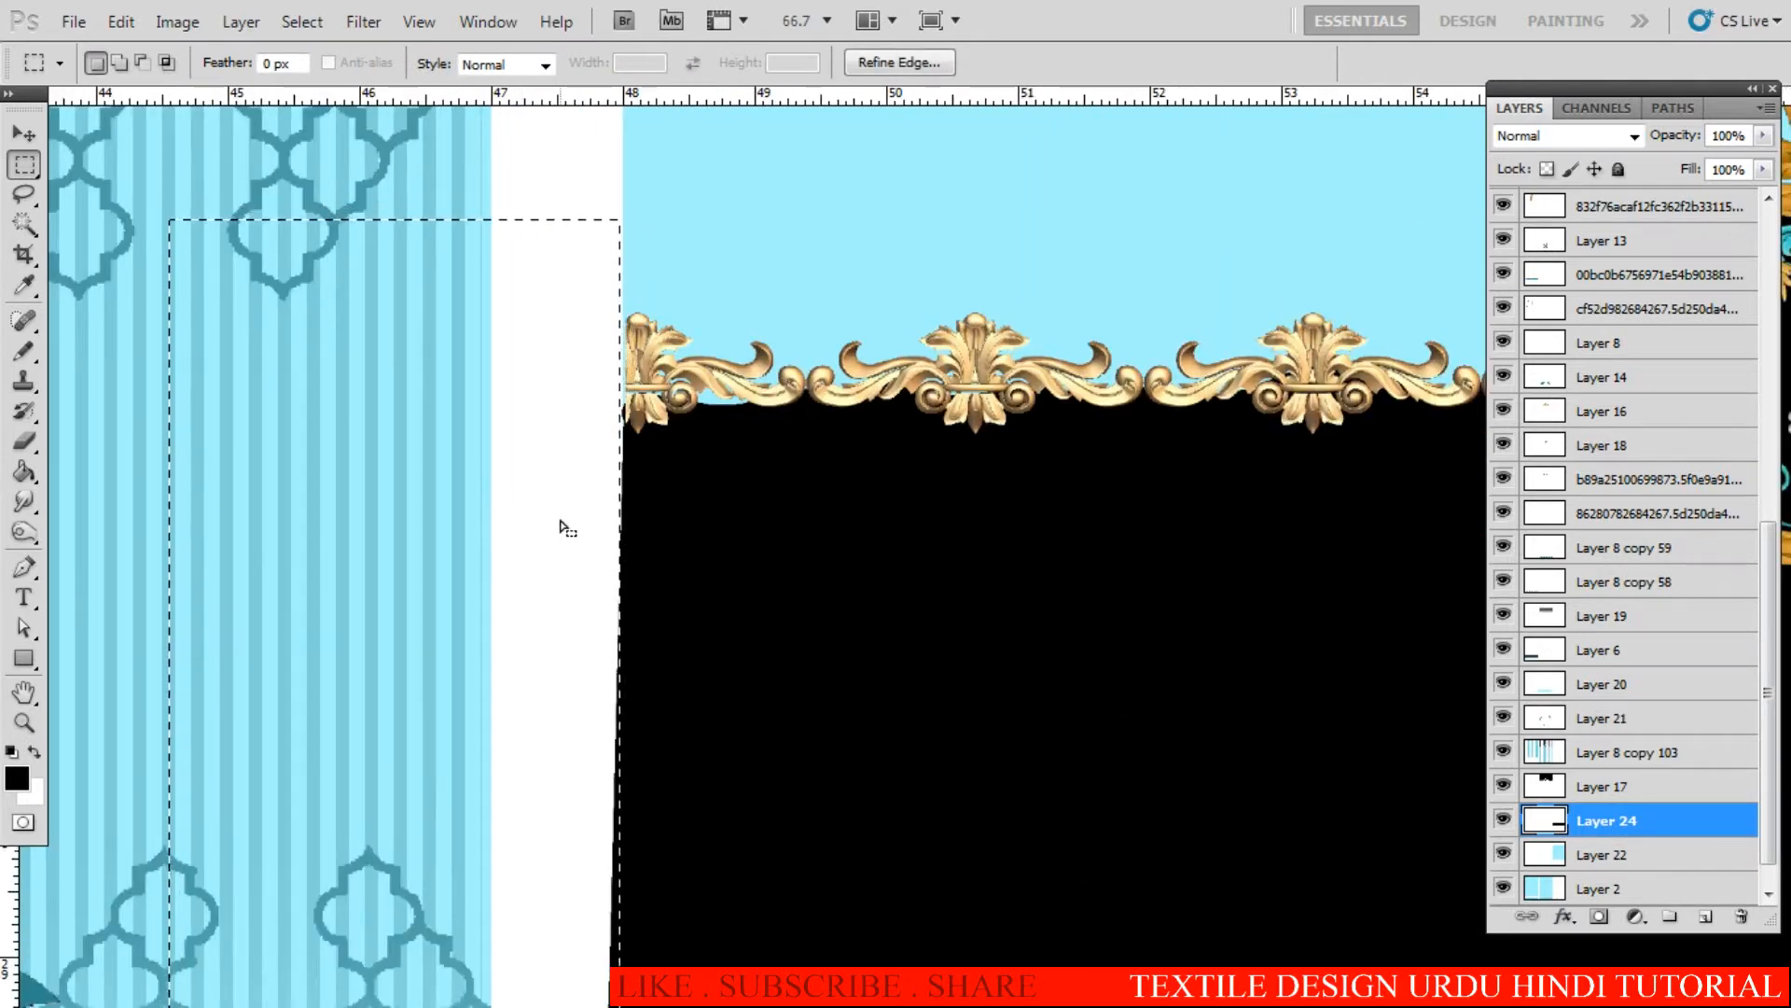
key(Delete)
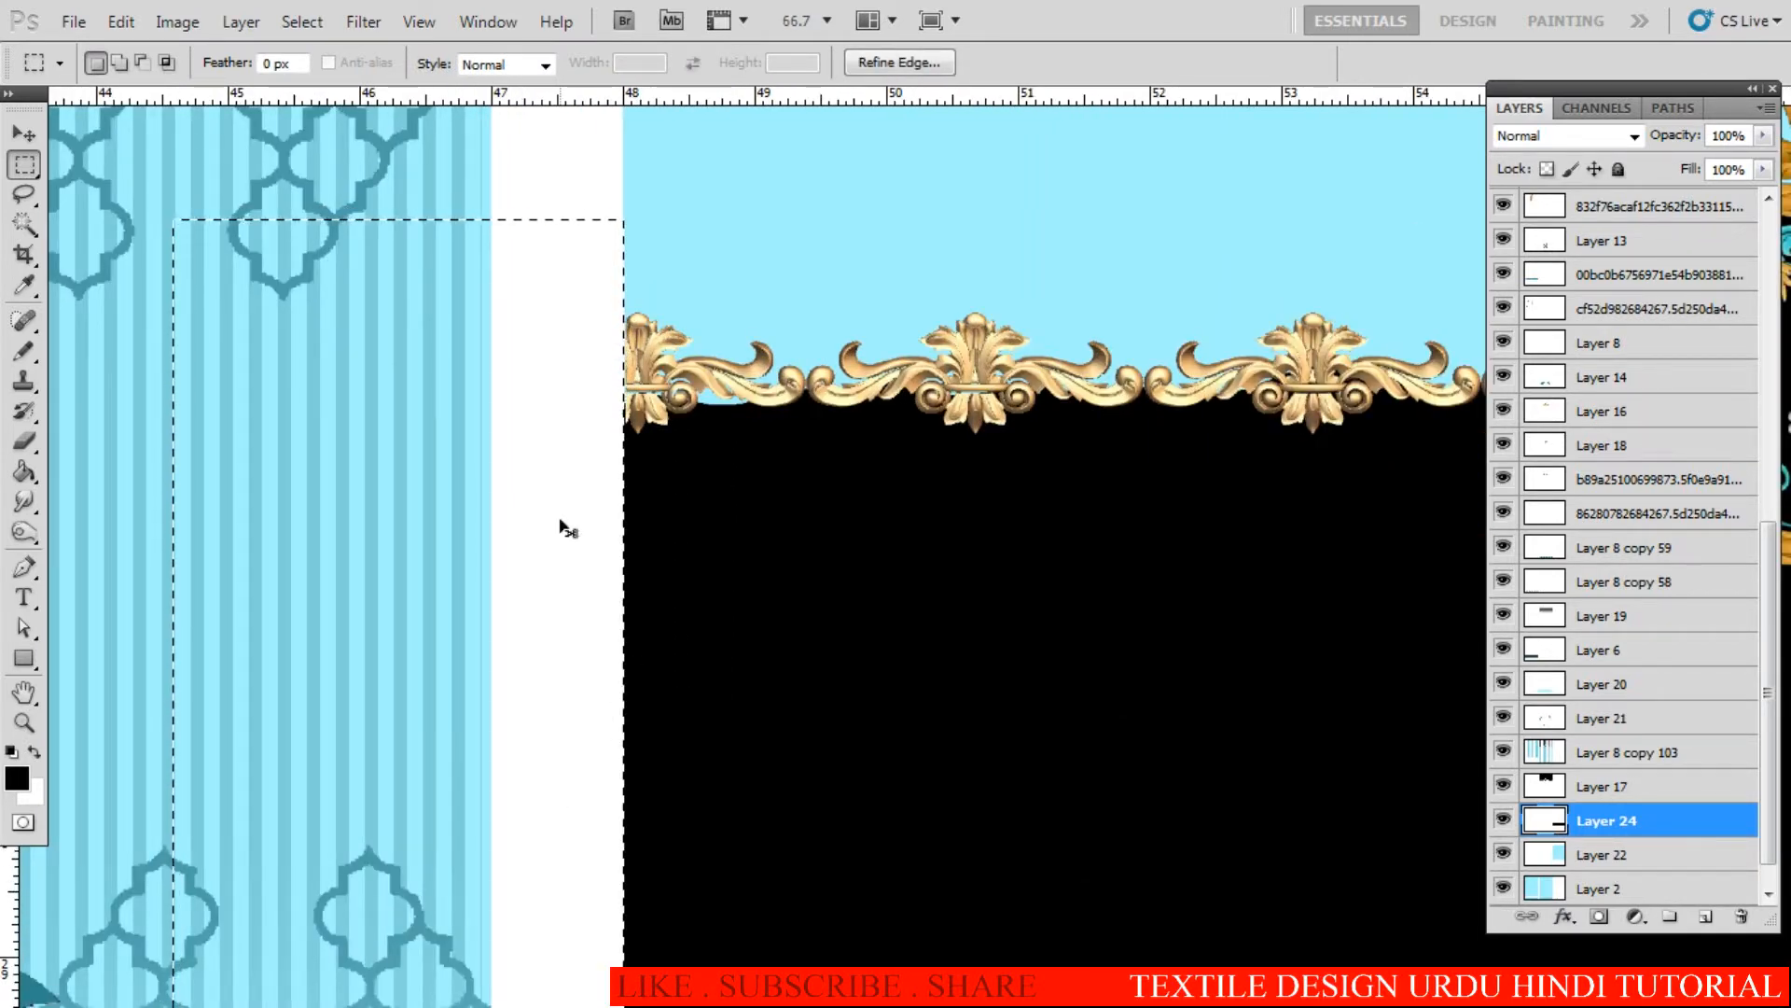
key(ctrl+d)
Step: Cover the small light blue gap under the left end of the gold border strip with the black pencil
key(b)
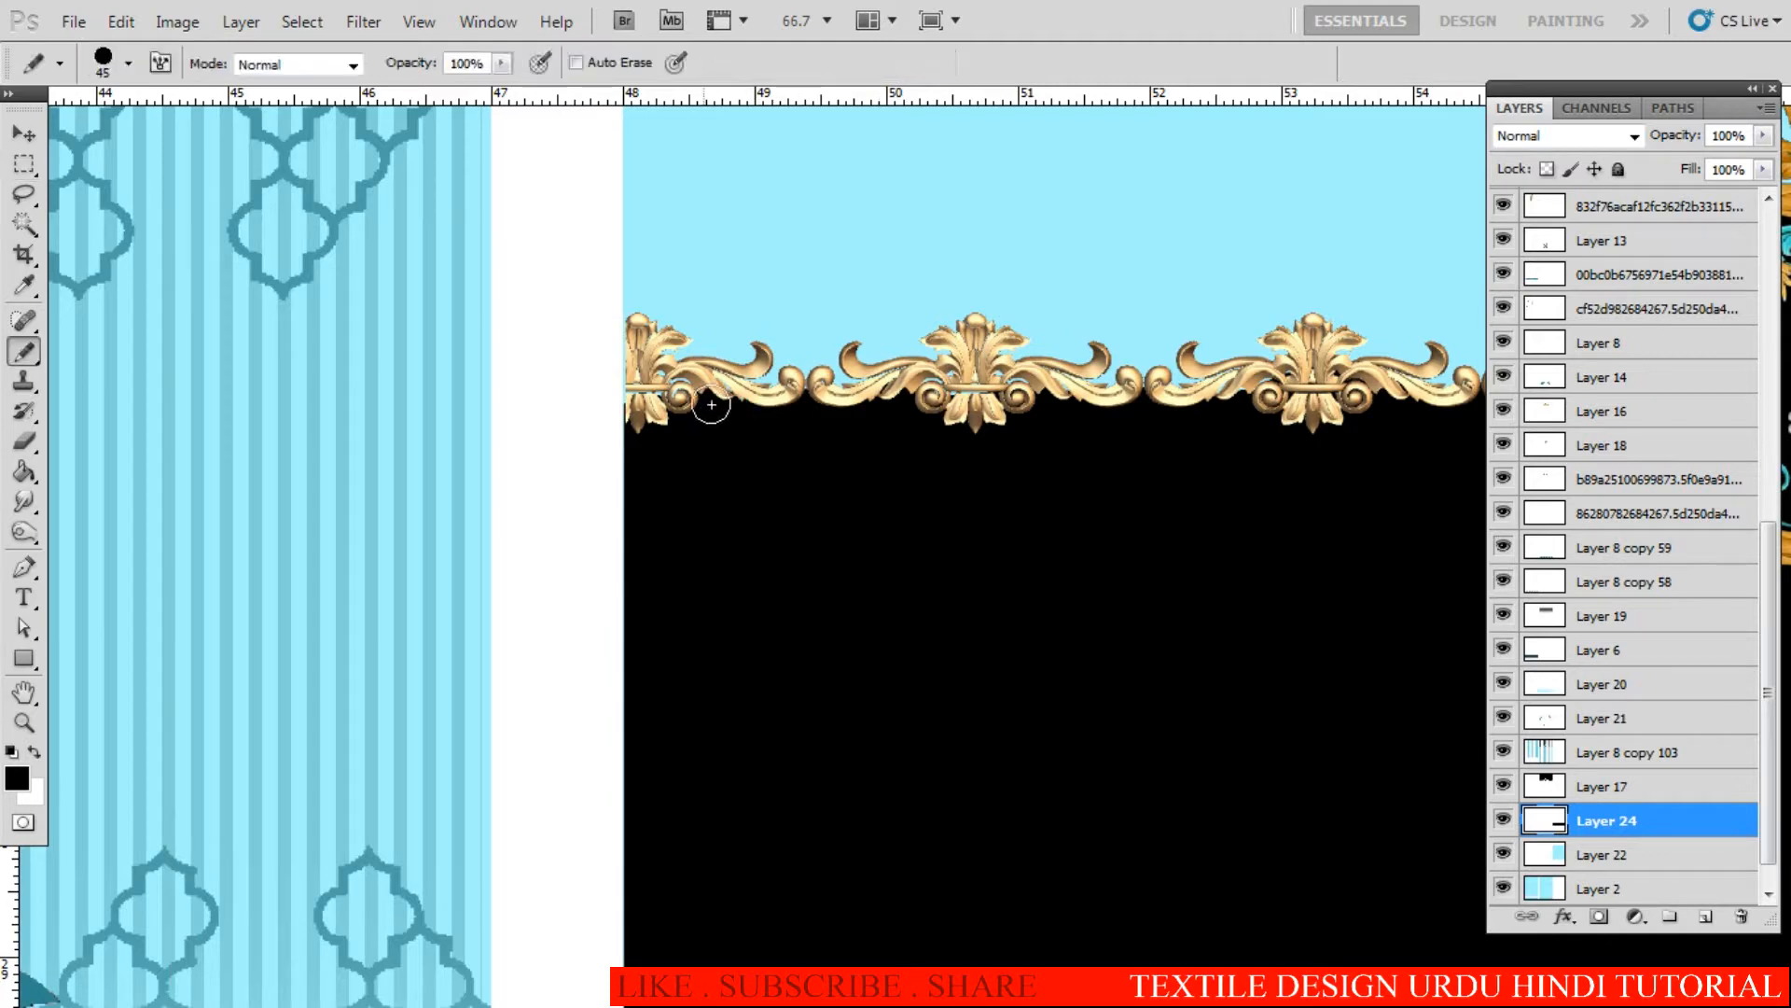
scroll(1067, 511, down, 3)
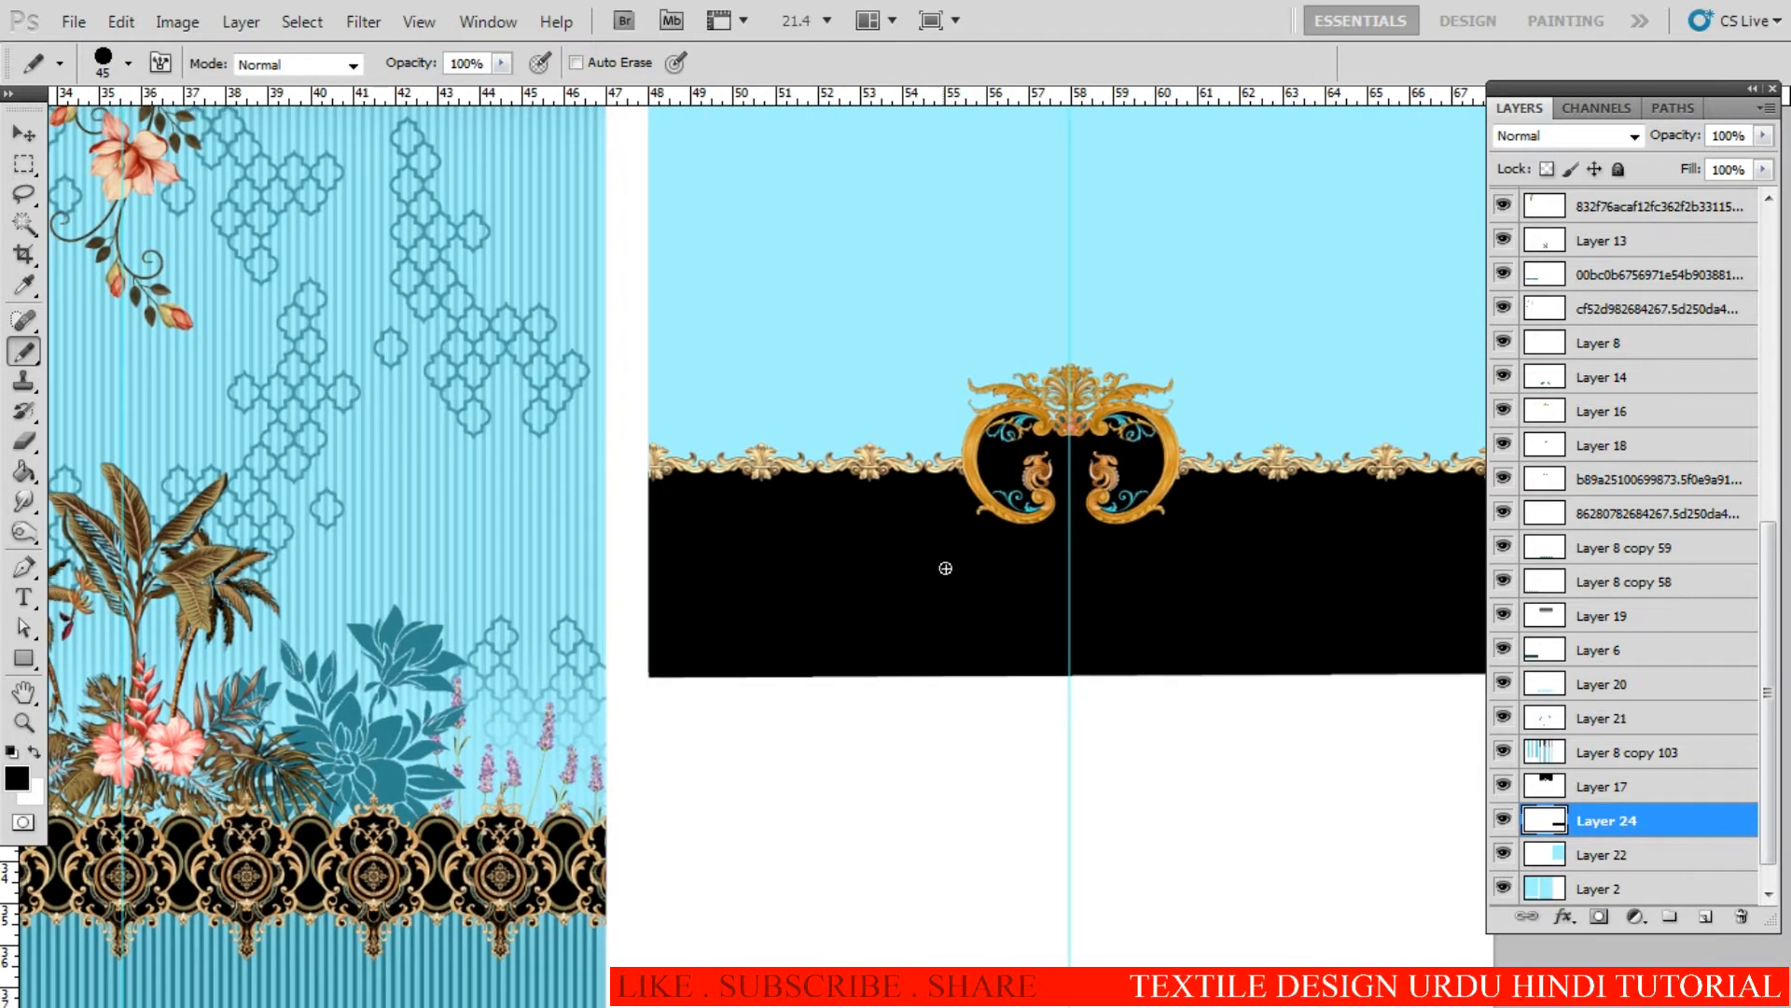
scroll(904, 588, down, 3)
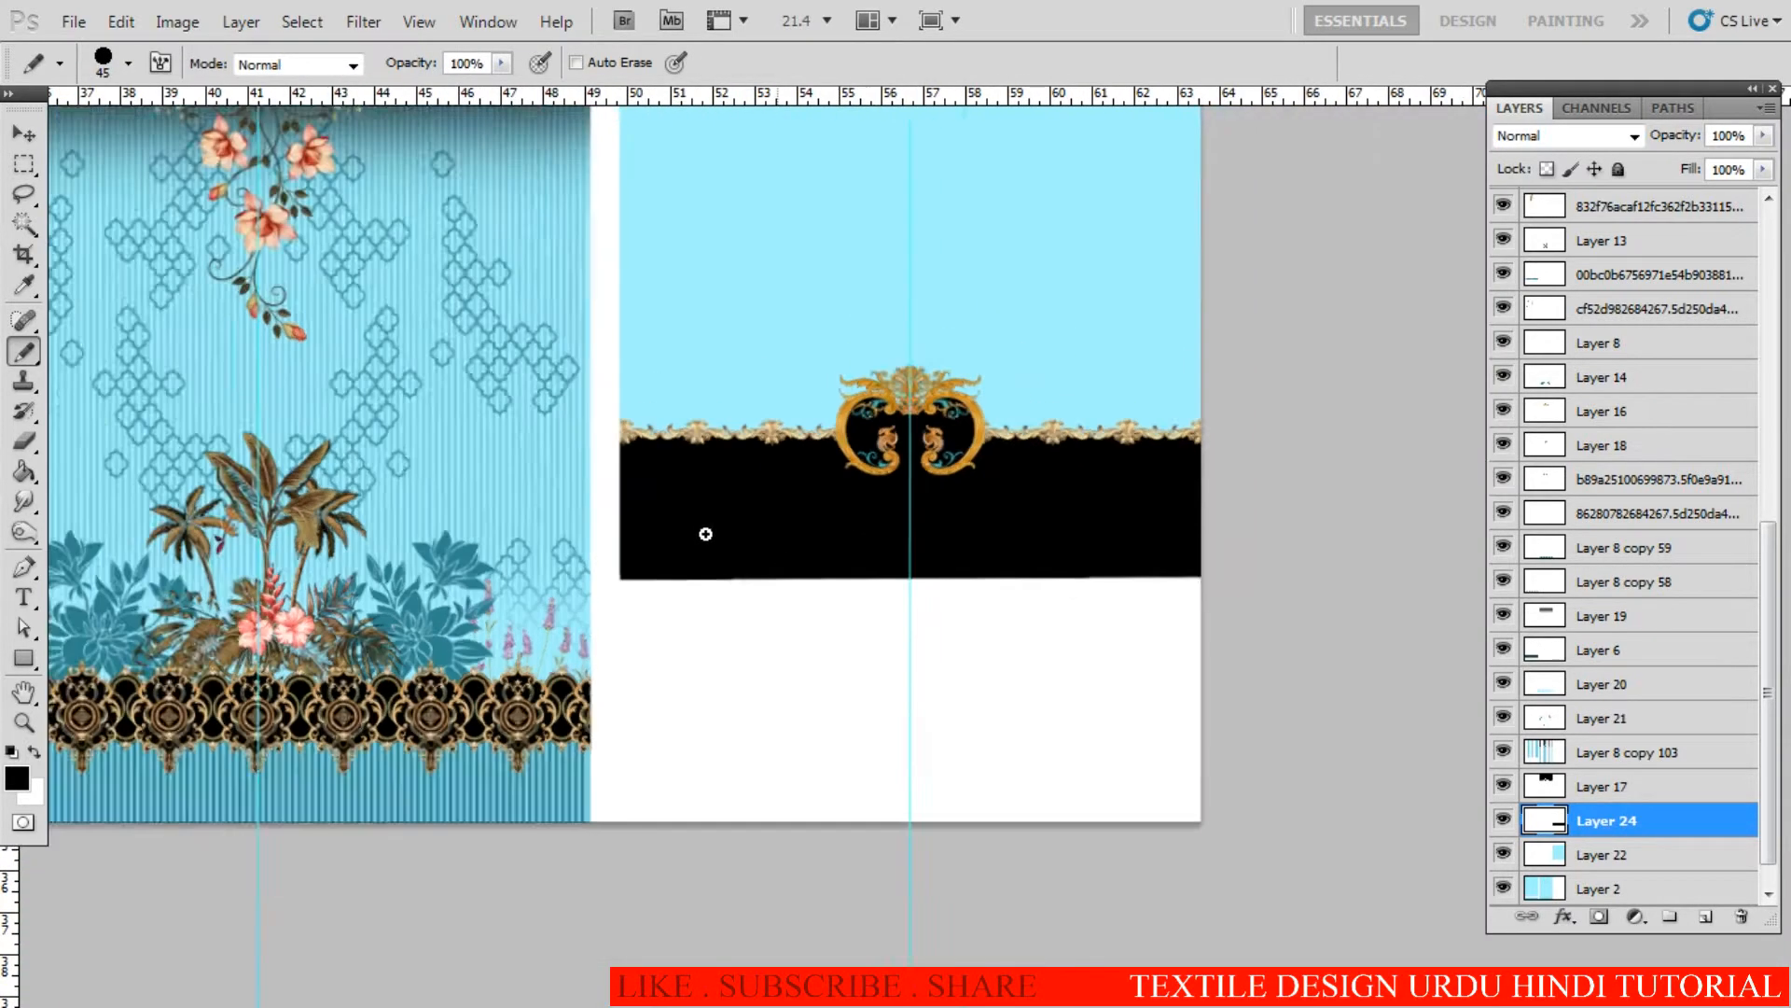
Step: Select Layer 19 at the black striped area of the middle panel and copy a rectangular part of it to a new layer
drag(704, 532, 719, 619)
scroll(746, 467, up, 4)
key(v)
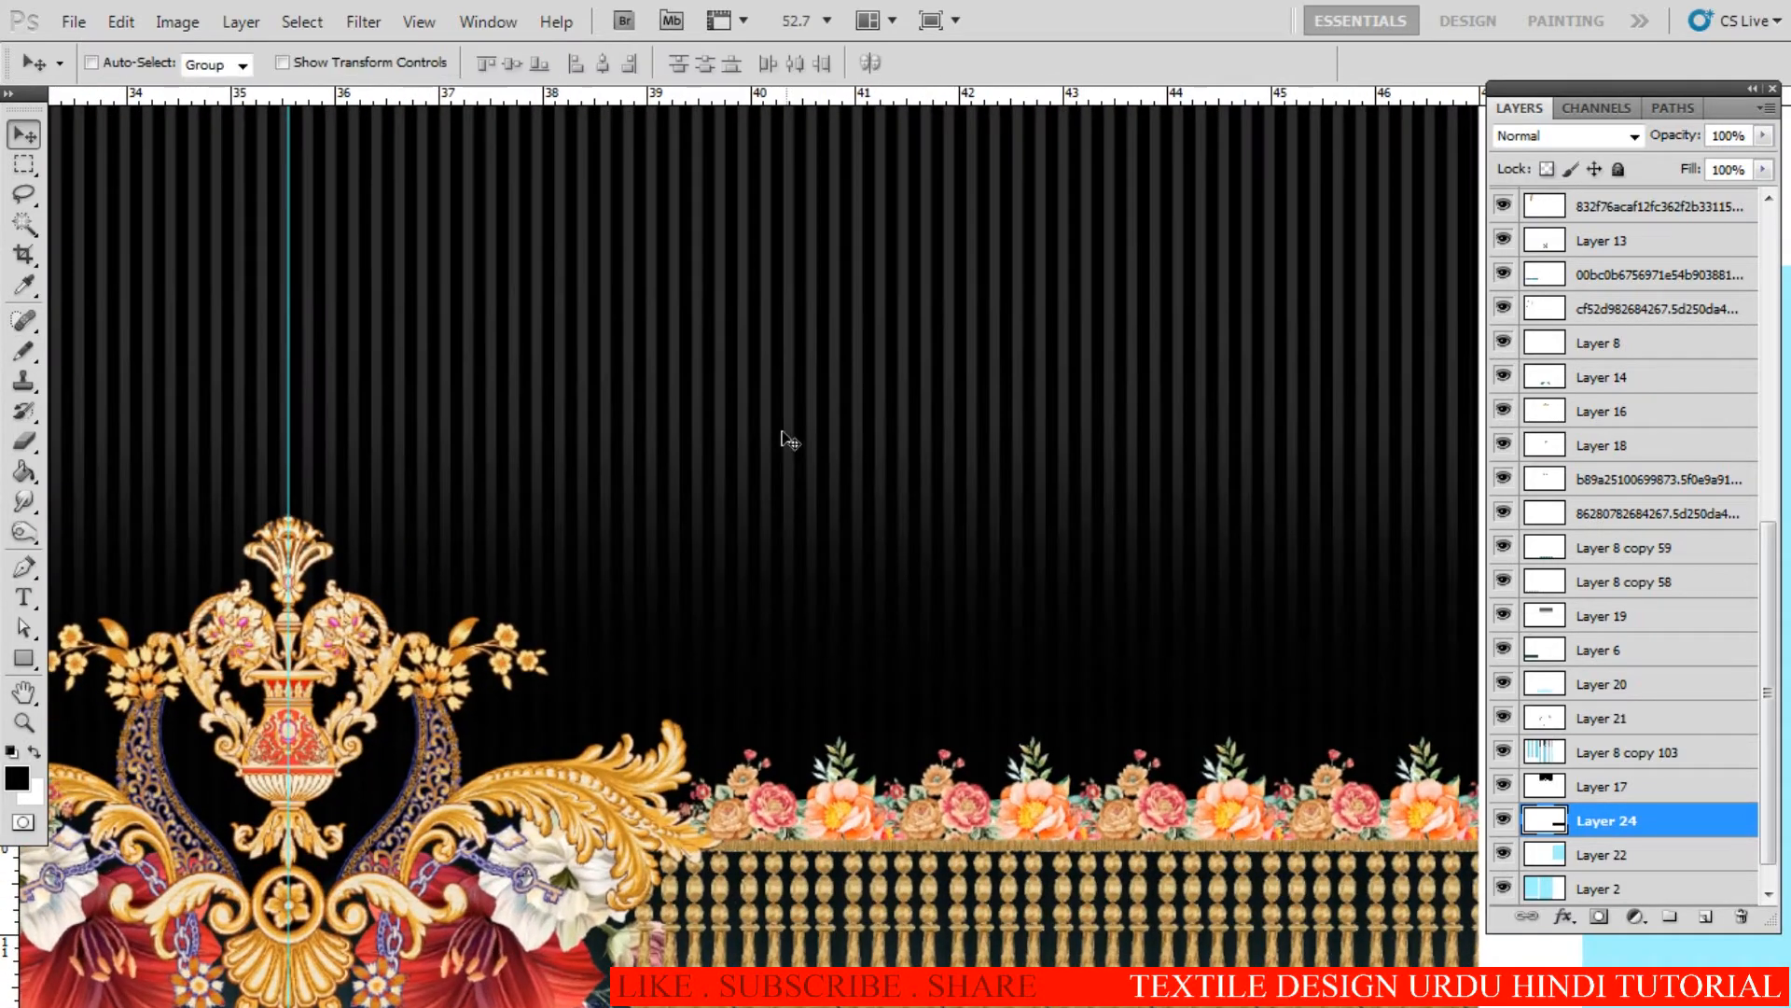
right_click(777, 419)
click(803, 431)
scroll(700, 448, down, 3)
key(m)
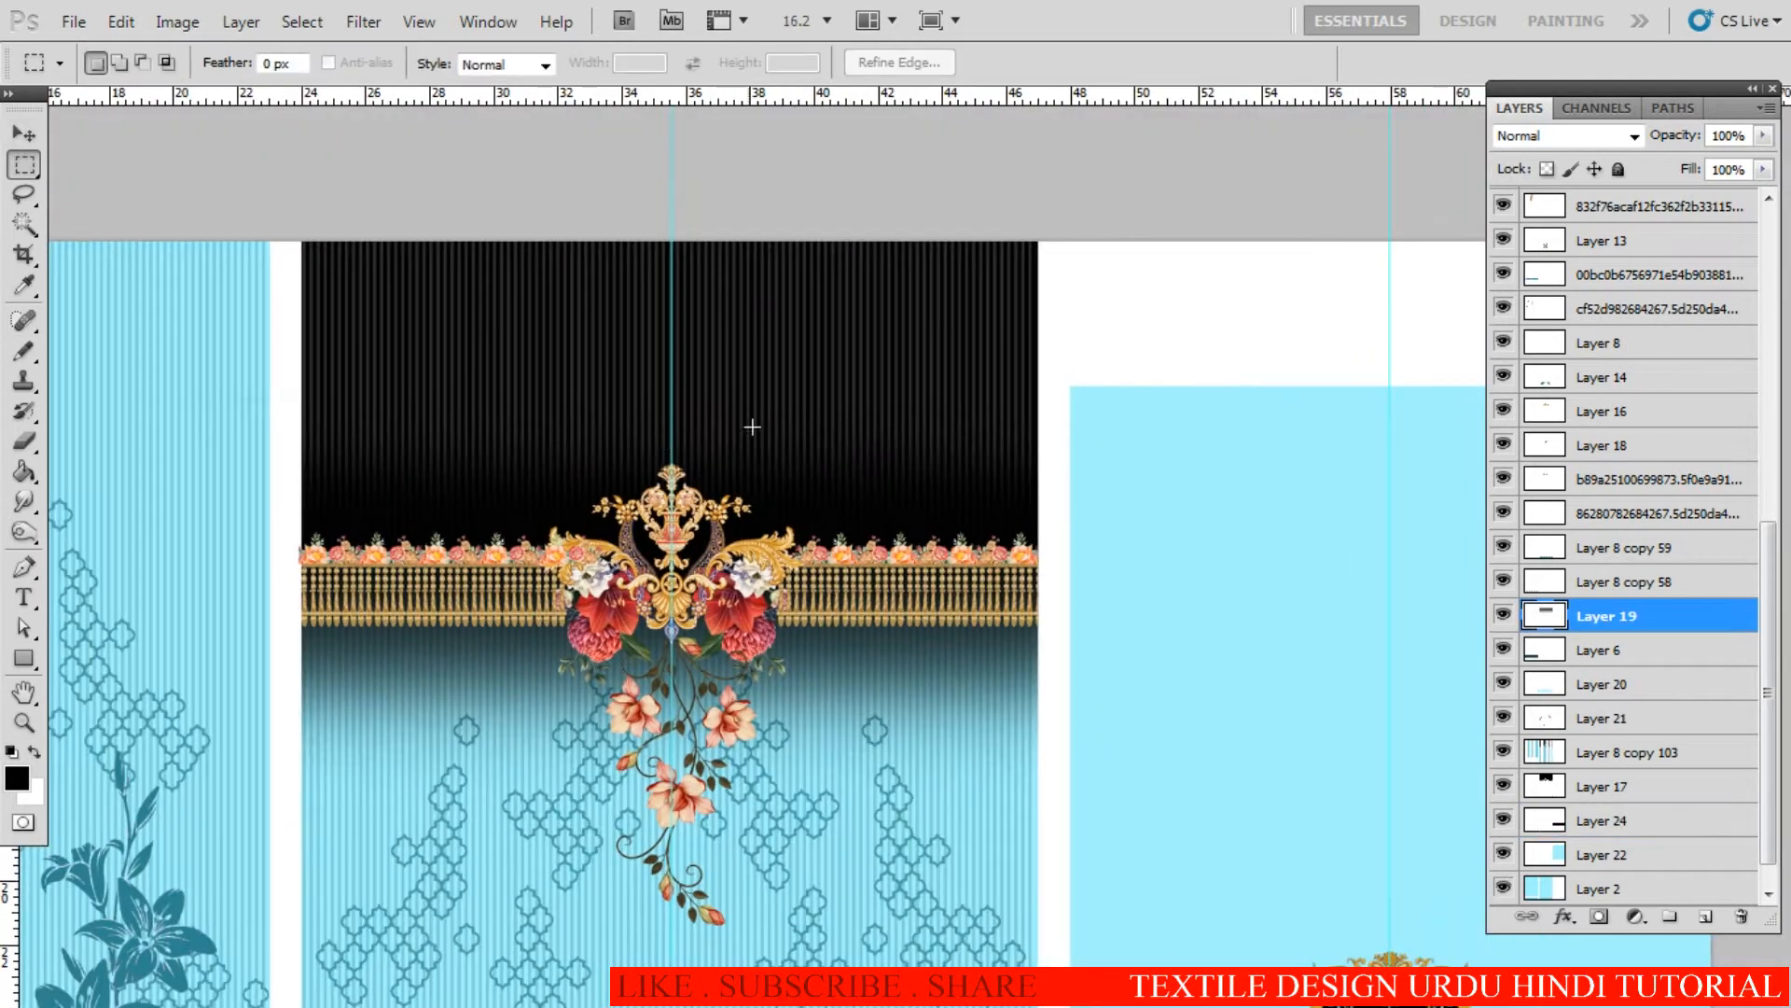
drag(835, 424, 940, 468)
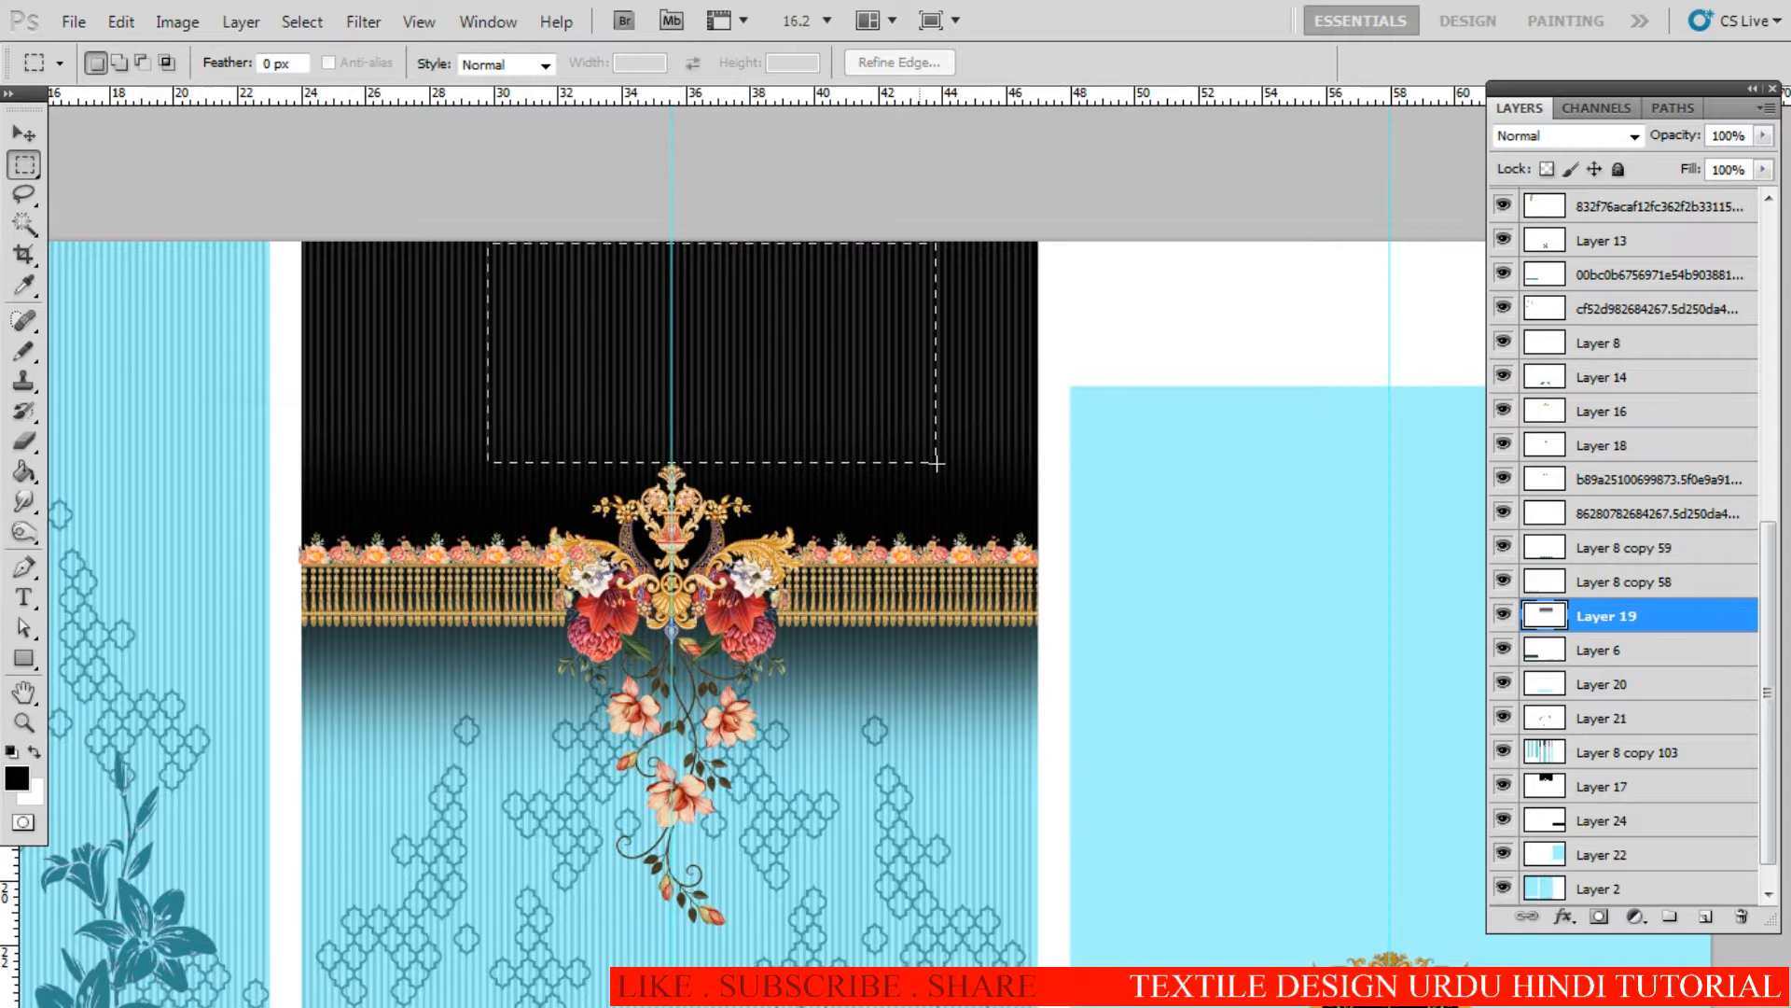
click(1079, 579)
scroll(977, 507, down, 1)
drag(839, 378, 434, 186)
drag(304, 152, 884, 320)
key(ctrl+j)
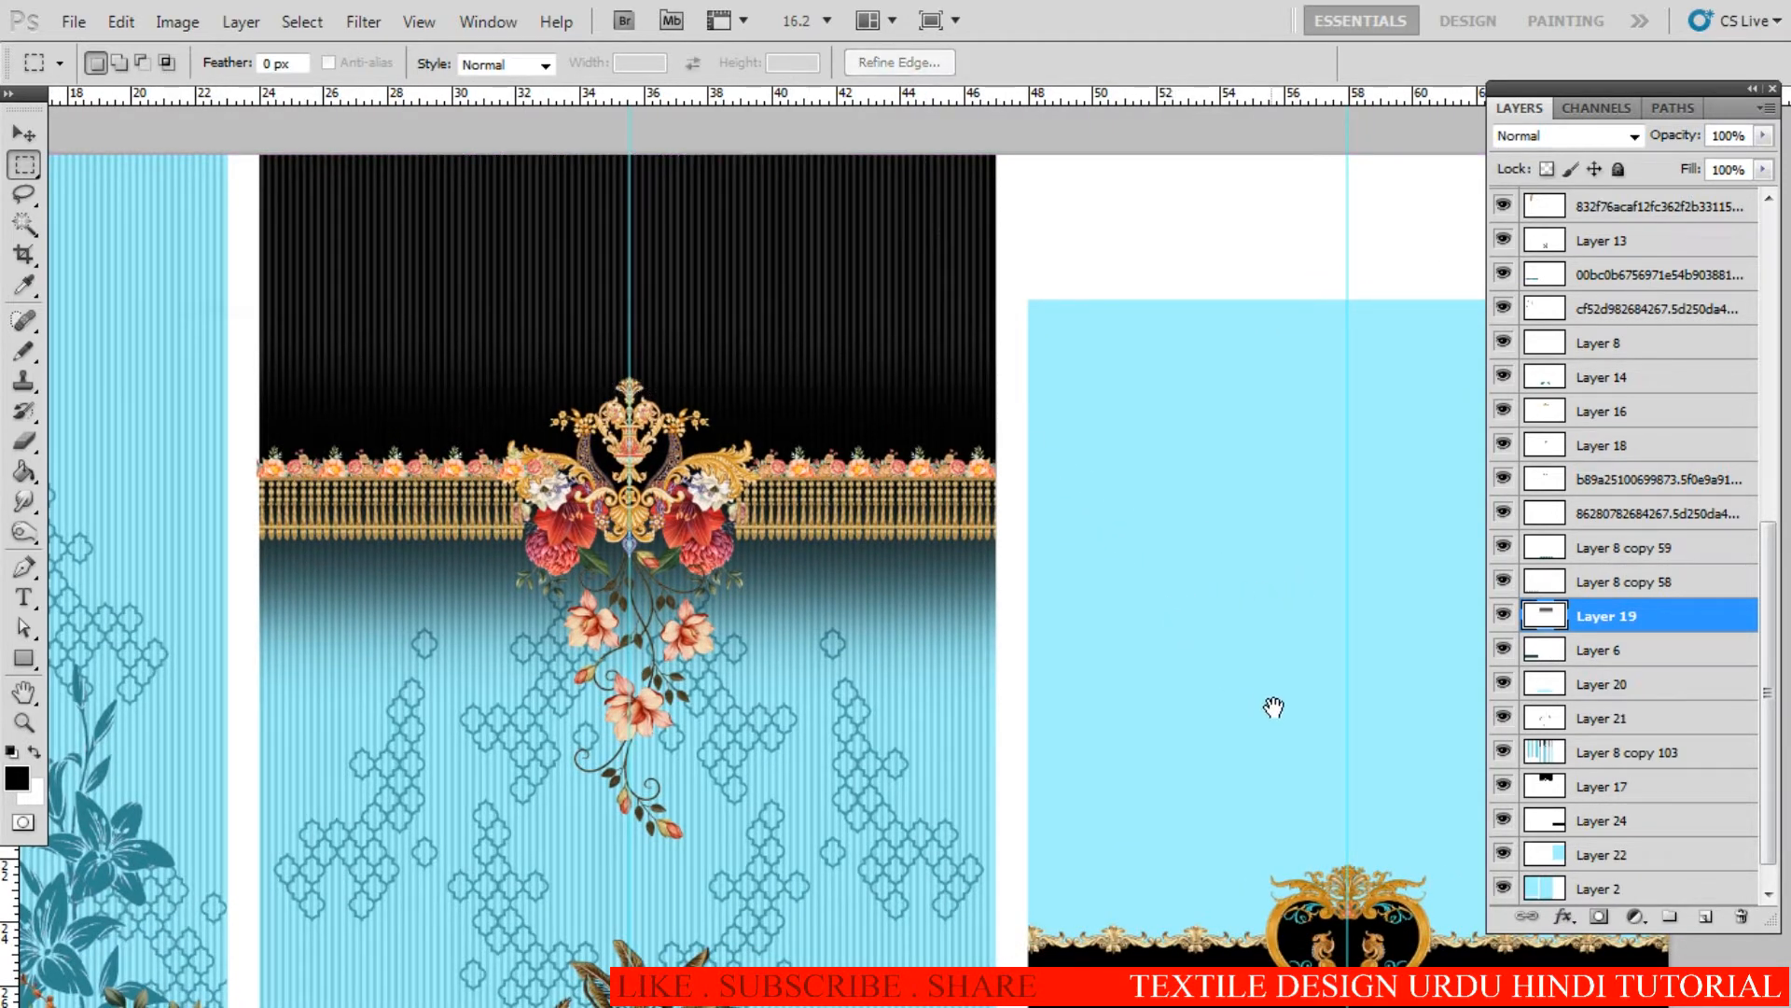
Step: Move the copied piece across to the black band beneath the gold border strip
scroll(1271, 712, down, 8)
scroll(1104, 572, right, 8)
key(v)
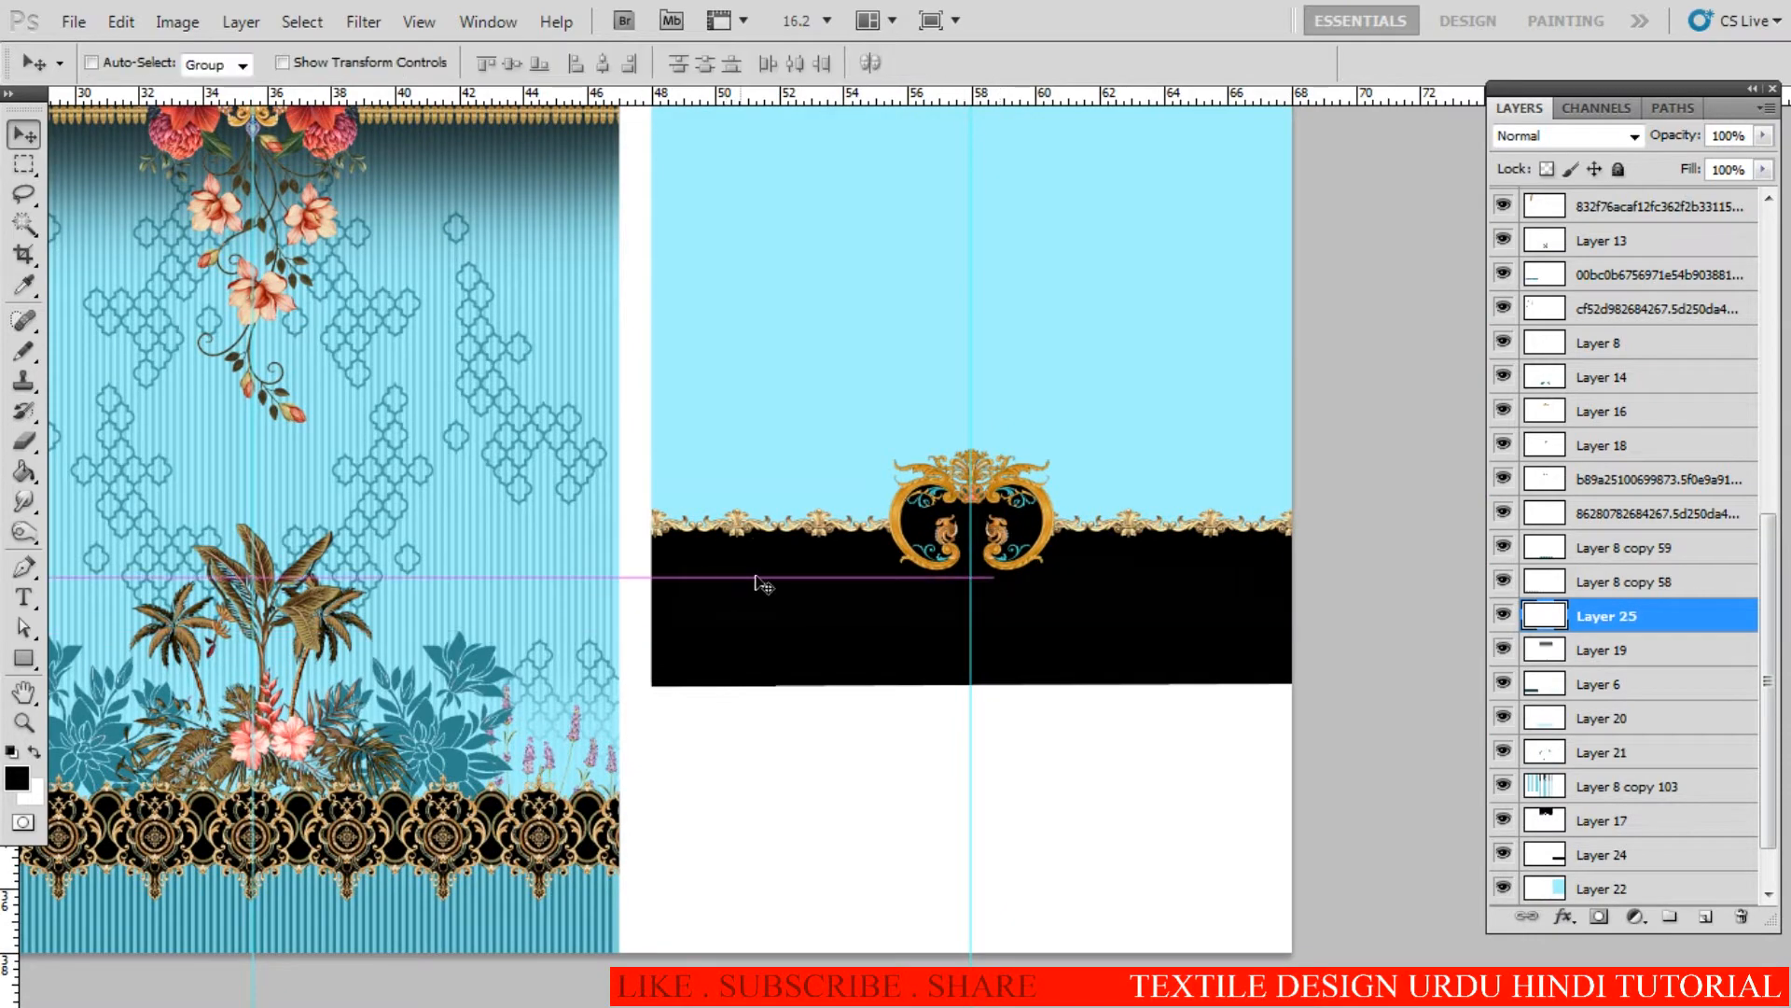
drag(435, 220, 837, 612)
Step: Select Layer 8 copy 103 at the middle panel's black striped area and copy a wide rectangular block of its stripes
scroll(838, 612, up, 3)
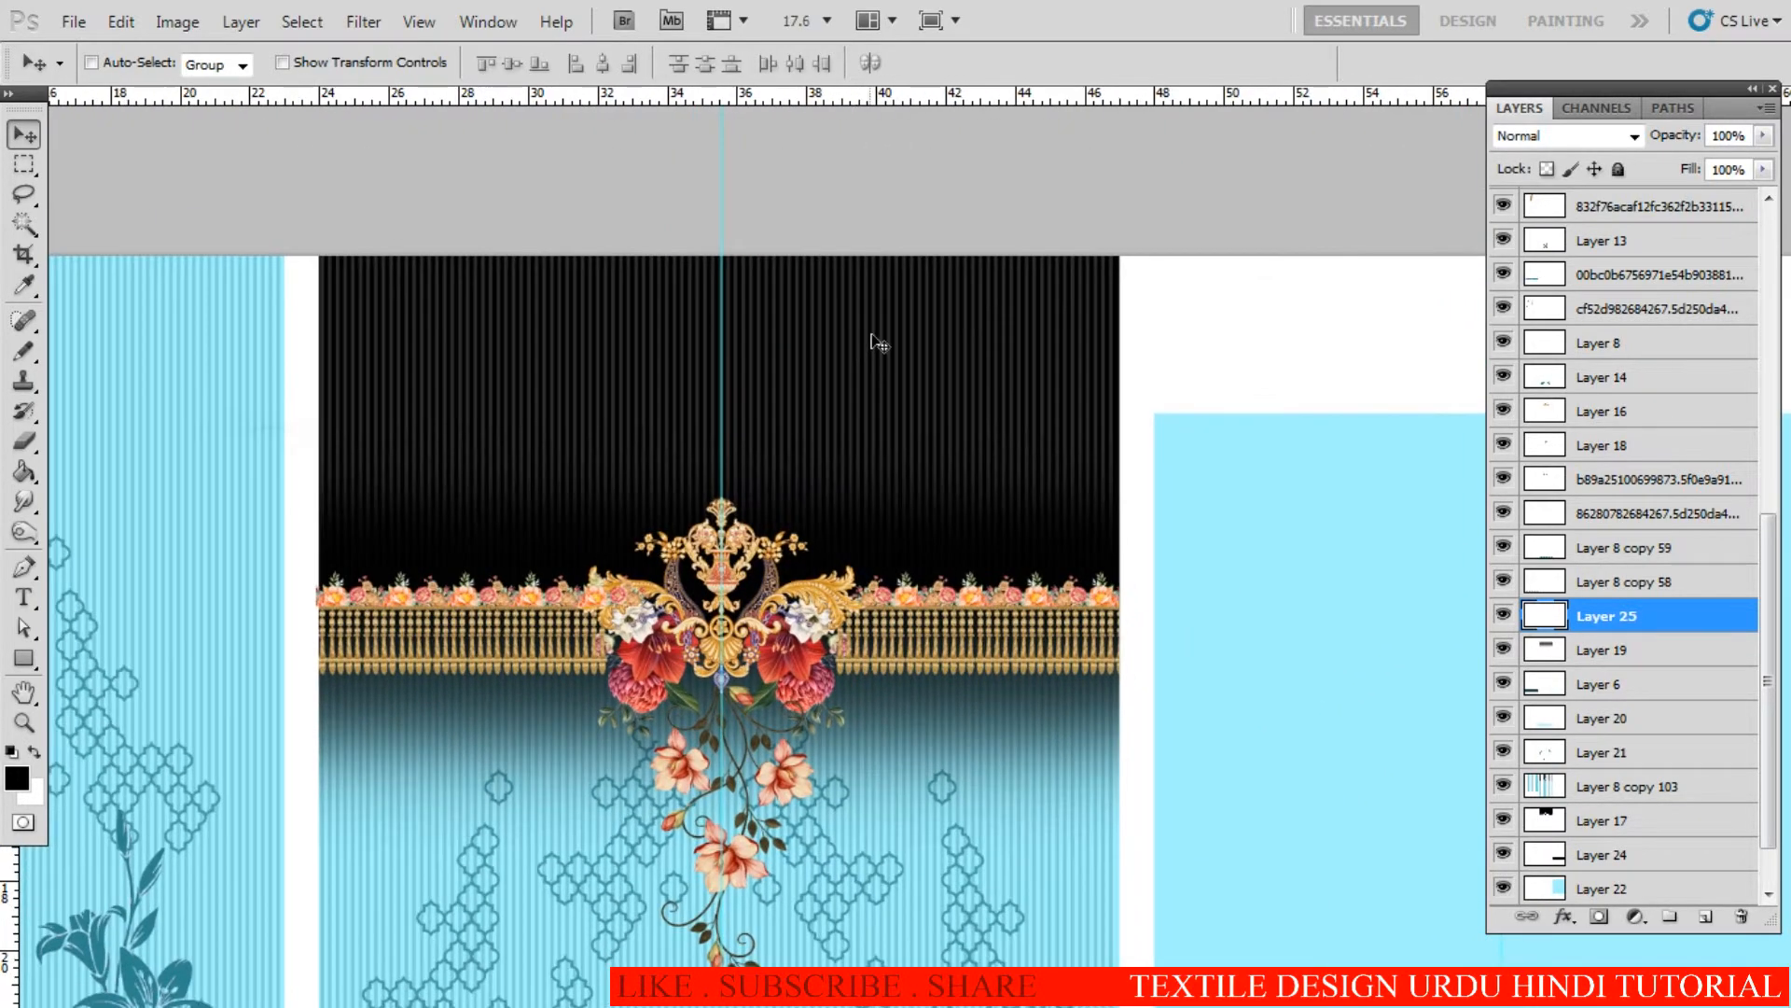
scroll(848, 320, left, 3)
scroll(978, 336, up, 8)
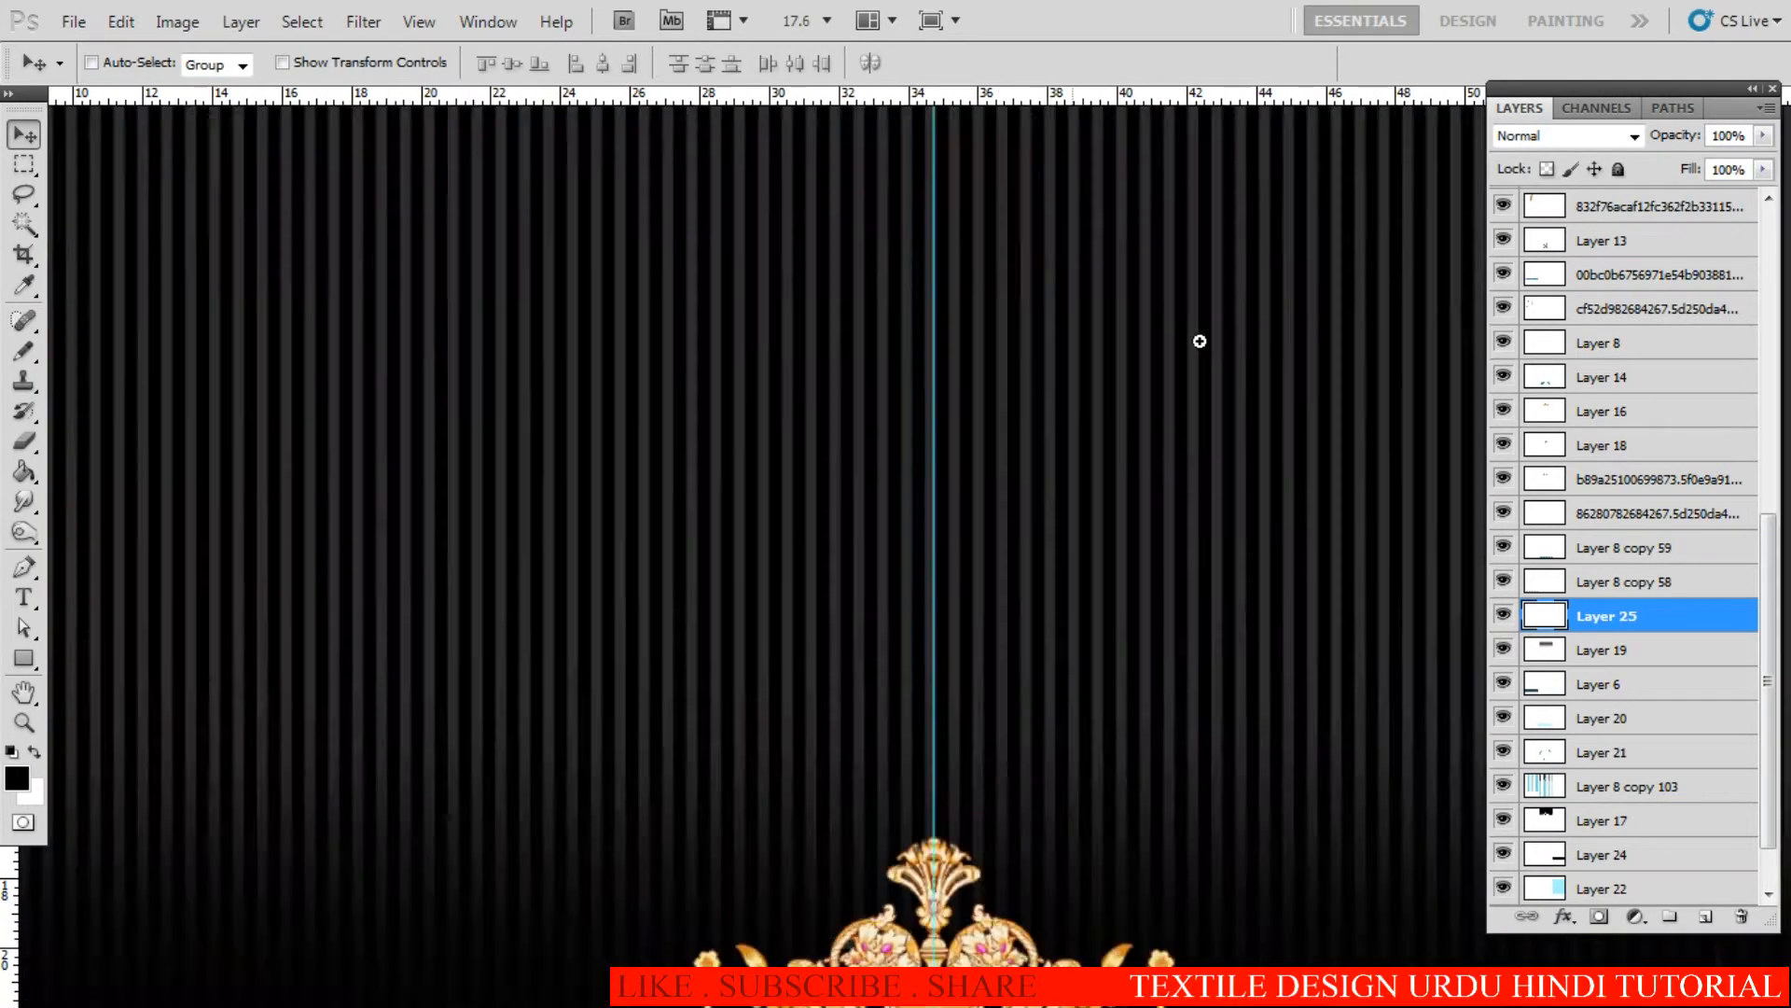
right_click(1042, 330)
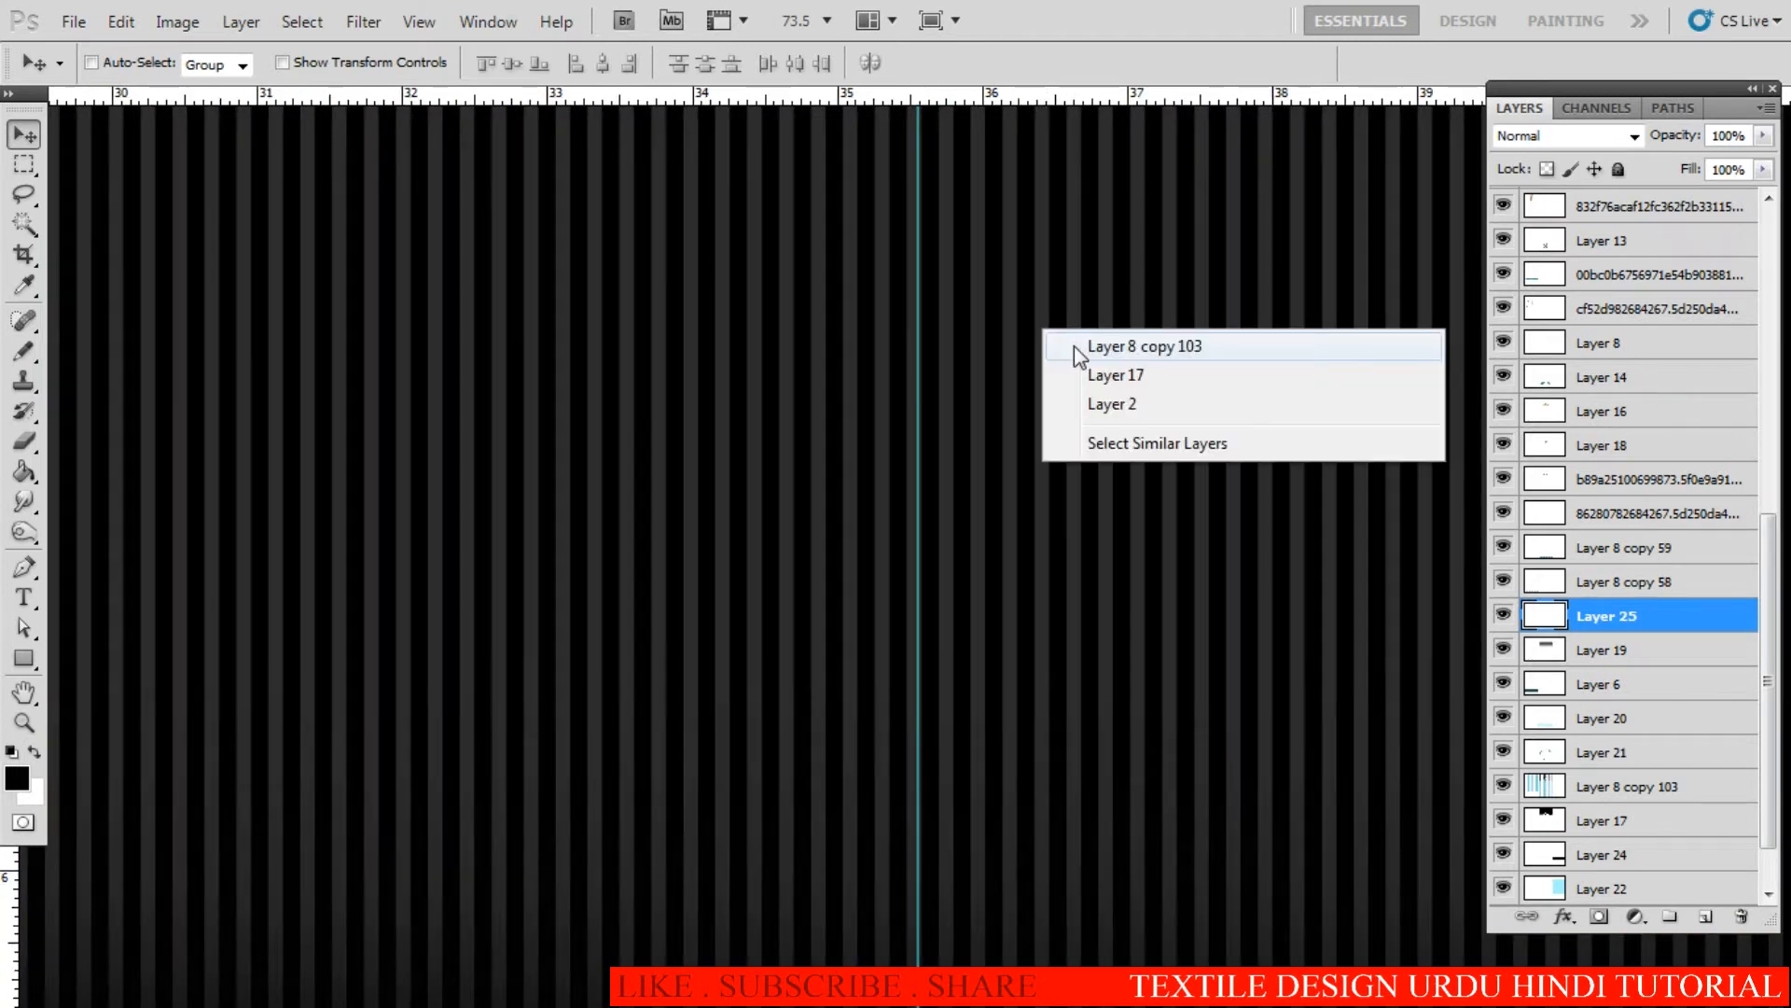
click(1069, 345)
scroll(1143, 440, left, 3)
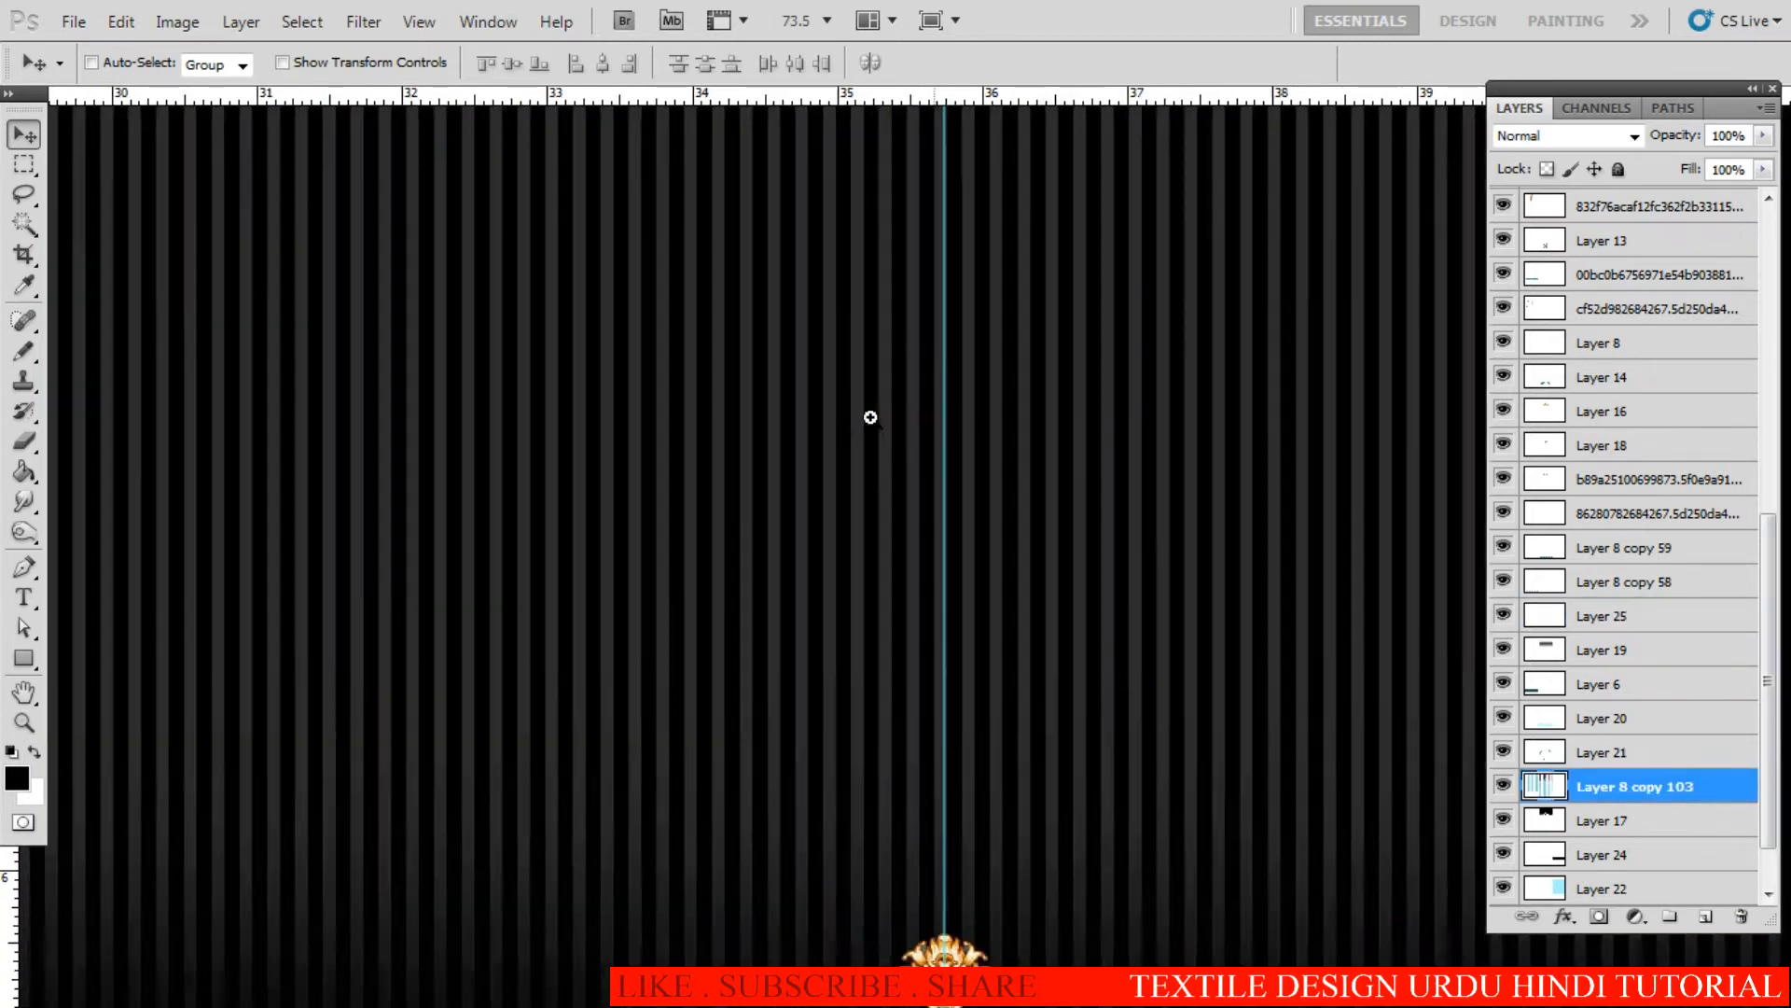
scroll(872, 416, down, 4)
key(m)
drag(798, 353, 568, 411)
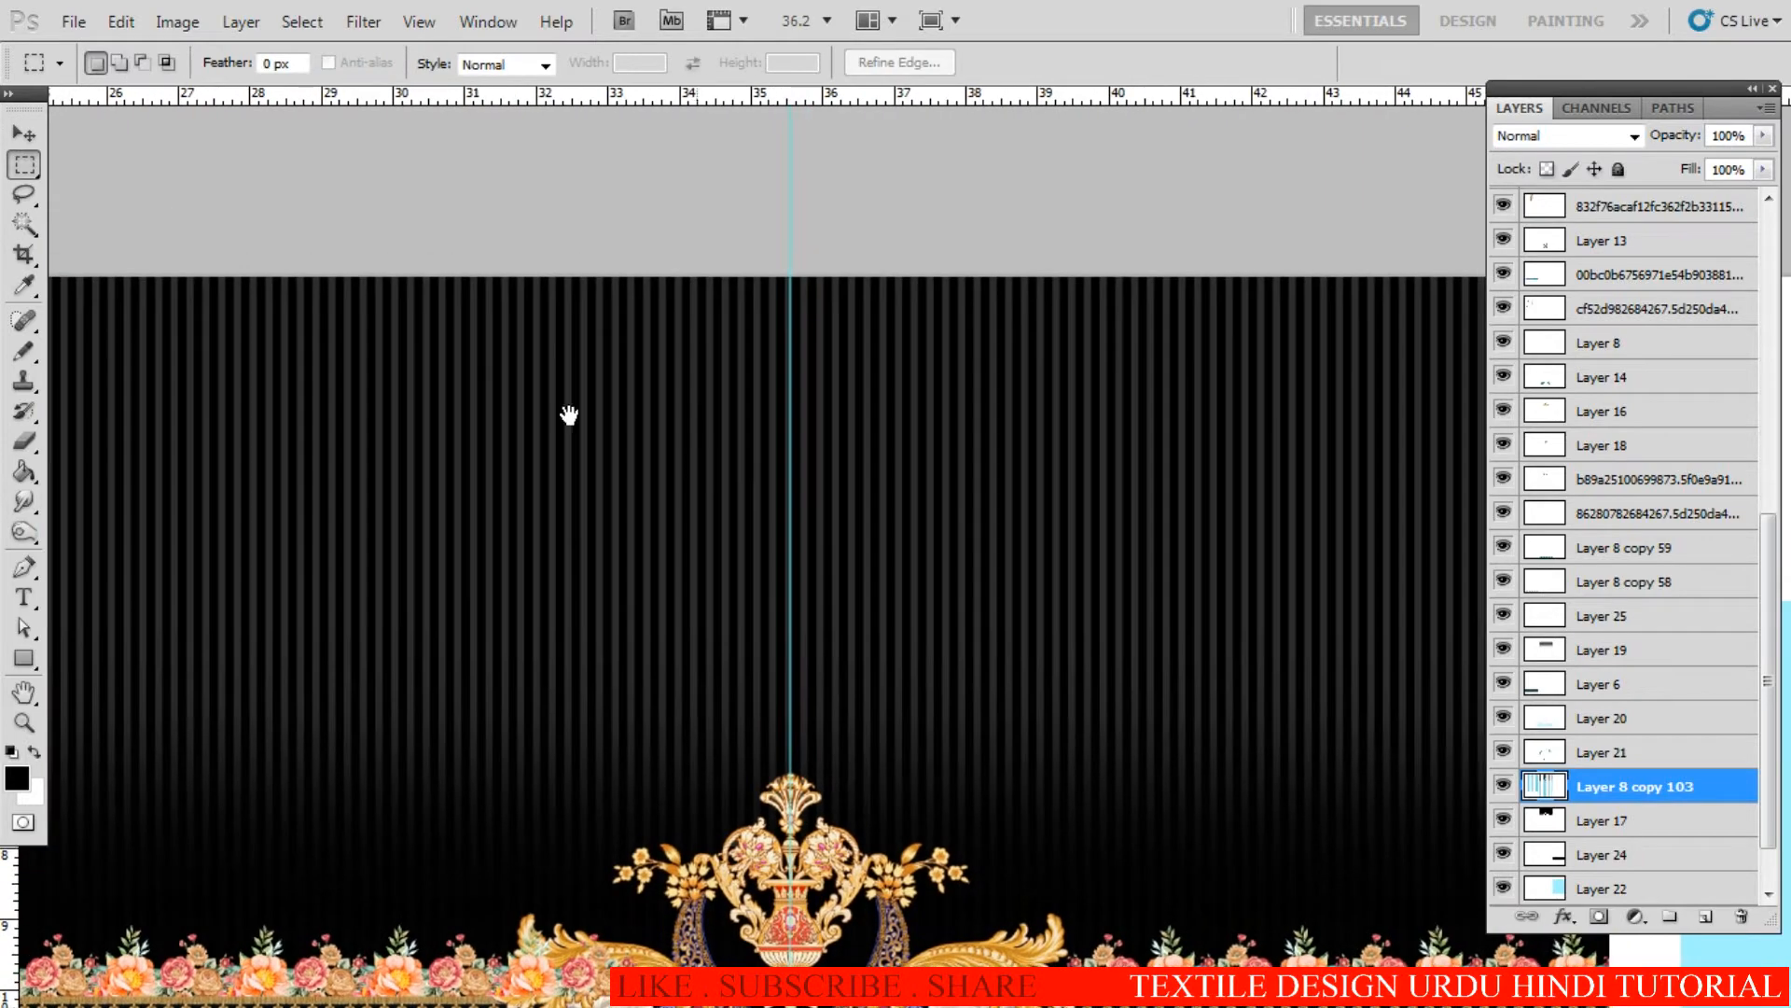
drag(272, 277, 1346, 642)
key(ctrl+d)
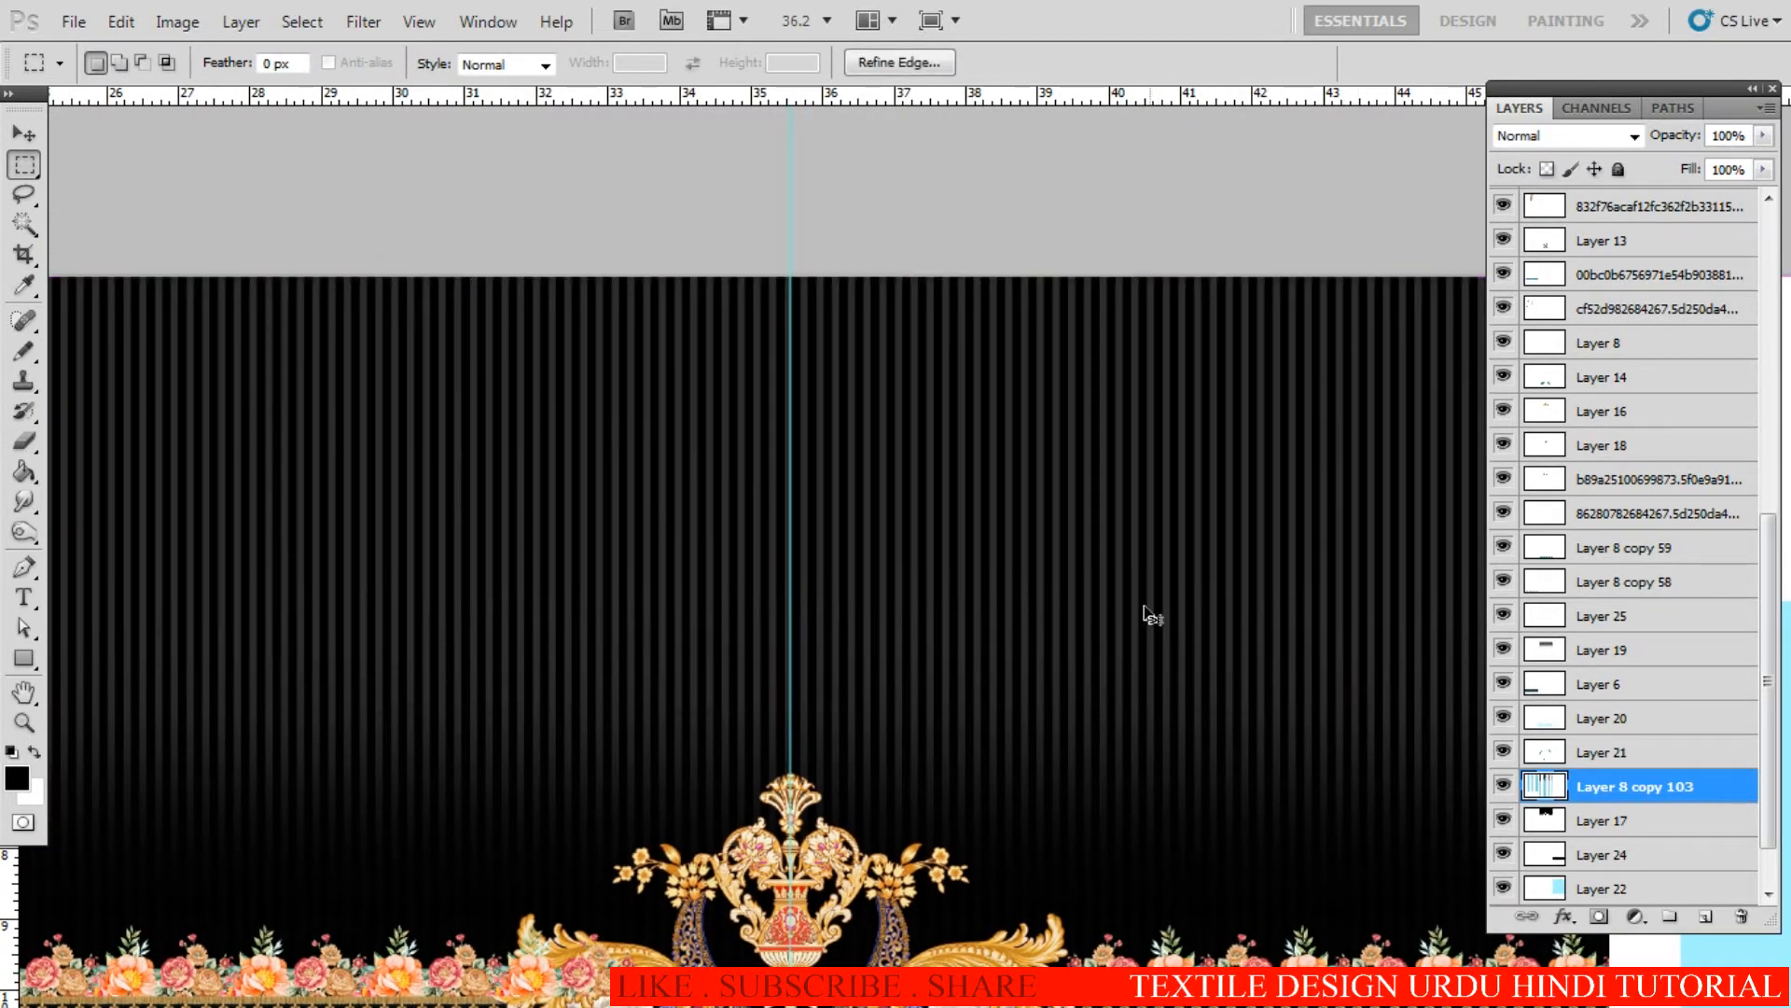
Step: Paste the copied stripes as a new layer over the black band beneath the gold border strip
scroll(1148, 616, down, 5)
scroll(1126, 588, down, 3)
scroll(933, 592, up, 4)
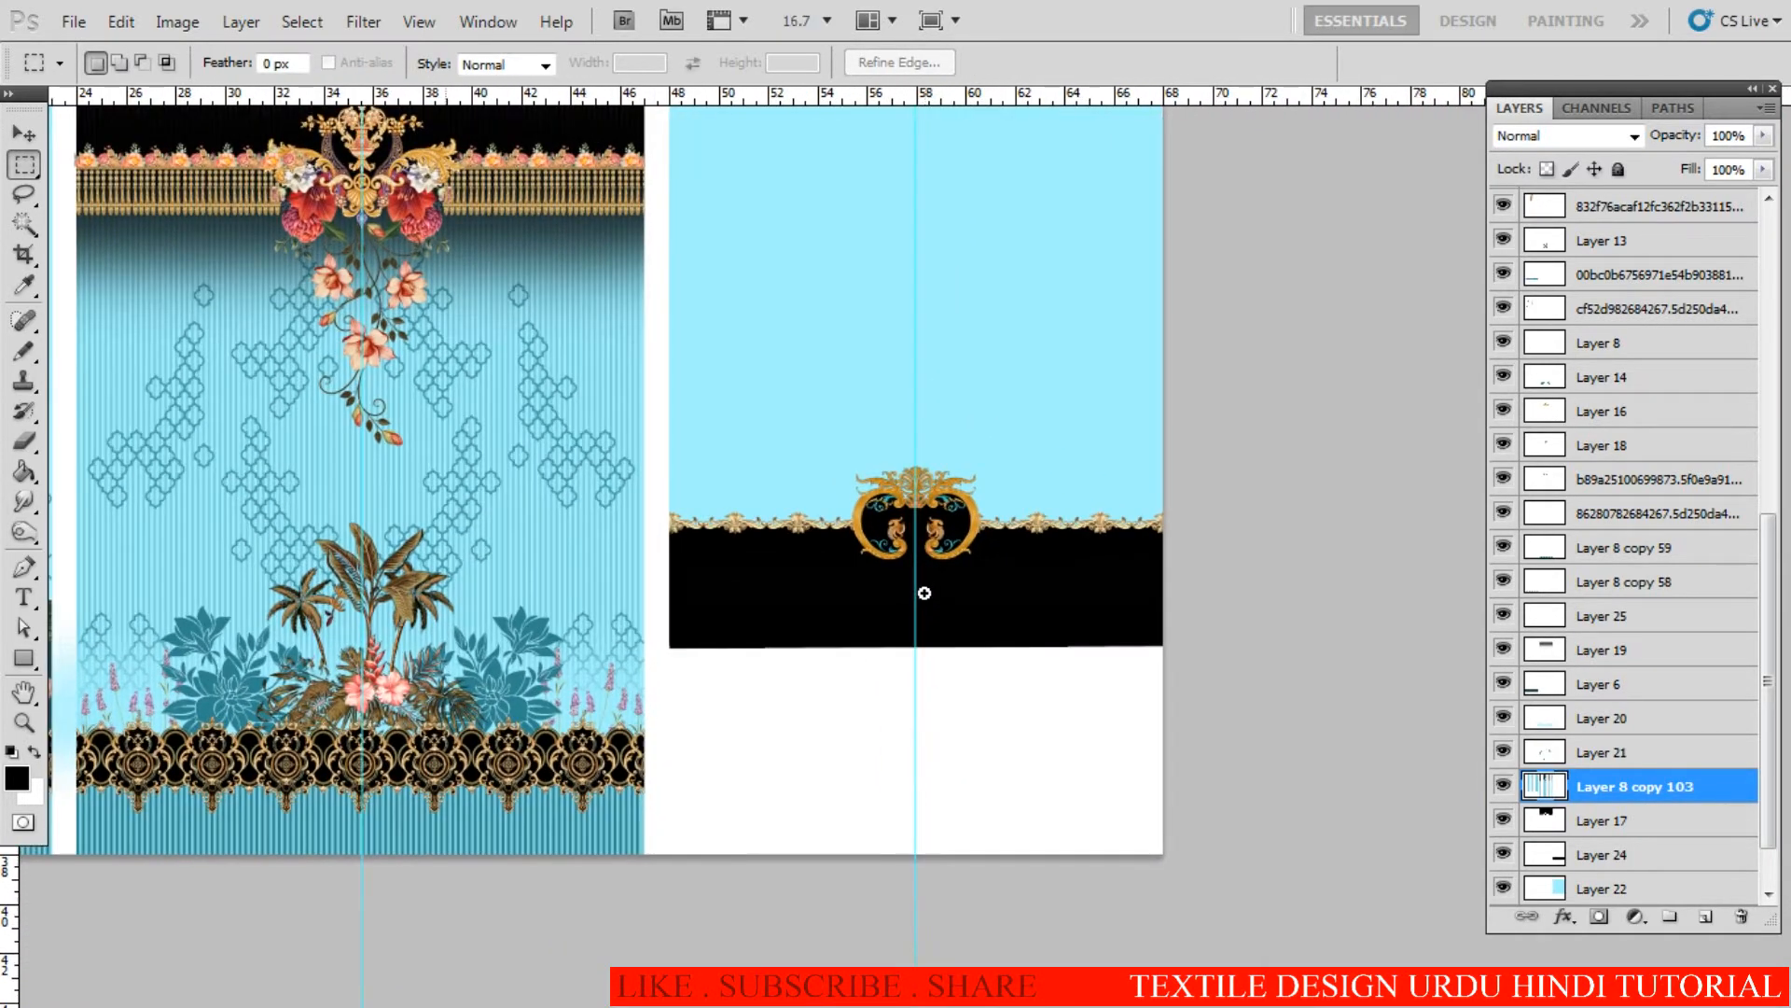
key(v)
right_click(767, 617)
click(766, 618)
key(ctrl+v)
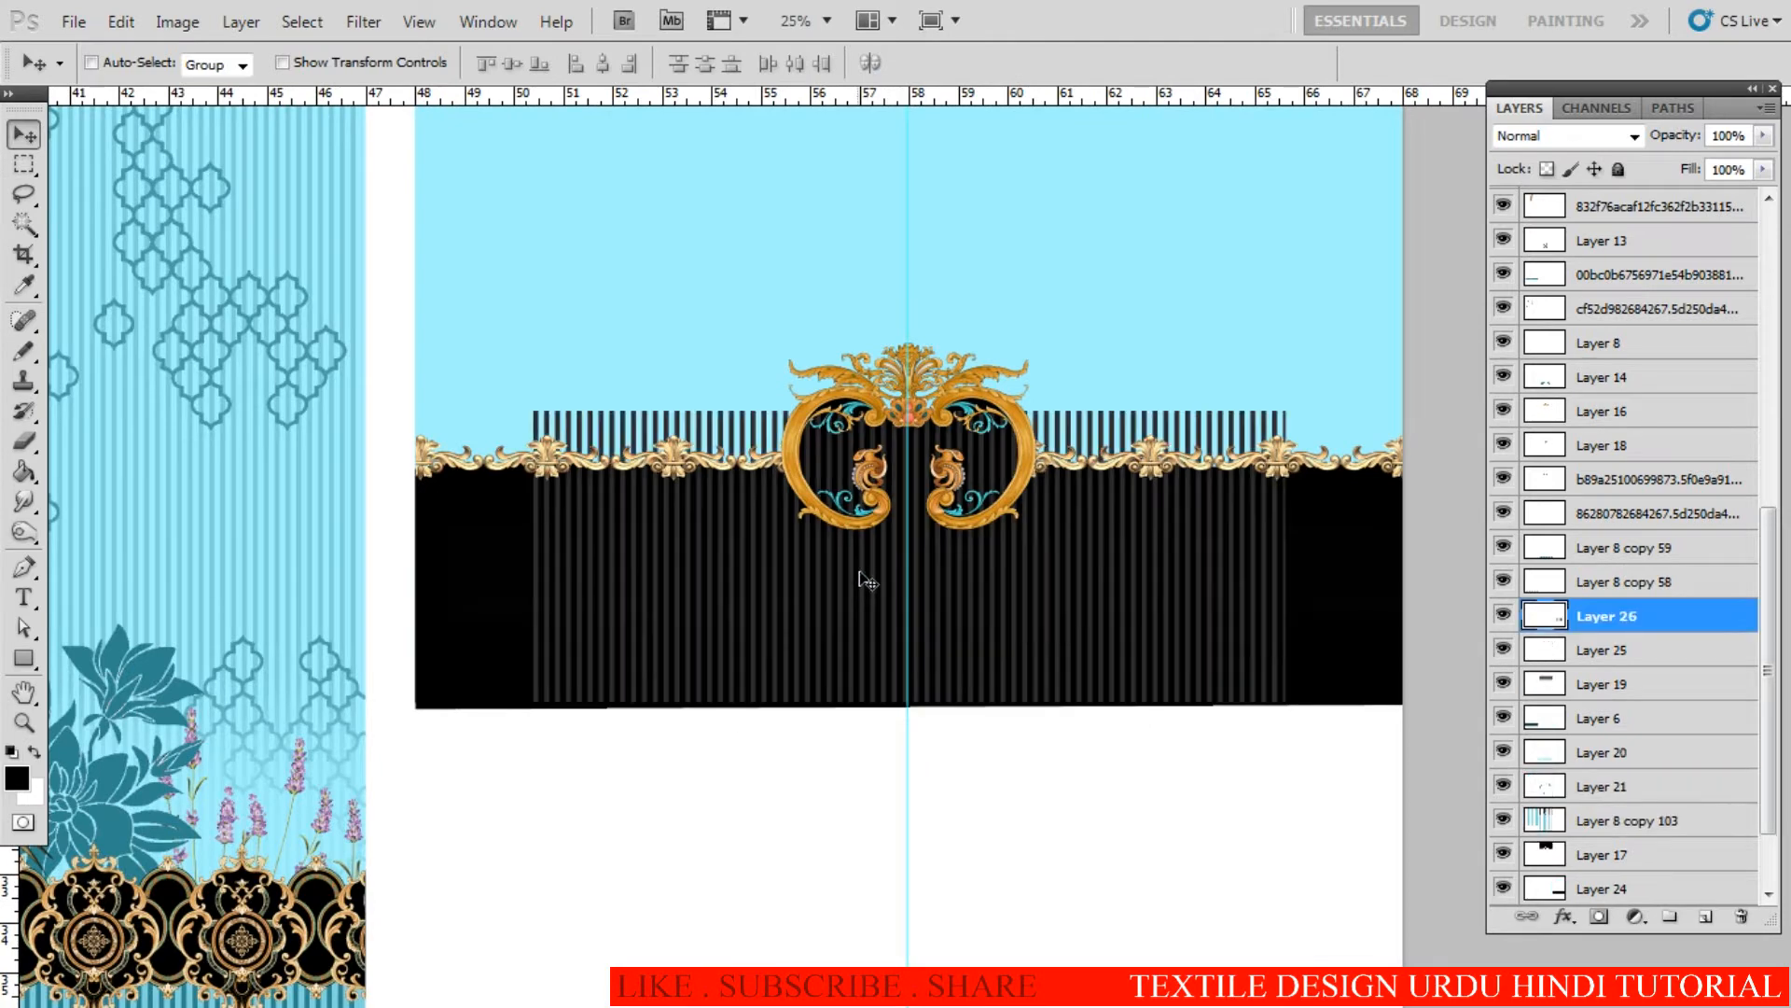
Step: Extend the stripes across the black band's full width with a duplicate aligned at the seam and merged into Layer 26
drag(683, 609, 1208, 572)
scroll(1161, 581, up, 1)
scroll(1162, 581, up, 4)
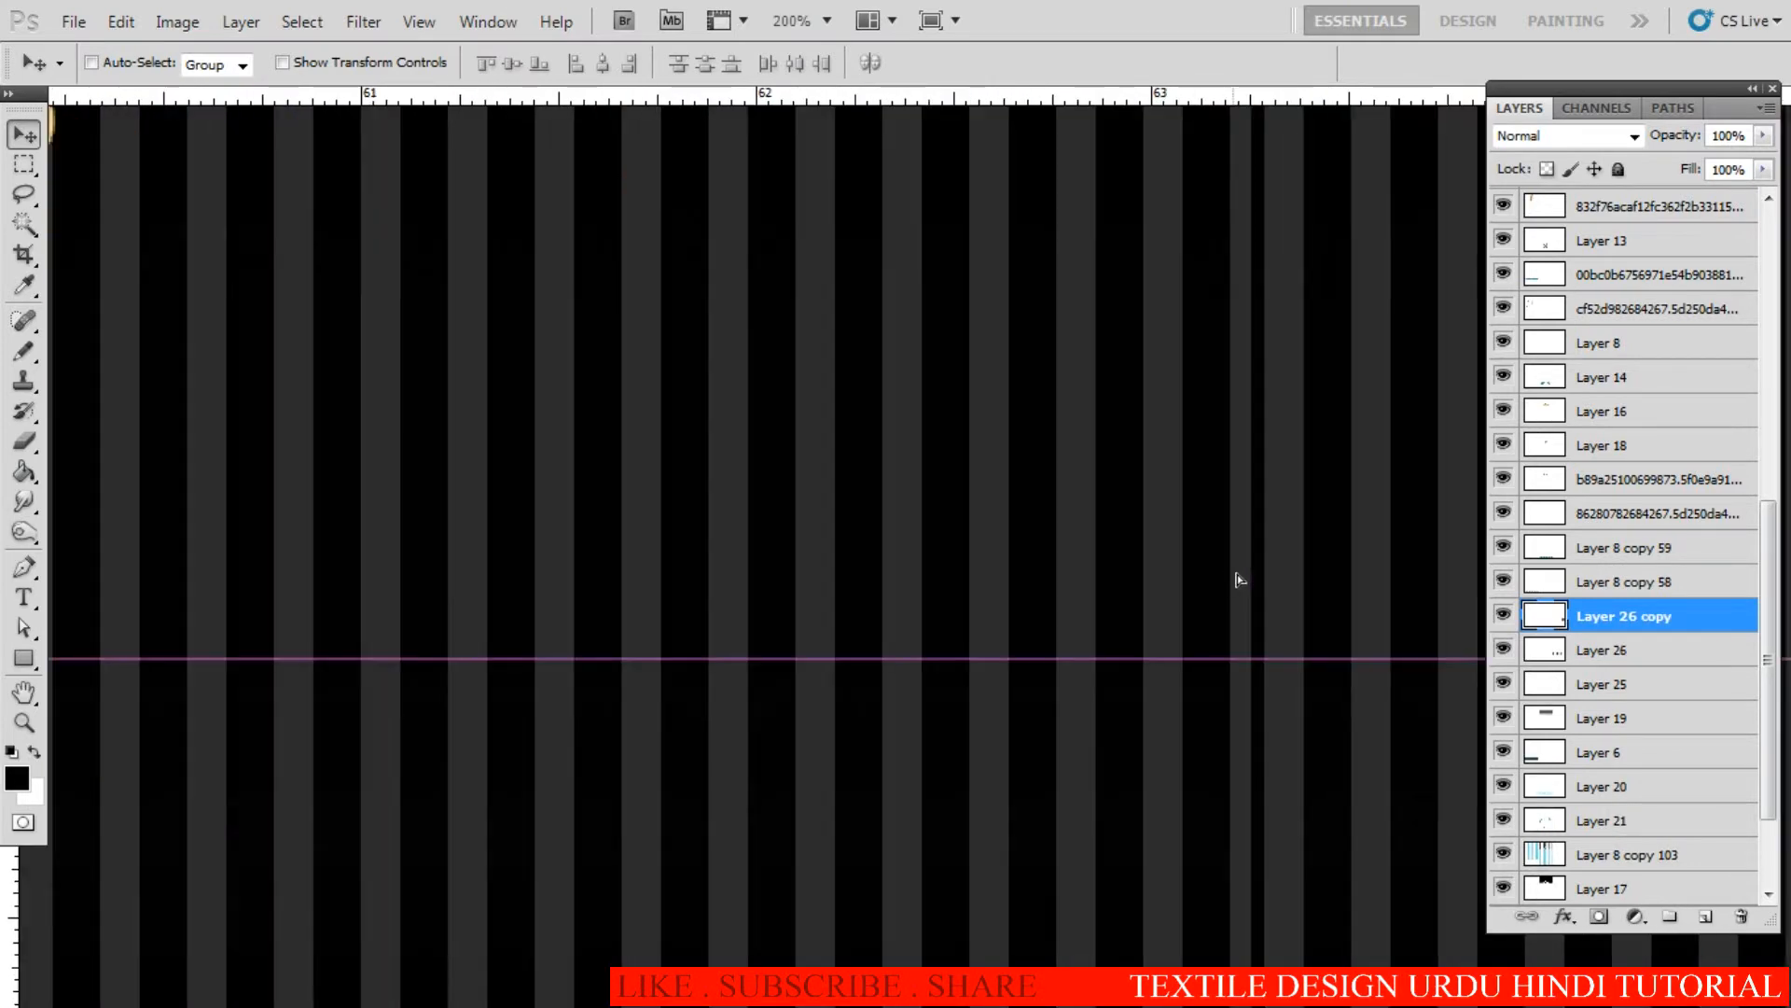
key(Delete)
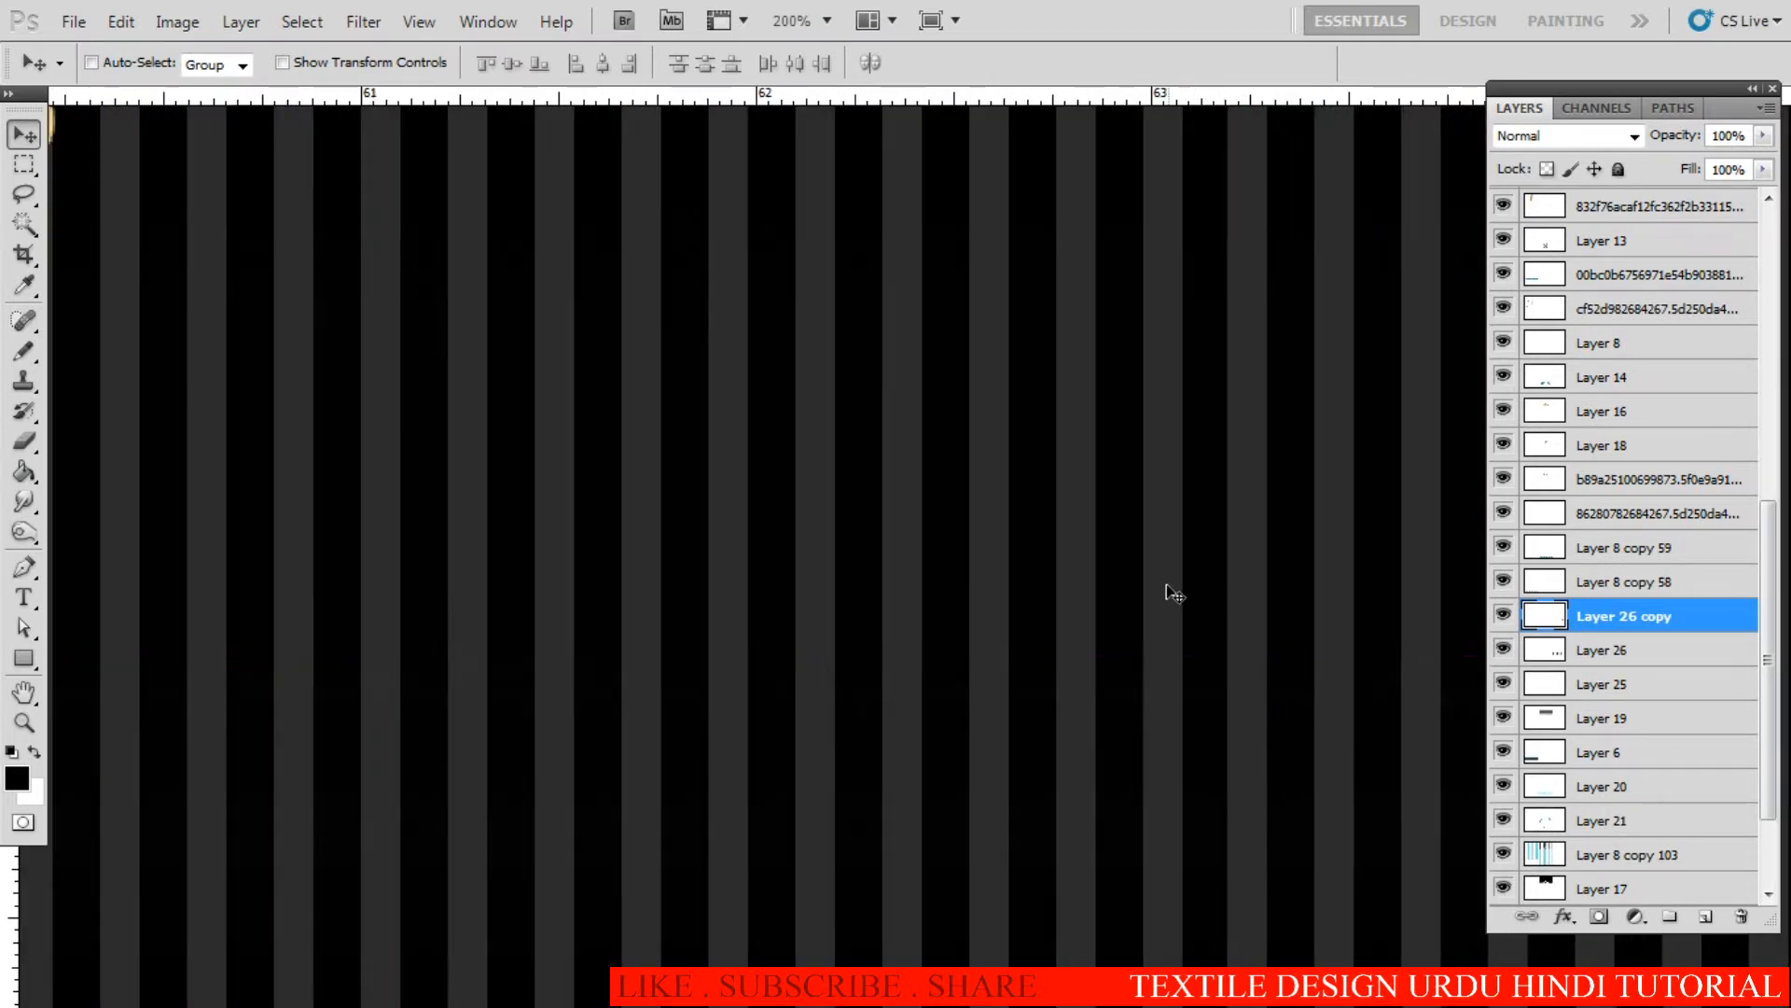
drag(1211, 608, 920, 625)
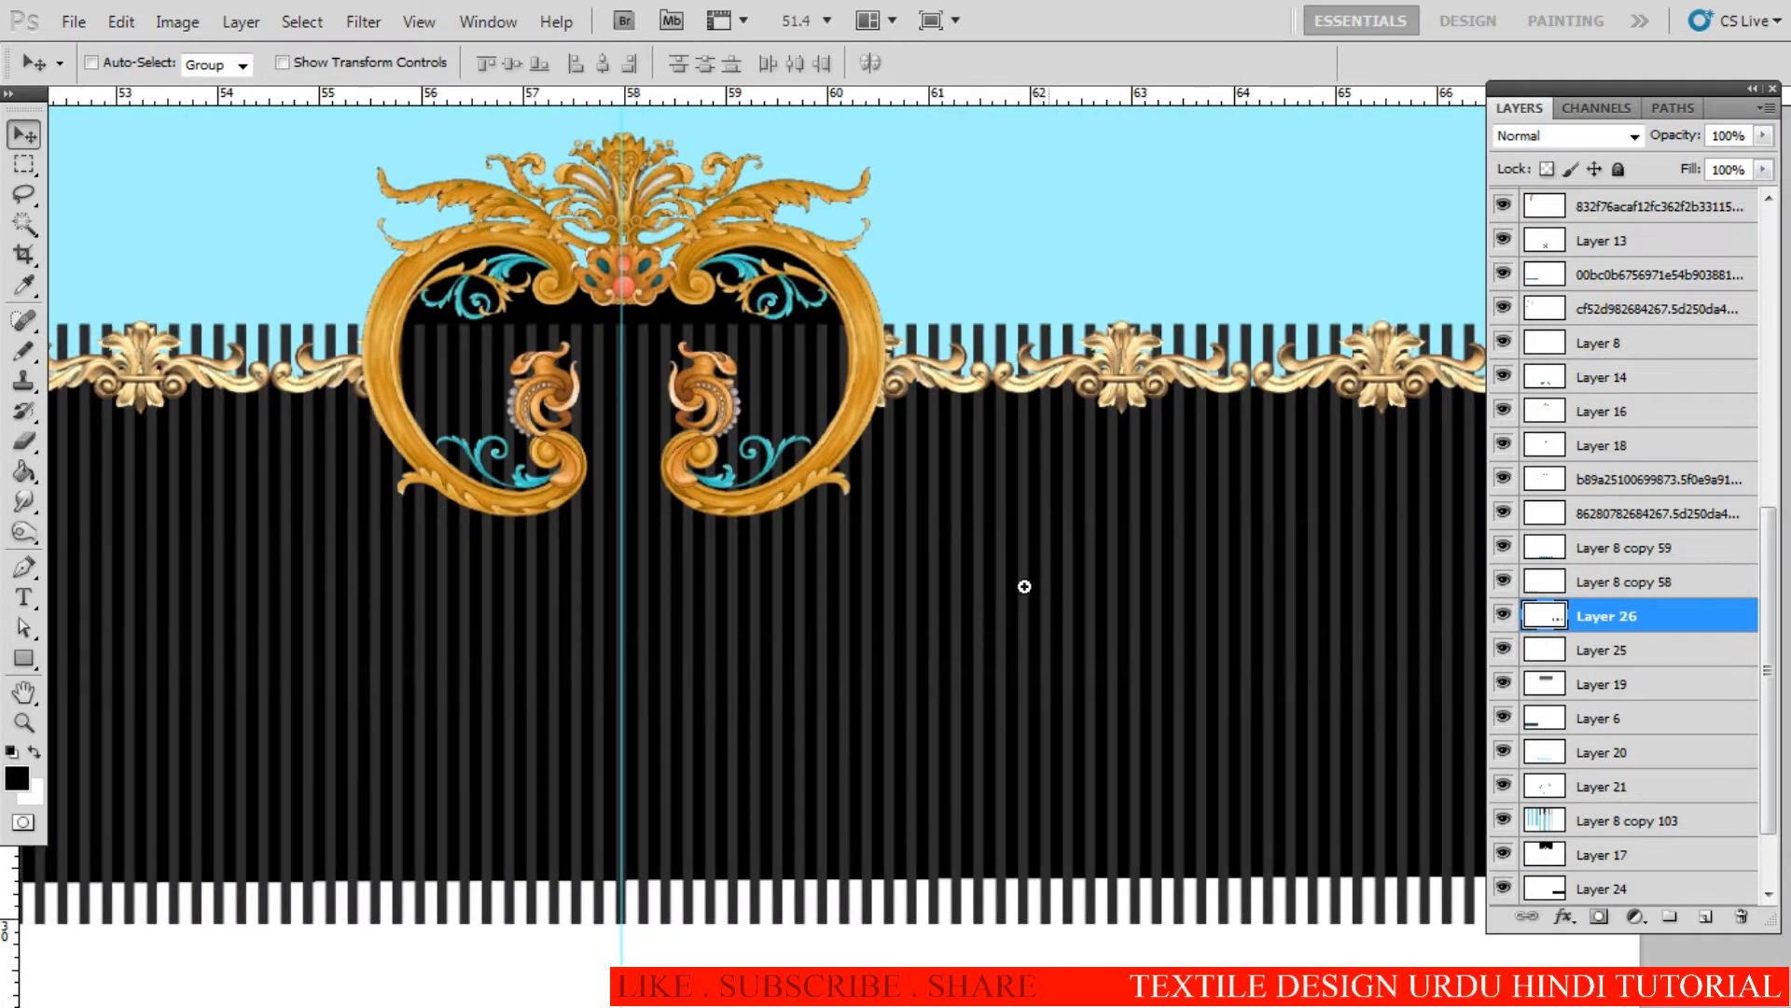
Step: Shift Layer 26's stripes vertically so their lower ends line up with the black band's bottom edge
scroll(1023, 597, down, 1)
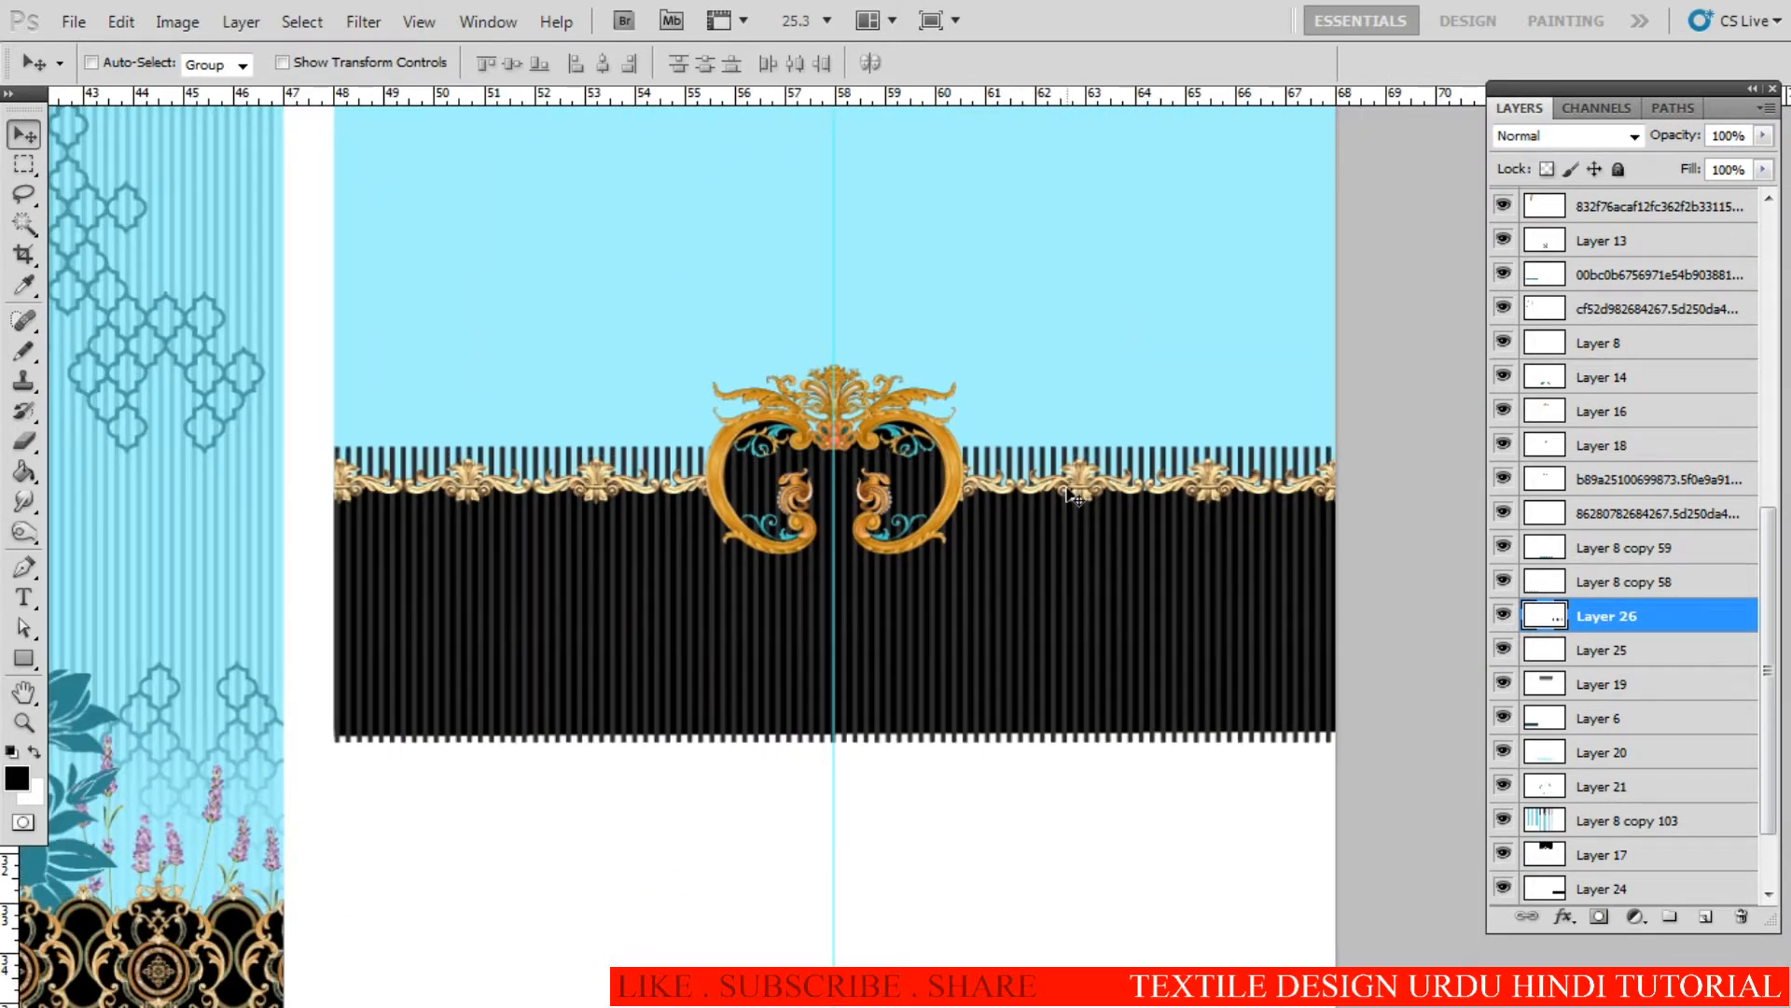
key(shift+Up)
key(shift+Up)
key(shift+Up)
key(shift+Up)
key(shift+Up)
key(shift+Up)
key(shift+Up)
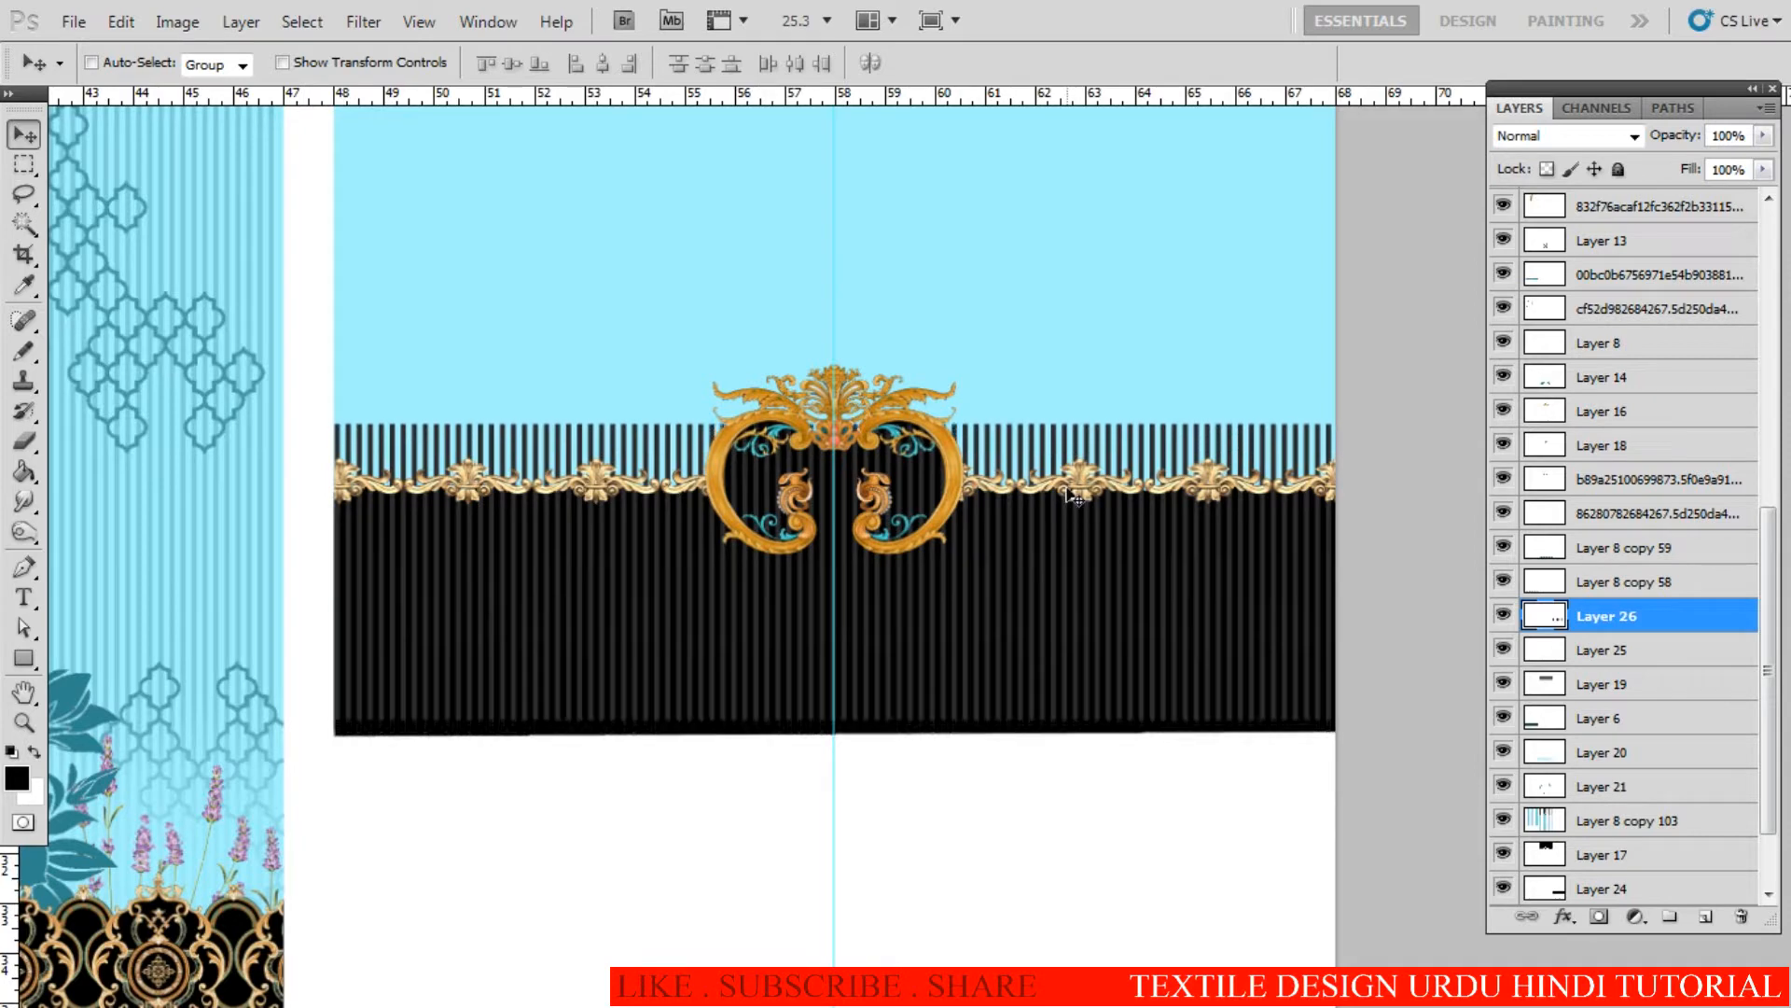
key(shift+Up)
key(shift+Up)
key(shift+Up)
key(shift+Up)
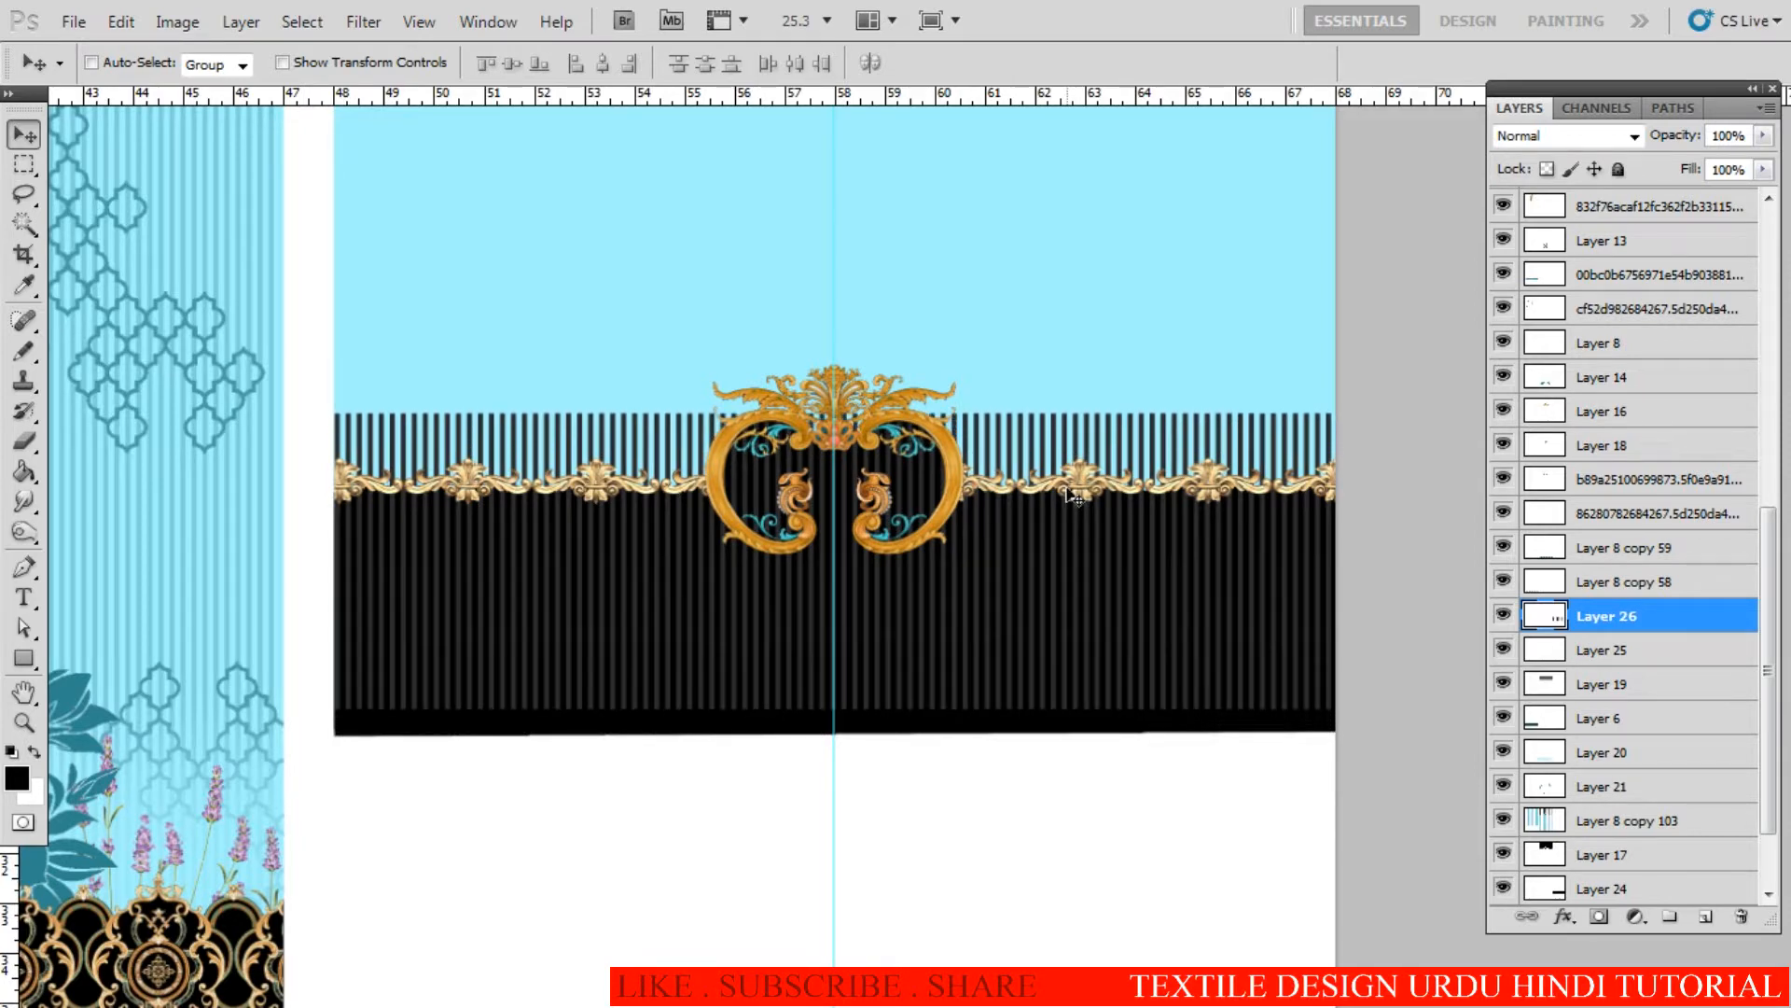
scroll(832, 695, up, 2)
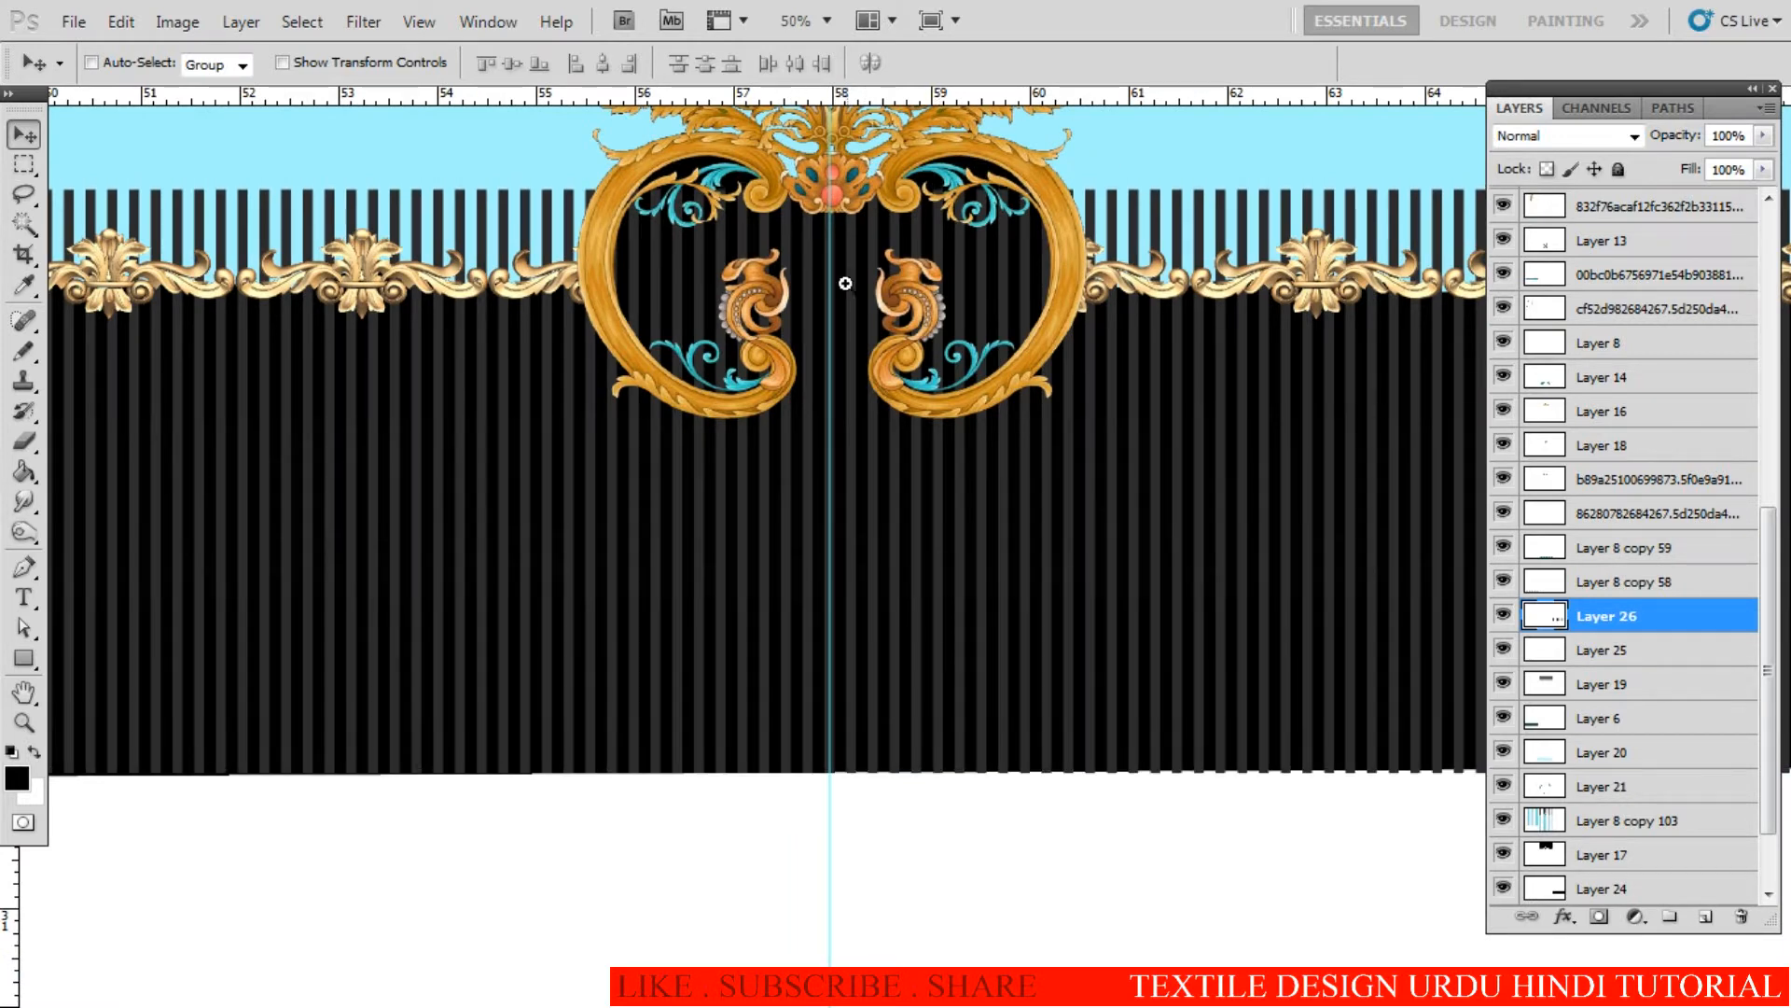
Step: Duplicate a rectangular block of the stripes upward around the central gold ornament to fill its interior, and clear the selection
scroll(846, 283, down, 1)
key(m)
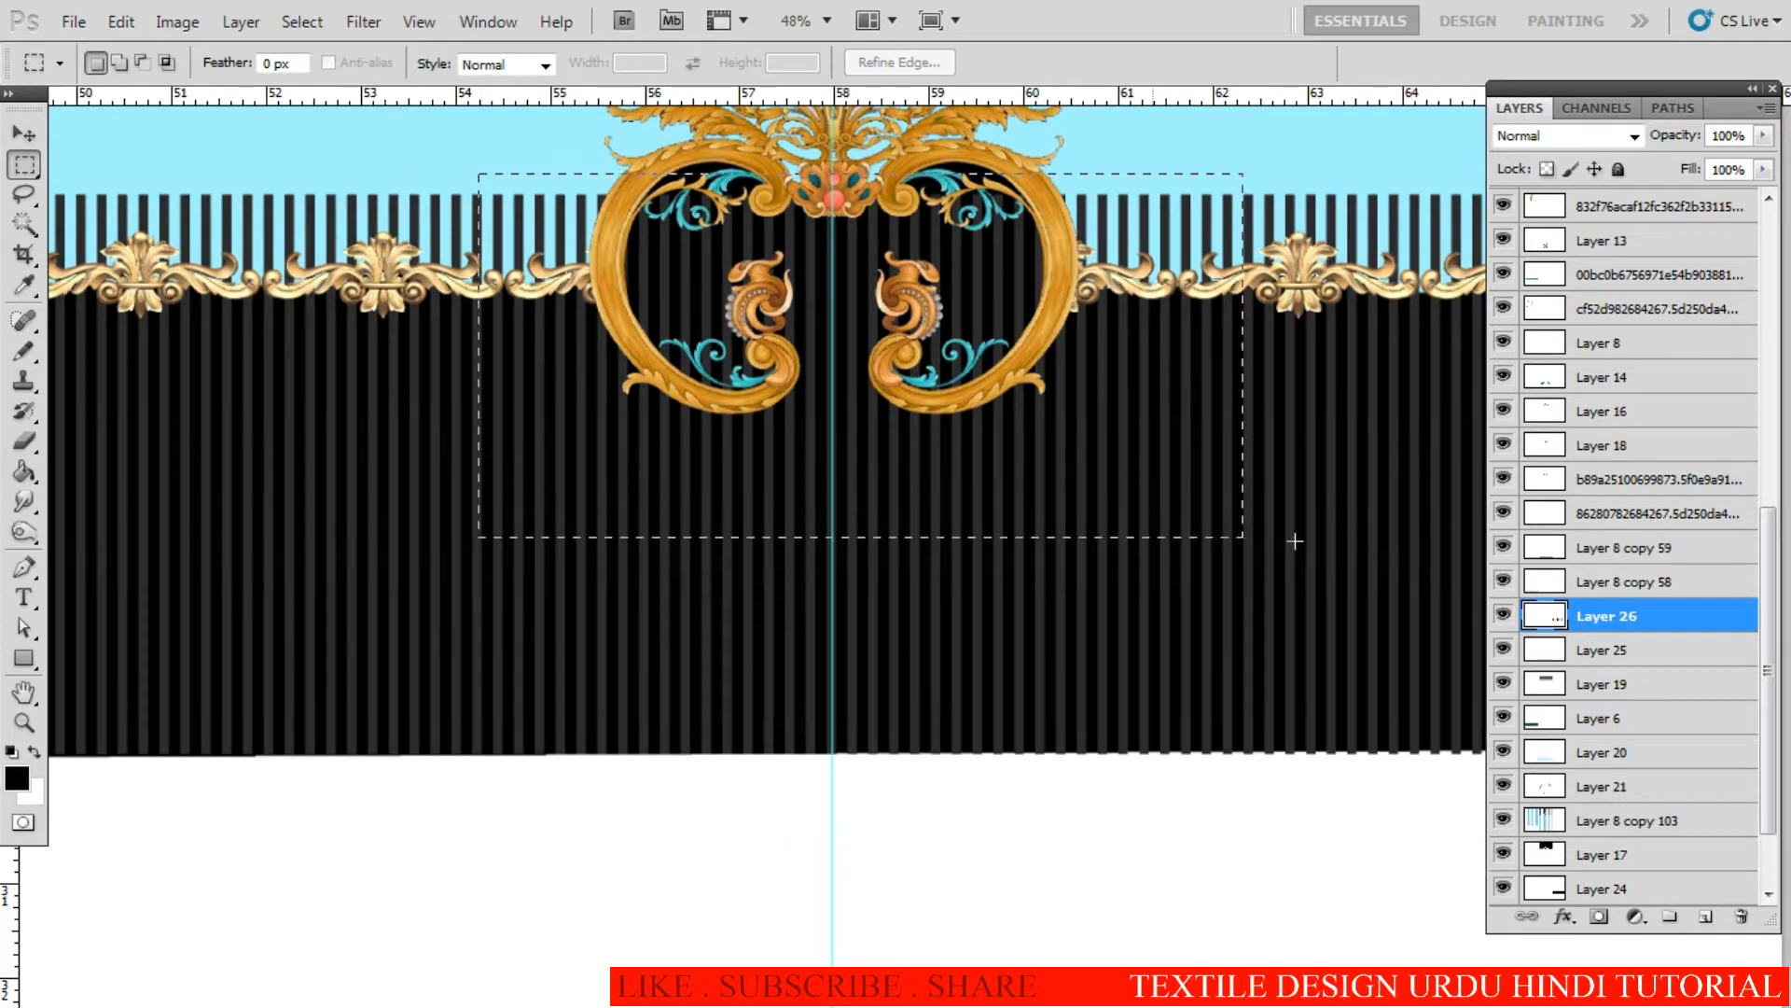
drag(1295, 541, 1317, 547)
key(v)
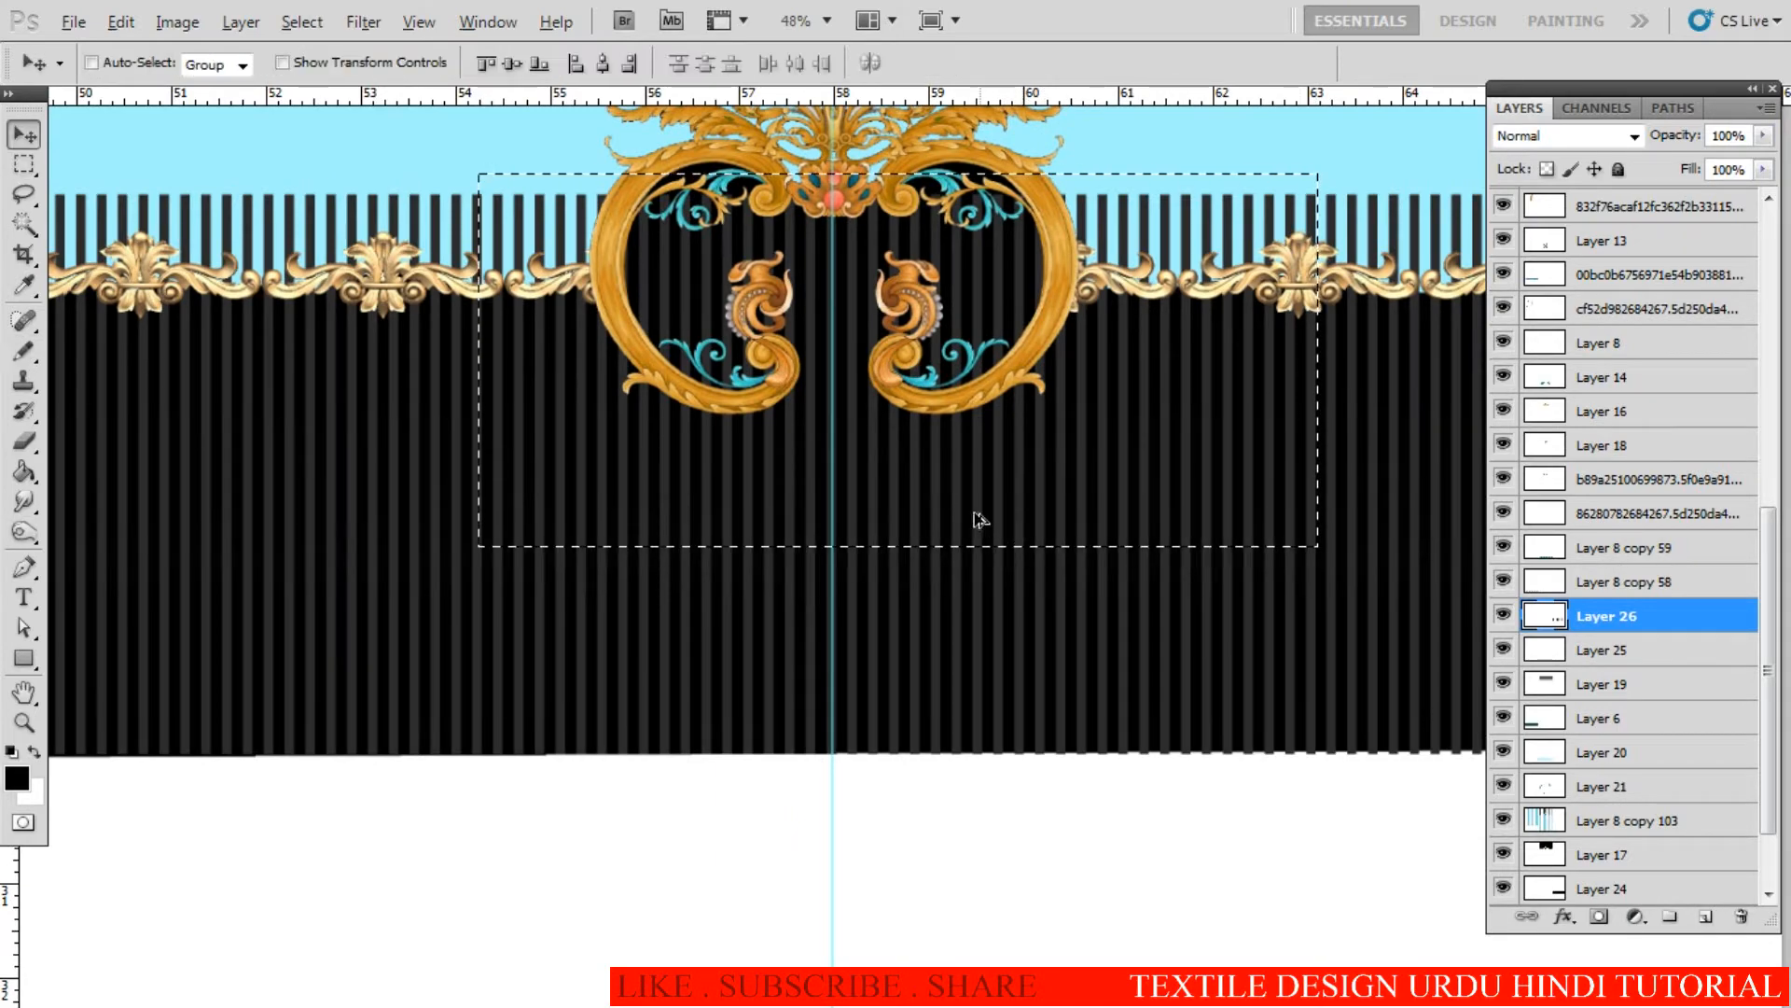
drag(980, 519, 981, 397)
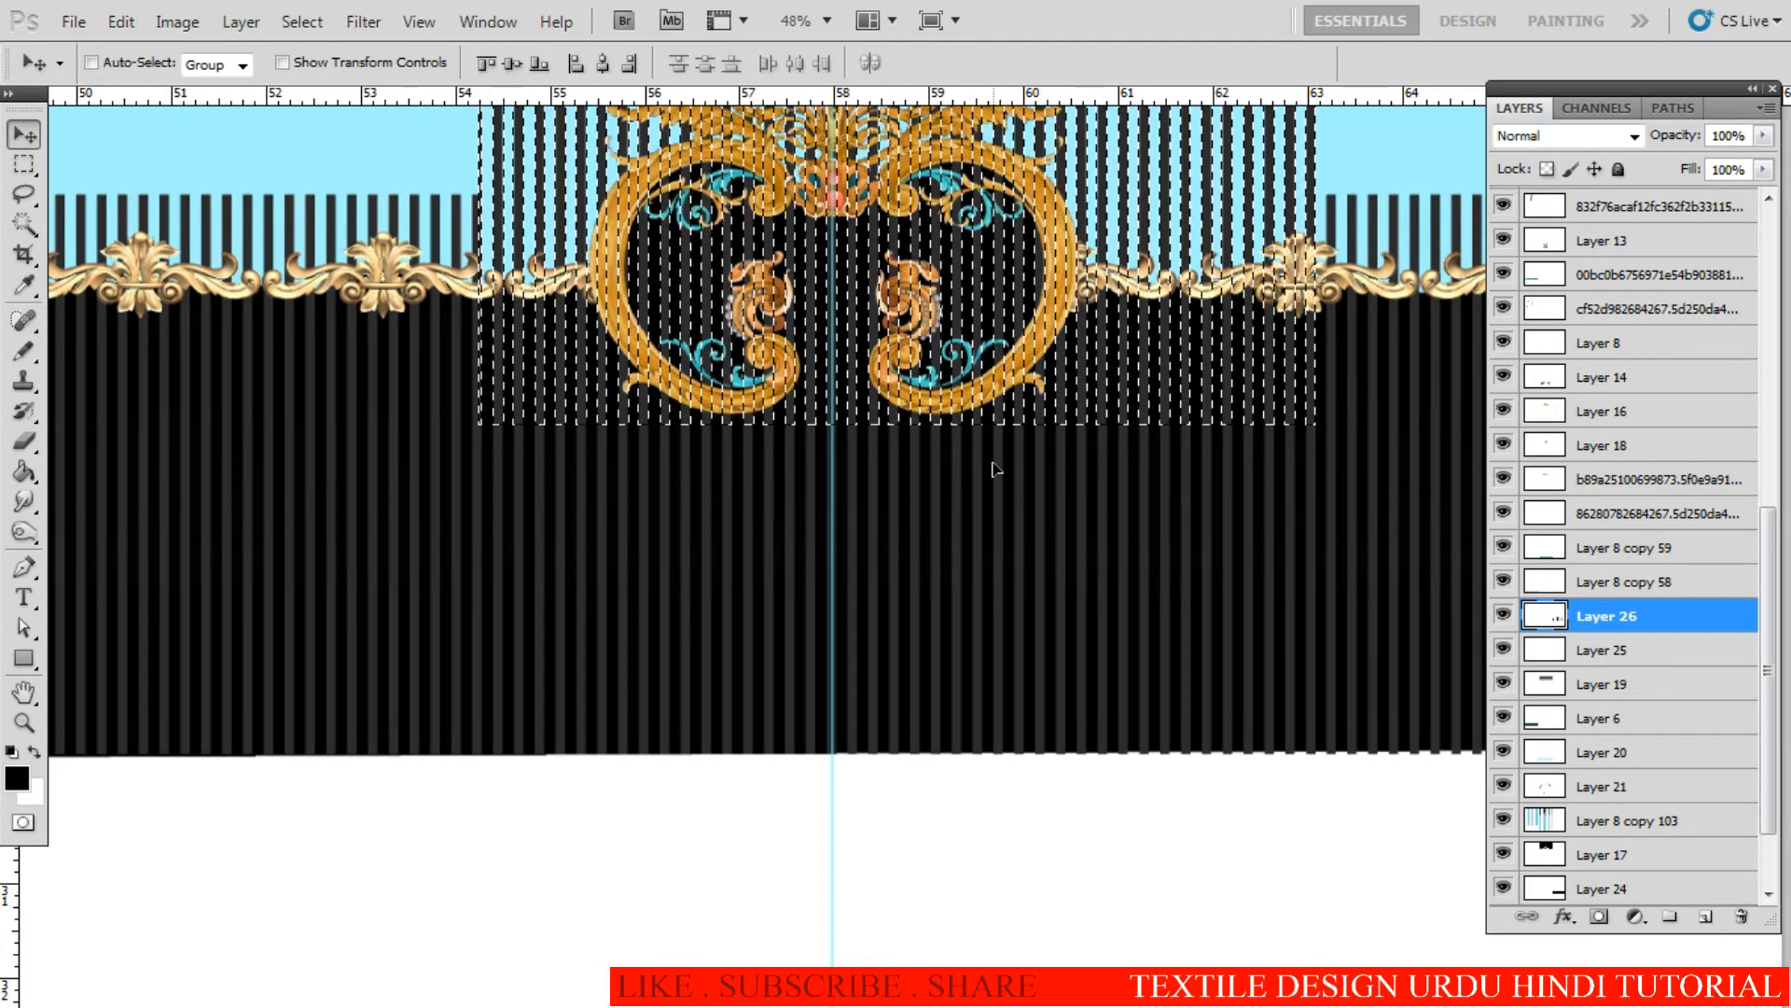
key(ctrl+d)
Step: Make Layer 24 active and use the Magic Wand to select everything outside its black band
scroll(961, 404, down, 4)
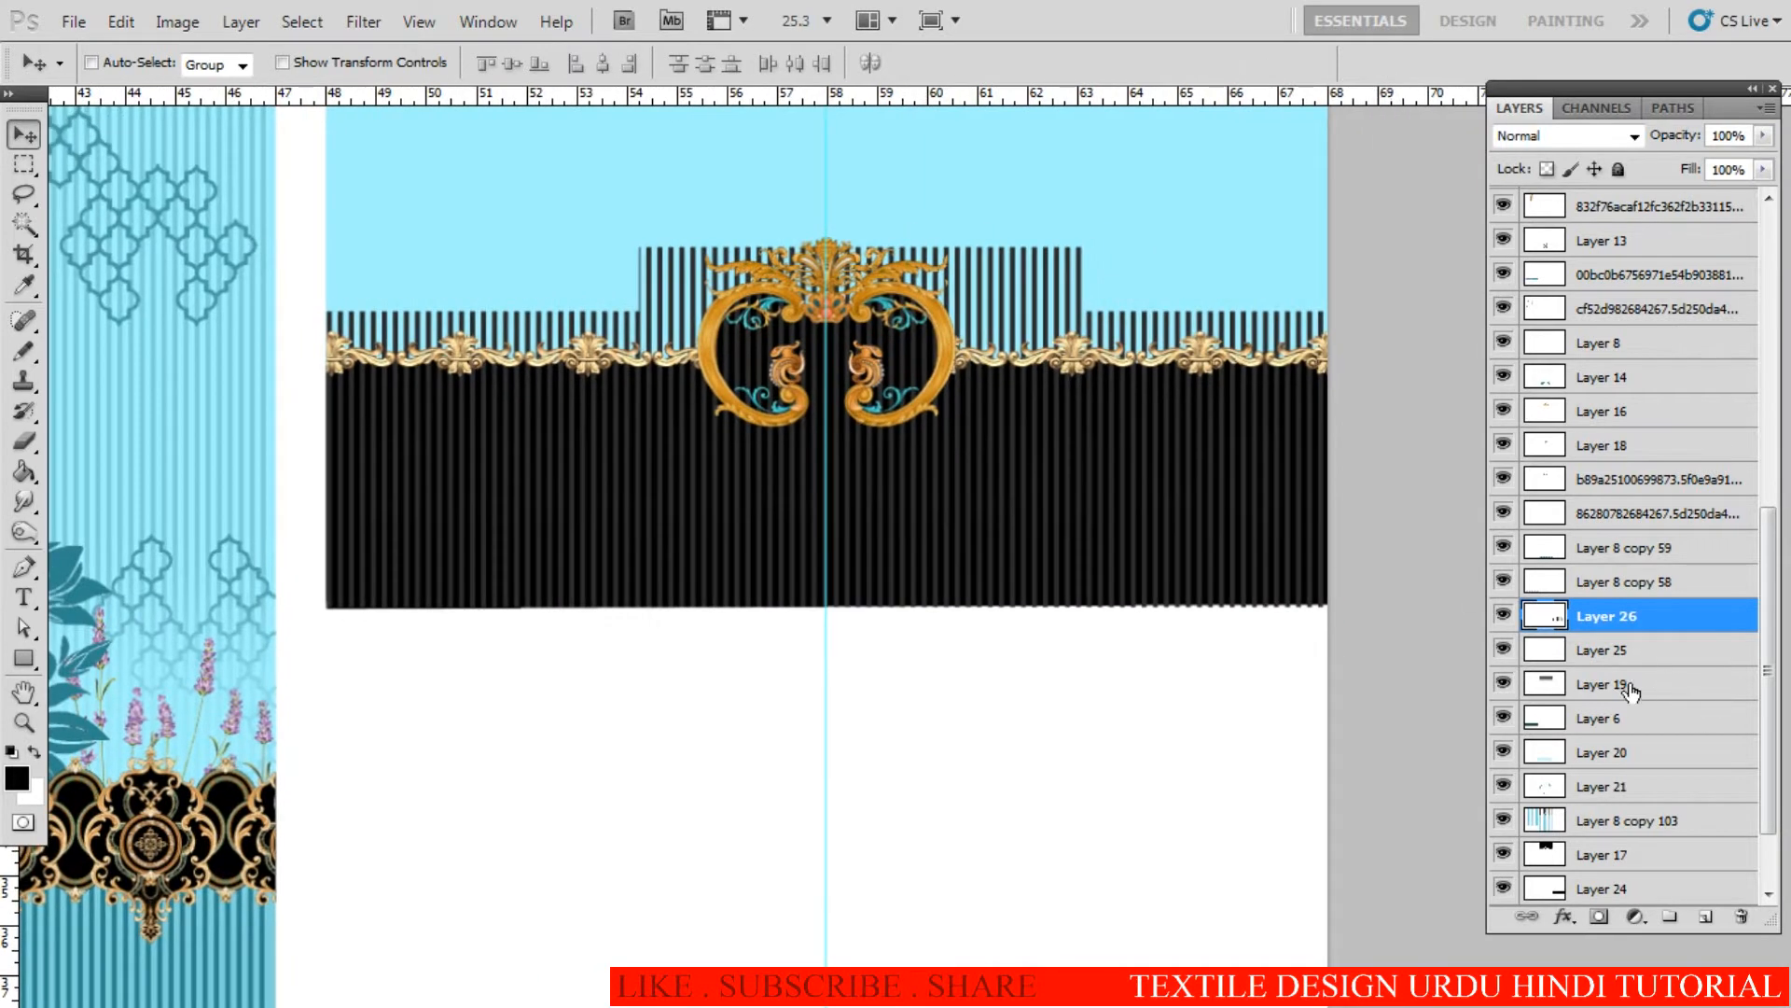
drag(1769, 803, 1770, 851)
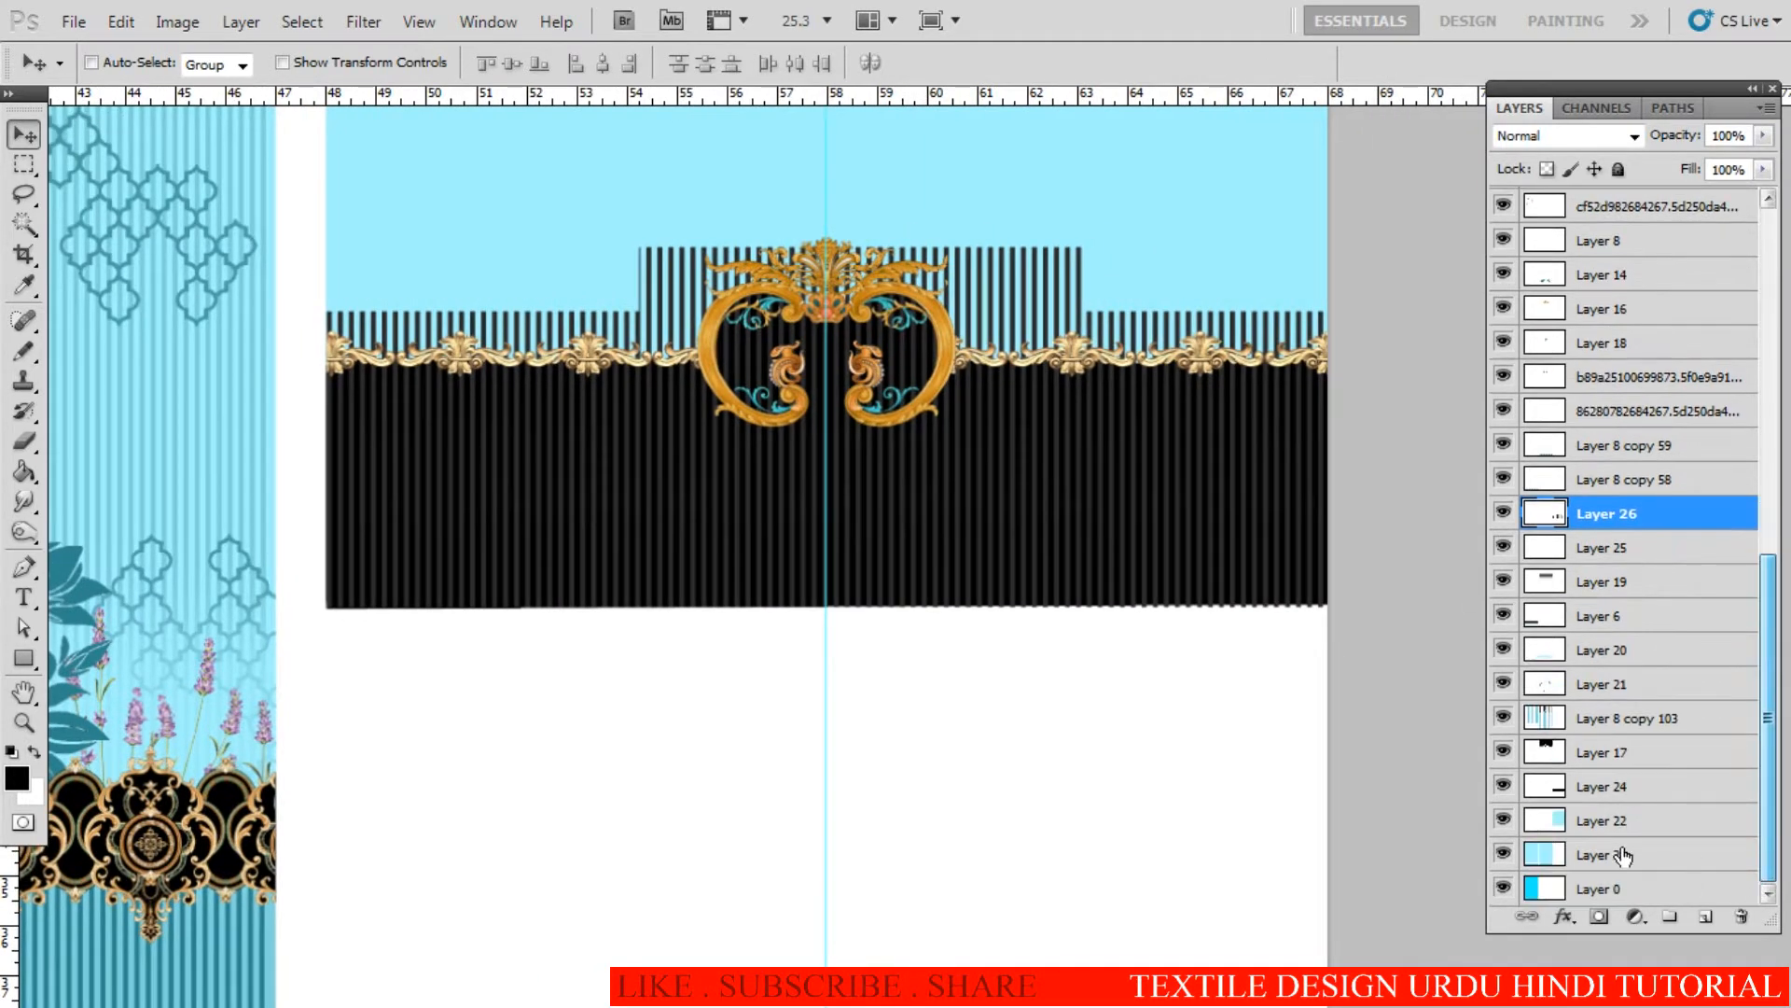
click(1615, 787)
click(1502, 787)
click(1502, 786)
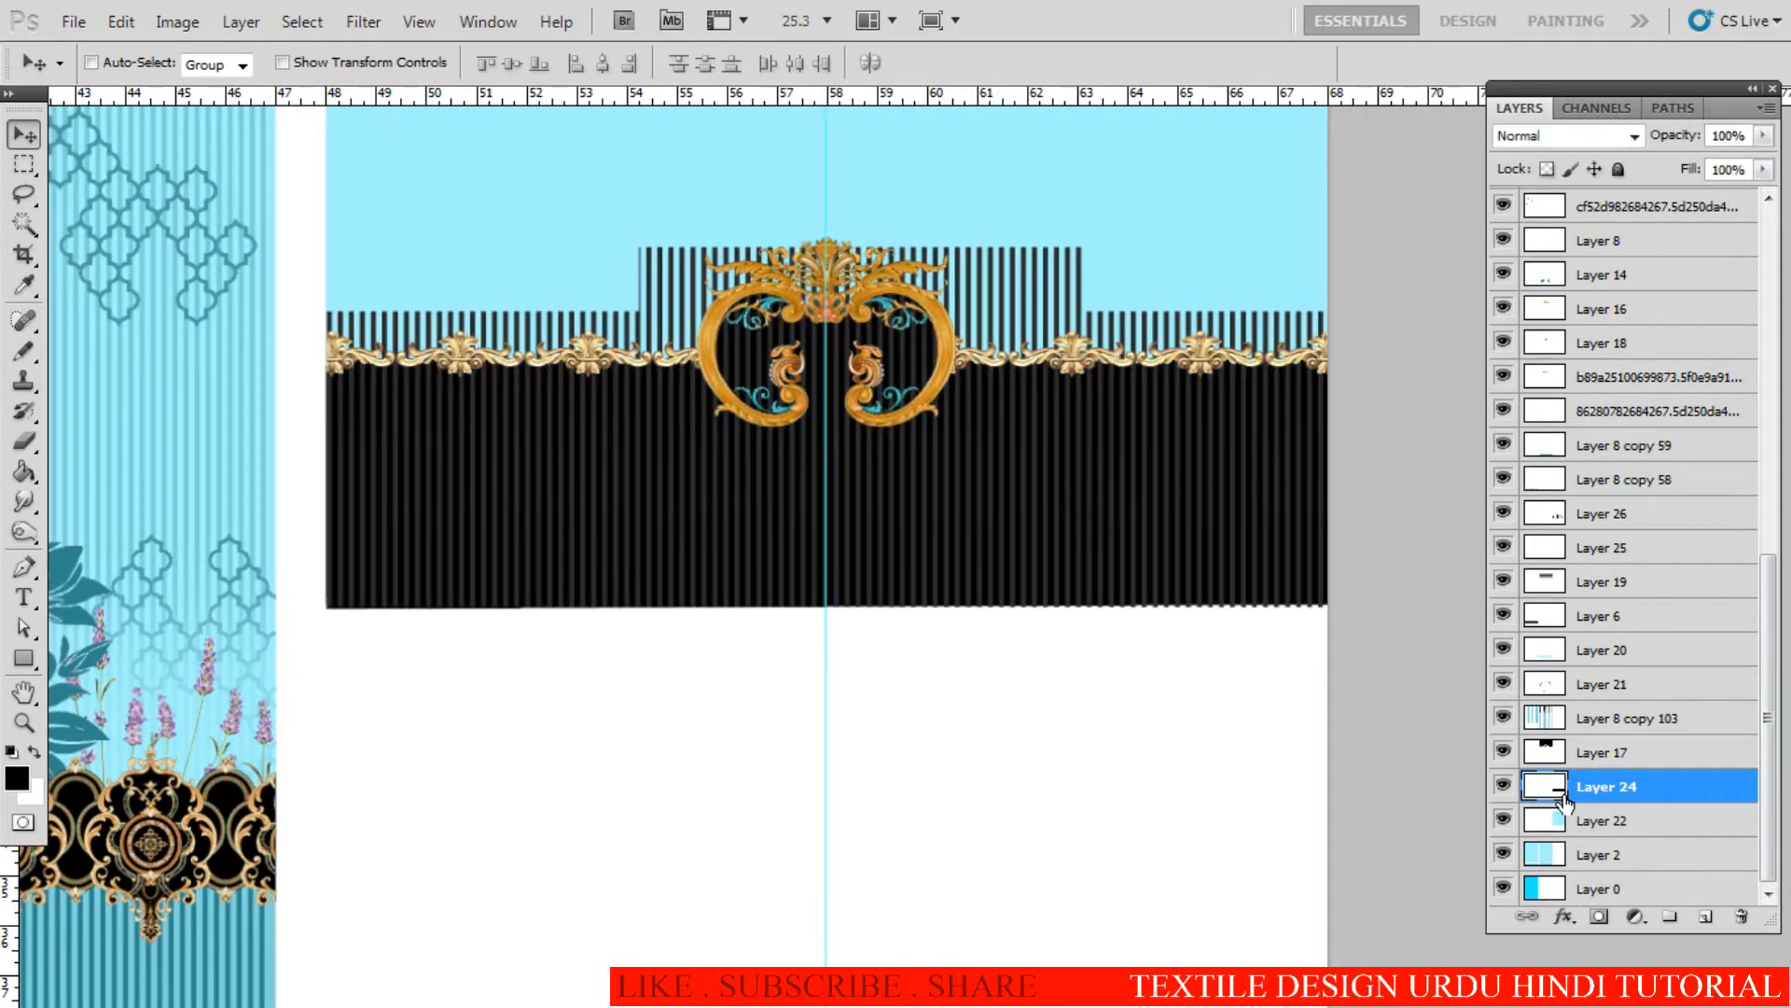
key(w)
click(973, 499)
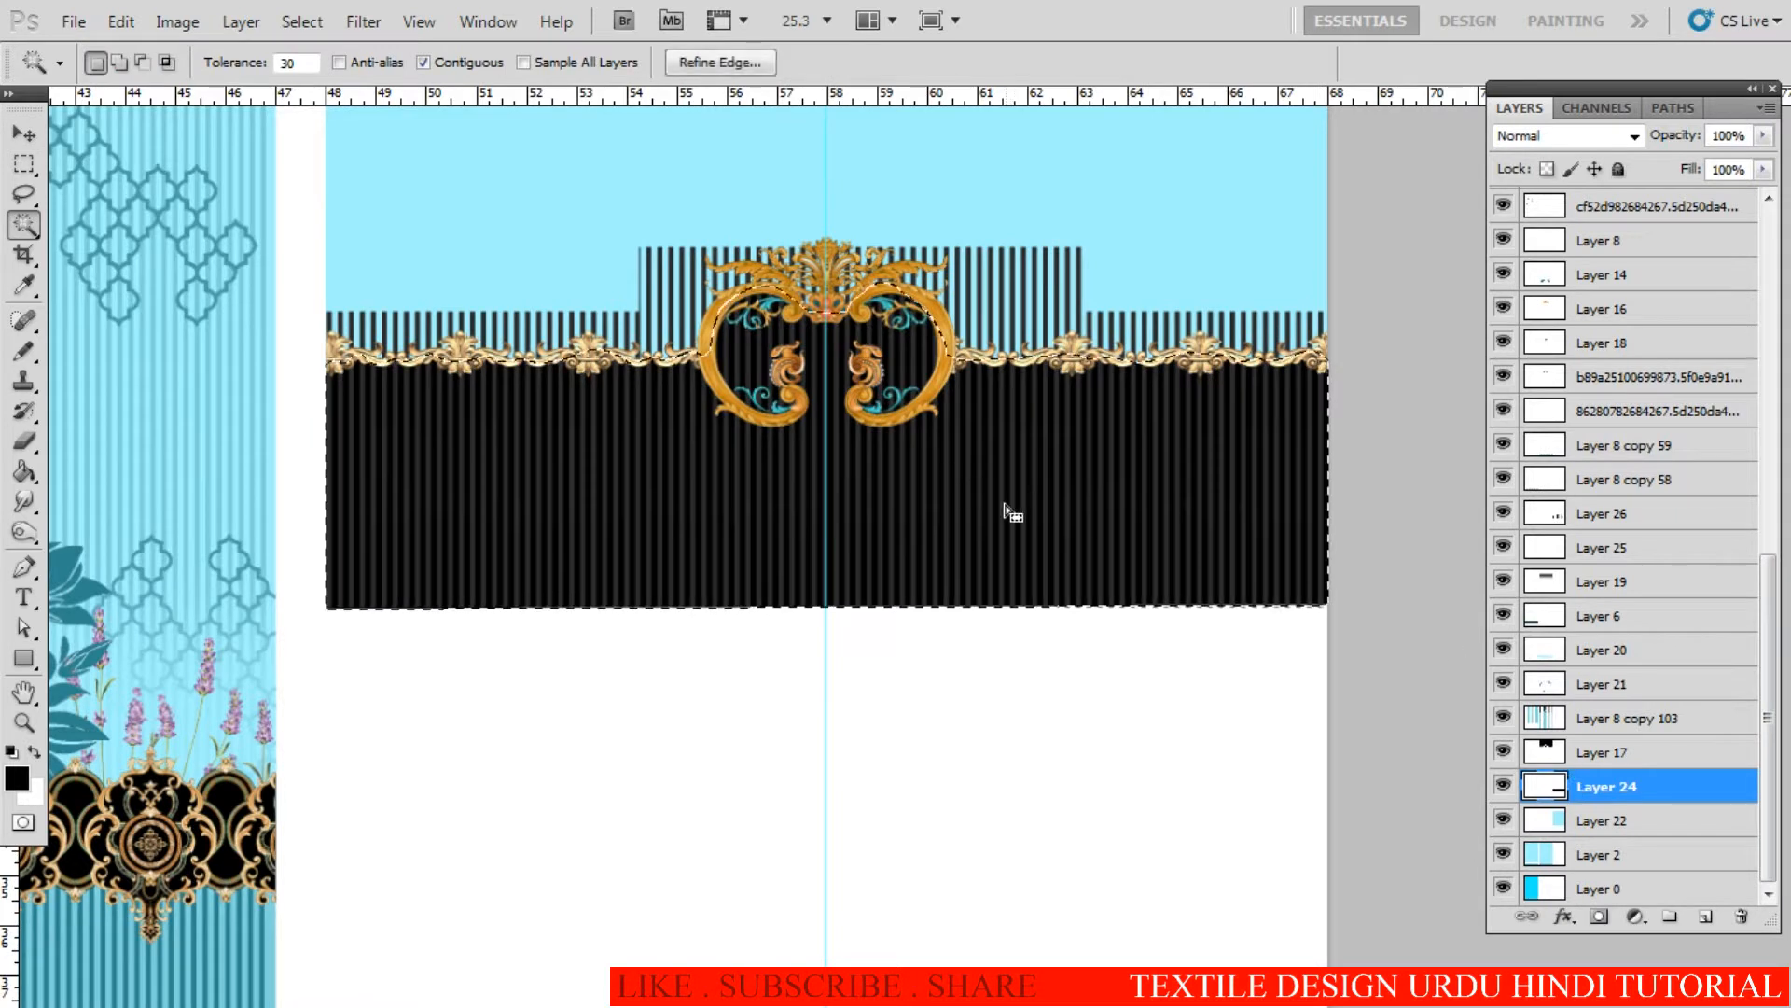
shift+click(1047, 396)
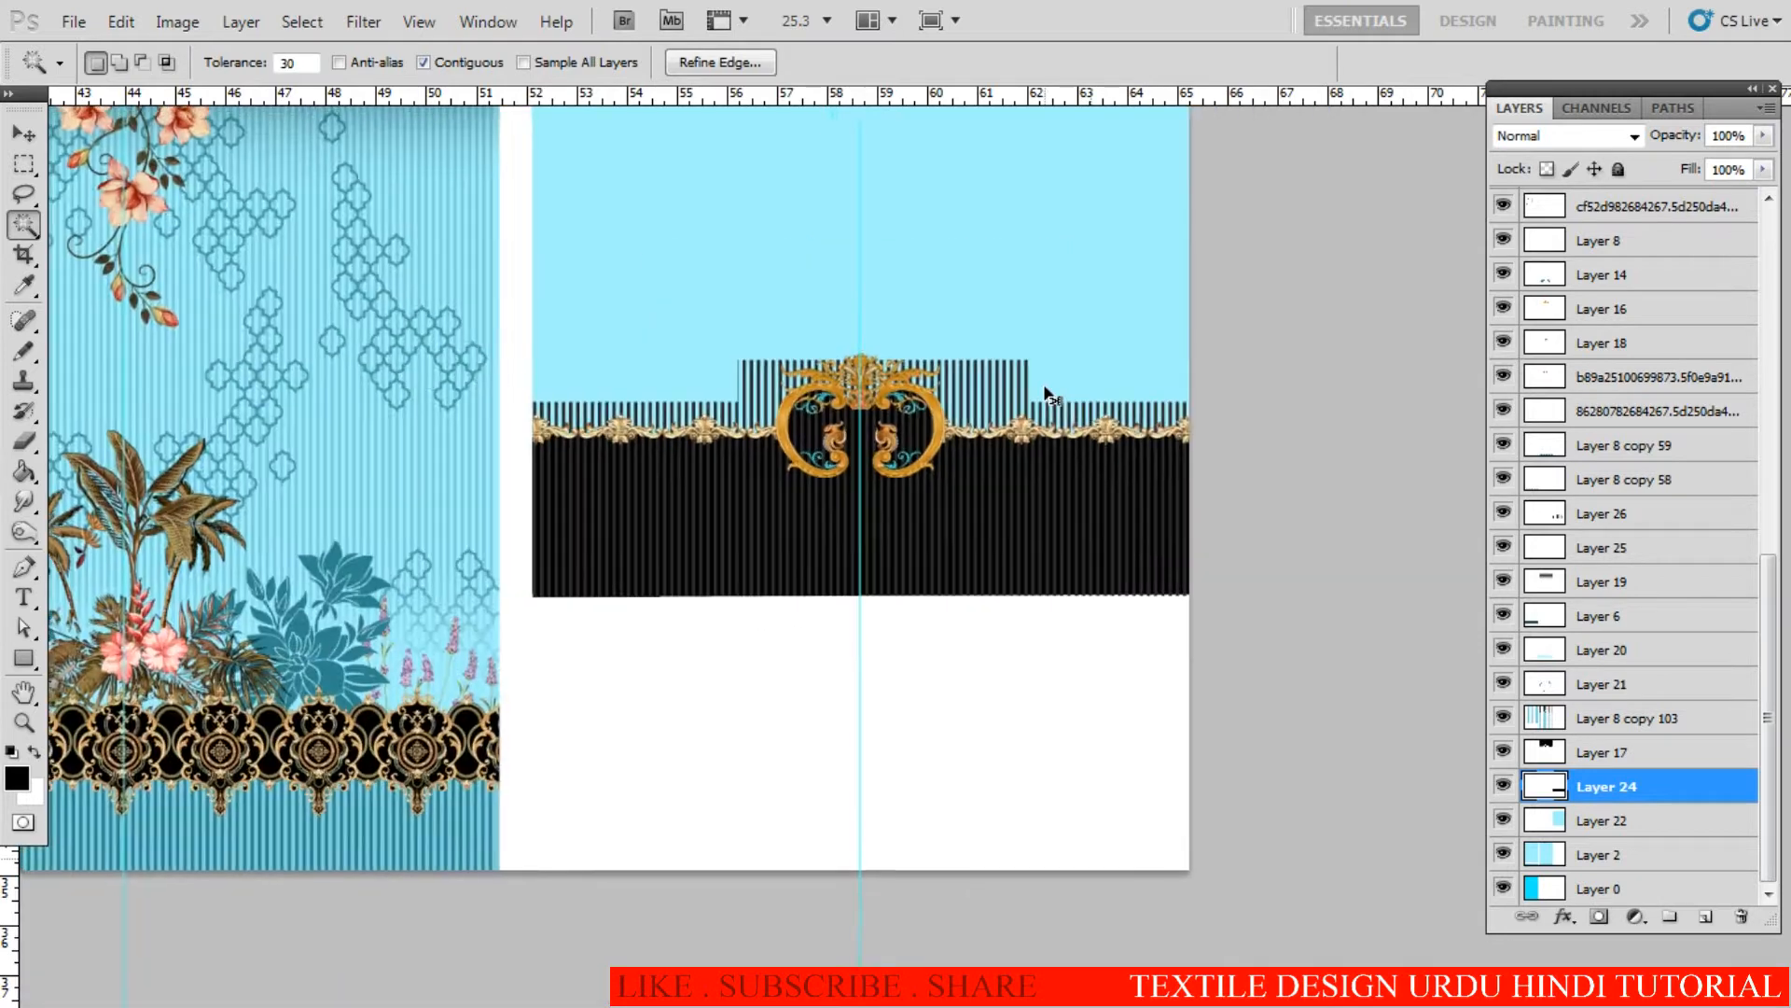
key(ctrl+minus)
key(ctrl+minus)
key(ctrl+minus)
key(ctrl+minus)
key(ctrl+minus)
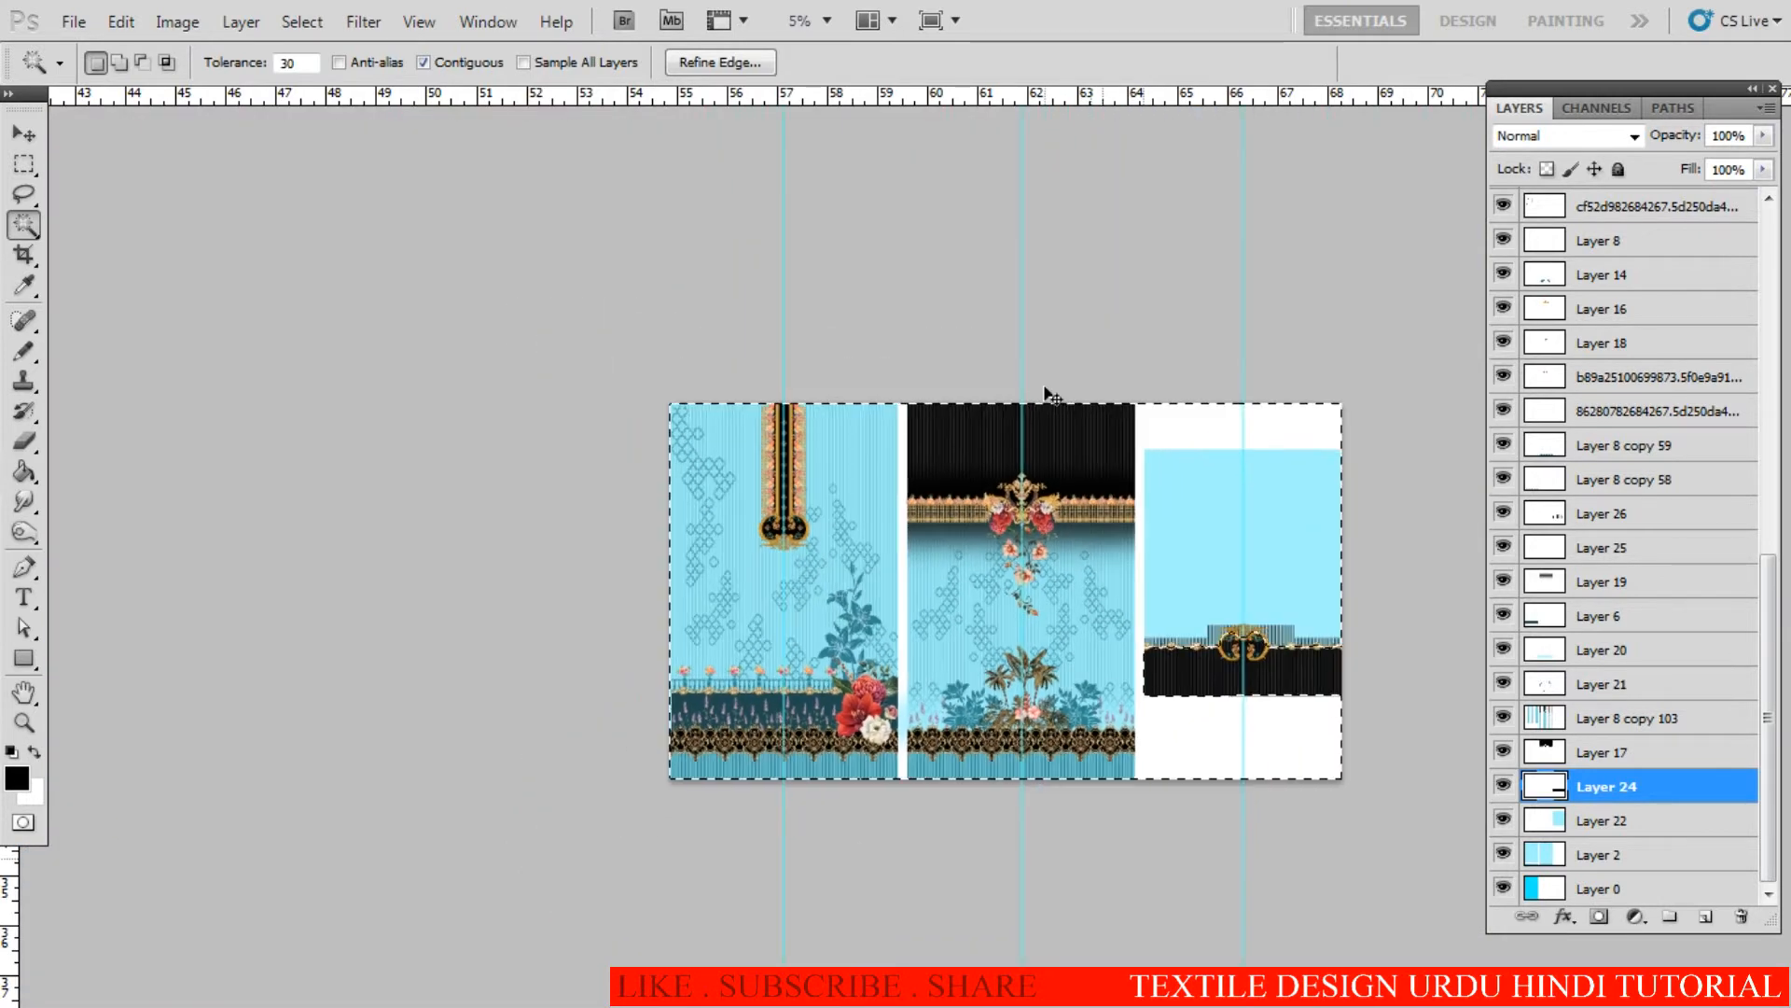
Step: Delete the Layer 26 stripes lying outside the black band's shape and clear the selection
key(ctrl+shift+i)
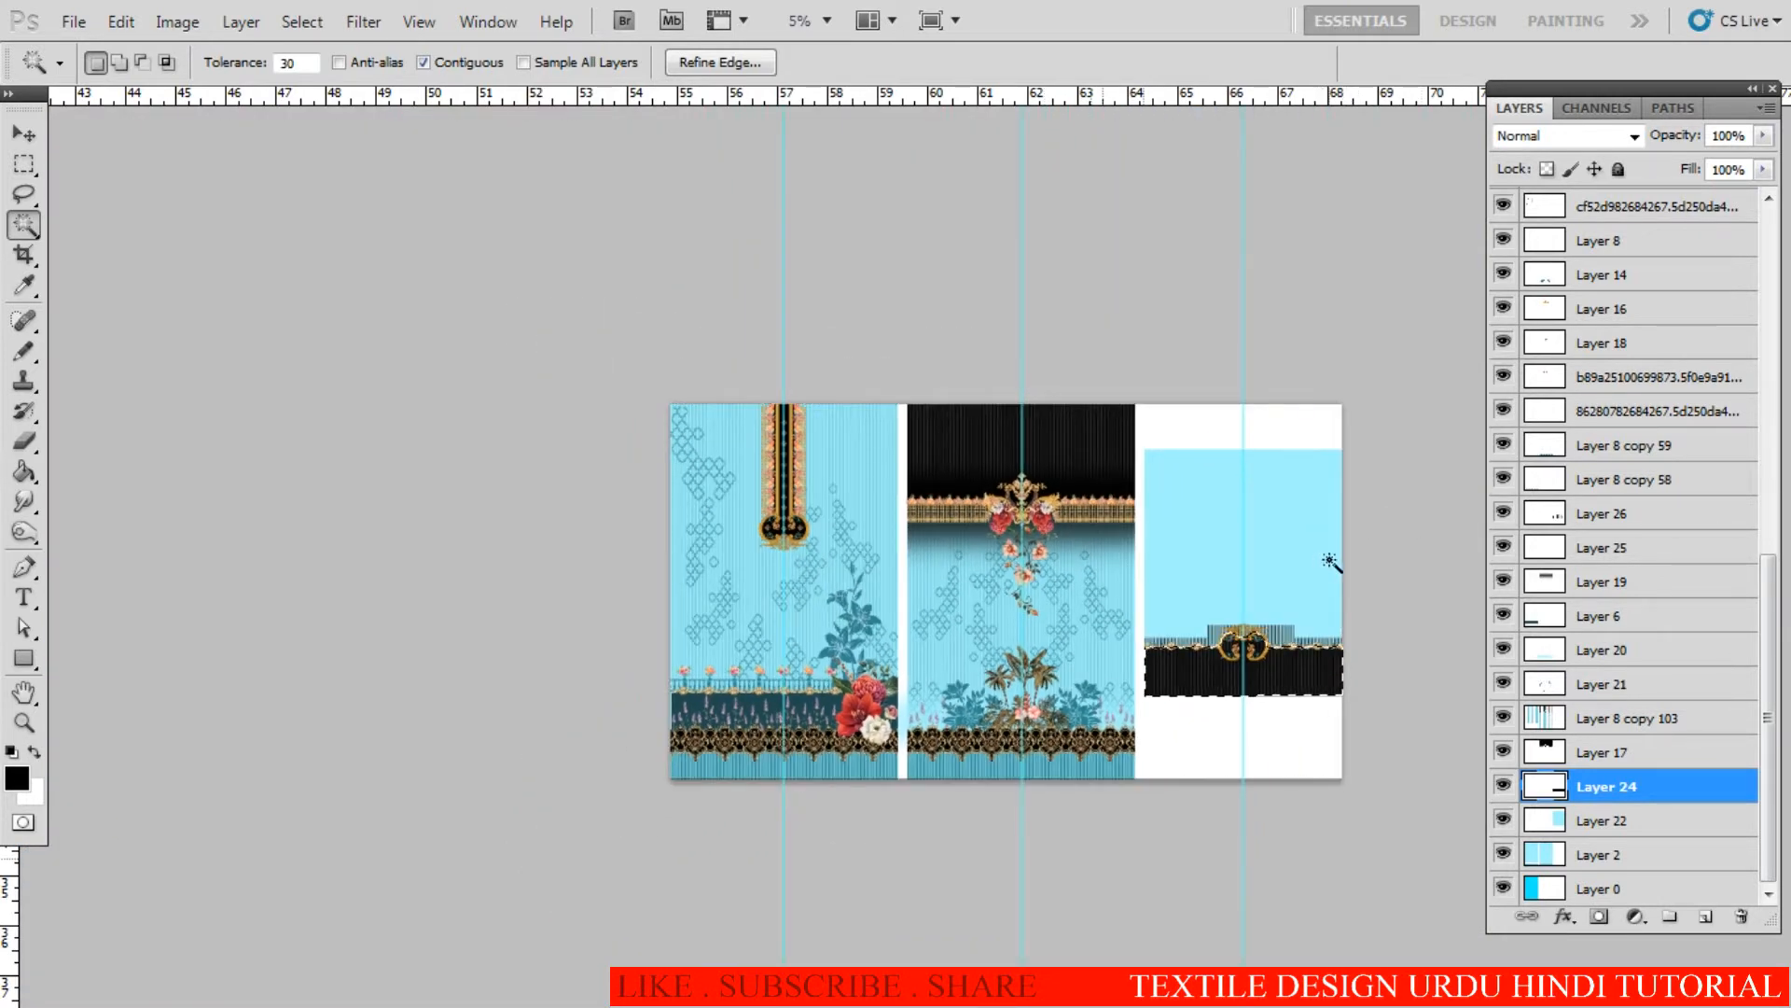
ctrl+click(1260, 692)
ctrl+click(1260, 693)
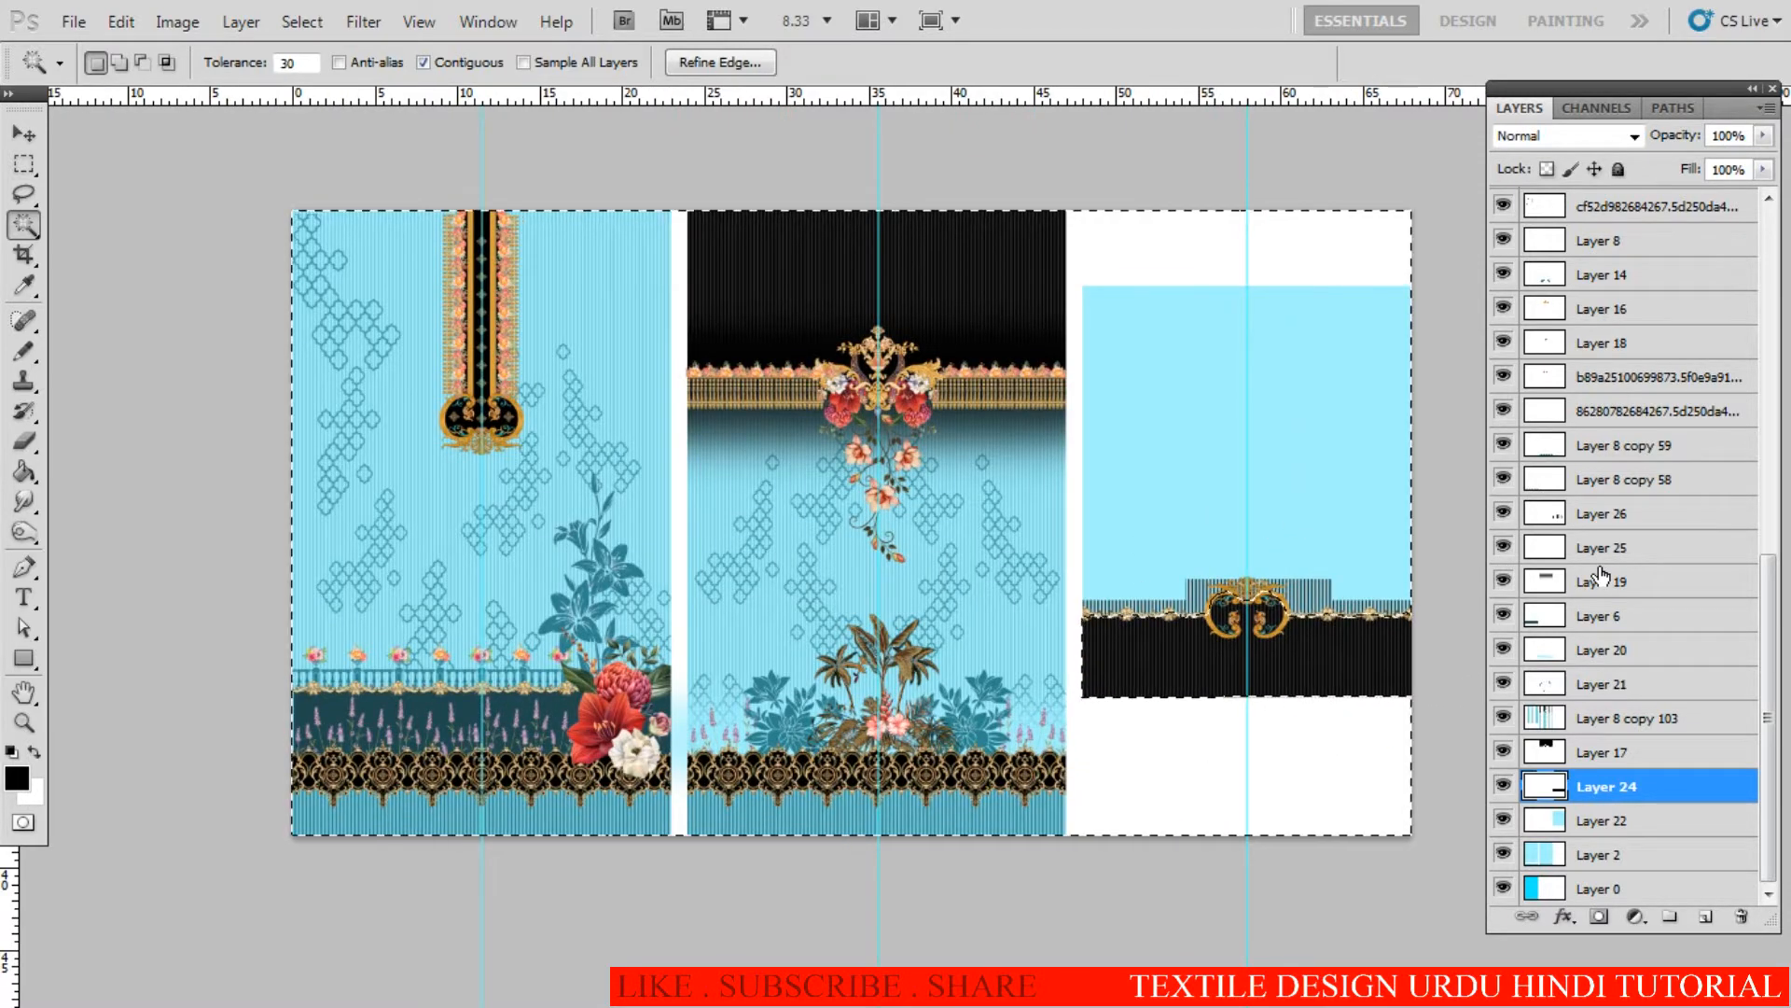
ctrl+click(1288, 664)
ctrl+click(1289, 664)
ctrl+click(1286, 673)
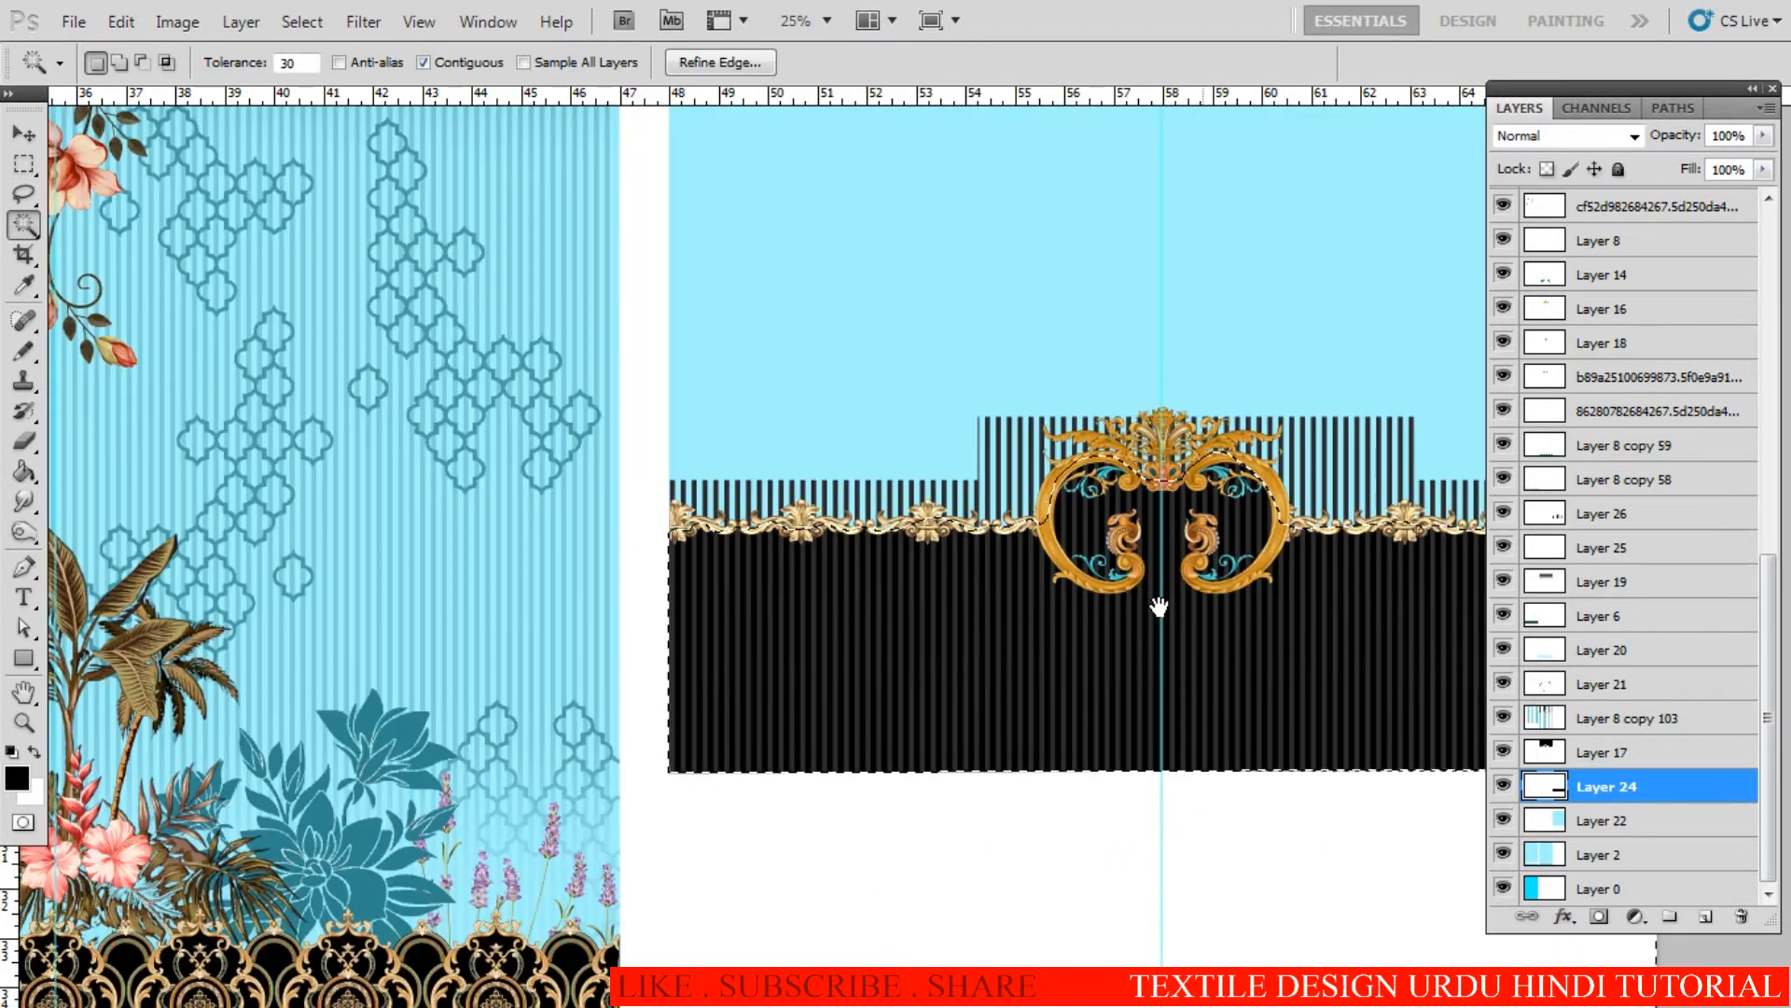
ctrl+click(1156, 608)
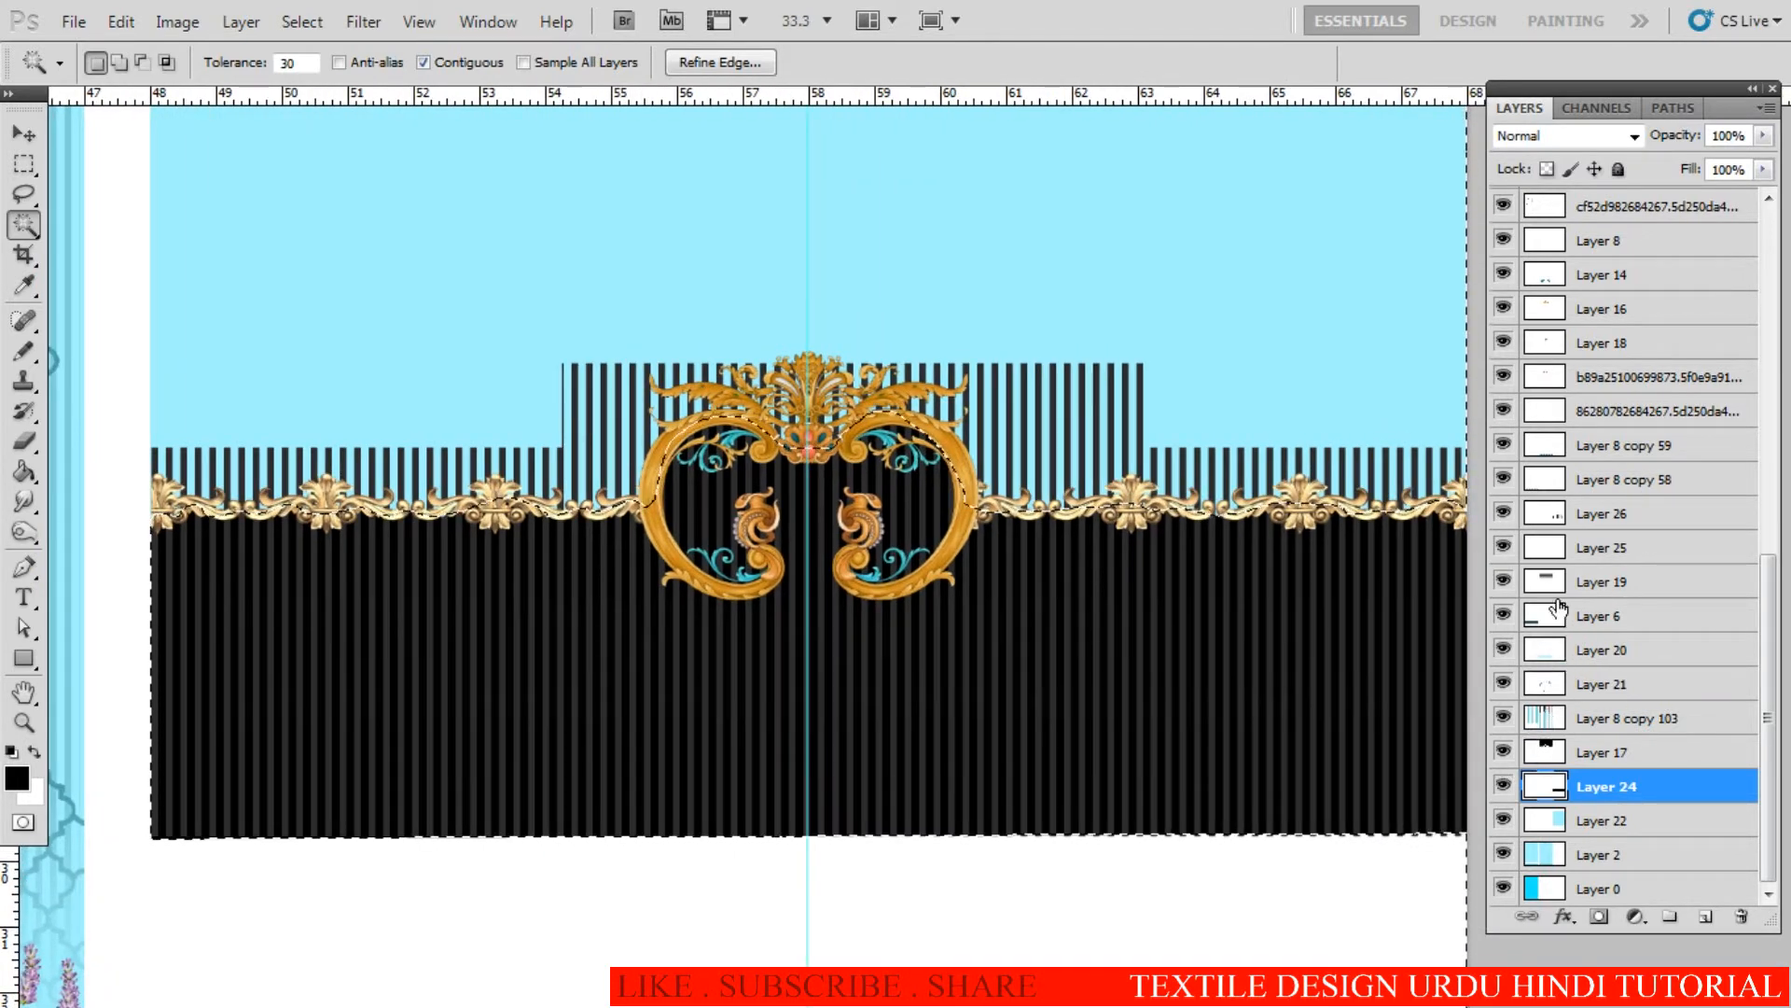
click(1503, 514)
click(1535, 520)
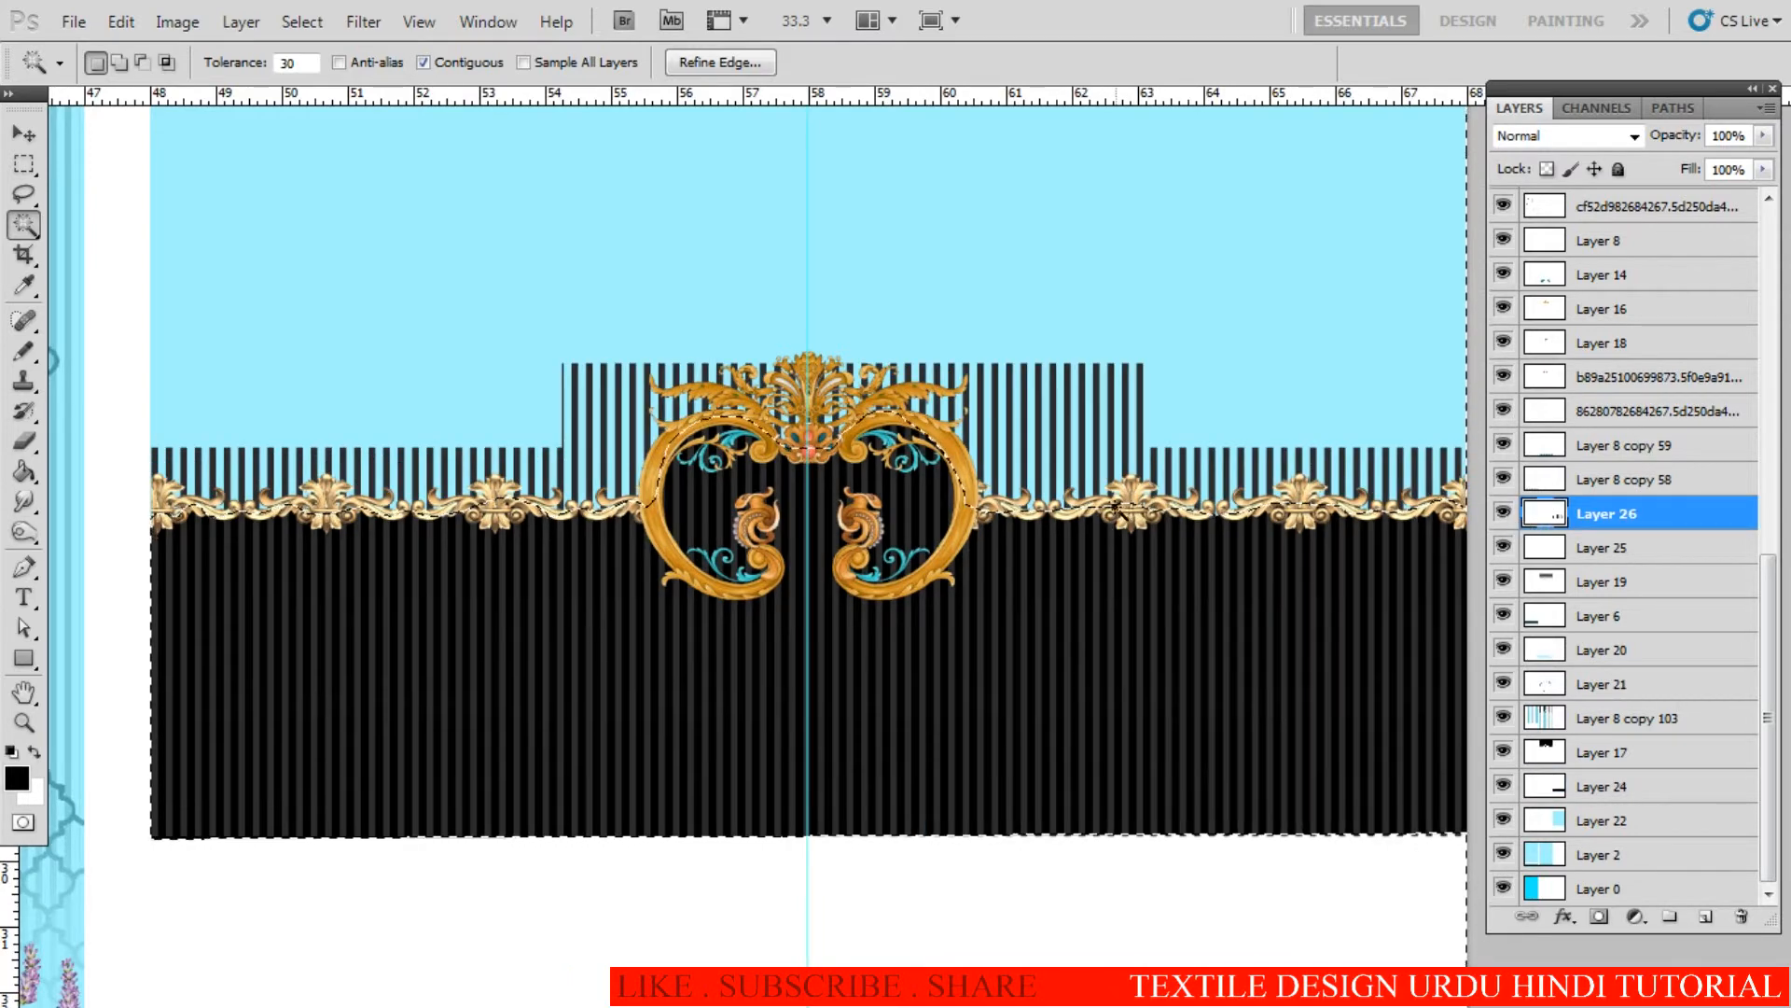
key(Delete)
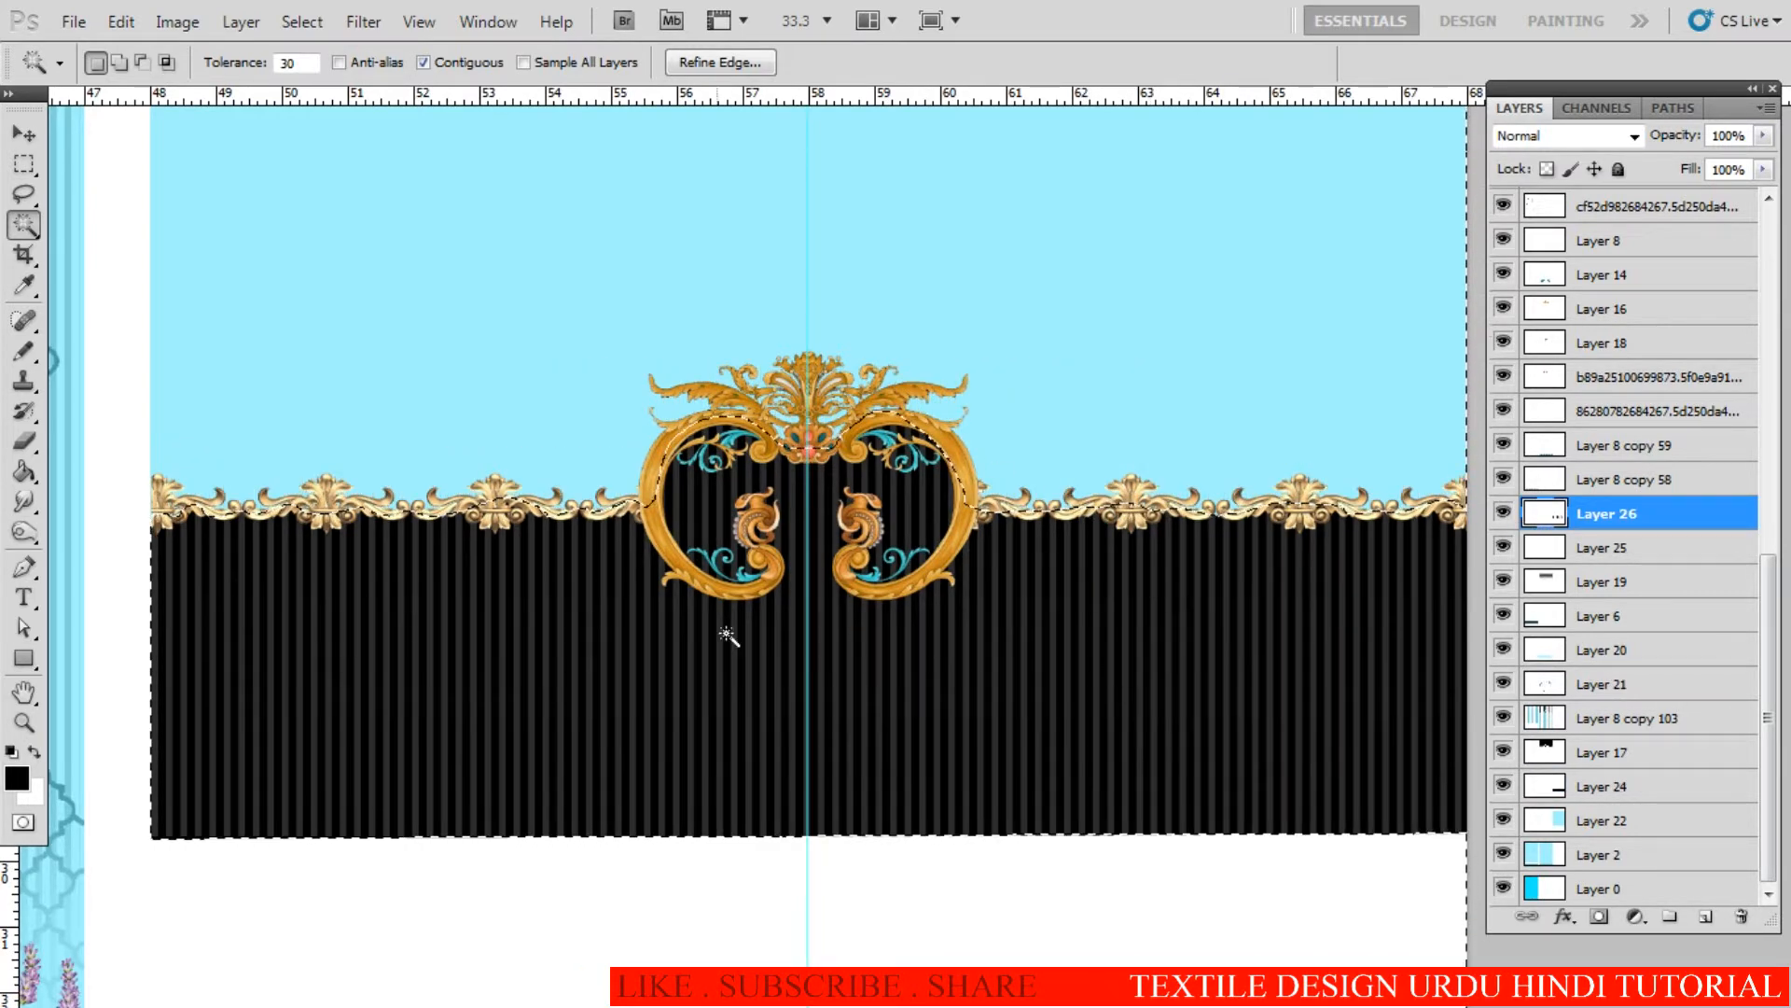
key(ctrl+d)
Step: Copy a rectangular block of the middle panel's blue stripes on Layer 8 copy 103 across onto the light blue panel
drag(883, 629, 988, 782)
drag(923, 770, 752, 640)
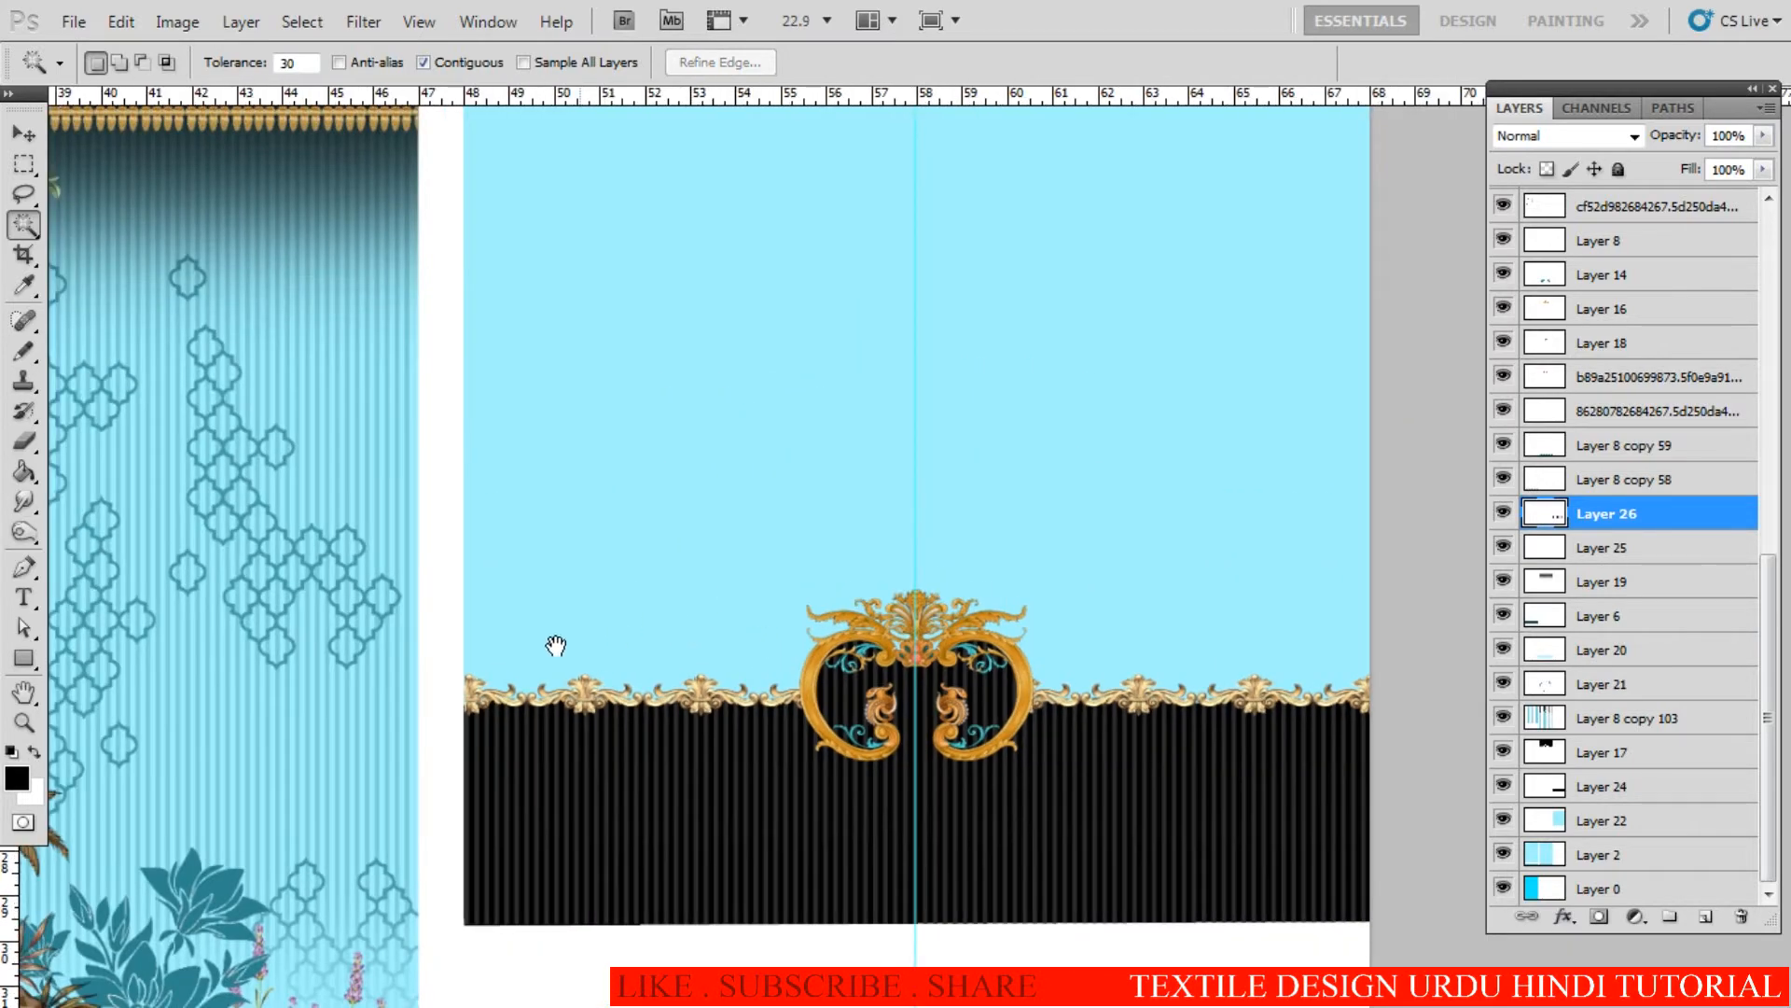
drag(389, 727, 640, 568)
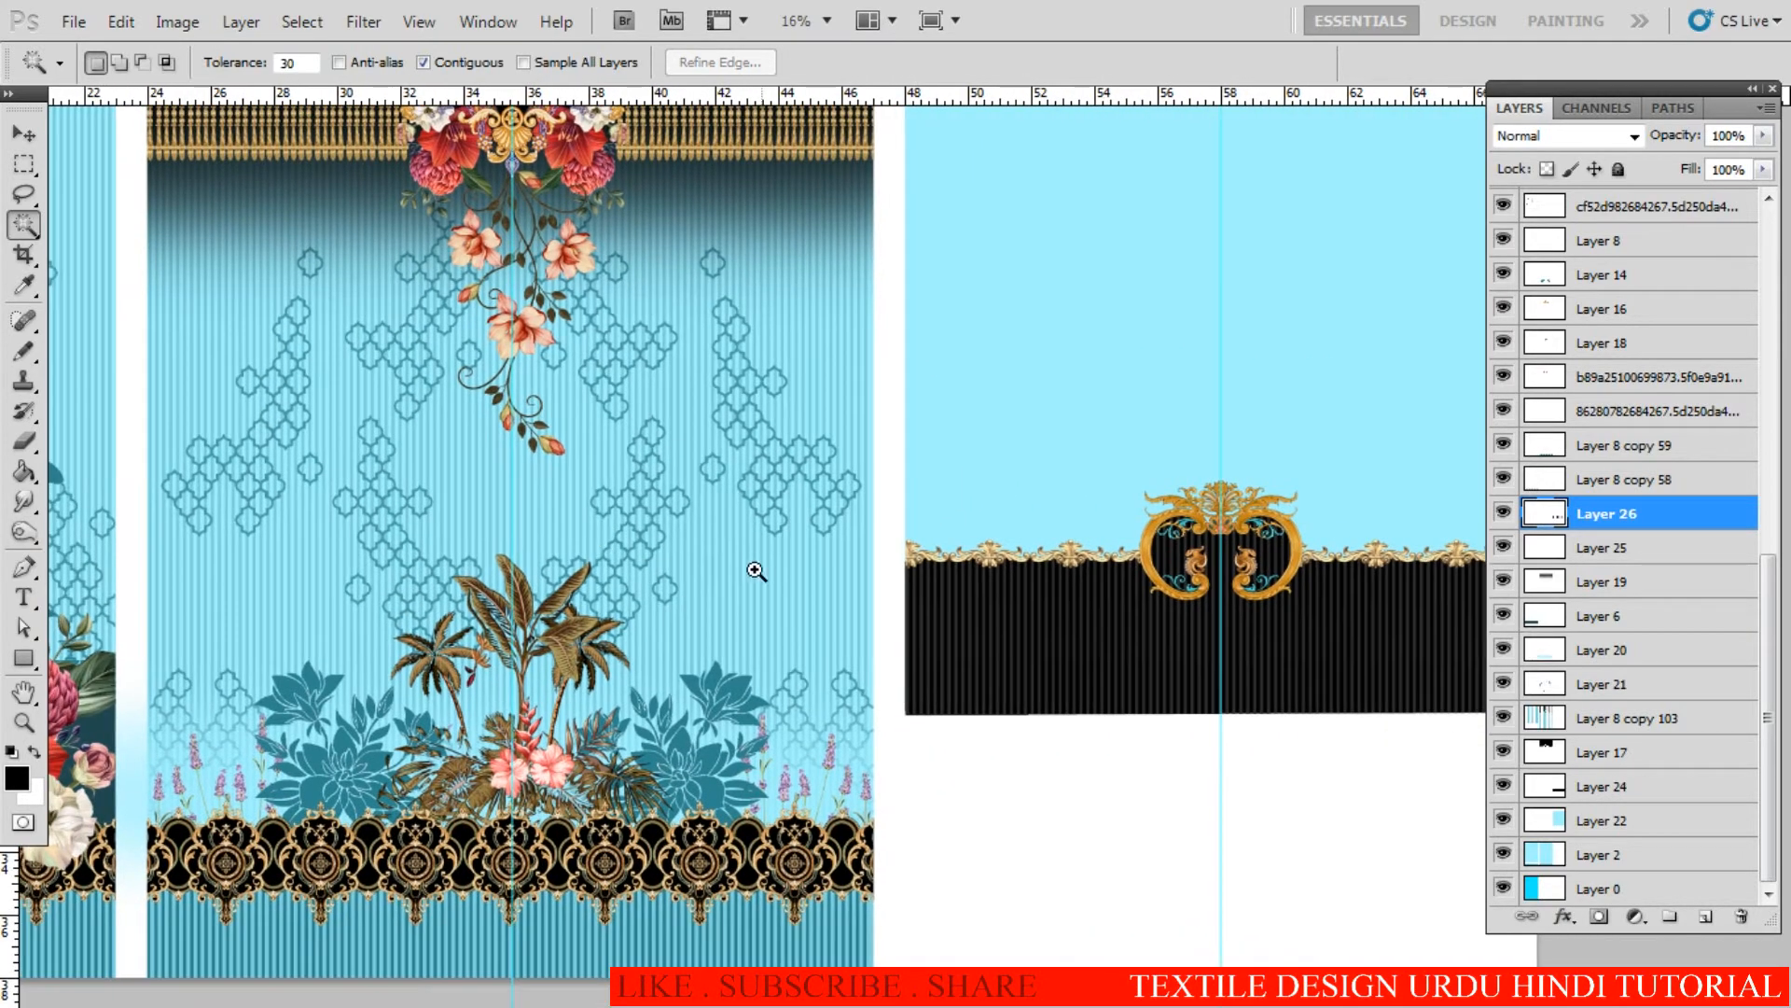
drag(756, 568, 721, 606)
key(v)
right_click(903, 592)
click(940, 604)
drag(721, 607, 771, 613)
key(m)
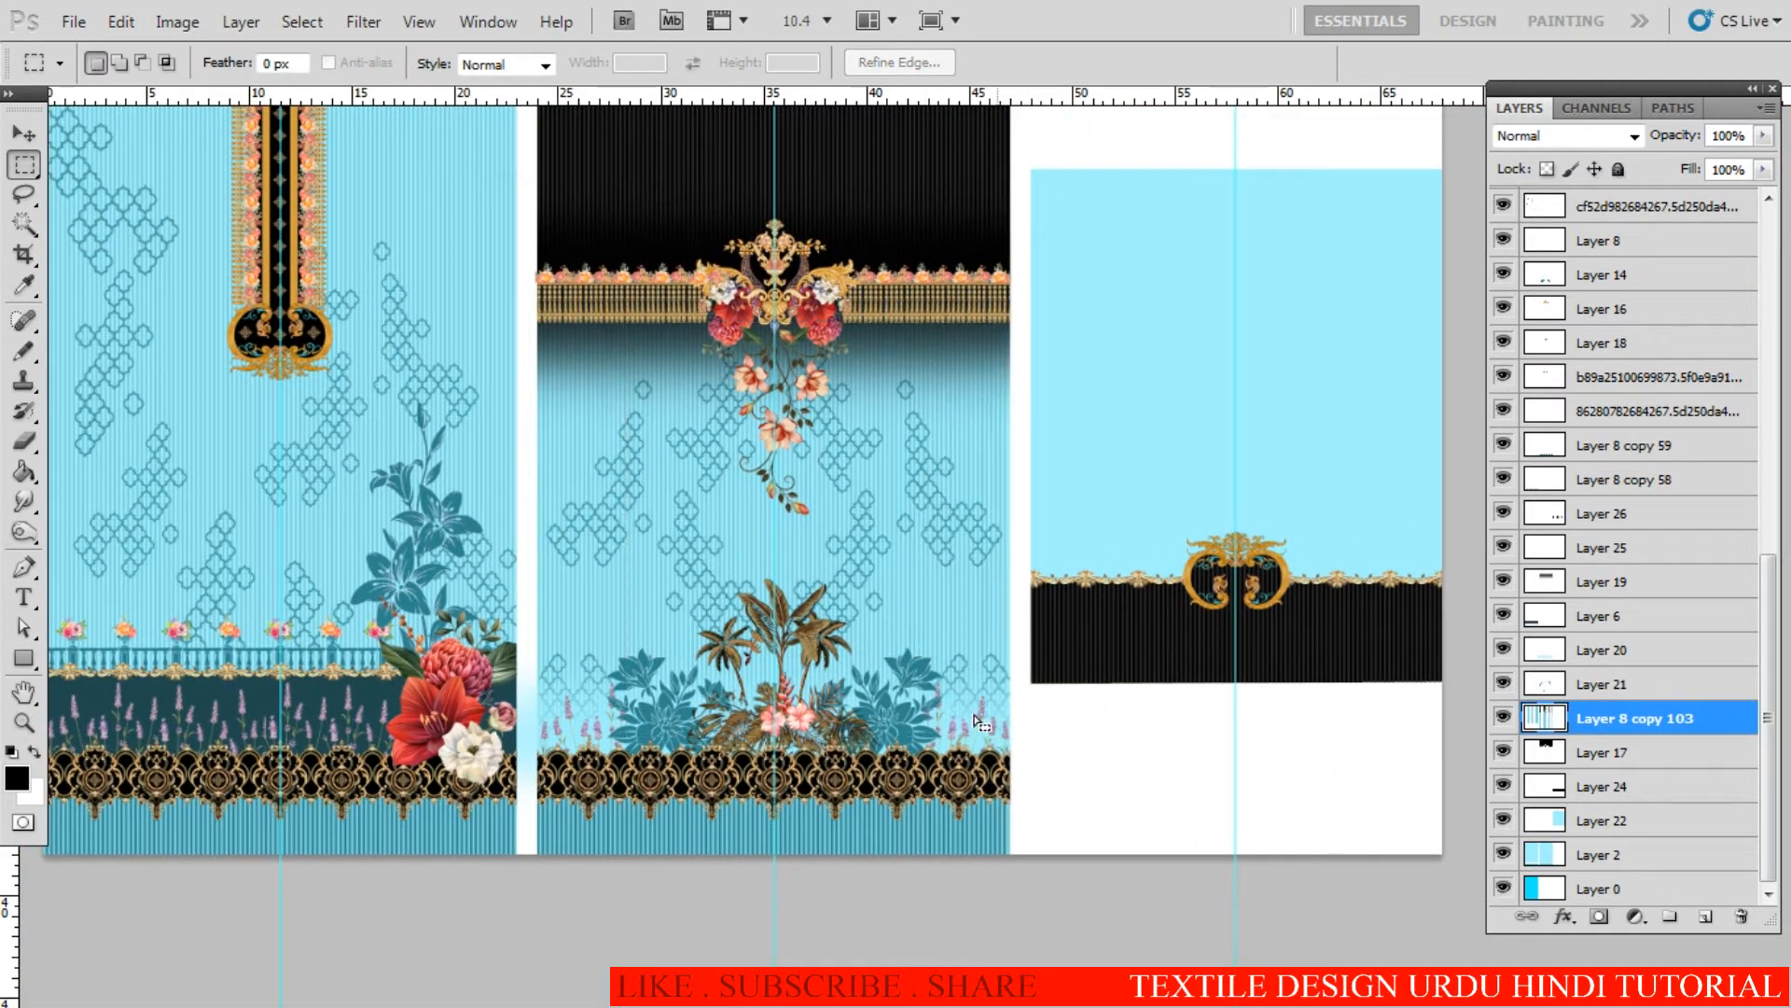
key(v)
drag(856, 540, 1252, 396)
ctrl+click(1188, 499)
ctrl+click(1190, 522)
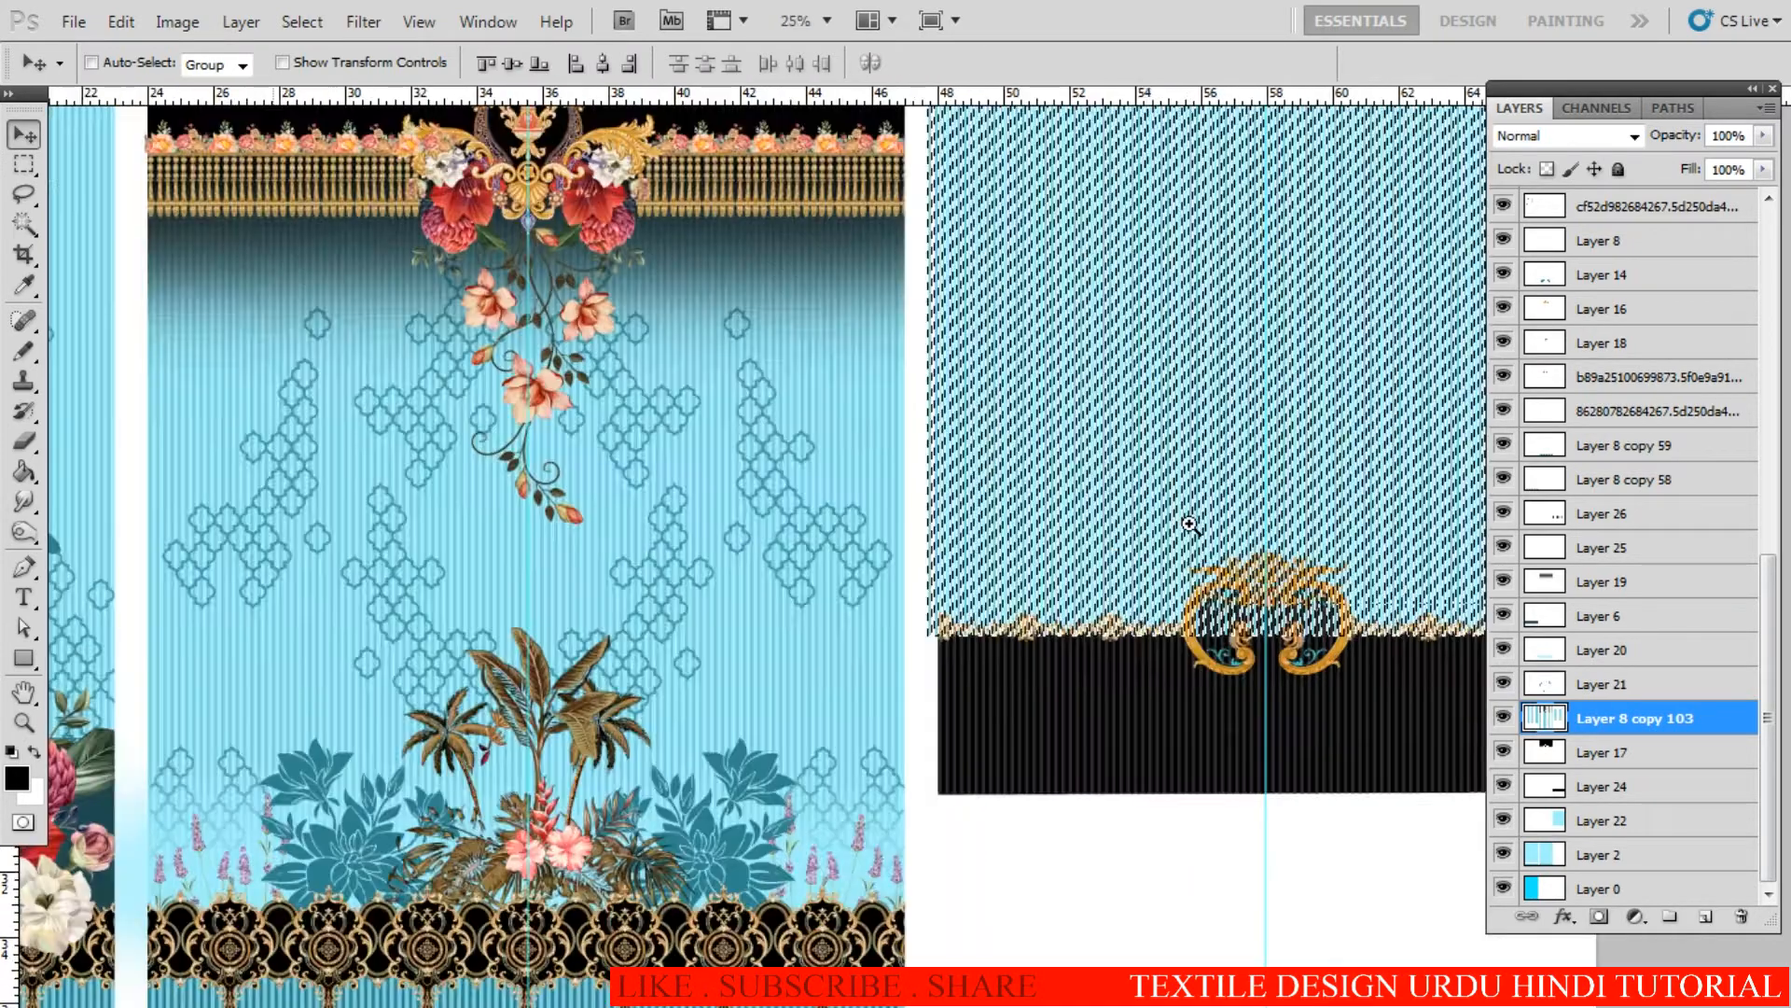
ctrl+click(1189, 523)
ctrl+click(979, 600)
ctrl+click(871, 636)
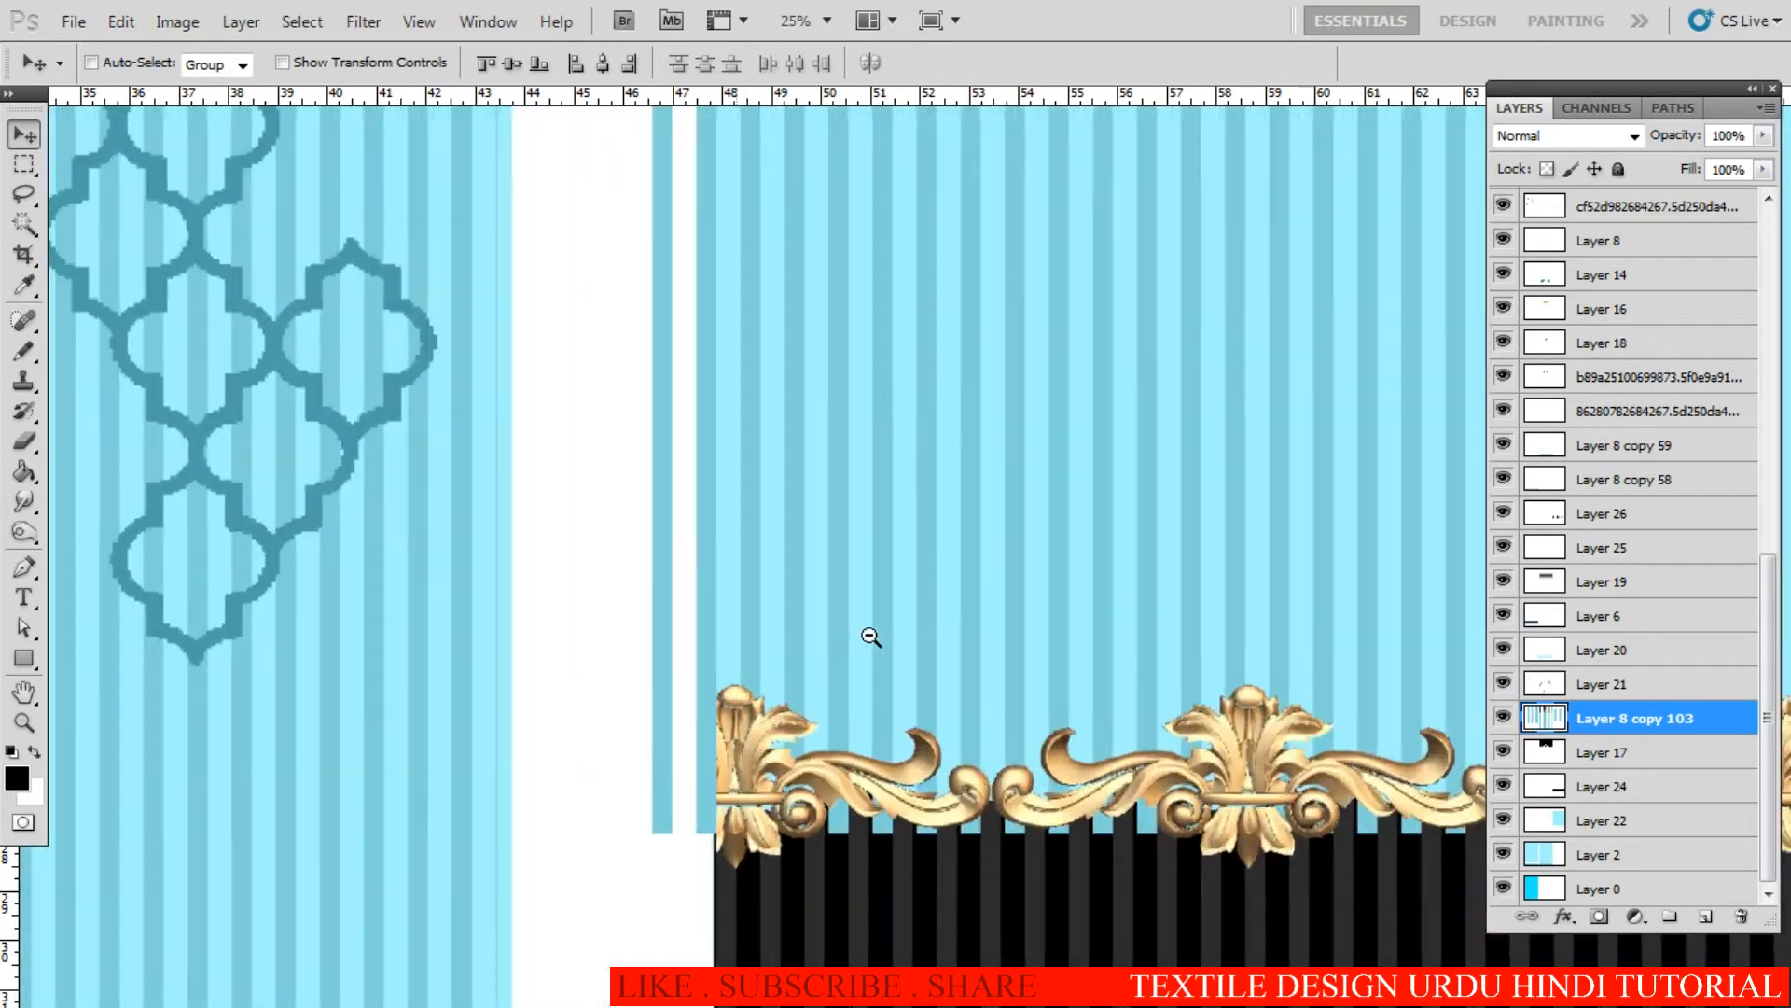
Step: Align the copied blue stripes with the light blue panel's left edge, duplicate them across its remaining width, and clear the selection
drag(752, 640, 822, 630)
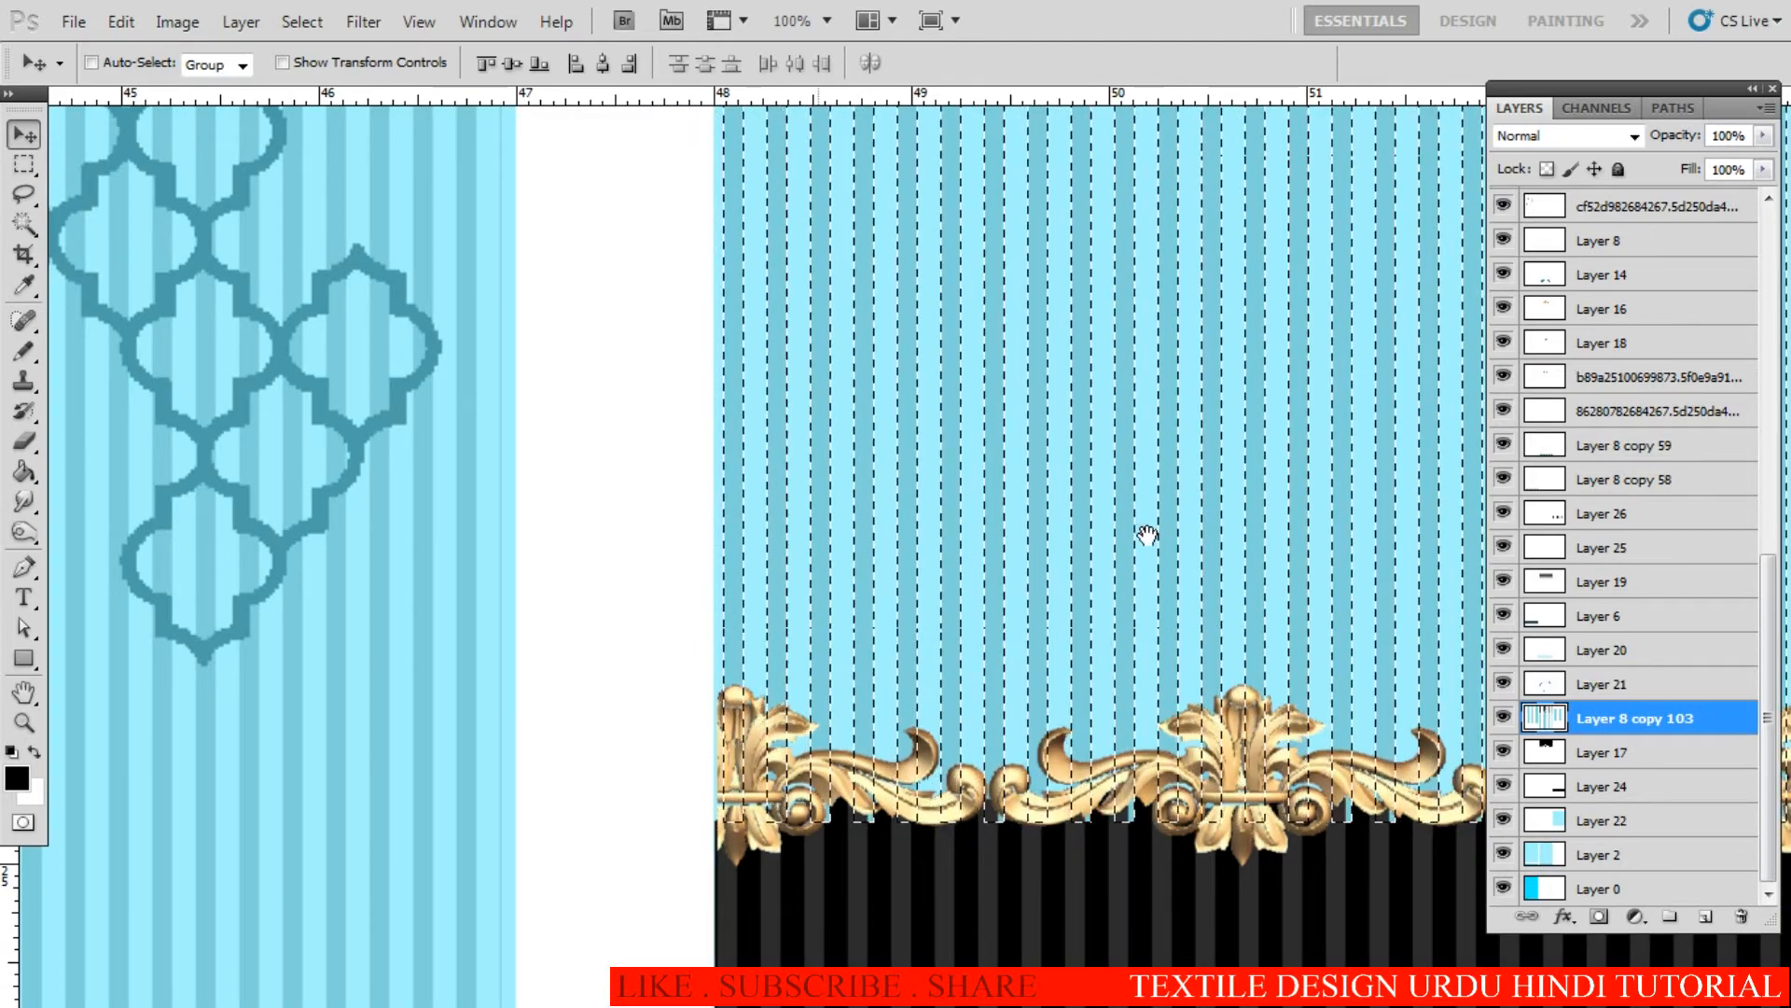
drag(1148, 535, 737, 585)
ctrl+alt+click(968, 572)
drag(951, 572, 716, 644)
ctrl+click(1020, 629)
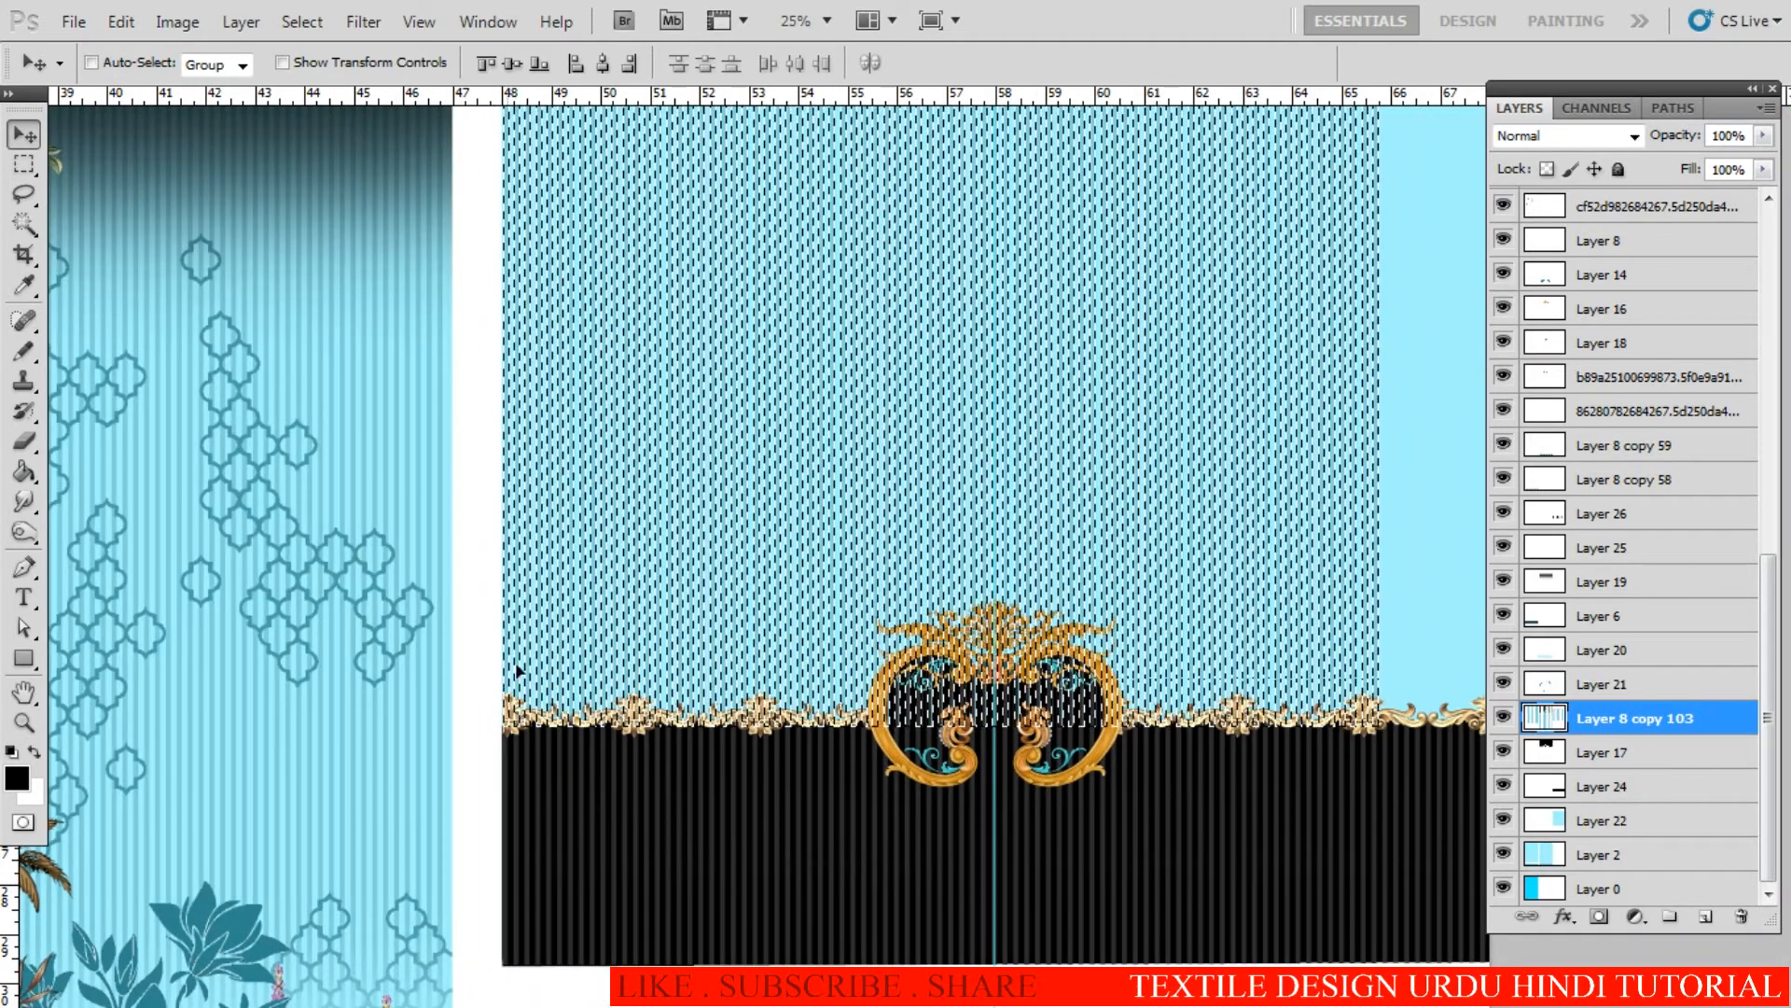
drag(518, 670, 1144, 541)
ctrl+click(1321, 550)
ctrl+click(1320, 549)
ctrl+click(1319, 549)
ctrl+click(1140, 584)
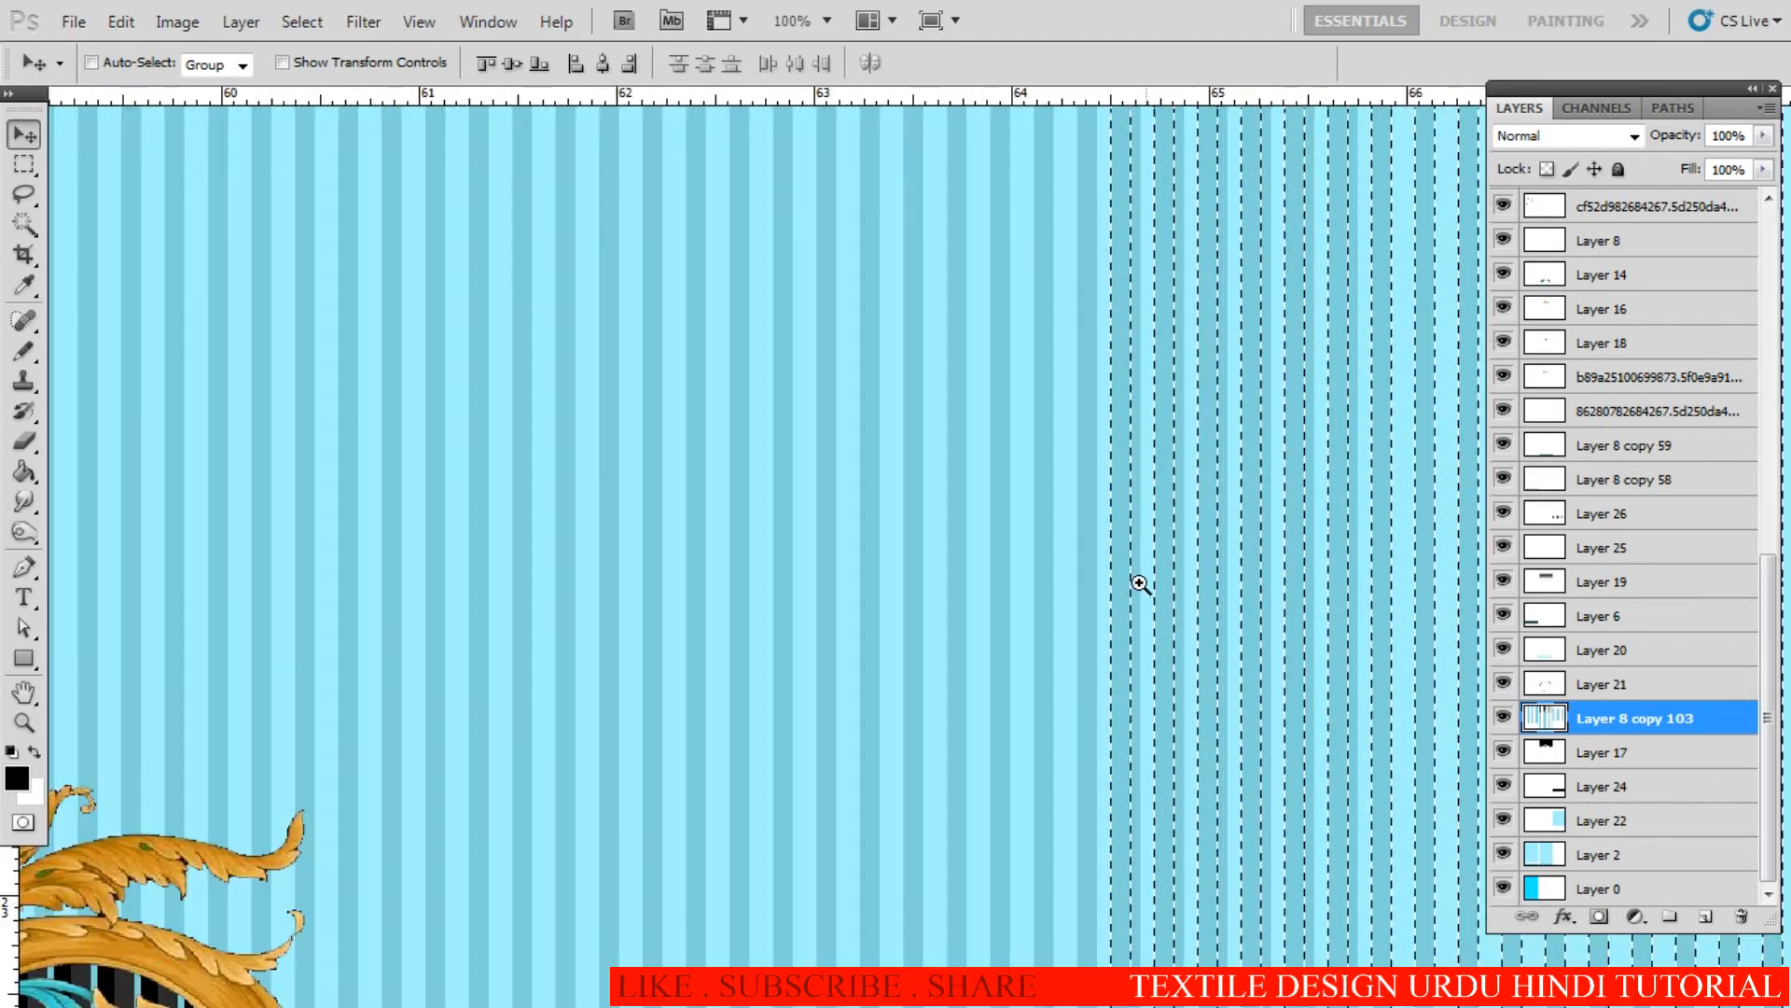
key(ctrl+d)
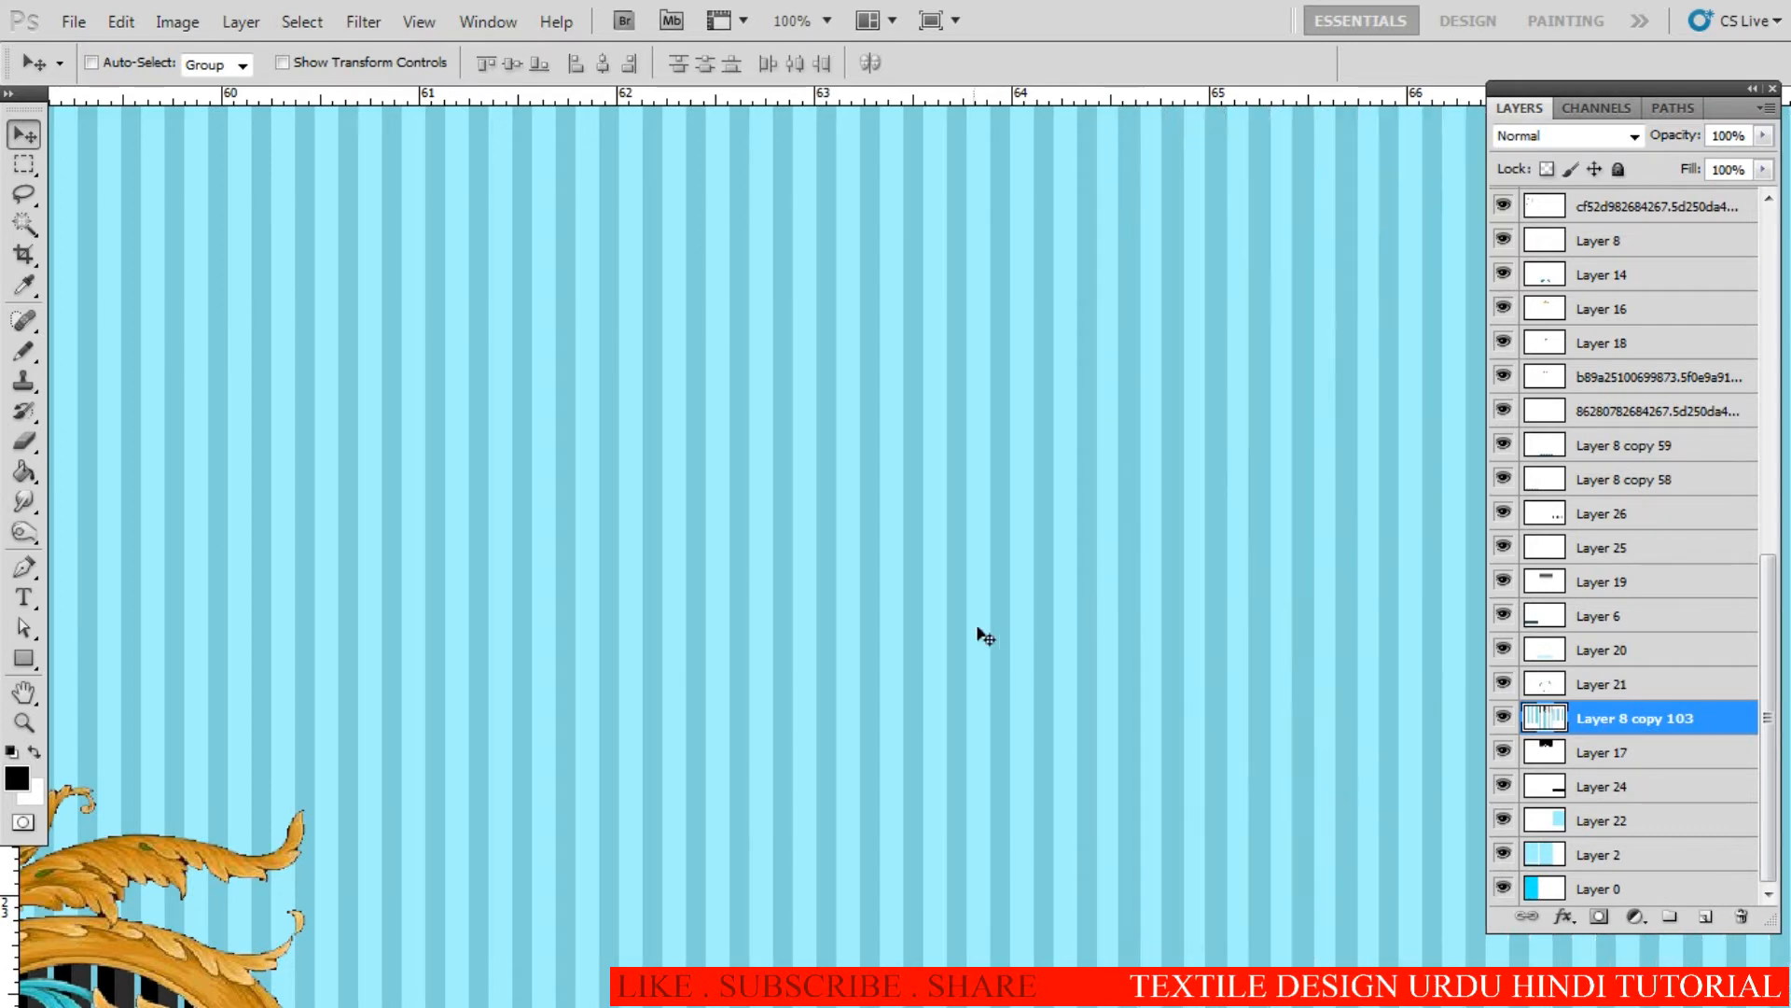
Step: Erase the blue stripes of Layer 8 copy 103 showing inside the central gold ornament
alt+click(986, 637)
drag(740, 641, 672, 640)
ctrl+click(905, 608)
ctrl+click(905, 608)
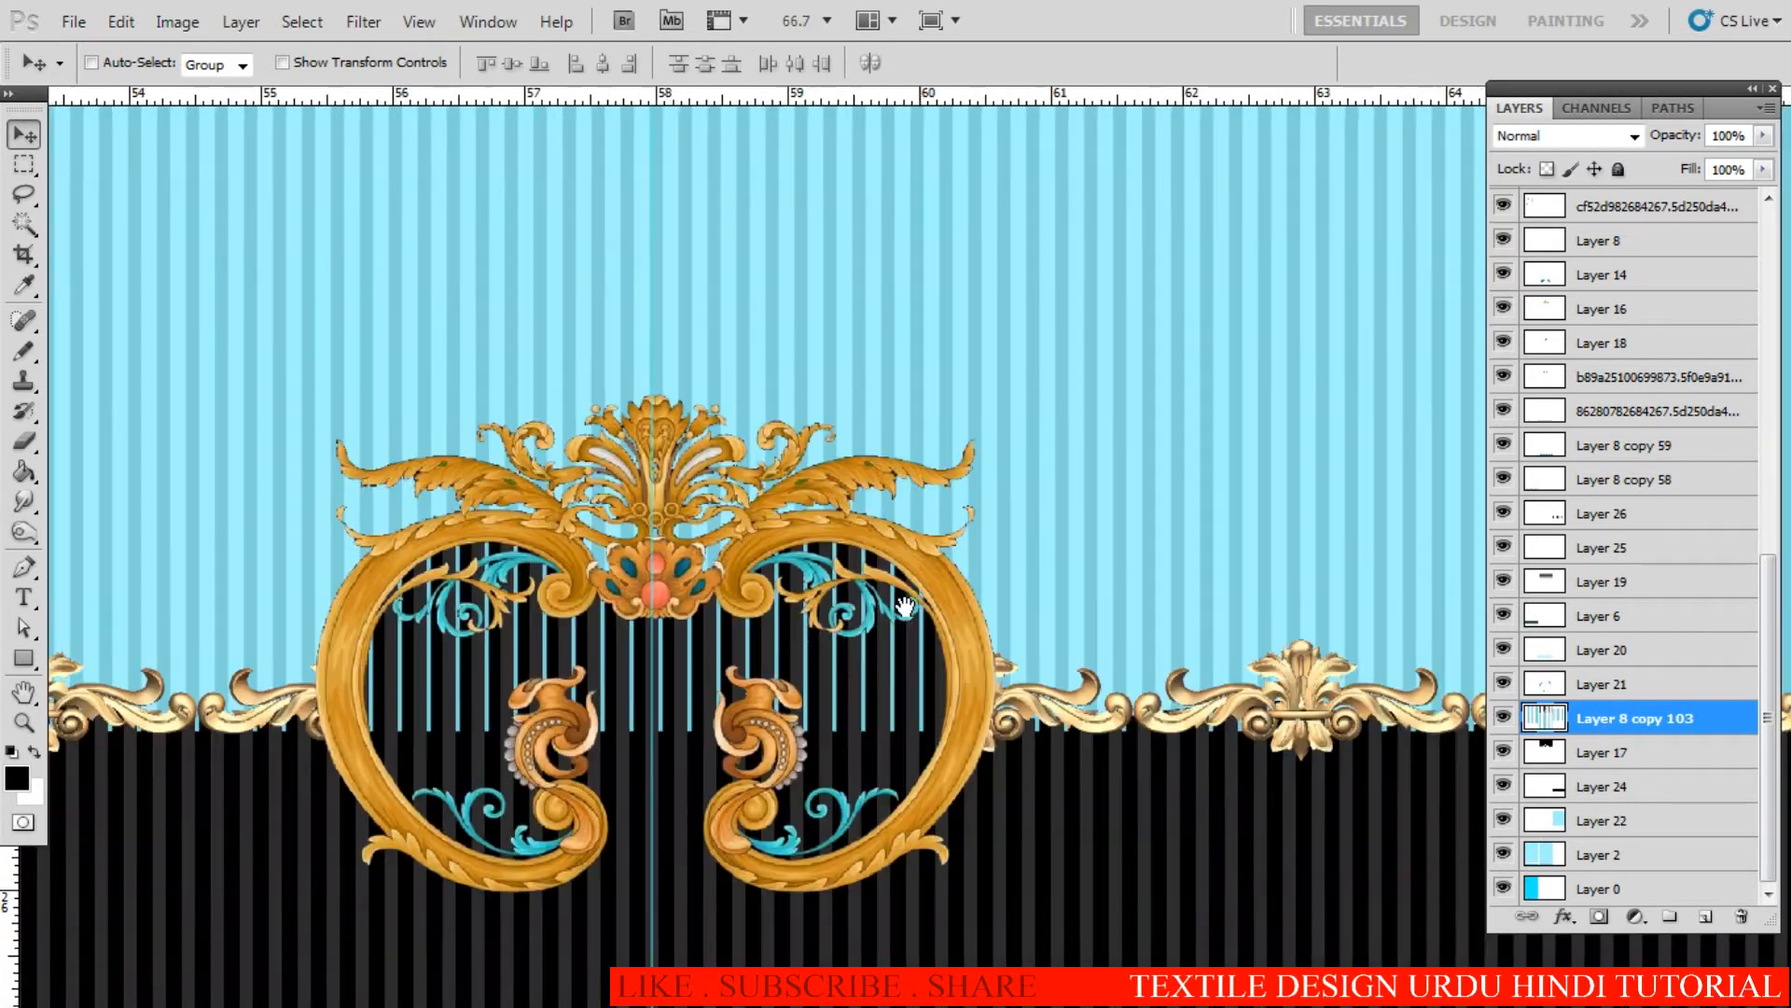
key(e)
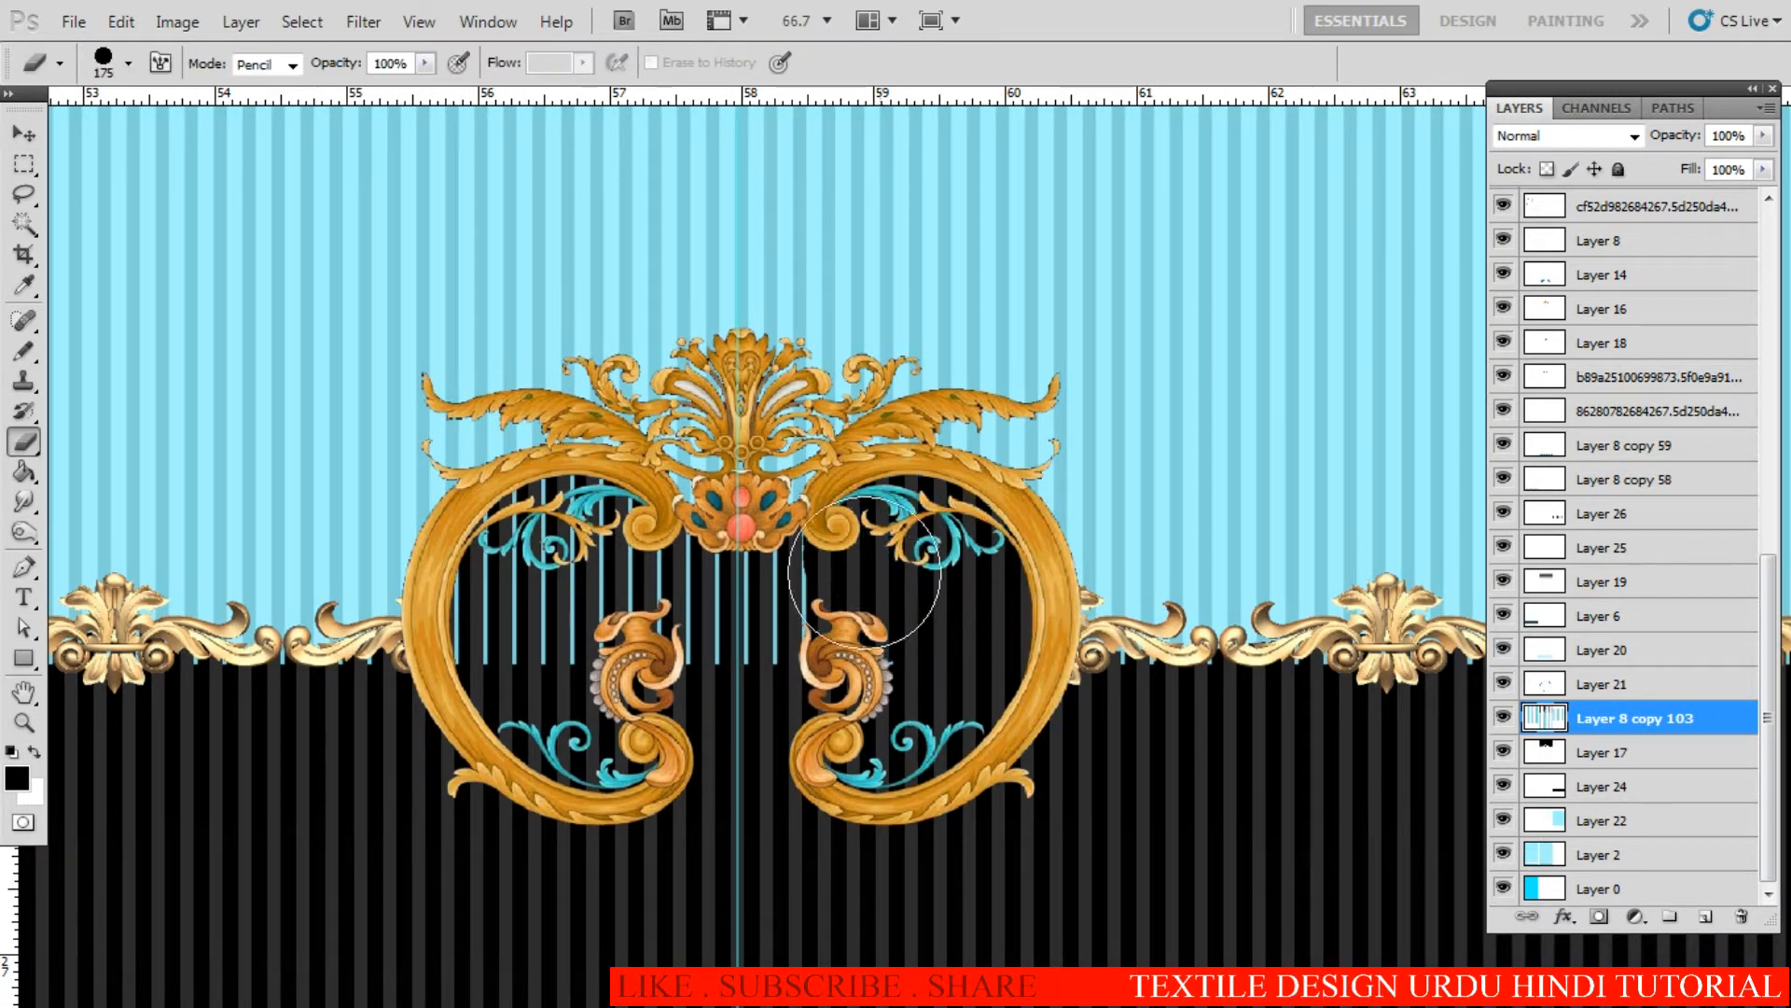
mouse_move(865, 571)
mouse_down()
mouse_move(828, 605)
mouse_move(707, 639)
mouse_move(588, 549)
mouse_move(514, 618)
mouse_up()
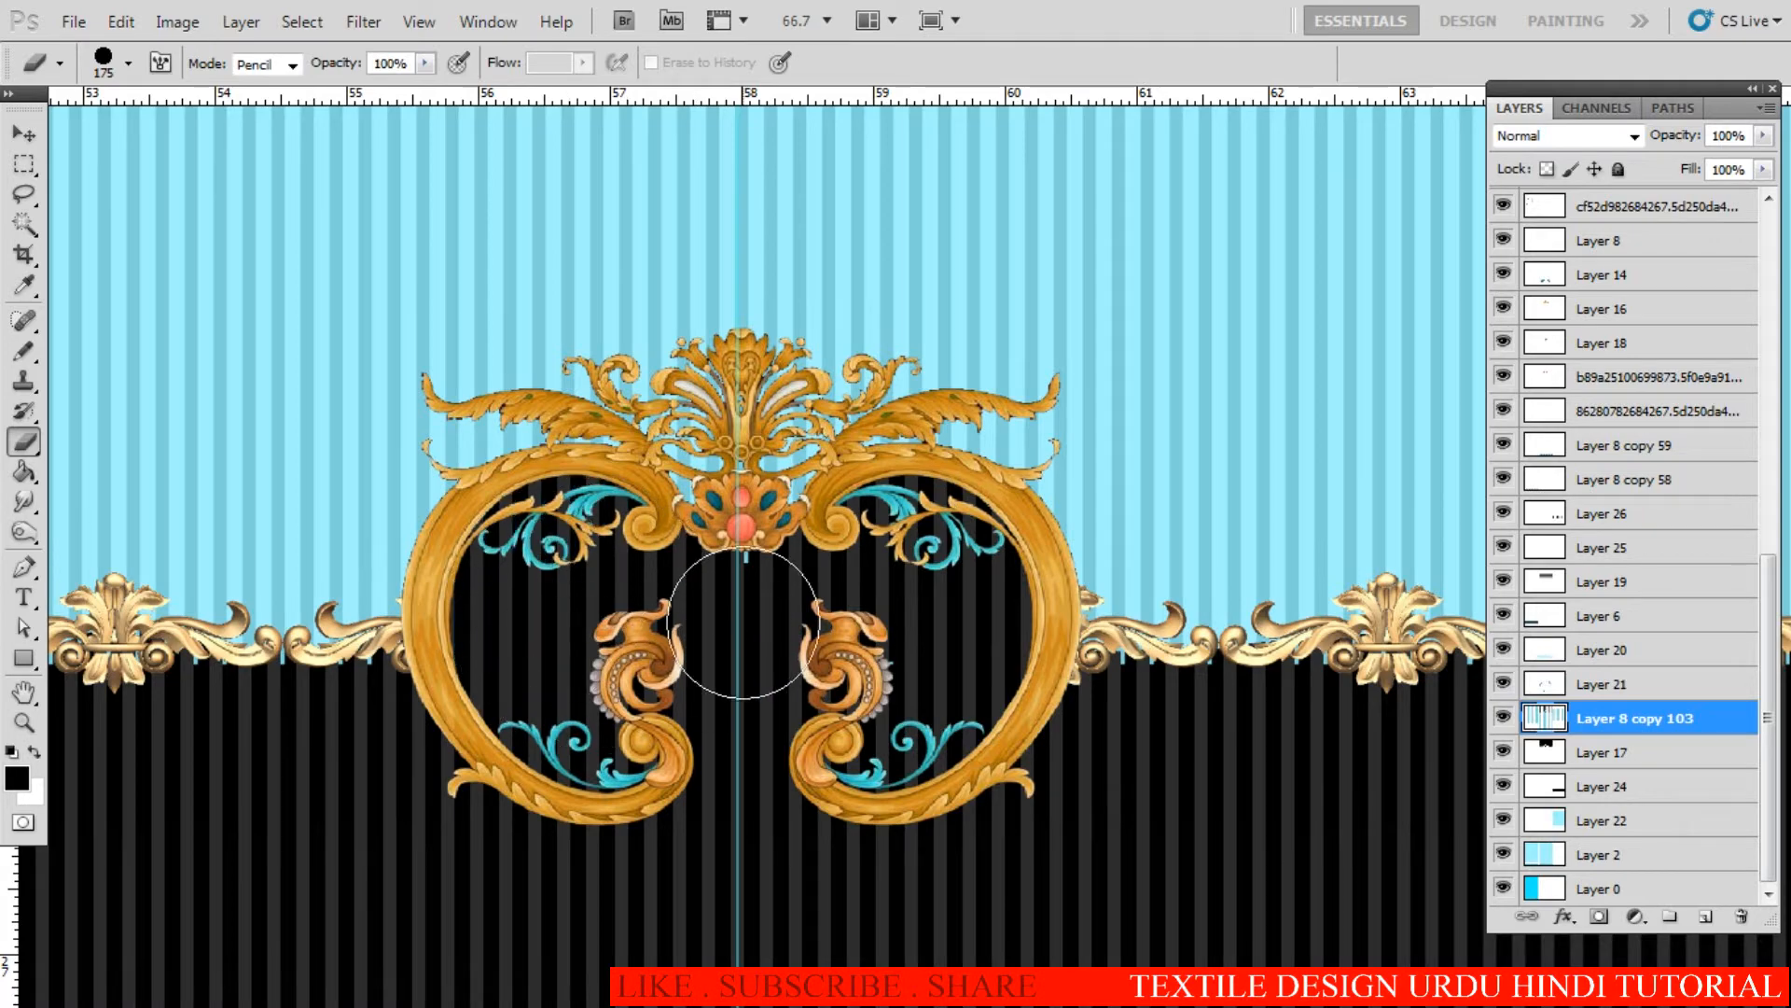
drag(826, 511, 780, 680)
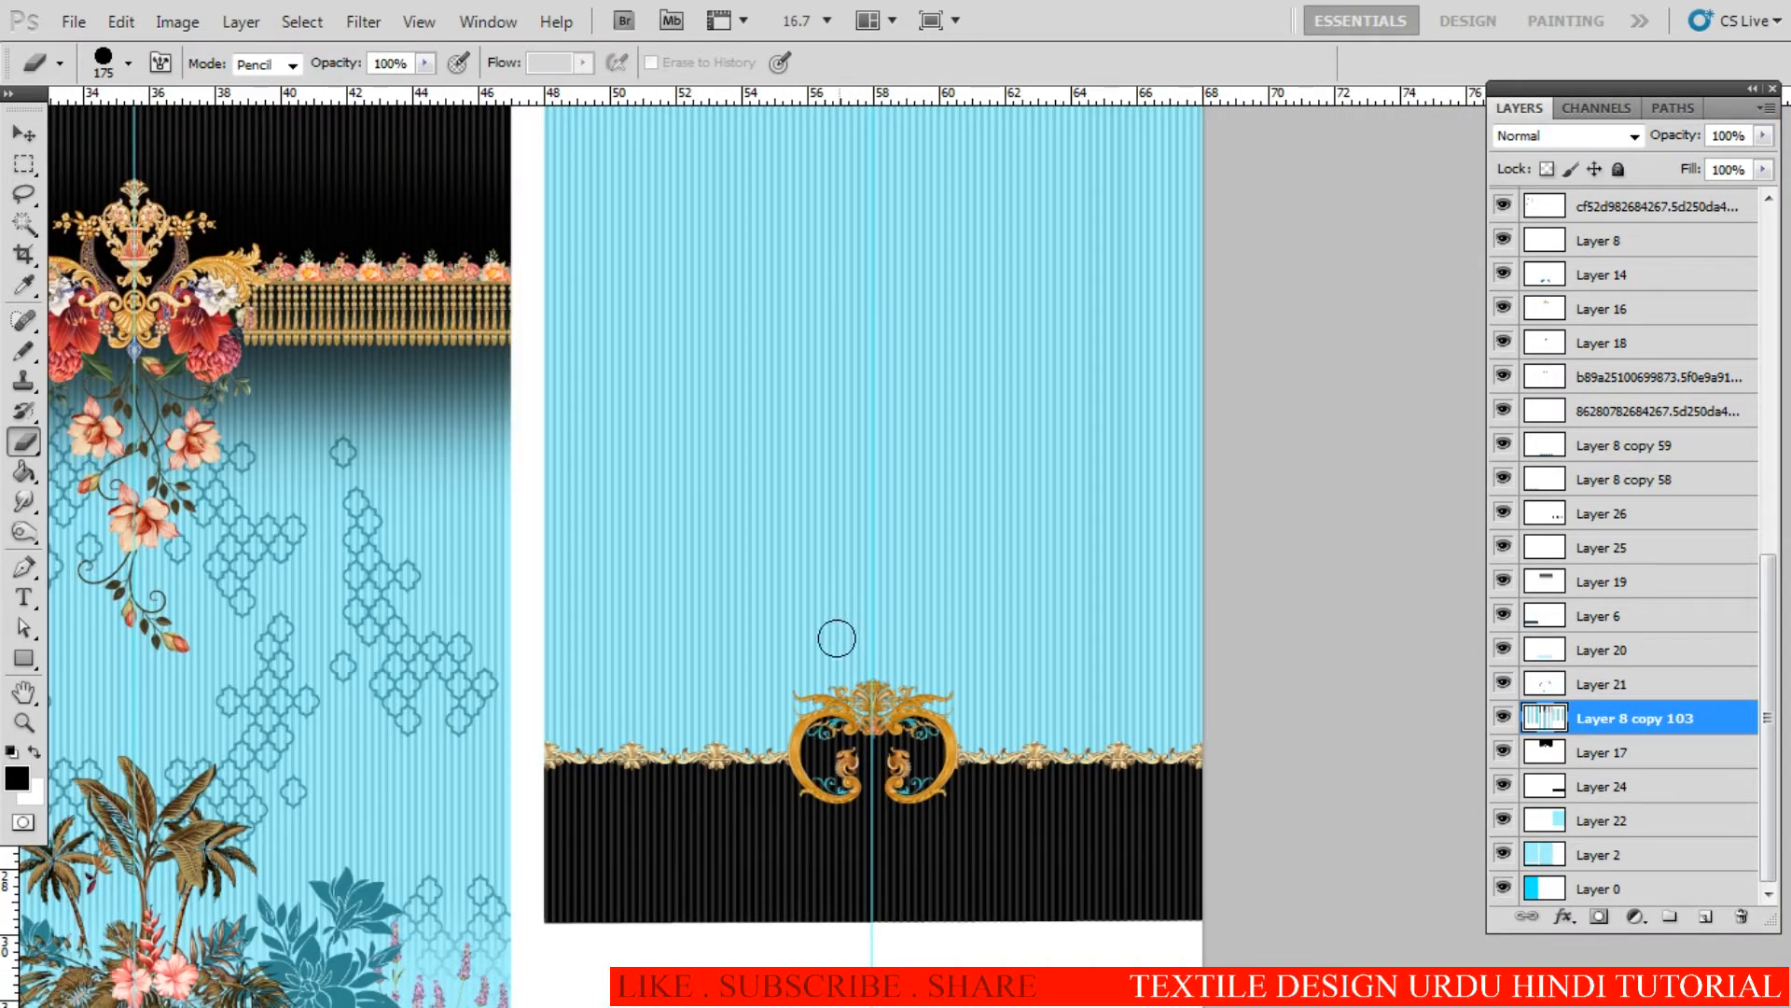
Step: Duplicate the pair of teal flower clusters on Layer 14 from the middle panel onto the light blue panel above the gold border
mouse_move(935, 606)
mouse_down()
mouse_move(719, 640)
mouse_move(803, 627)
mouse_up()
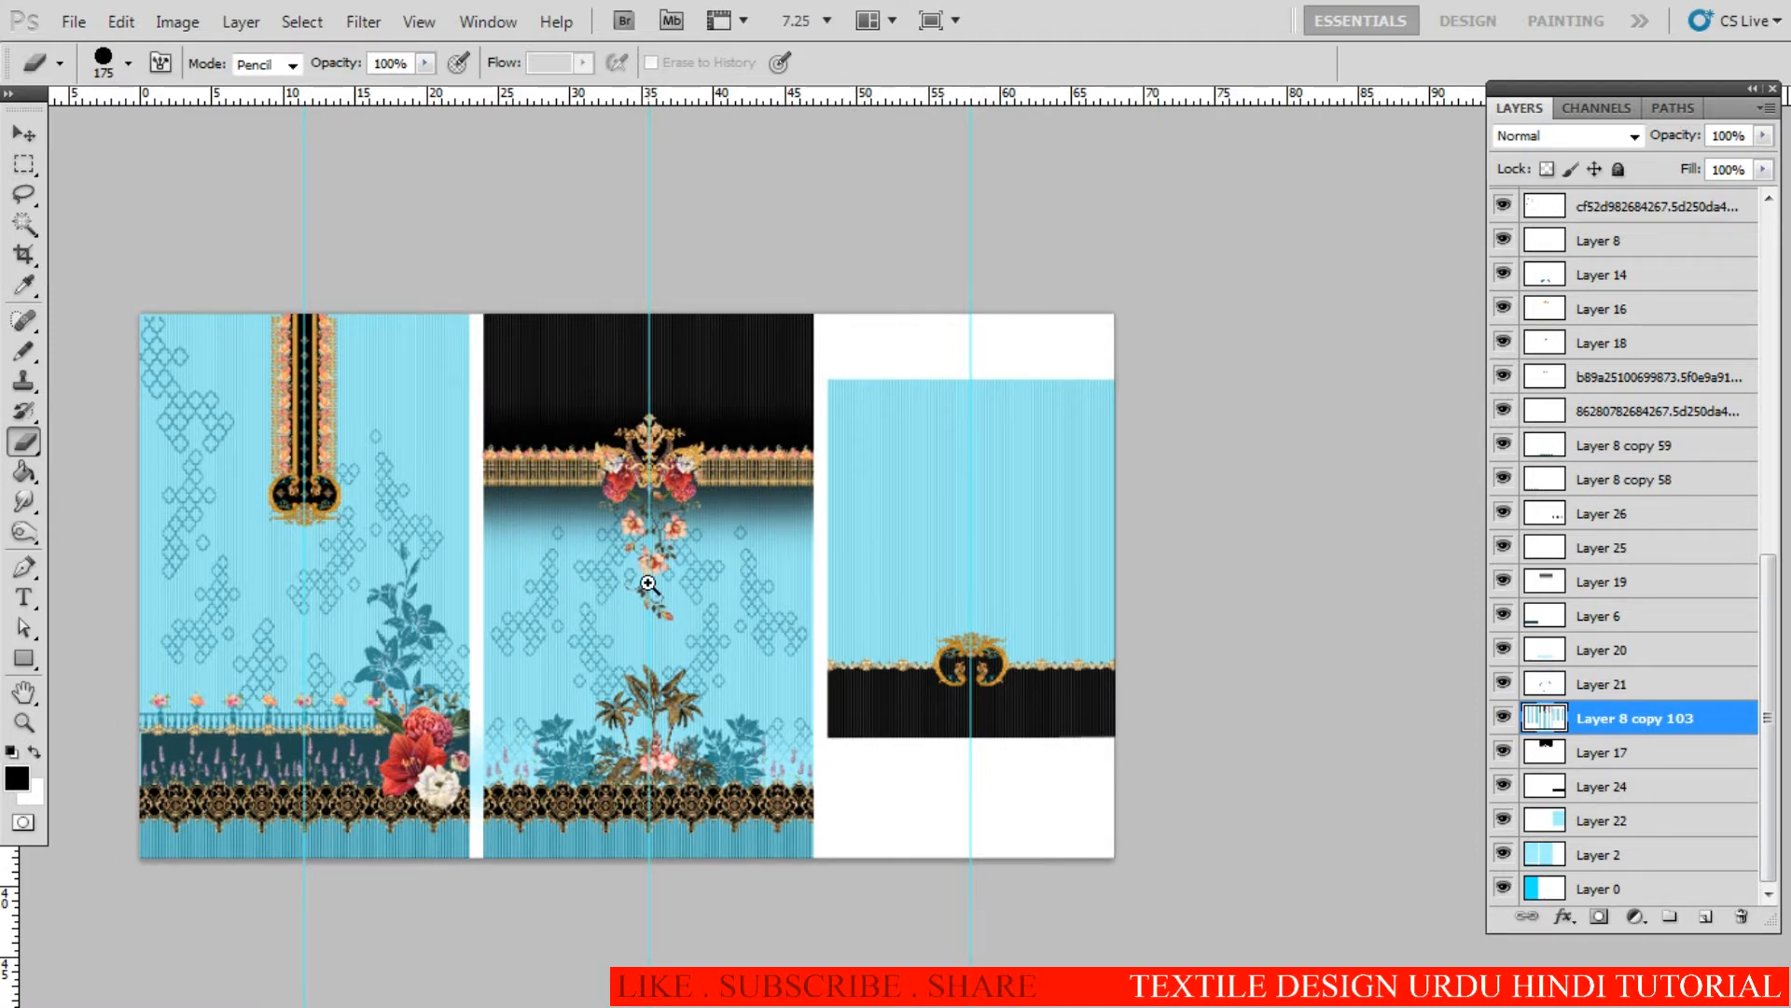
drag(647, 584, 753, 579)
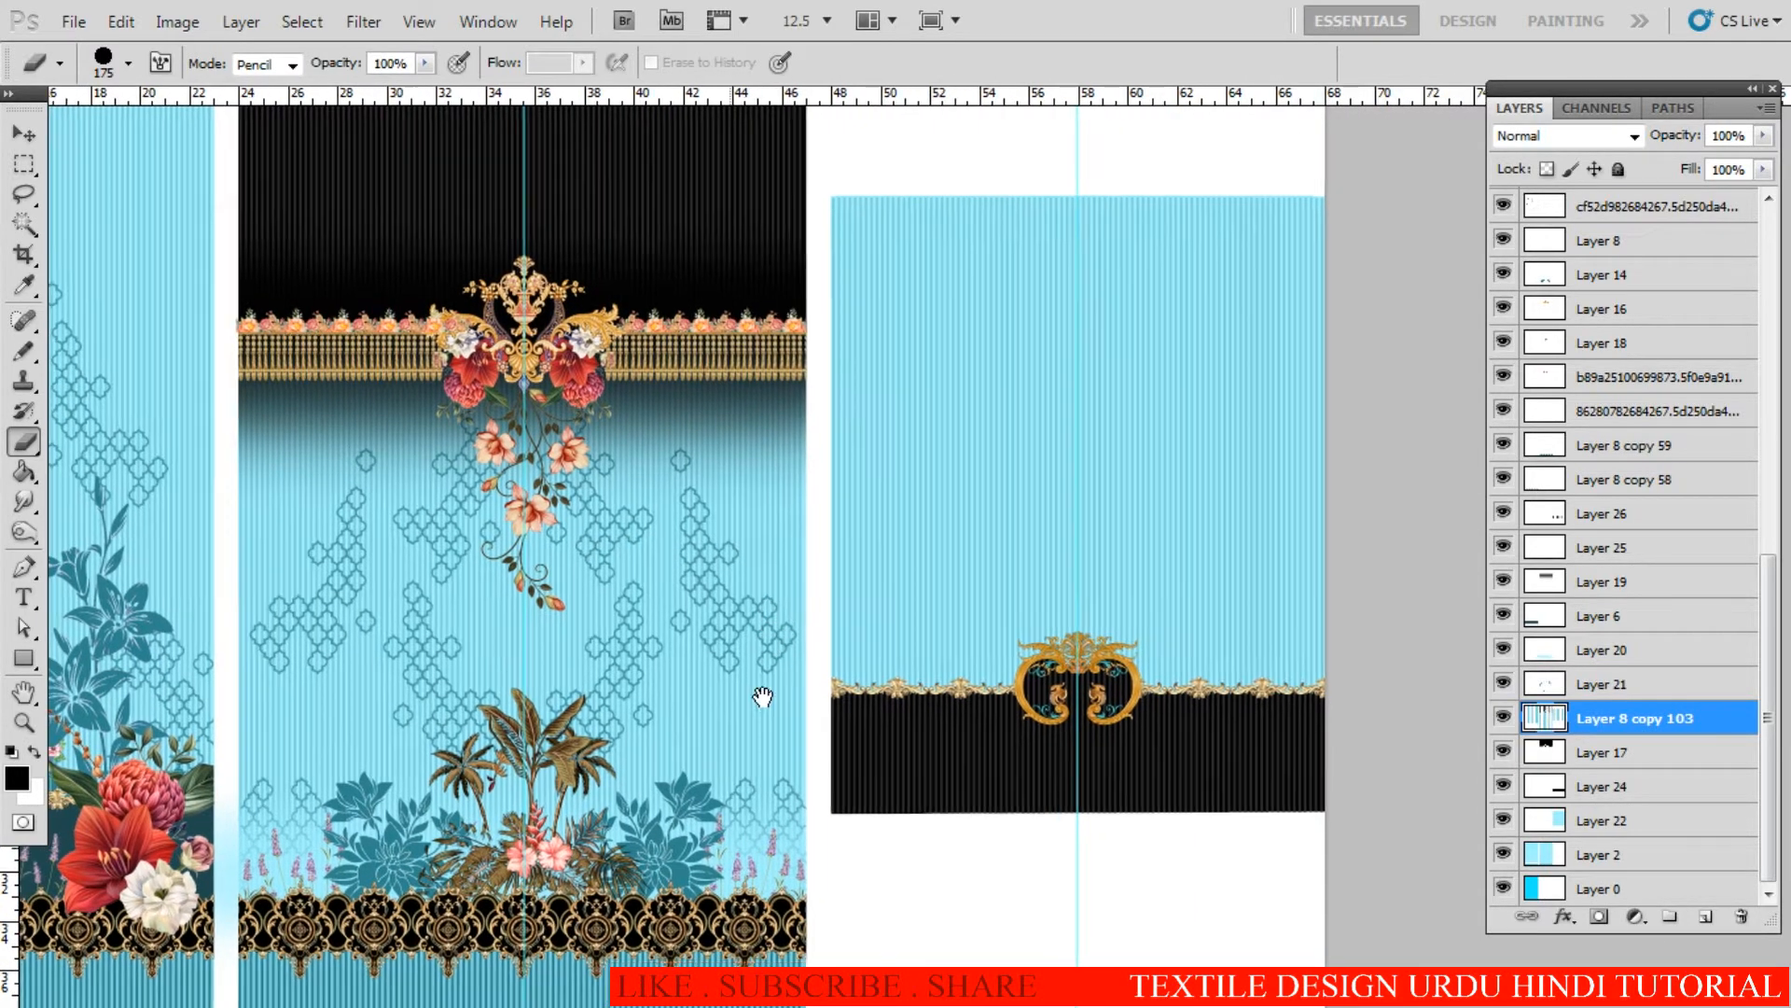
drag(755, 696, 837, 591)
click(851, 601)
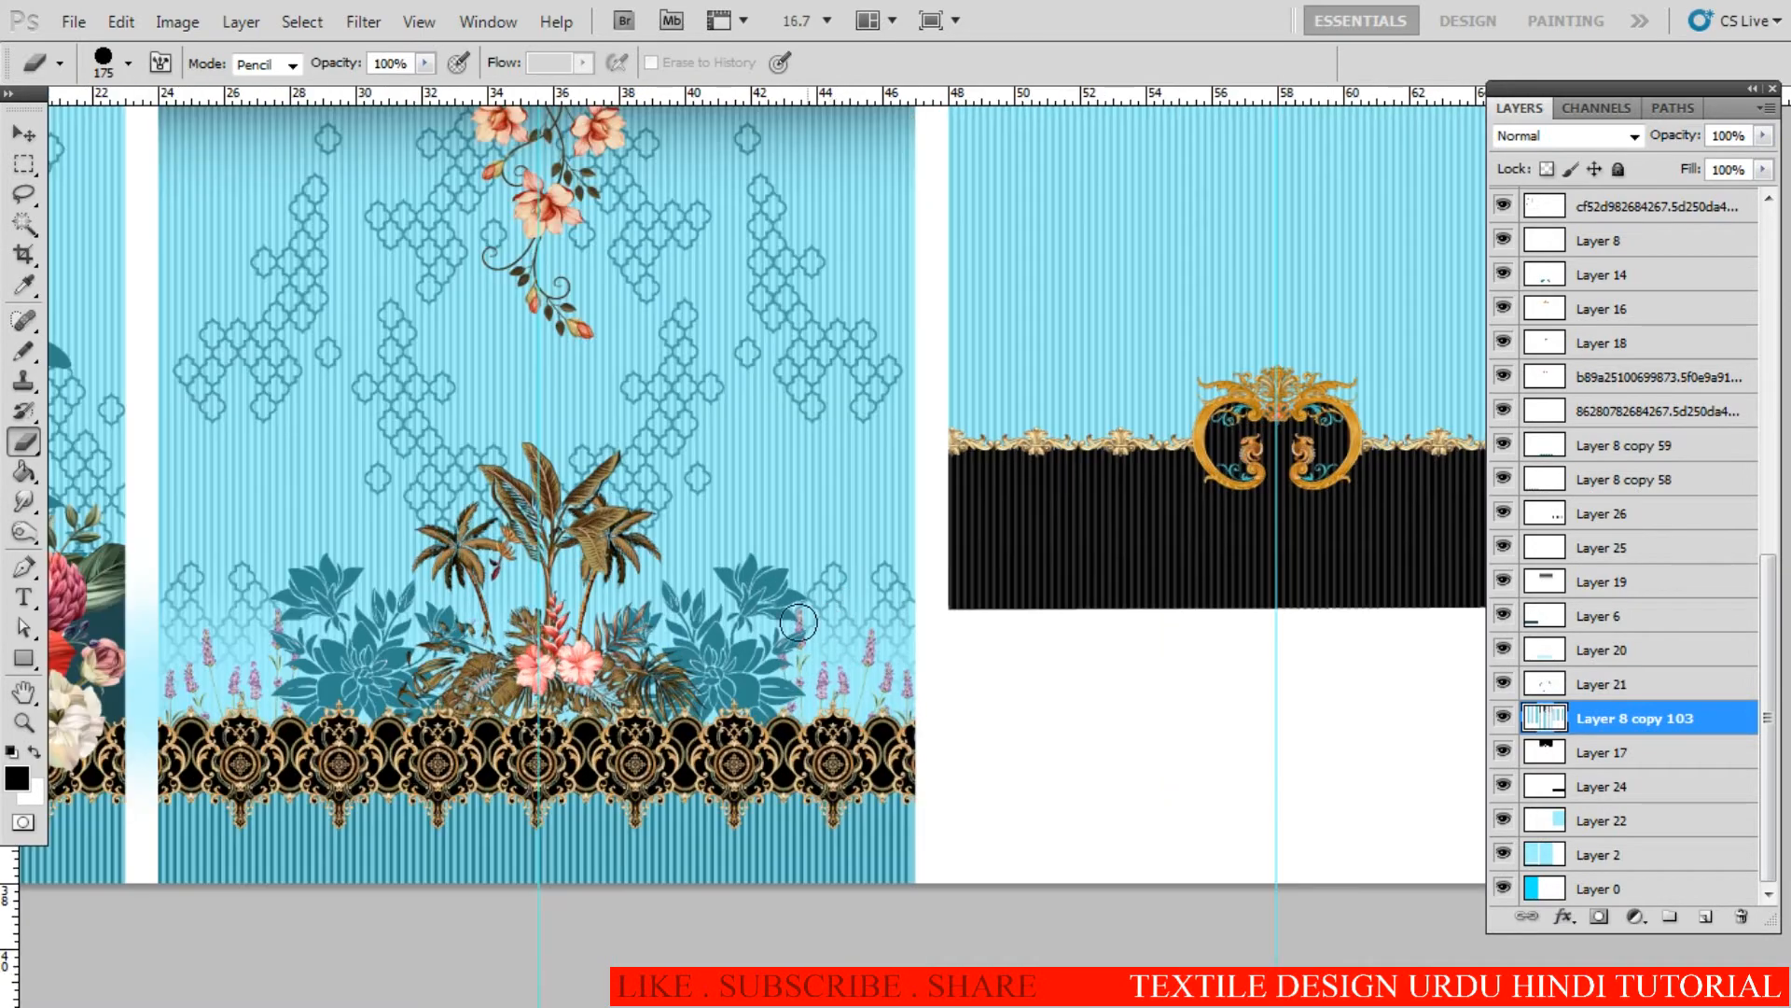
key(v)
right_click(767, 574)
click(821, 586)
drag(866, 544, 1514, 232)
drag(1295, 339, 959, 528)
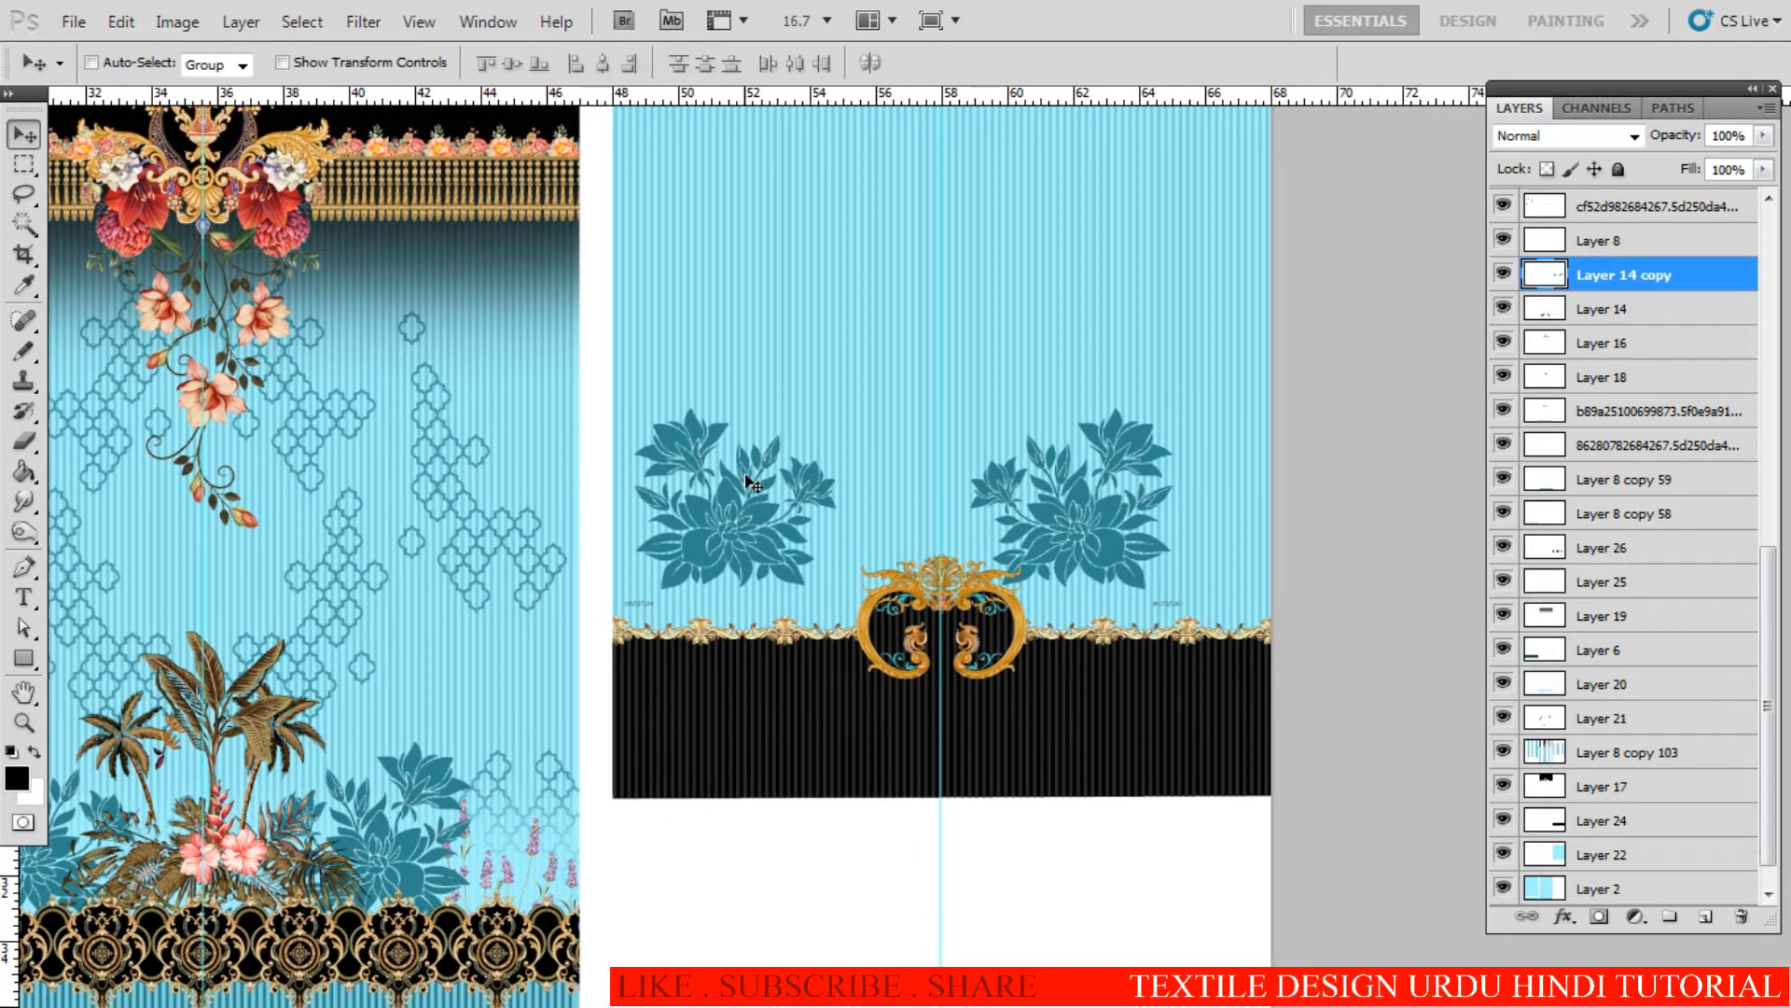
Step: Scale the copied teal flowers to 72.15% and place them symmetrically on both sides of the central gold ornament
key(ctrl+t)
drag(622, 406, 786, 440)
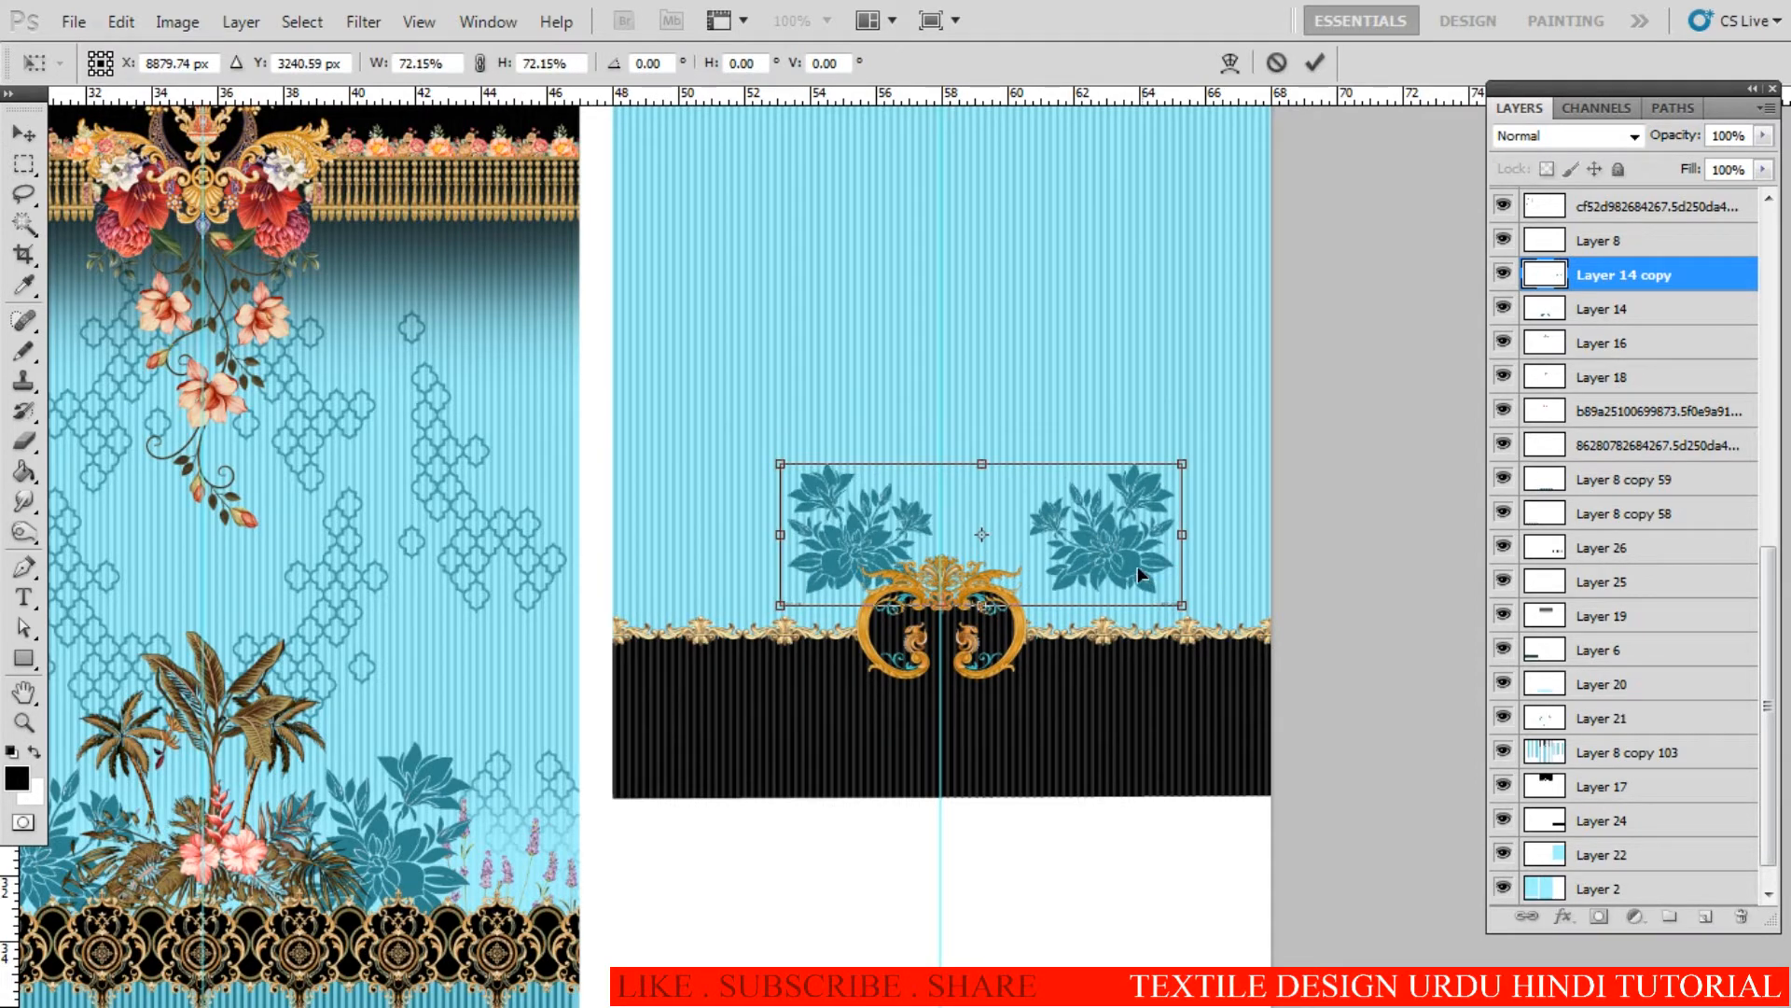
key(Return)
drag(1107, 579, 1062, 619)
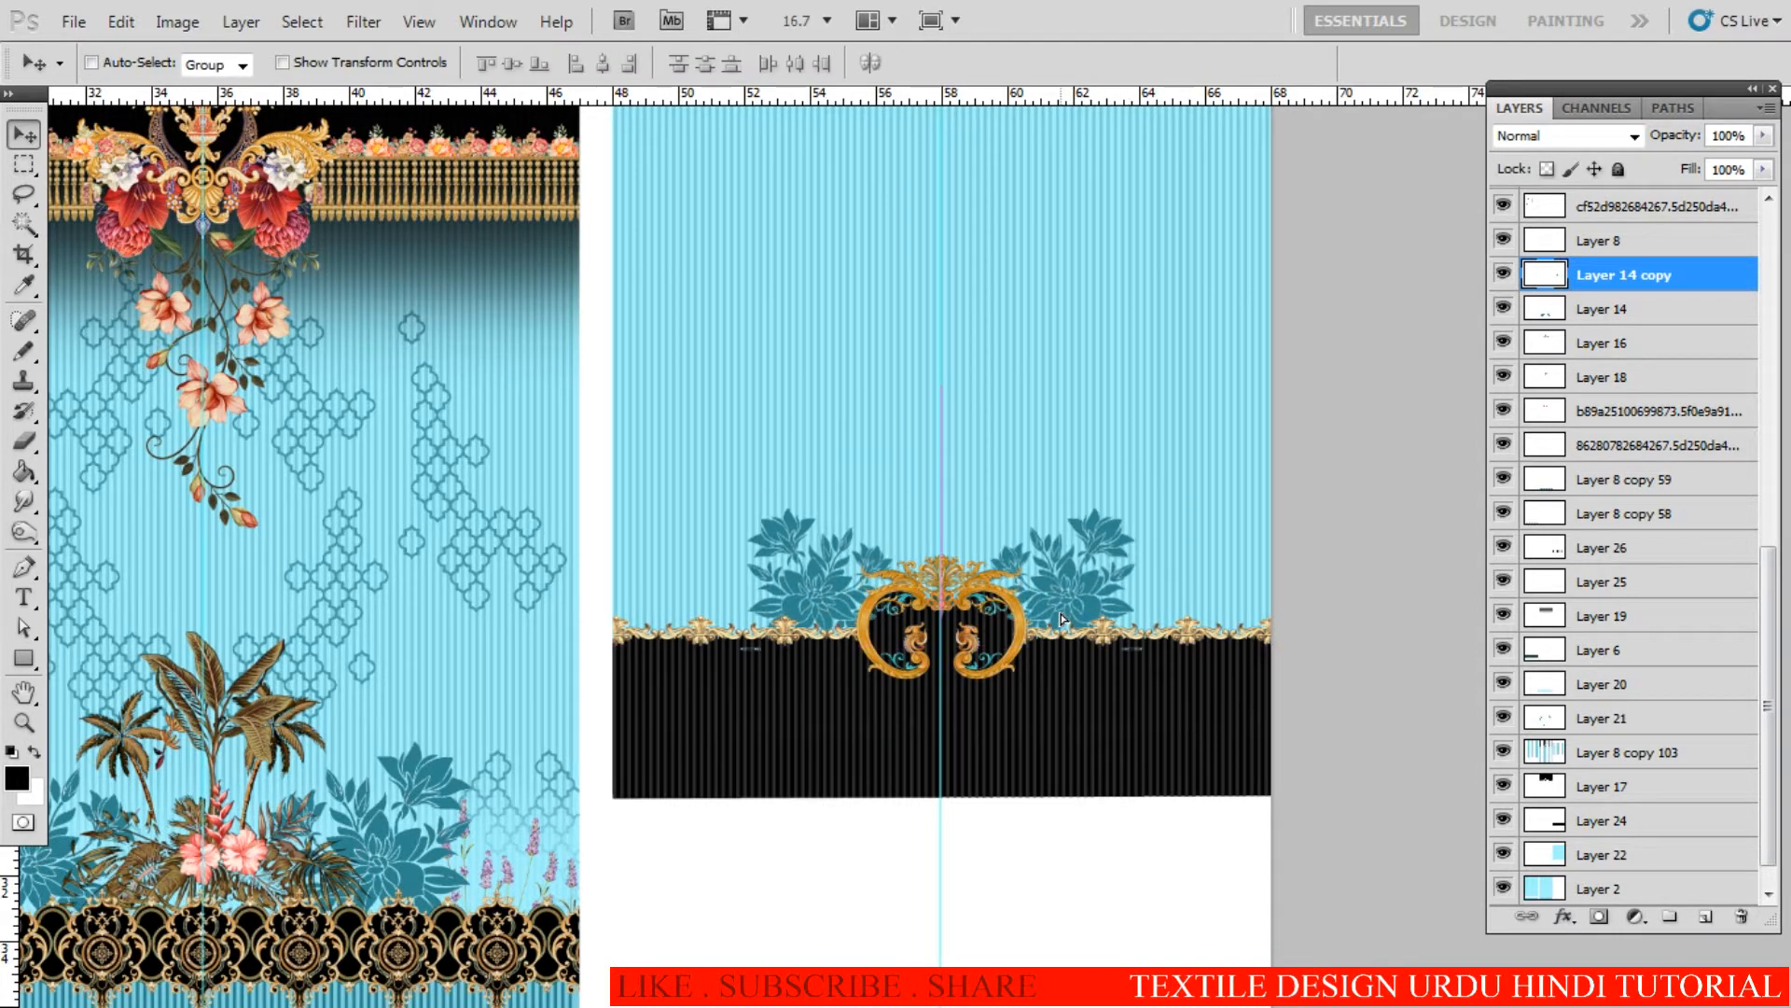
Step: Erase the small stray marks beneath the teal flowers on Layer 14 copy
scroll(1036, 618, up, 2)
key(e)
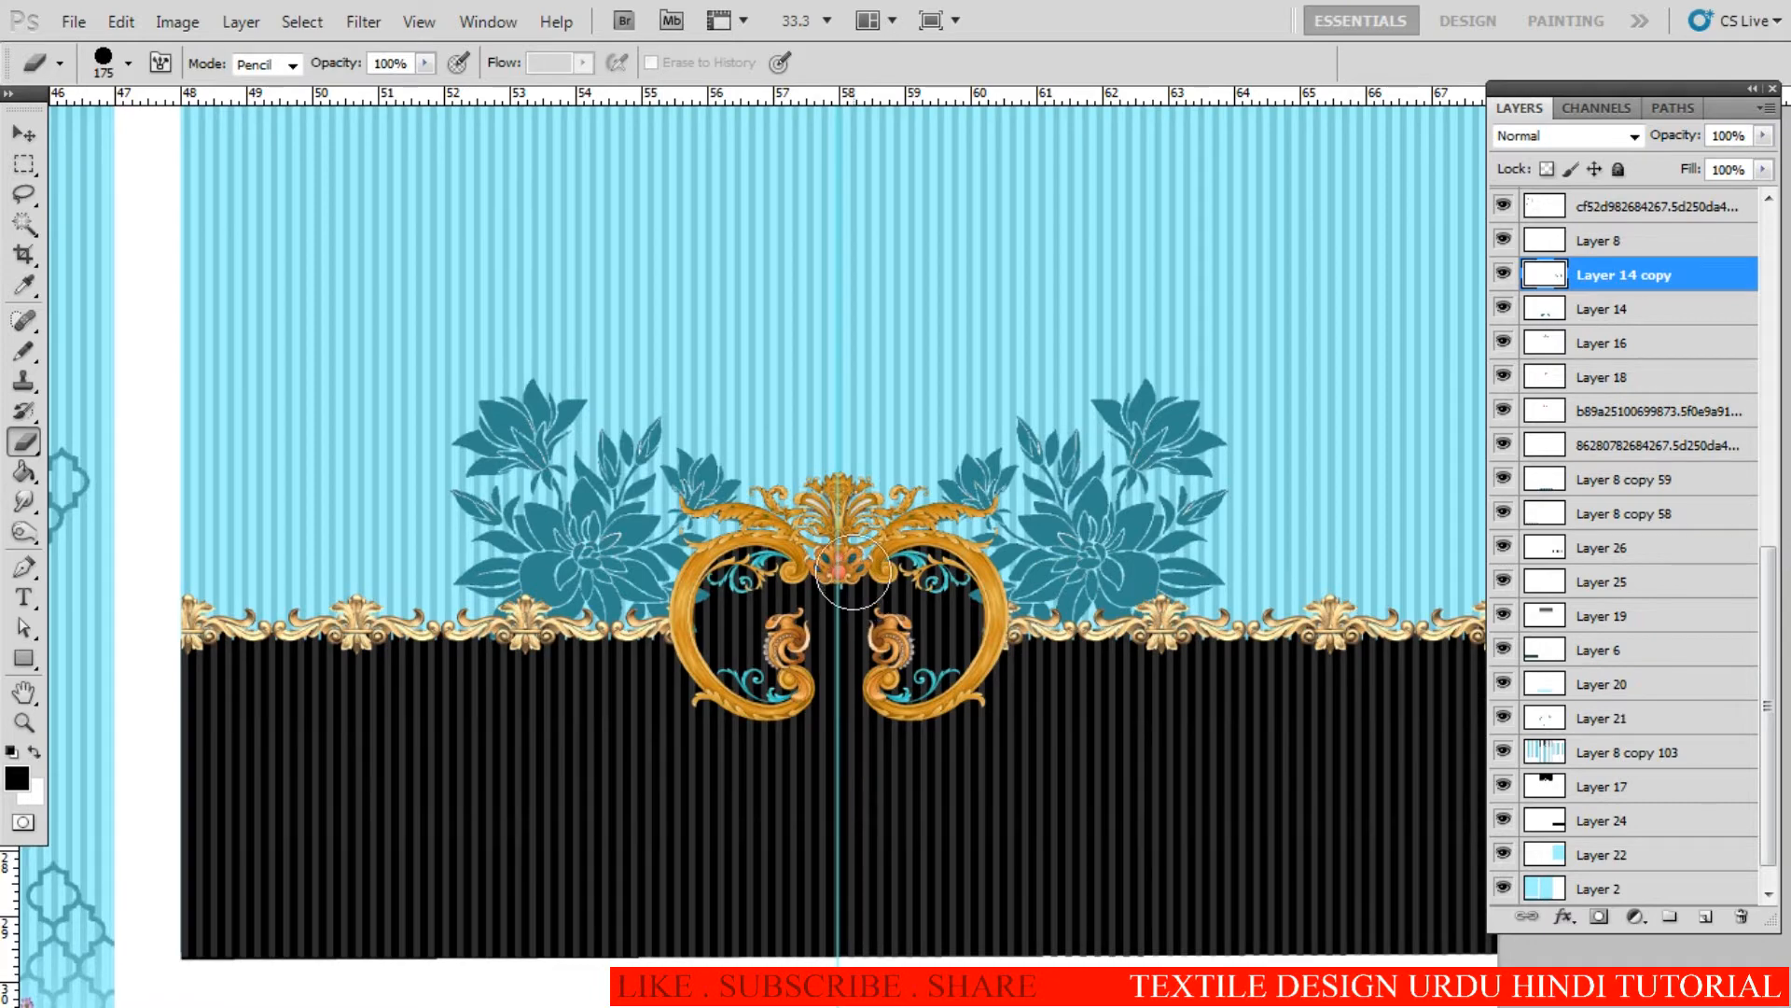
scroll(851, 585, down, 4)
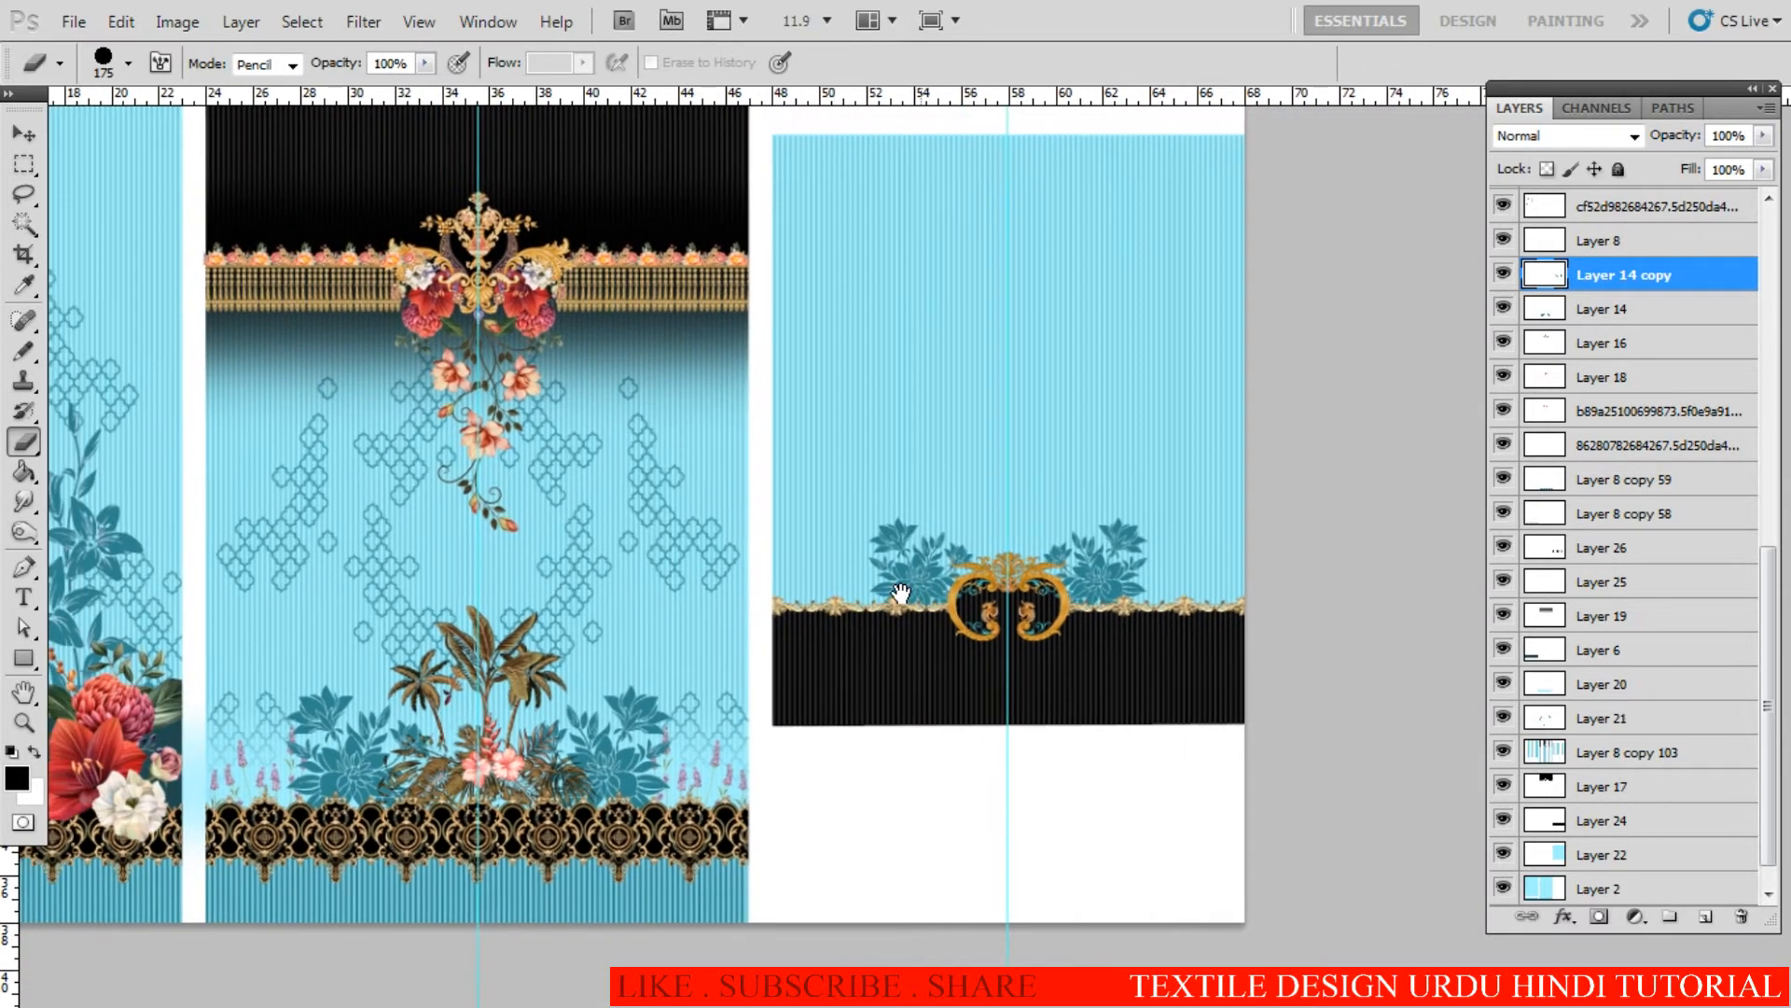
drag(849, 600, 852, 600)
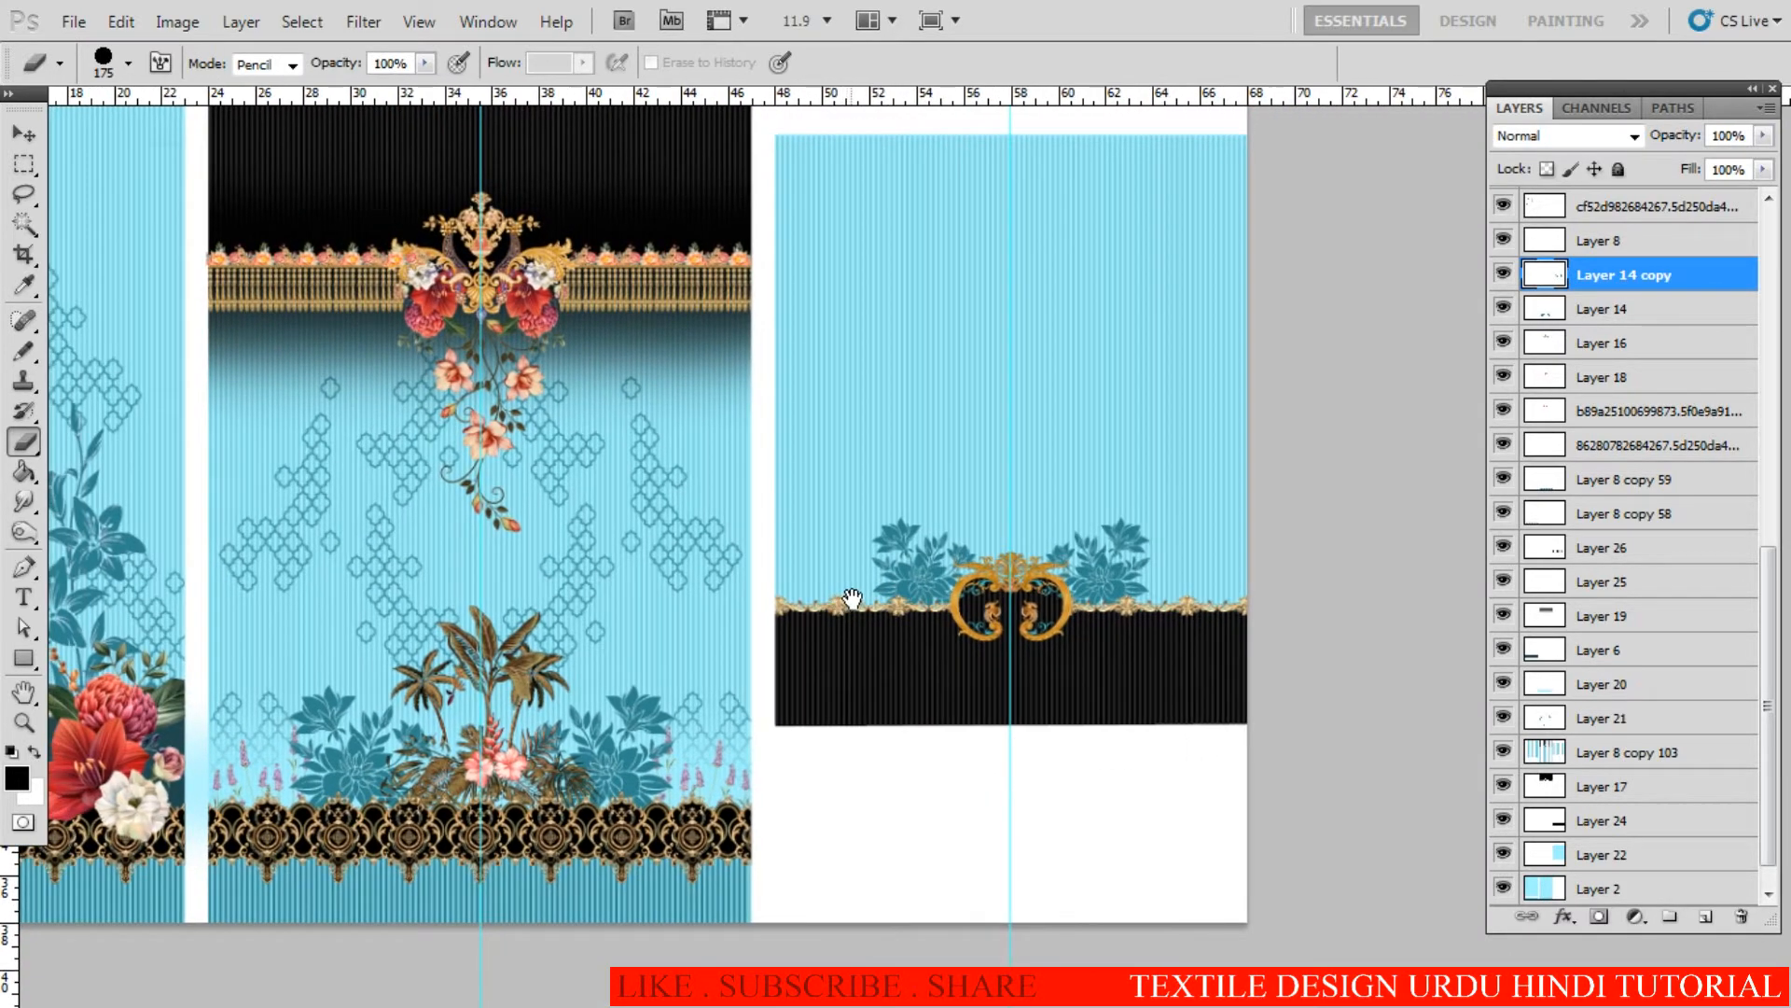
Step: Duplicate the coral flower vine on Layer 18 from the middle panel onto the light blue panel
scroll(840, 586, up, 1)
key(v)
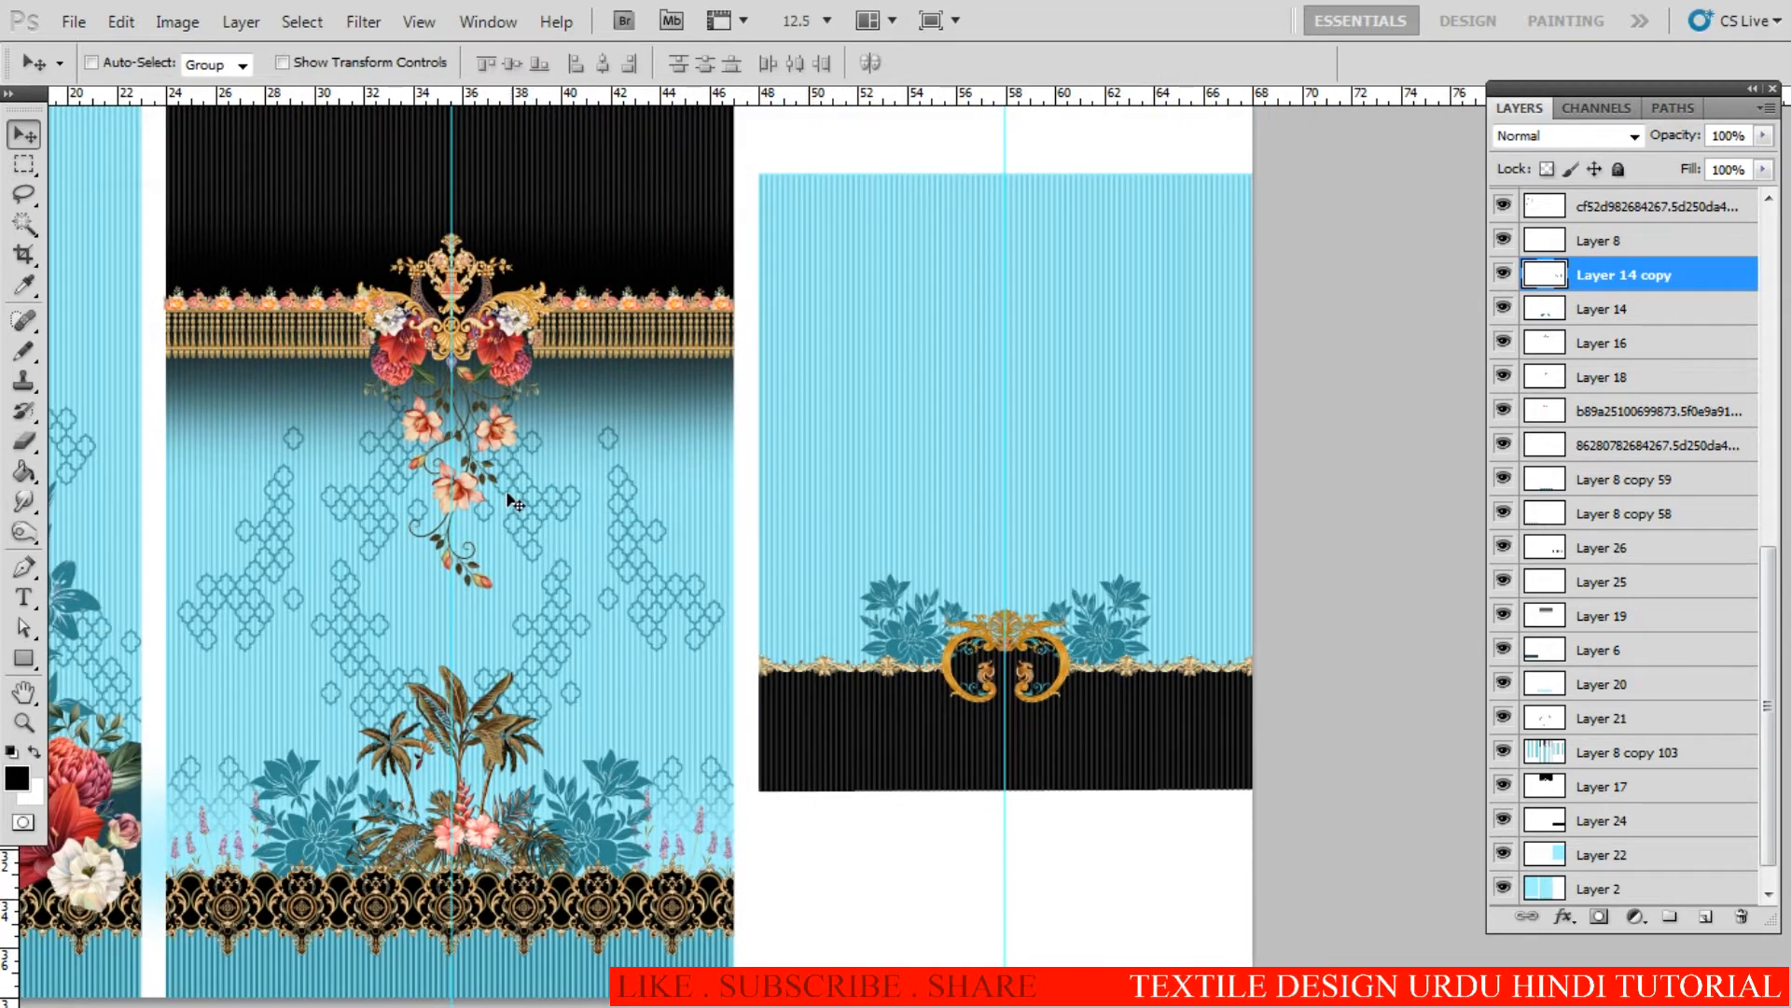
right_click(497, 434)
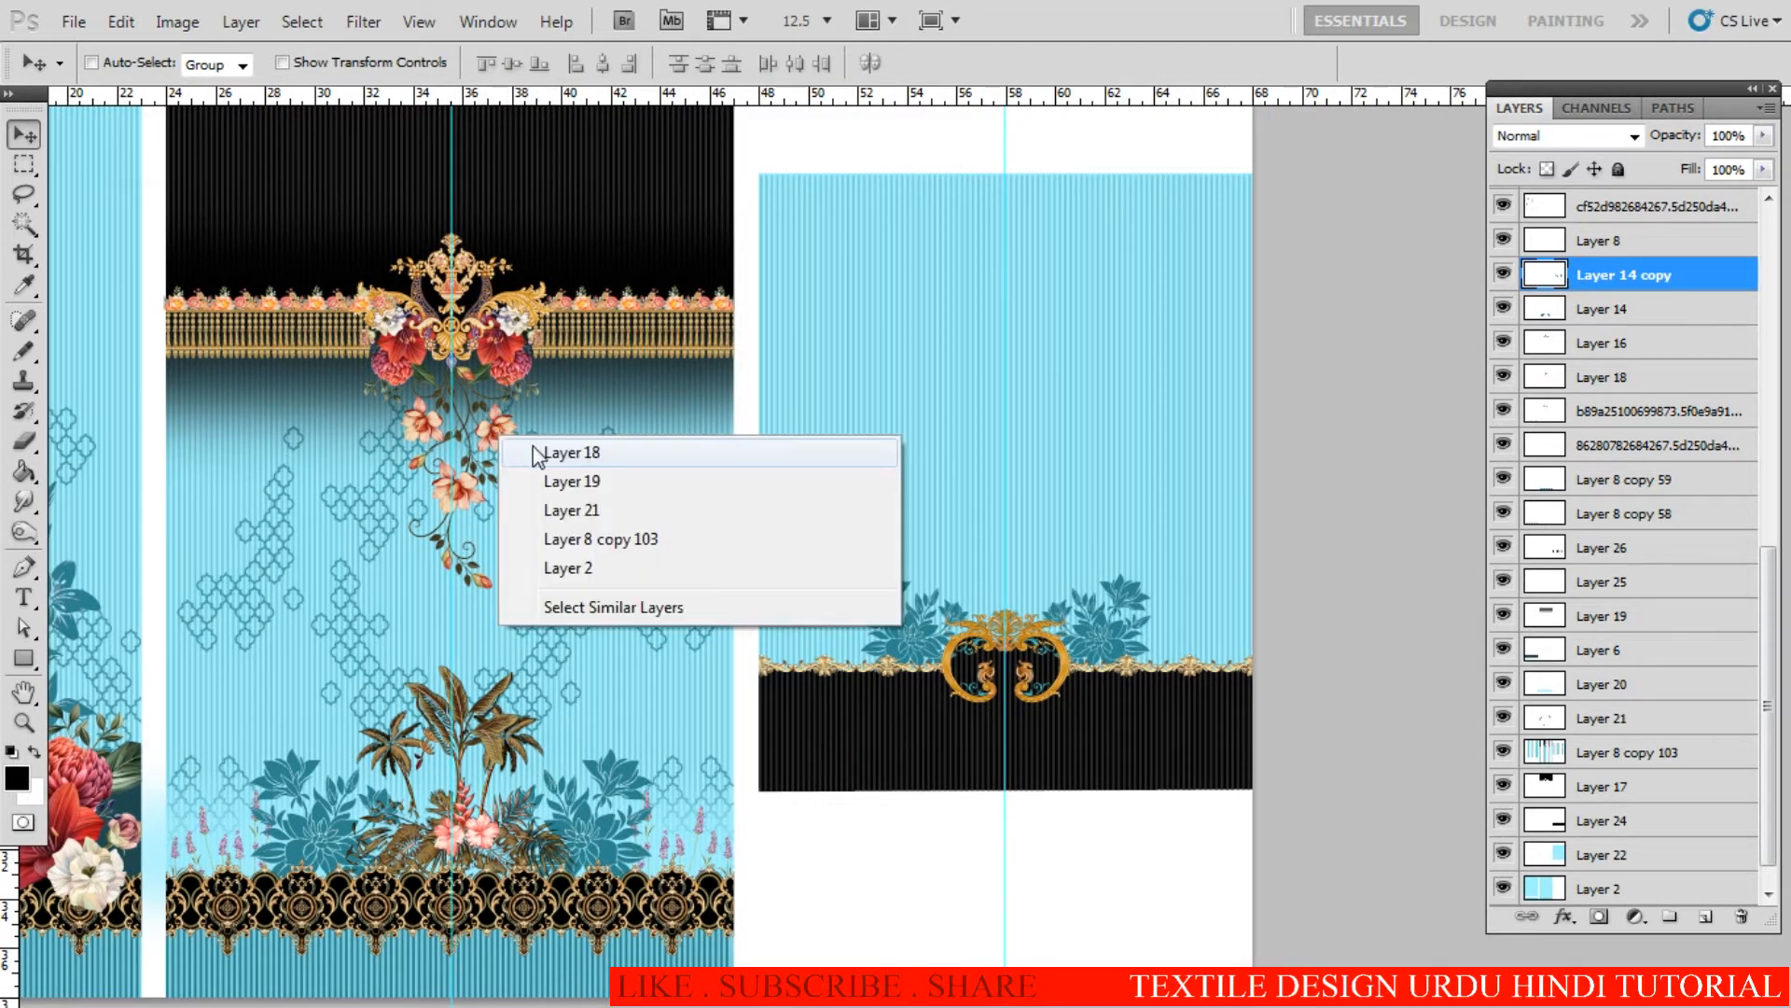
click(523, 449)
drag(522, 449, 1029, 499)
right_click(588, 469)
click(615, 483)
Step: Rotate the copied flower vine by 180° so its stem points down
key(ctrl+t)
right_click(1071, 434)
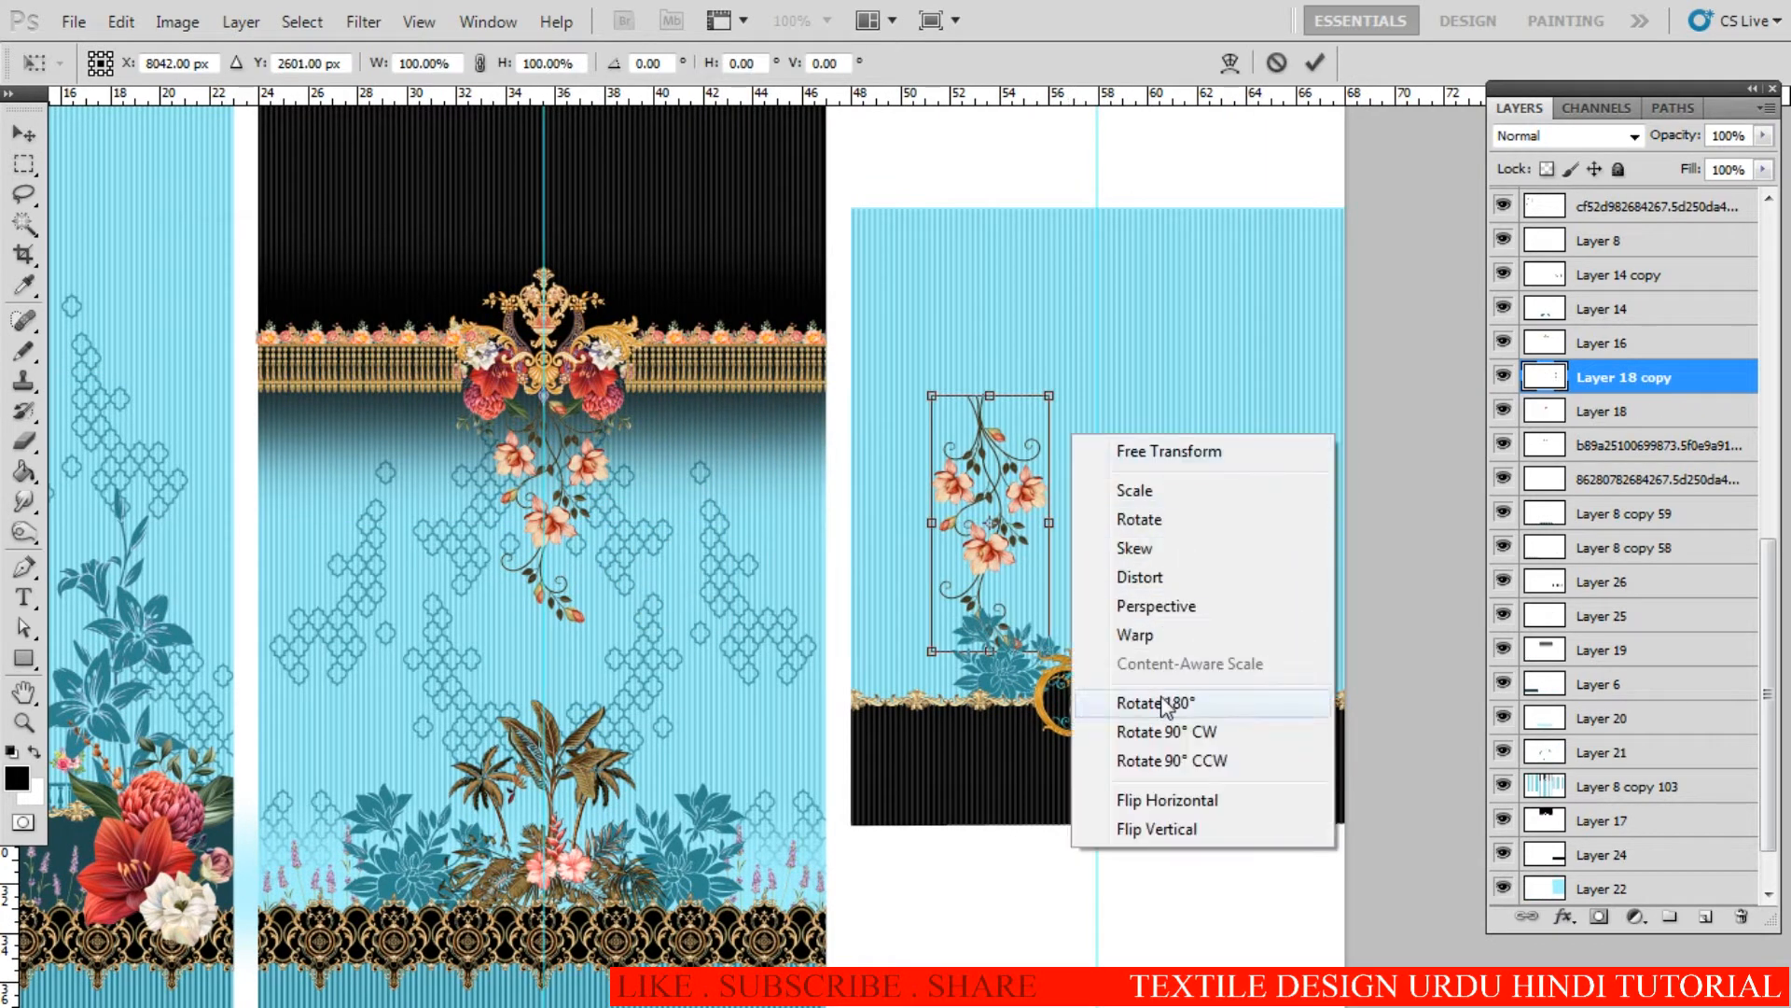
click(1157, 702)
key(Return)
scroll(1059, 588, up, 1)
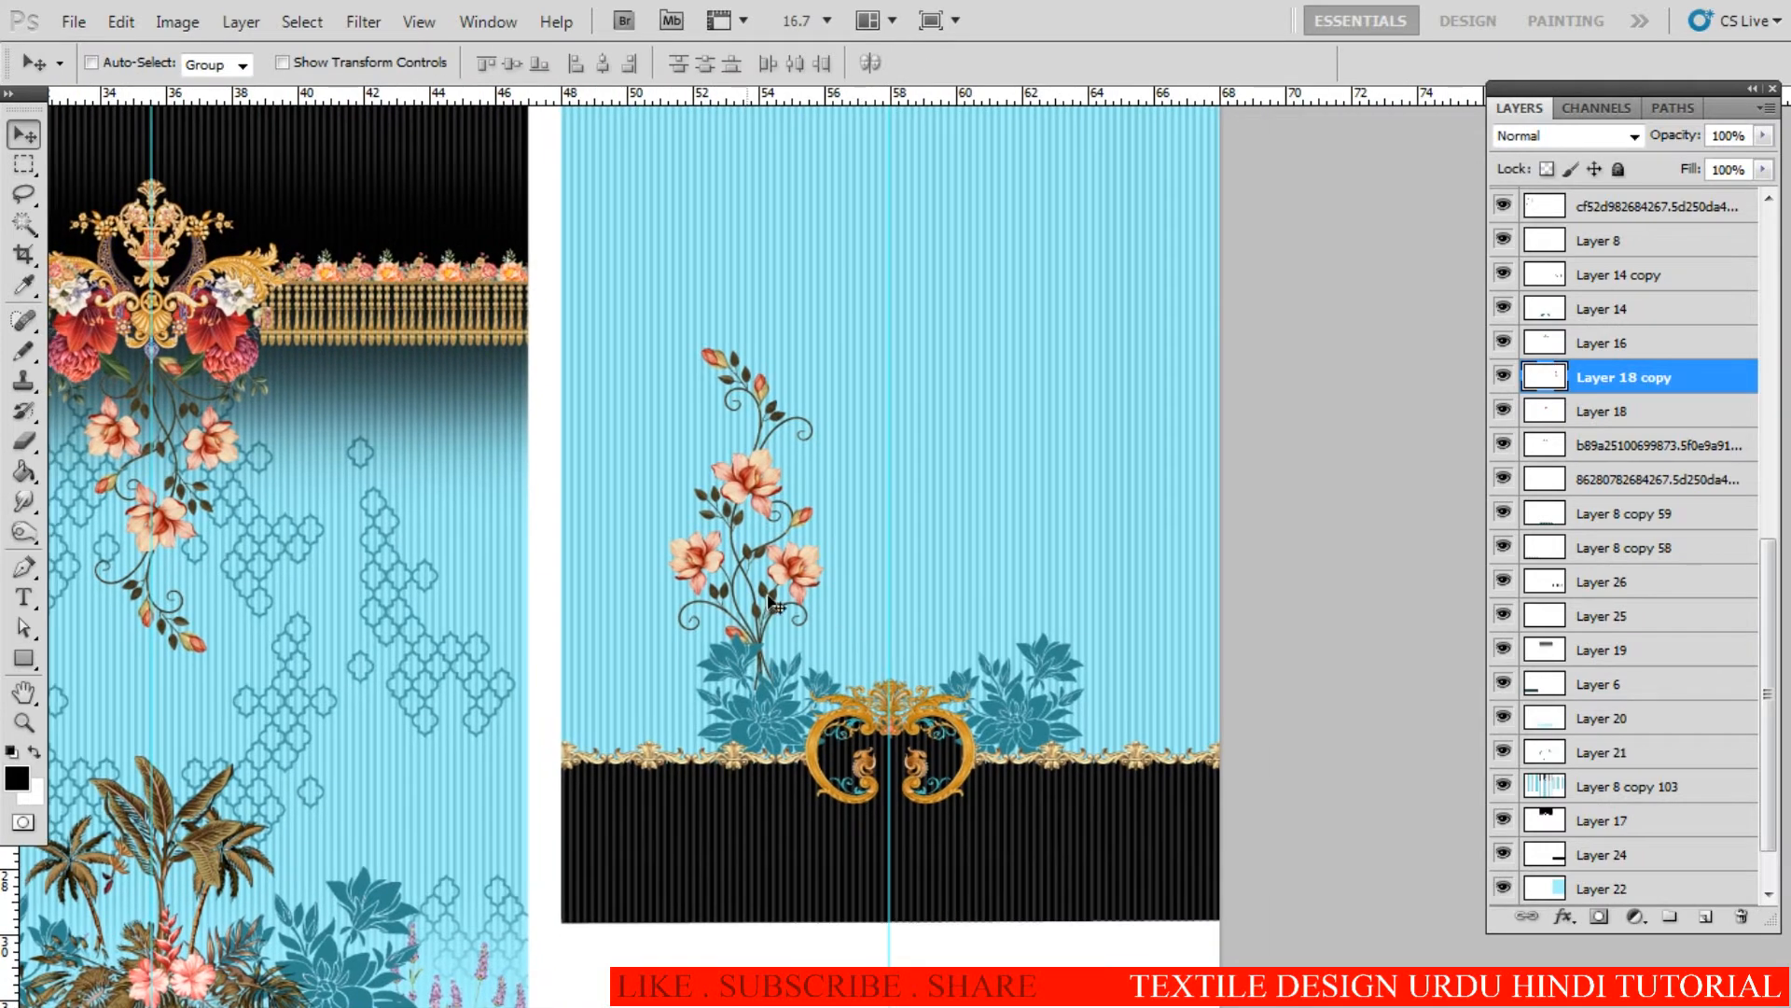
Step: Move the flower vine above the central gold ornament and scale it down proportionally to rise from the ornament's top
drag(774, 605, 947, 658)
scroll(933, 614, up, 3)
key(ctrl+t)
scroll(1082, 642, down, 3)
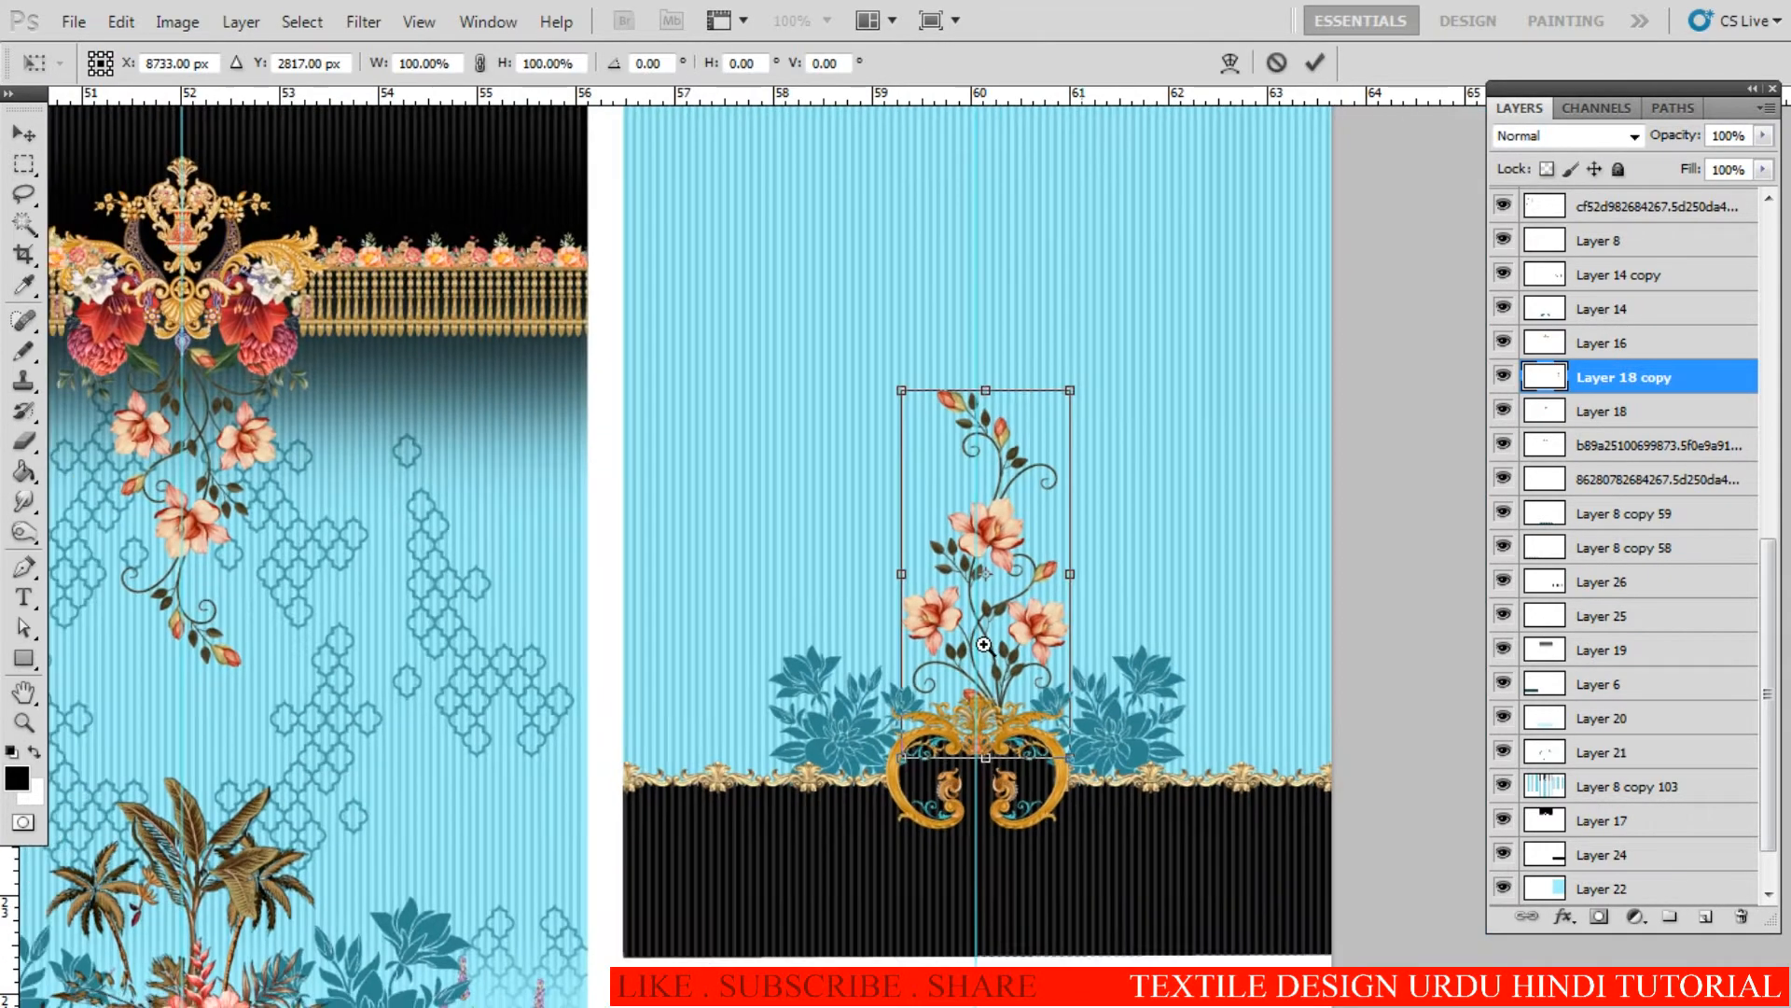
drag(1082, 383, 1060, 452)
key(Return)
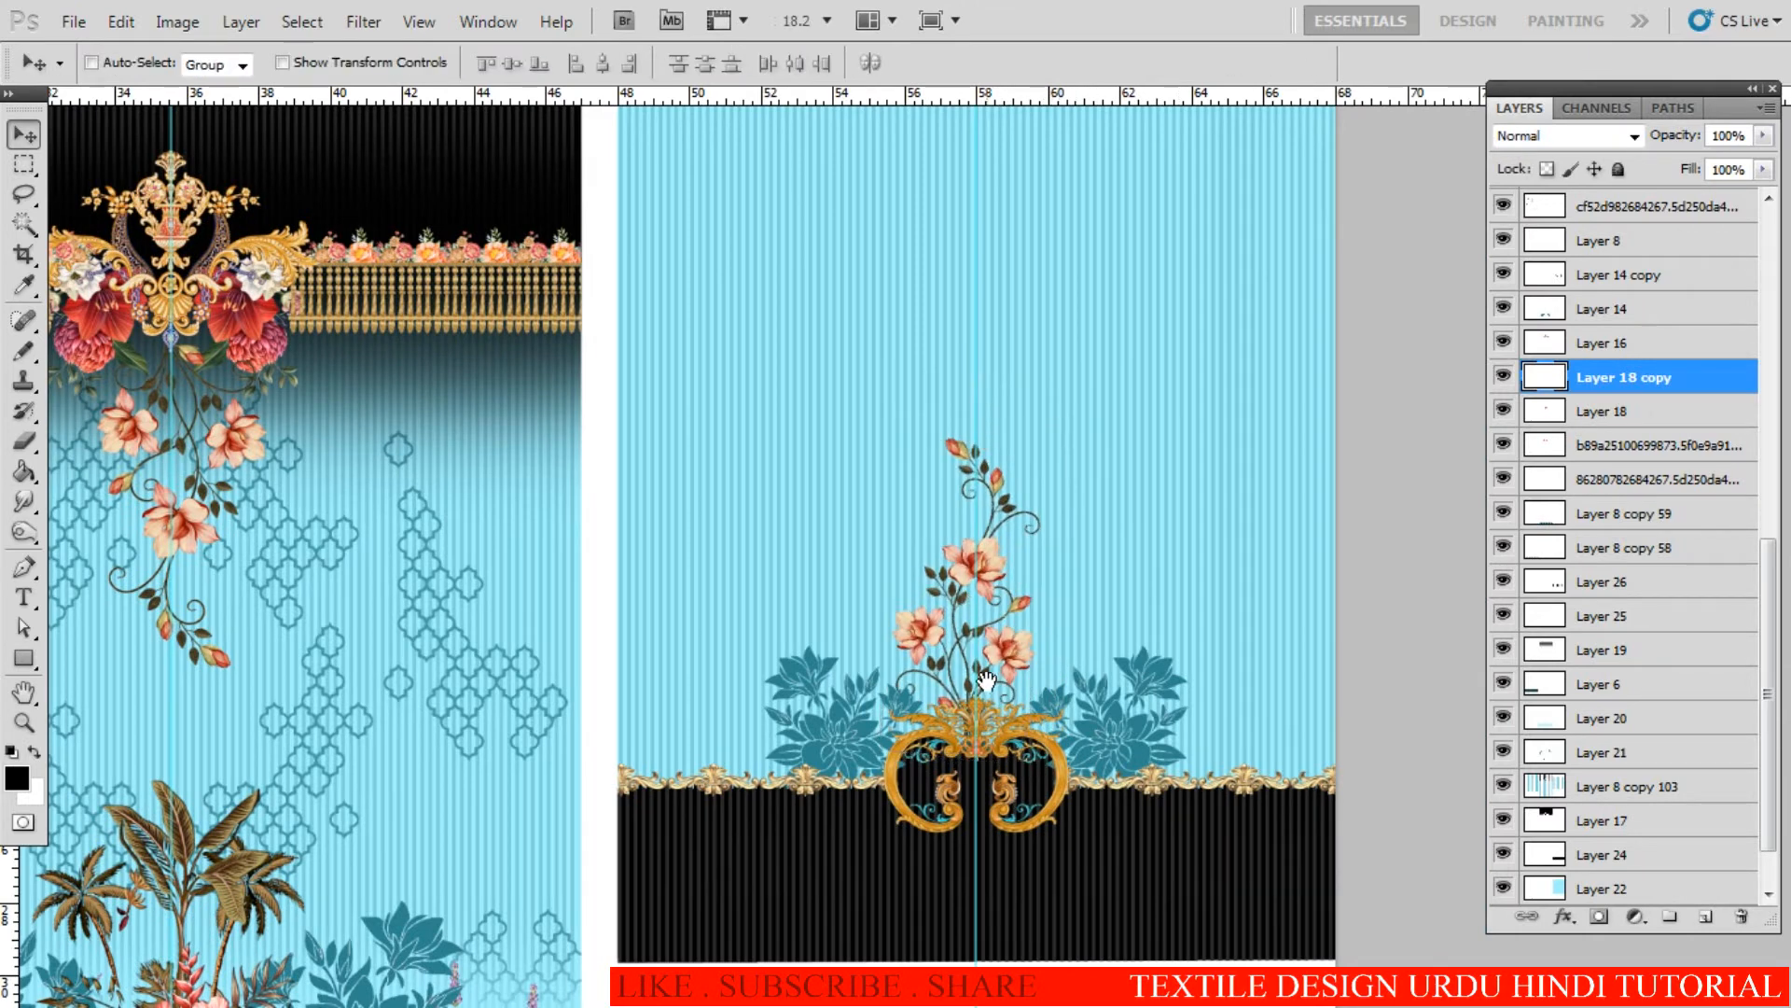
scroll(1014, 611, up, 2)
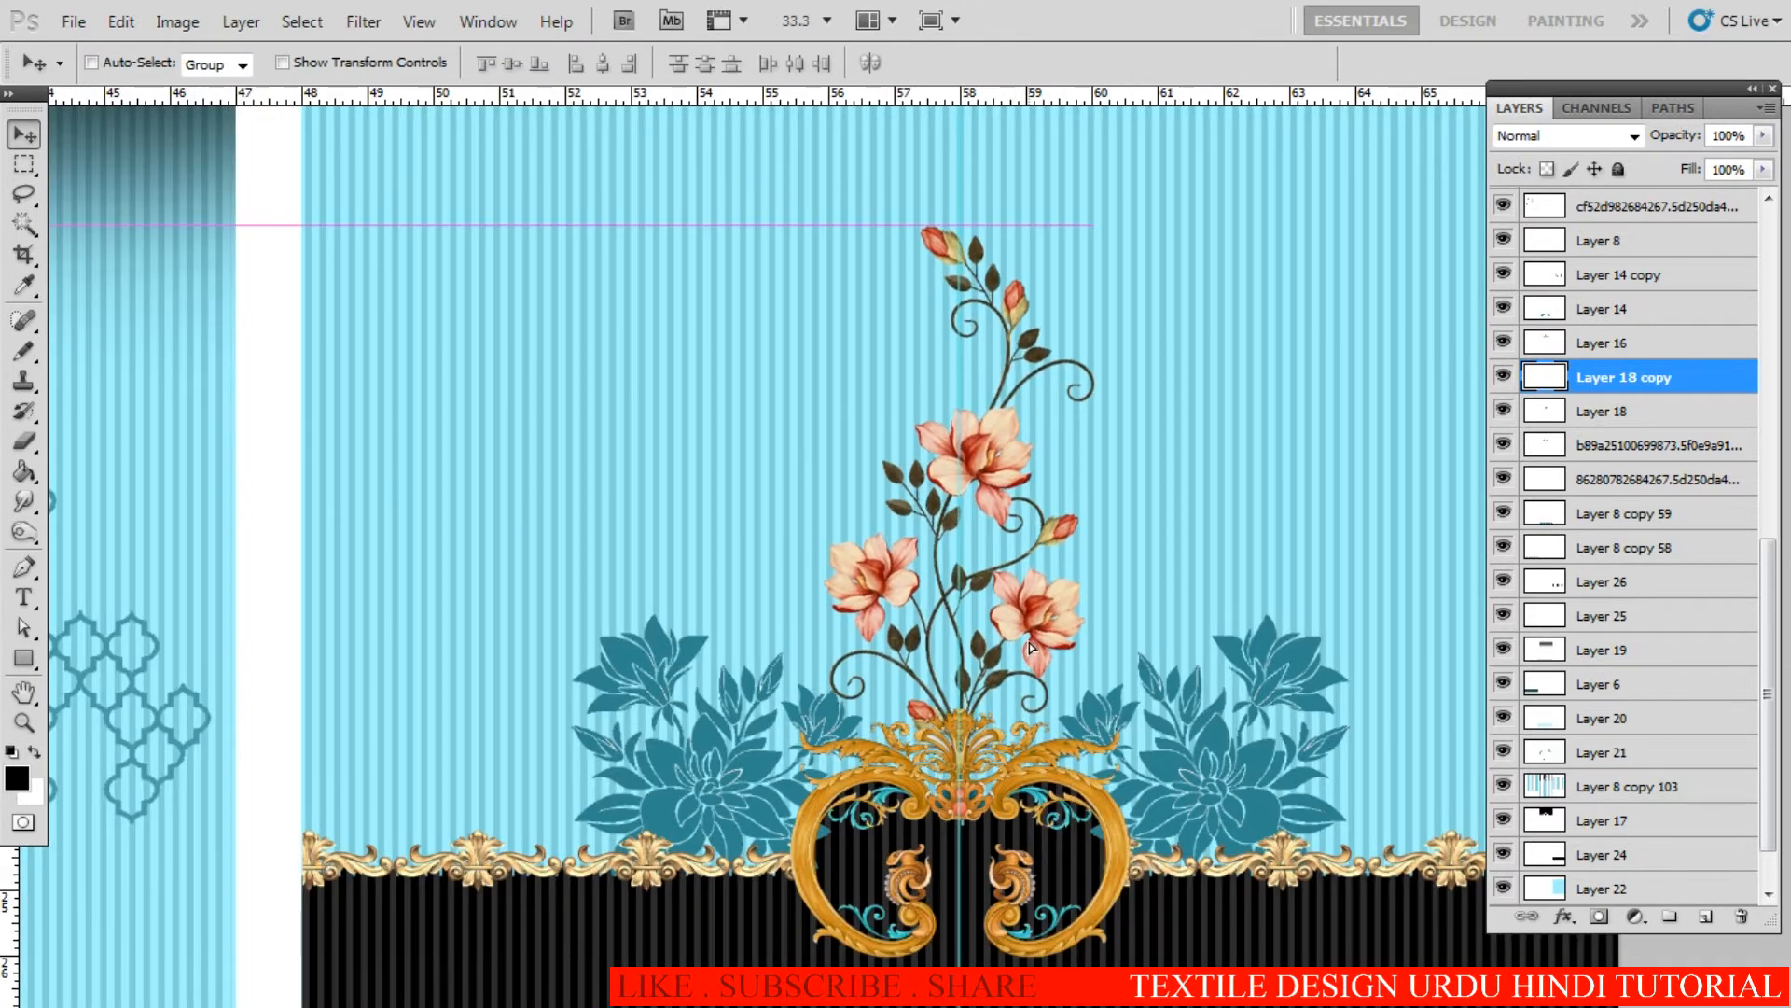
scroll(980, 644, down, 3)
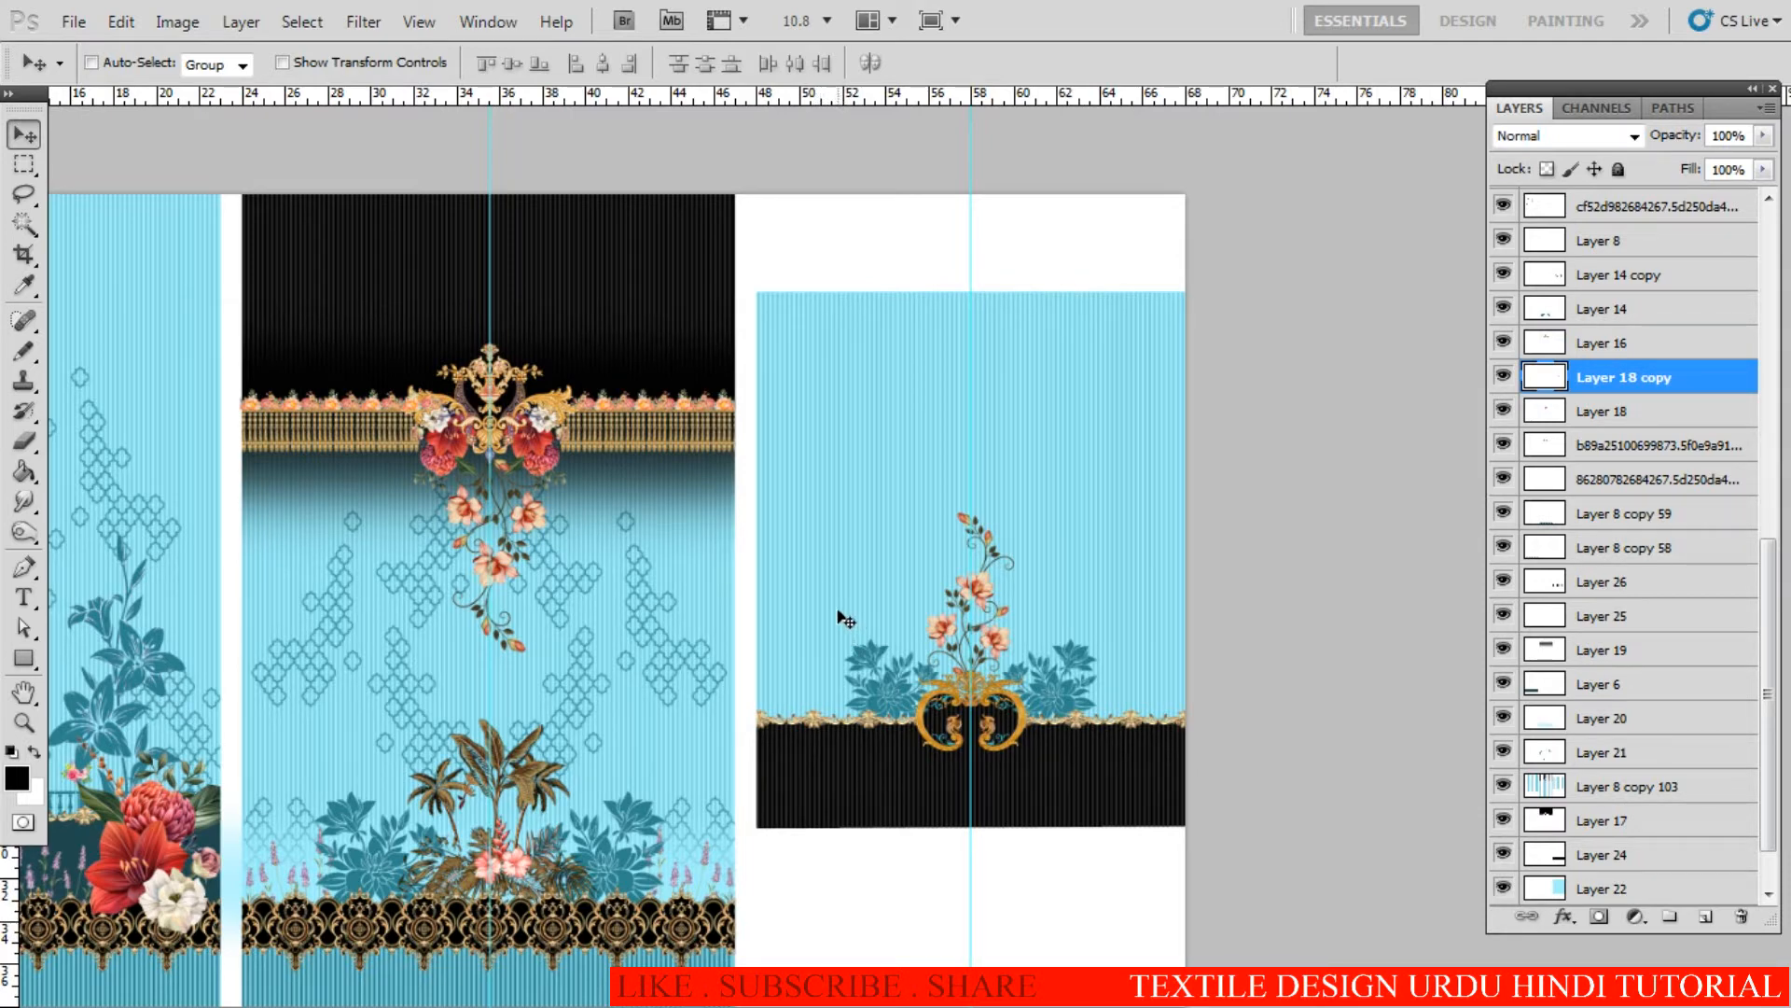
Step: Make the layer holding the left panel's teal quatrefoil lattice active
drag(584, 656, 472, 632)
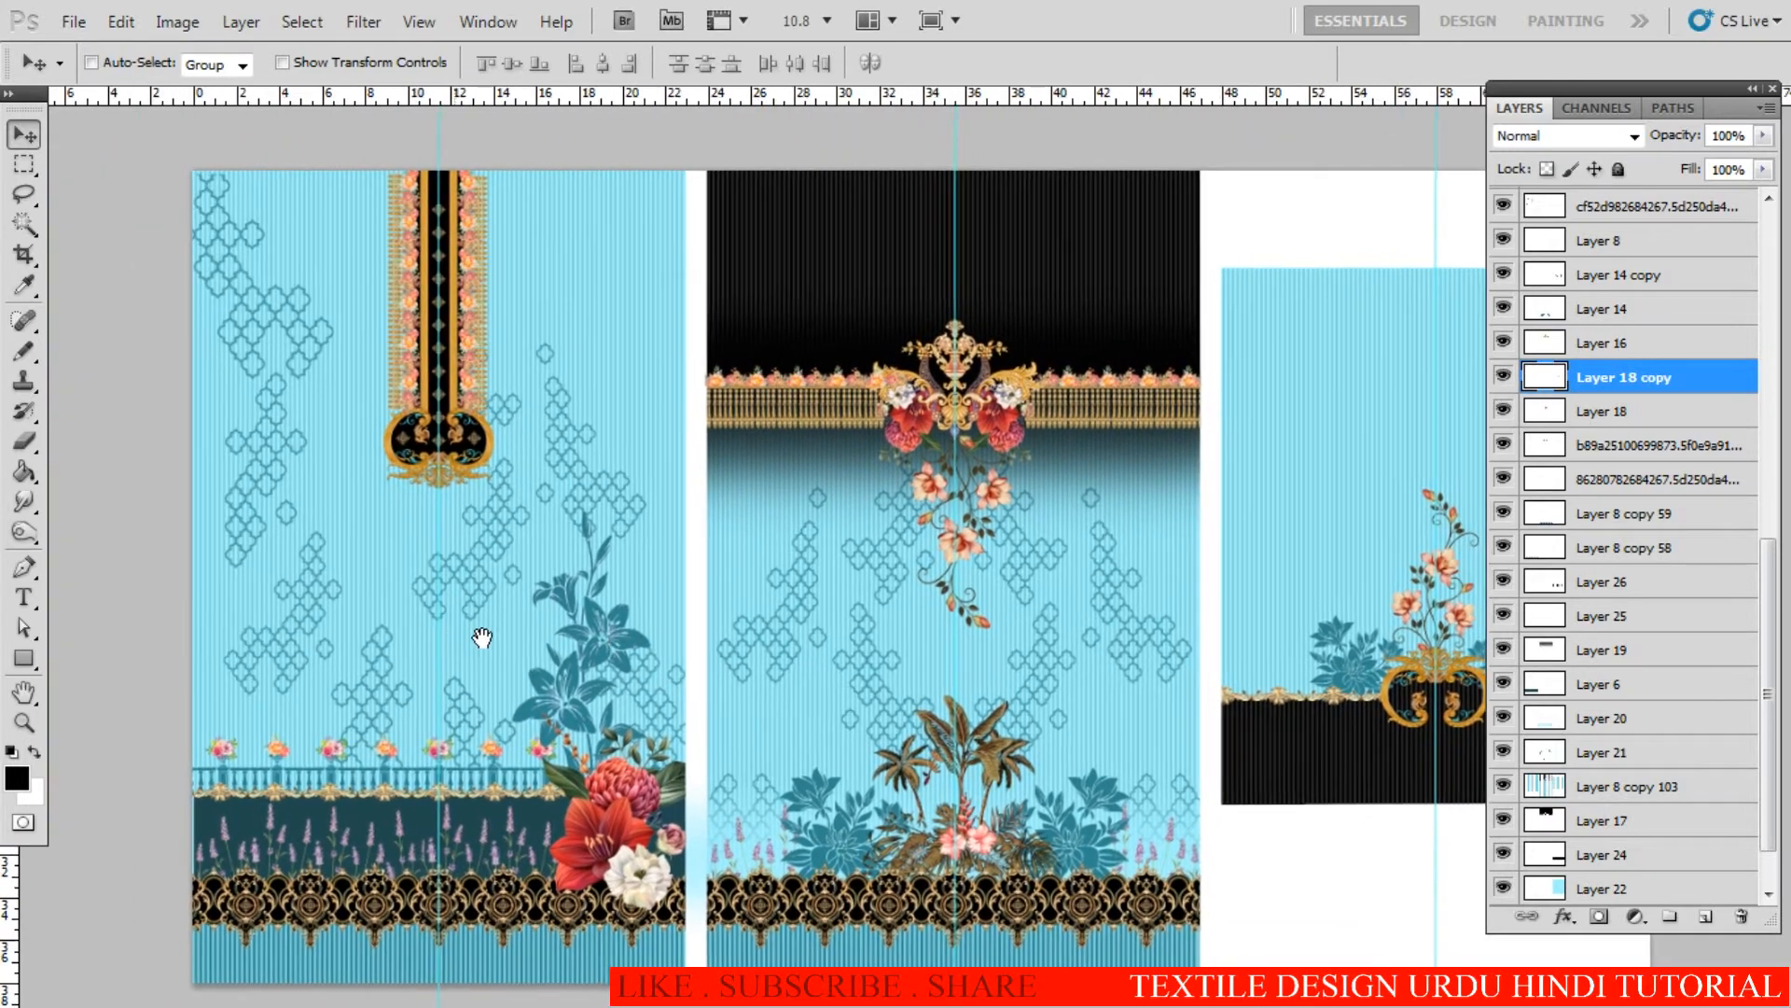
click(385, 637)
click(386, 637)
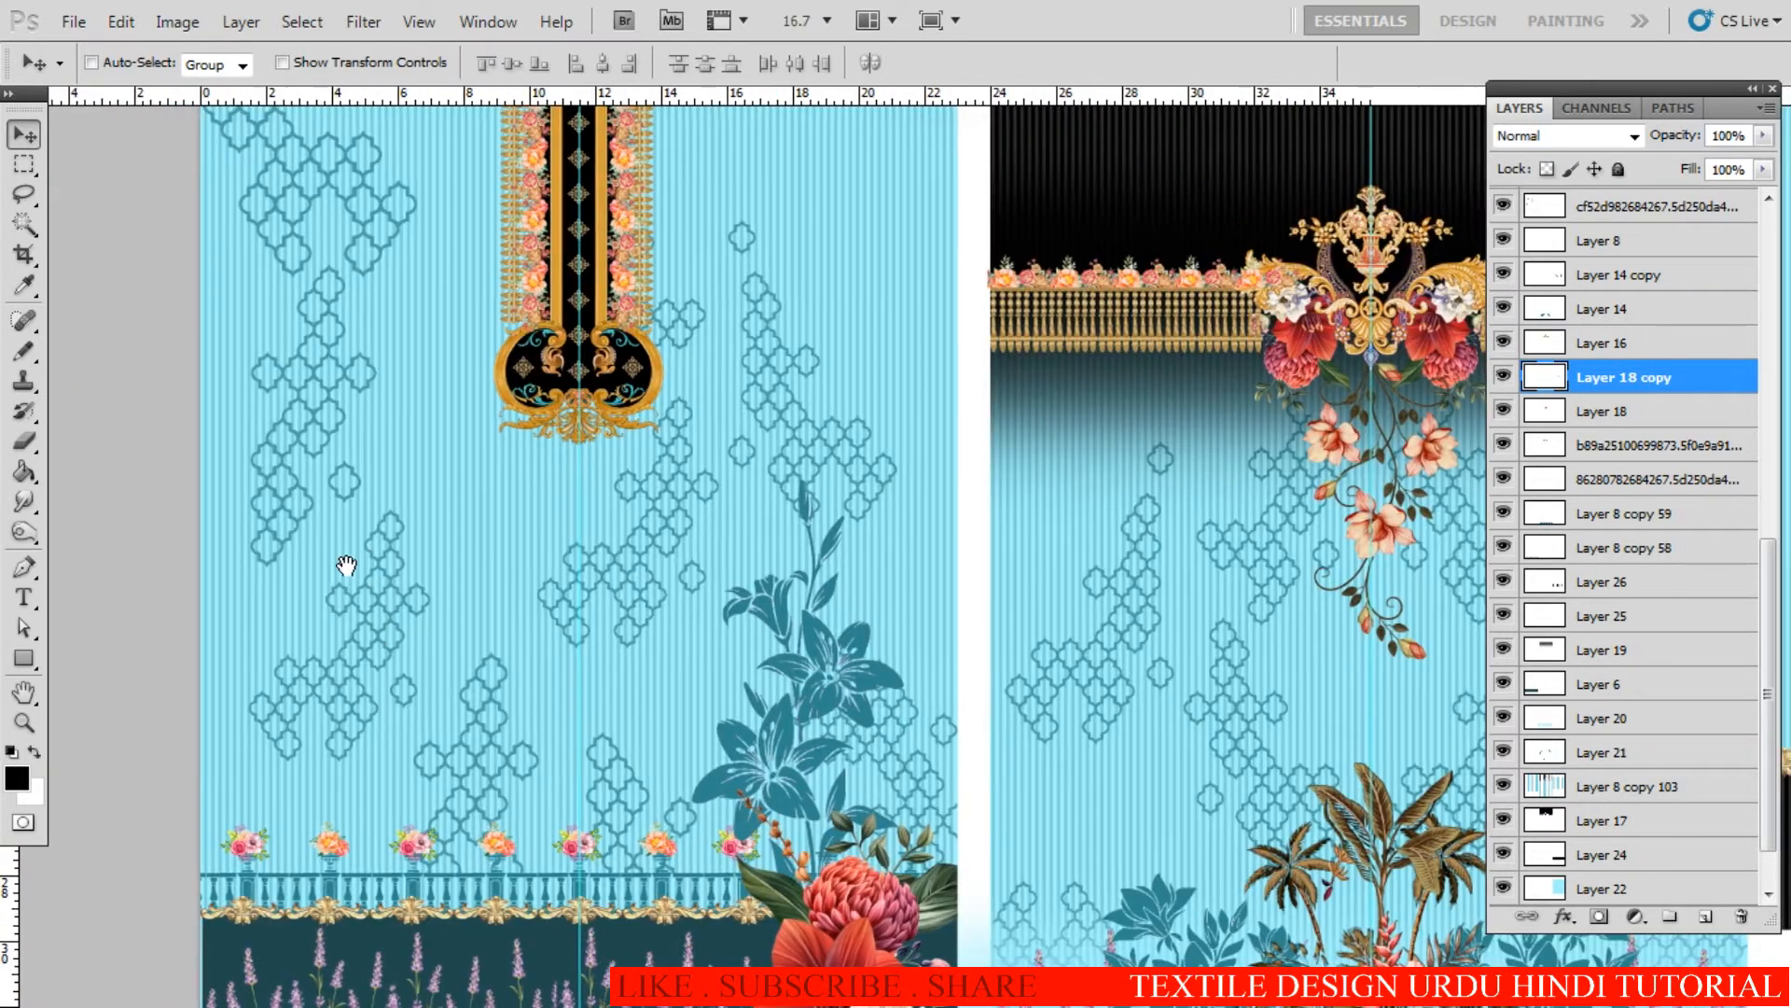
key(l)
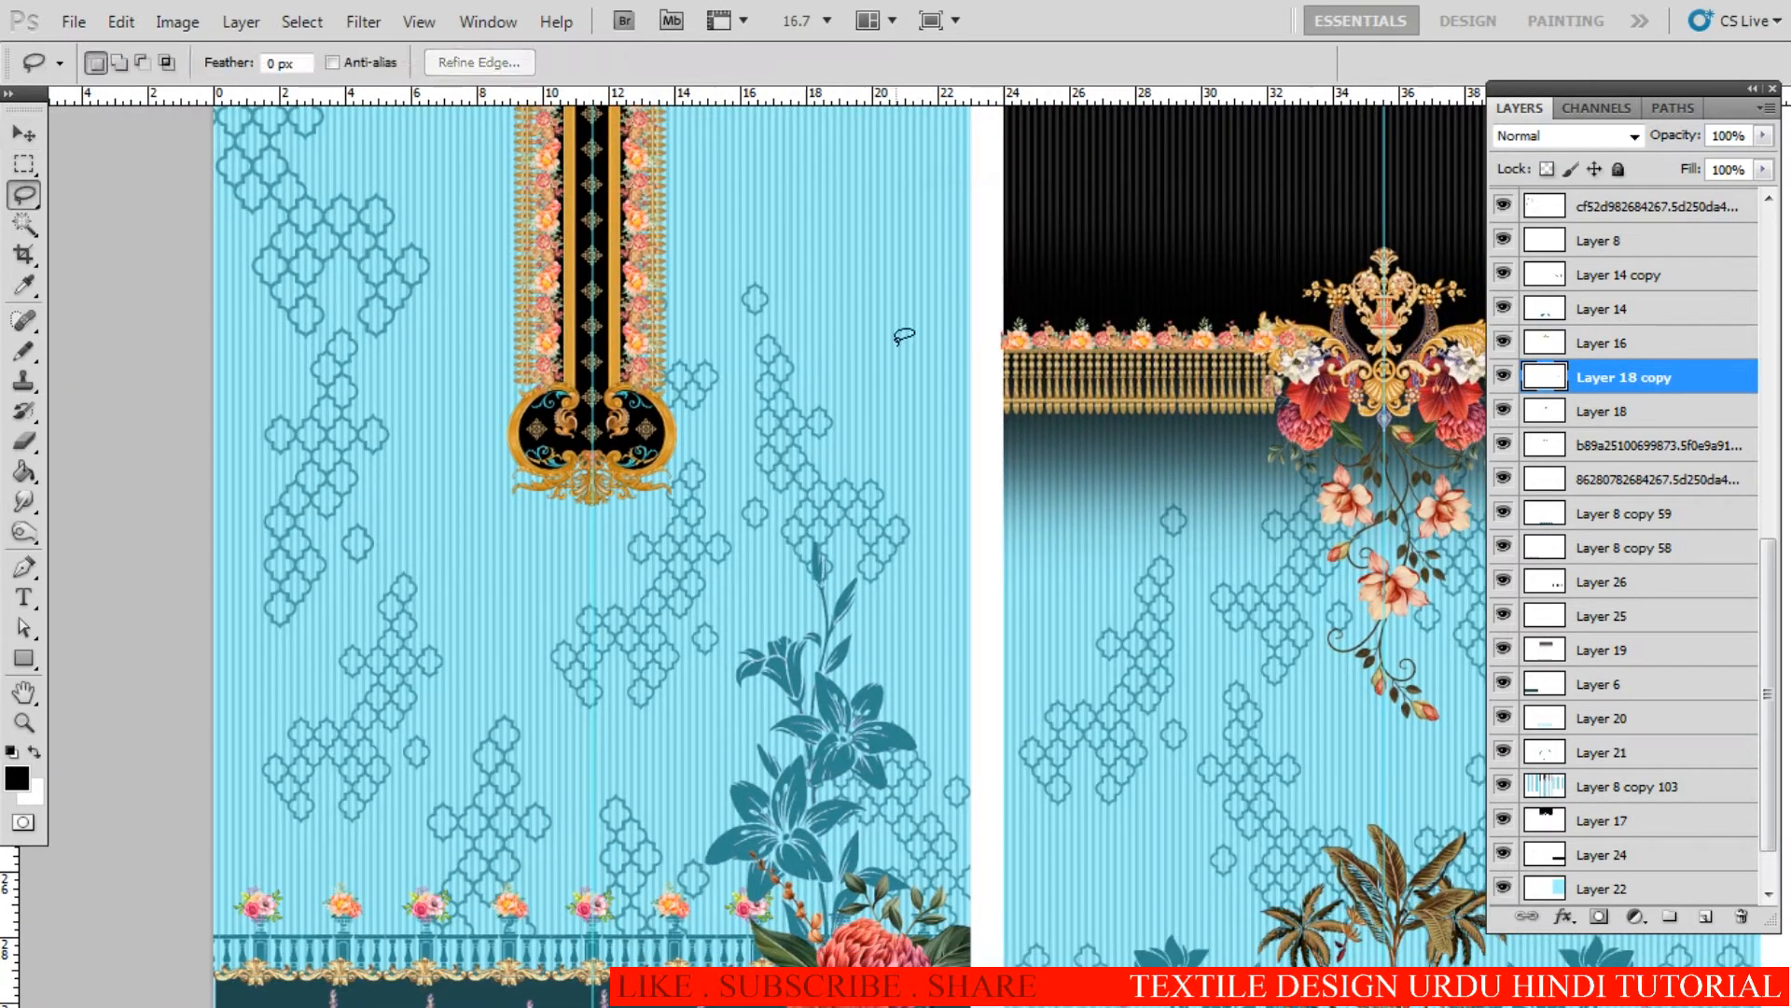
scroll(783, 494, up, 6)
key(v)
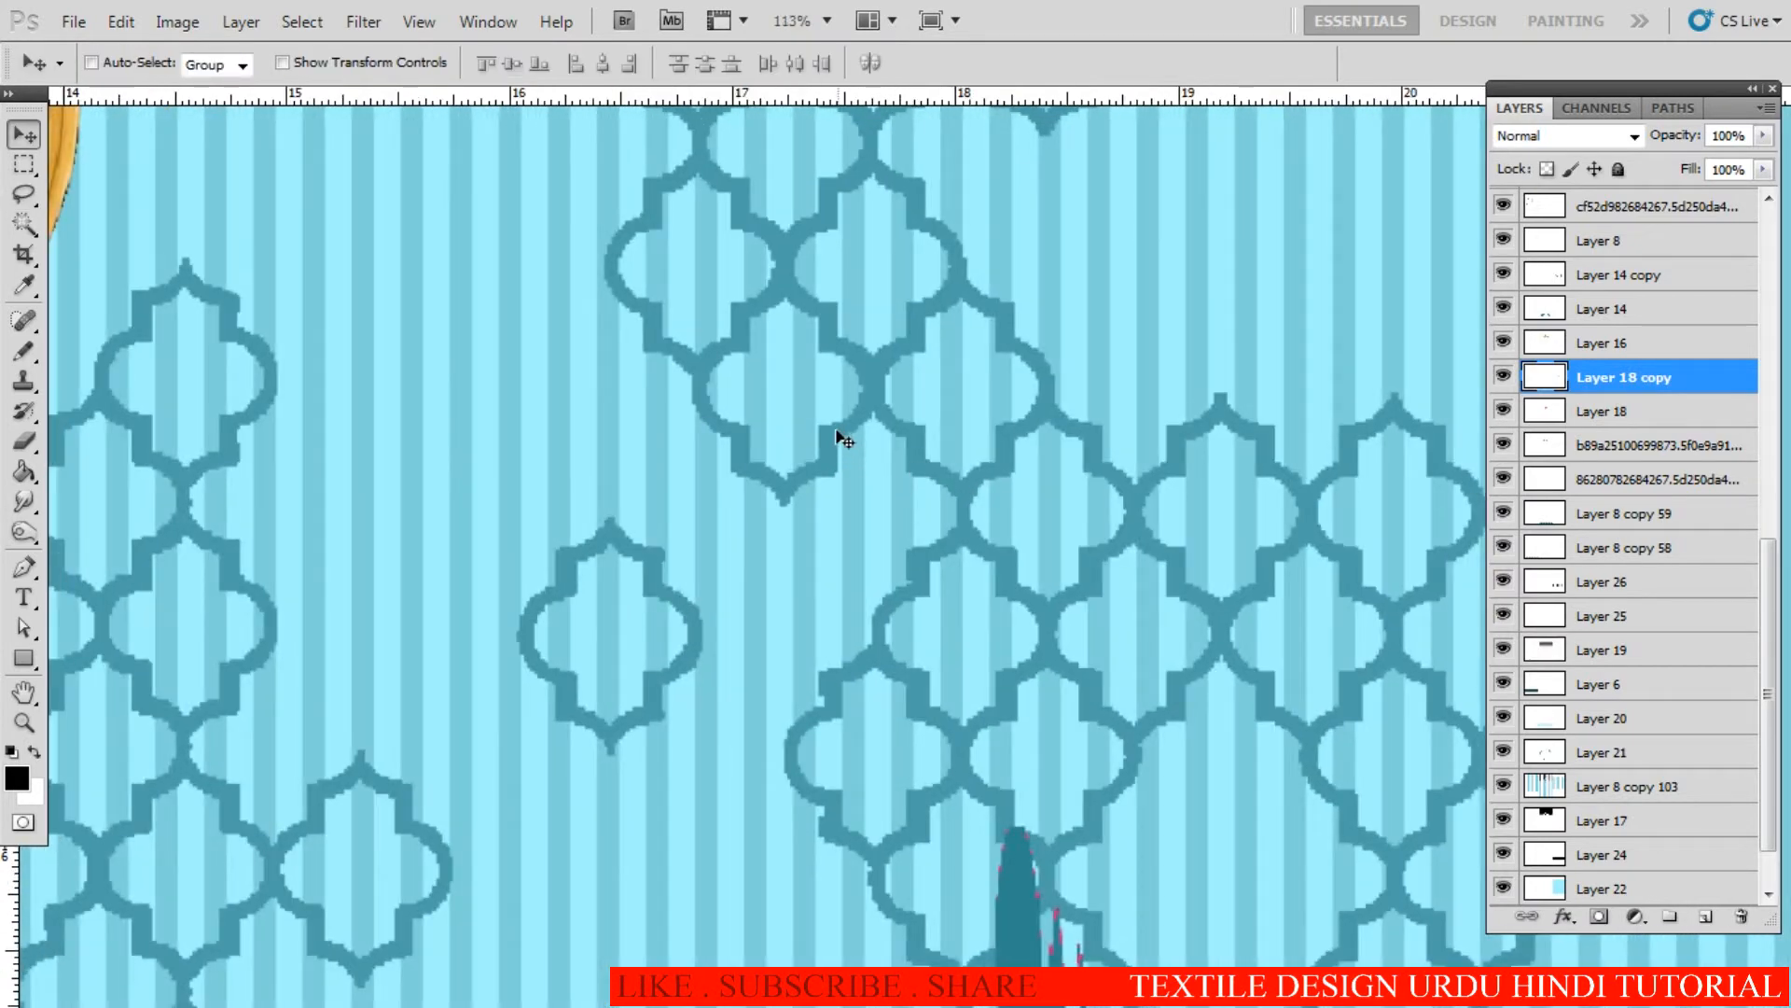
right_click(837, 432)
click(877, 451)
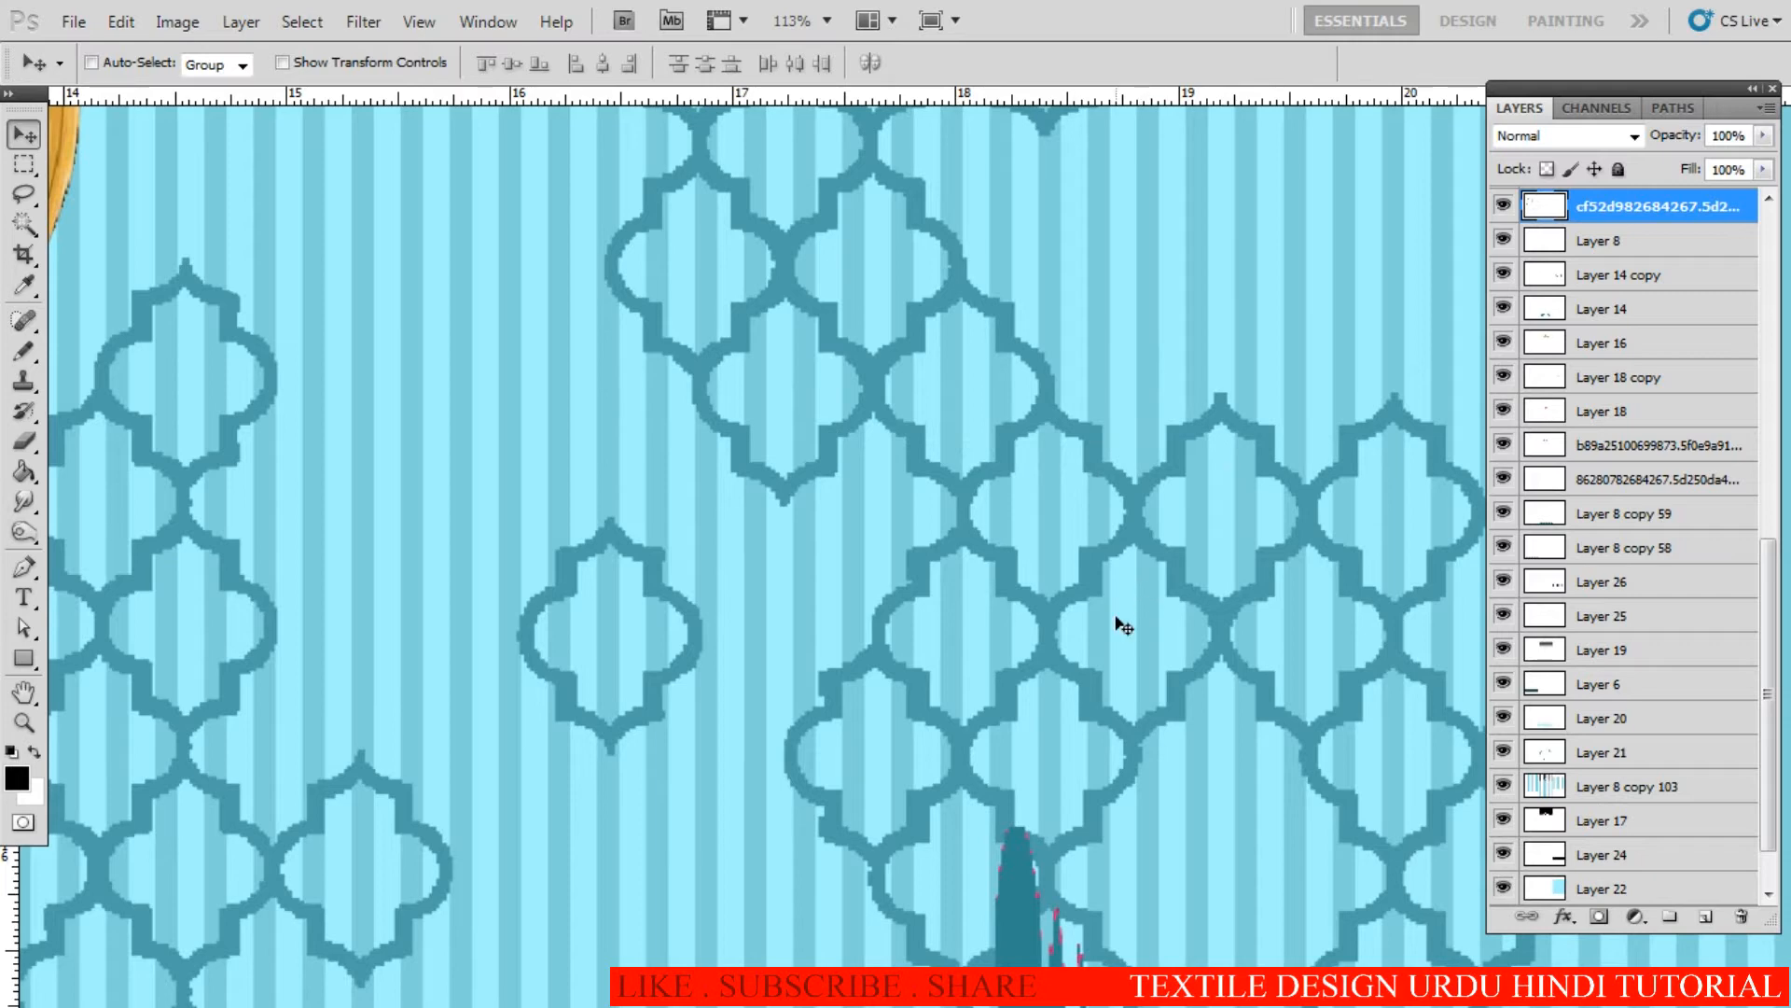
Step: Lasso the quatrefoil lattice clusters beside the left panel's central ornament and paste a copy on a new layer
scroll(908, 544, down, 6)
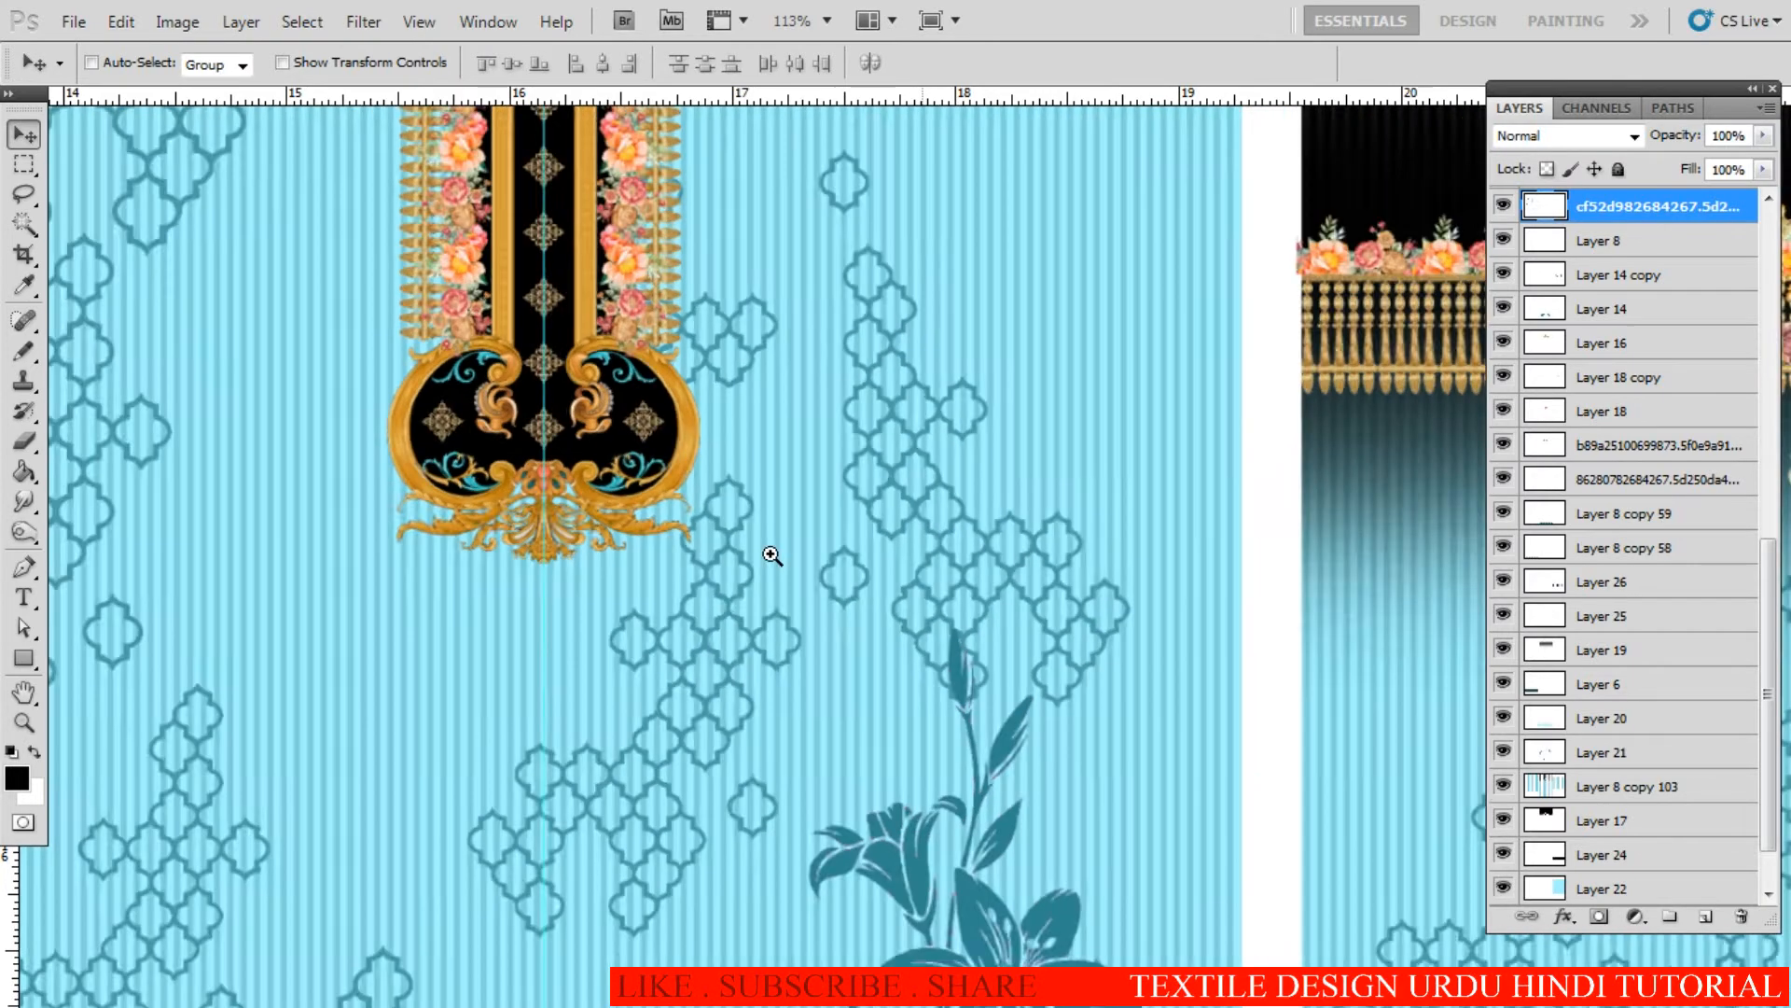
key(l)
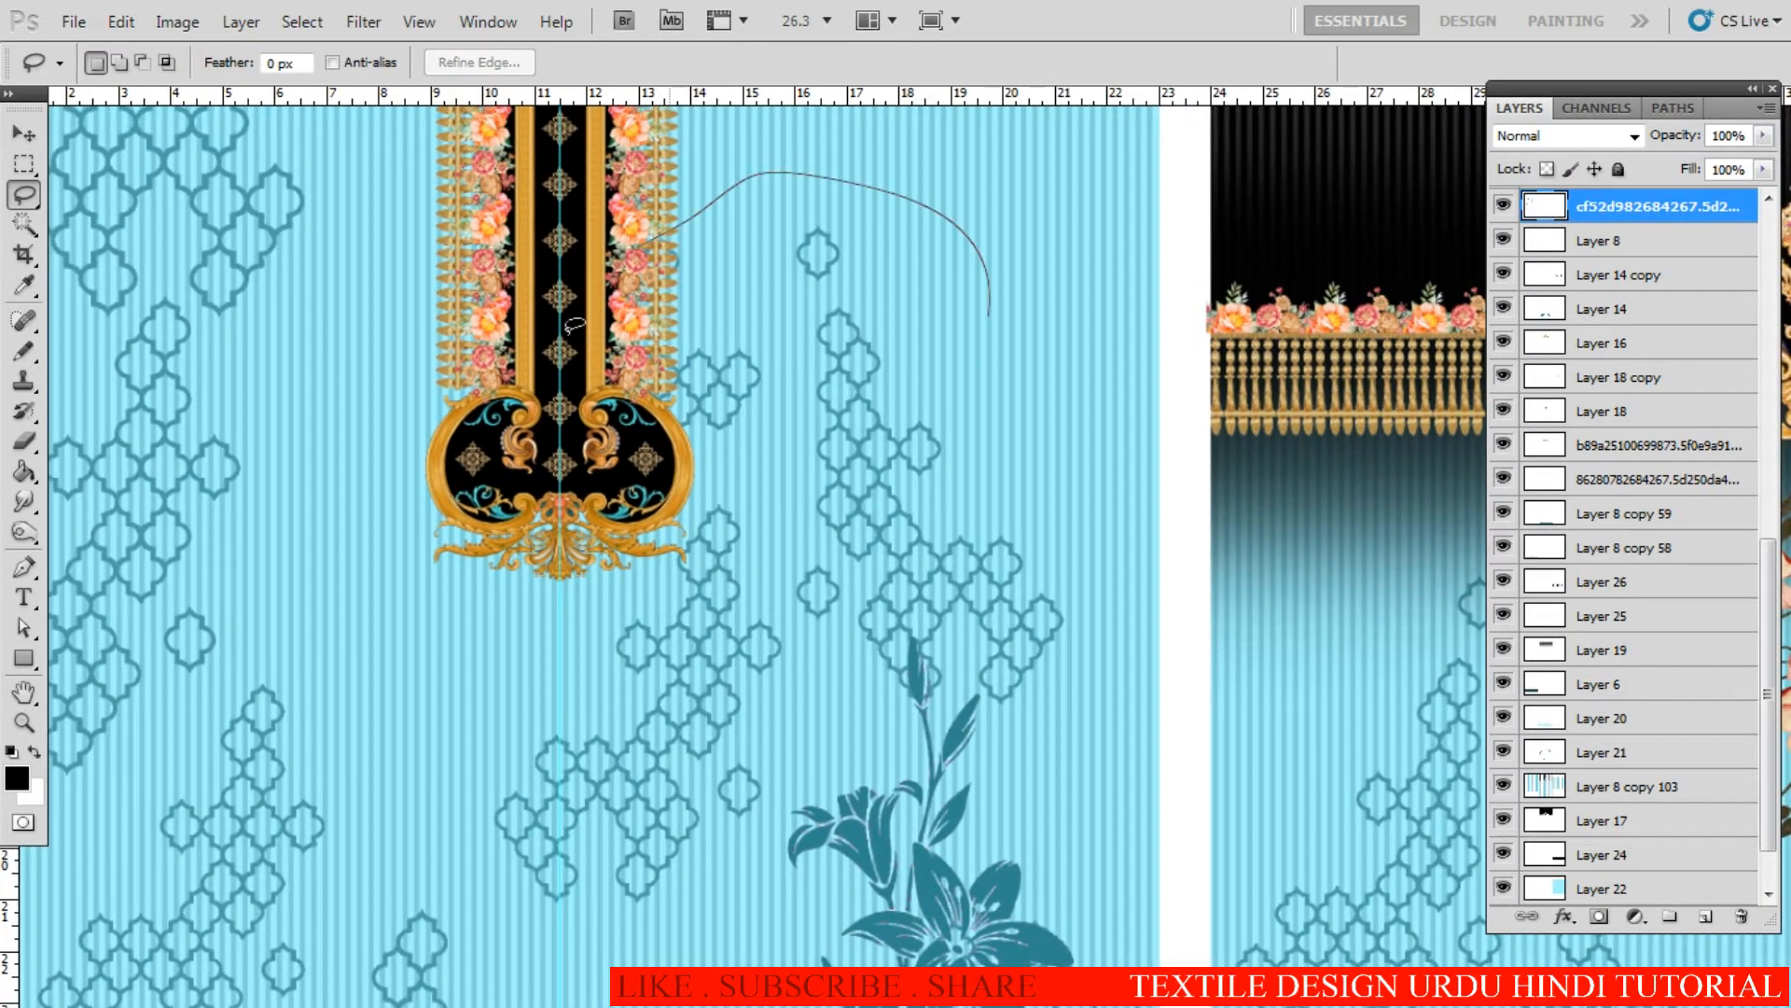
drag(826, 411, 850, 401)
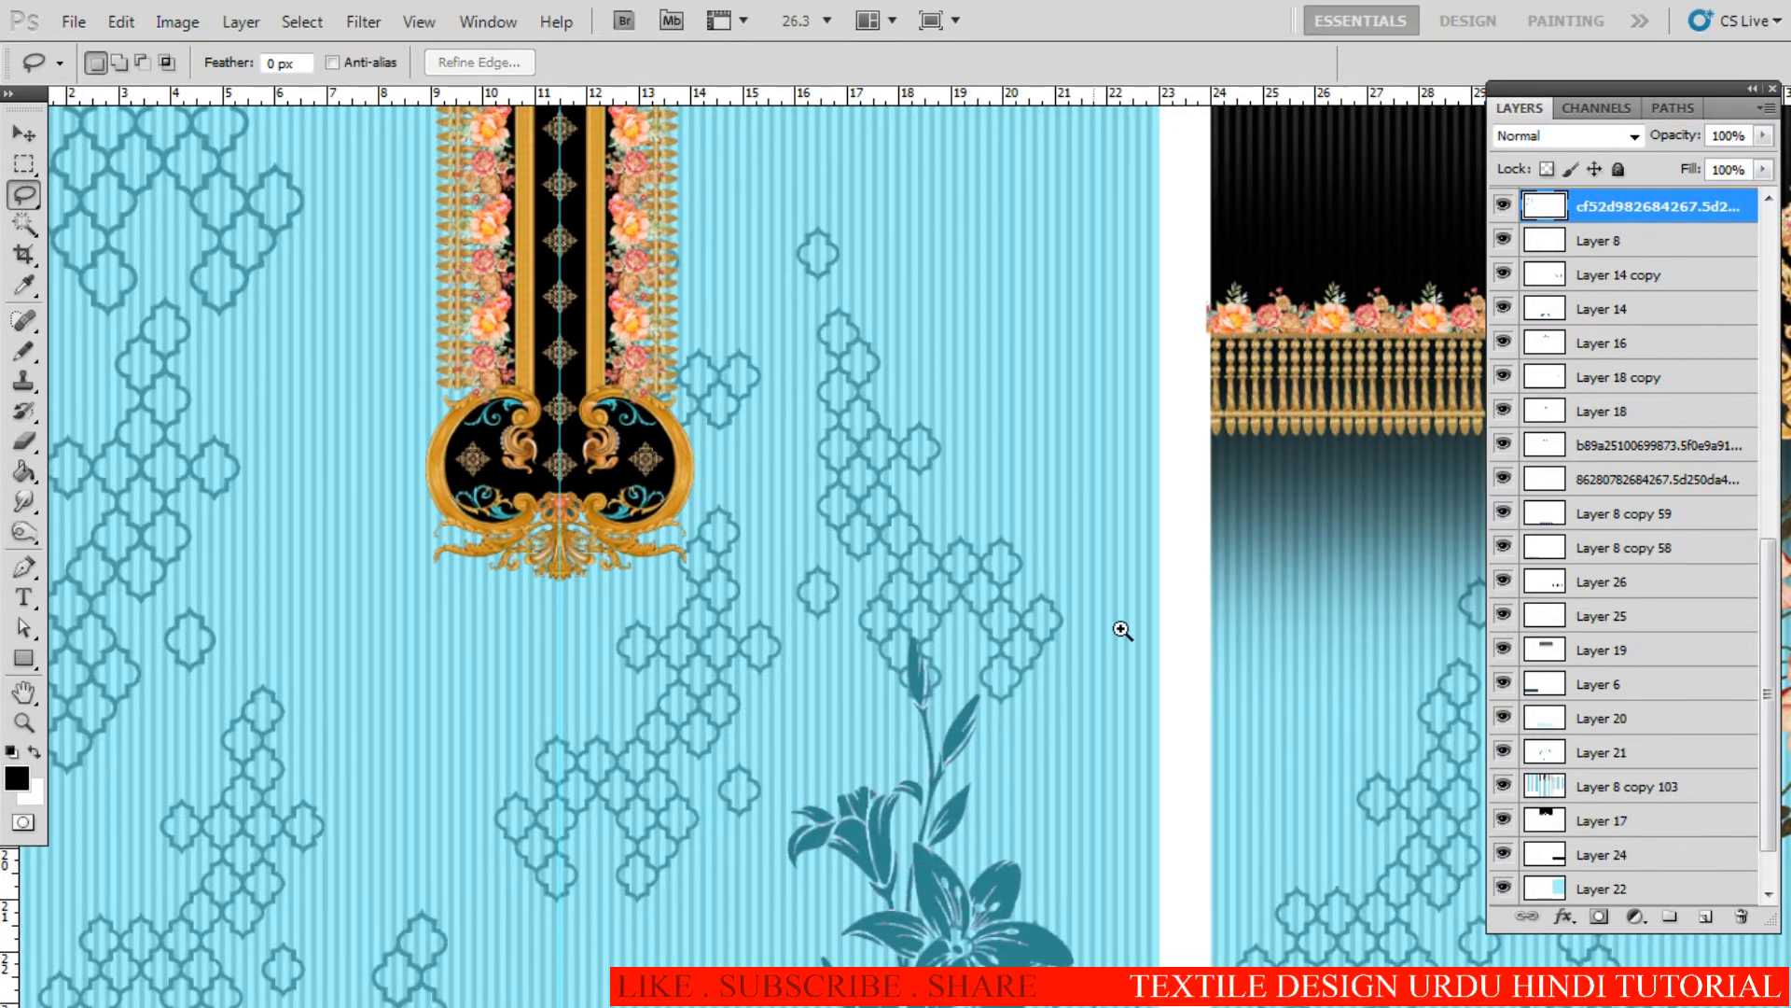
scroll(1122, 631, down, 3)
scroll(967, 551, right, 5)
scroll(799, 587, down, 2)
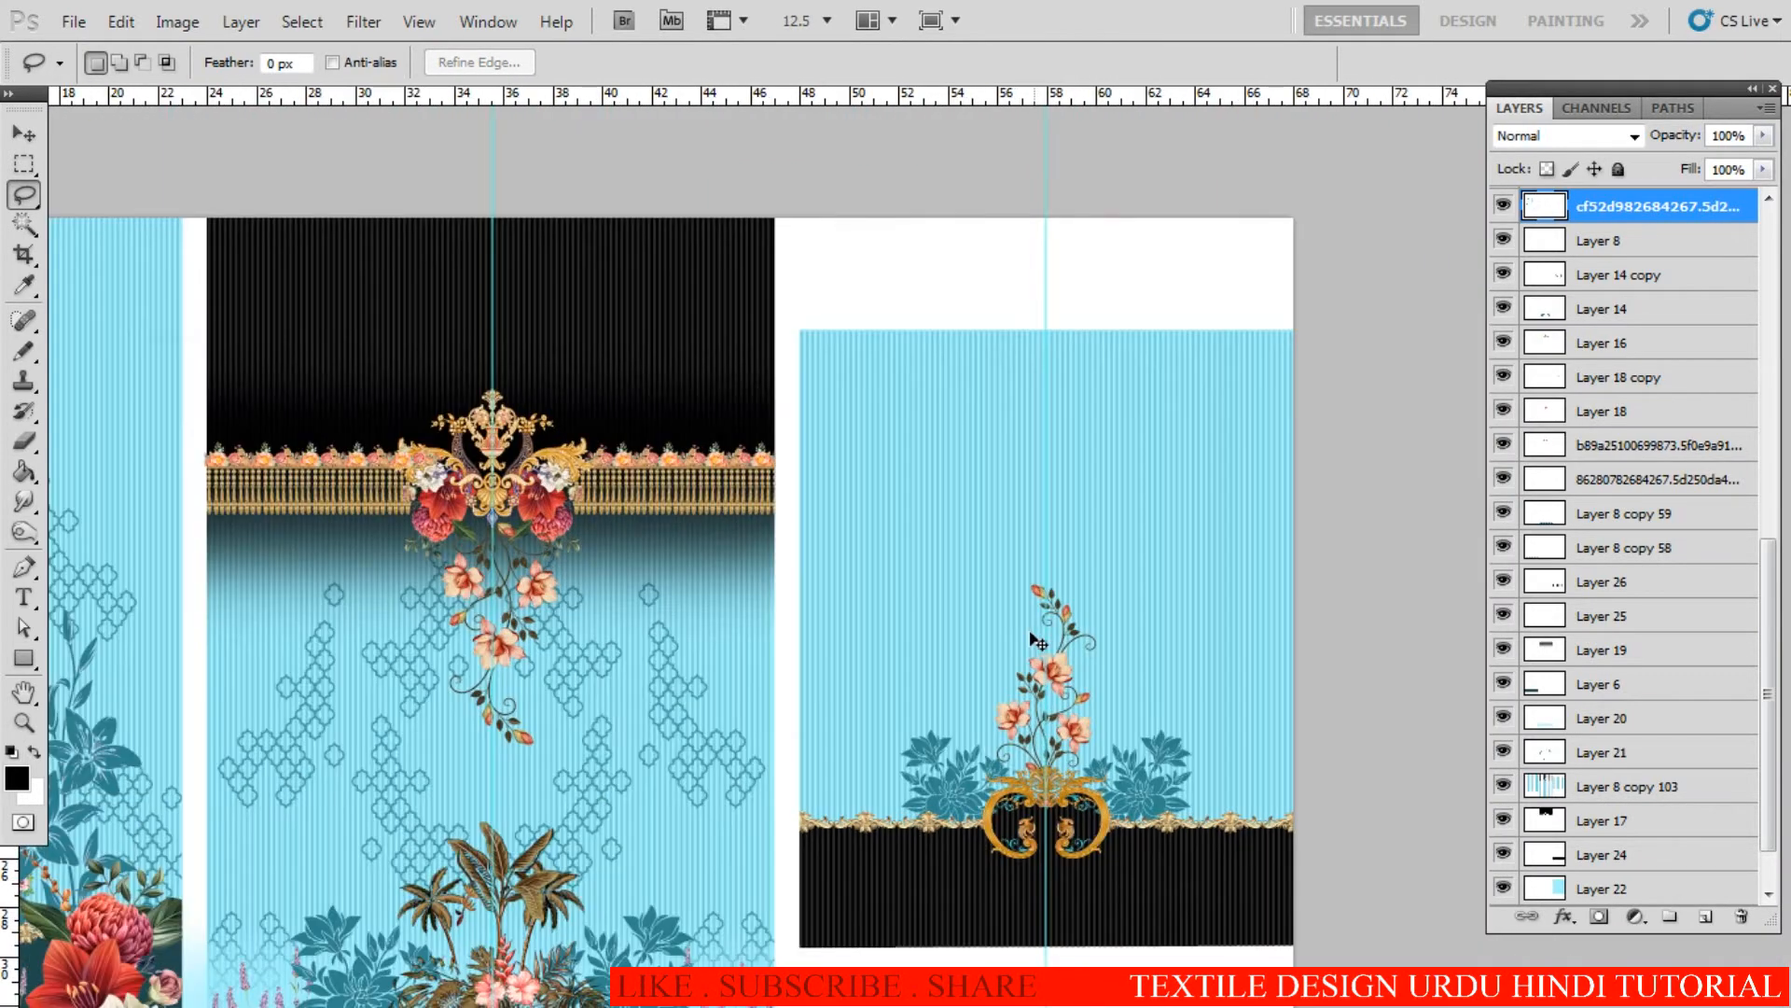
key(ctrl+v)
Step: Move the copied quatrefoil lattice onto the light blue panel beside the flower vine and flip it horizontally
key(v)
drag(952, 604, 846, 720)
scroll(974, 655, up, 1)
key(ctrl+t)
right_click(983, 590)
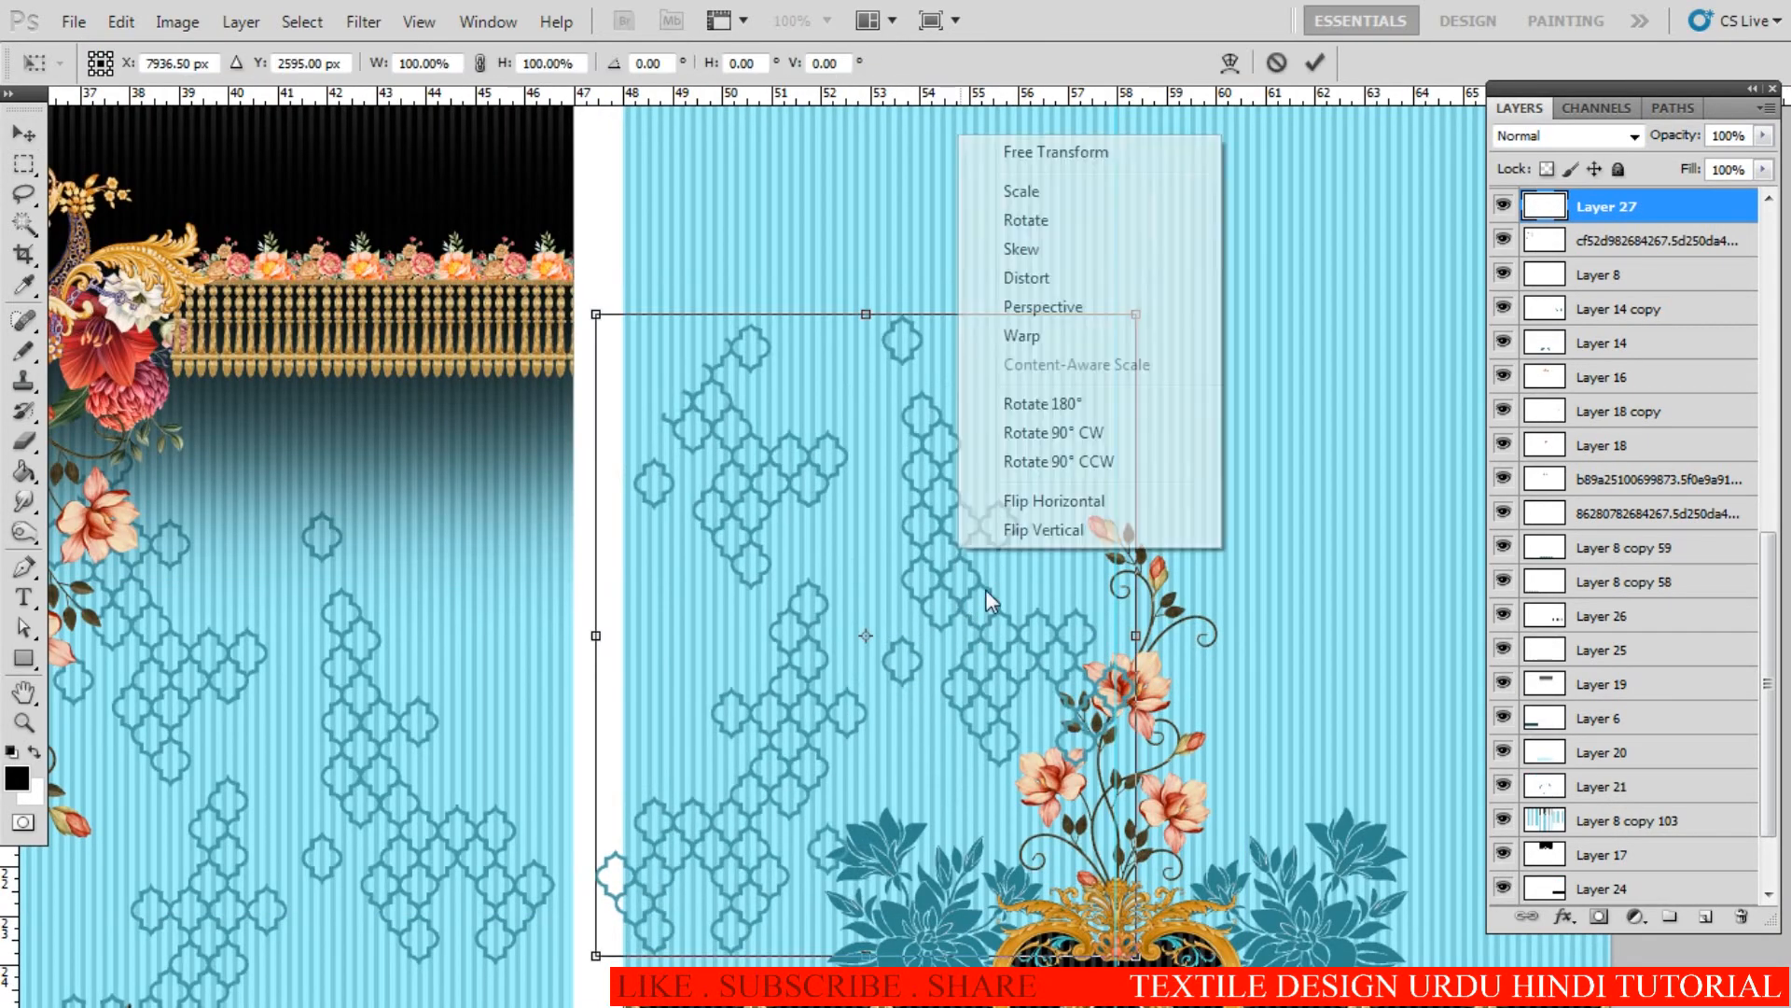
click(1045, 504)
key(Return)
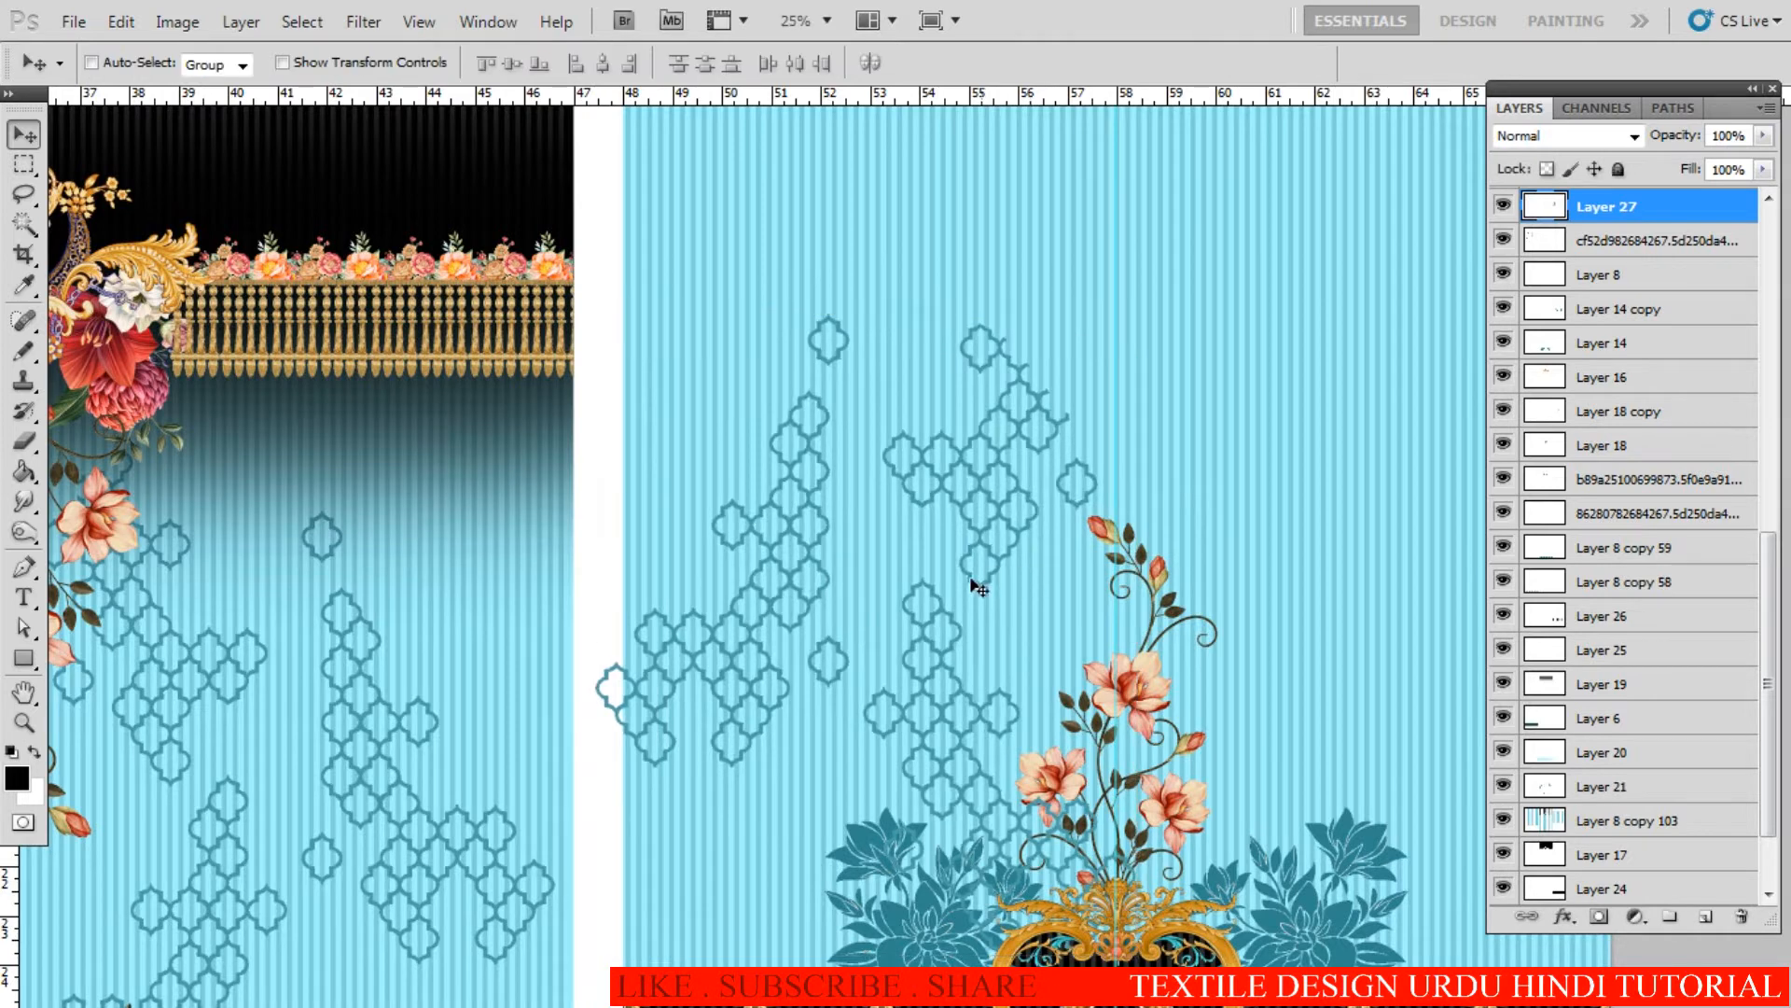
Step: Rotate the lattice copy by 180° and shift it lower so it overlaps the gold border and flower vine
key(ctrl+t)
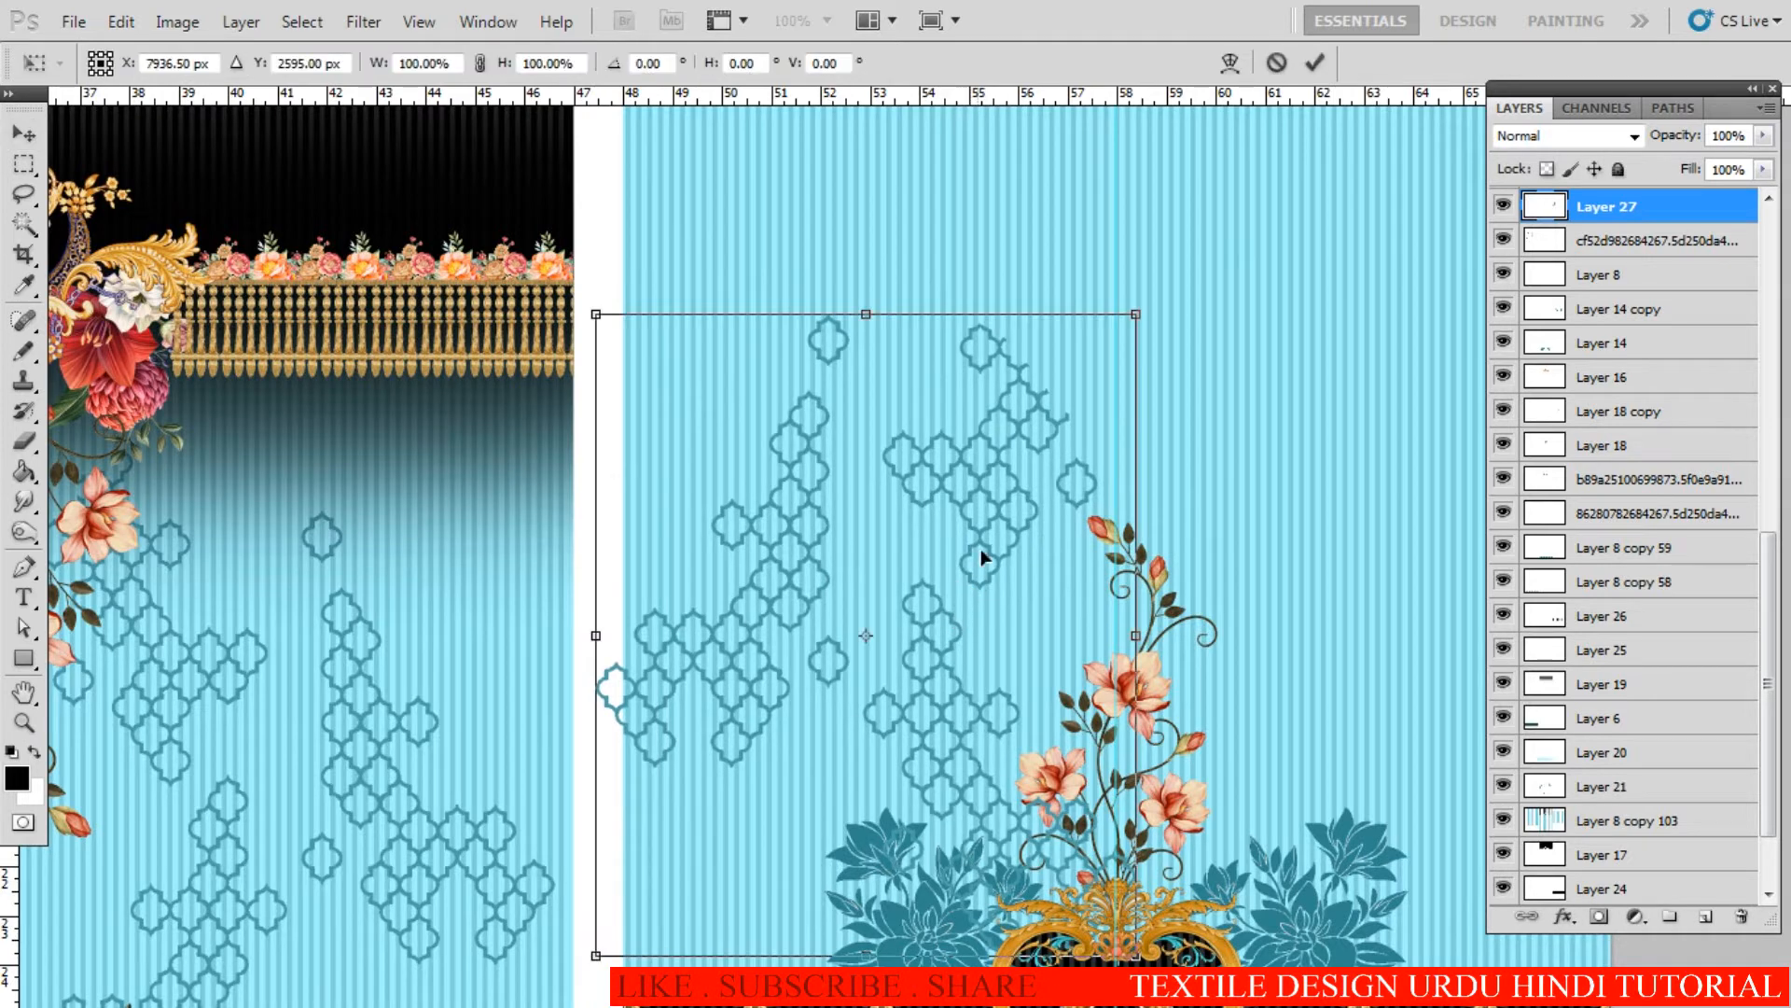
right_click(975, 464)
click(1056, 729)
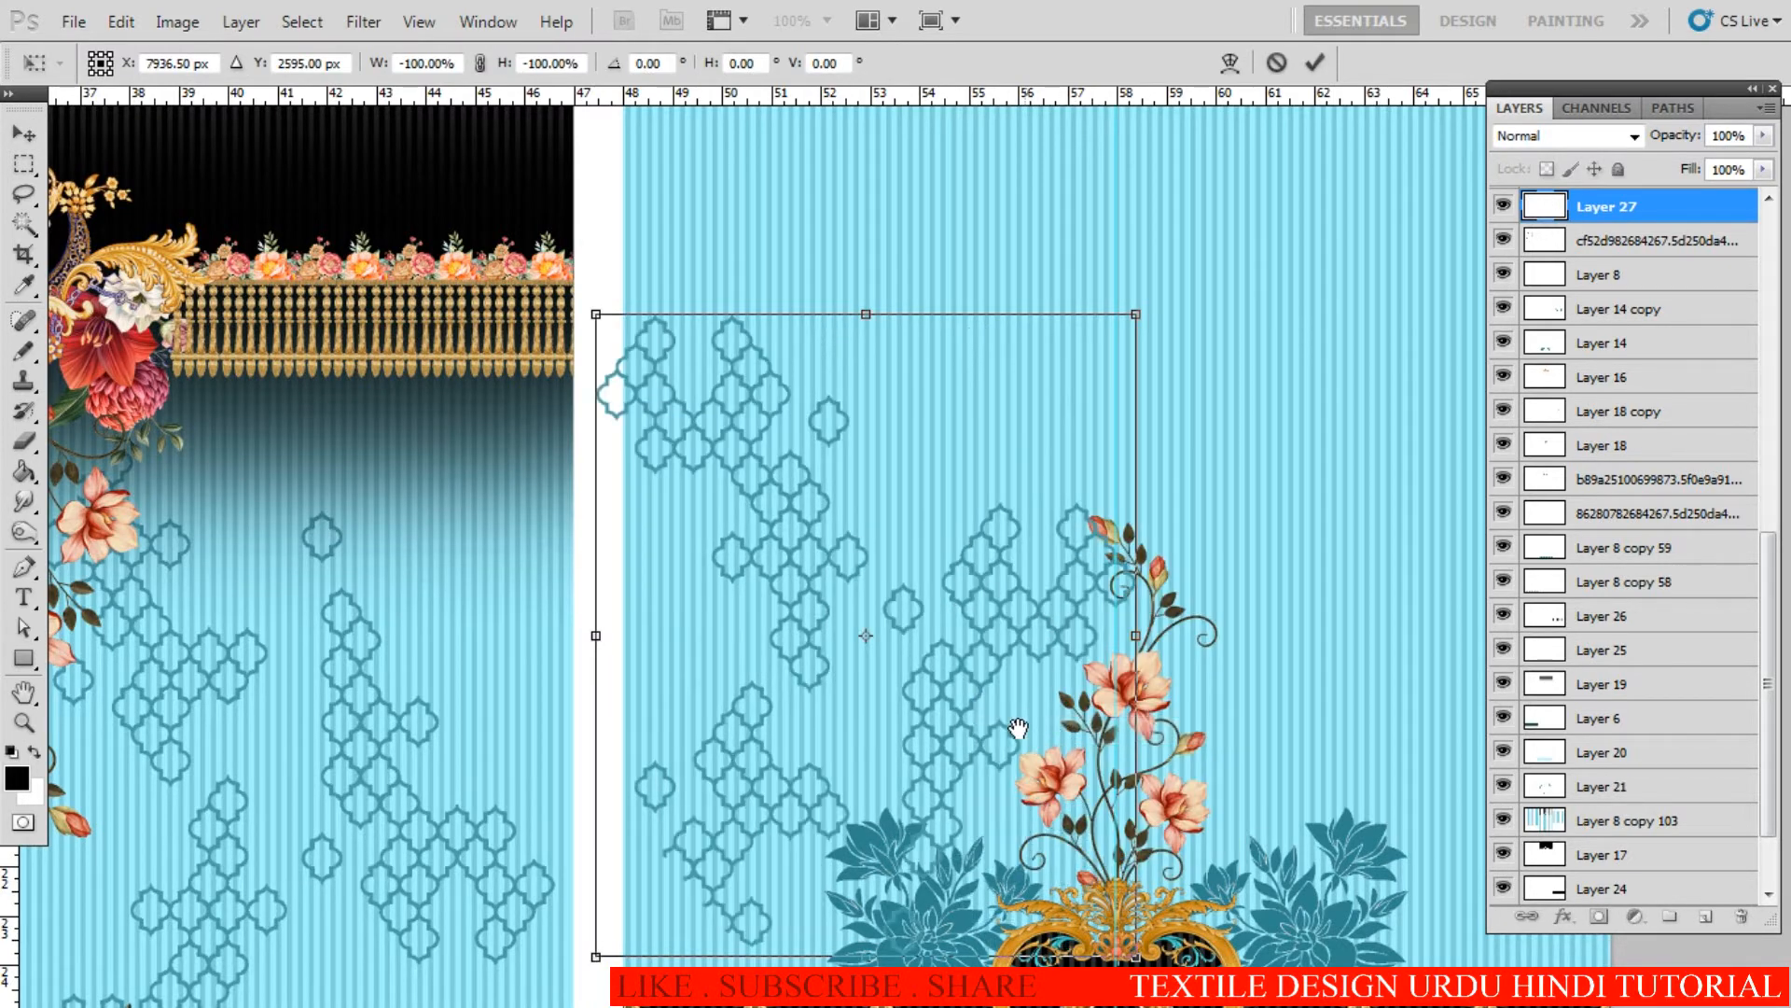
drag(999, 740, 931, 591)
drag(904, 665, 969, 850)
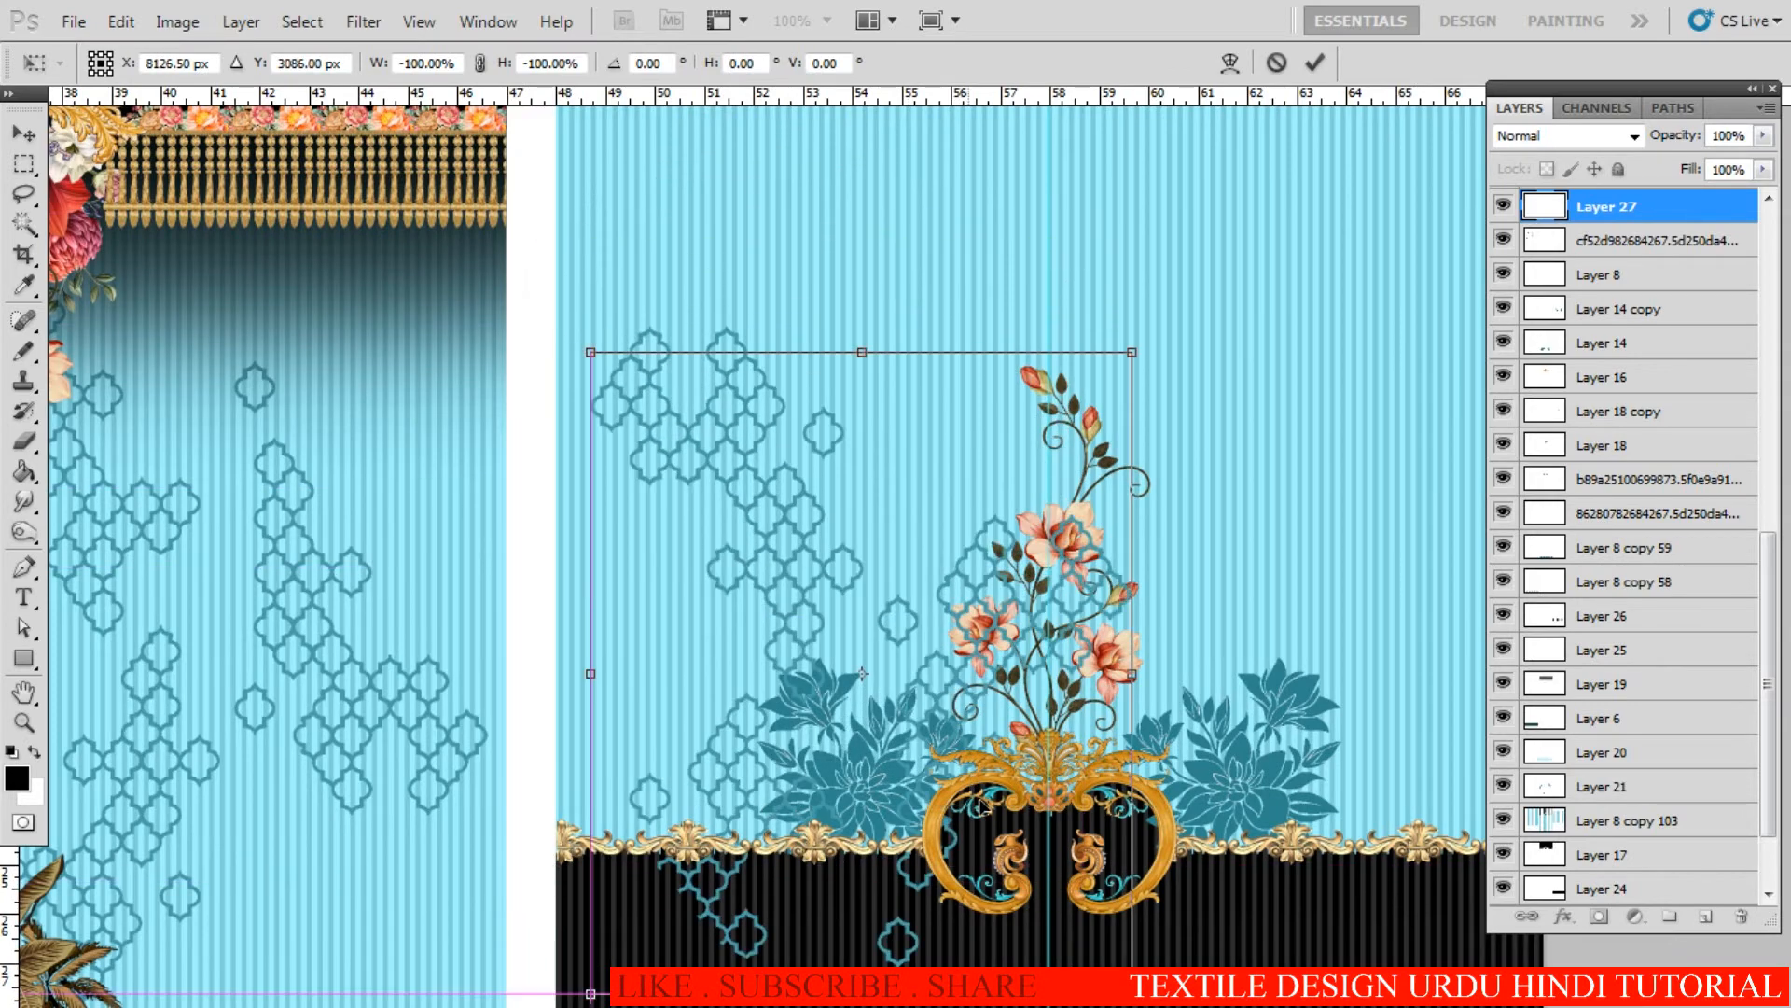
key(Return)
Step: Select the lattice copy with a rectangular marquee and duplicate it slightly above its original
scroll(888, 652, down, 2)
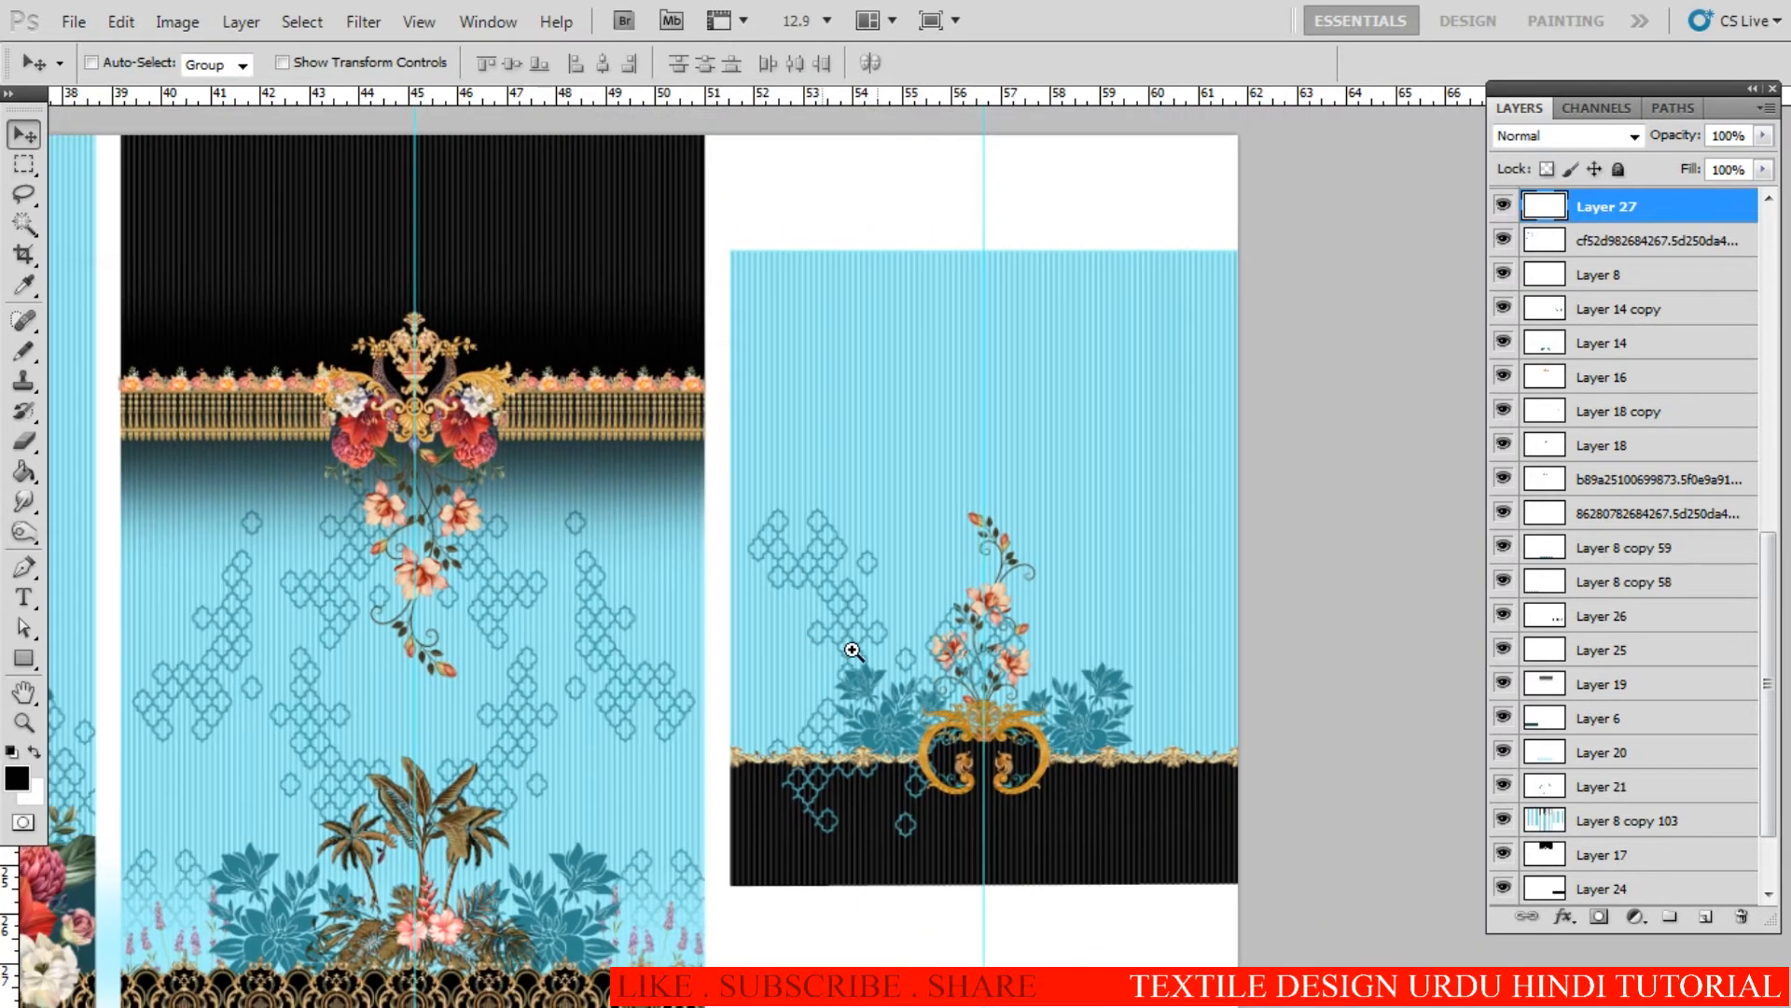
scroll(888, 652, up, 1)
drag(948, 744, 836, 624)
key(m)
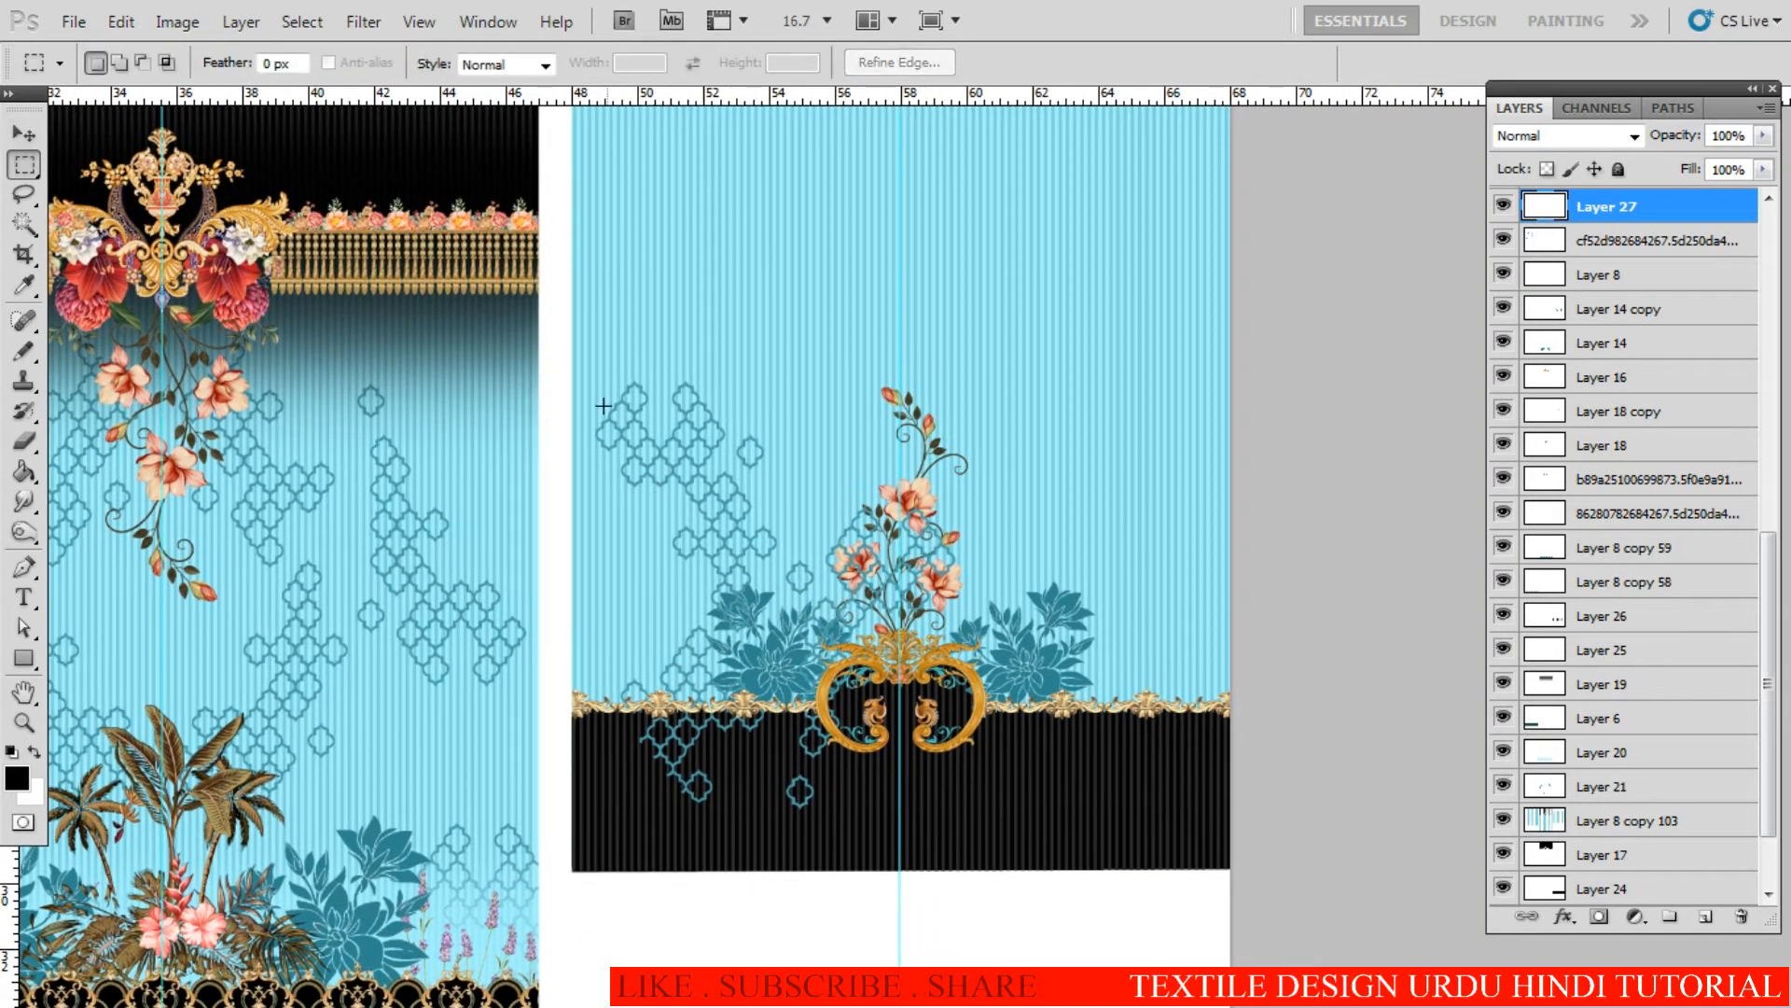
drag(956, 697, 1145, 886)
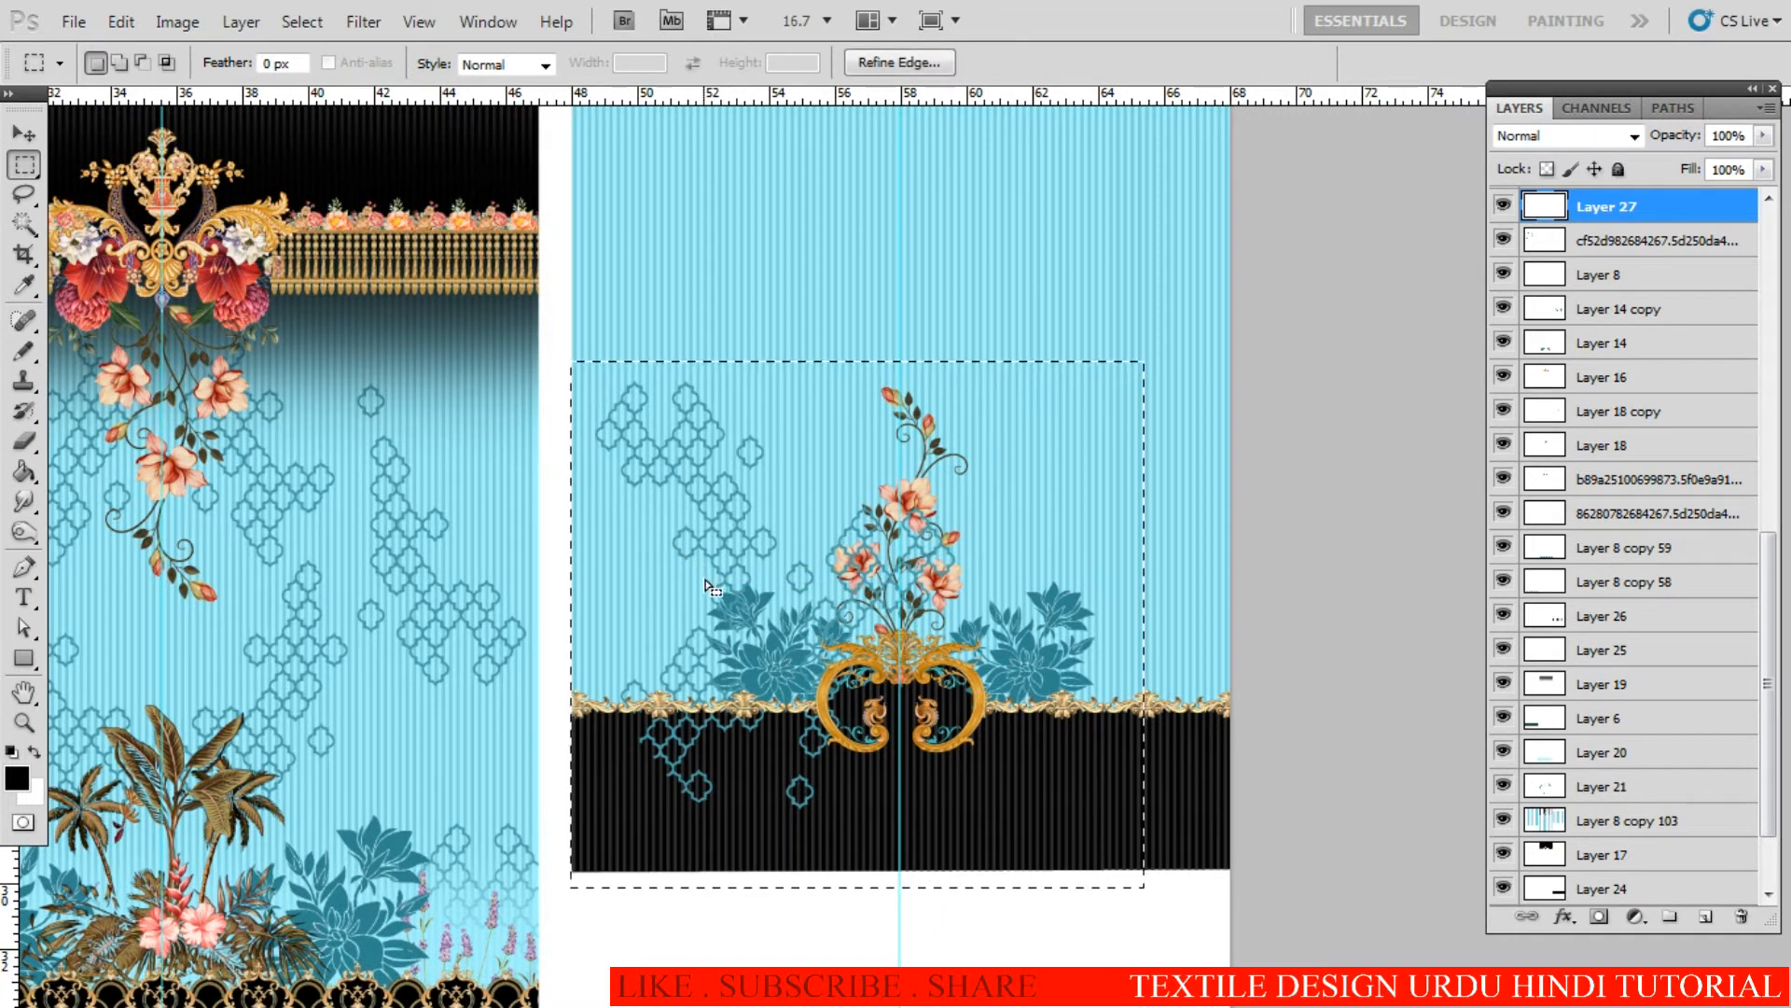
key(v)
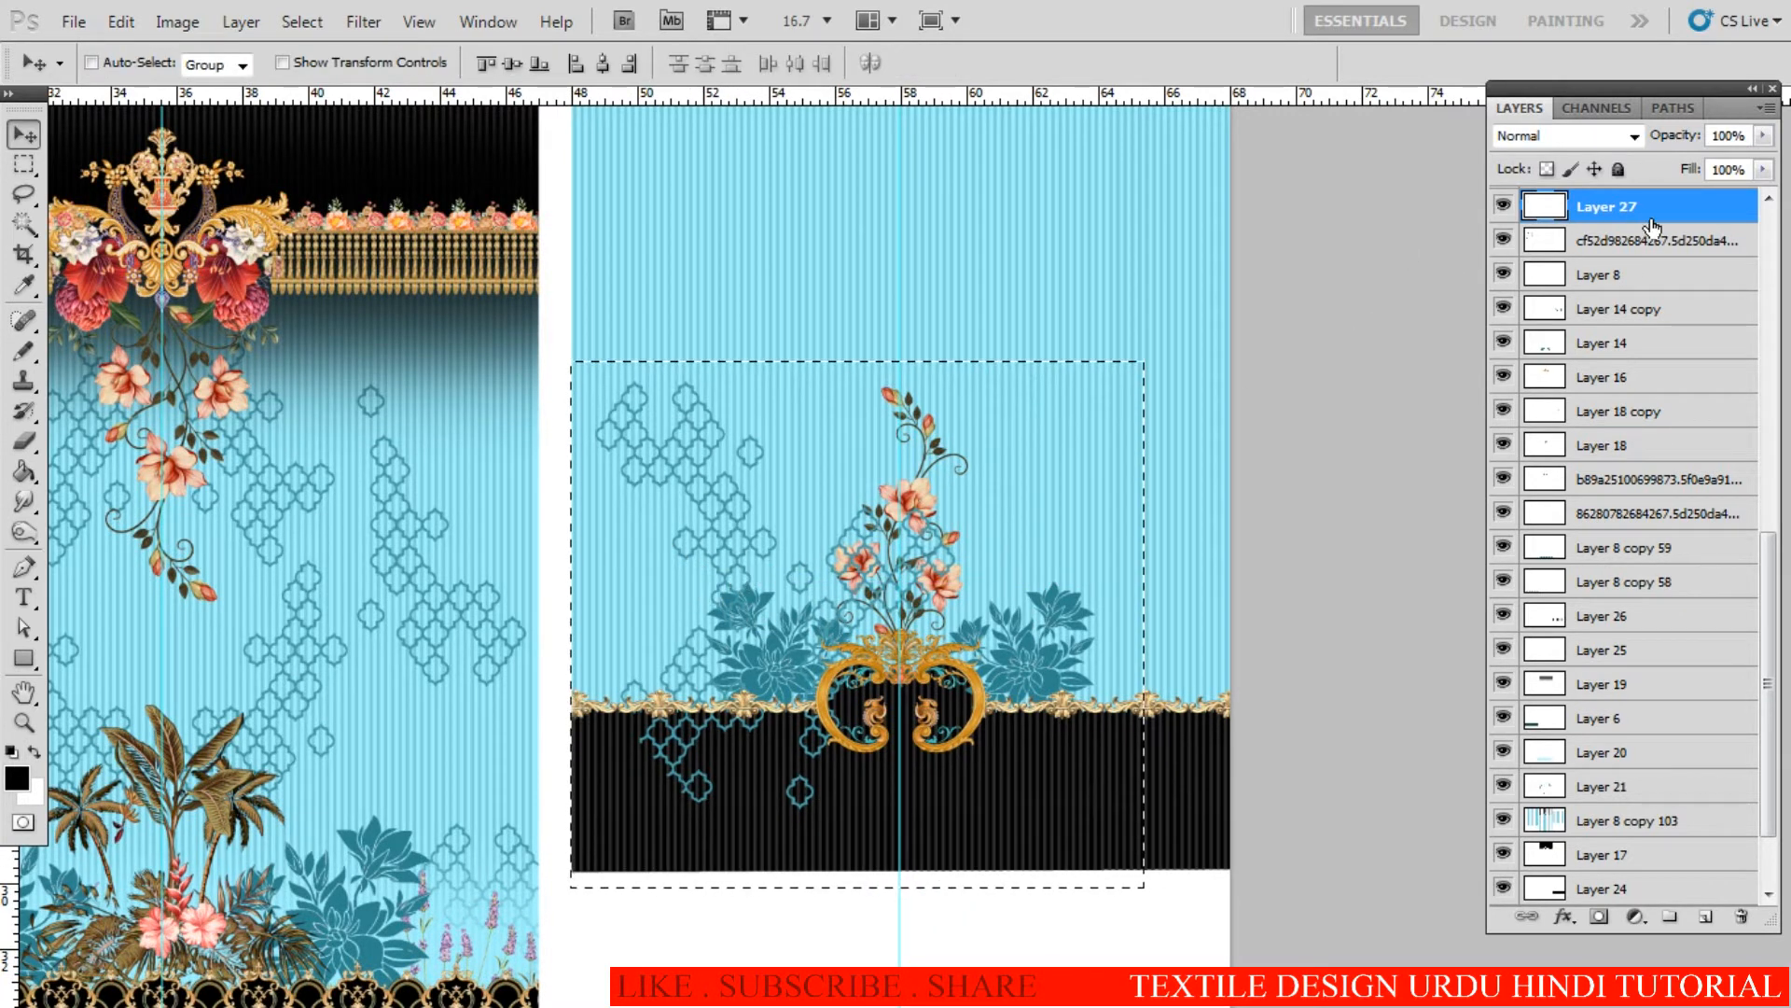
drag(808, 545, 876, 433)
Step: Rotate the duplicated lattice by 180° and move it to the upper-right area of the light blue panel
key(ctrl+t)
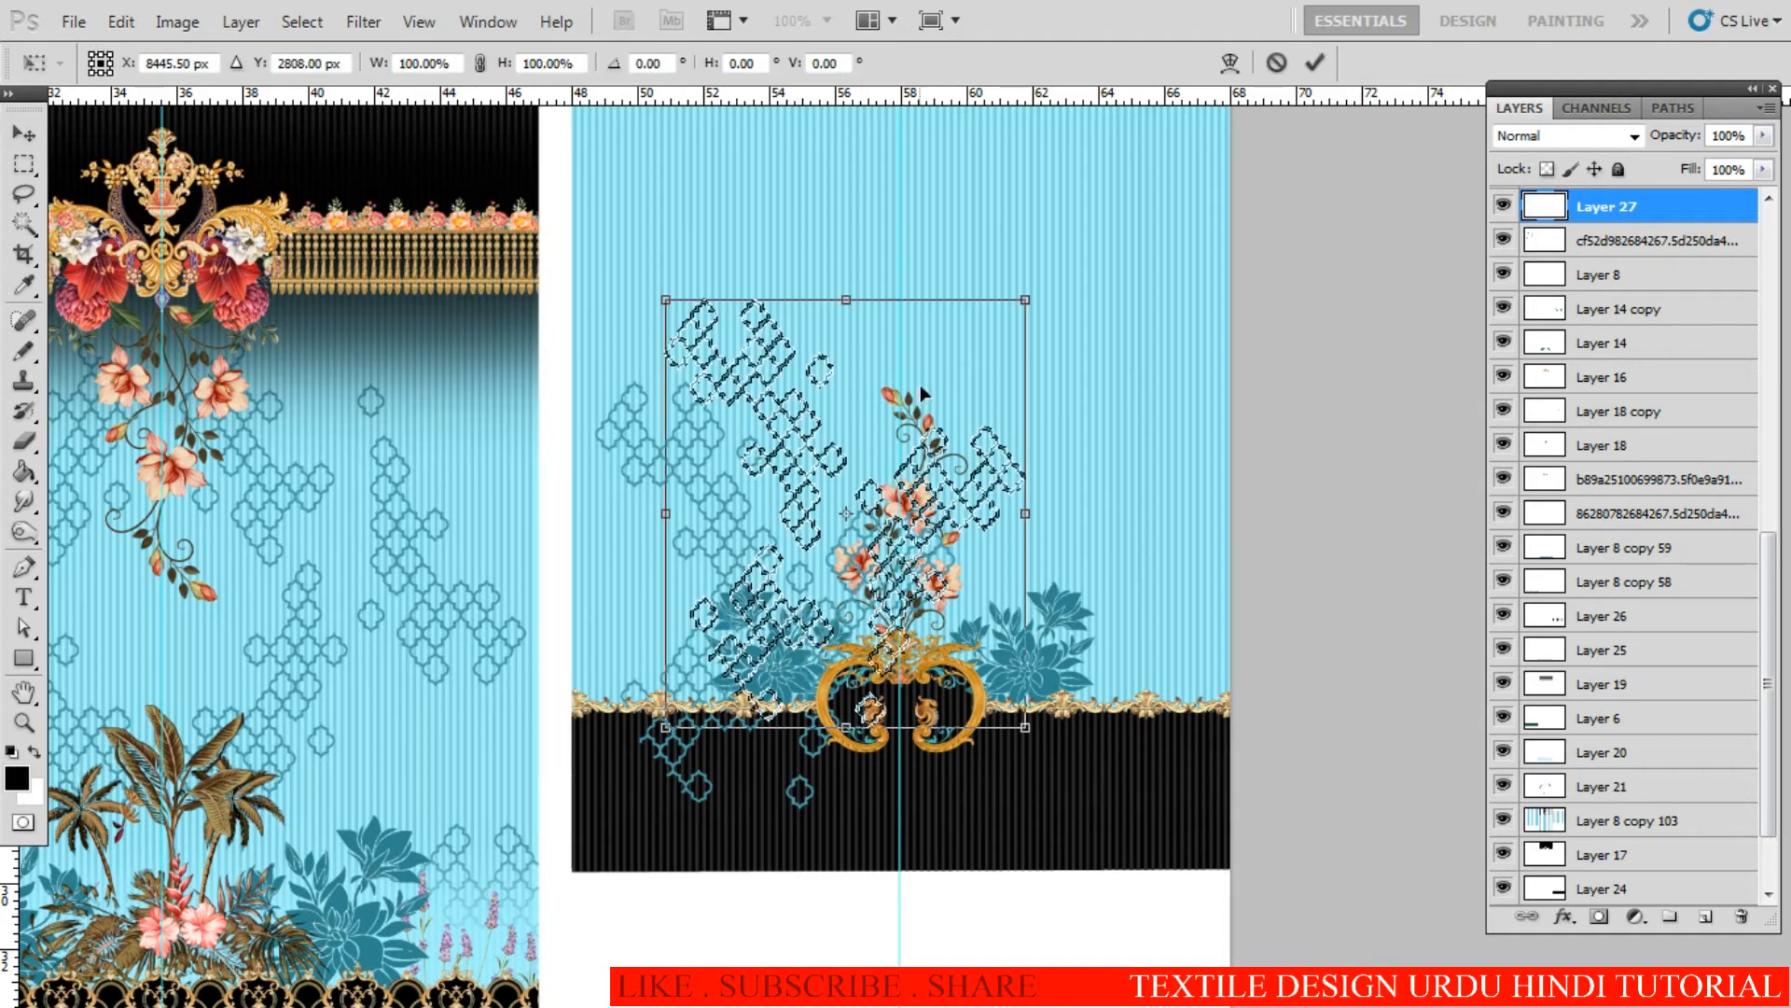
right_click(919, 388)
click(998, 660)
key(Return)
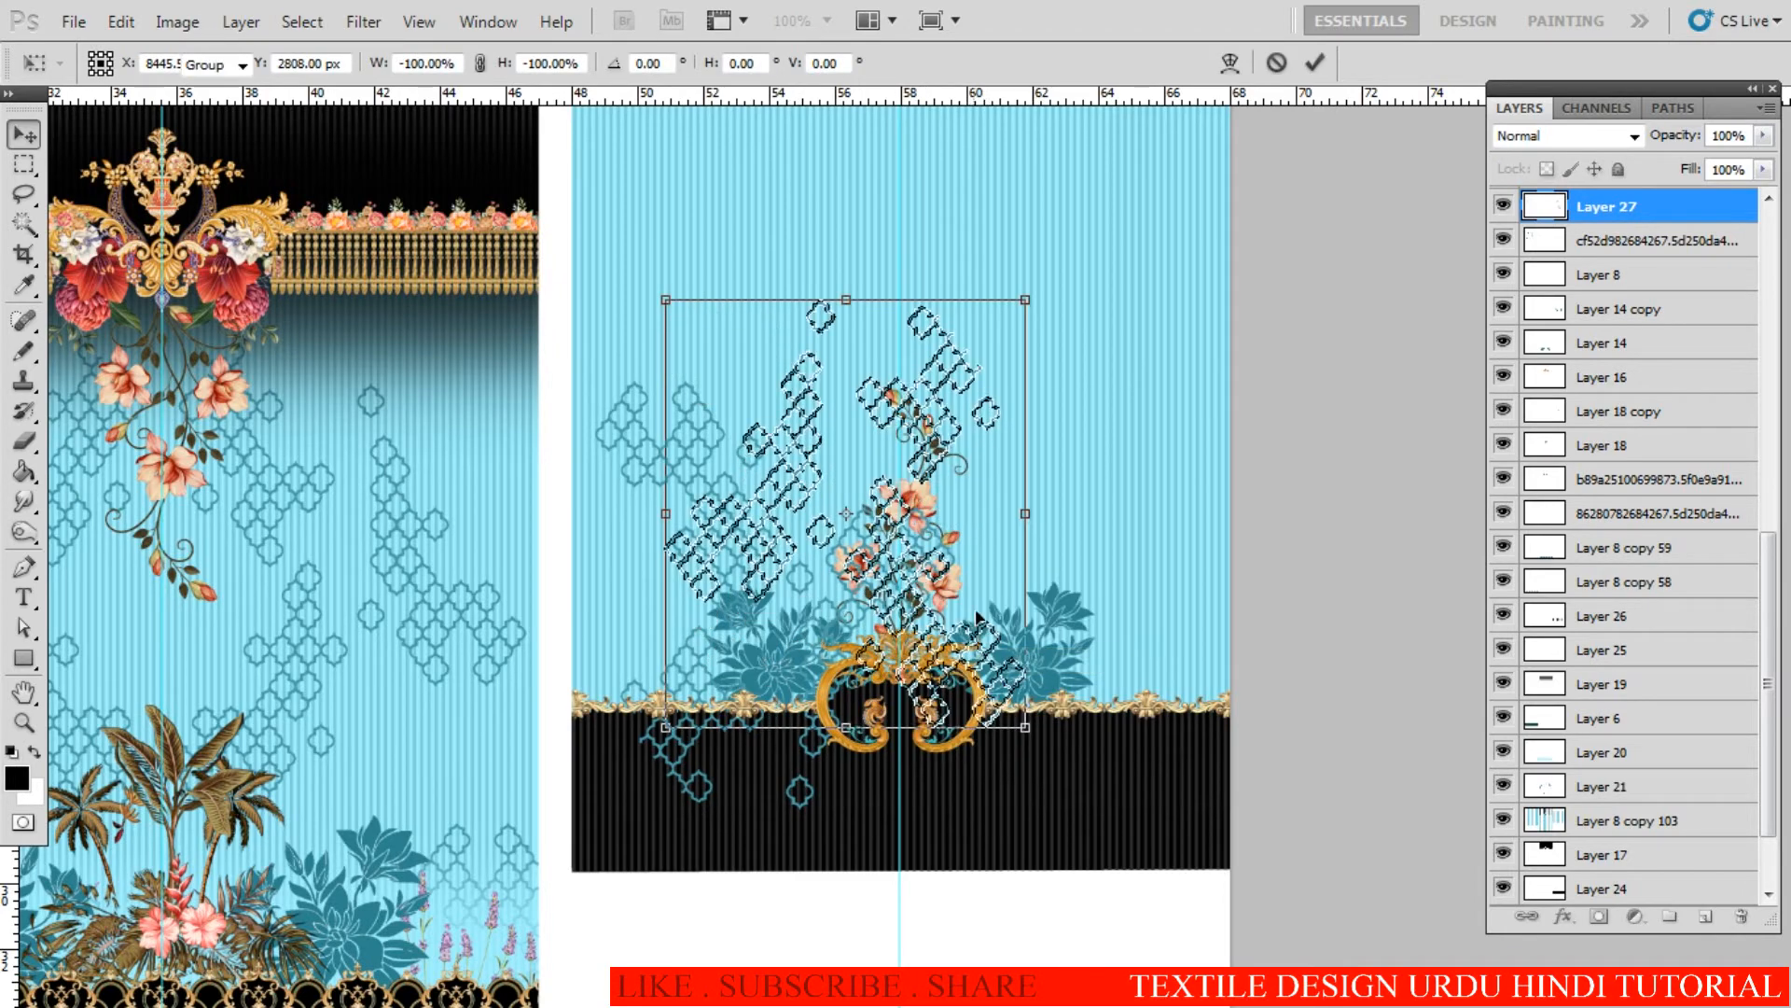
drag(939, 608, 1097, 524)
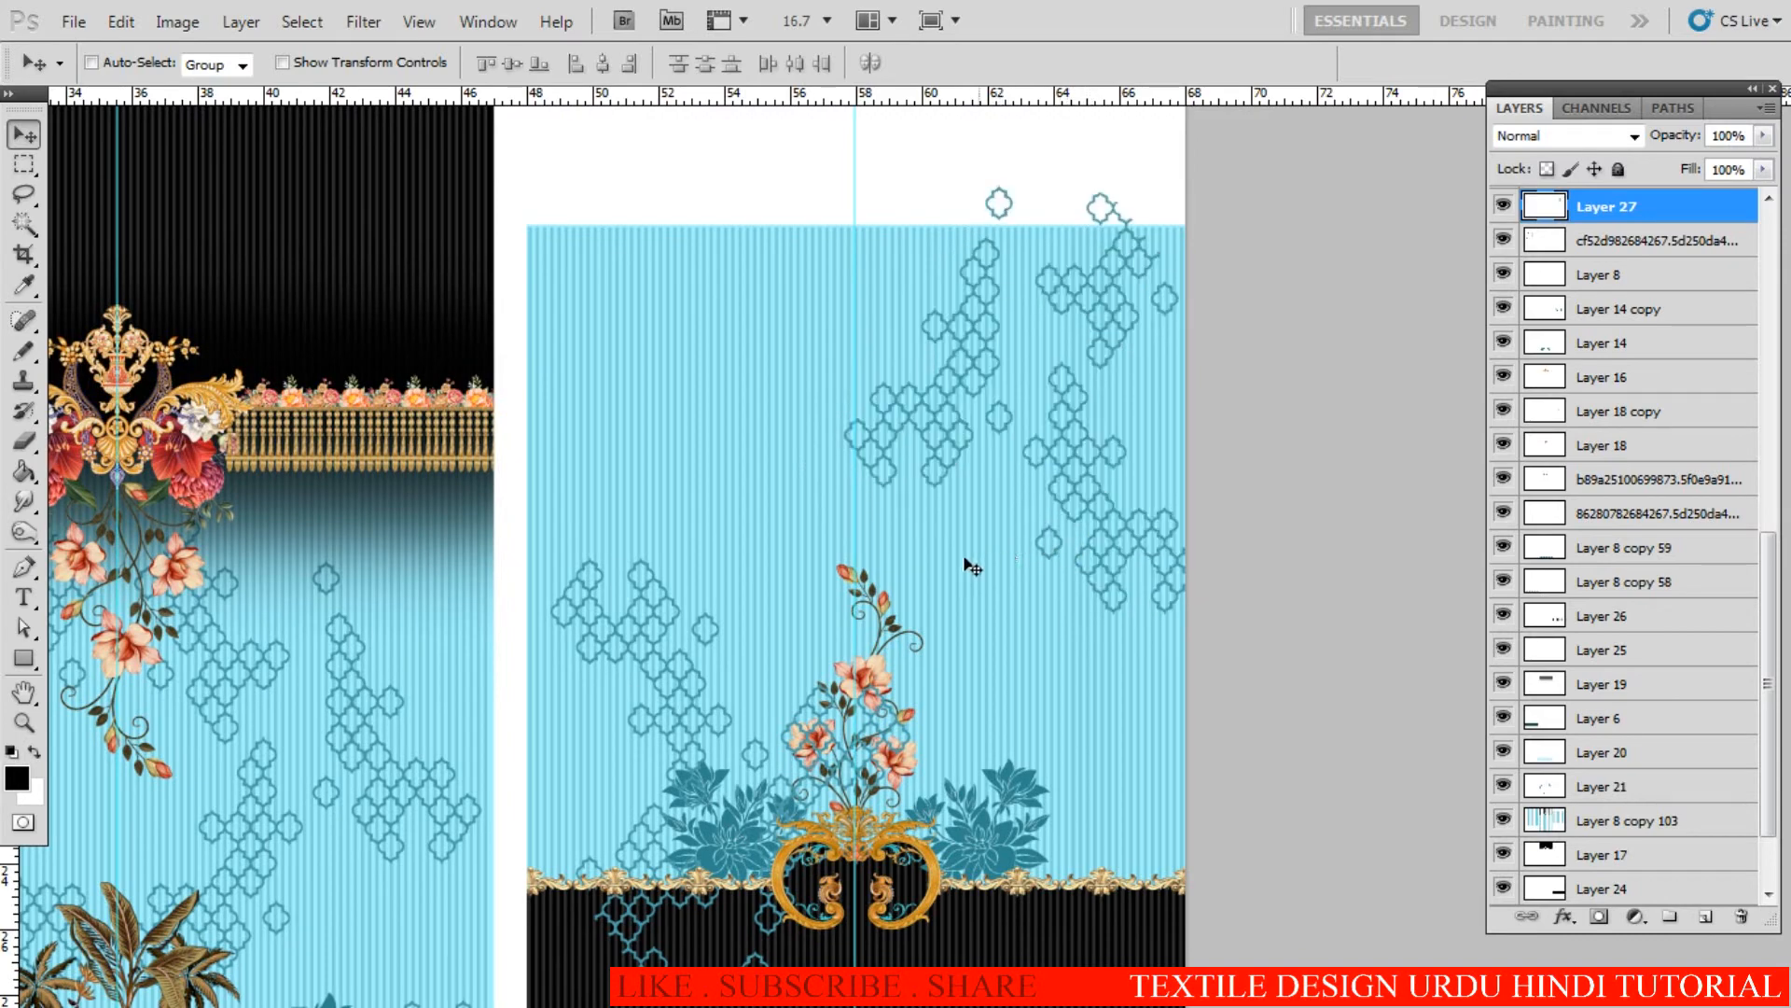
Step: Make Layer 21, holding the black-topped panel's quatrefoil lattice, the active layer
drag(636, 669, 707, 572)
drag(588, 658, 663, 596)
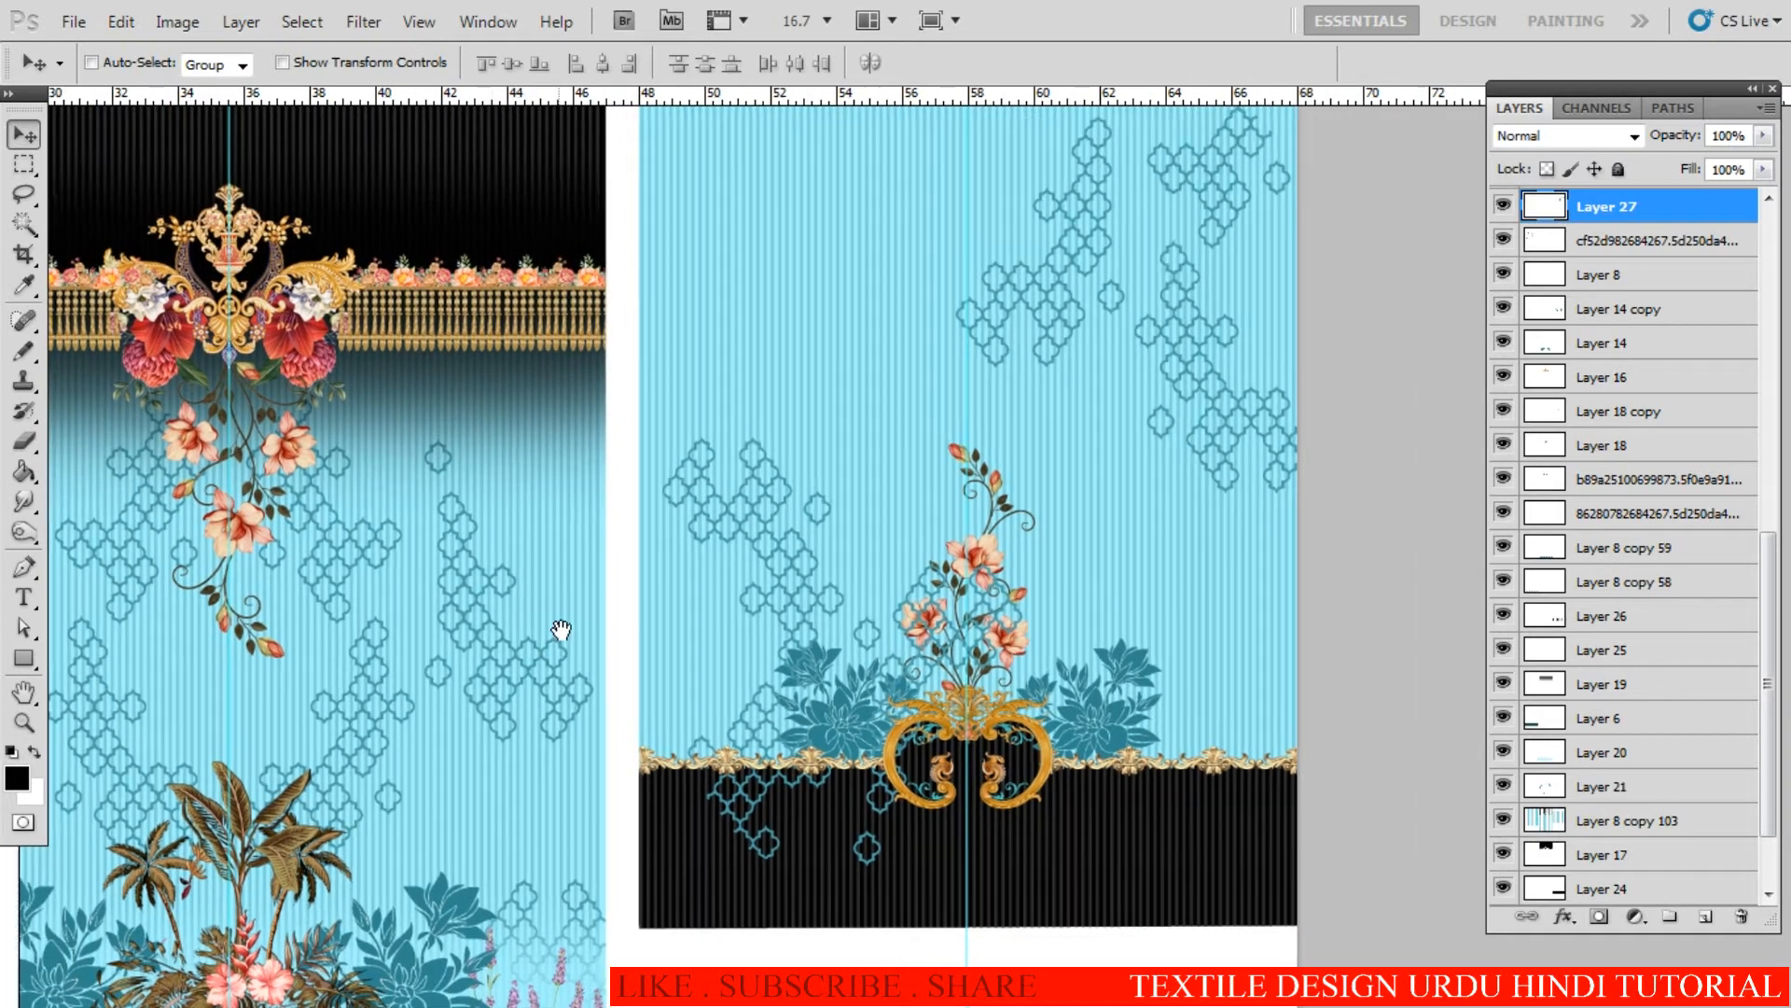
mouse_move(501, 638)
mouse_down()
mouse_move(472, 668)
mouse_move(509, 657)
mouse_up()
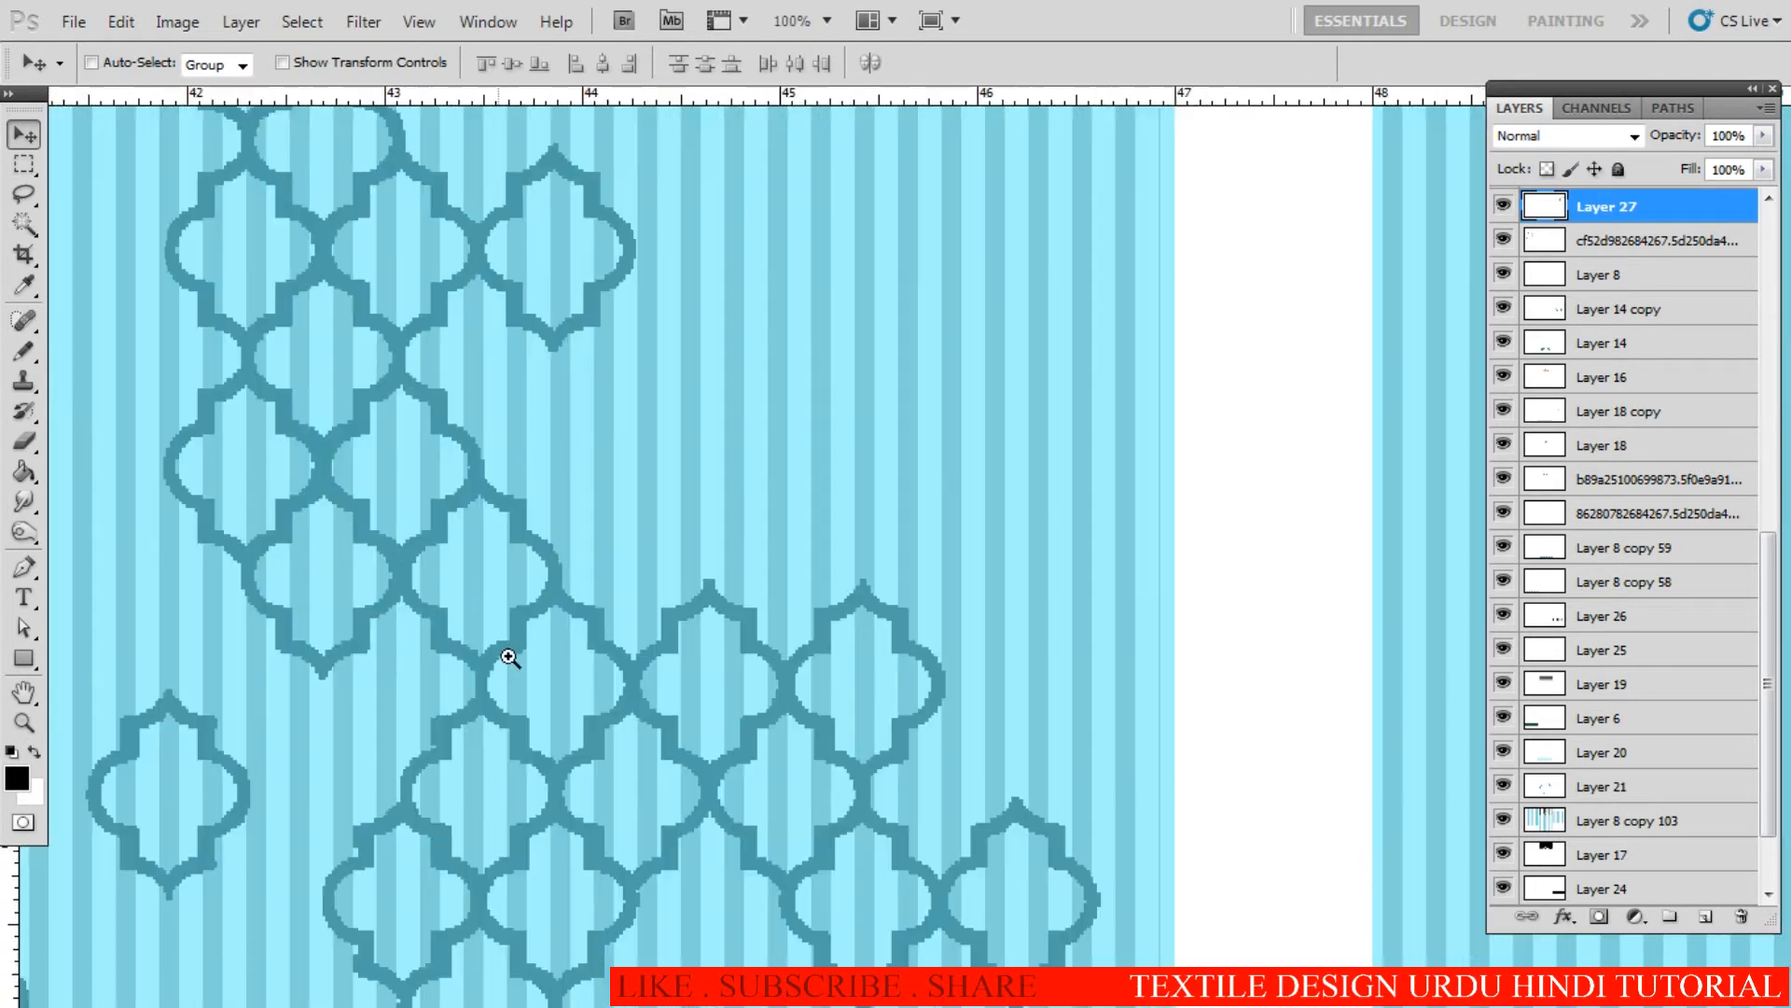
right_click(438, 614)
click(486, 627)
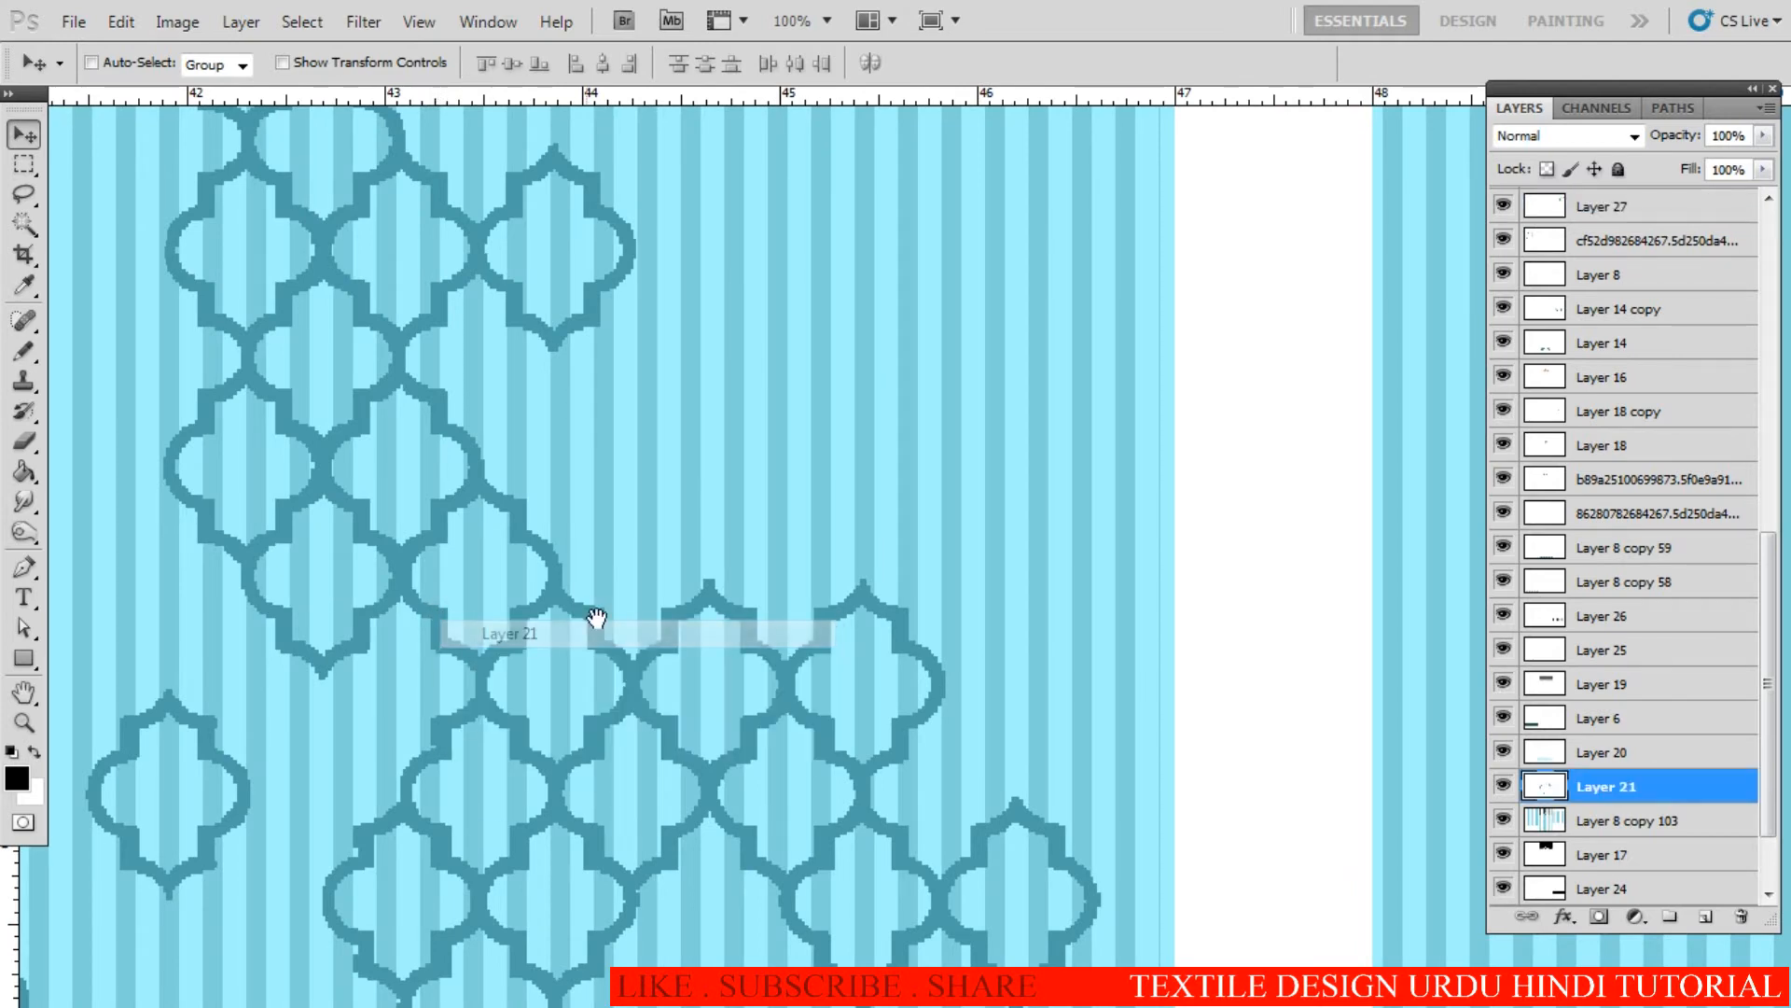
Step: Lasso the lattice cluster near the right edge of the black-topped panel, including the single quatrefoil above it
key(ctrl+minus)
key(ctrl+minus)
key(ctrl+minus)
key(l)
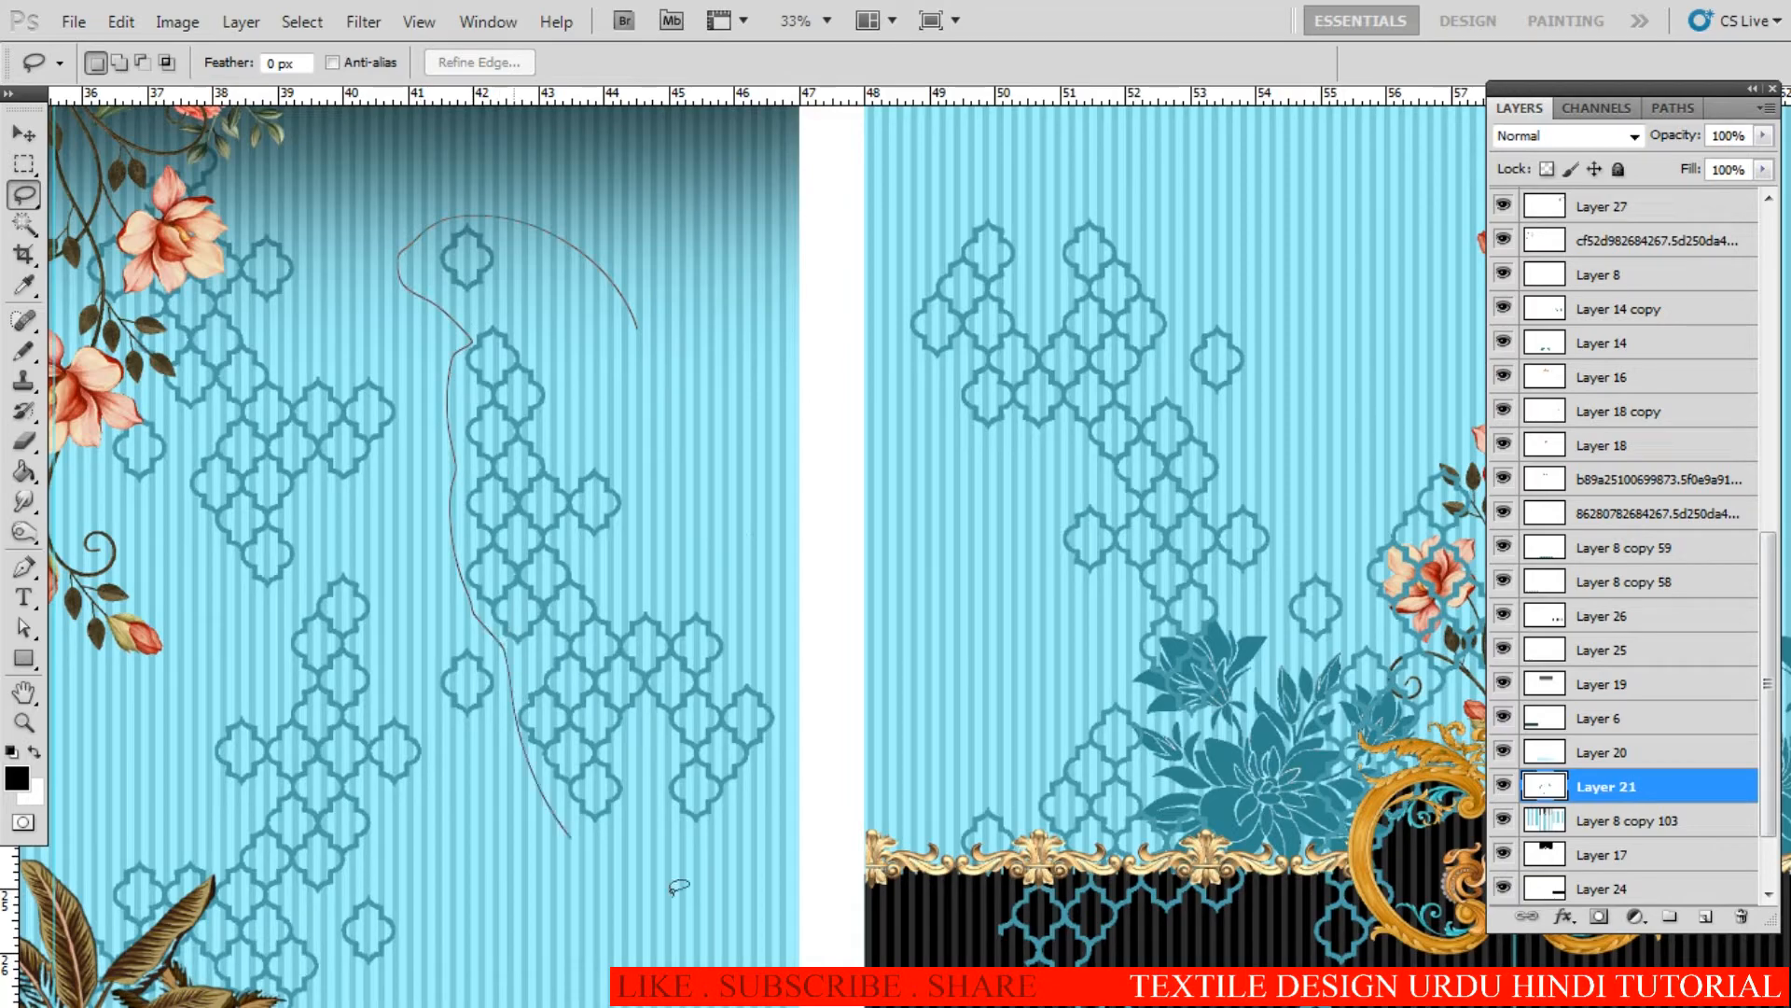
drag(678, 887, 653, 457)
key(v)
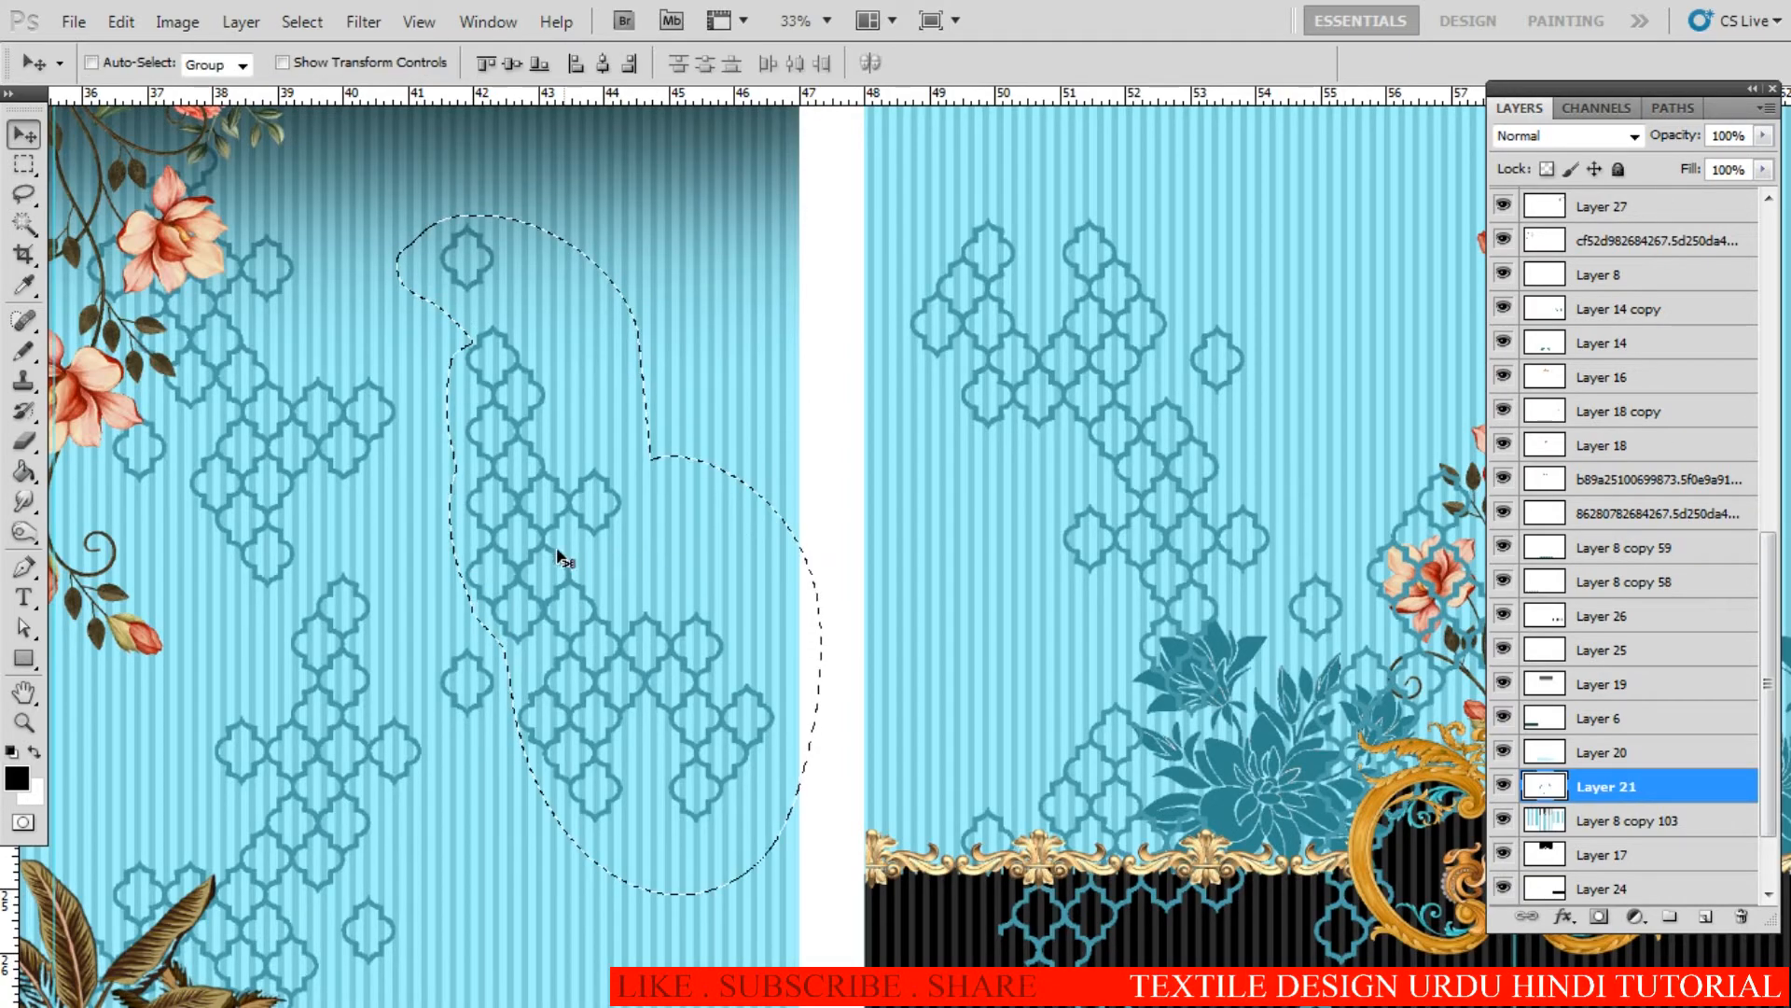
Step: Place a copy of the selected lattice cluster to the right of the light blue panel's flower vine and deselect it
mouse_move(560, 558)
mouse_down()
mouse_move(1199, 580)
mouse_move(560, 550)
mouse_move(1167, 560)
mouse_move(446, 573)
mouse_move(656, 552)
mouse_up()
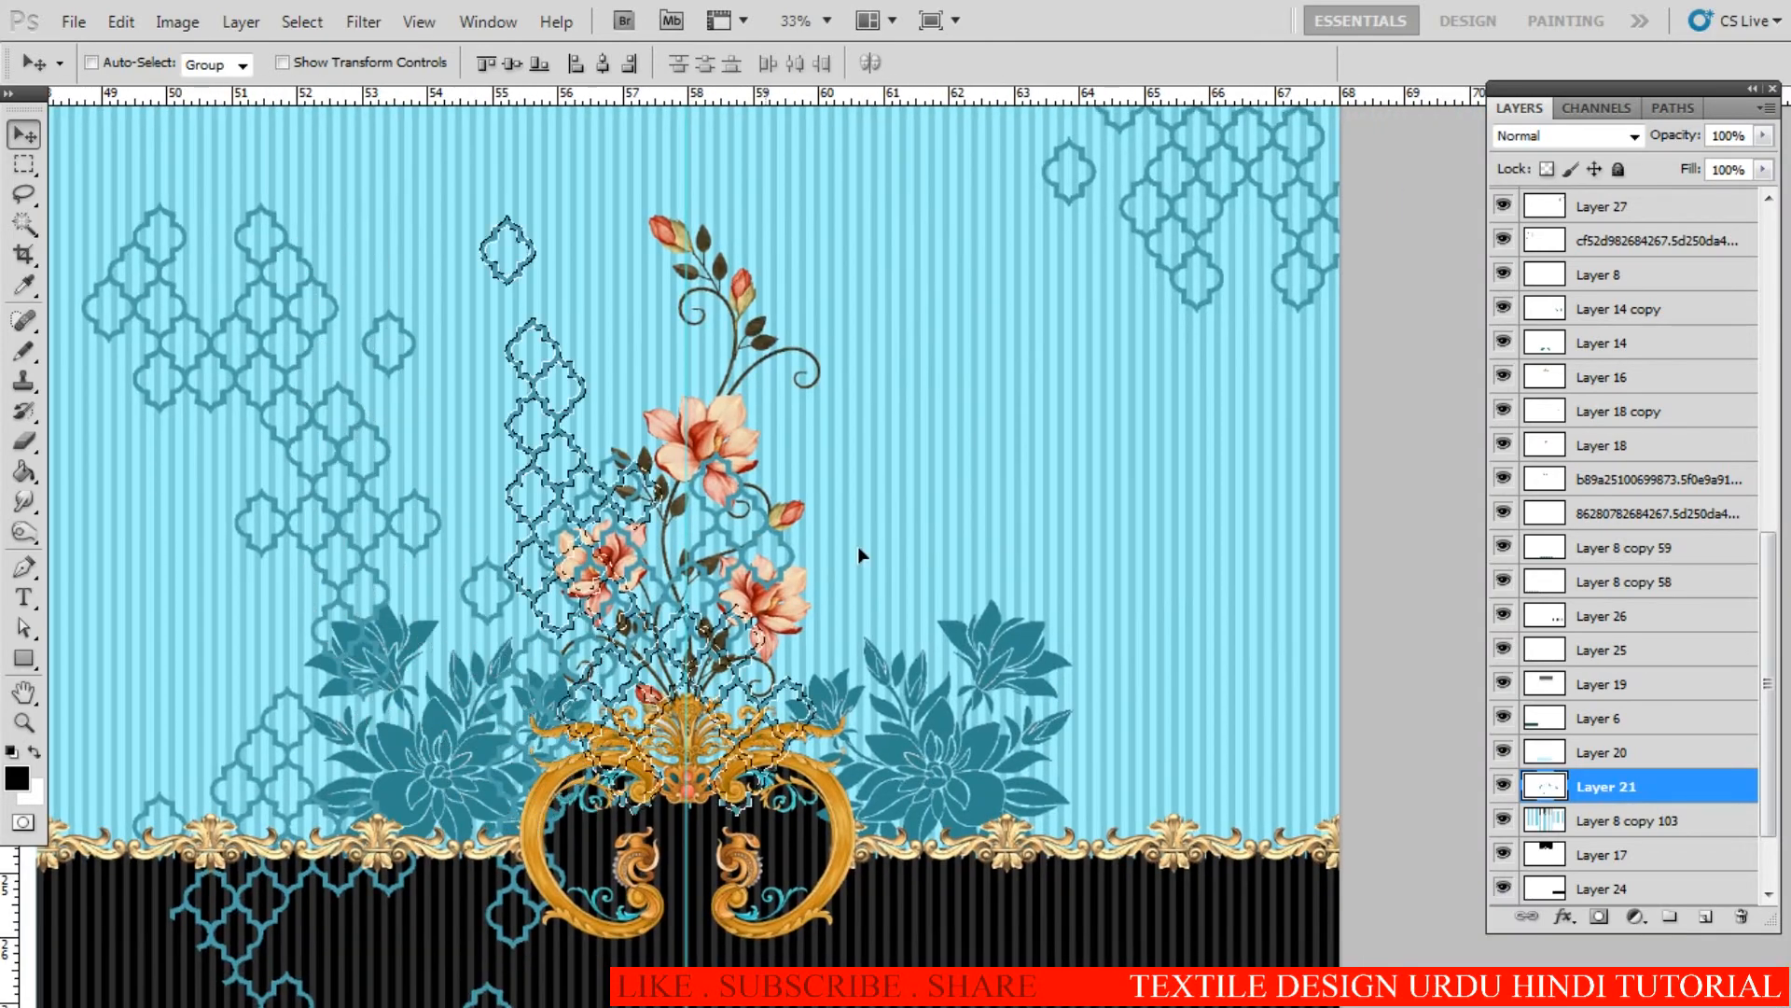
mouse_move(859, 555)
mouse_down()
mouse_move(1115, 538)
mouse_move(1058, 646)
mouse_move(1122, 789)
mouse_up()
key(ctrl+d)
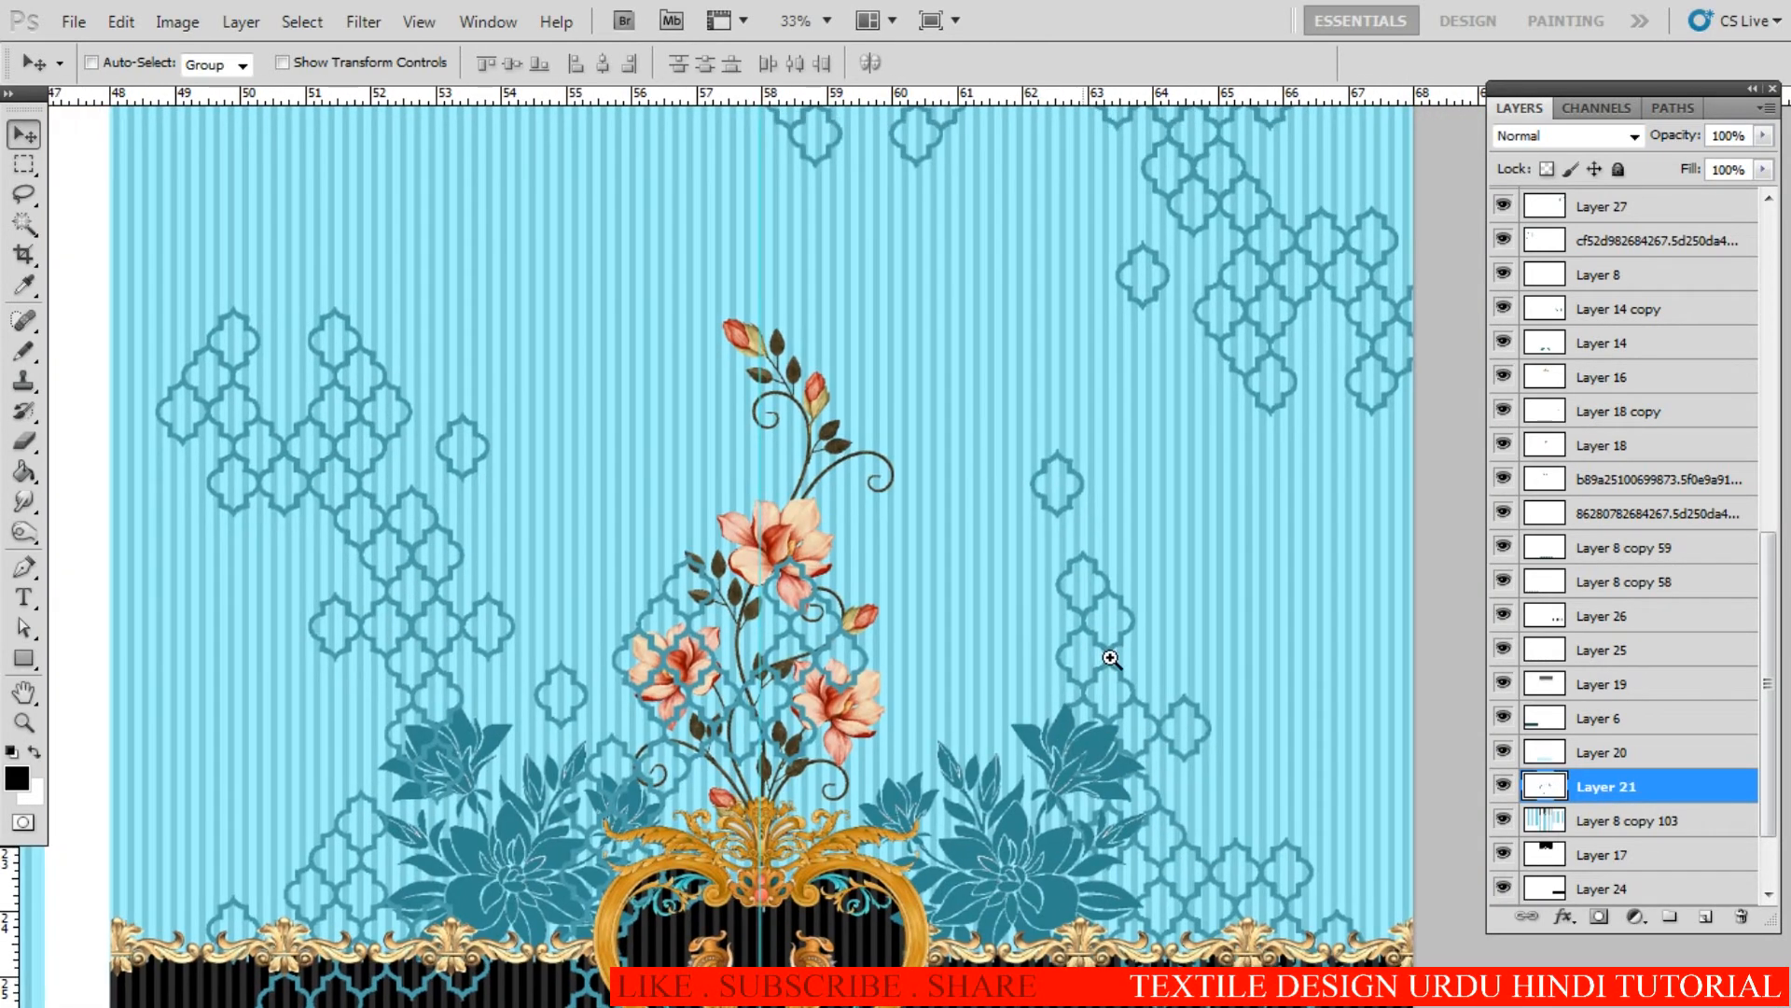
key(ctrl+z)
drag(1132, 628, 1019, 513)
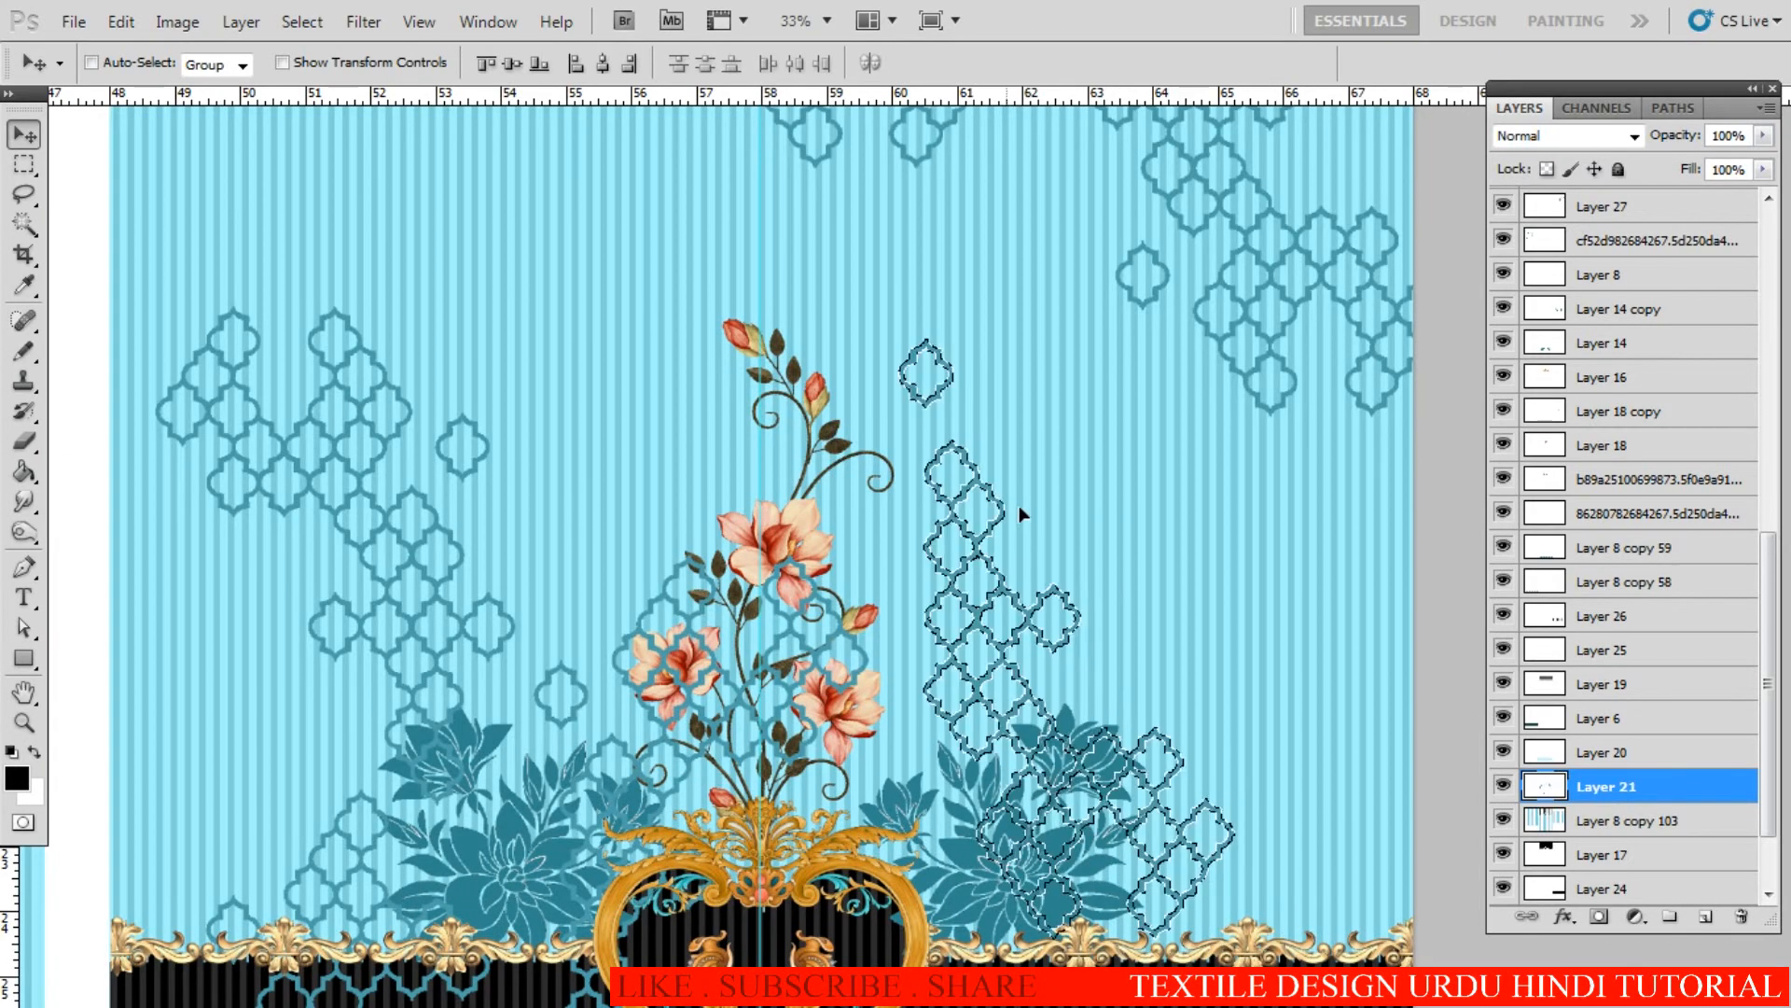
scroll(1705, 609, up, 5)
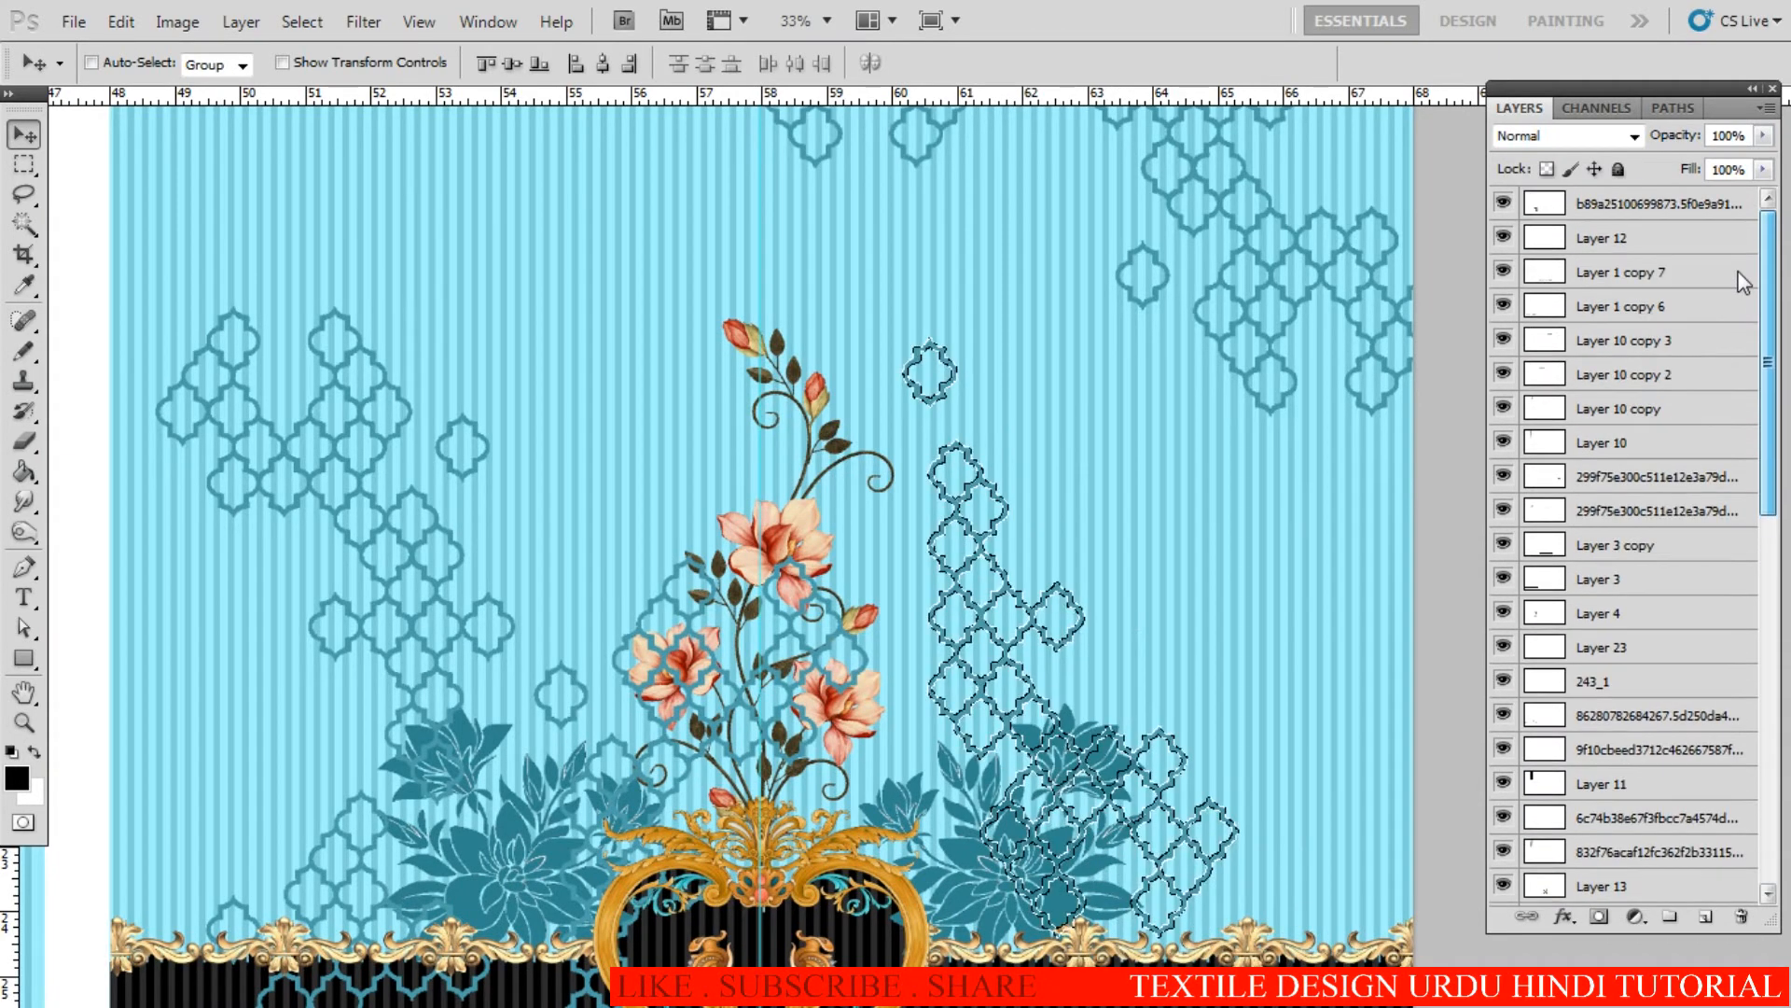
scroll(1737, 616, down, 3)
scroll(1737, 616, down, 3)
scroll(840, 635, down, 3)
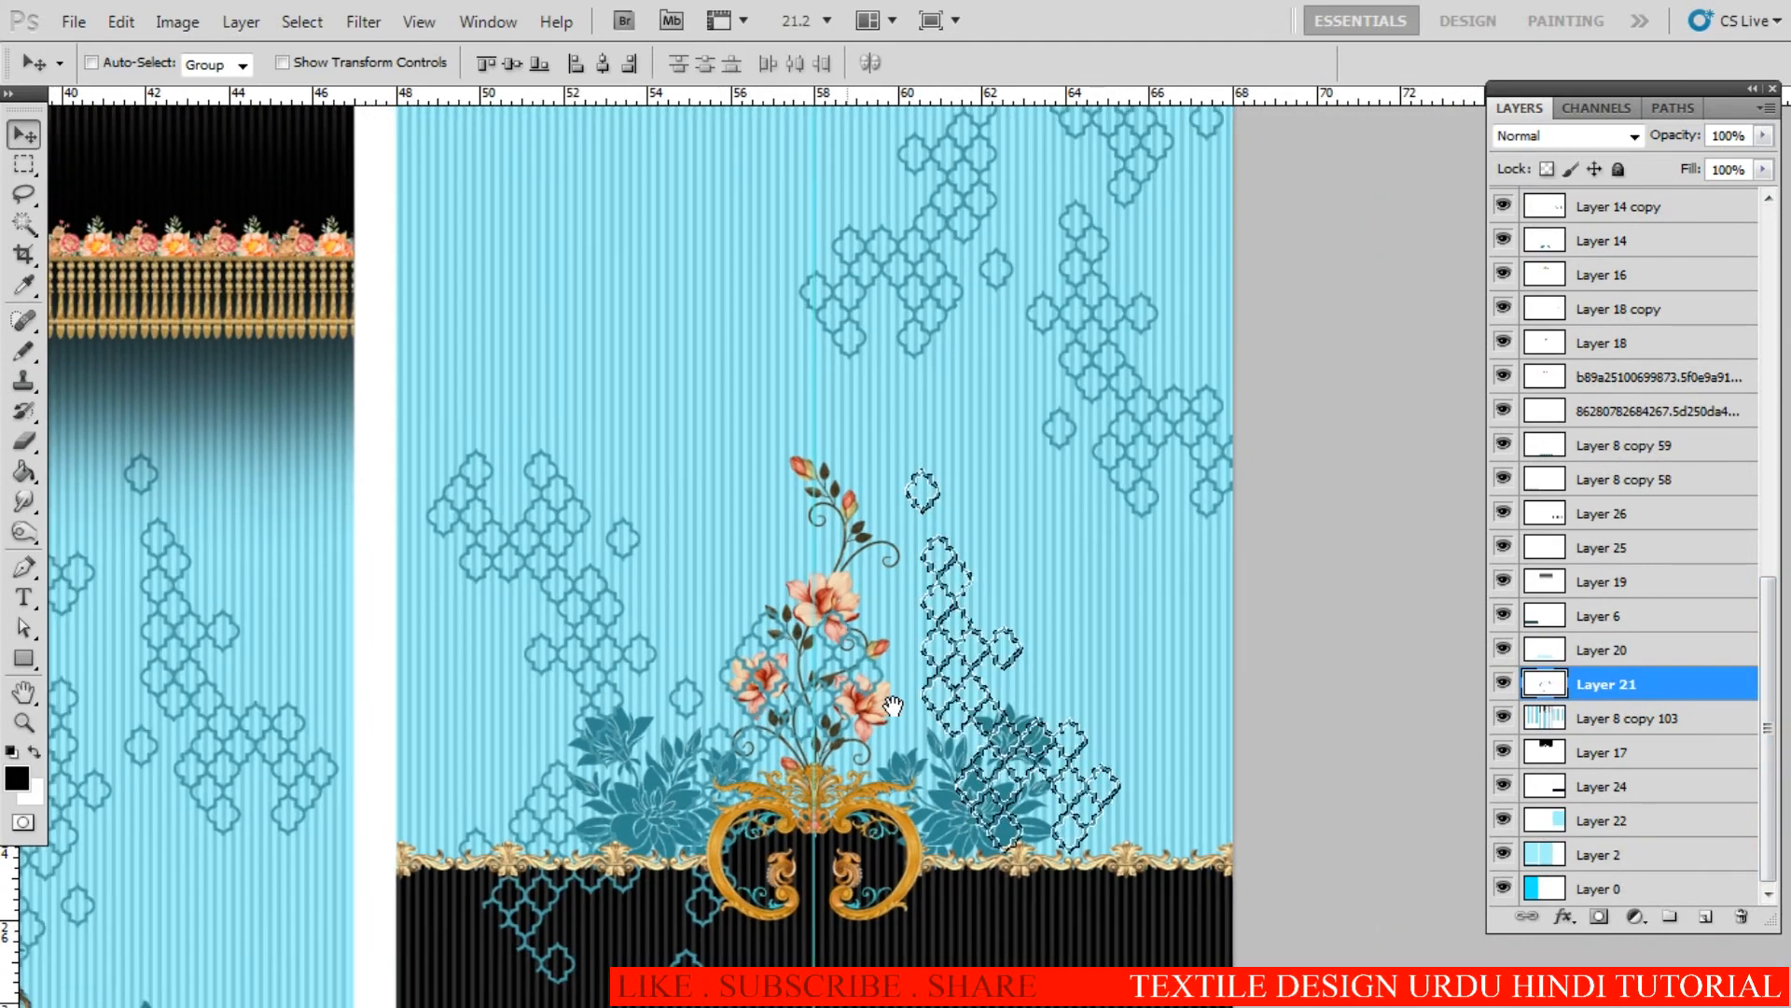
drag(776, 570, 868, 672)
key(ctrl+d)
Step: Lasso the lattice cluster near the left edge of the black-topped panel and trim the selection to its outlines
drag(679, 646, 747, 659)
key(ctrl+plus)
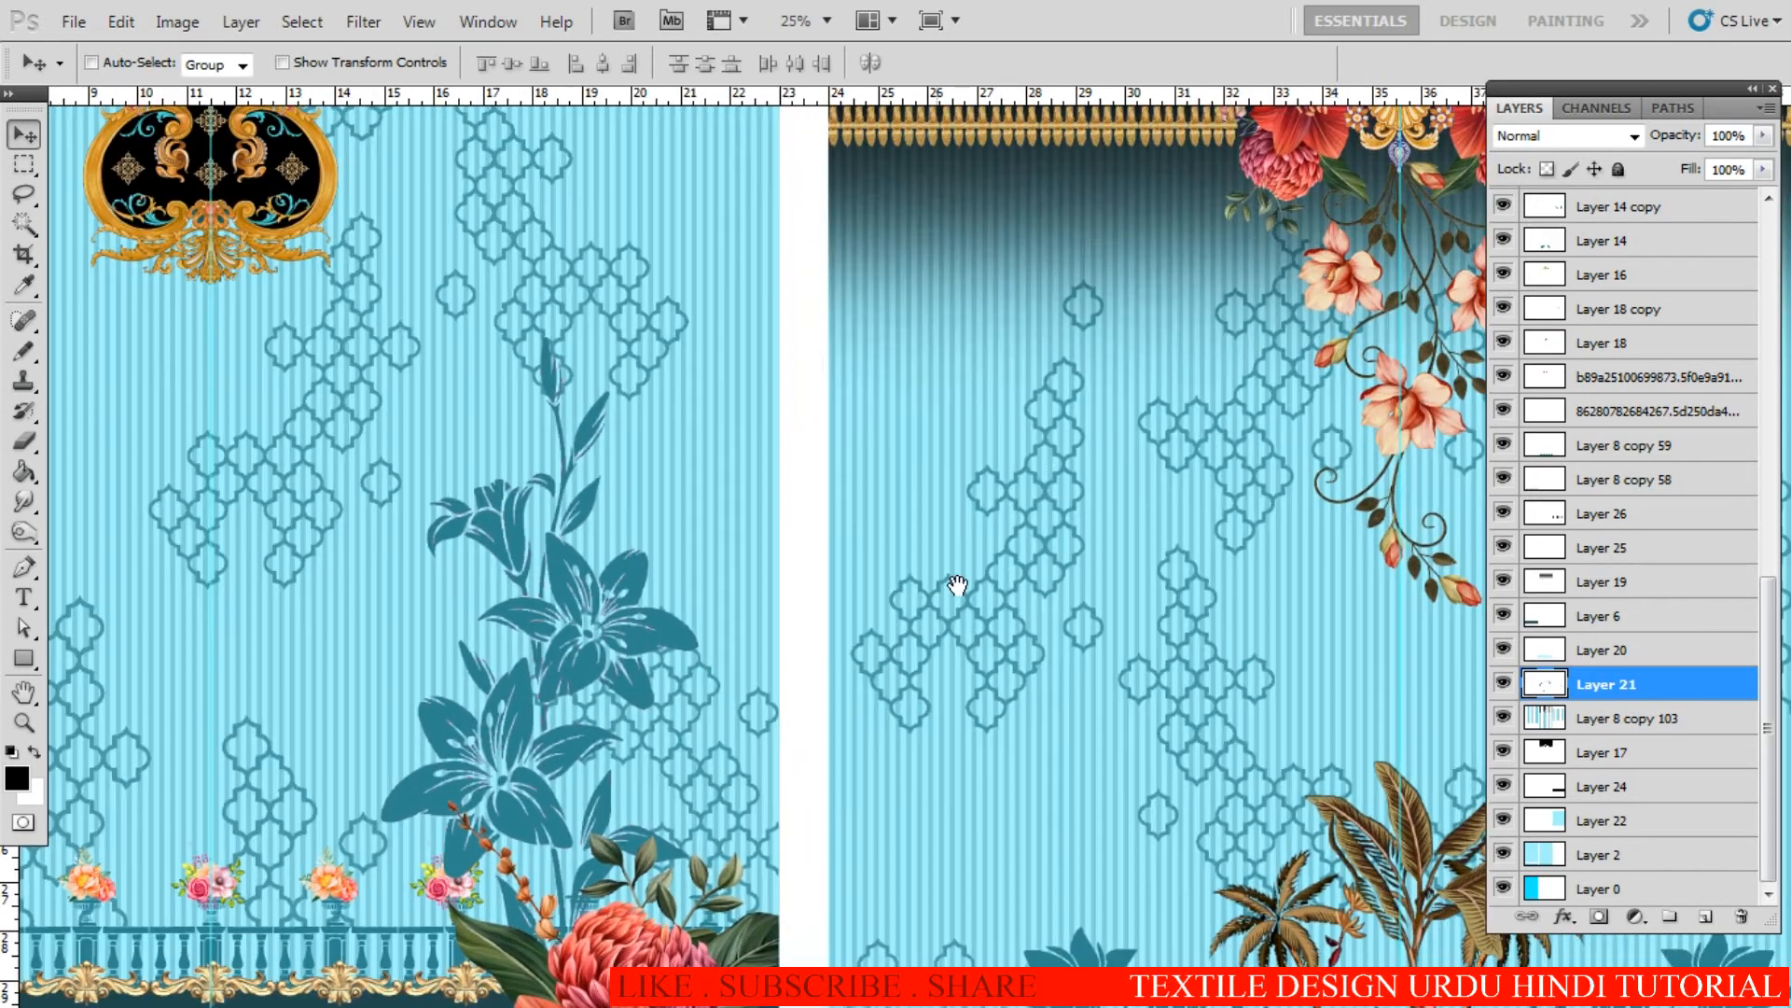
key(l)
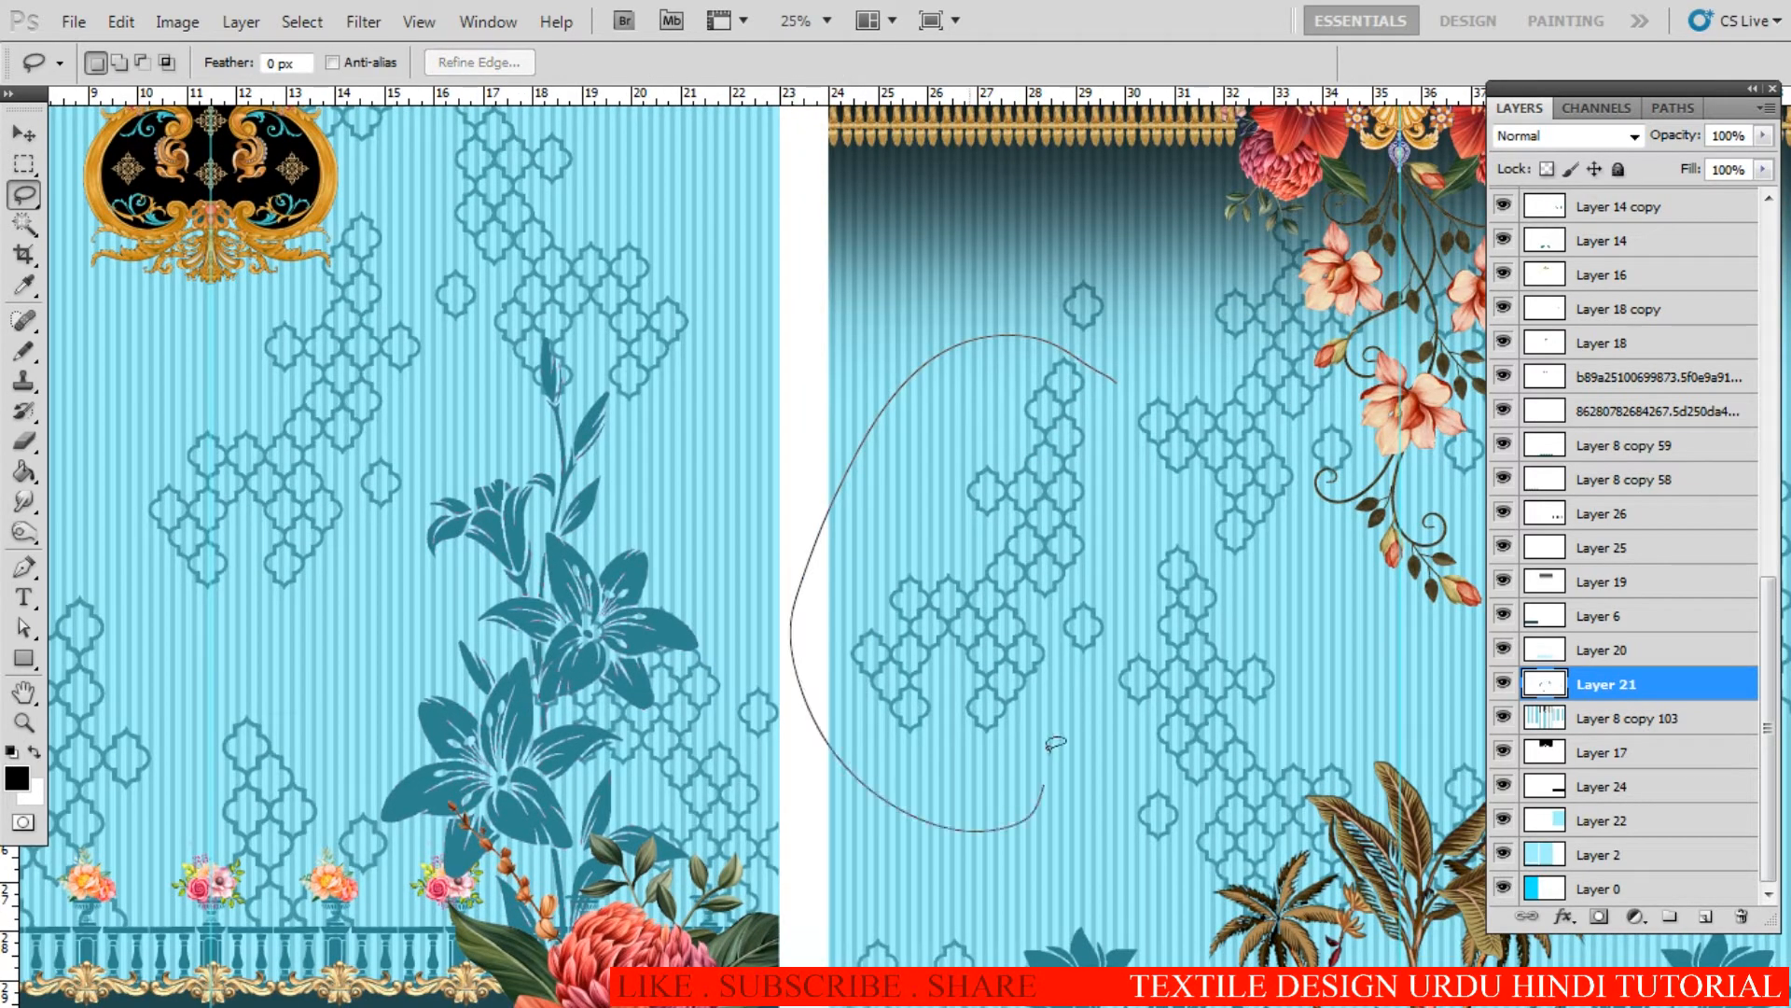
drag(1124, 426, 1123, 486)
key(w)
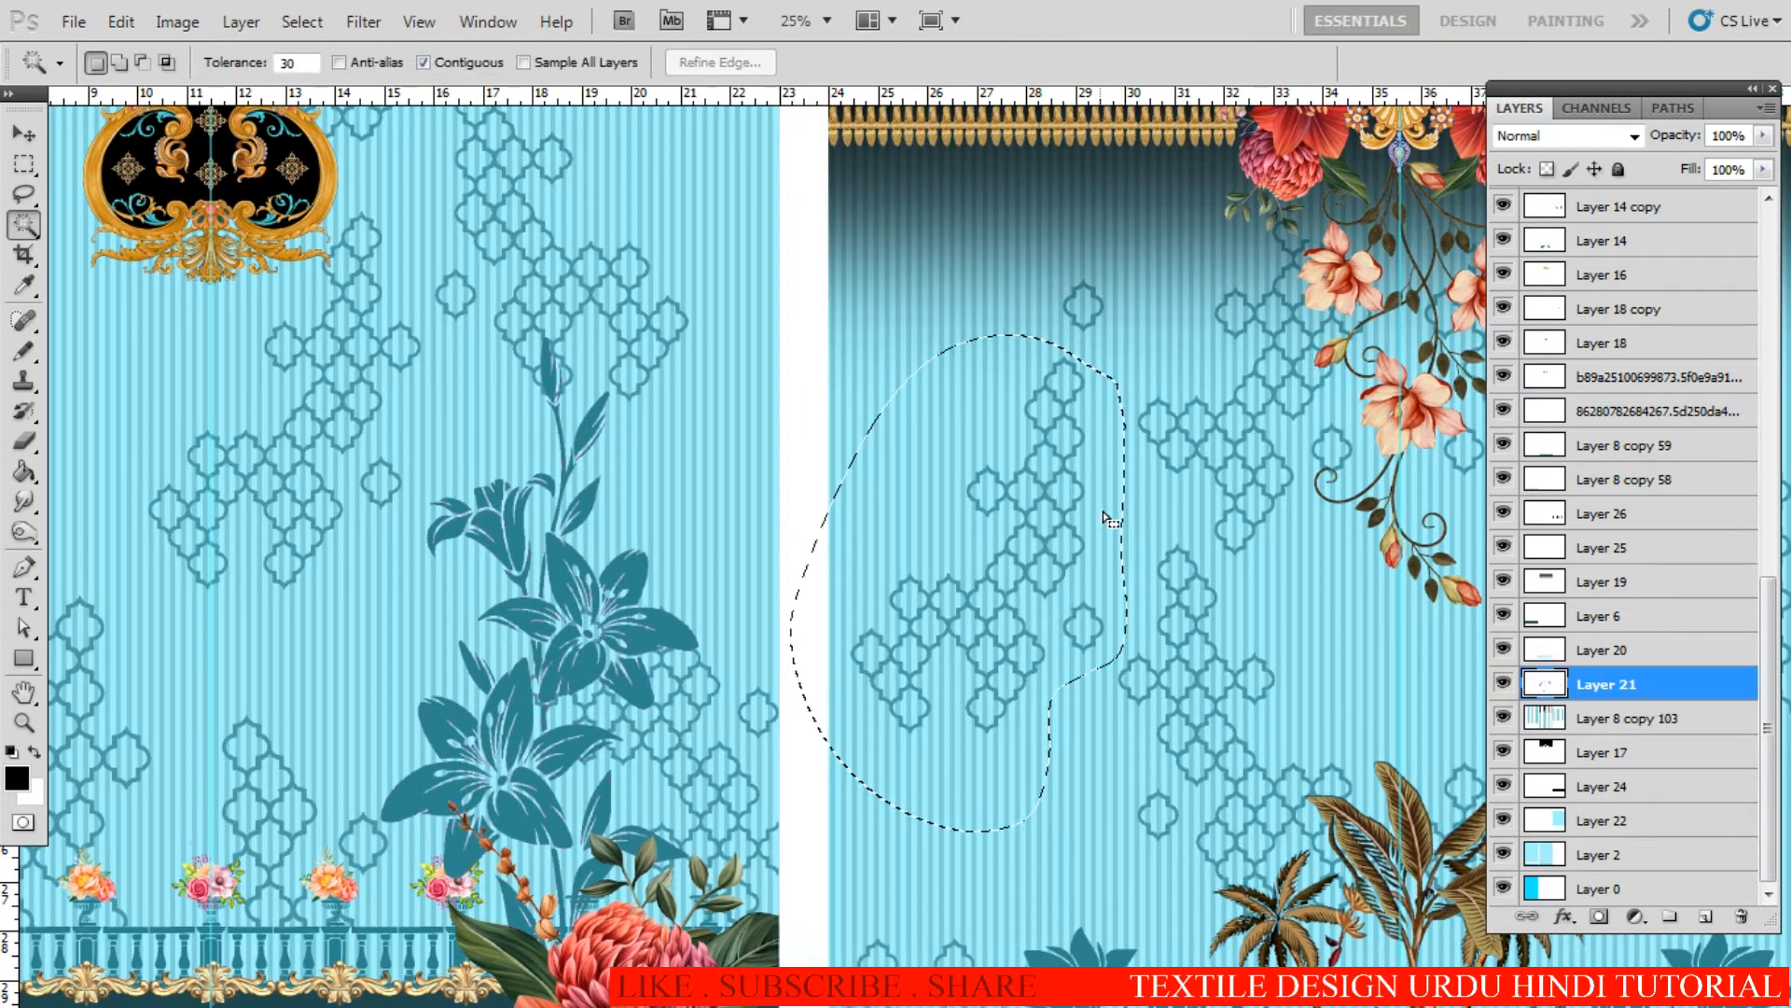
alt+click(1108, 518)
key(l)
key(v)
key(alt+v)
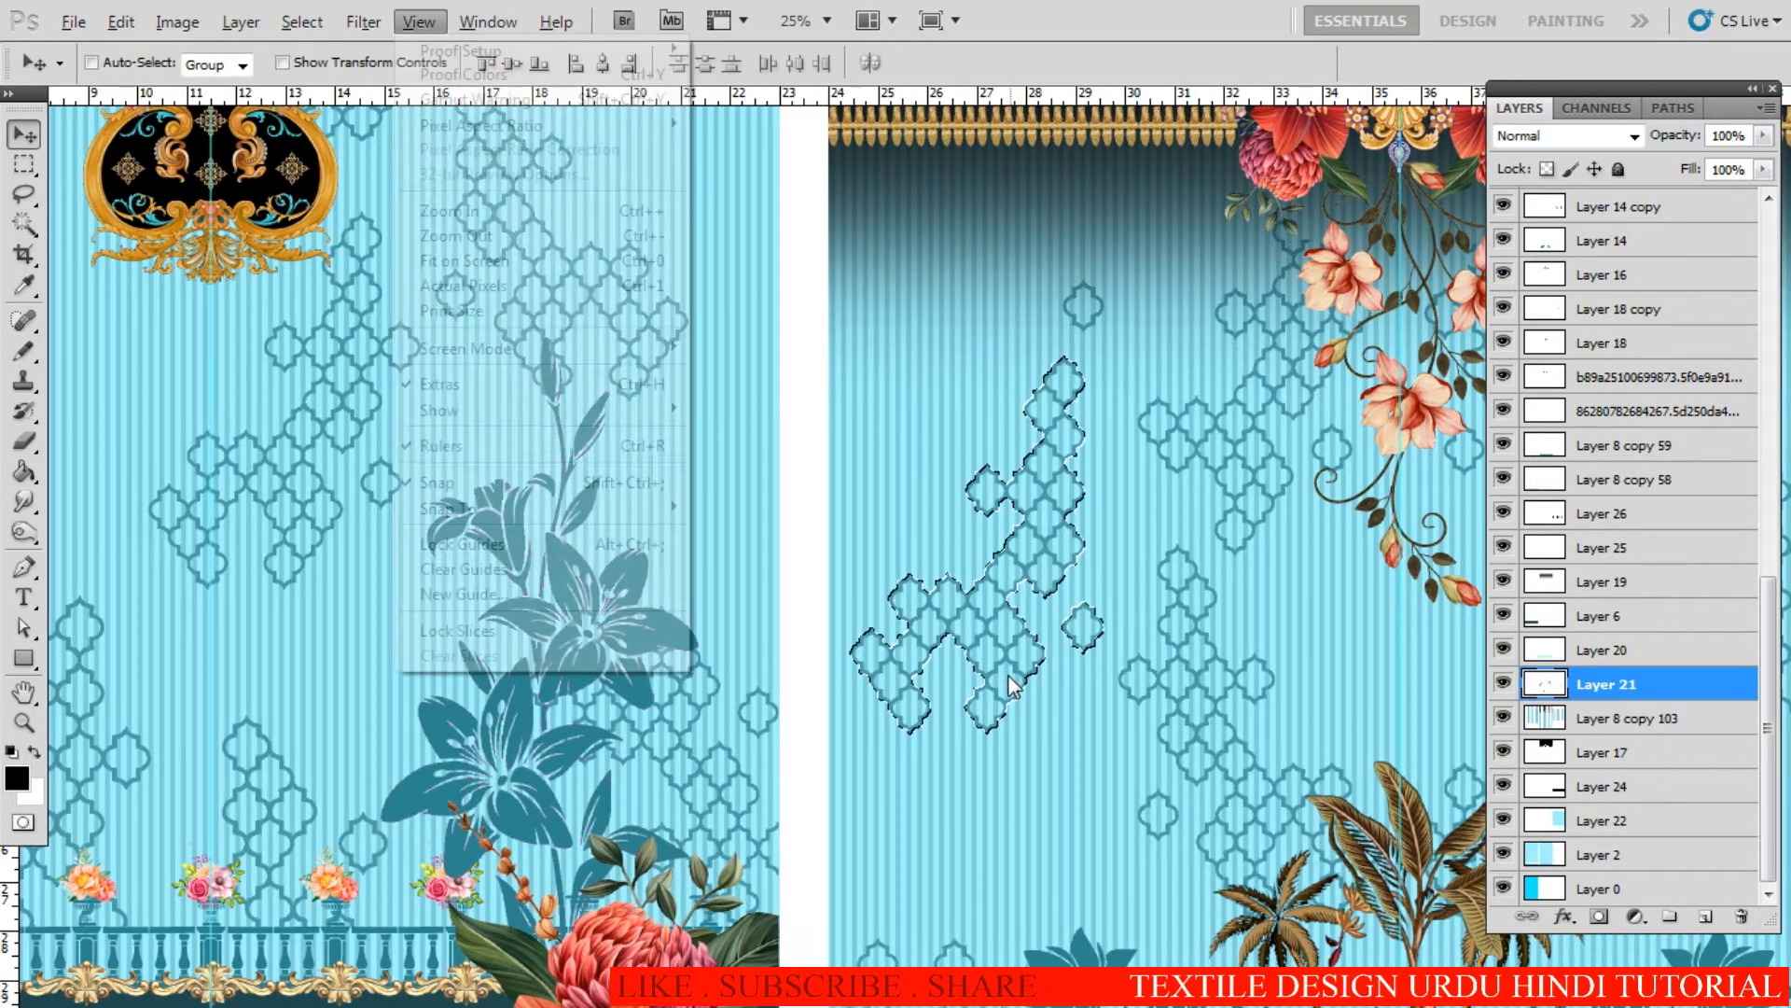
click(1026, 662)
Step: Copy the selected lattice cluster across to the upper-left part of the light blue panel
alt+drag(1012, 664, 1153, 628)
drag(1153, 628, 617, 663)
drag(616, 662, 1176, 559)
drag(1176, 559, 858, 690)
drag(858, 689, 1010, 464)
Step: Rotate the copied cluster by 180°, position it in the light blue panel's upper-left corner area and deselect it
key(ctrl+t)
right_click(1047, 445)
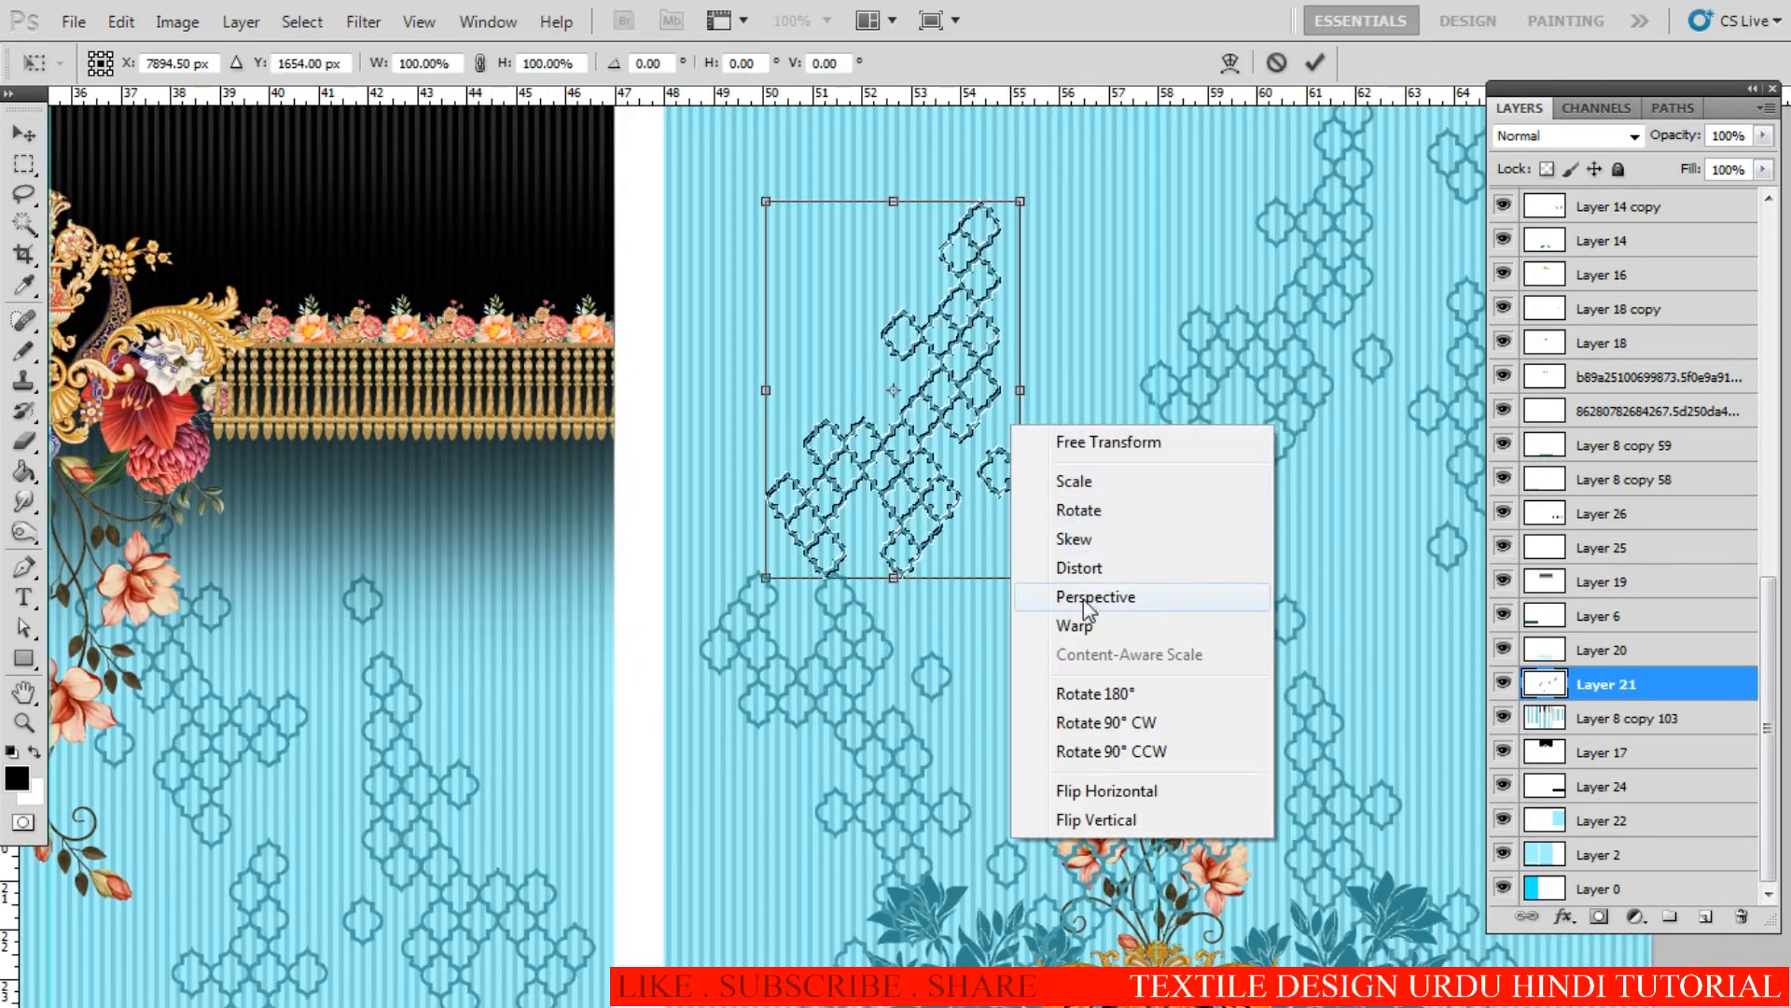
click(1157, 695)
drag(928, 536, 957, 706)
mouse_move(948, 657)
mouse_down()
mouse_move(989, 506)
mouse_move(966, 579)
mouse_move(948, 559)
mouse_move(979, 580)
mouse_move(821, 513)
mouse_up()
key(Return)
key(ctrl+d)
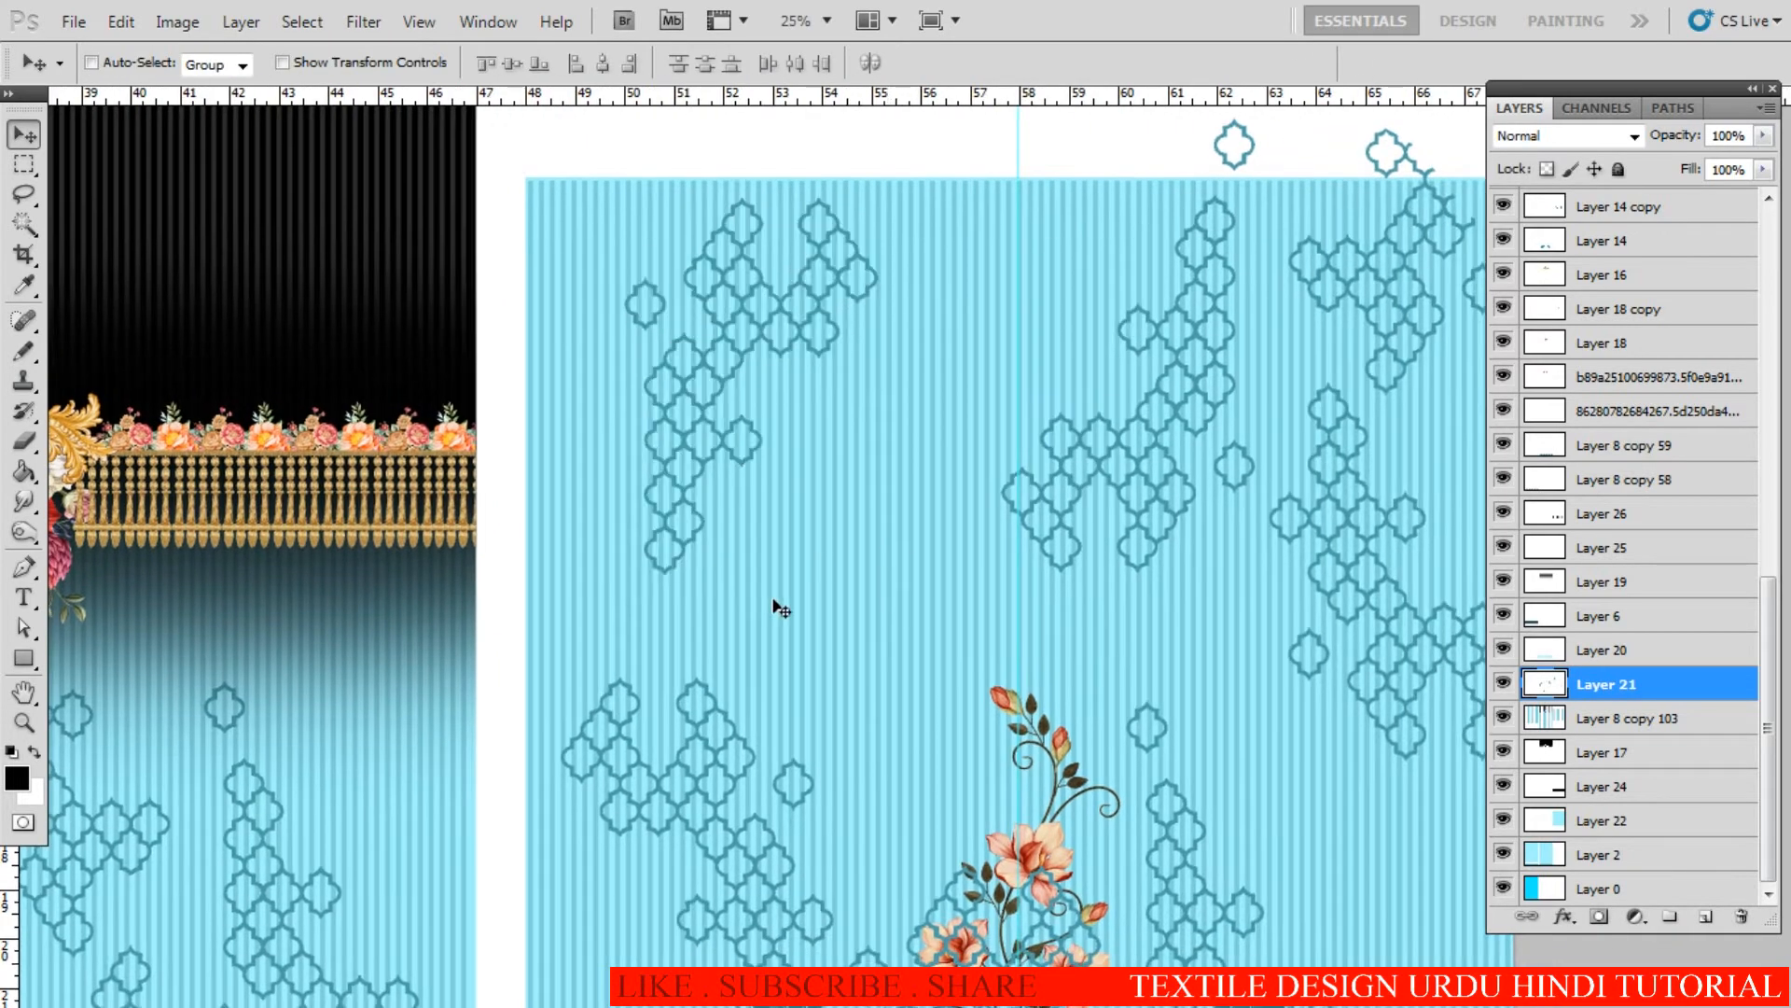
click(981, 618)
click(912, 668)
key(l)
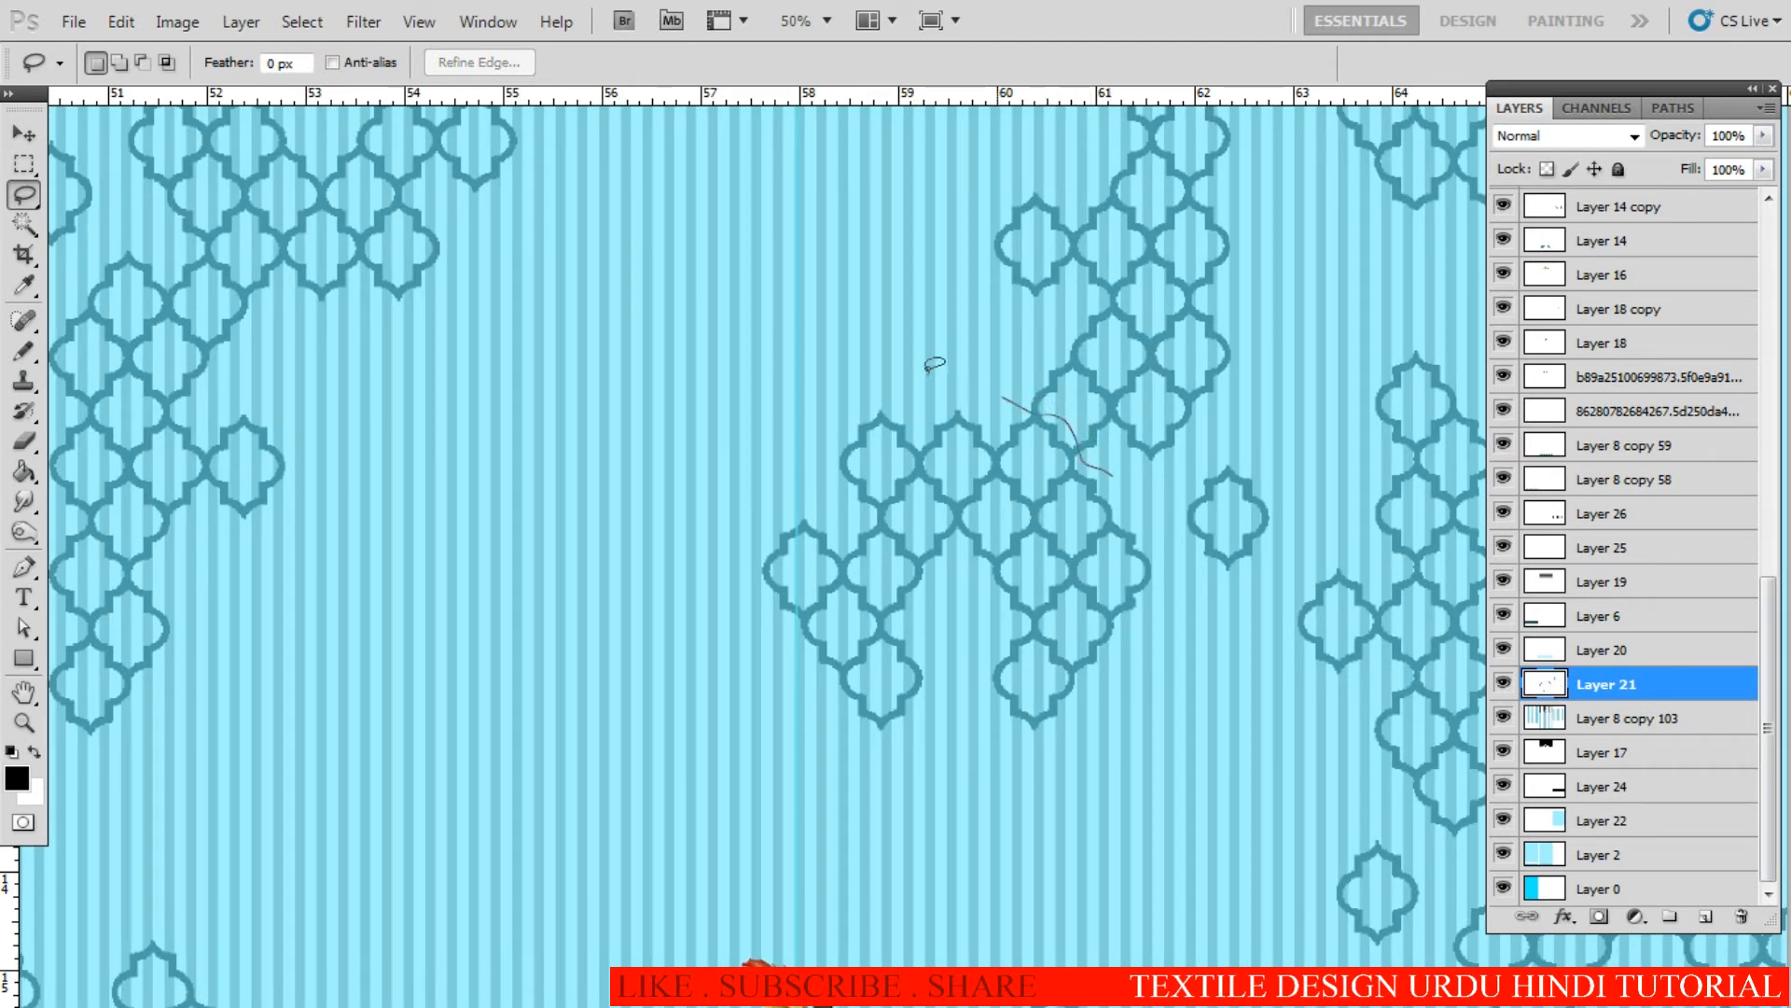
drag(933, 364, 1177, 704)
drag(1143, 478, 1141, 478)
key(w)
alt+click(1129, 519)
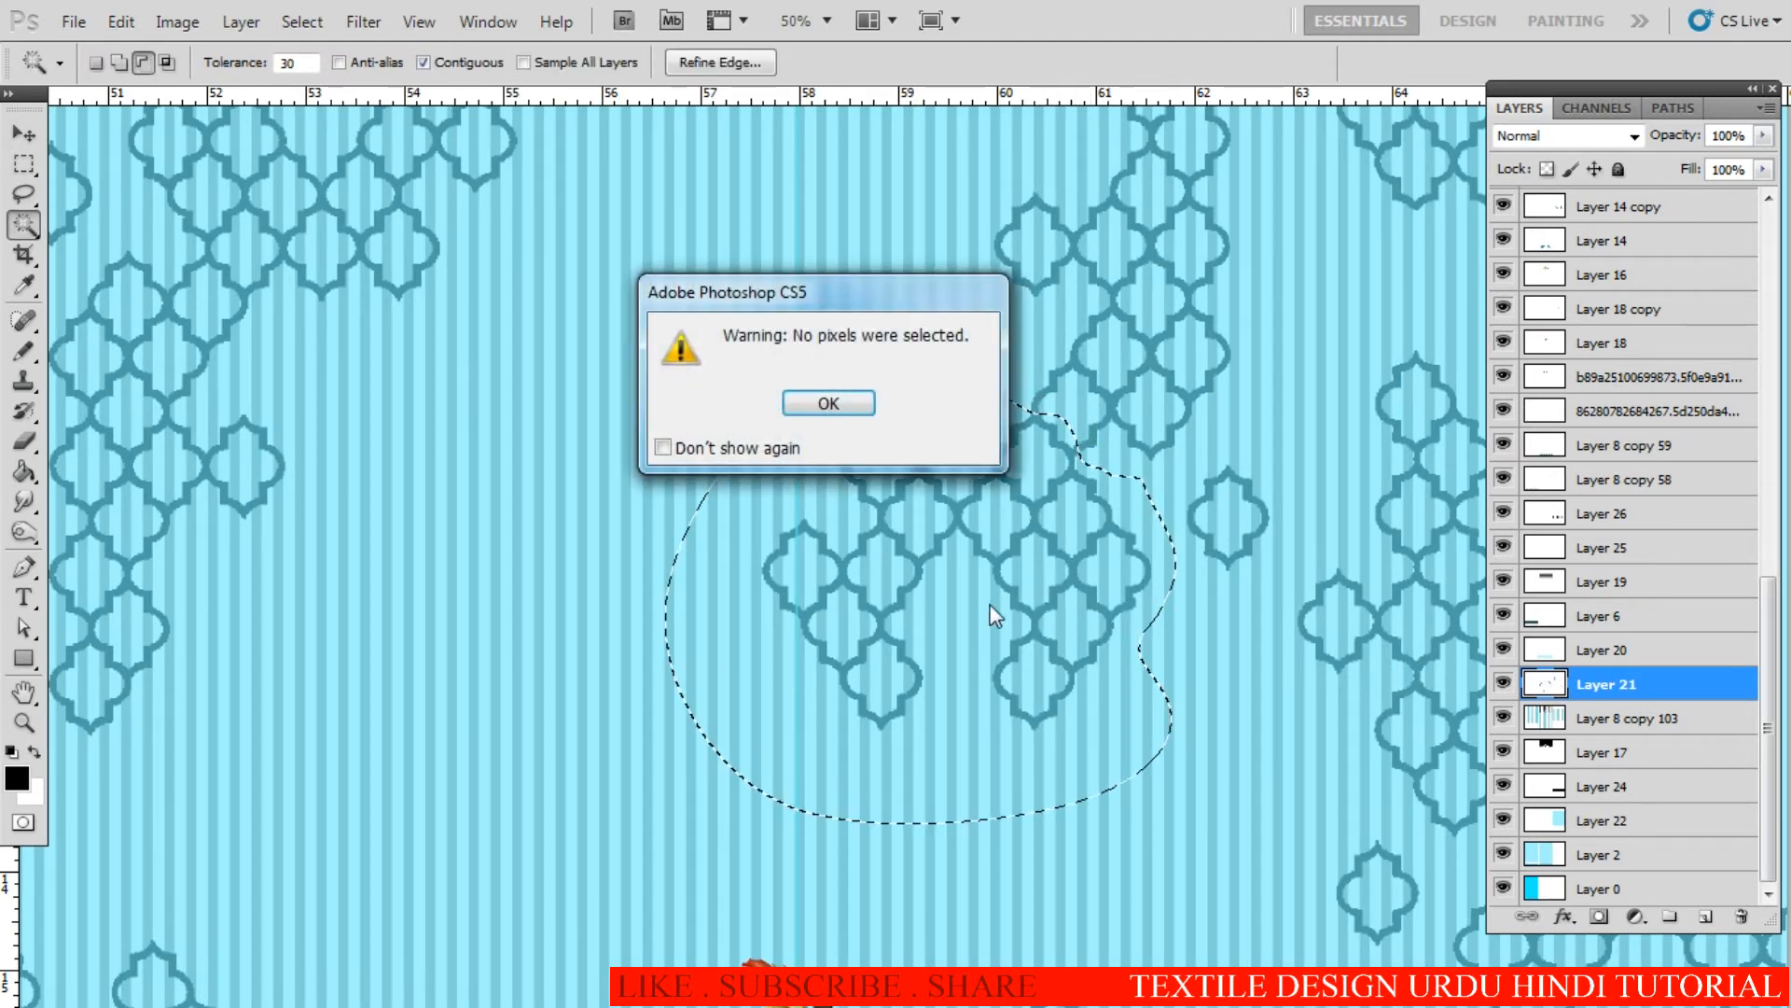
key(Return)
key(ctrl+z)
click(1033, 593)
key(v)
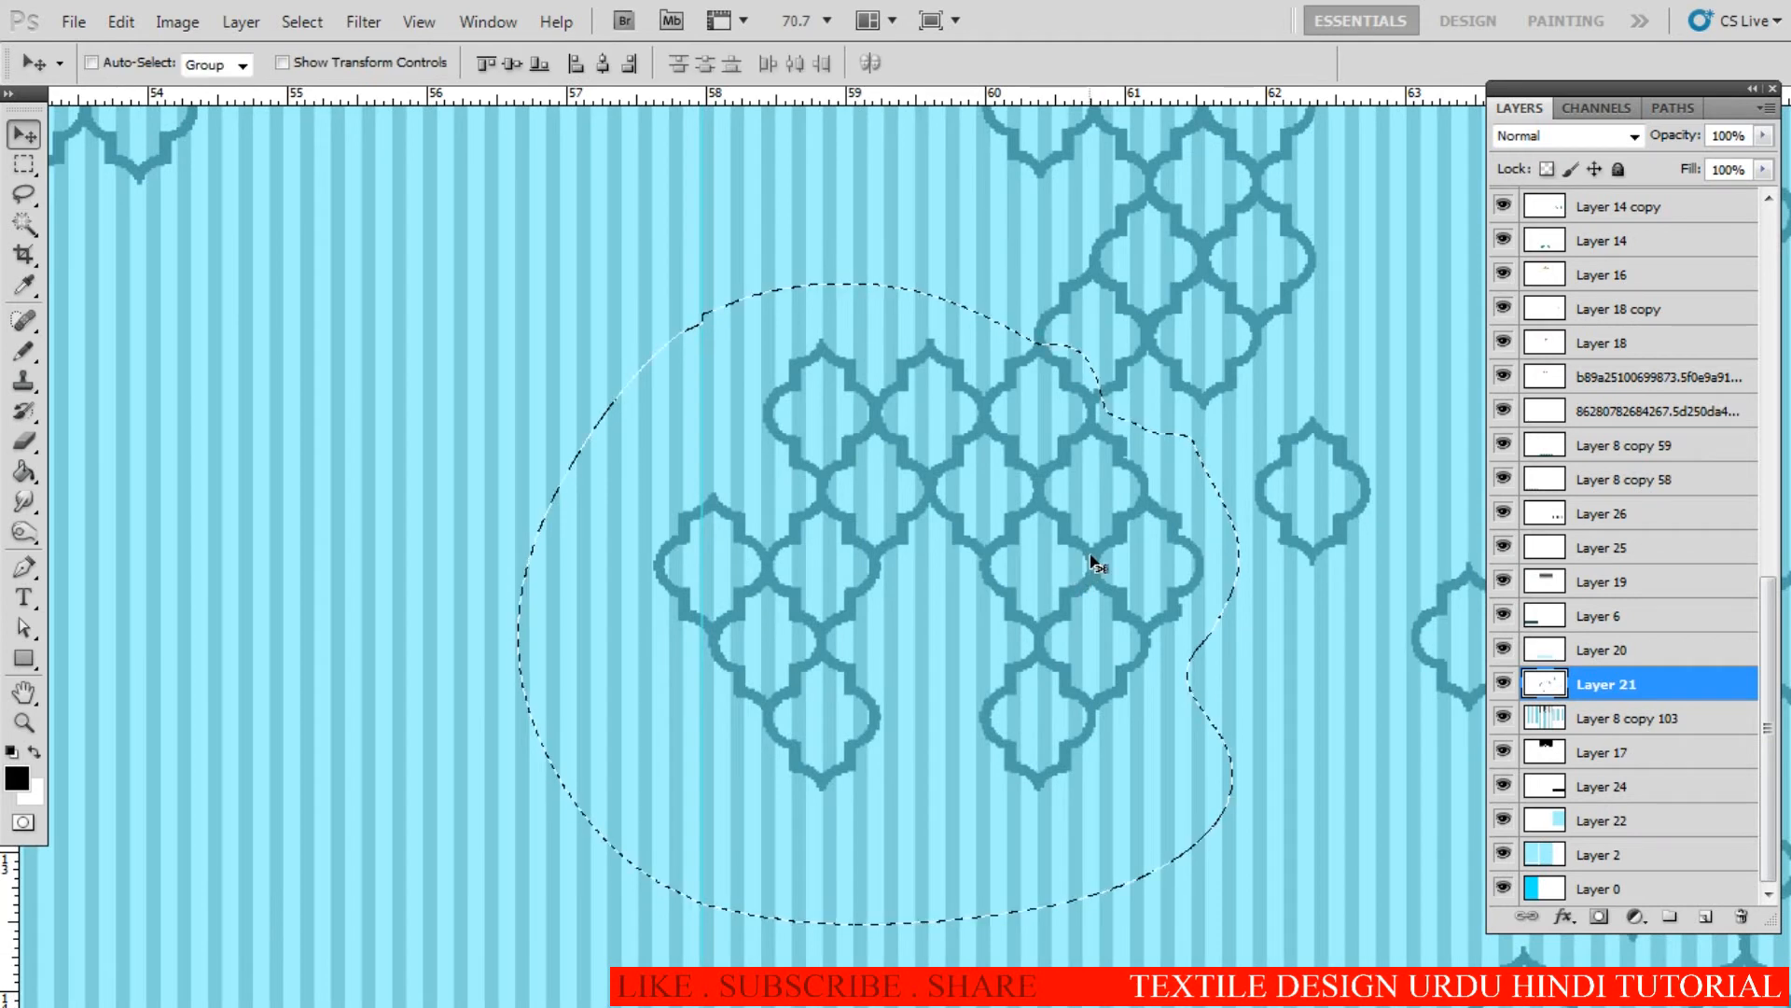
click(1091, 560)
key(Return)
key(ctrl+d)
Step: Make Layer 27 active and select the lower part of its upper lattice cluster, trimming the selection to the lattice outlines
right_click(1086, 547)
click(1125, 554)
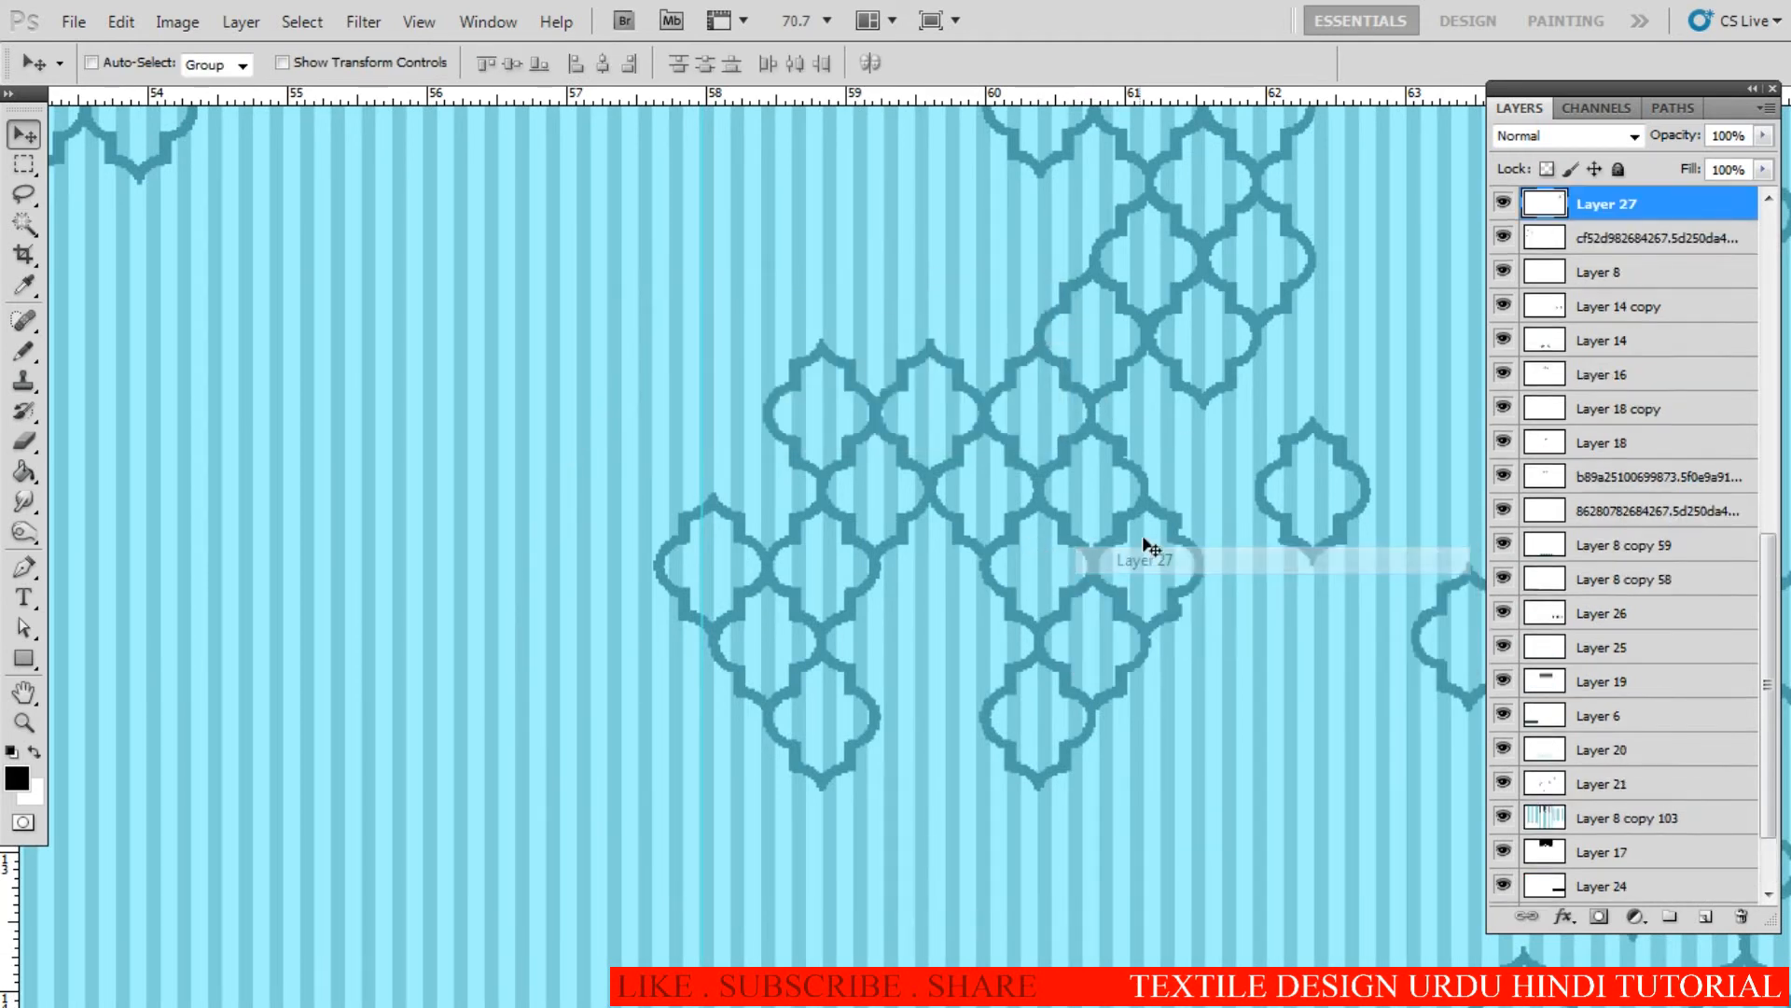
key(l)
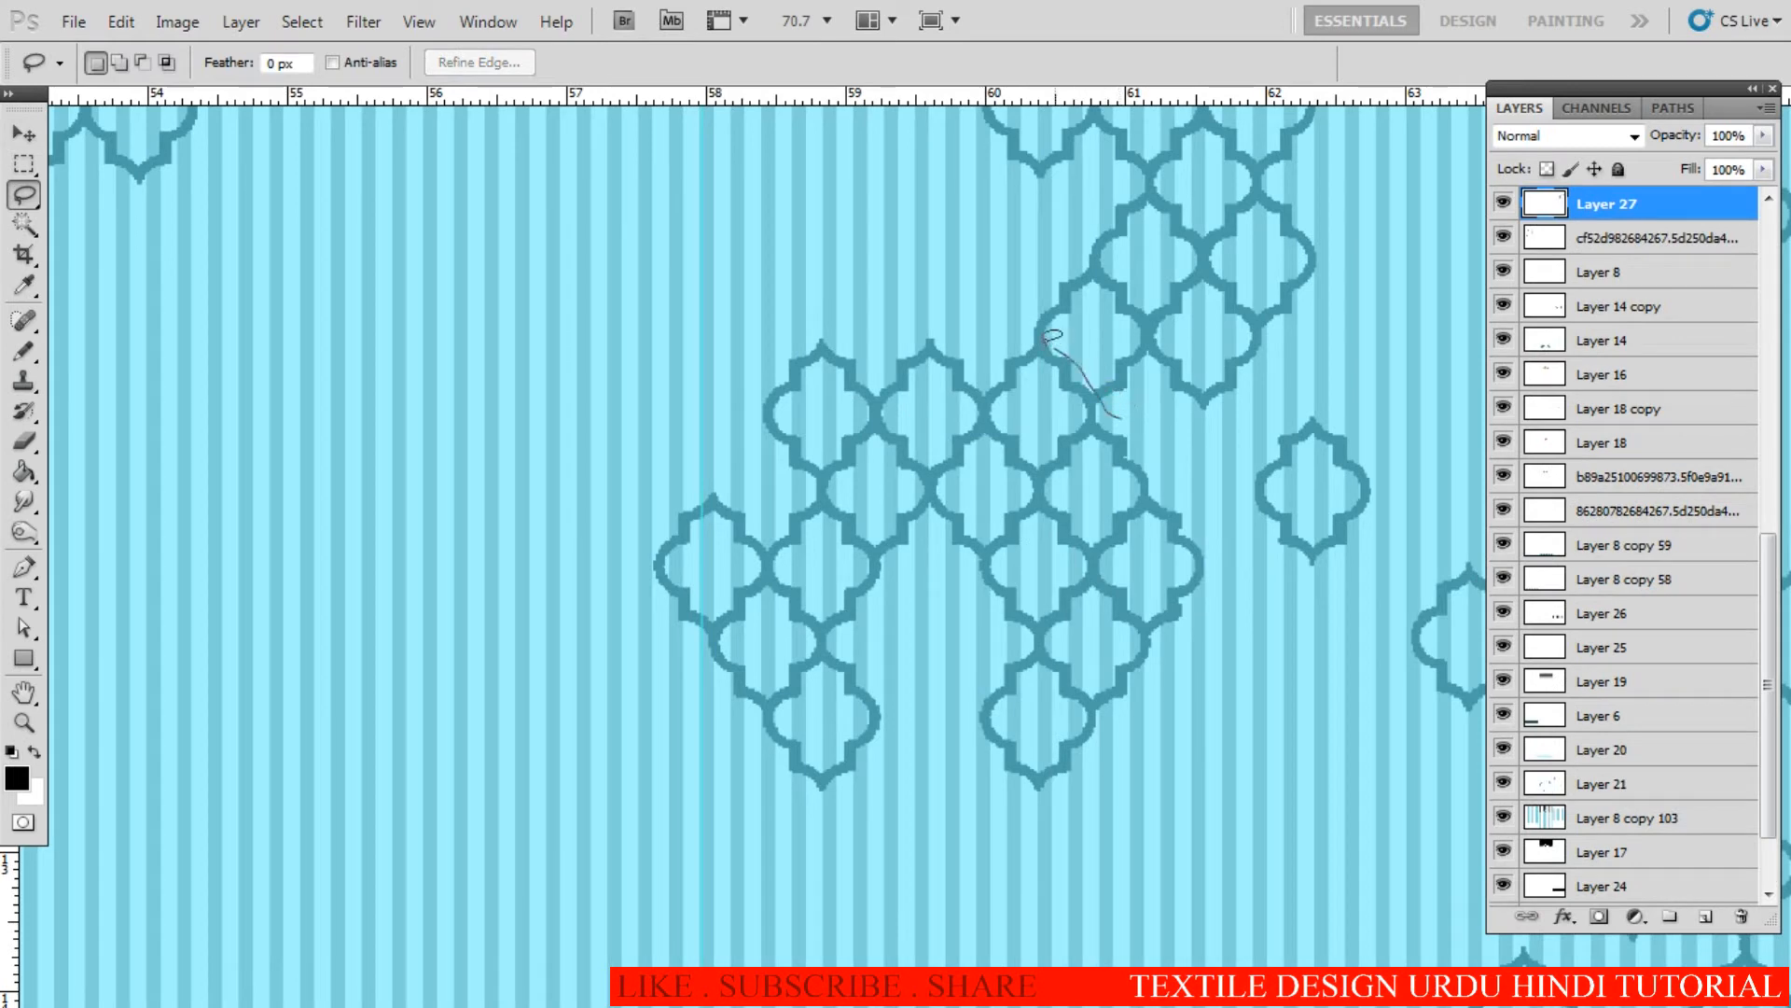
mouse_move(1046, 337)
mouse_down()
mouse_move(771, 852)
mouse_move(1235, 584)
mouse_move(1187, 488)
mouse_up()
key(w)
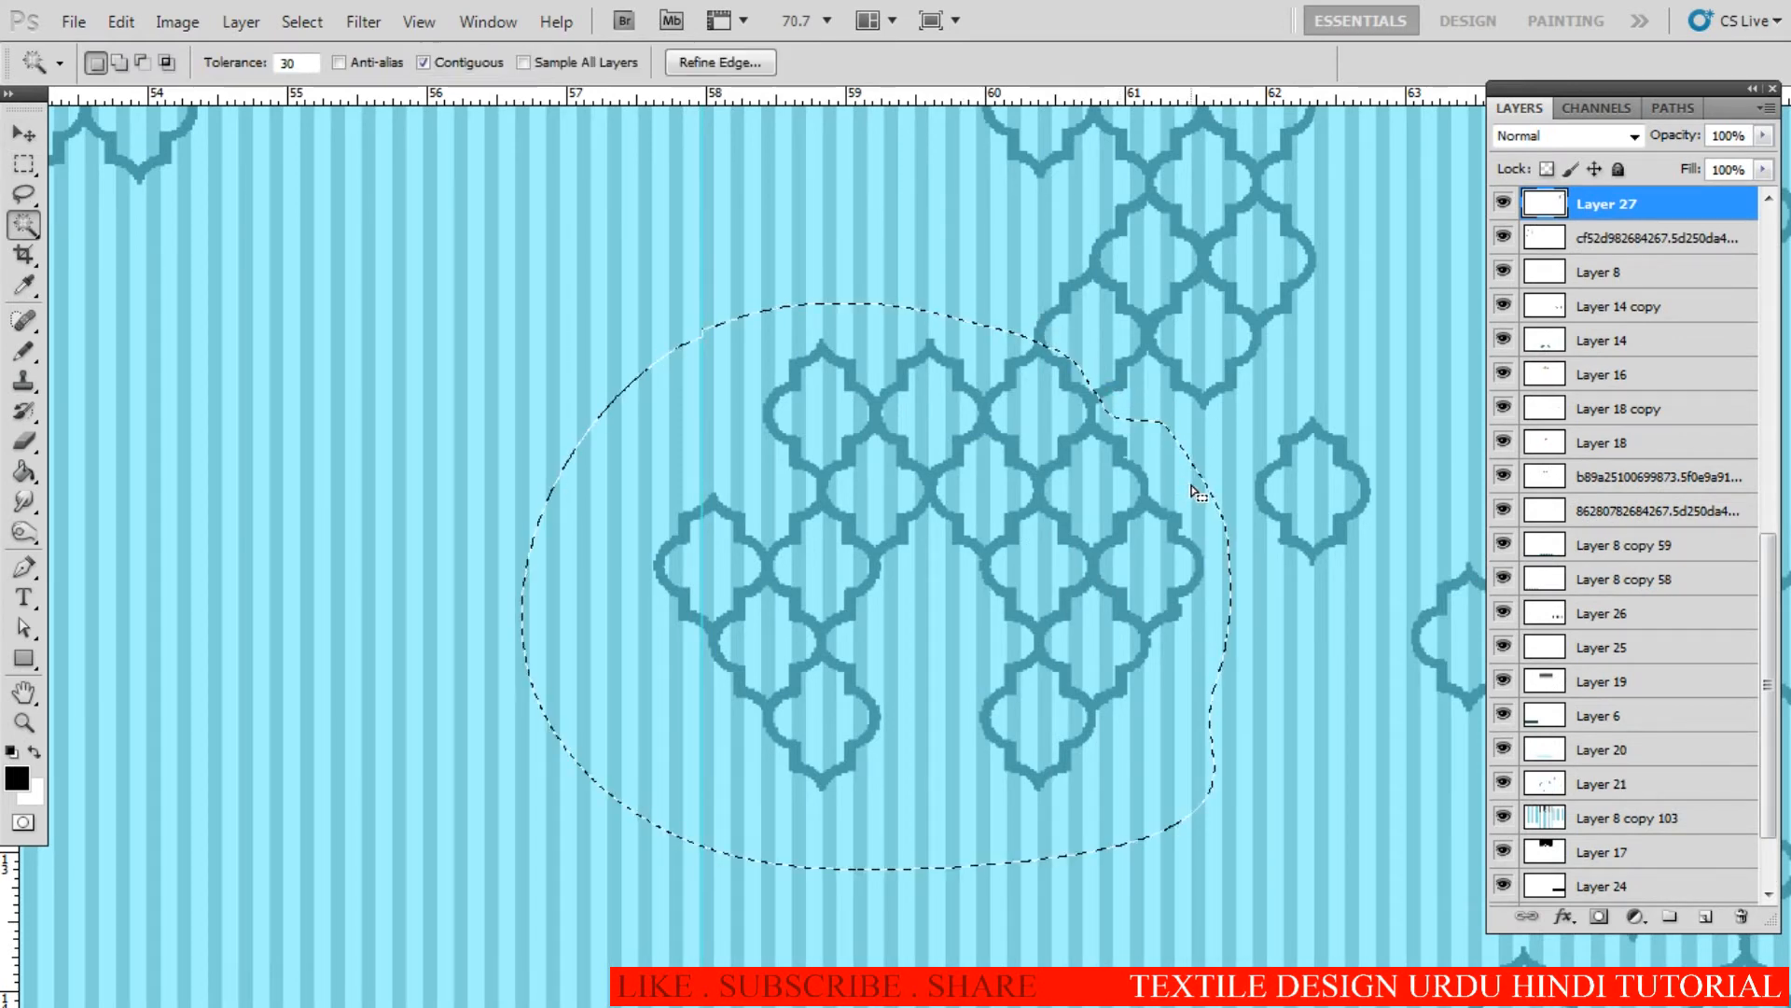
click(1195, 492)
Step: Copy the selected lattice cluster into the empty area above the flower spray, rotate it by 180°, position it and deselect
key(v)
mouse_move(1088, 588)
mouse_down()
mouse_move(689, 738)
mouse_move(971, 532)
mouse_move(692, 644)
mouse_up()
key(ctrl+t)
right_click(851, 522)
click(909, 569)
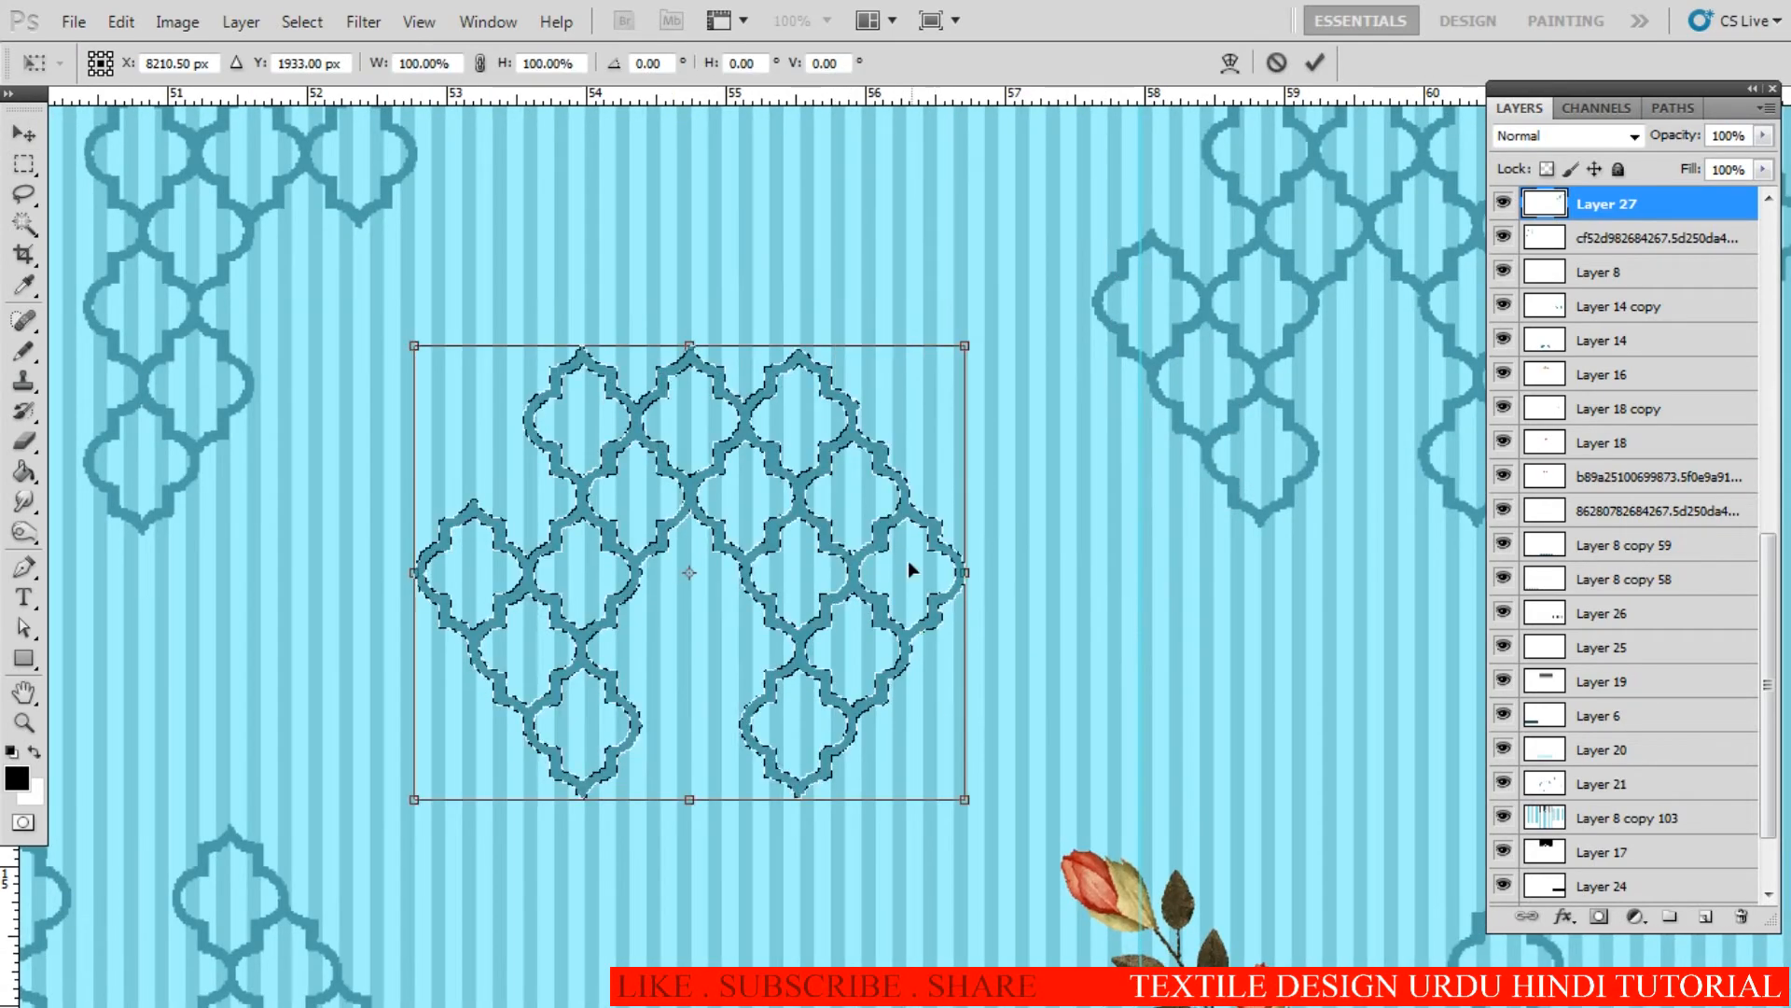
right_click(852, 538)
click(897, 400)
key(Return)
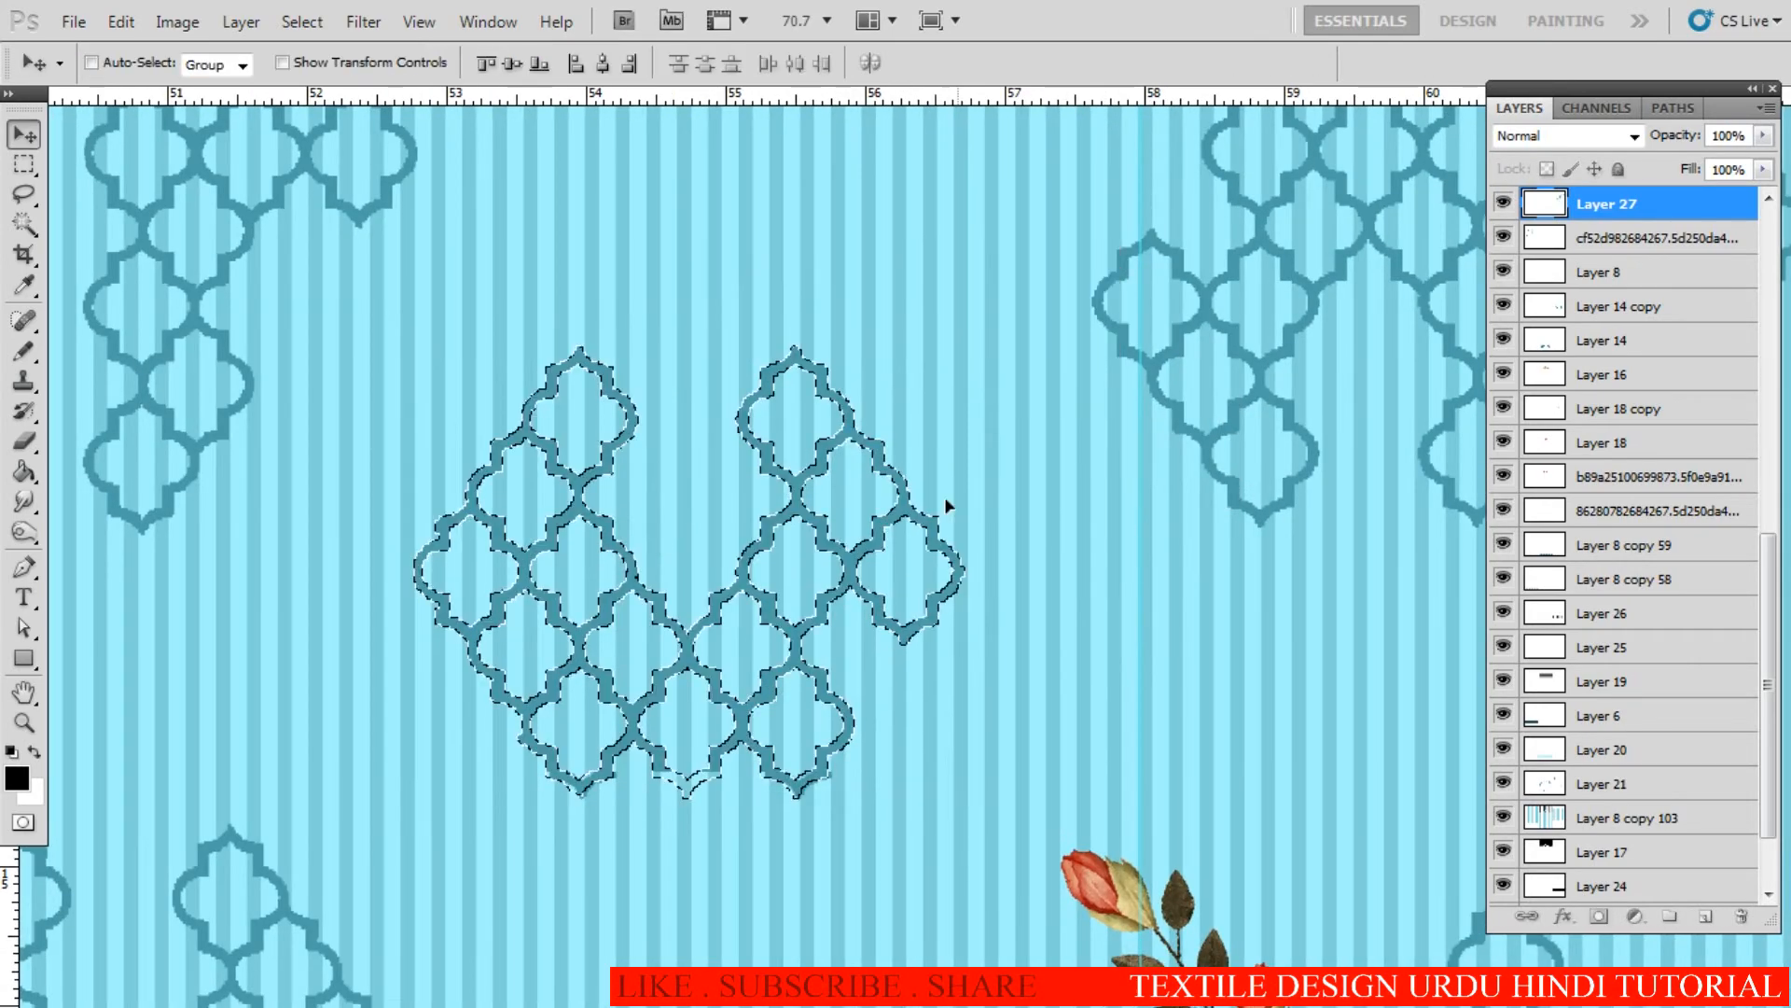
scroll(771, 620, down, 5)
drag(875, 632, 927, 680)
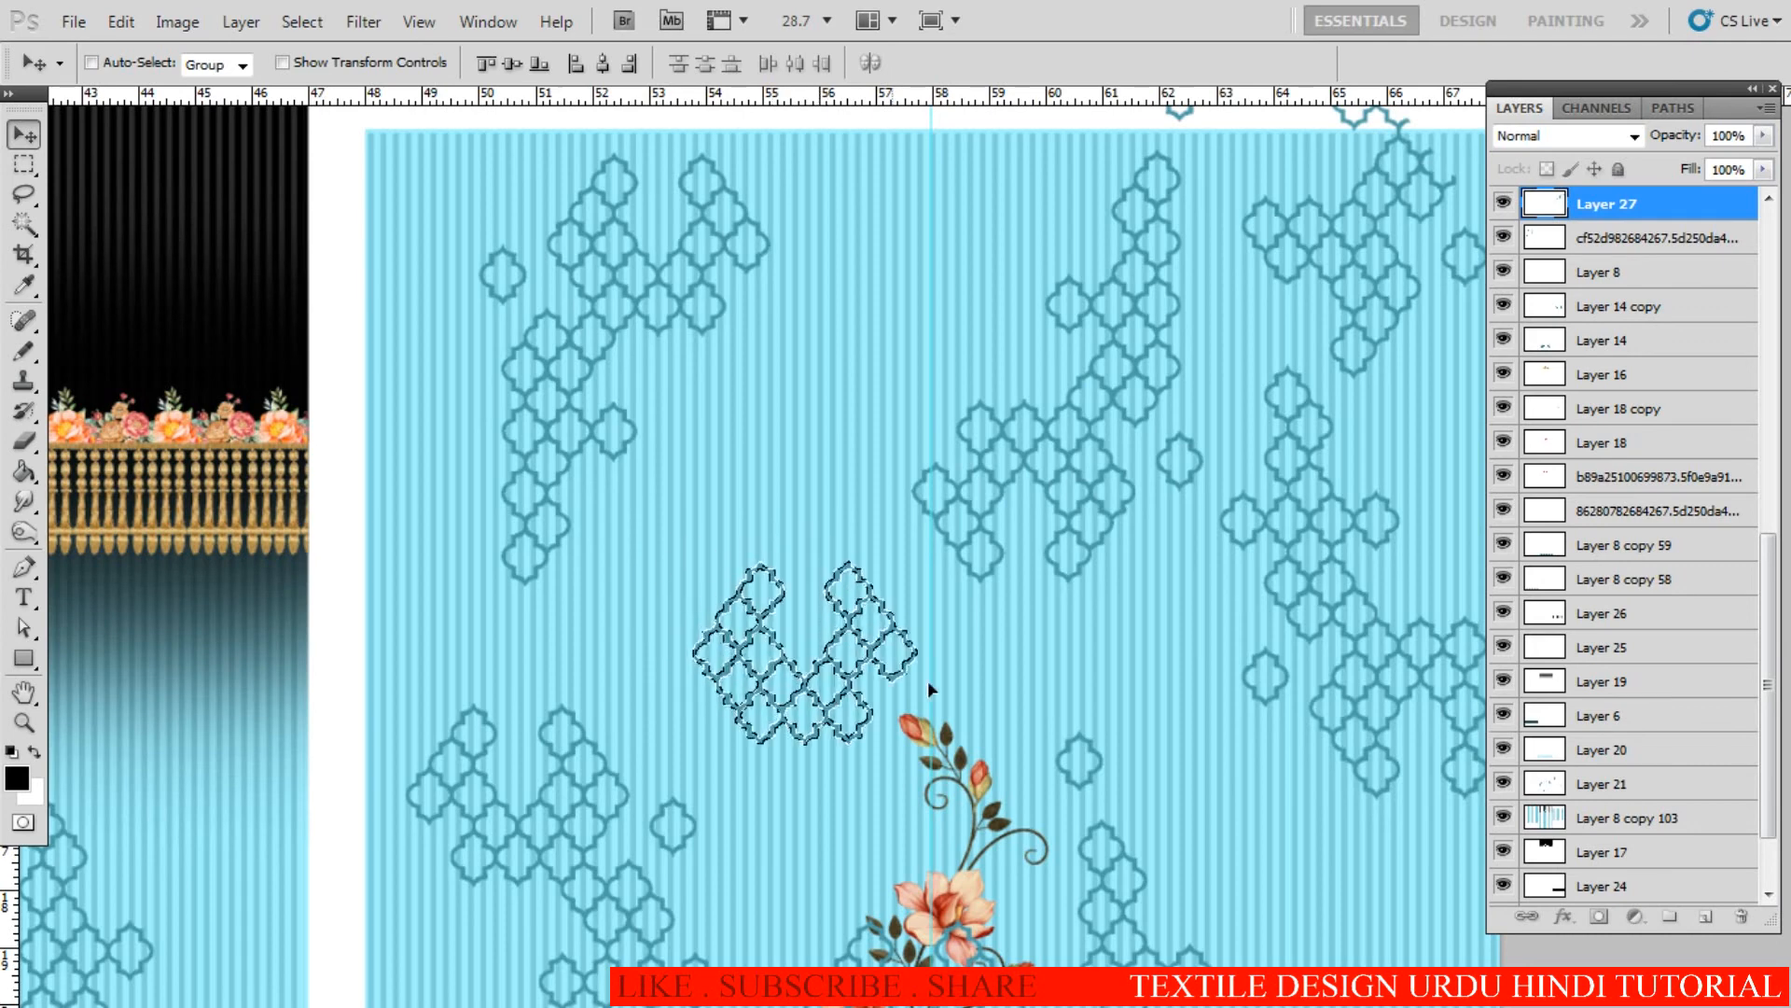
key(ctrl+d)
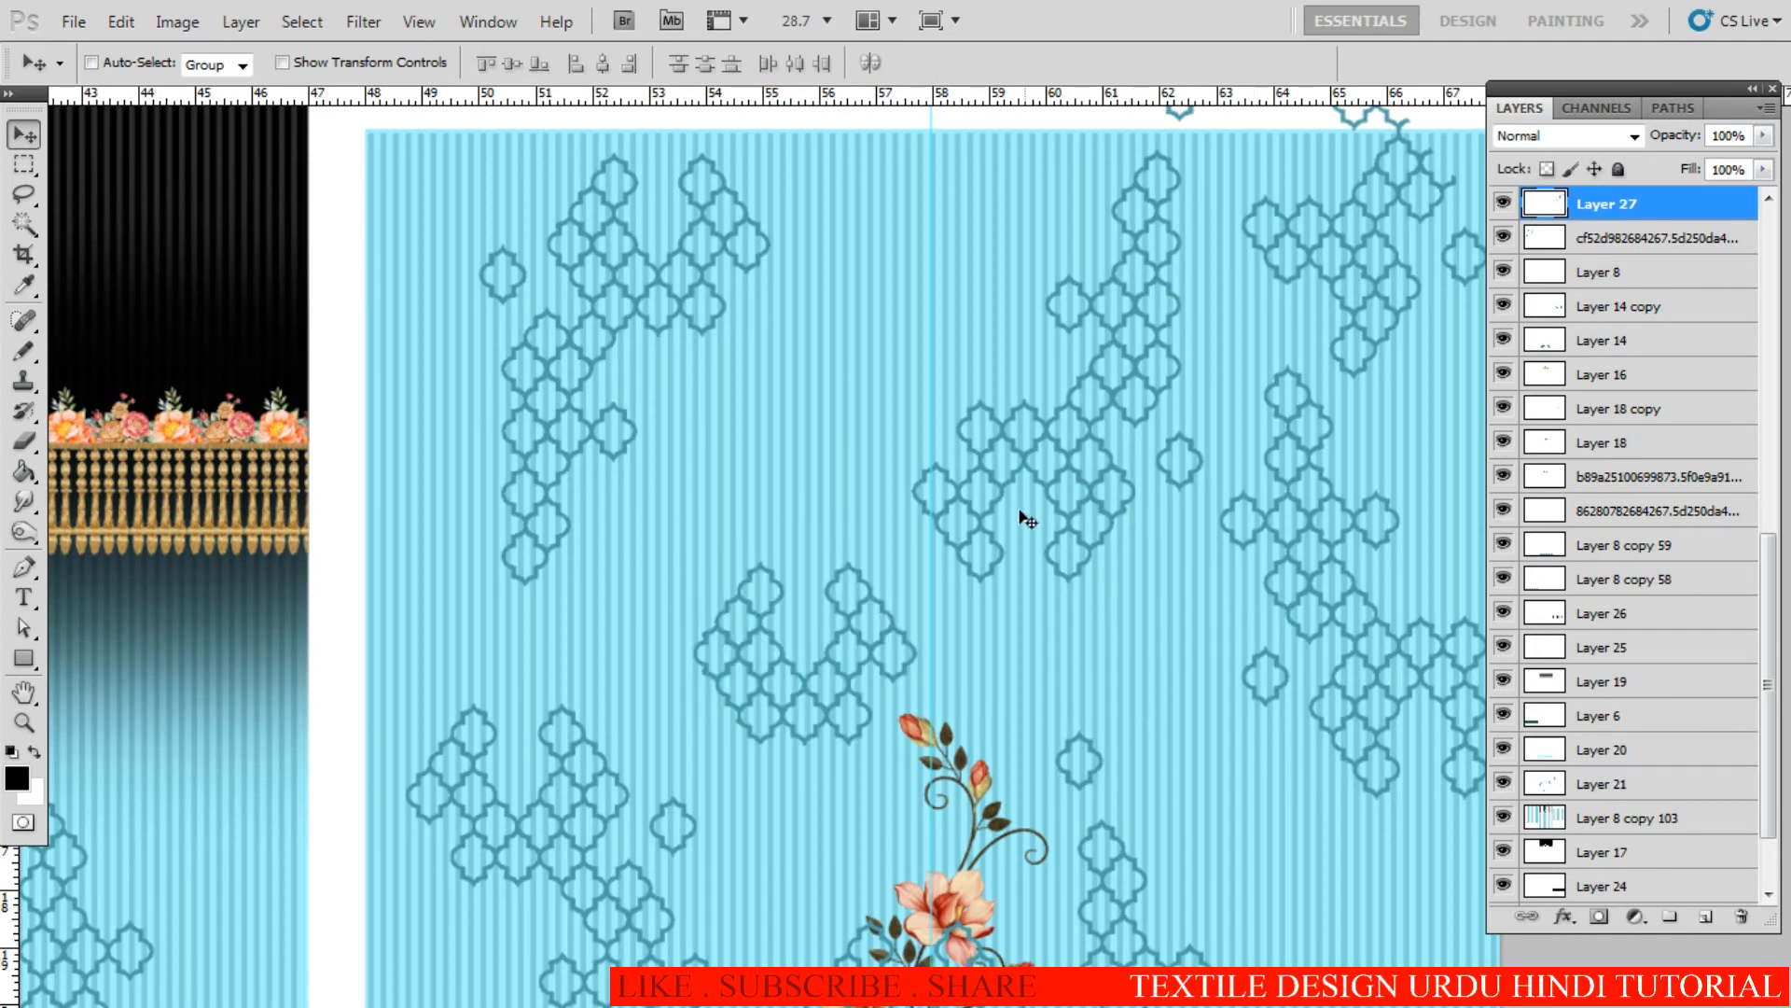
key(shift+Up)
key(shift+Up)
key(shift+Left)
key(shift+Left)
key(shift+Up)
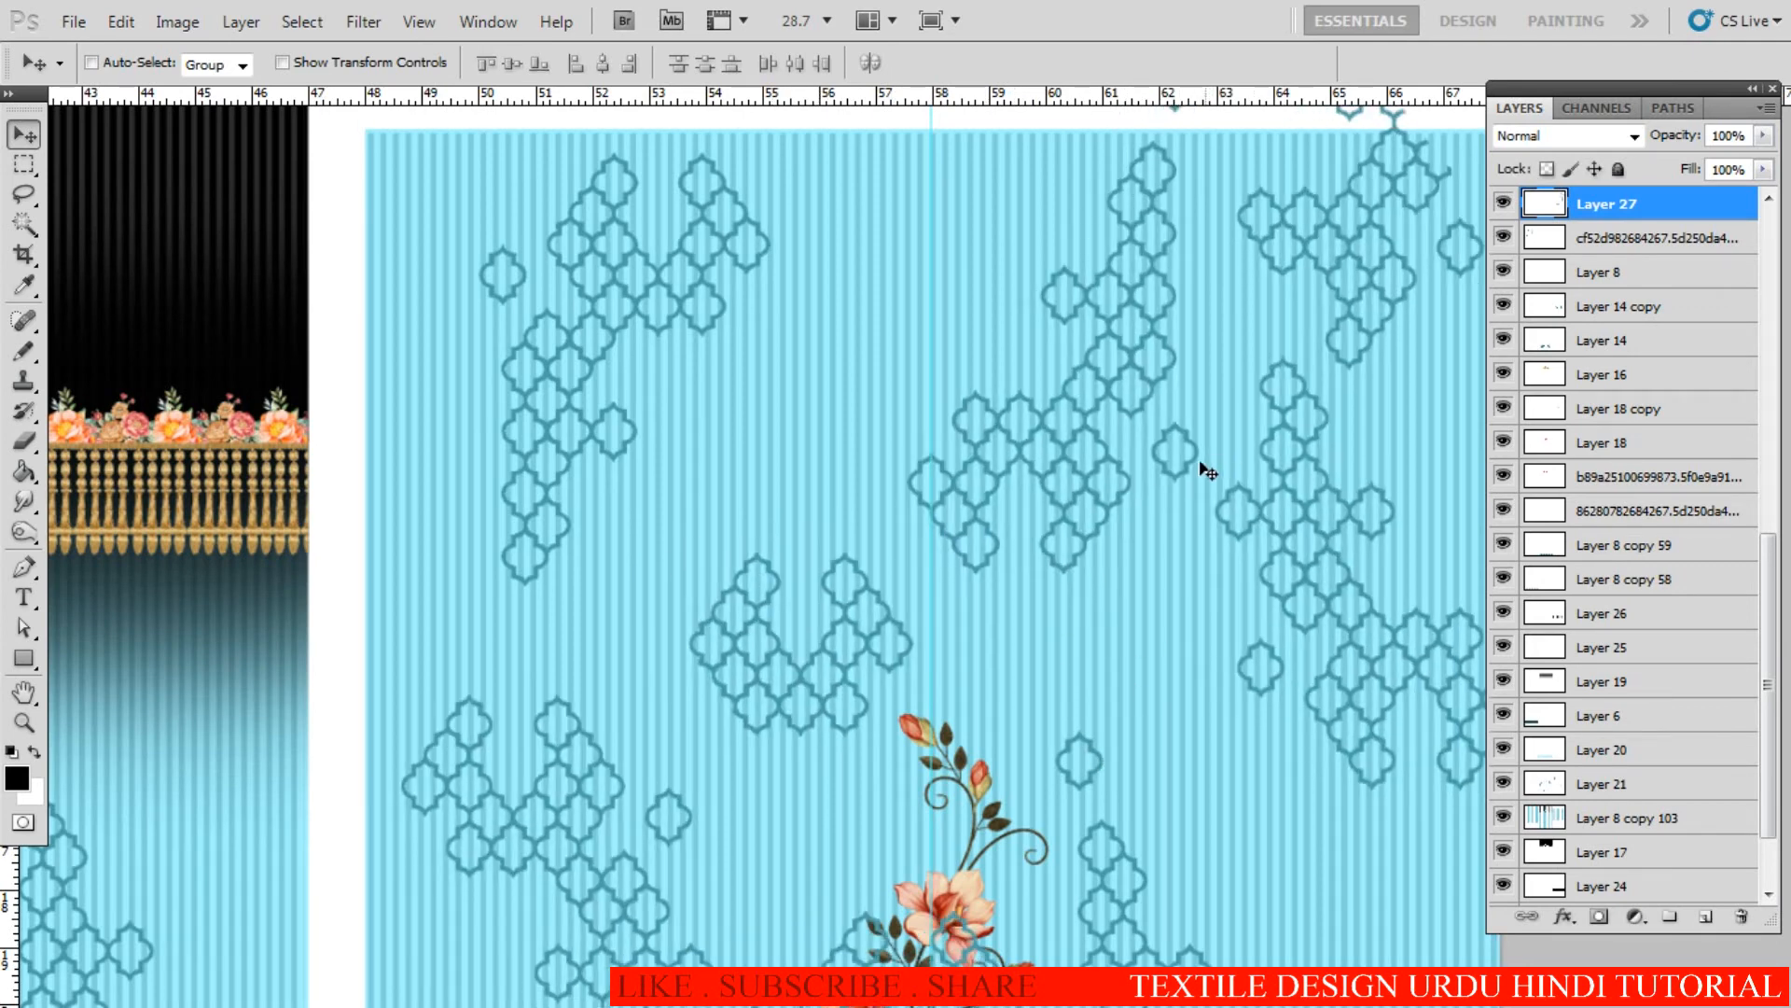
key(shift+Down)
key(shift+Down)
key(shift+Down)
key(shift+Right)
key(shift+Right)
Step: Lasso the stand-alone quatrefoil near the panel's centre line and place copies of it inside and above the new lattice cluster
key(l)
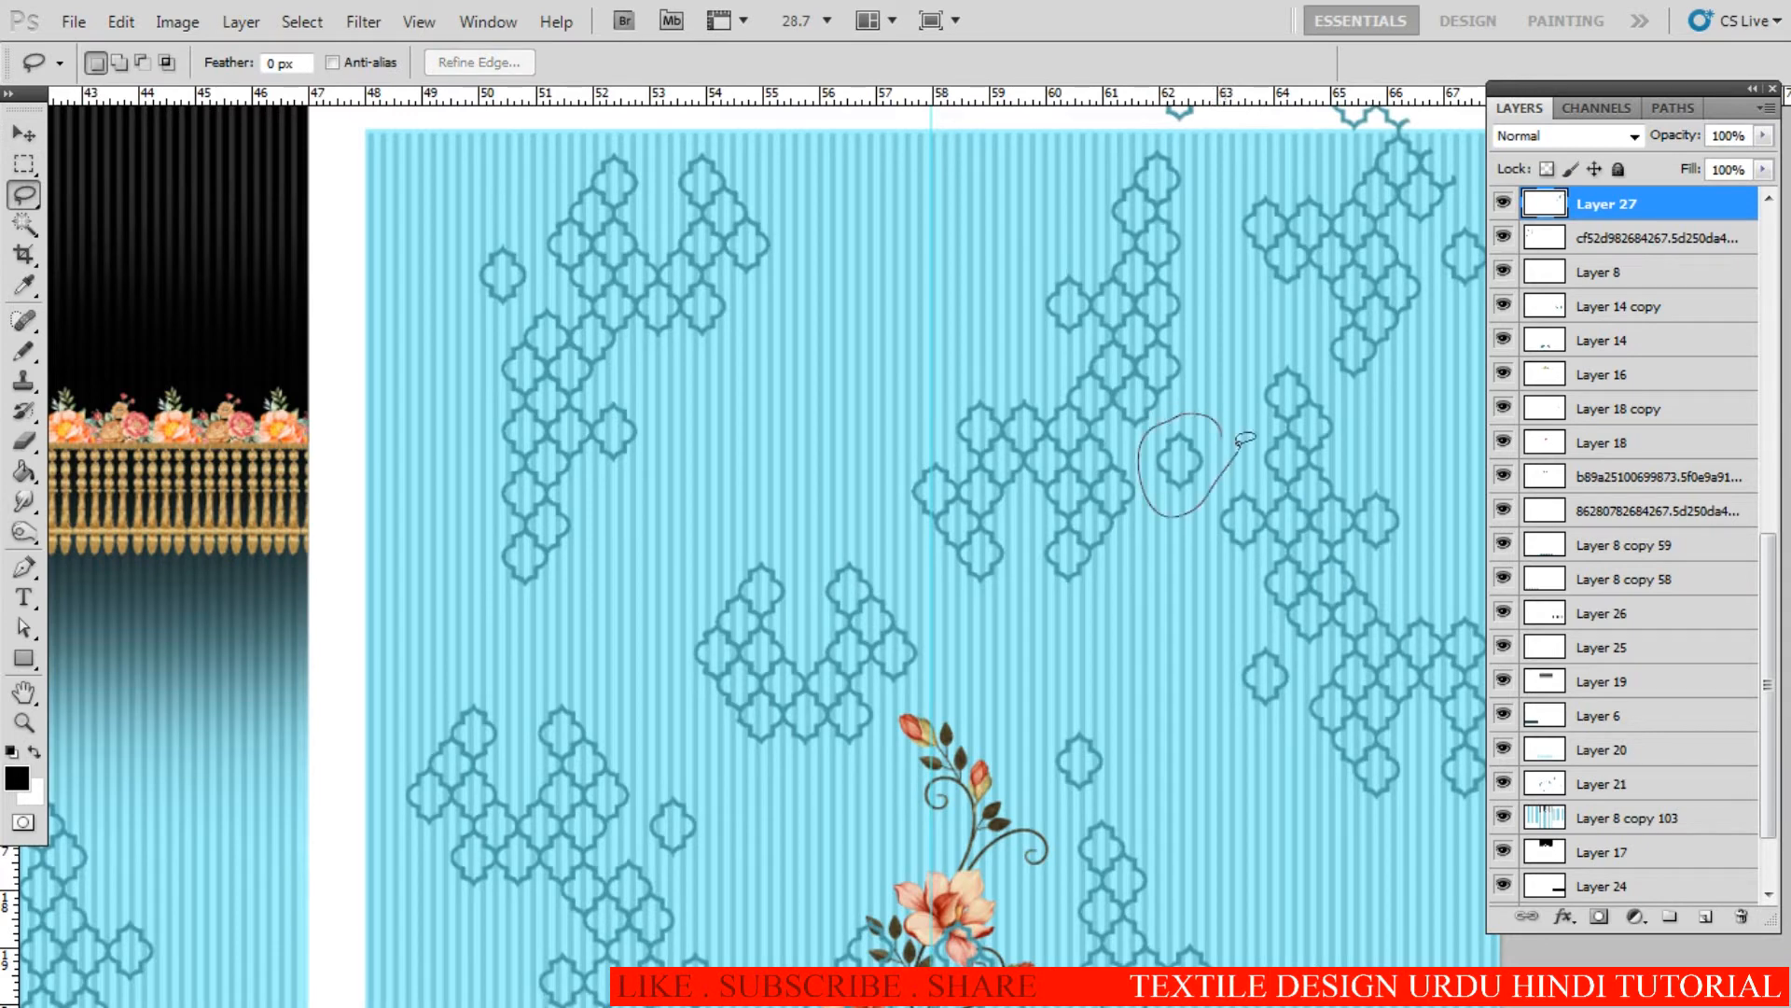
key(v)
mouse_move(1240, 443)
mouse_down()
mouse_move(824, 582)
mouse_move(830, 633)
mouse_move(807, 554)
mouse_move(827, 407)
mouse_move(747, 465)
mouse_move(907, 448)
mouse_up()
scroll(826, 623, up, 2)
key(ctrl+0)
drag(828, 547, 732, 551)
drag(1081, 586, 1088, 625)
scroll(1083, 580, up, 5)
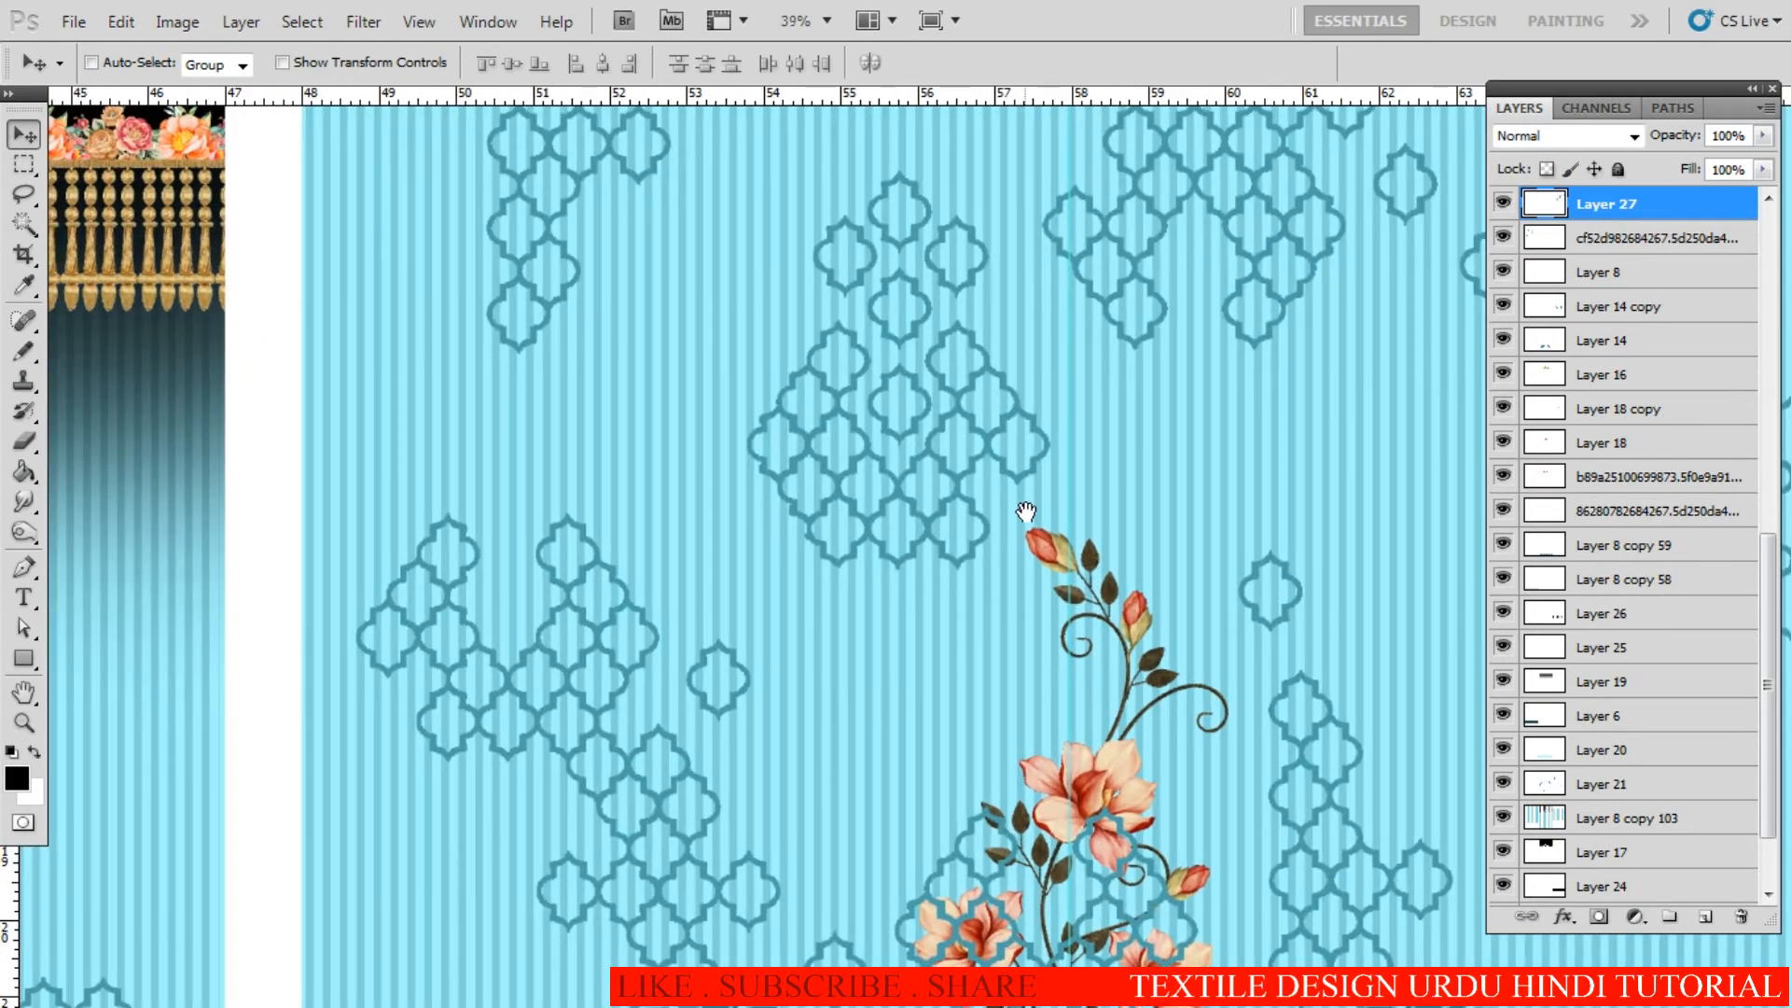
right_click(966, 485)
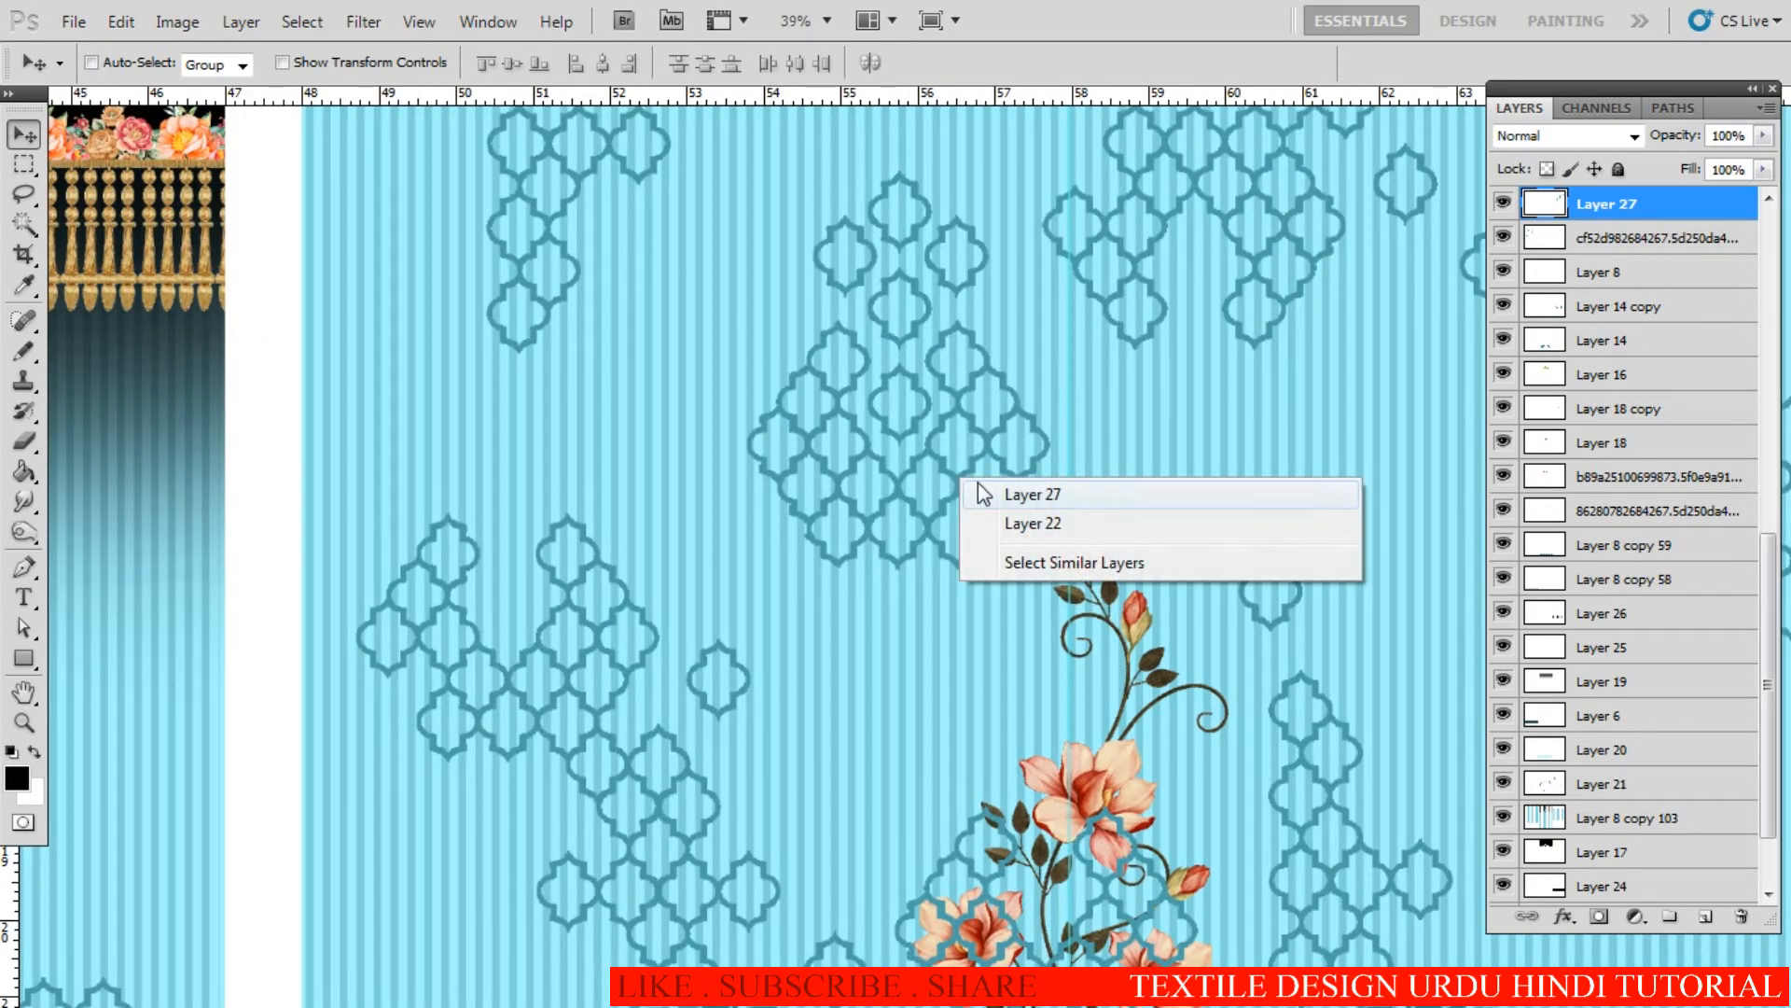
click(982, 487)
drag(982, 487, 931, 511)
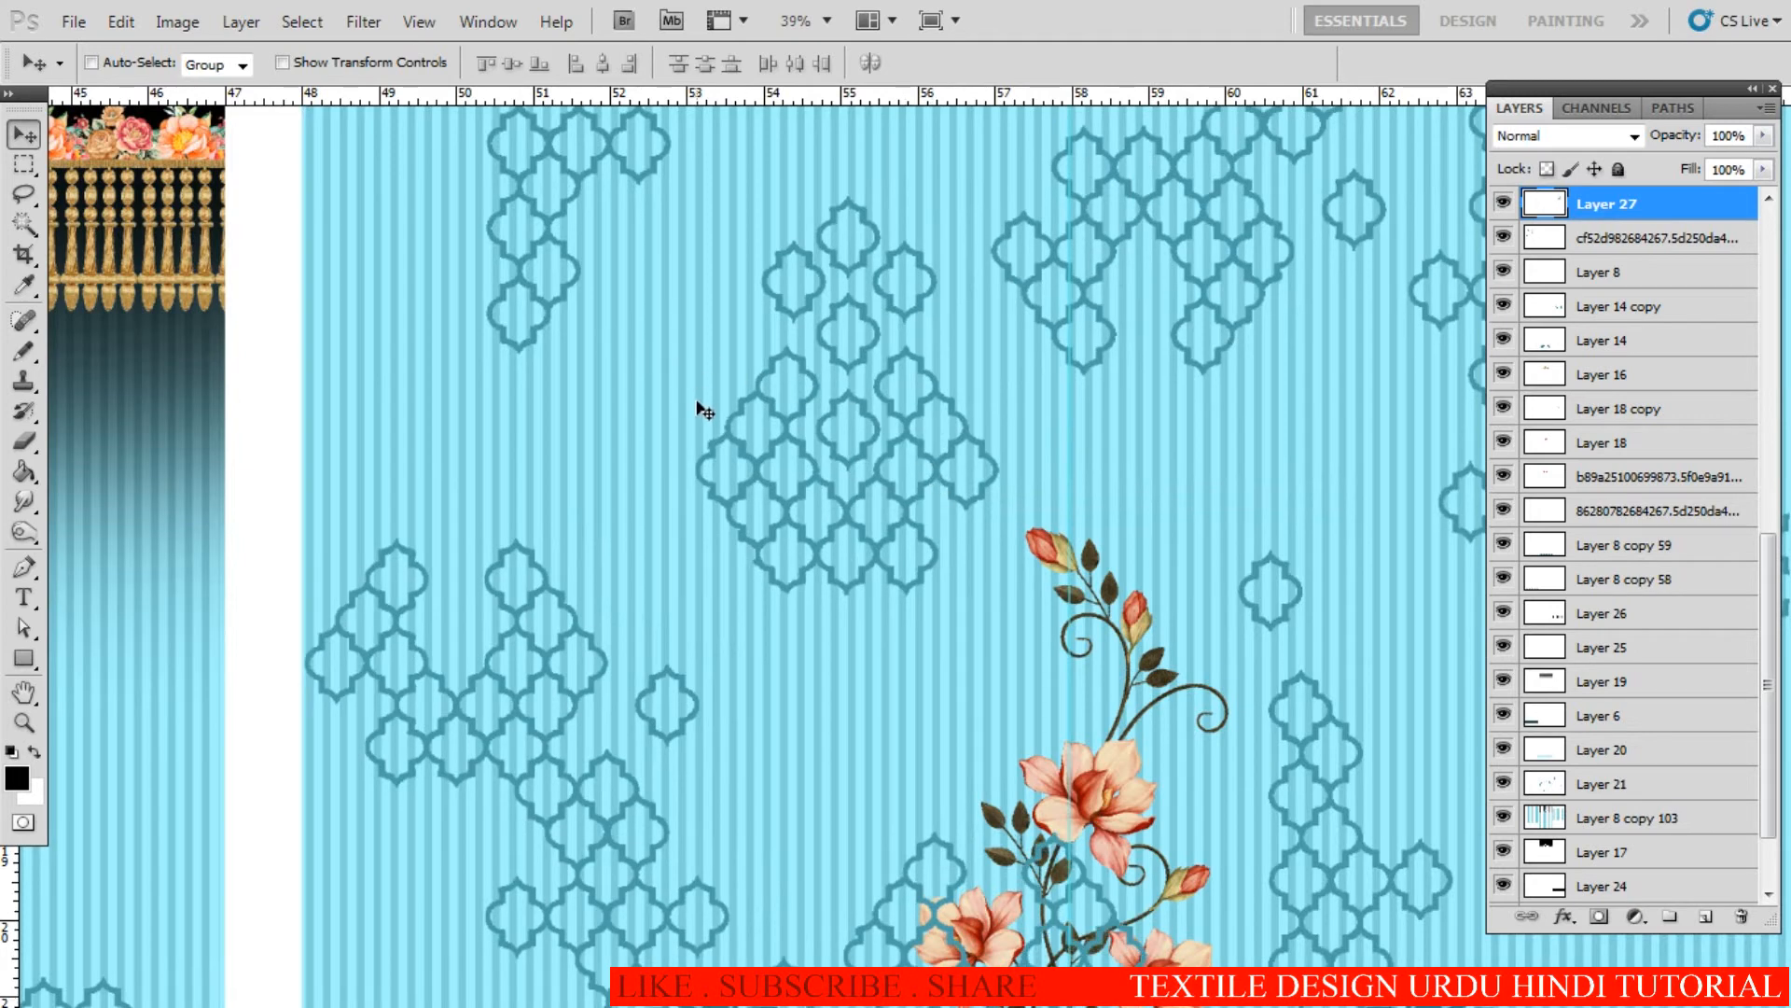
key(ctrl+z)
Step: Make Layer 21 active and shift its lattice cluster slightly toward the light blue panel's left edge
drag(665, 285, 714, 512)
scroll(713, 512, up, 3)
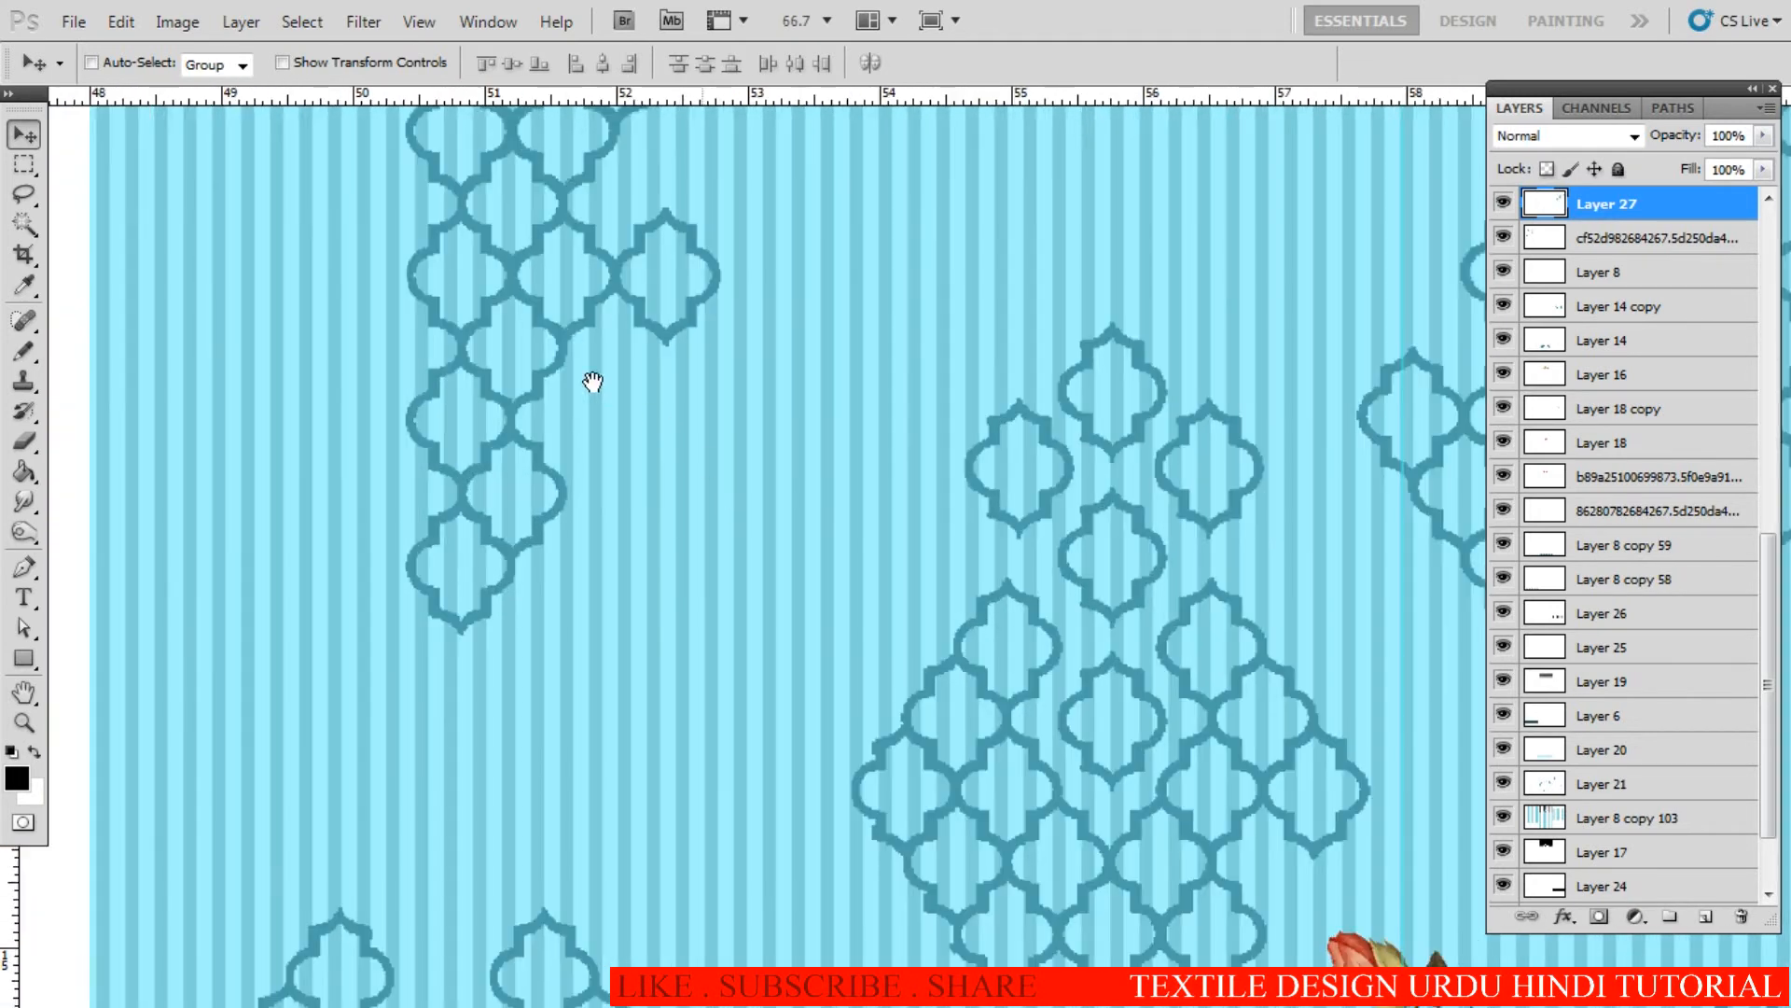
right_click(665, 341)
click(737, 352)
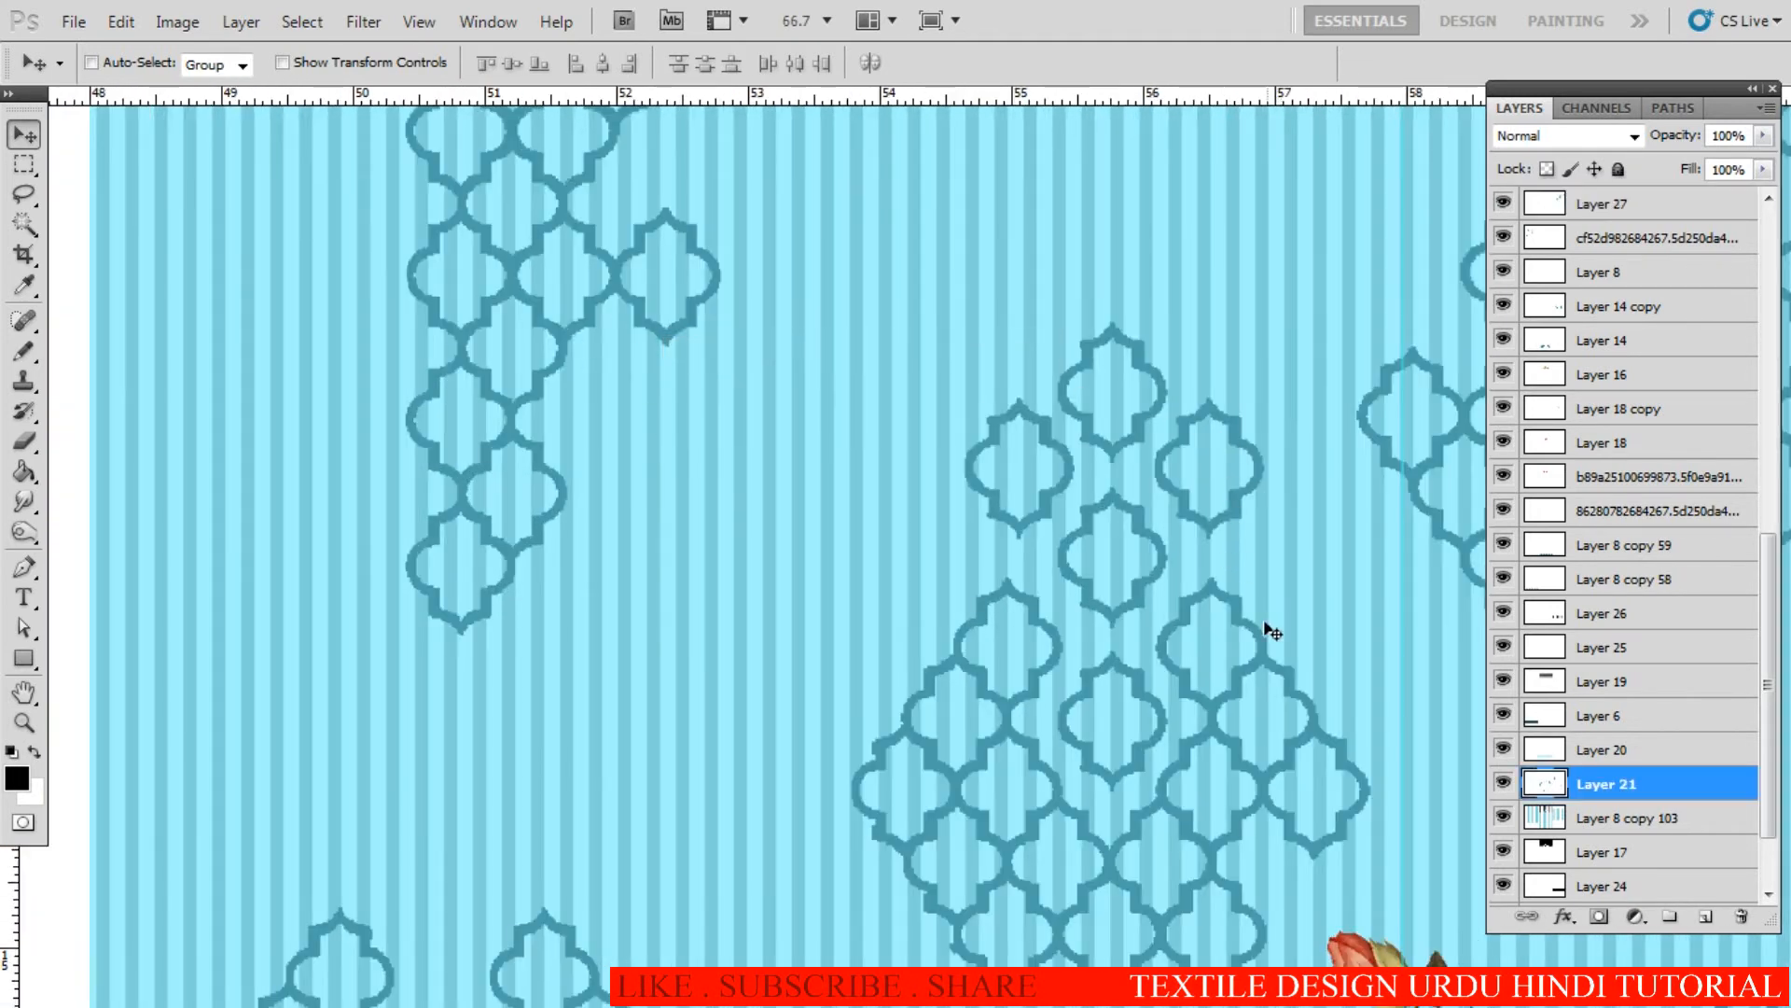
drag(1038, 575, 924, 586)
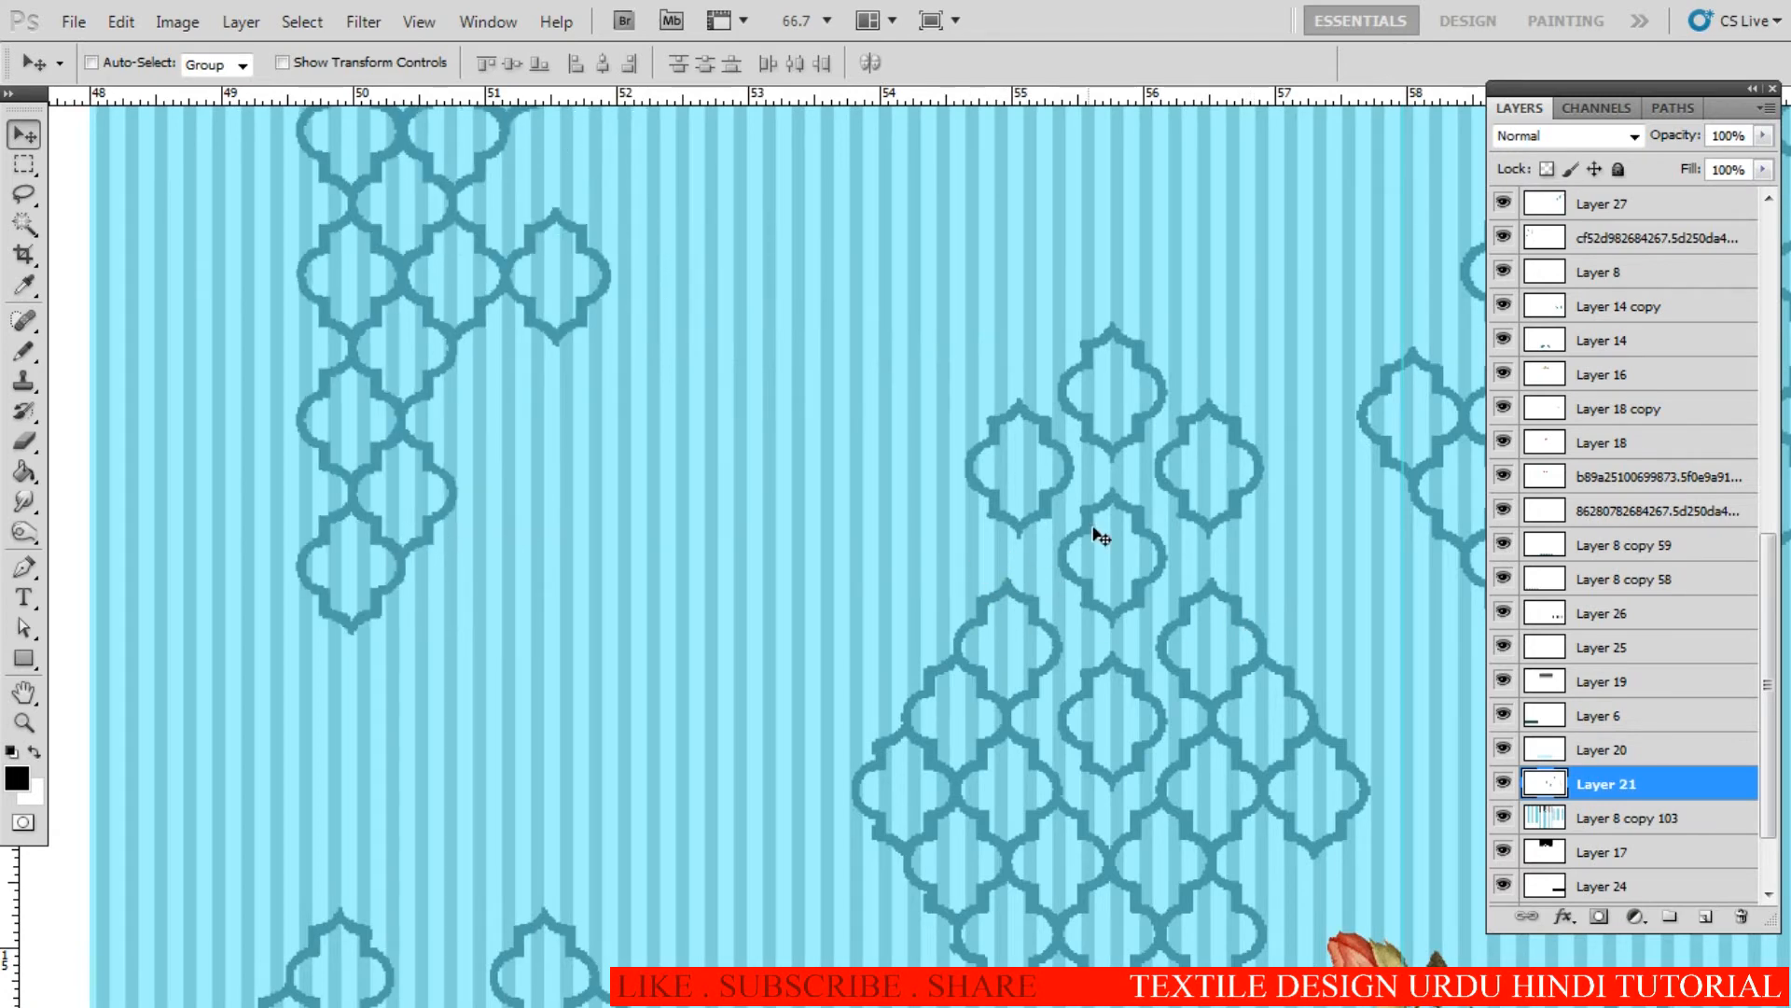
Step: Select Layer 27 together with Layer 21 and merge them into one layer
right_click(1046, 511)
click(1119, 528)
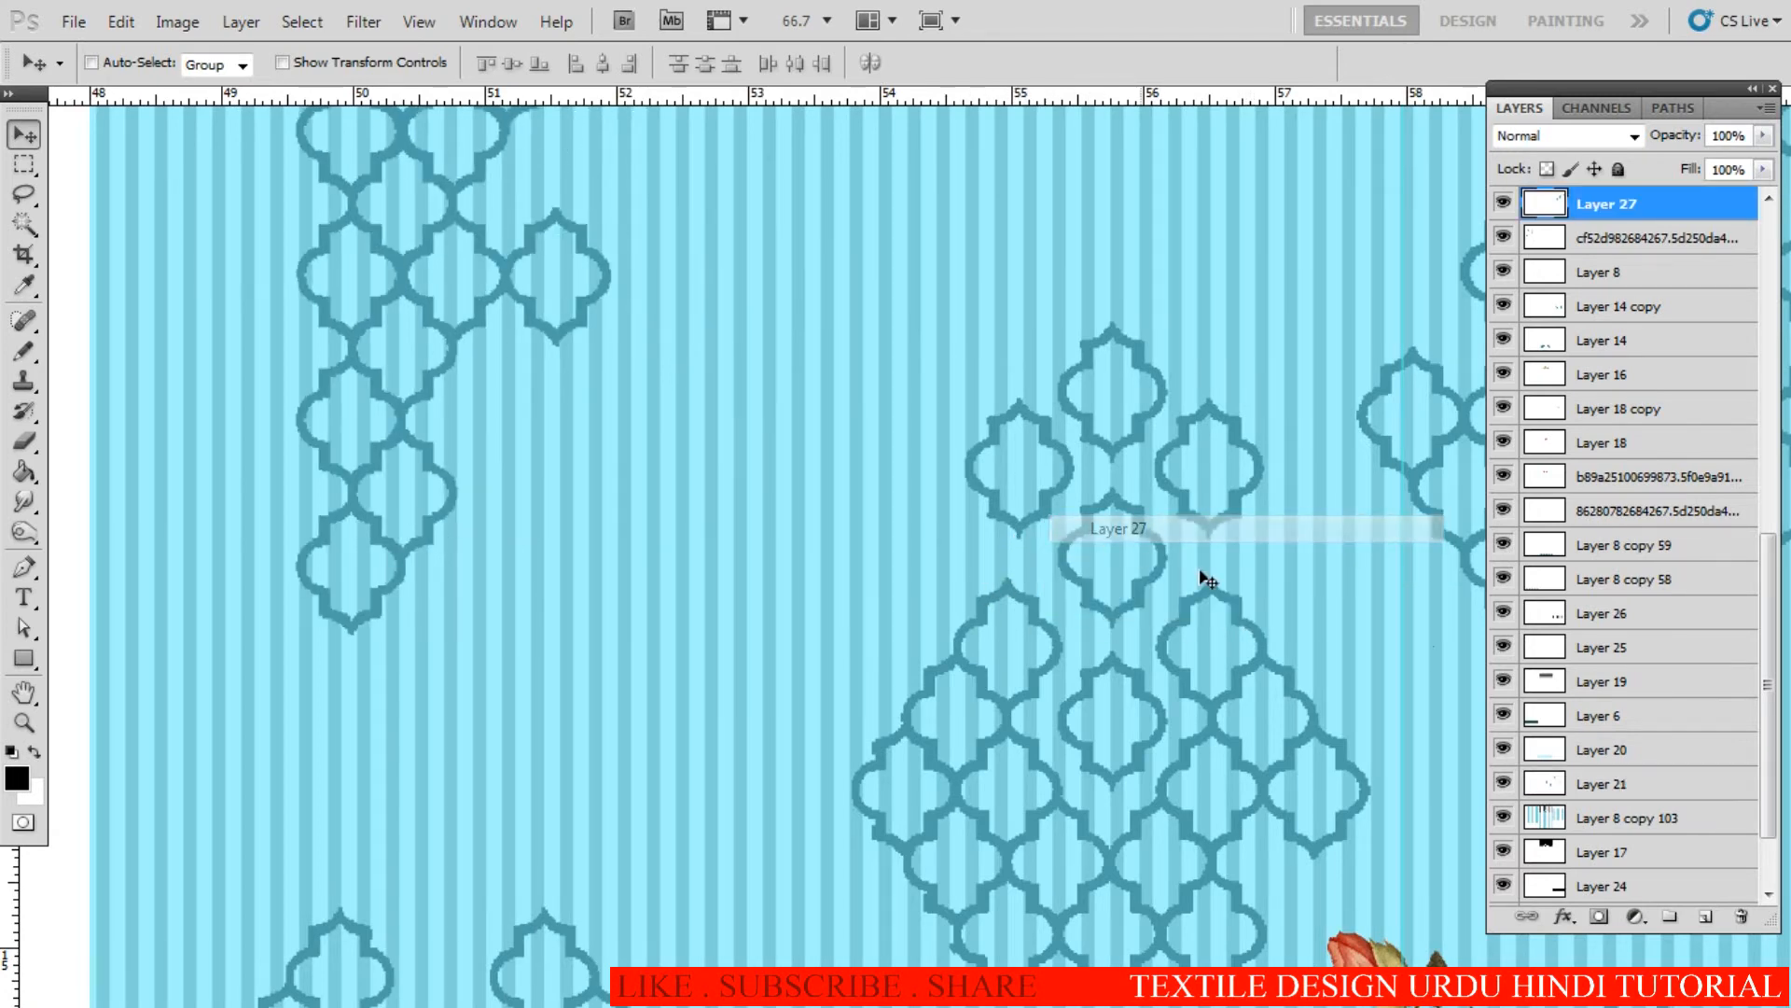
ctrl+click(1613, 778)
key(ctrl+e)
Step: Clear lattice overflow from the margins above and left of the panel and from the black band, using rectangular selections
drag(1046, 625, 836, 578)
key(m)
drag(399, 136, 1380, 248)
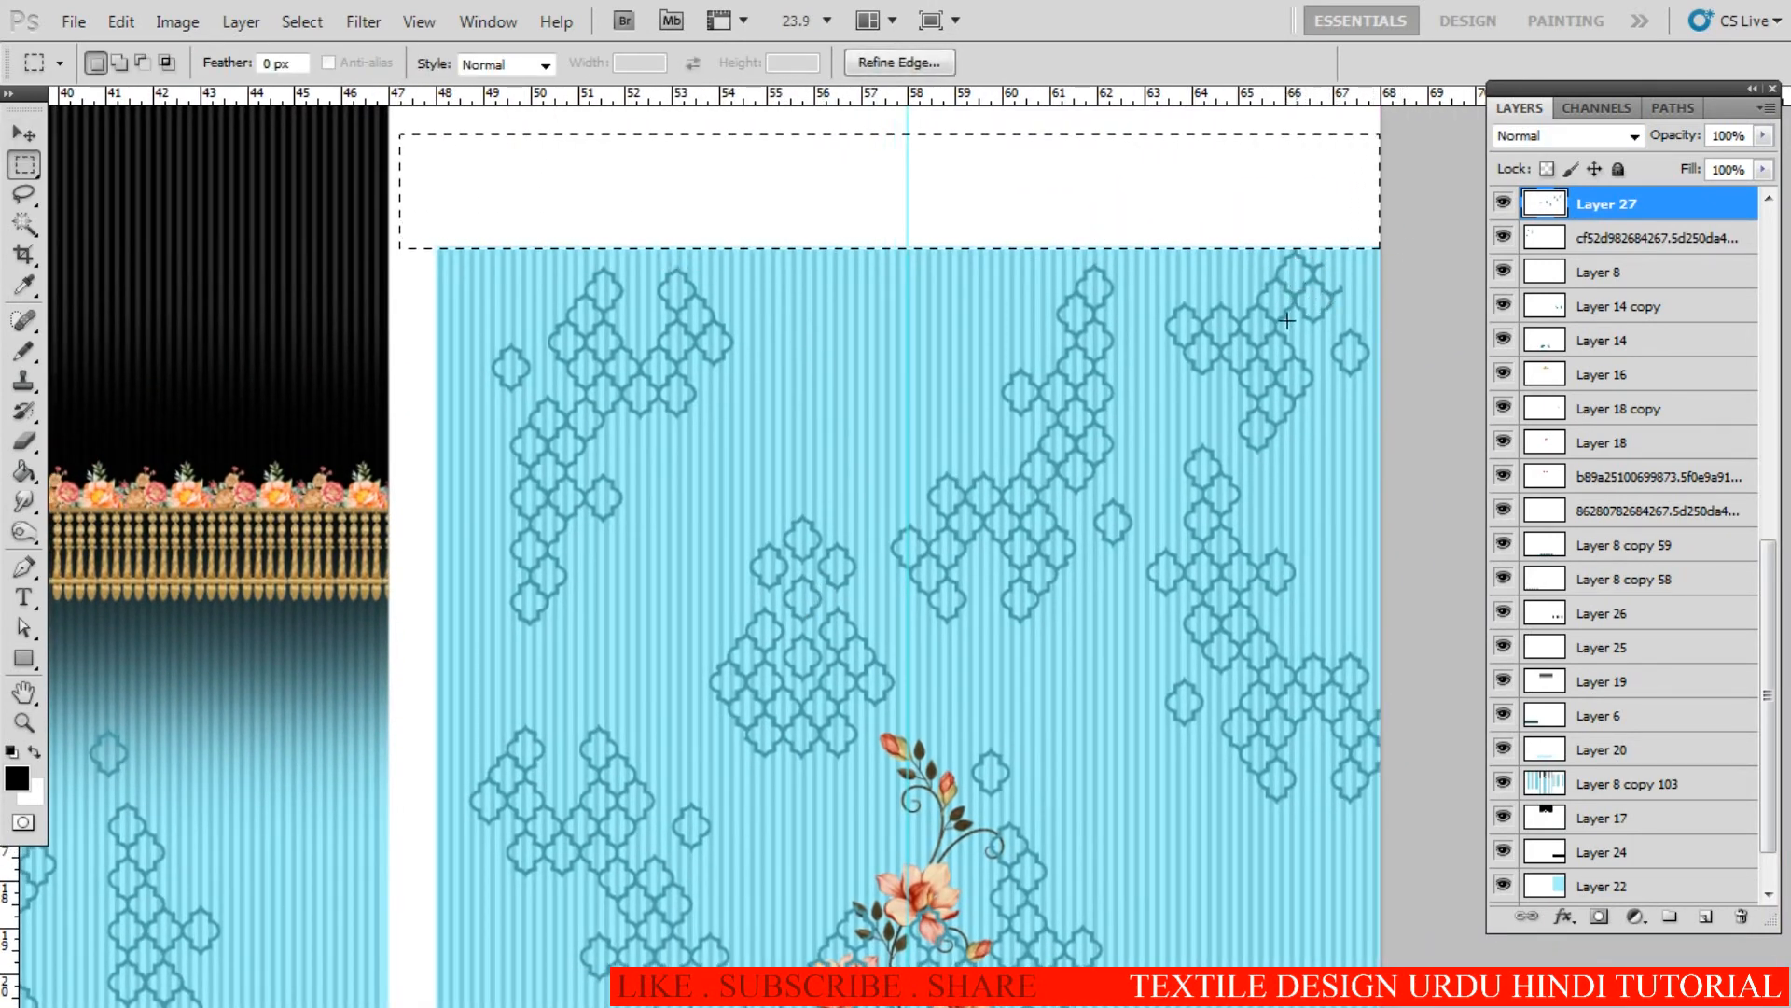
scroll(1039, 619, down, 5)
drag(869, 642, 893, 454)
click(781, 288)
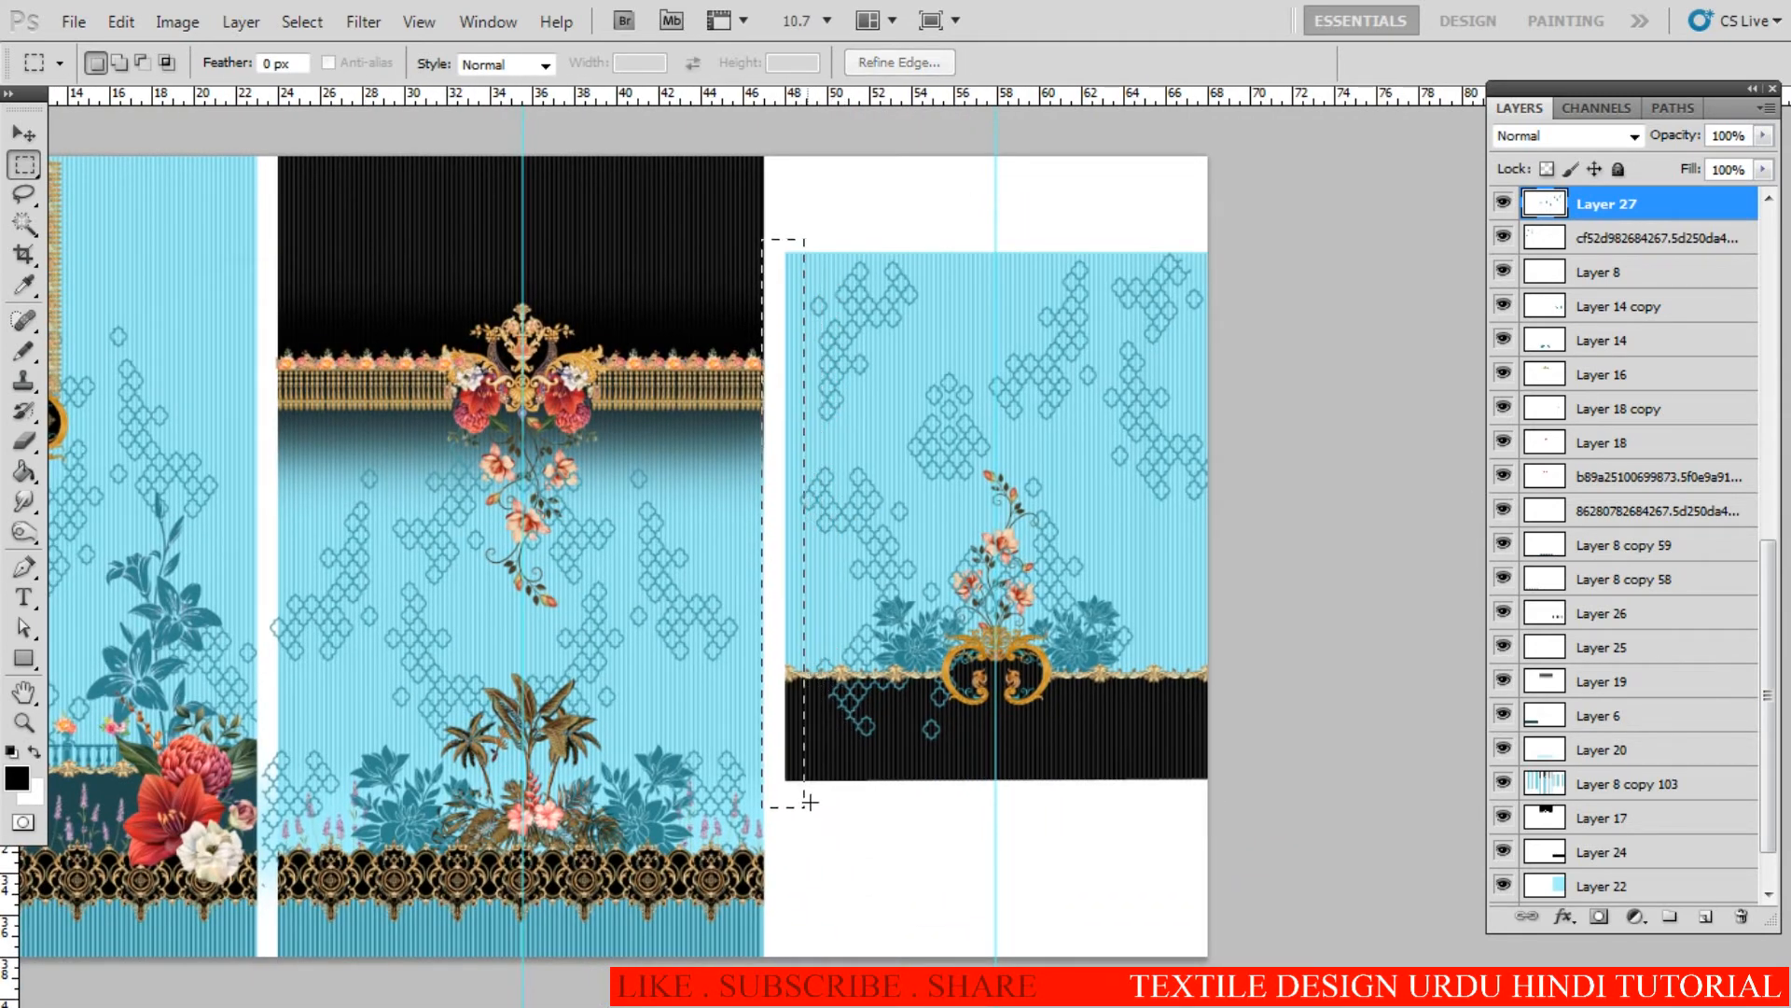
drag(810, 783, 951, 898)
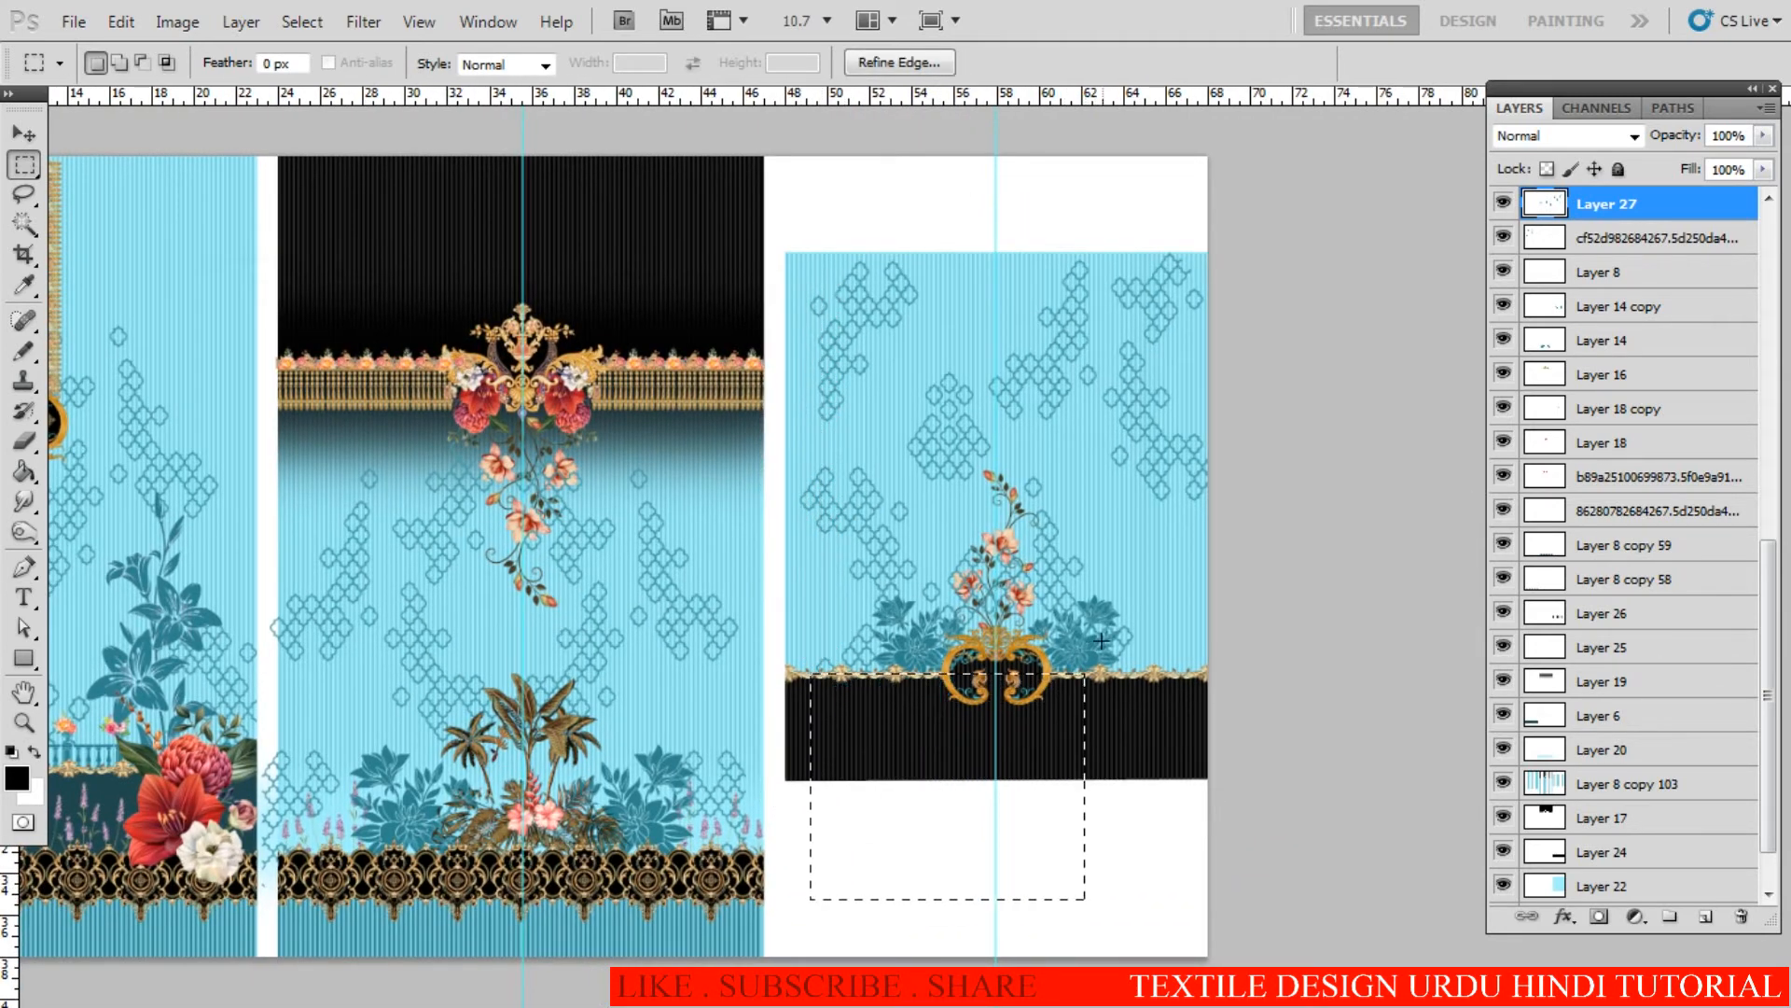
Step: Erase the leftover lattice pieces inside the gold frame with the 175 px Eraser
scroll(999, 676, up, 3)
scroll(1073, 679, up, 5)
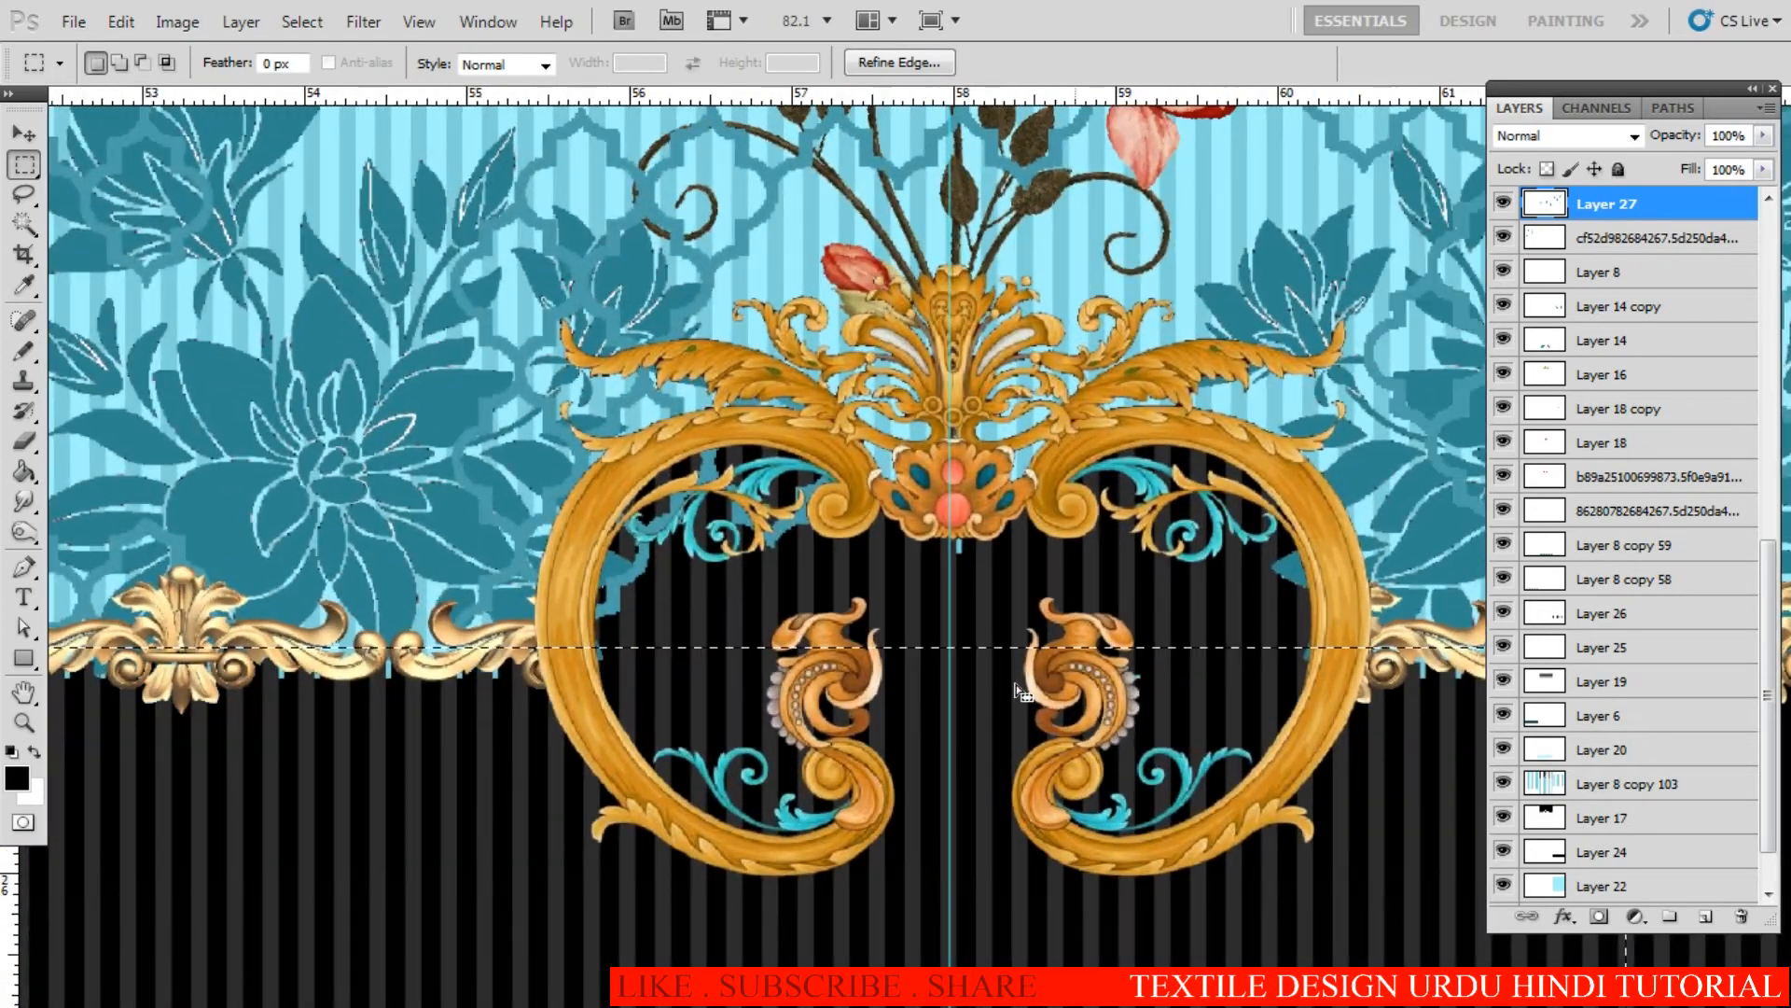
key(e)
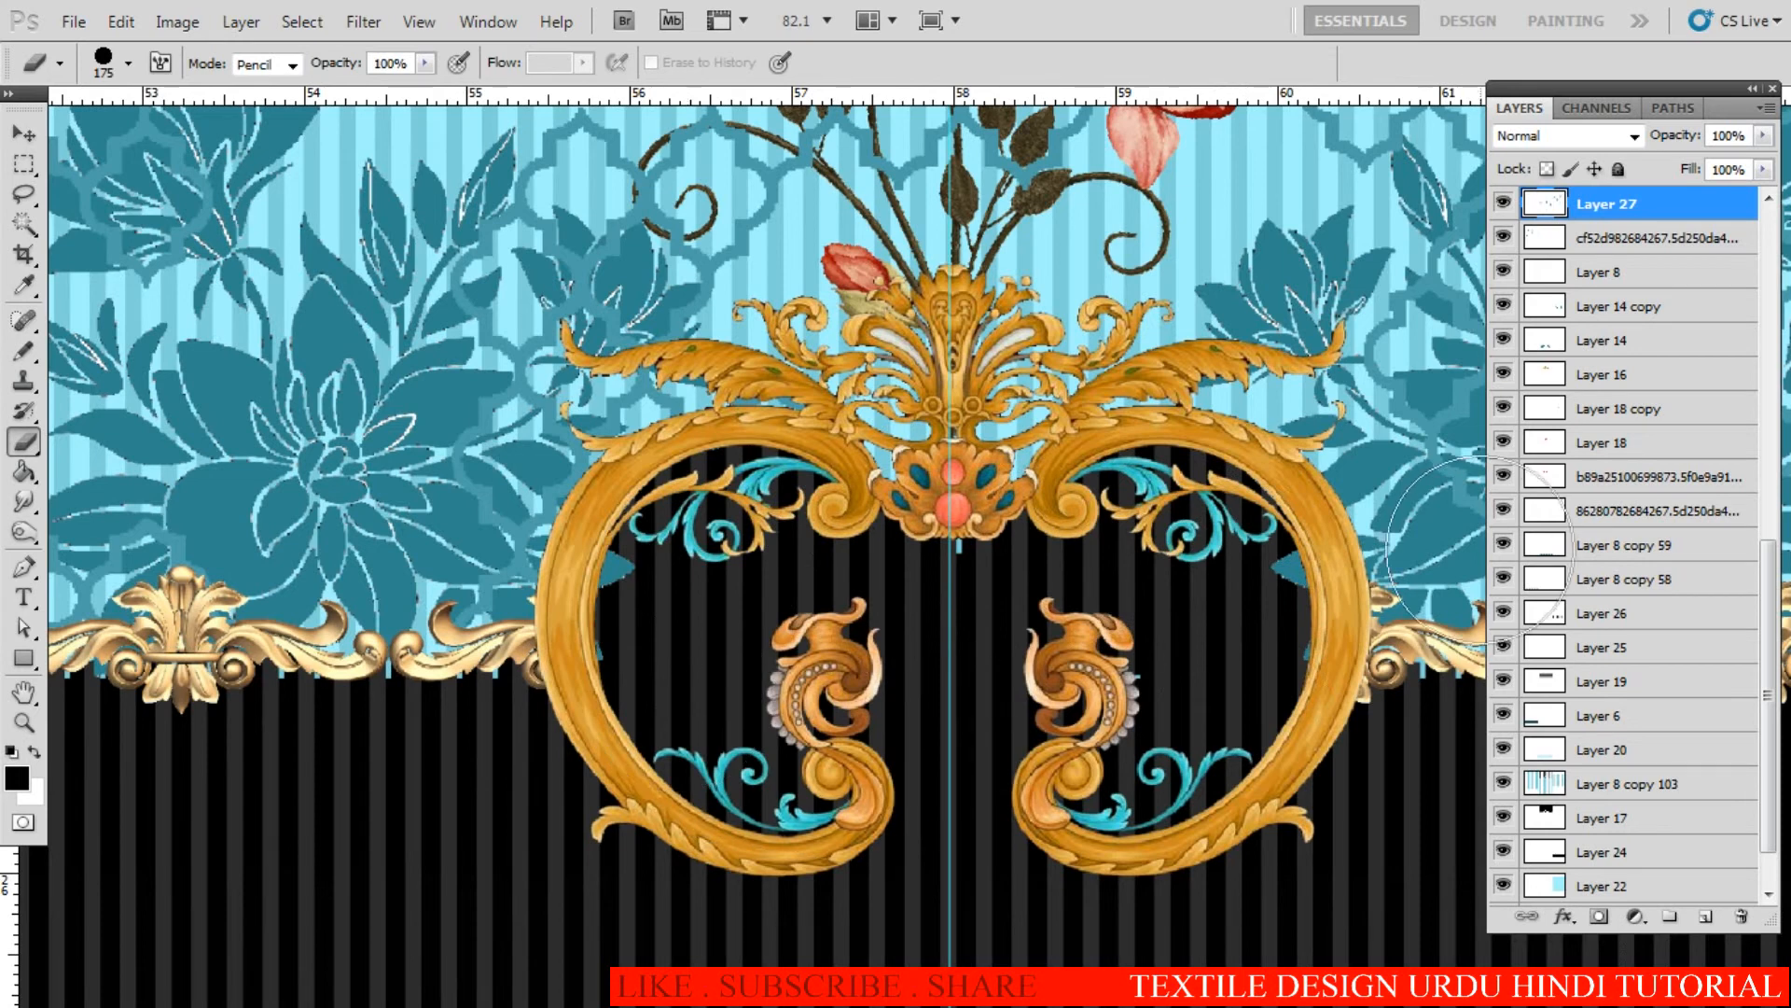
Step: Move Layer 14 copy directly above Layer 8 copy 103 and erase its teal flower tips inside the gold frame
key(v)
mouse_move(1601, 306)
mouse_down()
mouse_move(1474, 549)
mouse_move(1628, 373)
mouse_move(1603, 771)
mouse_move(1635, 752)
mouse_up()
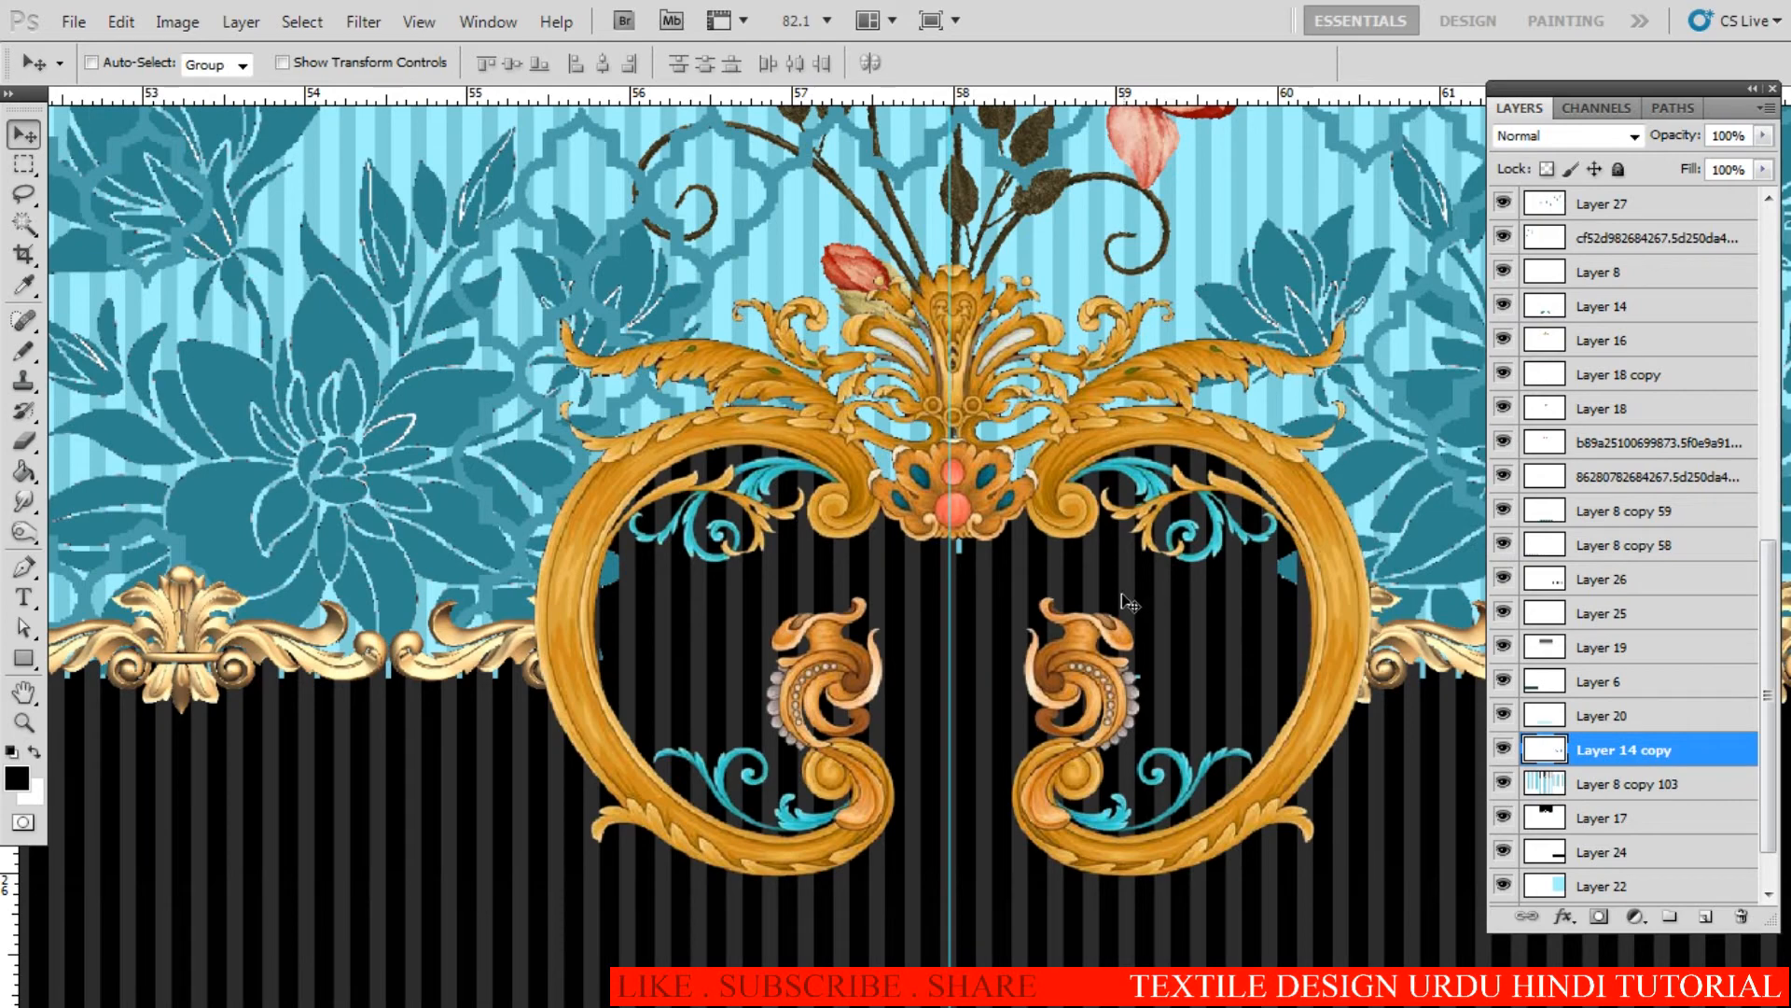
key(e)
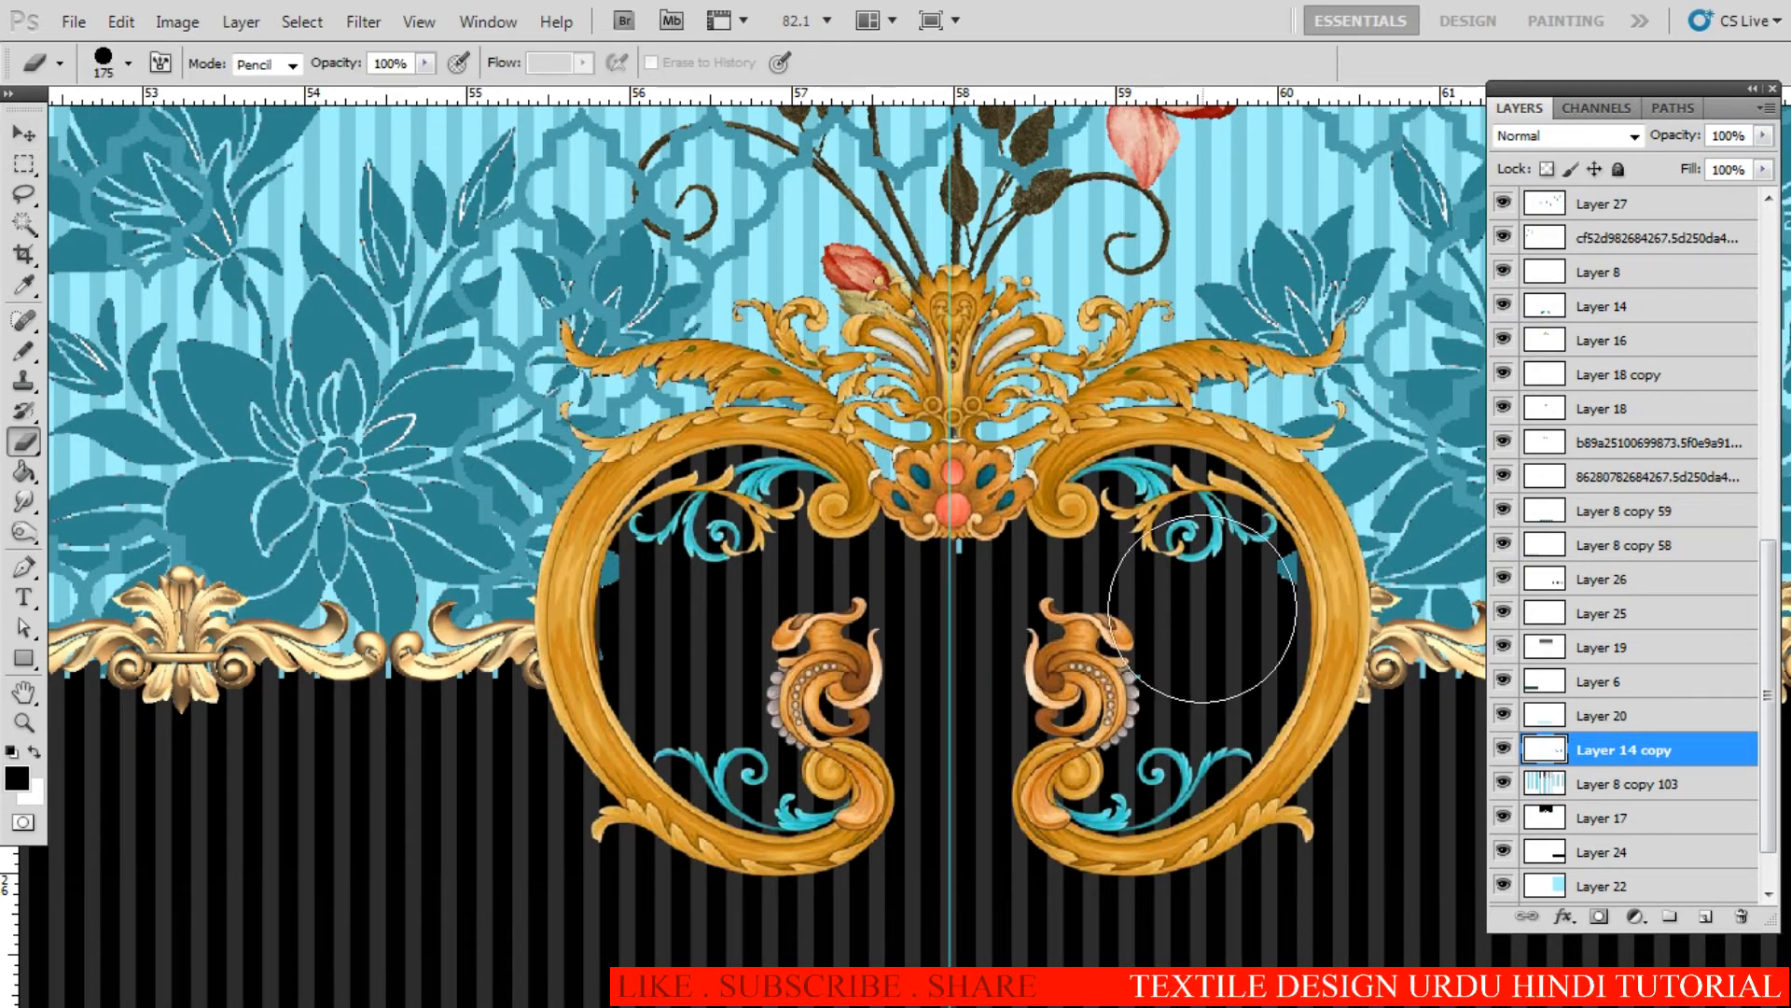
scroll(658, 600, down, 3)
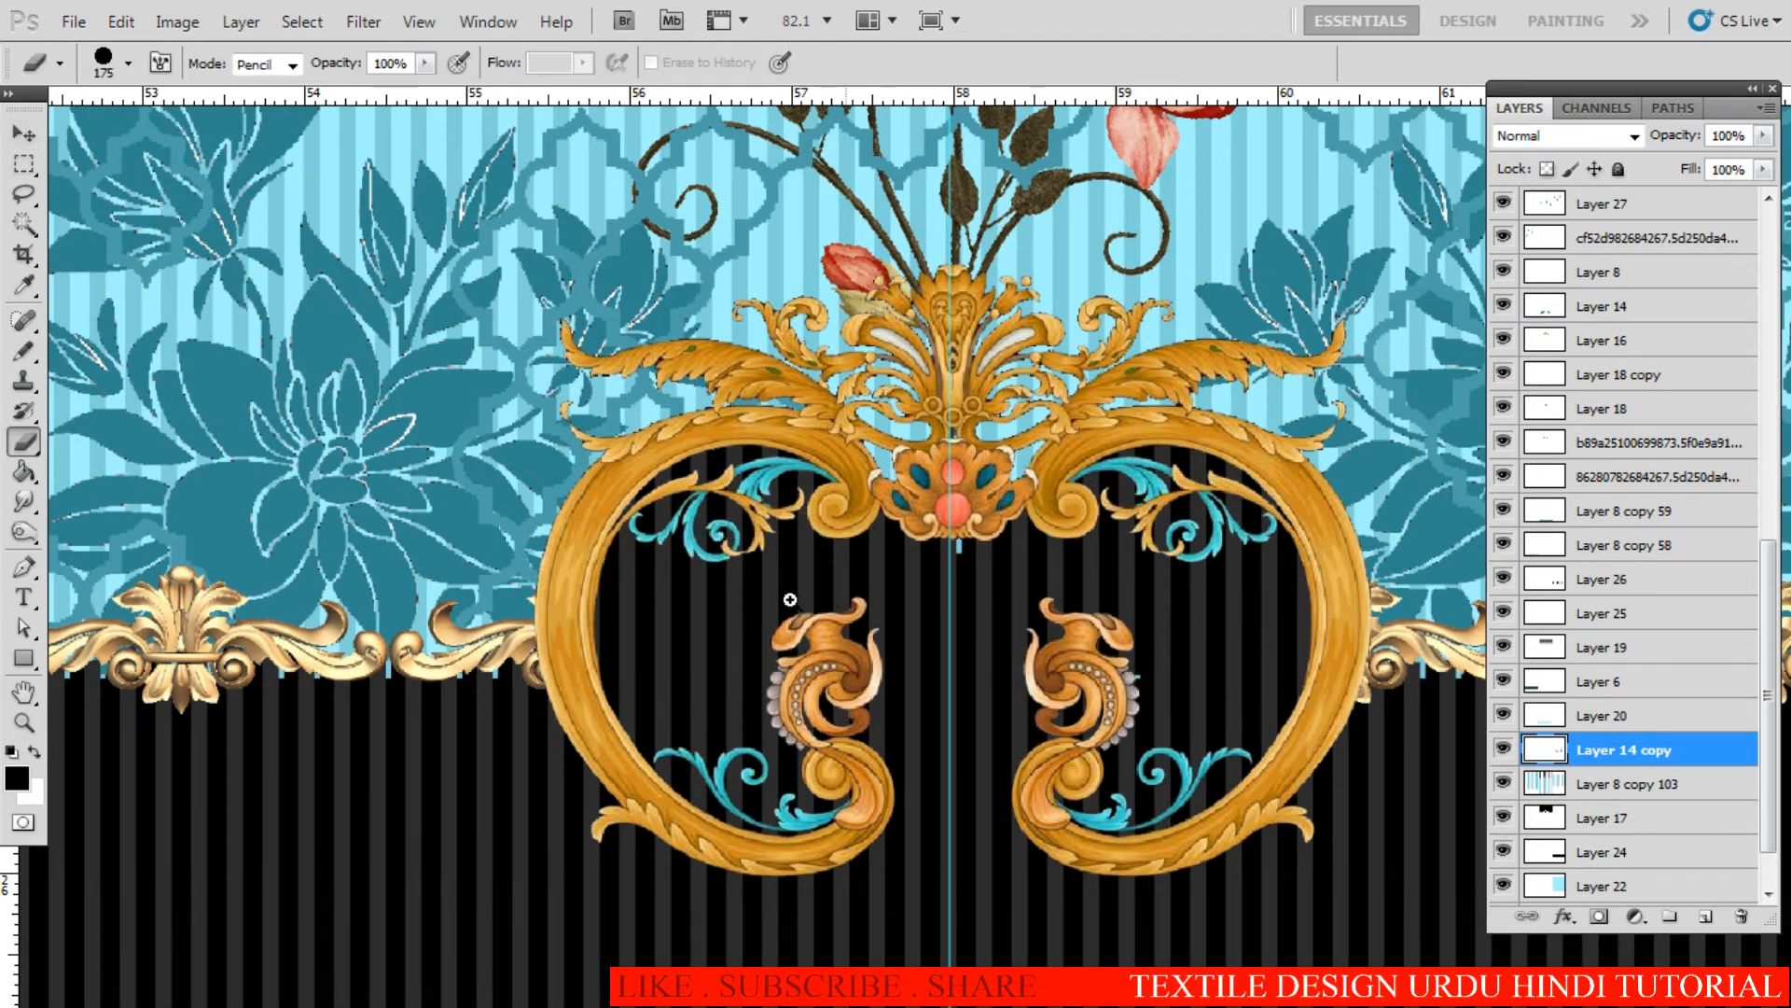
Step: Bring Layer 14 copy above Layer 27 so the teal flowers cover the lattice
scroll(887, 653, up, 2)
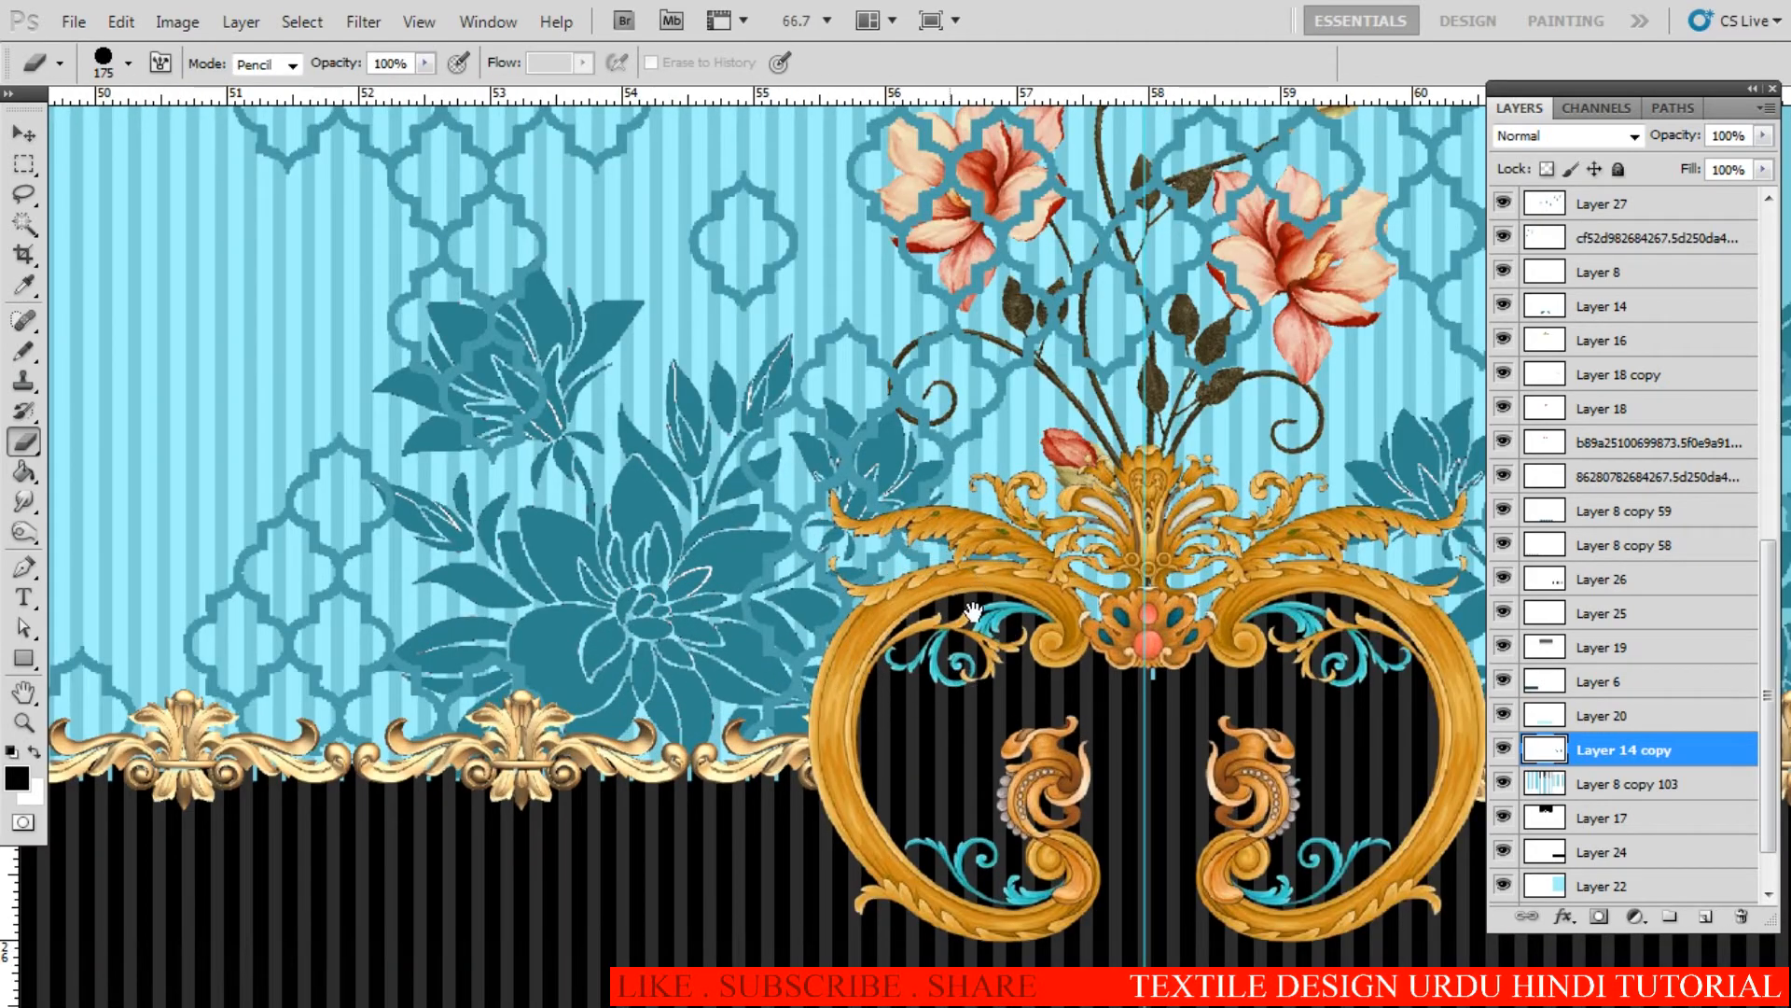
drag(974, 613, 815, 680)
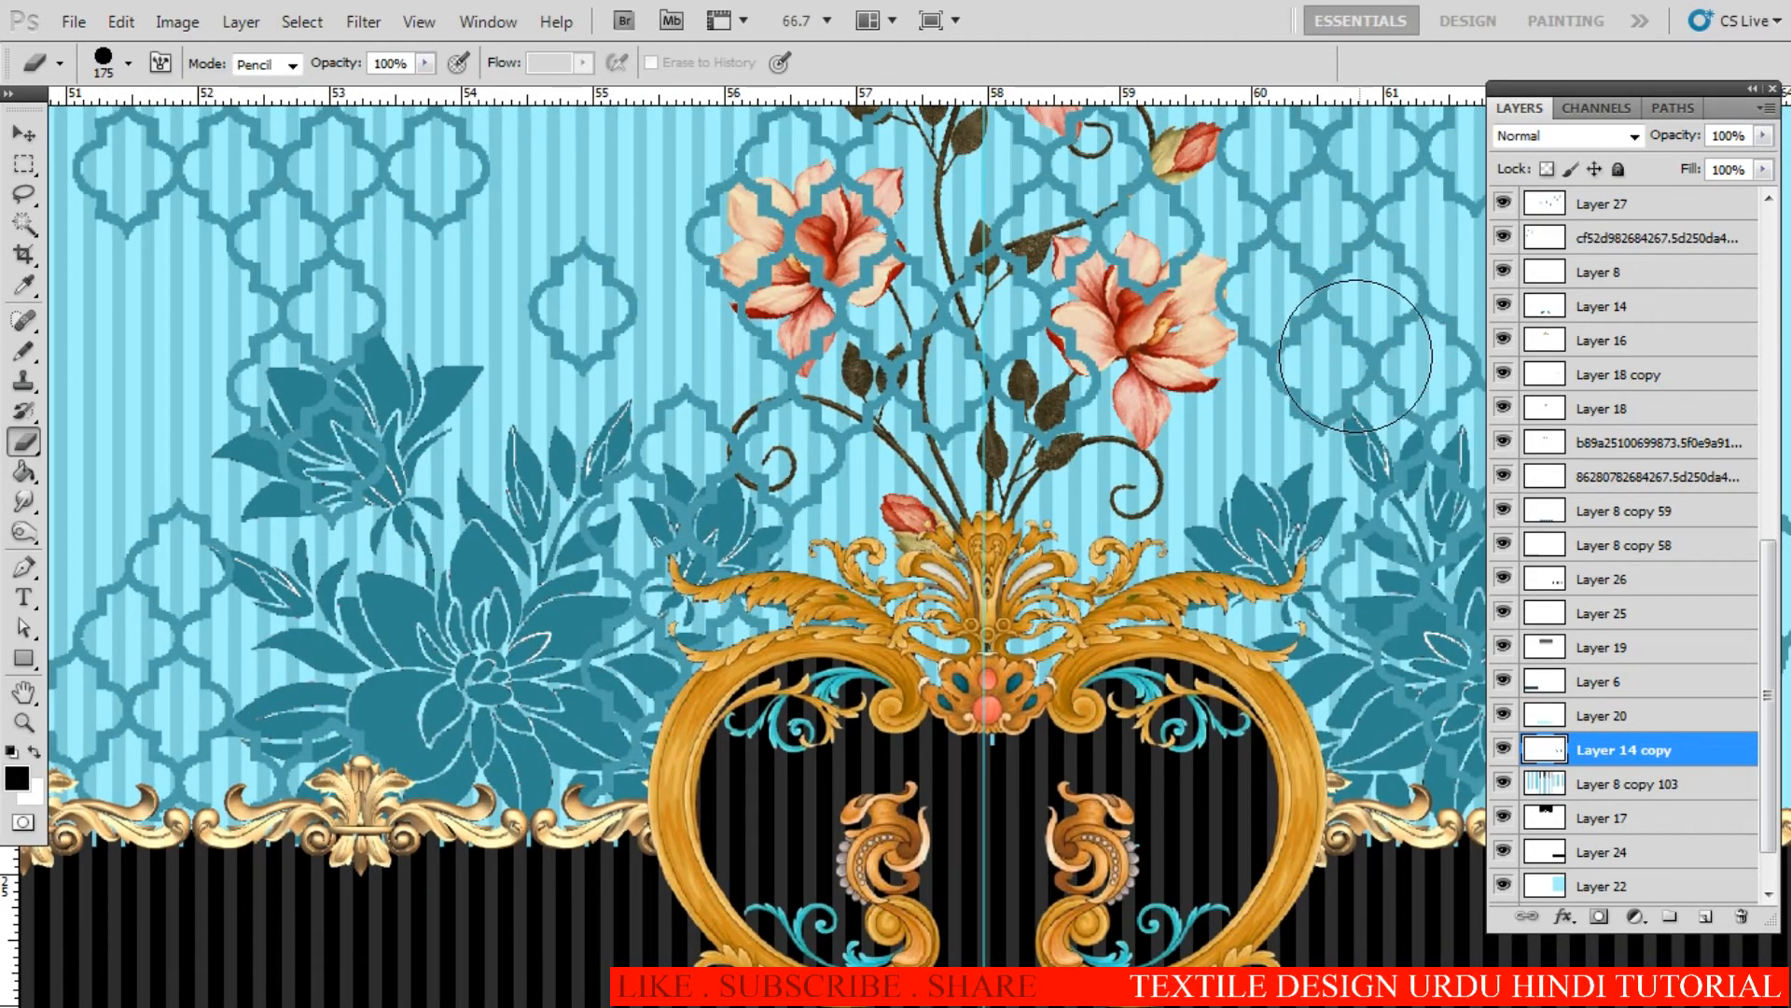
key(v)
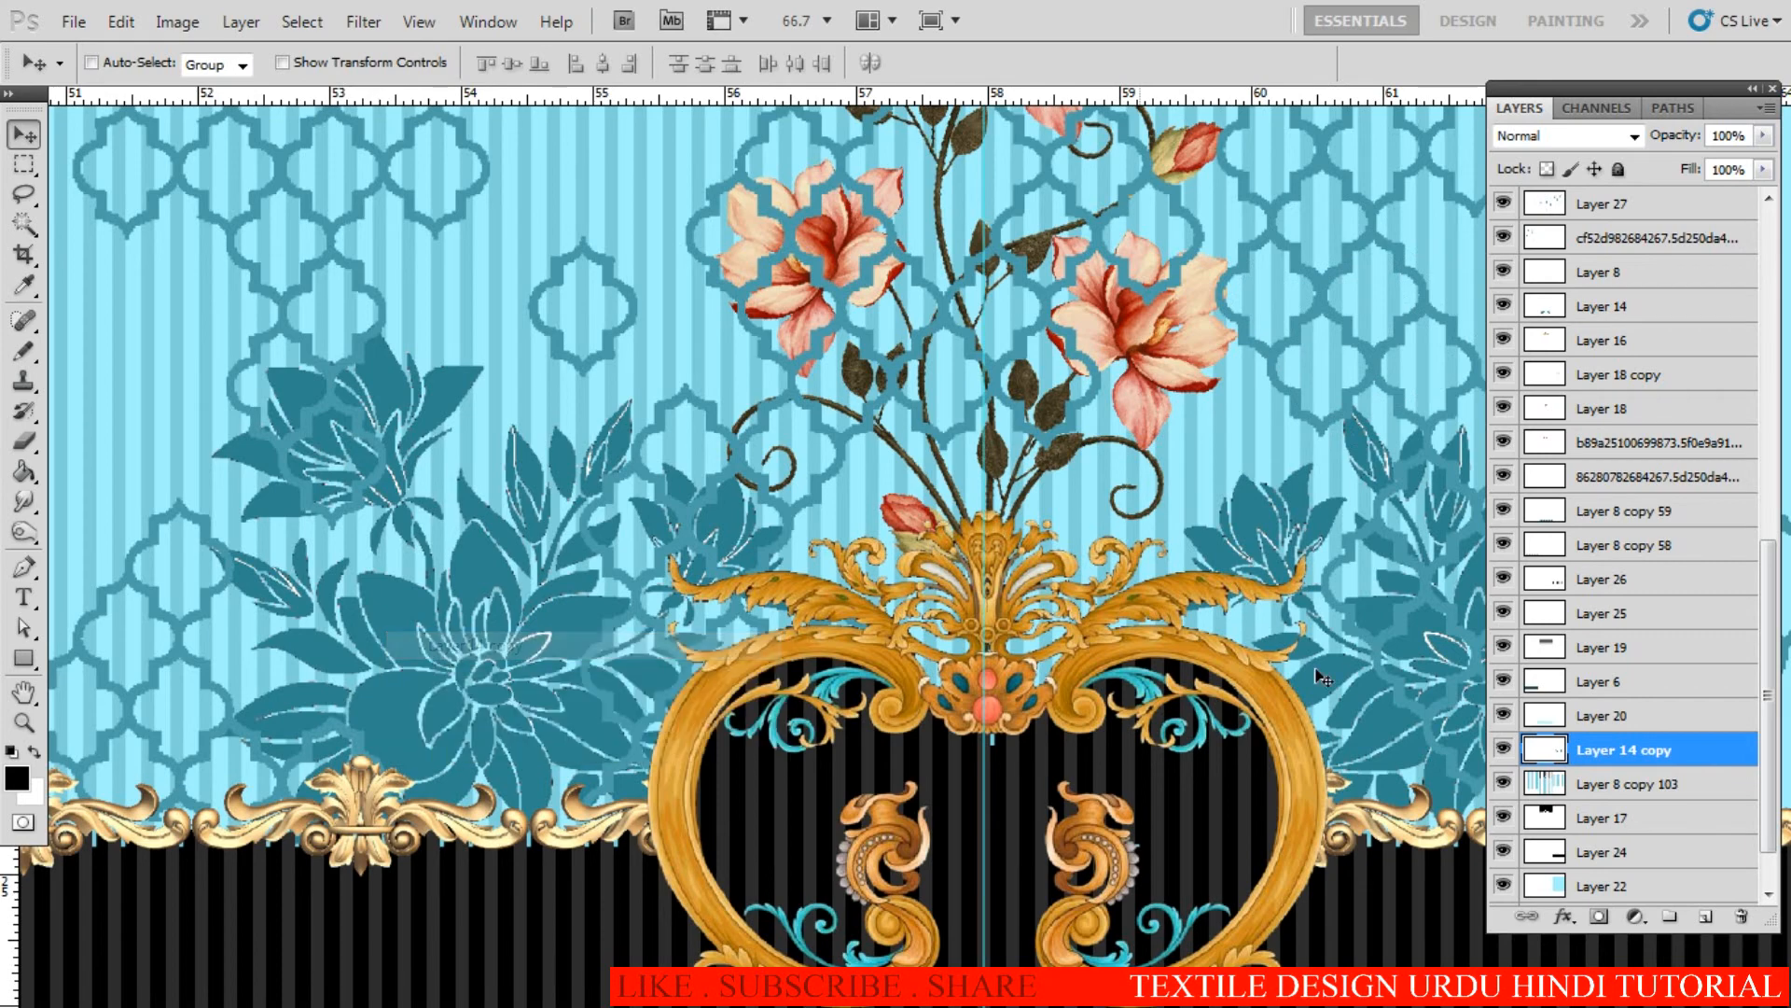
drag(1621, 751, 1644, 196)
click(1502, 580)
click(1503, 581)
click(1502, 203)
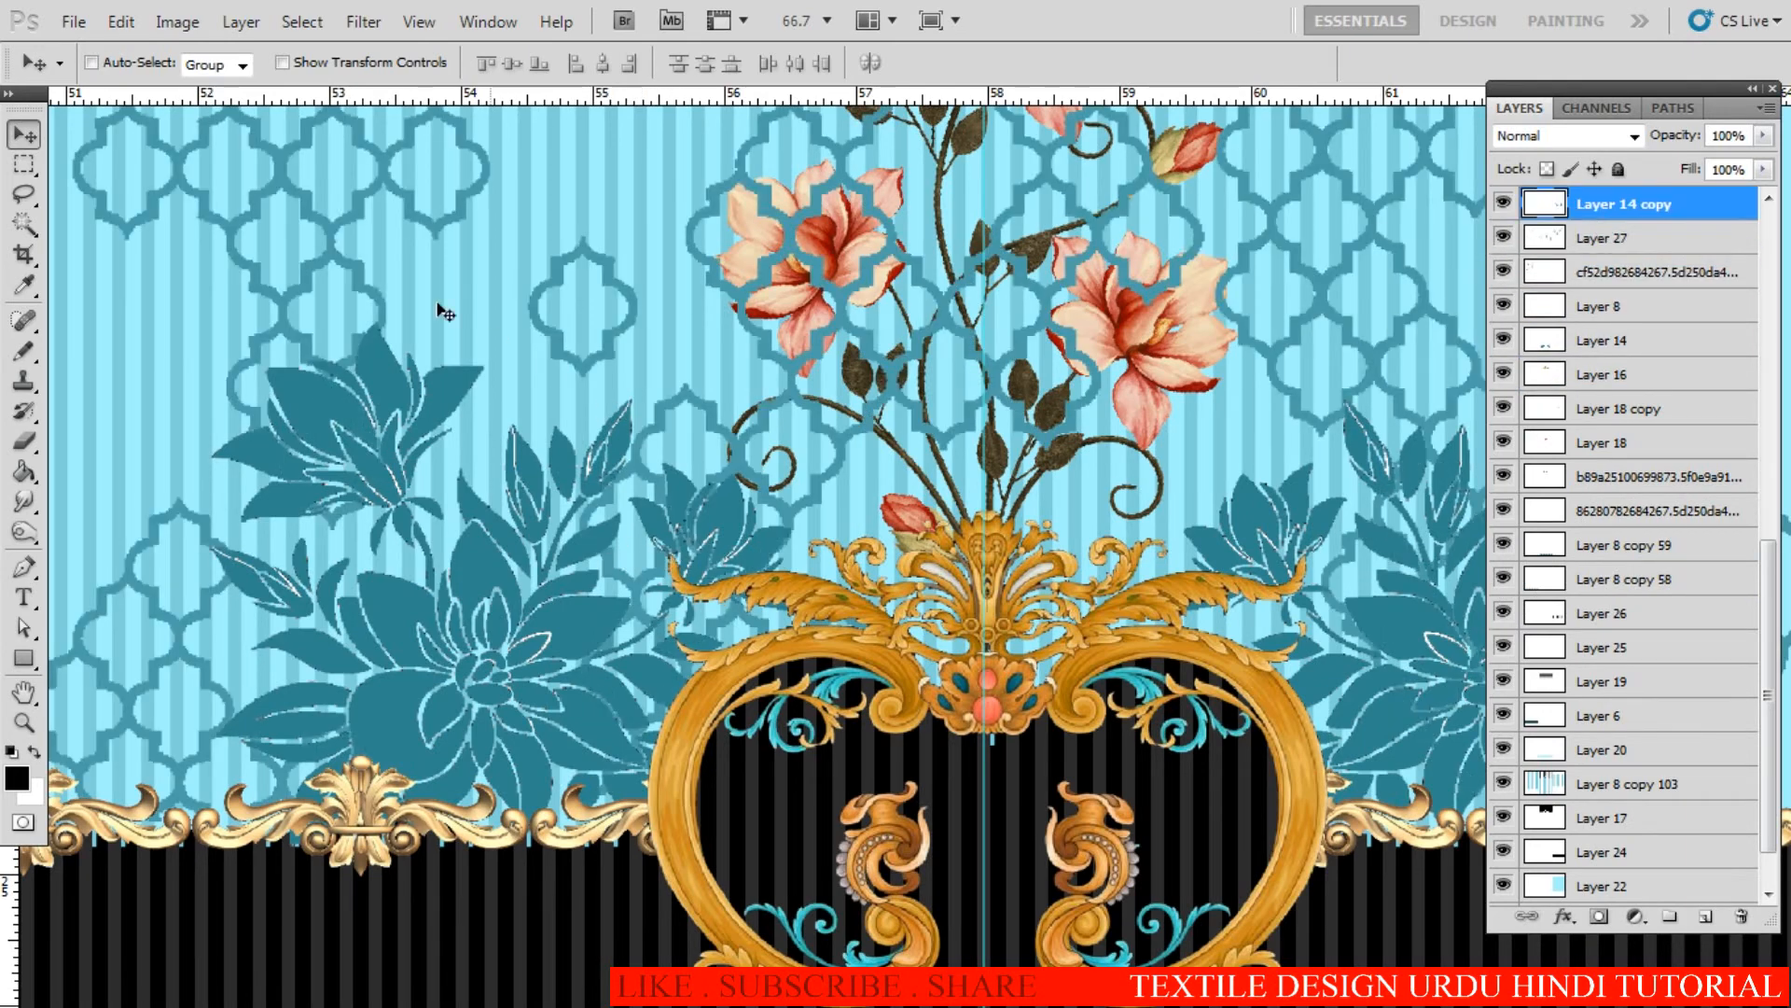
Step: Make Layer 27 active and lasso the lattice cluster above the flower spray, trimming the selection to its outlines
drag(748, 547, 653, 552)
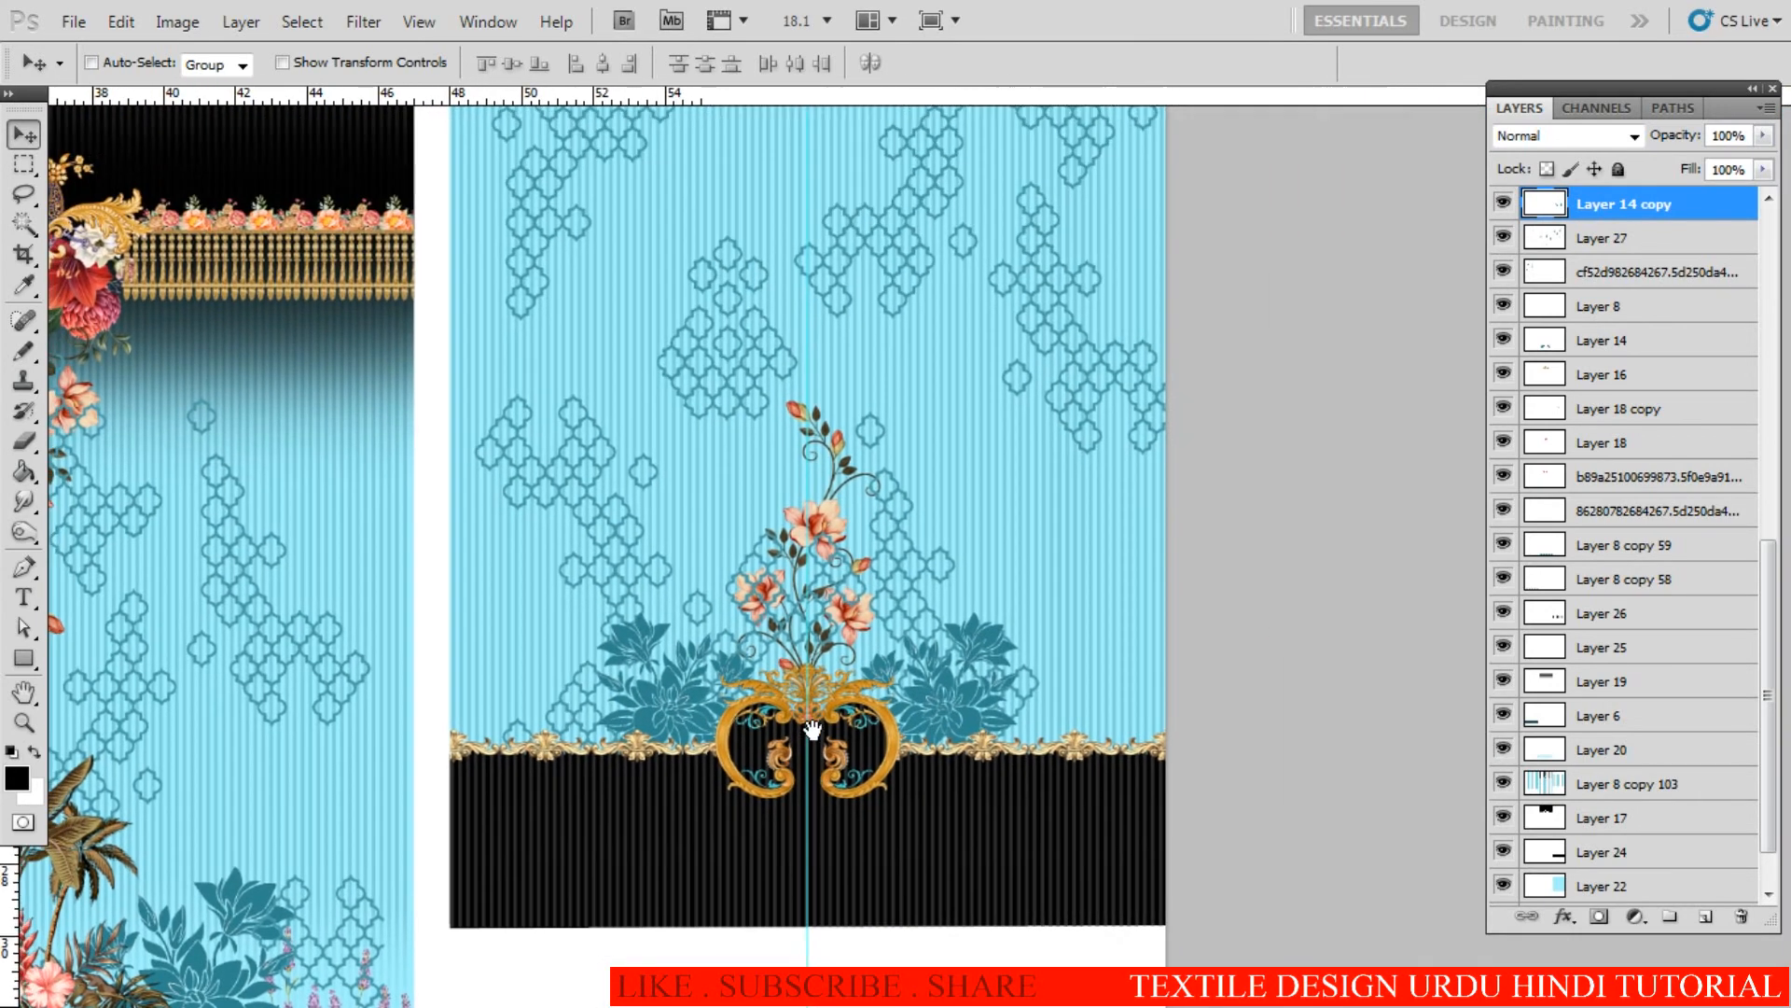
drag(796, 604, 847, 721)
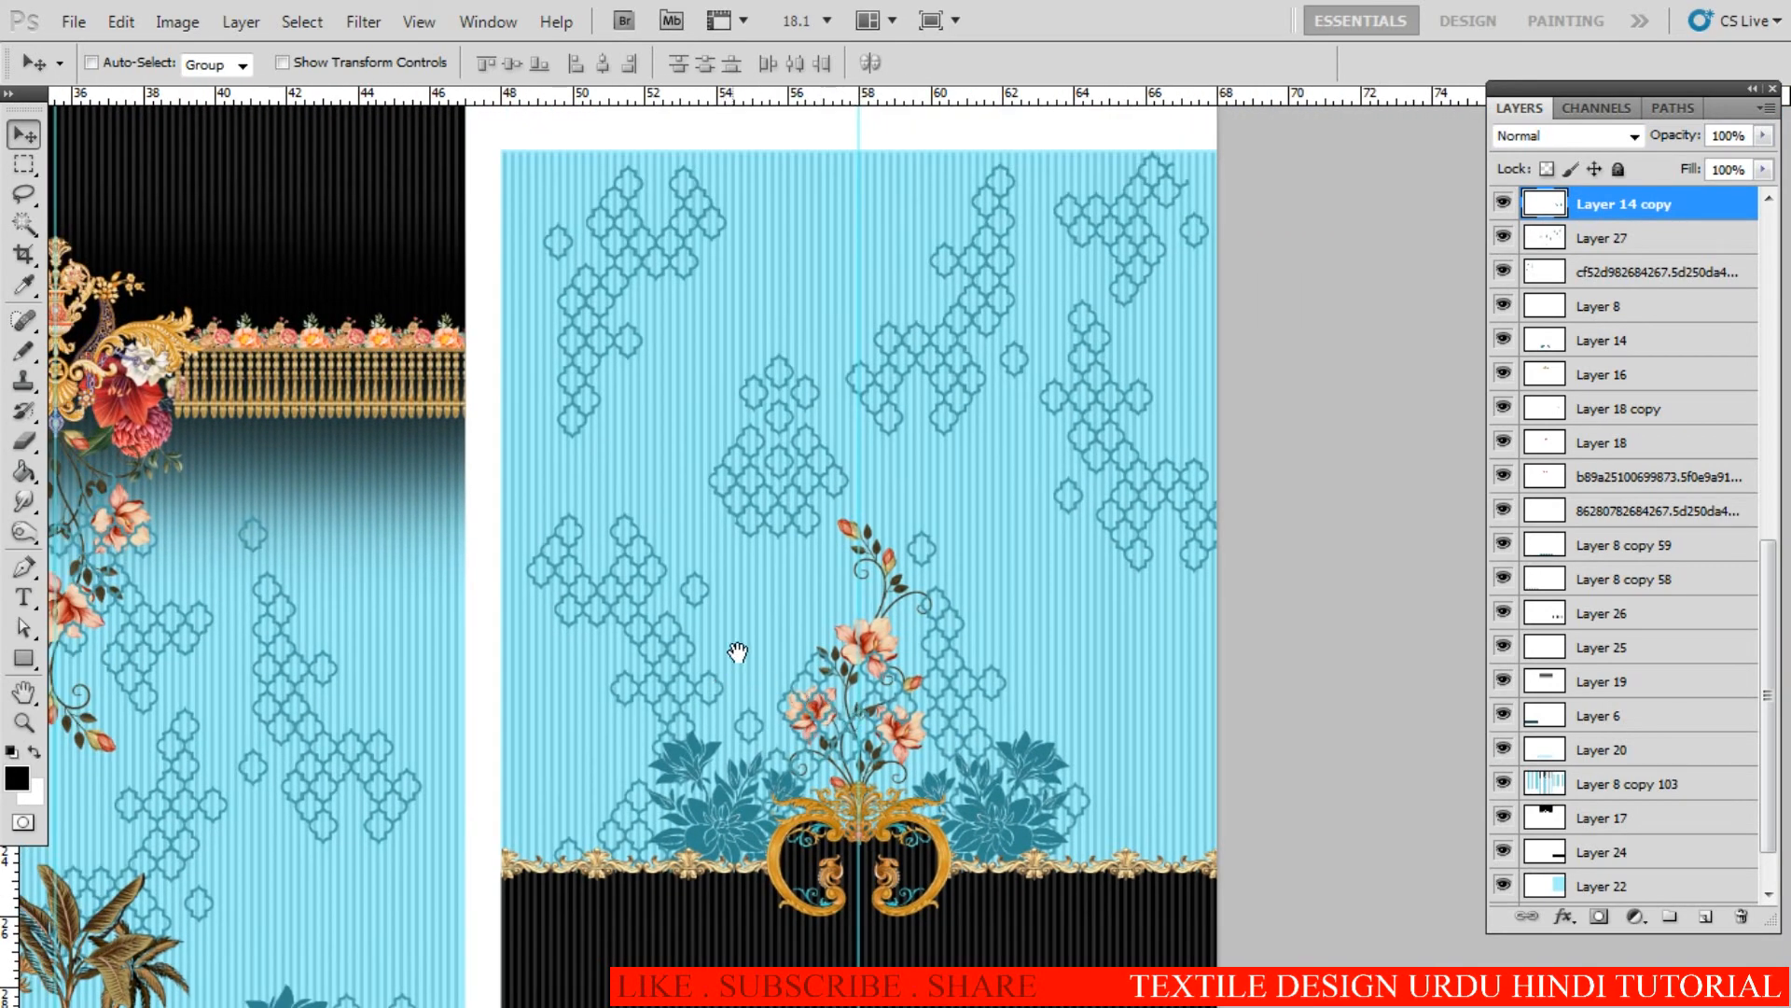
click(794, 618)
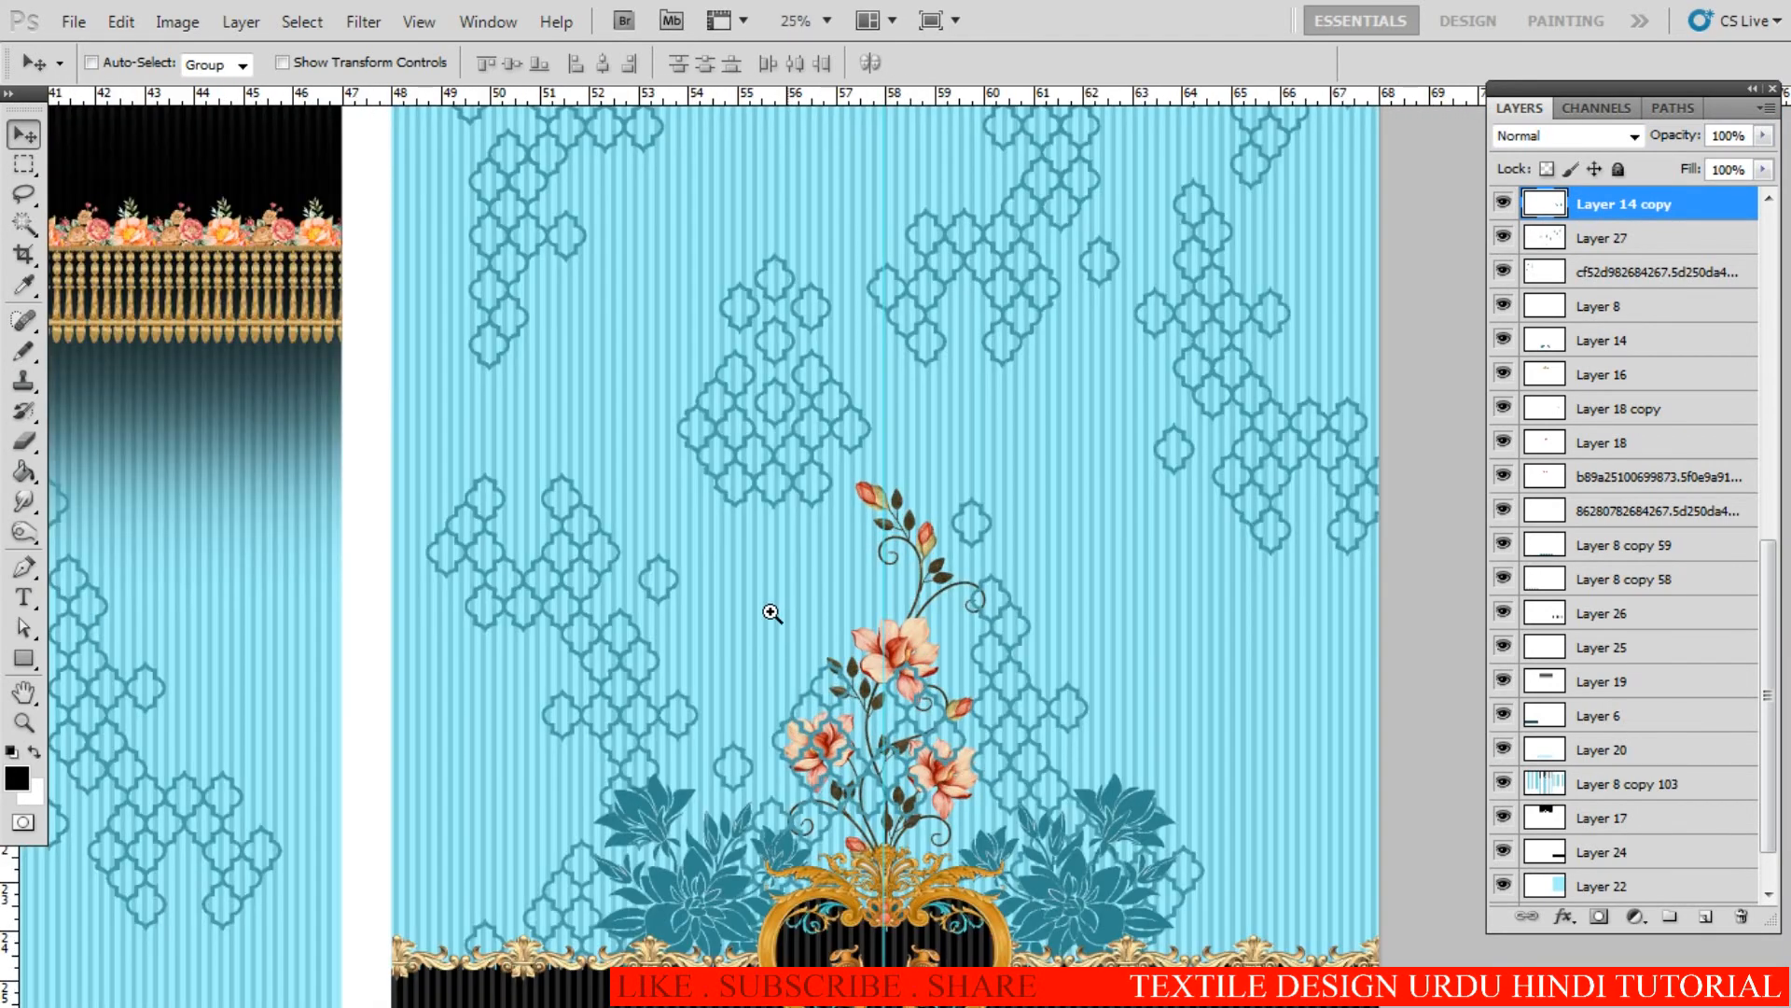
click(770, 425)
right_click(751, 467)
click(800, 479)
scroll(799, 458, down, 2)
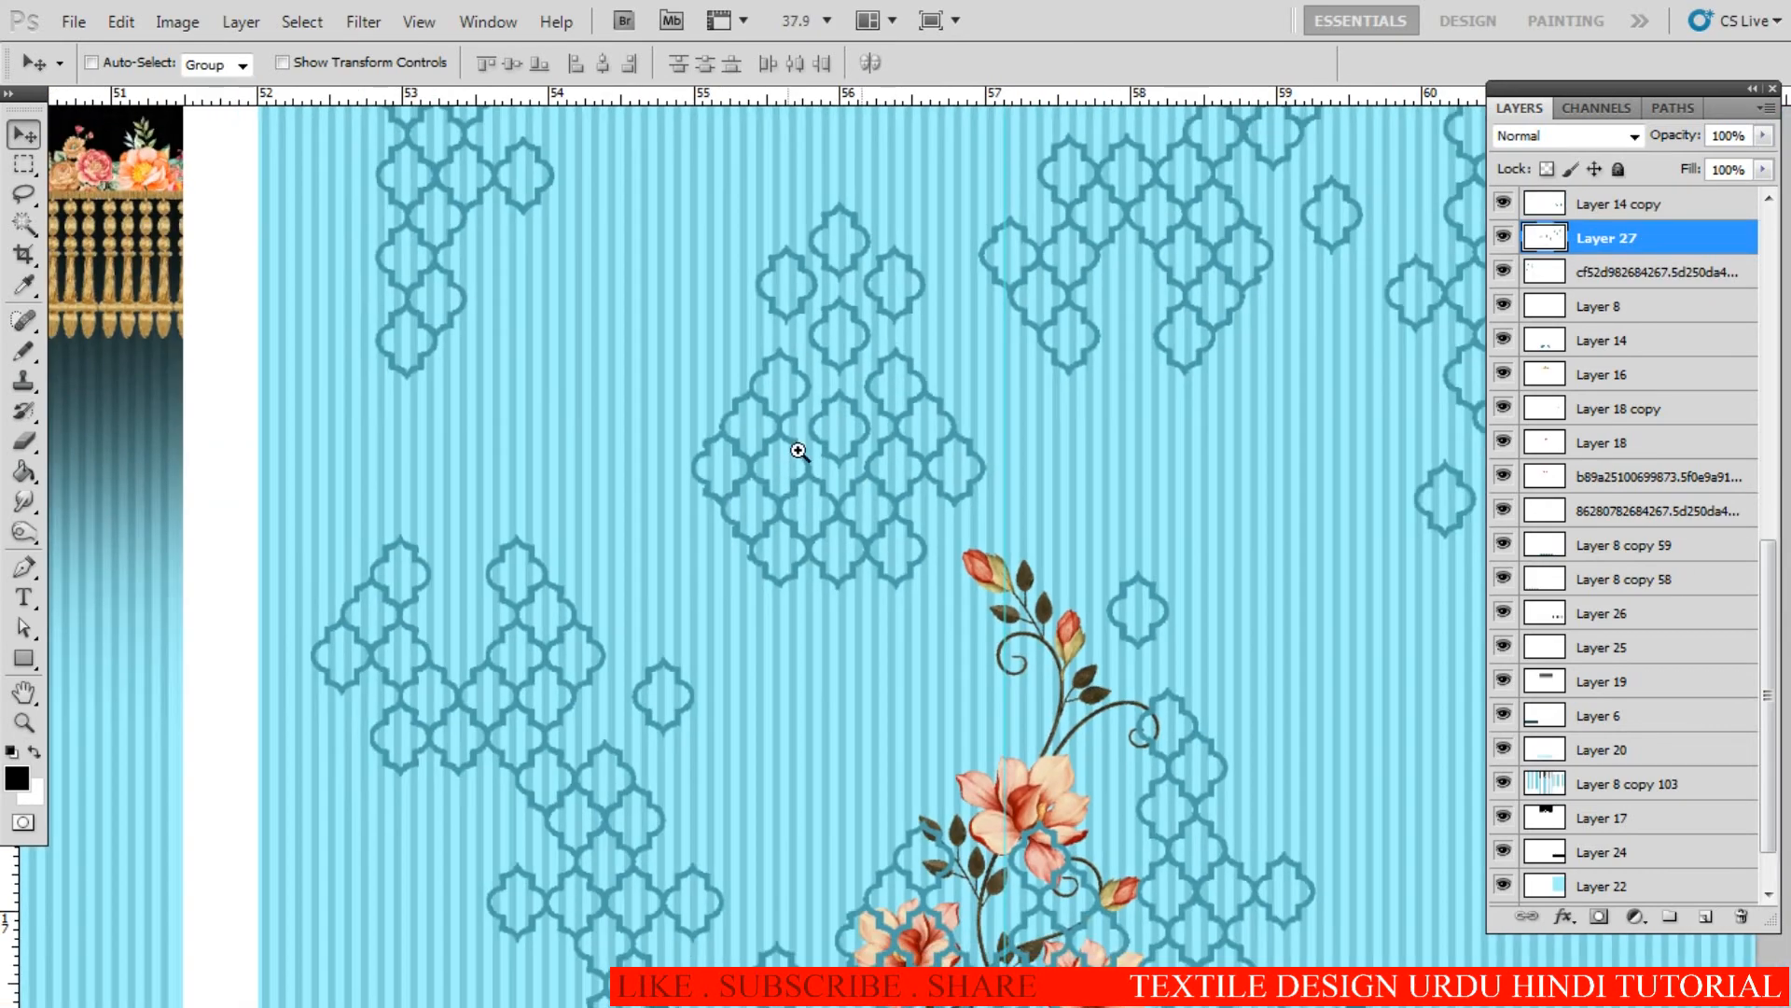
key(l)
mouse_move(742, 194)
mouse_down()
mouse_move(644, 409)
mouse_move(732, 607)
mouse_up()
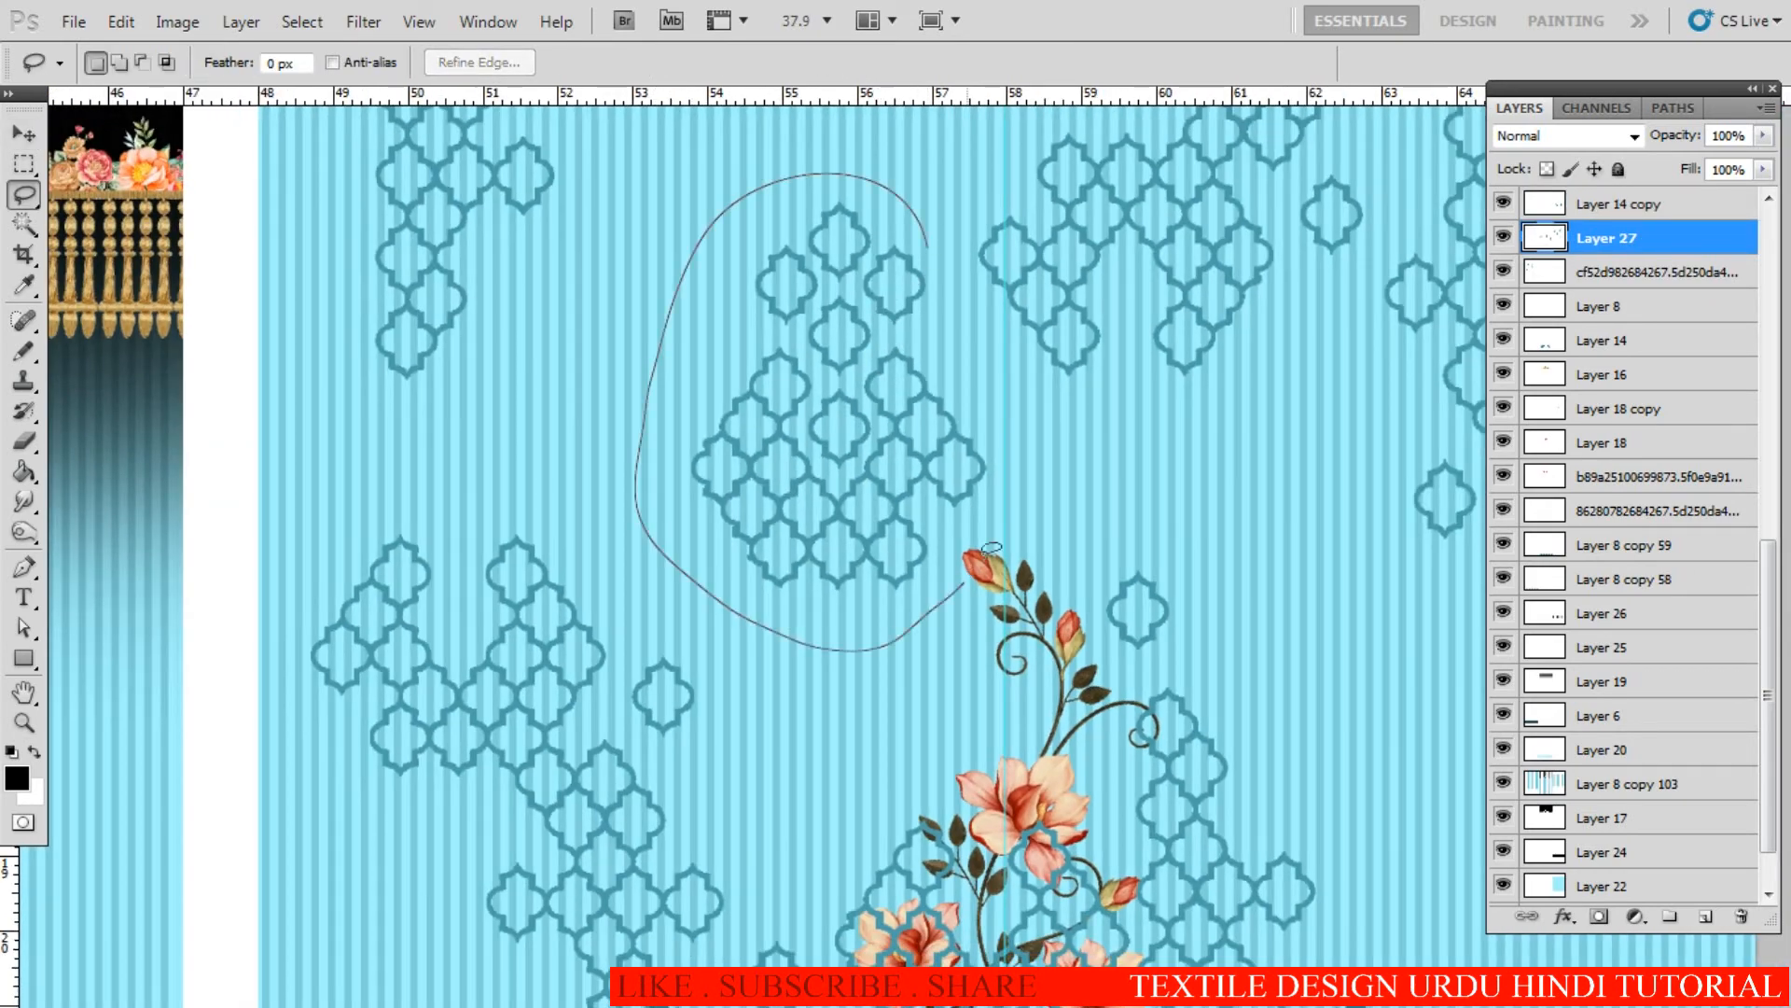
drag(942, 297, 944, 300)
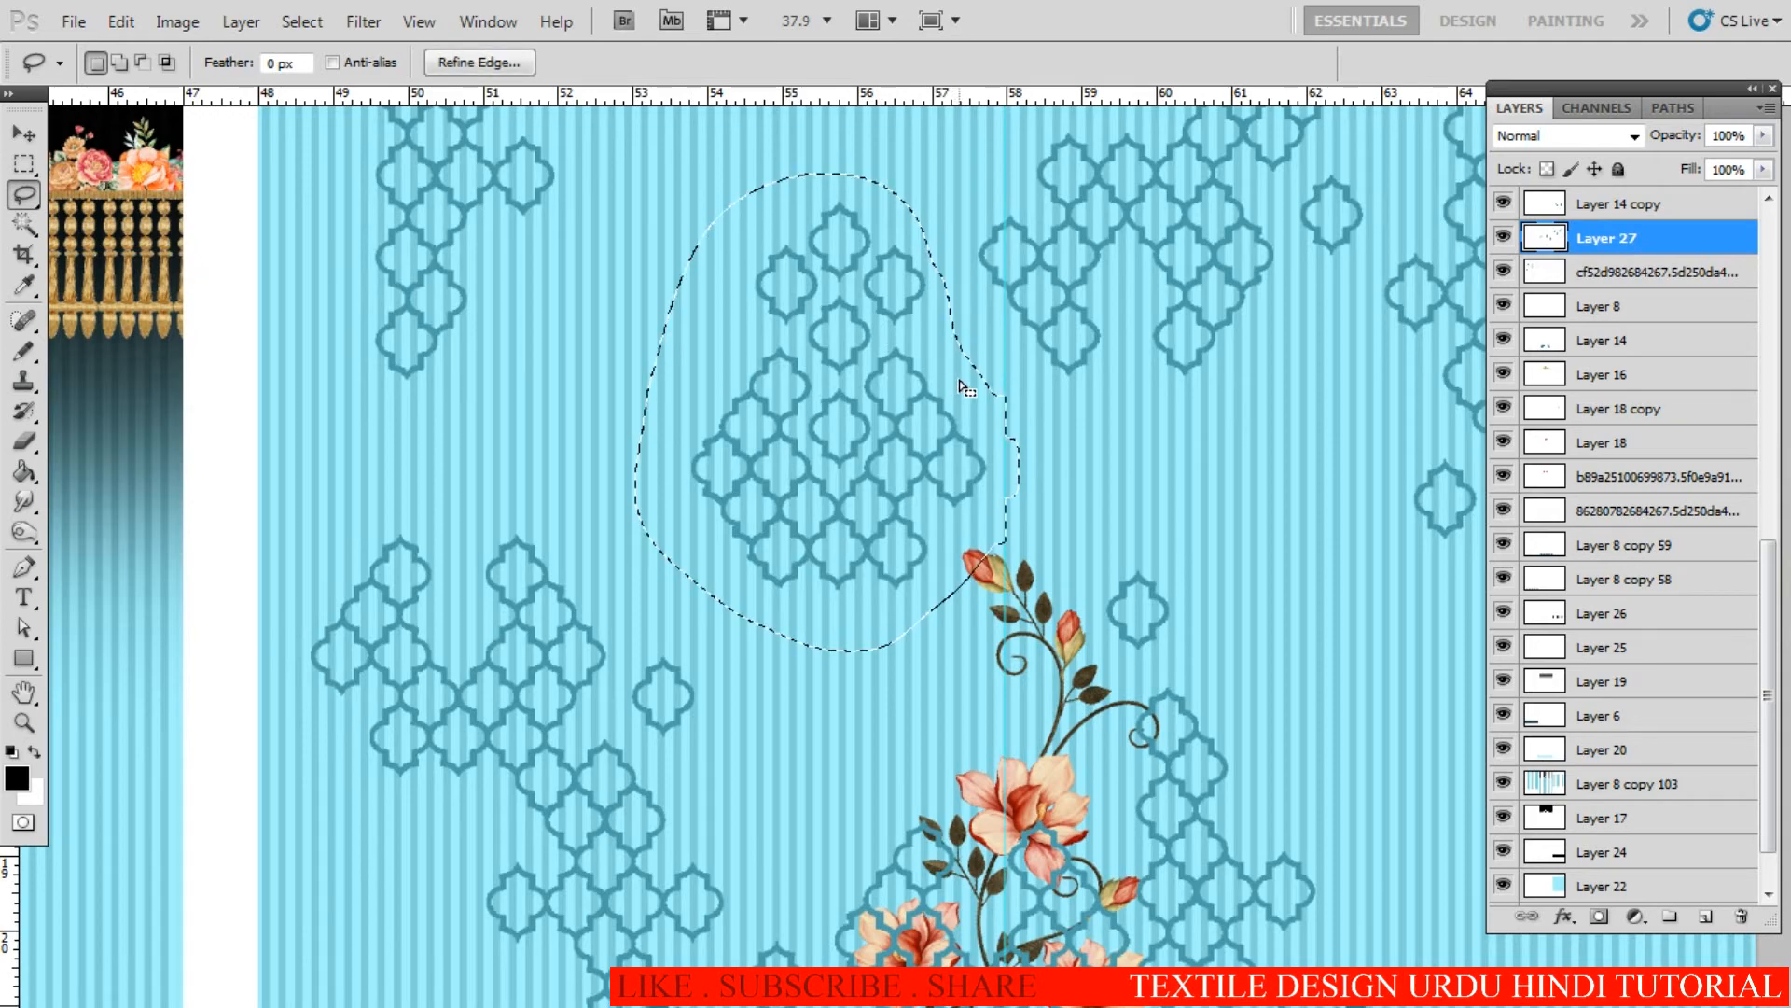
key(w)
alt+click(975, 443)
Step: Duplicate the selected lattice cluster and place the copy in the panel's lower right corner, reaching down to the gold border, then deselect
key(v)
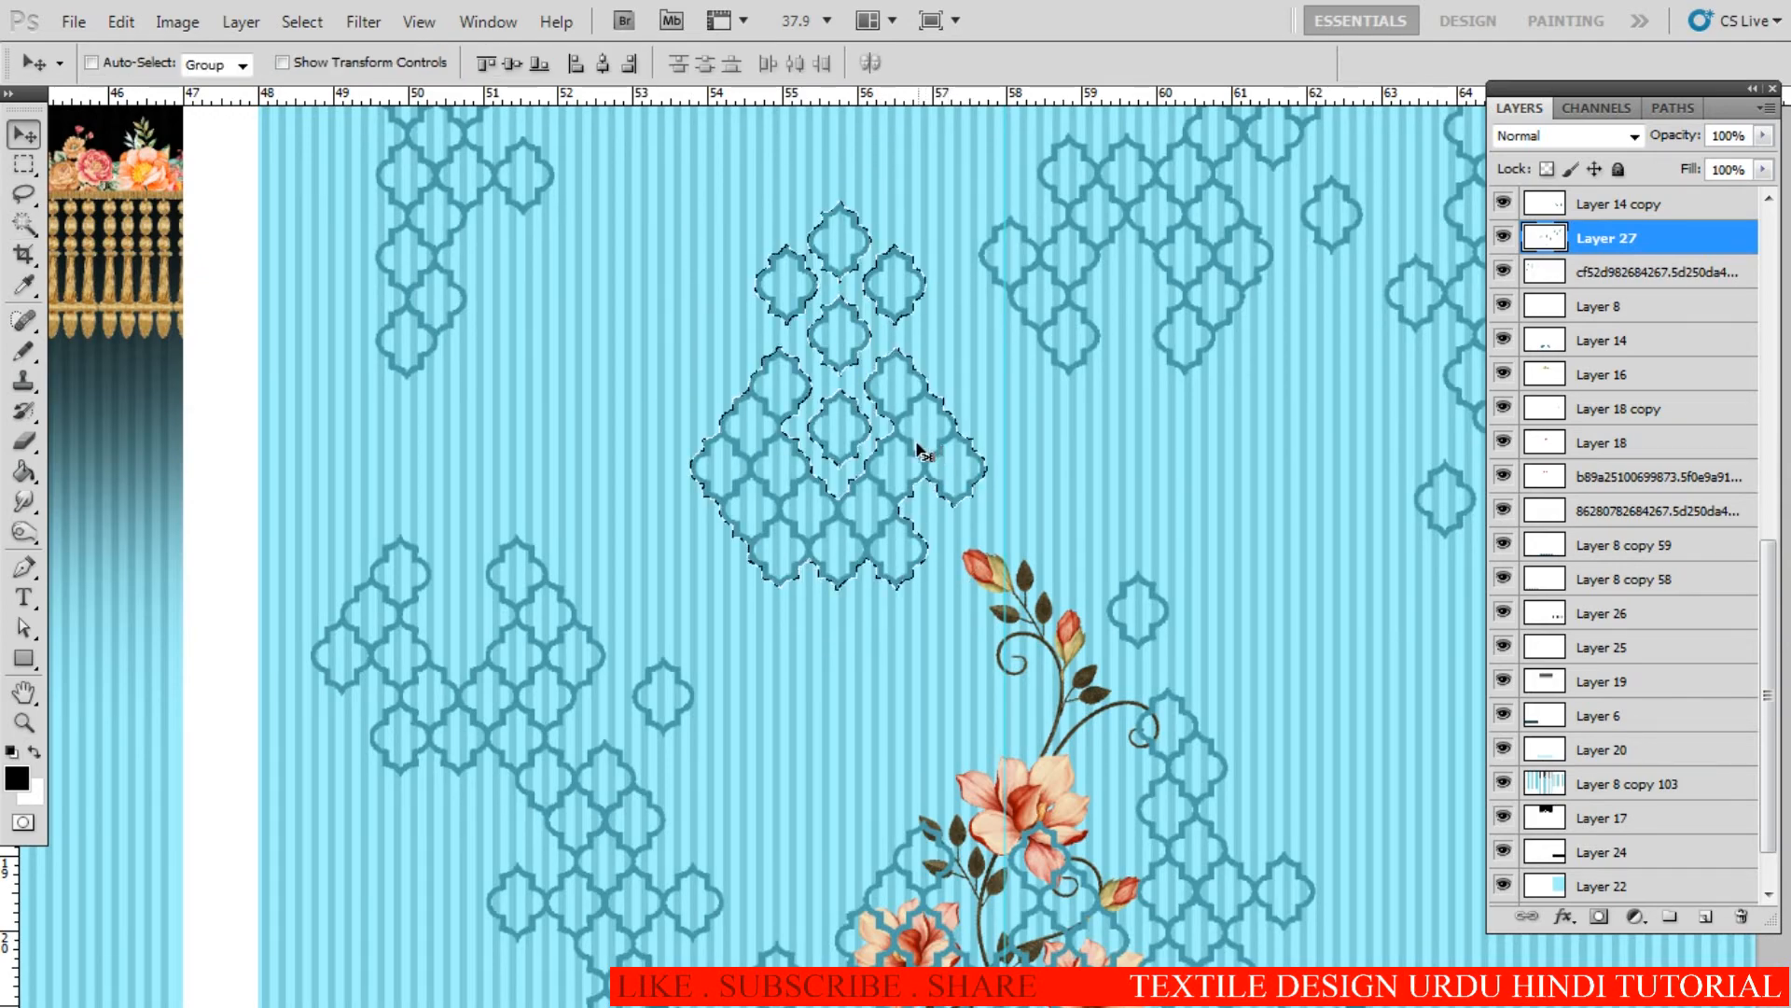
drag(791, 459, 1056, 556)
key(ctrl+t)
right_click(1055, 556)
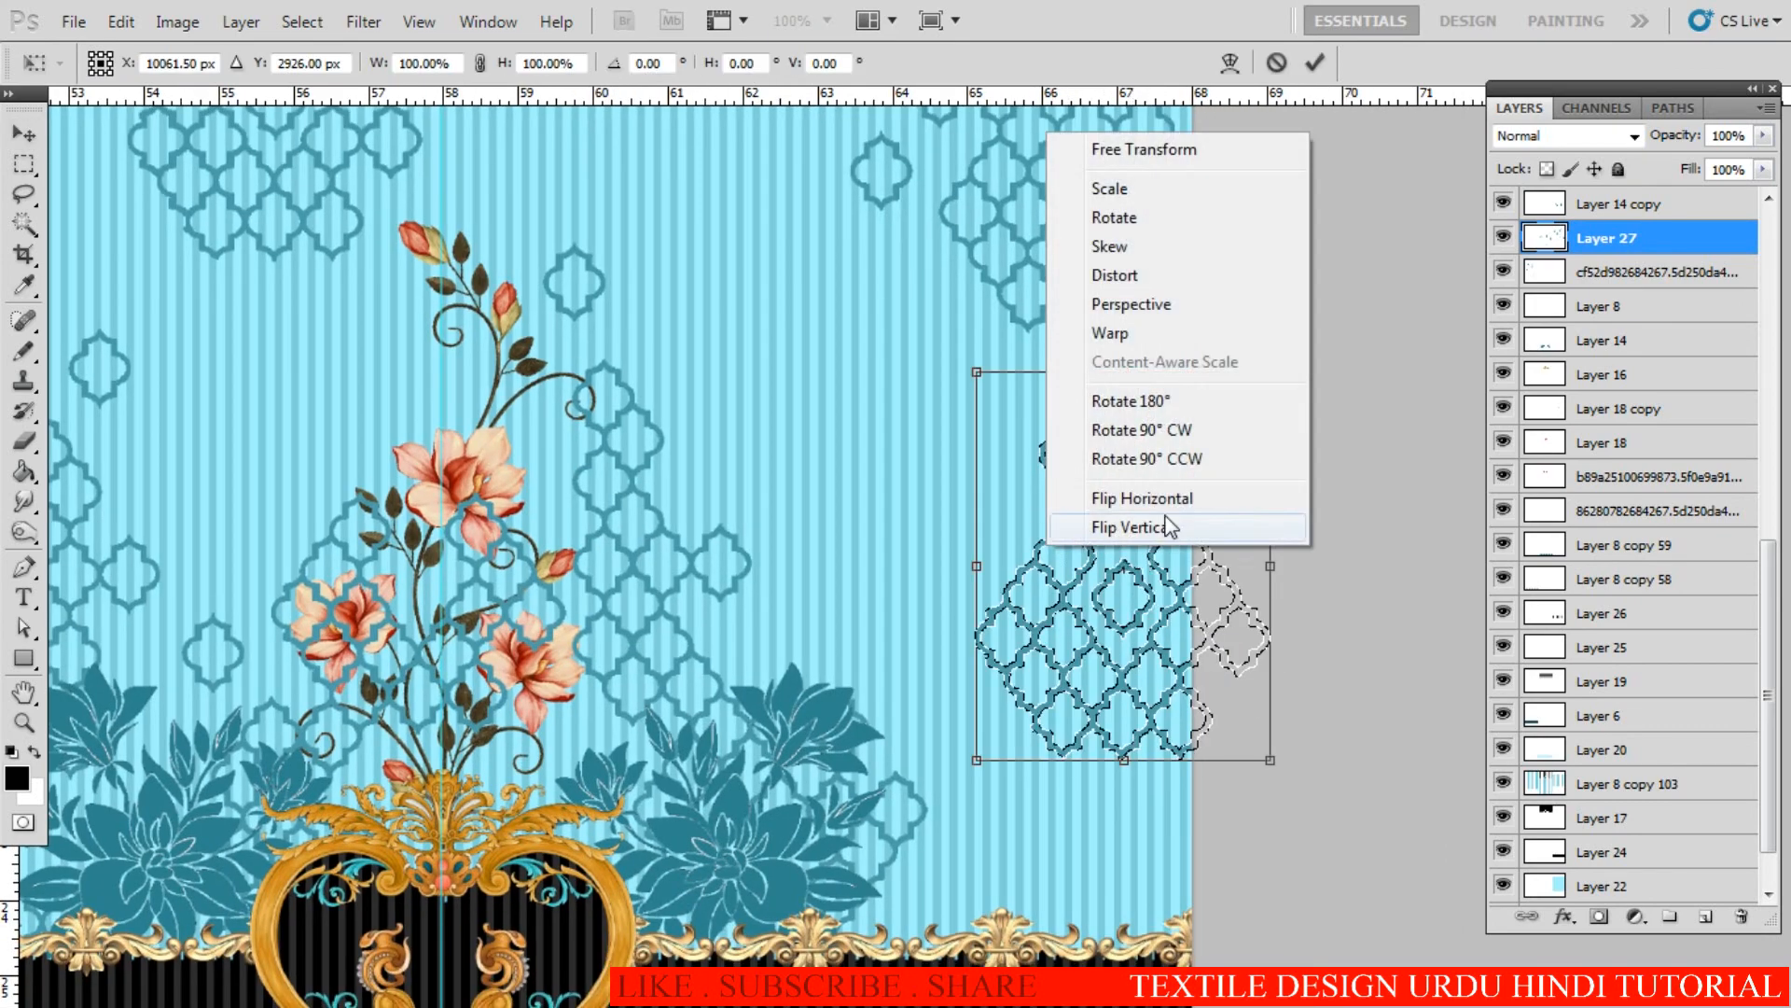
click(1122, 713)
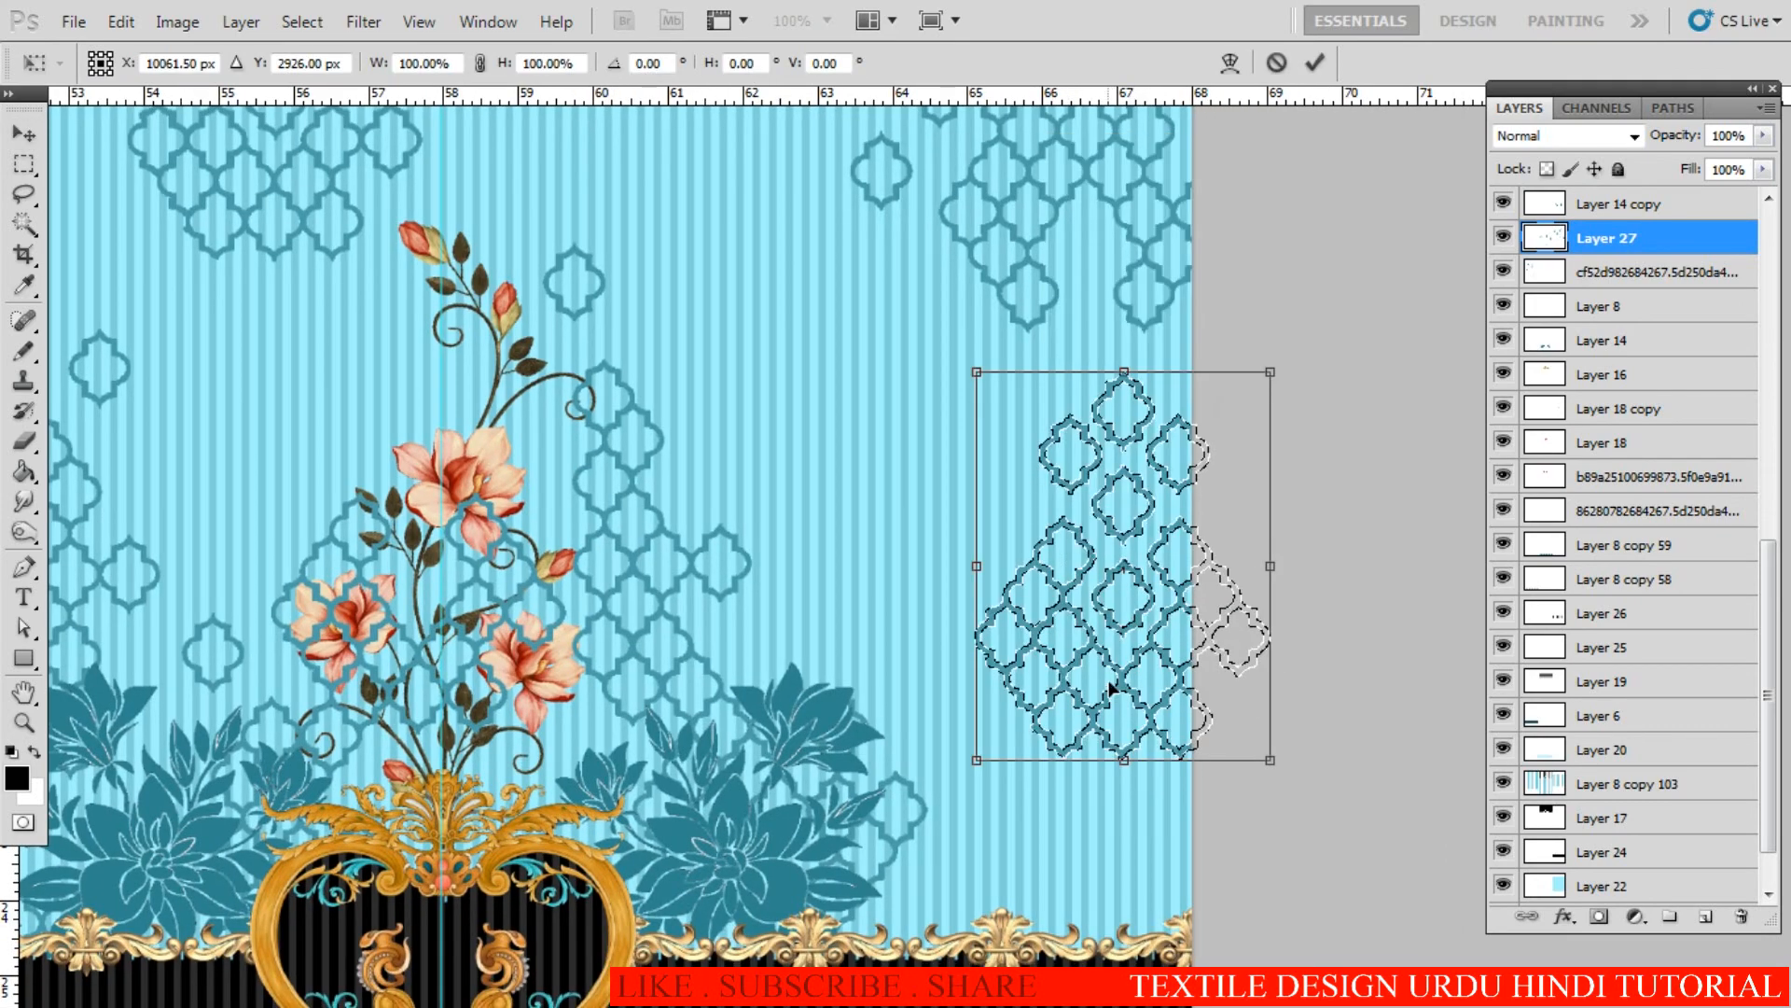
drag(1119, 628, 1034, 833)
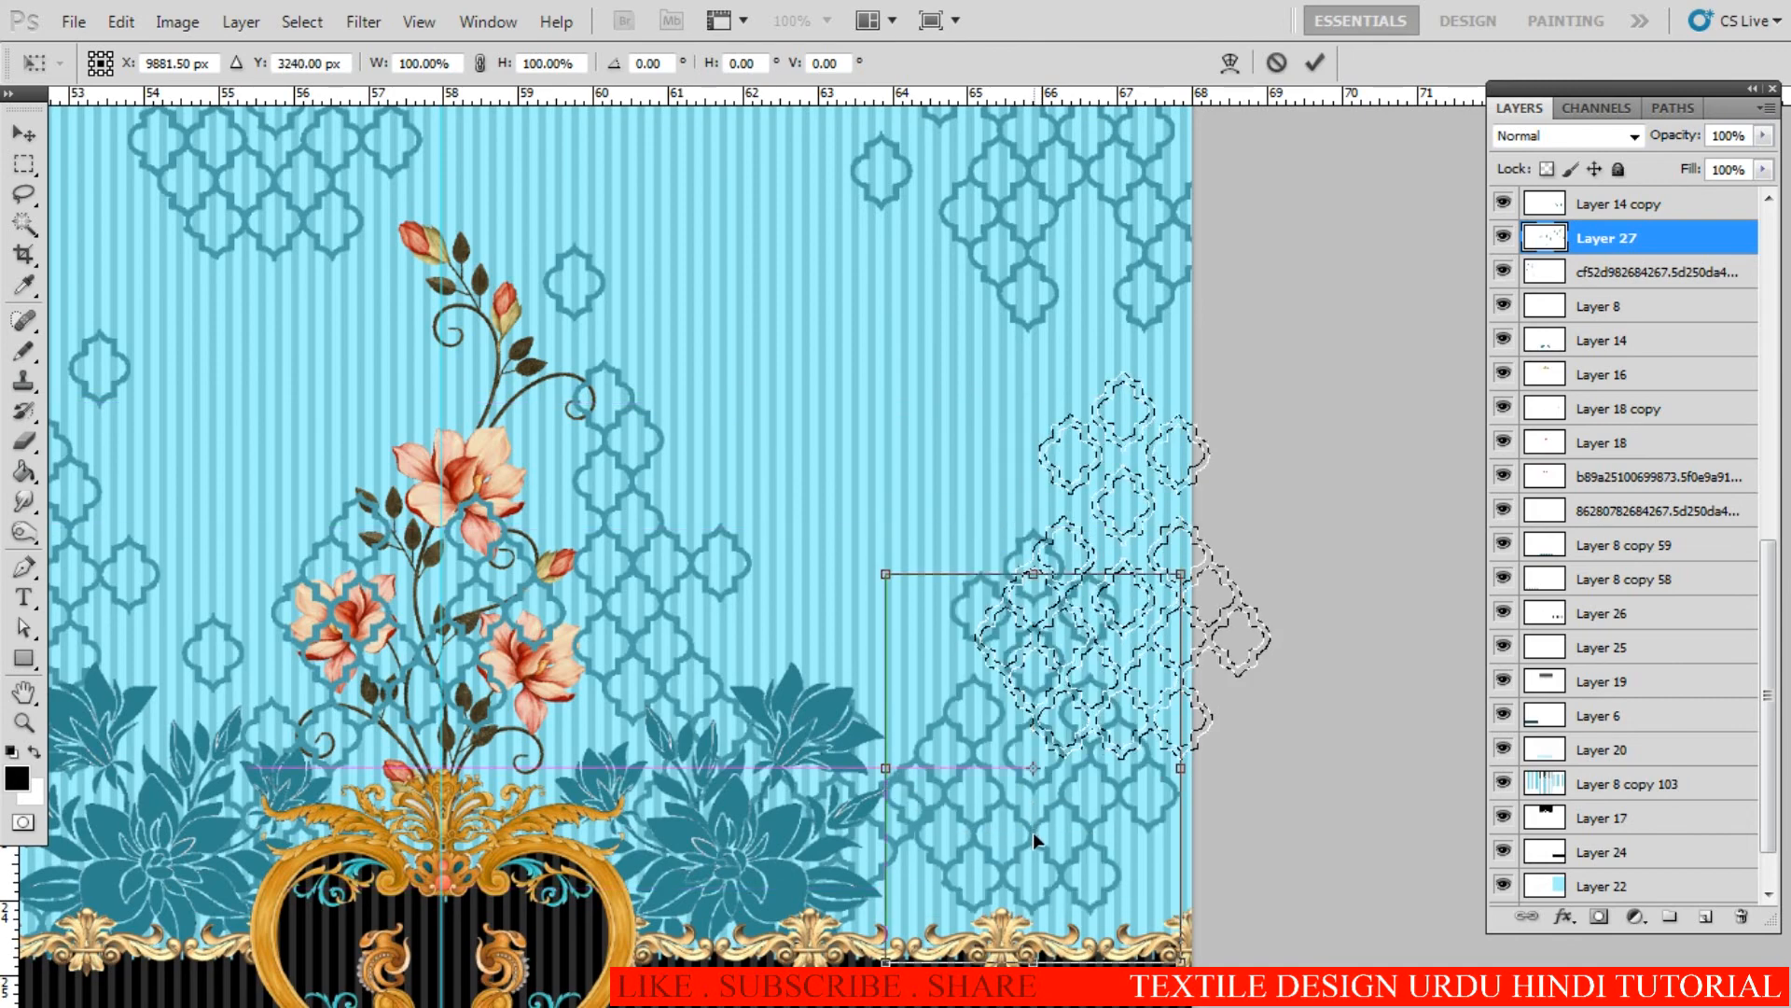
key(Return)
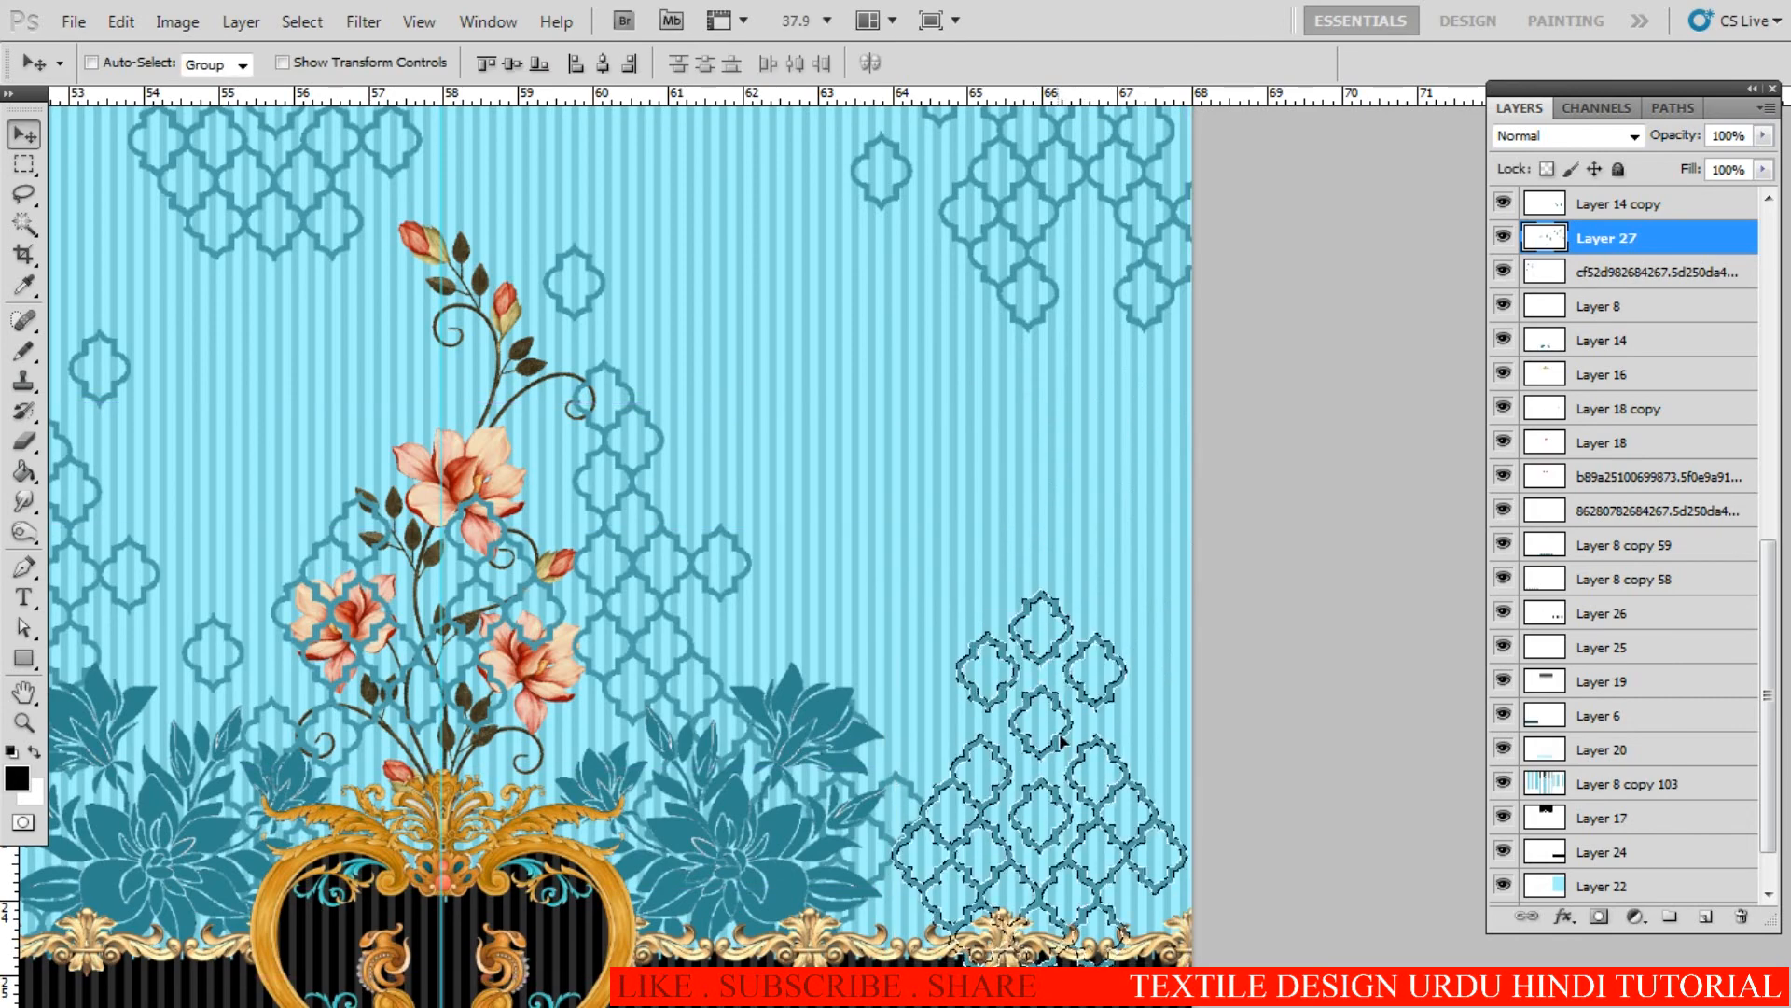
key(ctrl+d)
Step: Erase the parts of the copied lattice cluster that overlap the black striped band, using the 175 px Eraser
scroll(1039, 811, down, 5)
key(e)
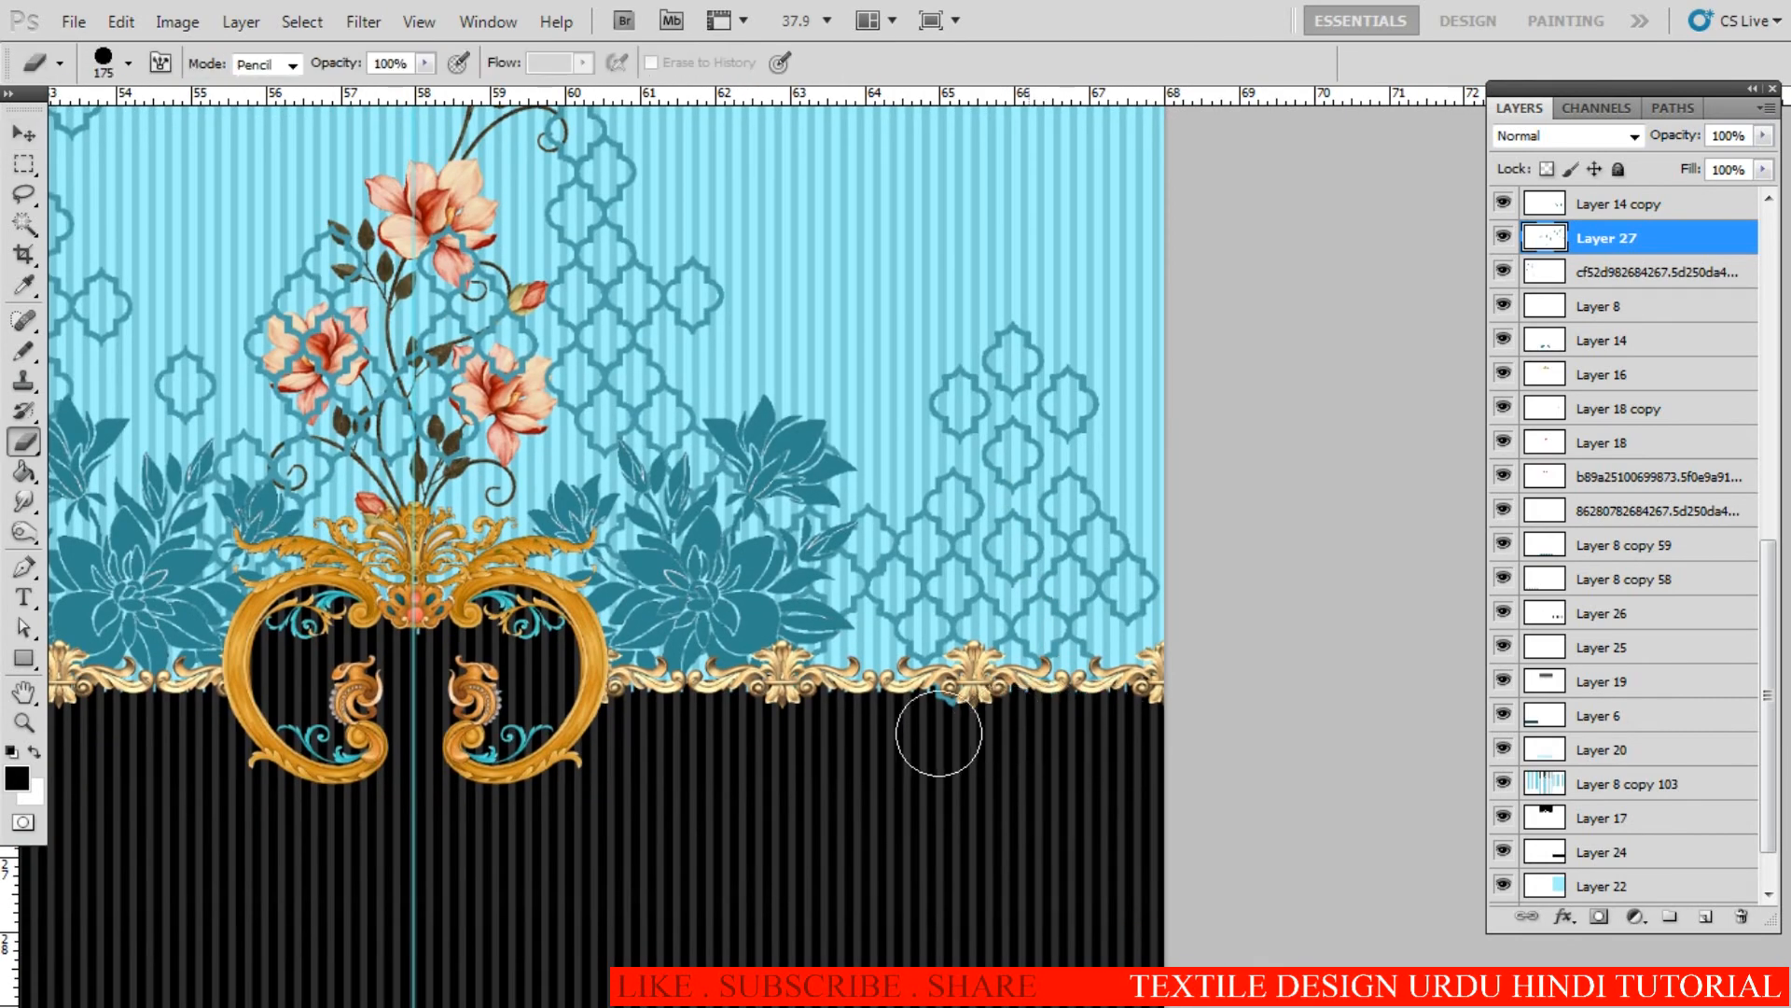
scroll(653, 626, down, 3)
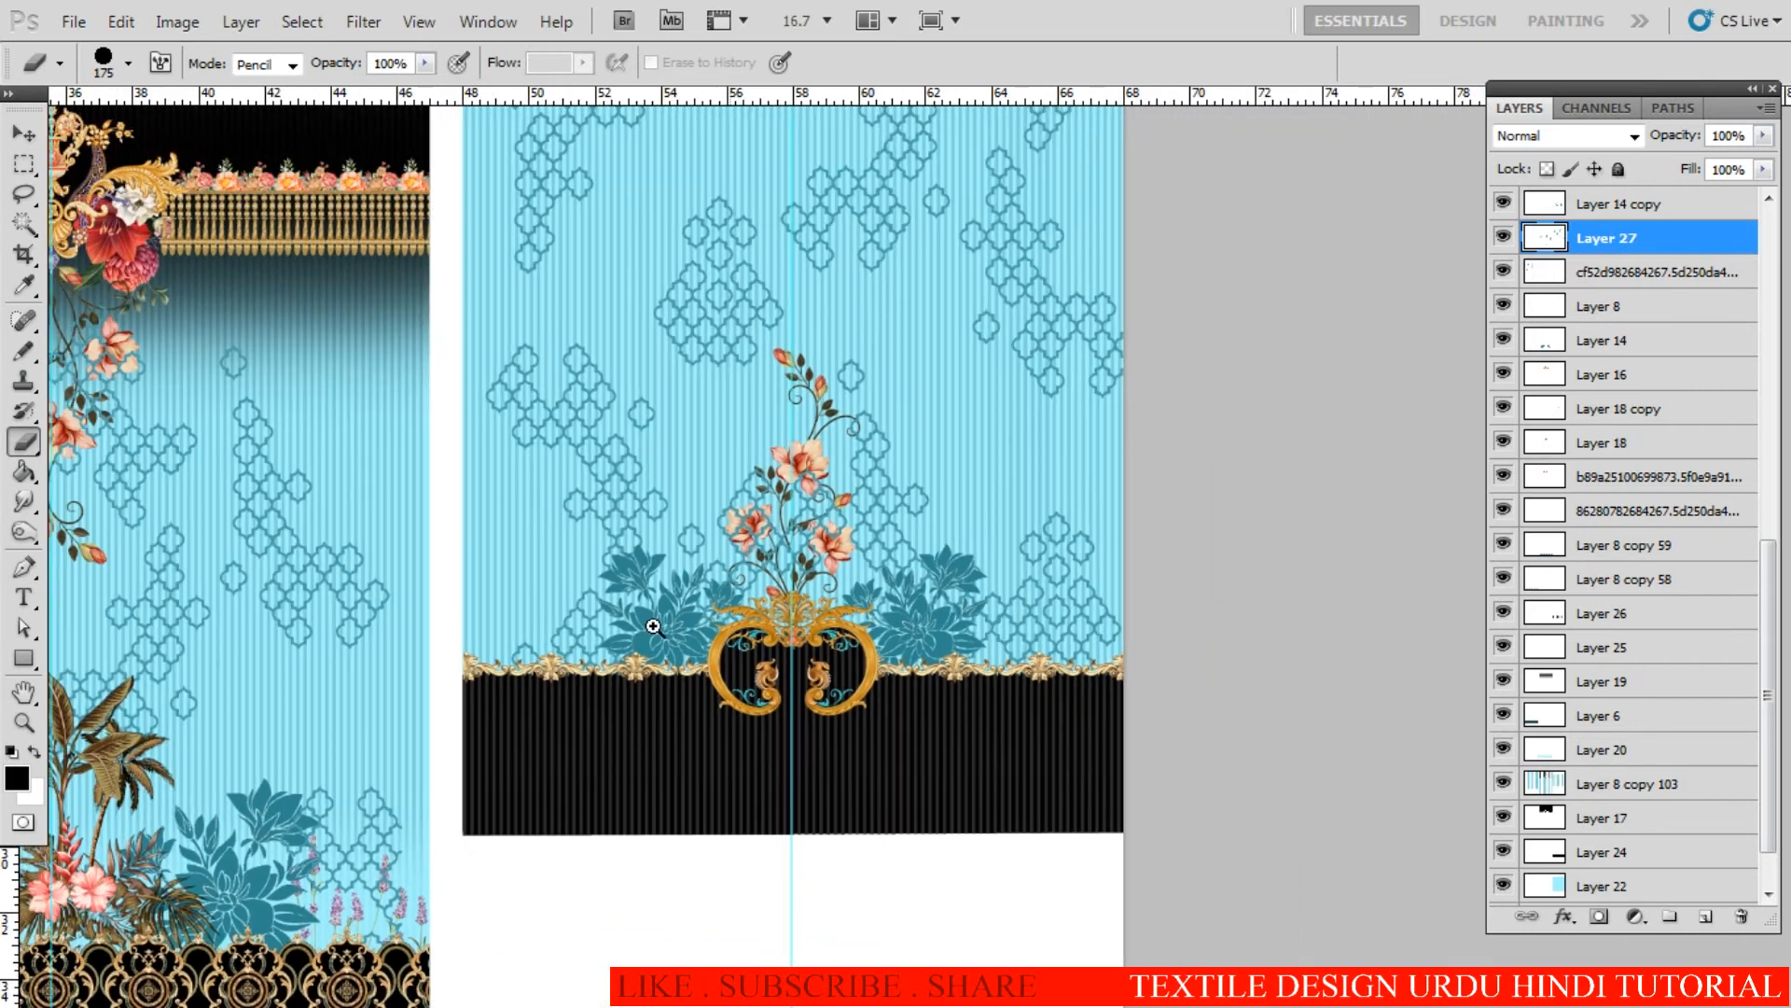
Step: Move Layer 27 directly below Layer 18 in the stacking order so the lattice sits behind the coral flower spray
scroll(653, 626, down, 1)
drag(686, 597, 926, 640)
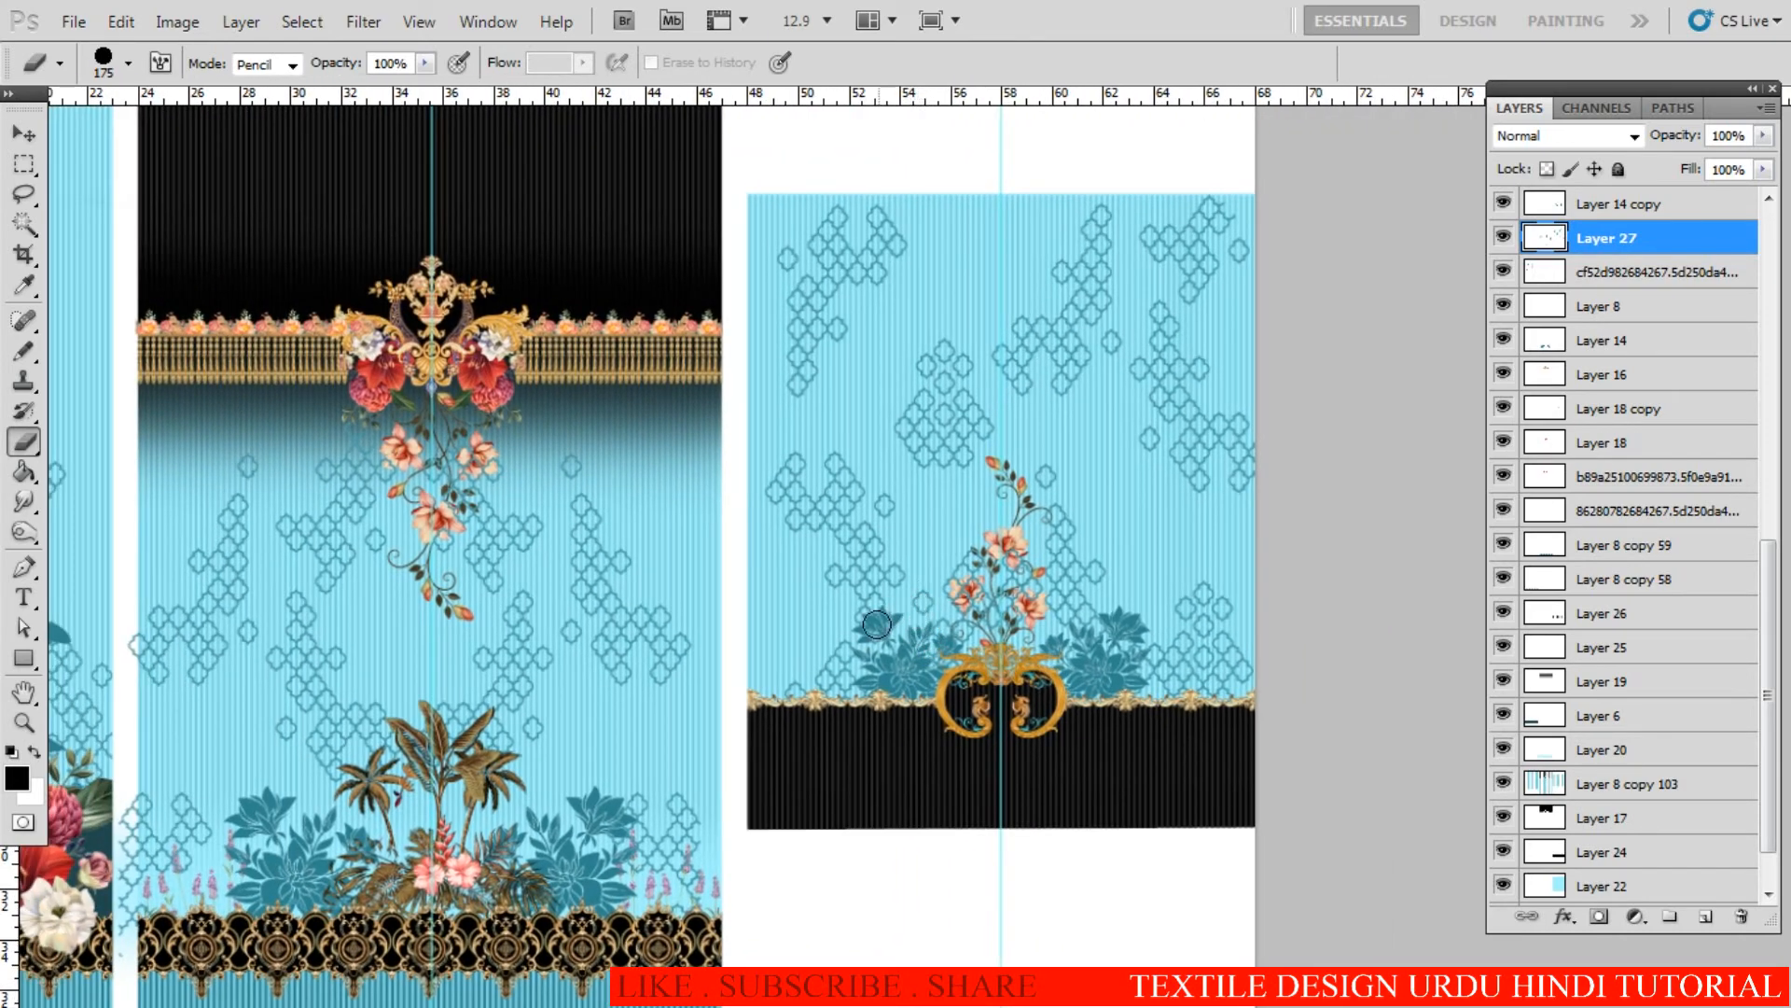
drag(543, 638, 1024, 569)
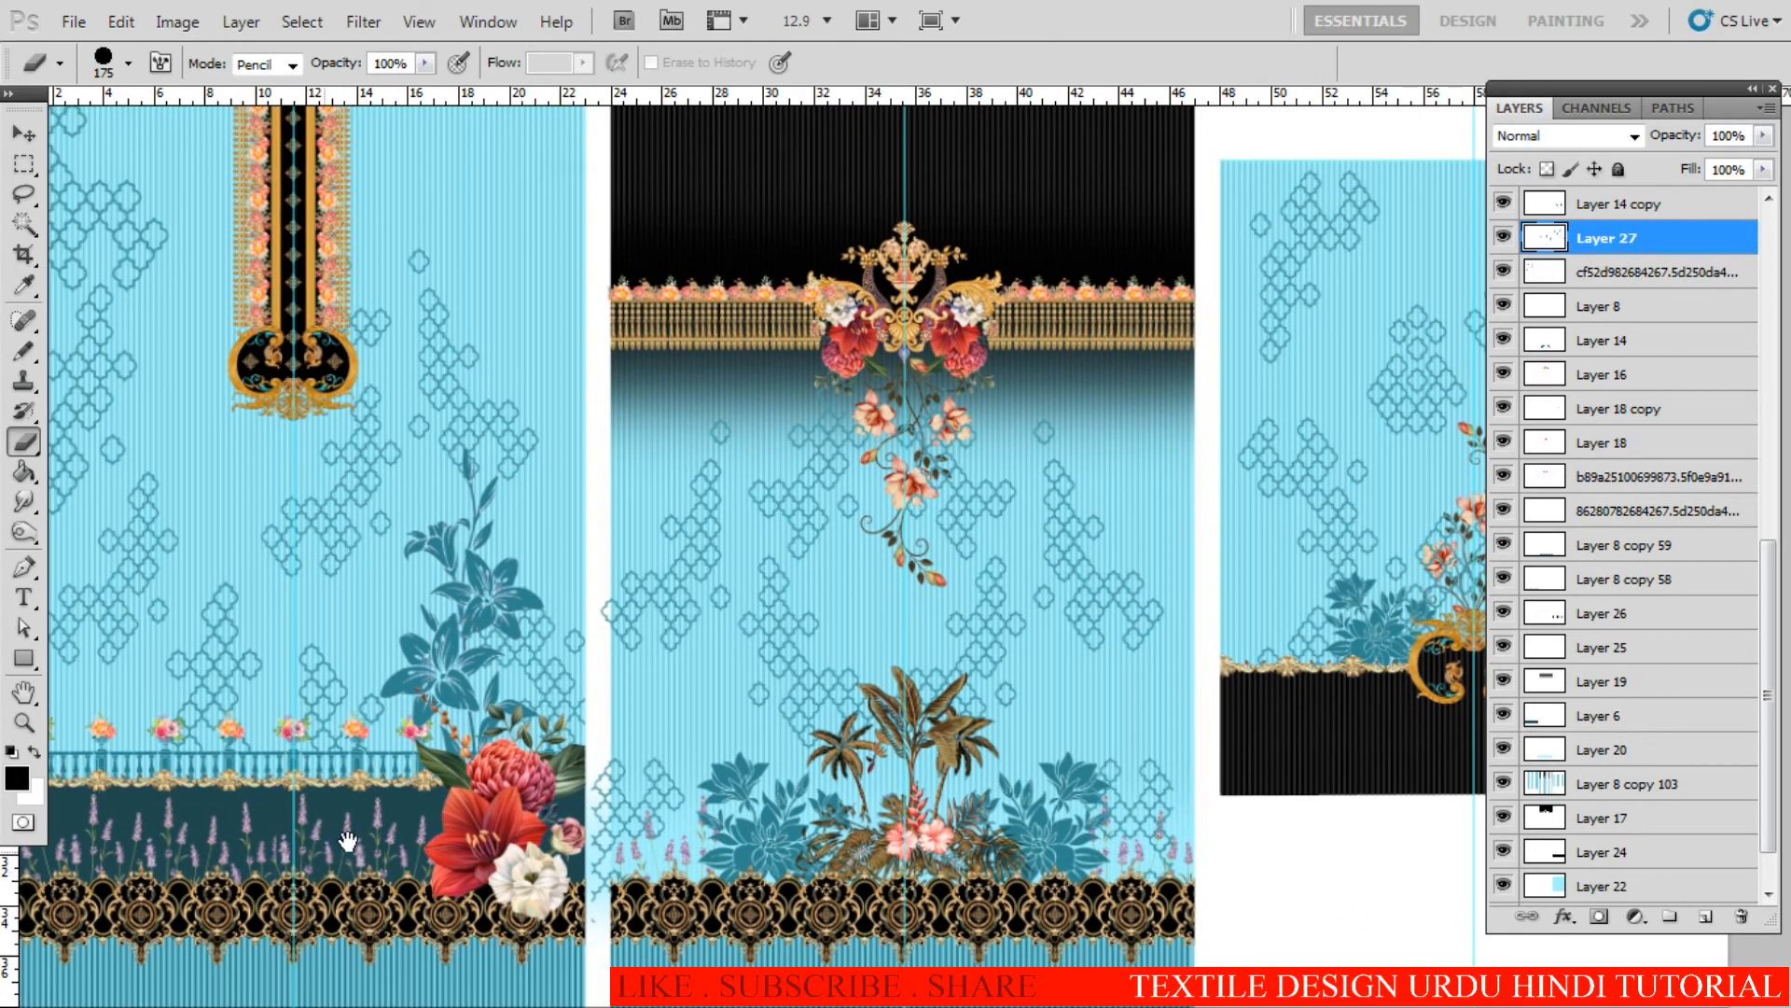
drag(825, 638, 548, 607)
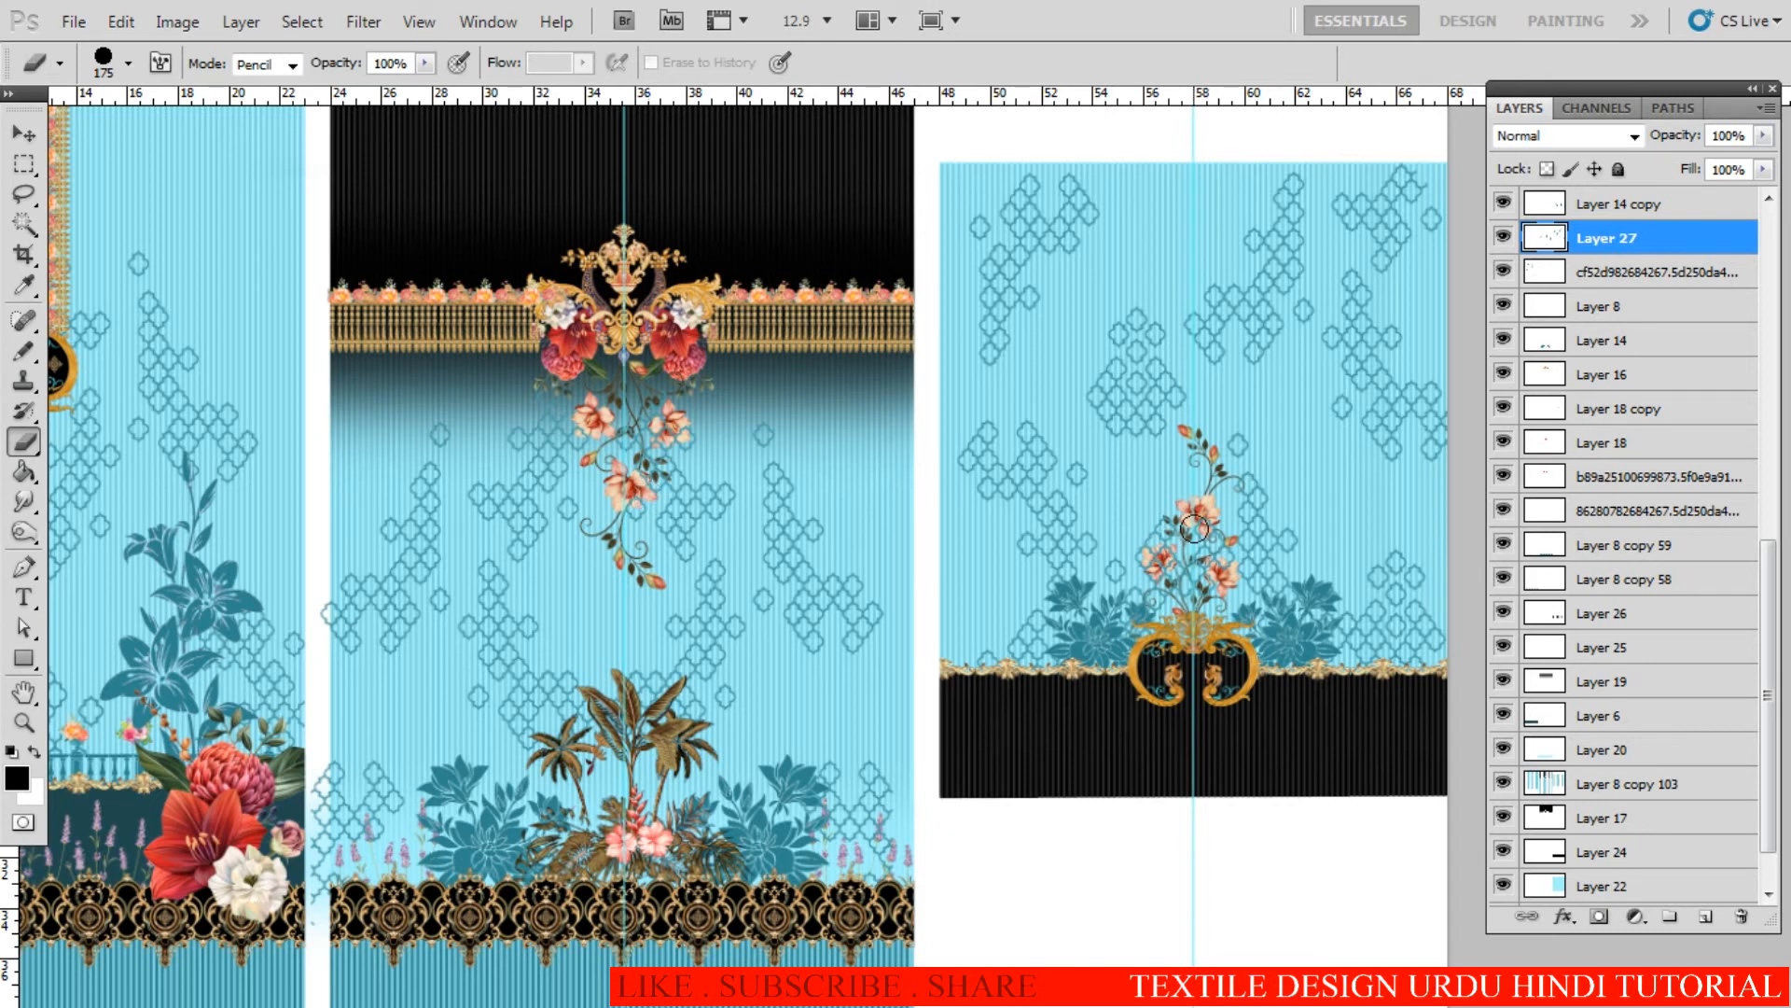
drag(1270, 475, 1211, 495)
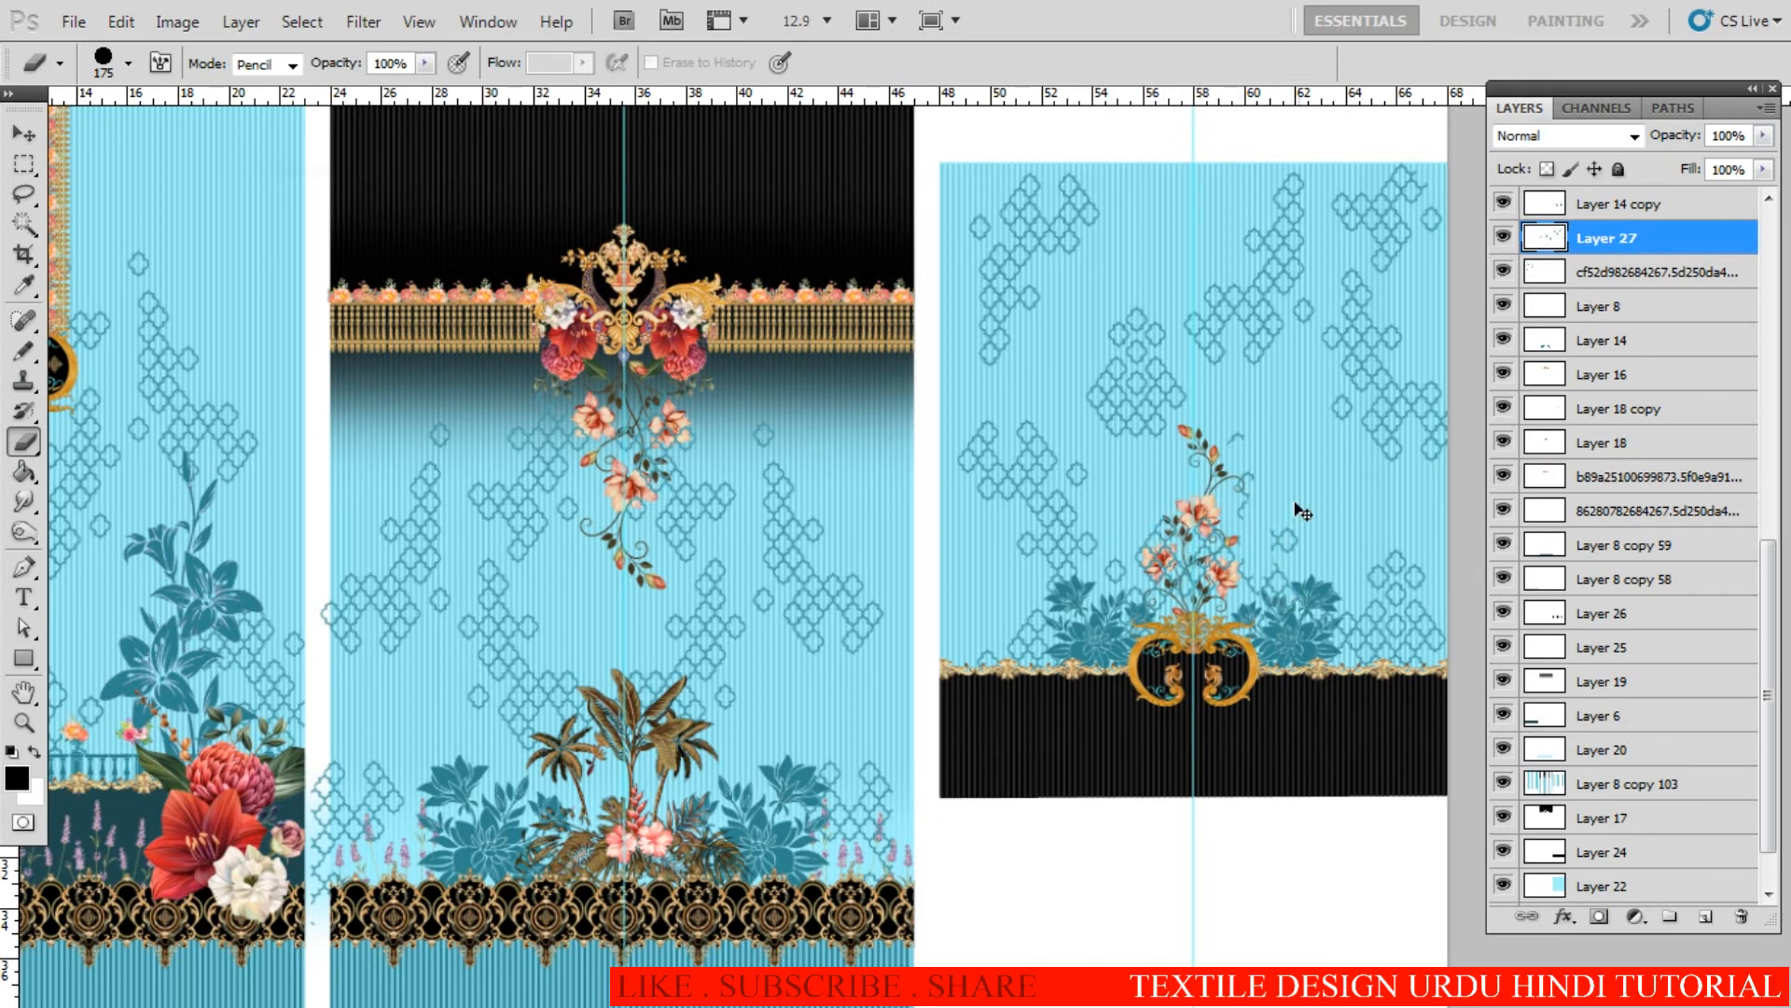
drag(1244, 273, 1041, 369)
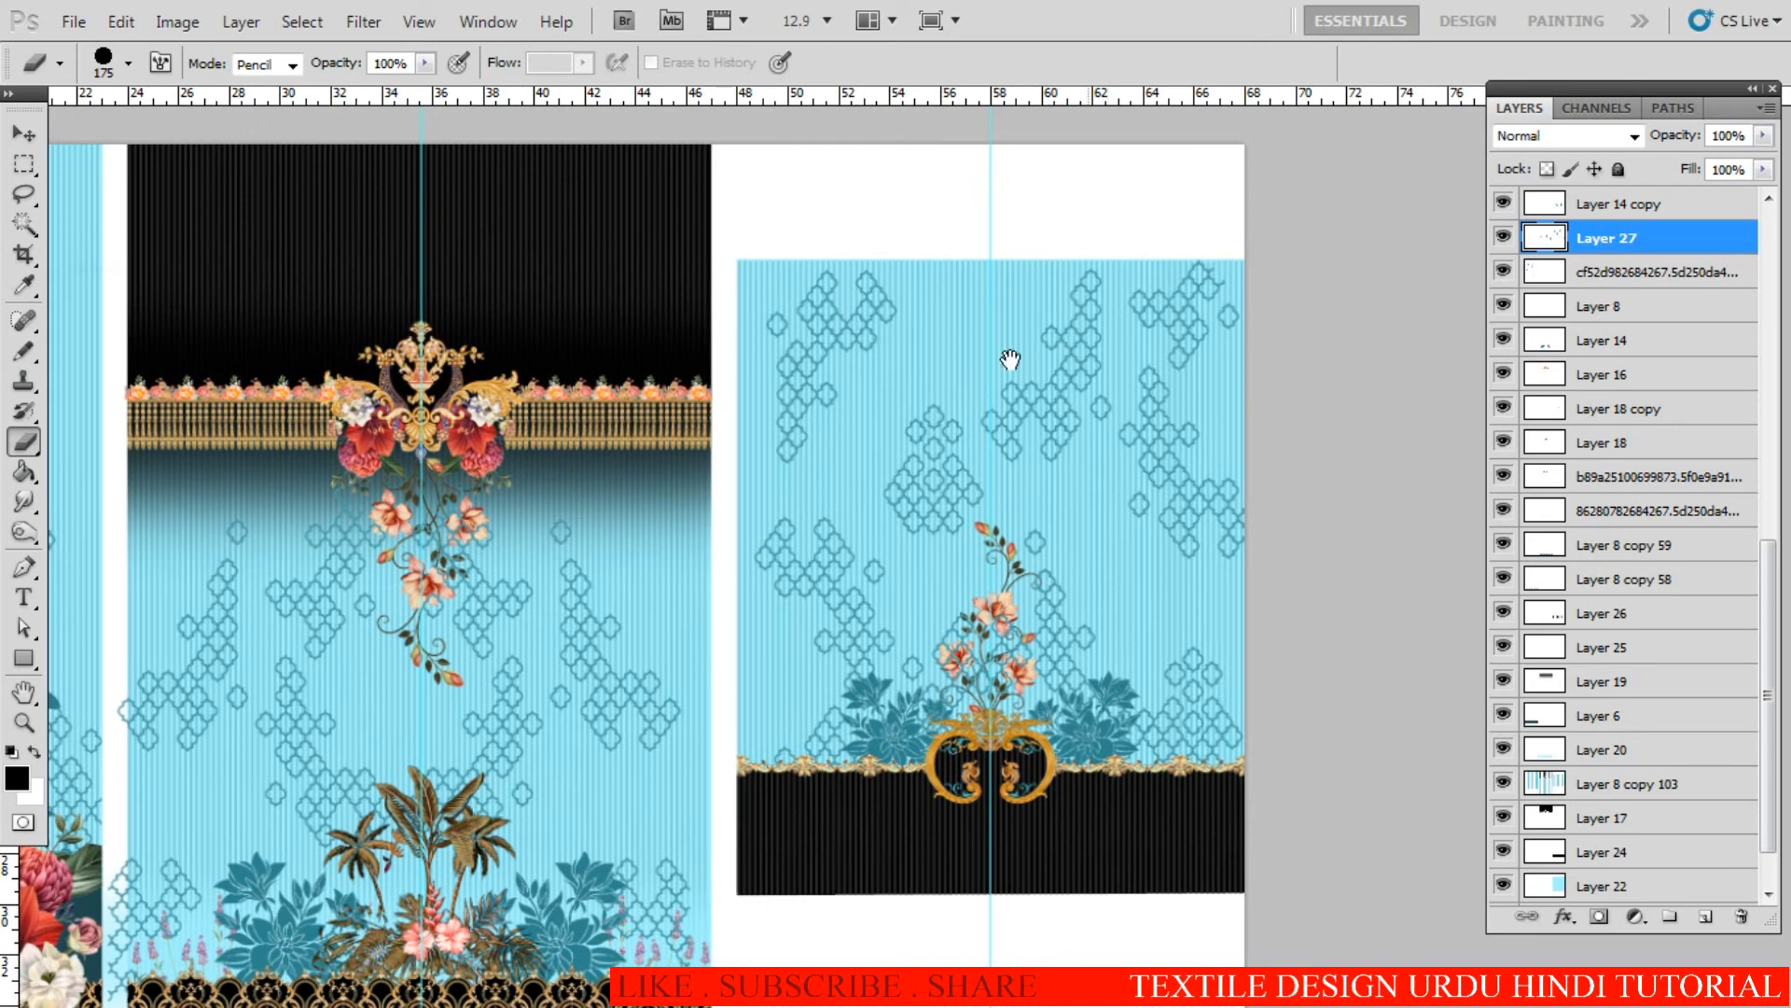
scroll(1011, 659, up, 5)
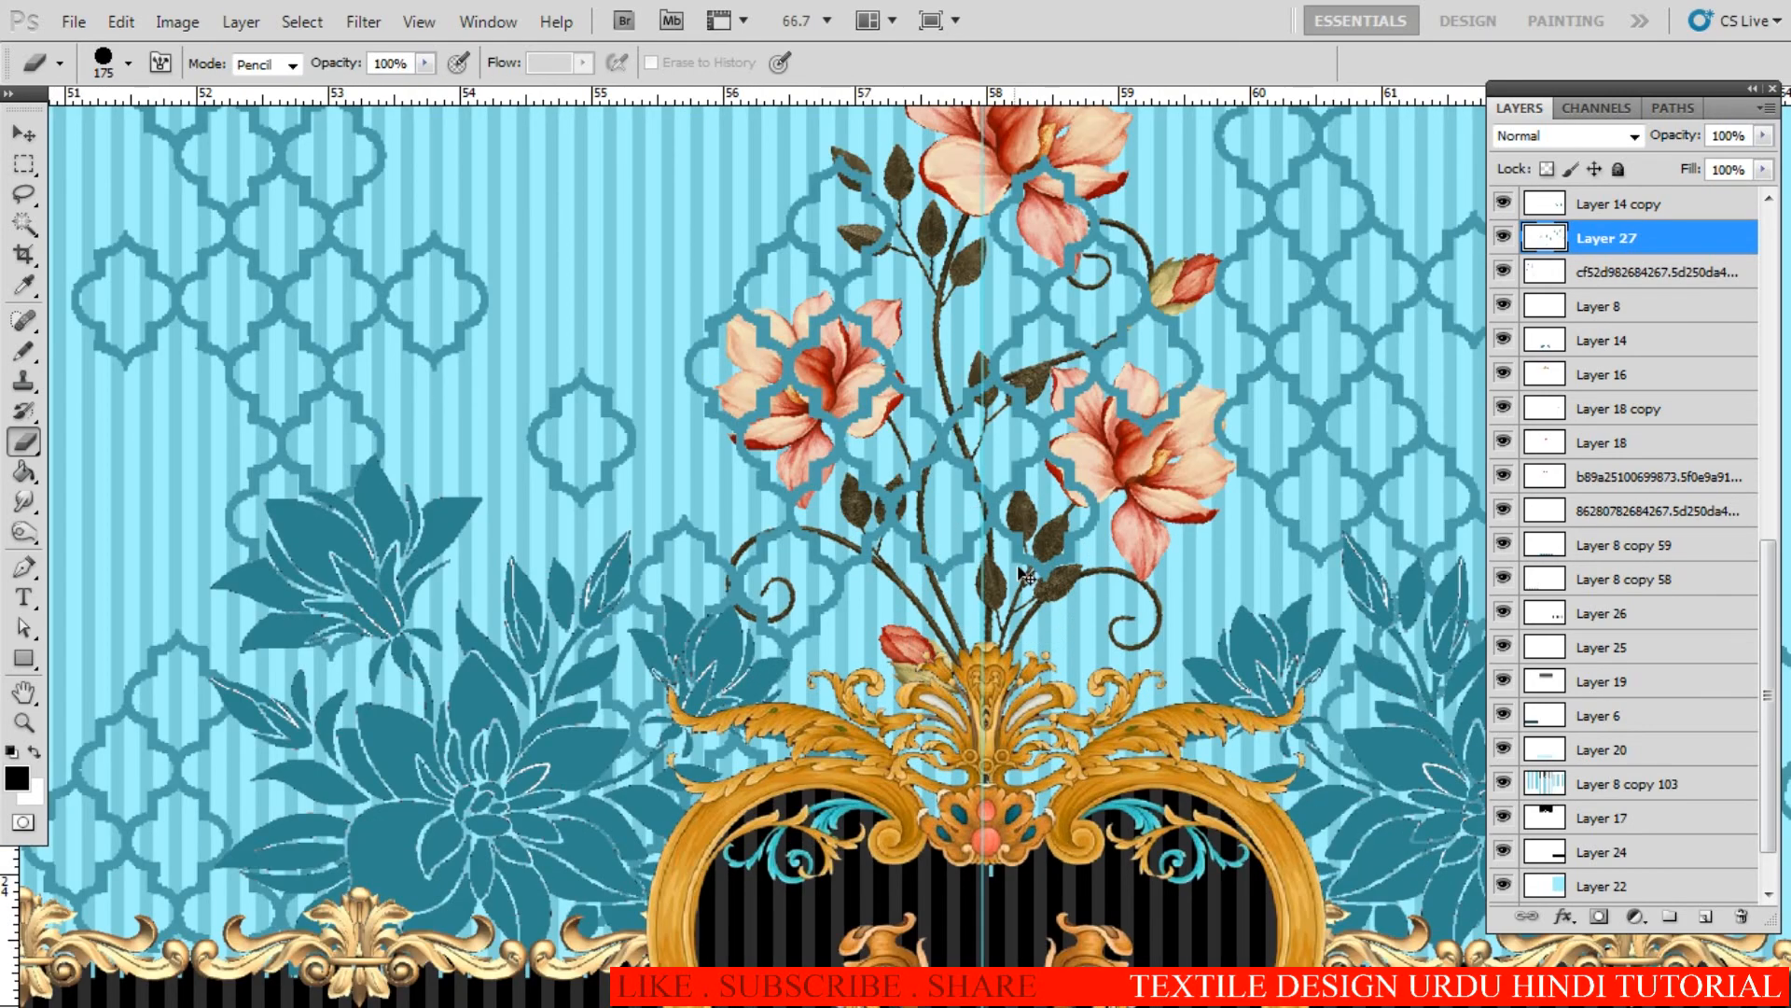
key(v)
right_click(1049, 578)
click(1106, 584)
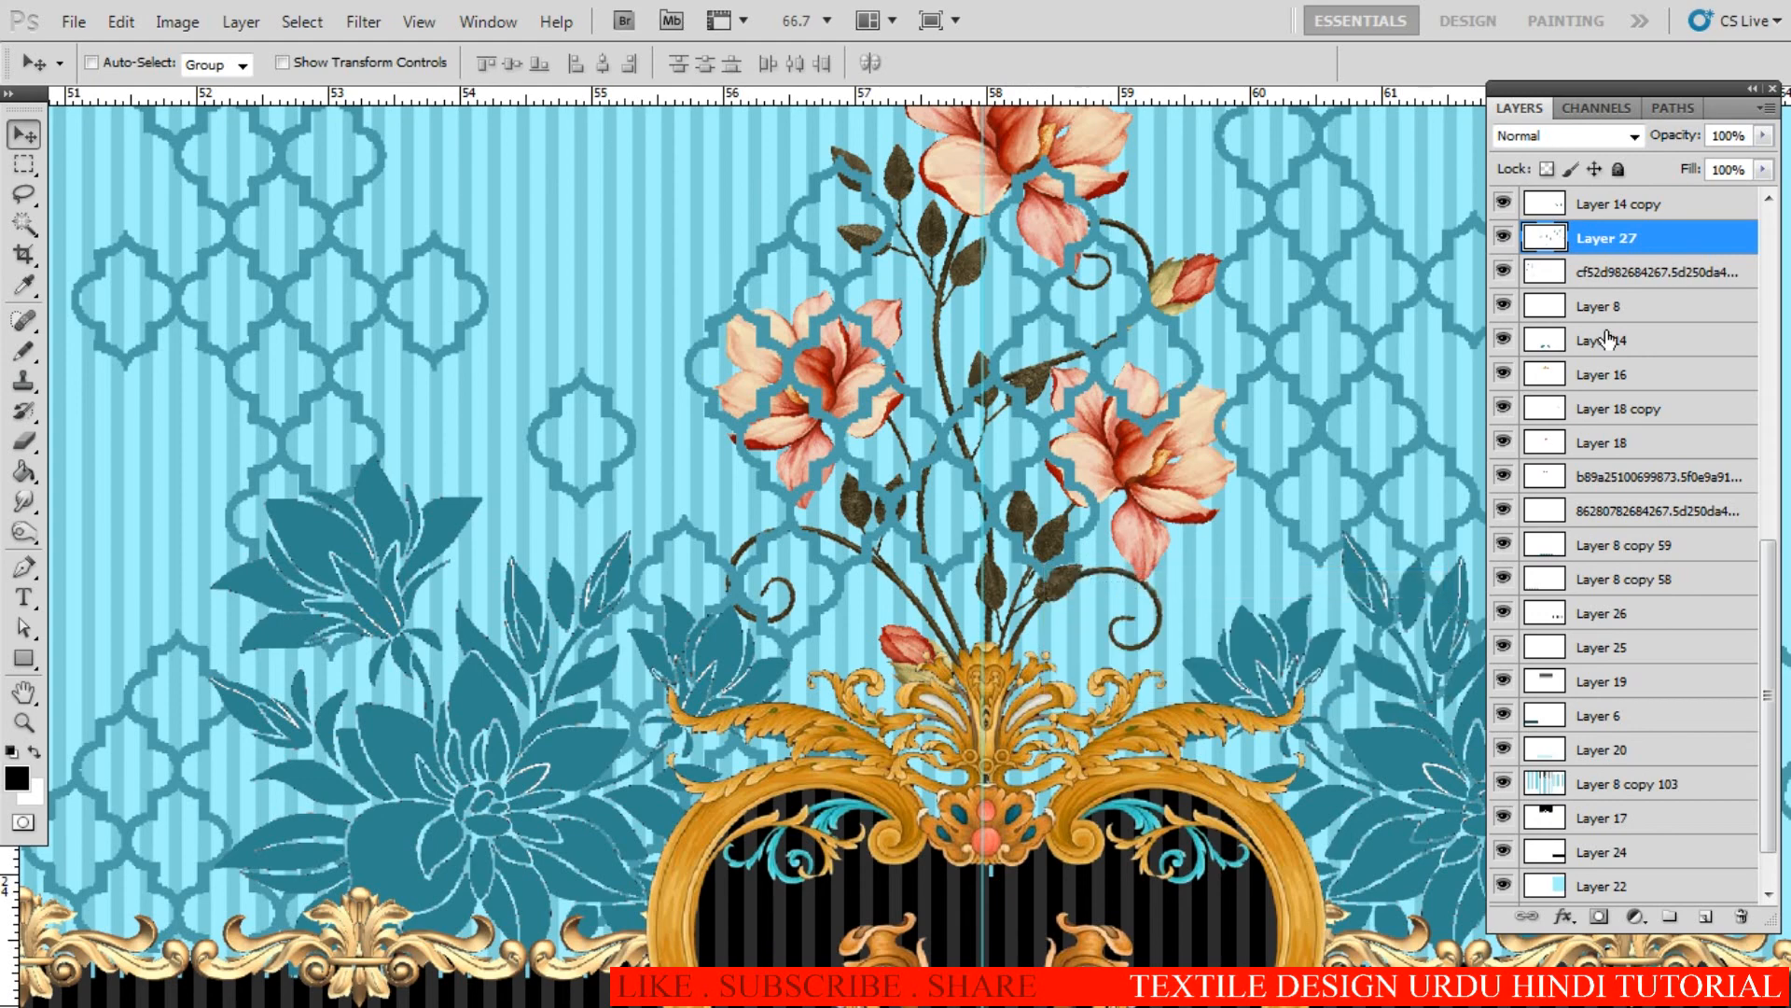
drag(1614, 248, 1621, 478)
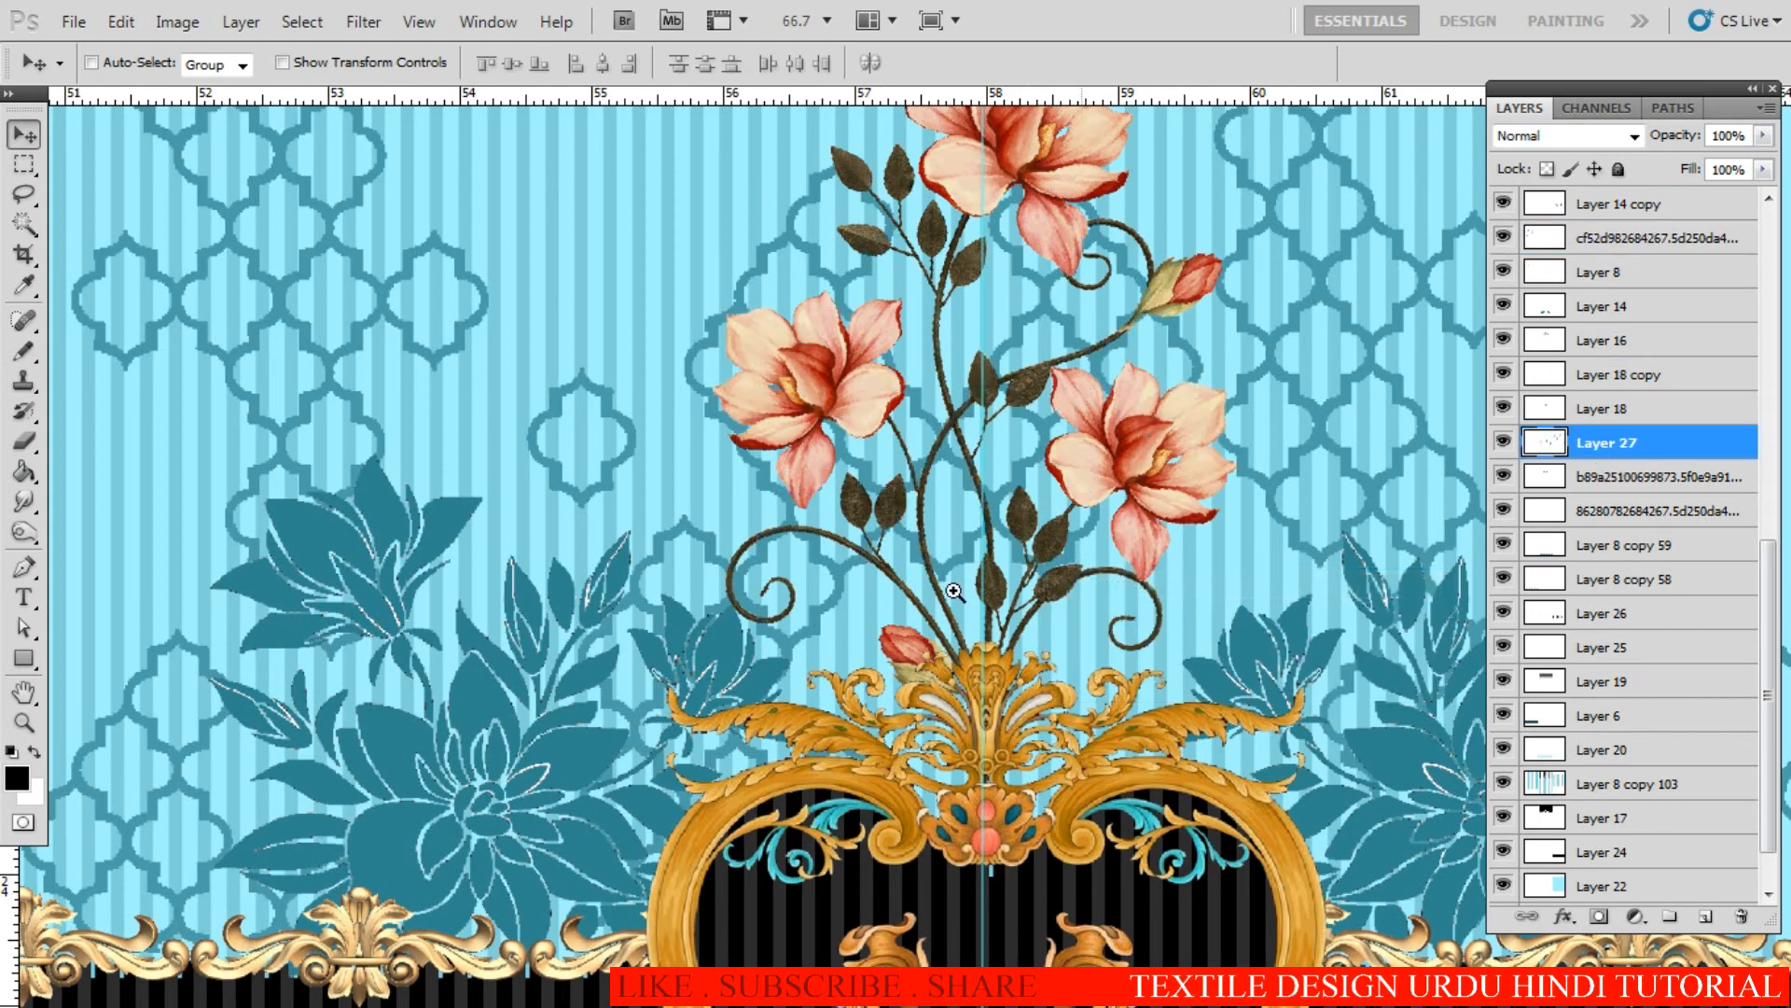
Step: Try tilting the coral flower spray on Layer 18 copy slightly clockwise above the gold ornament
scroll(953, 590, down, 5)
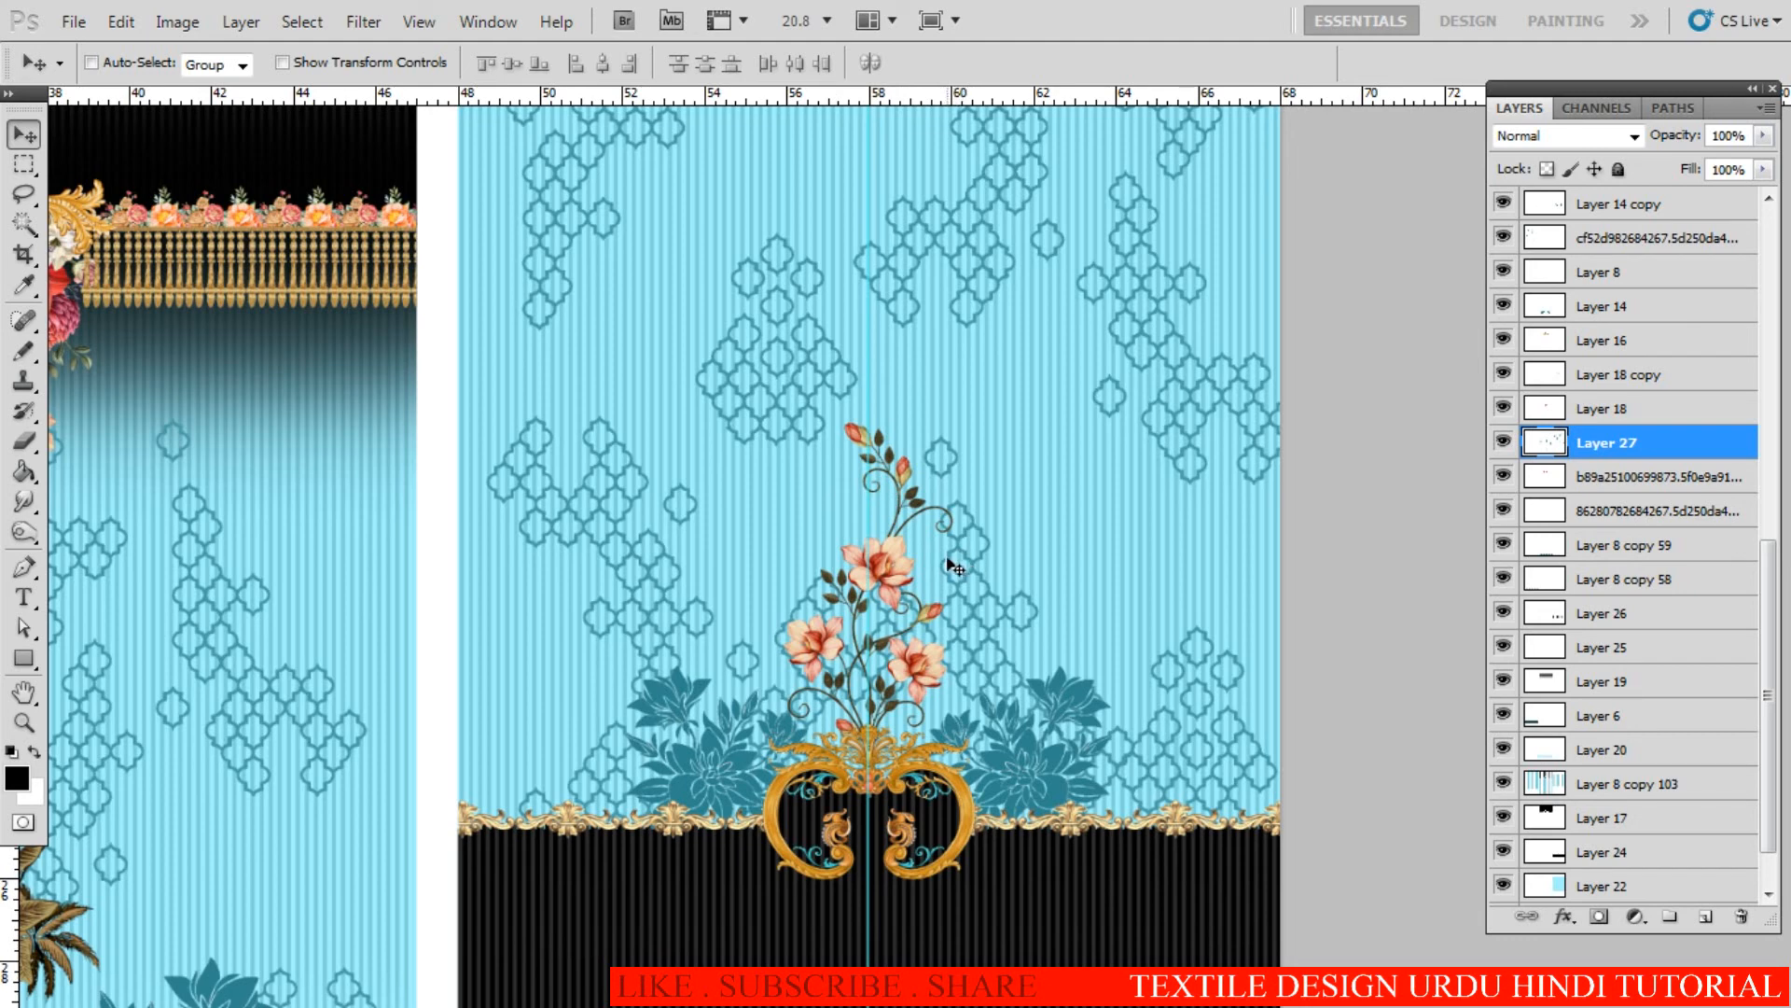
scroll(966, 555, down, 2)
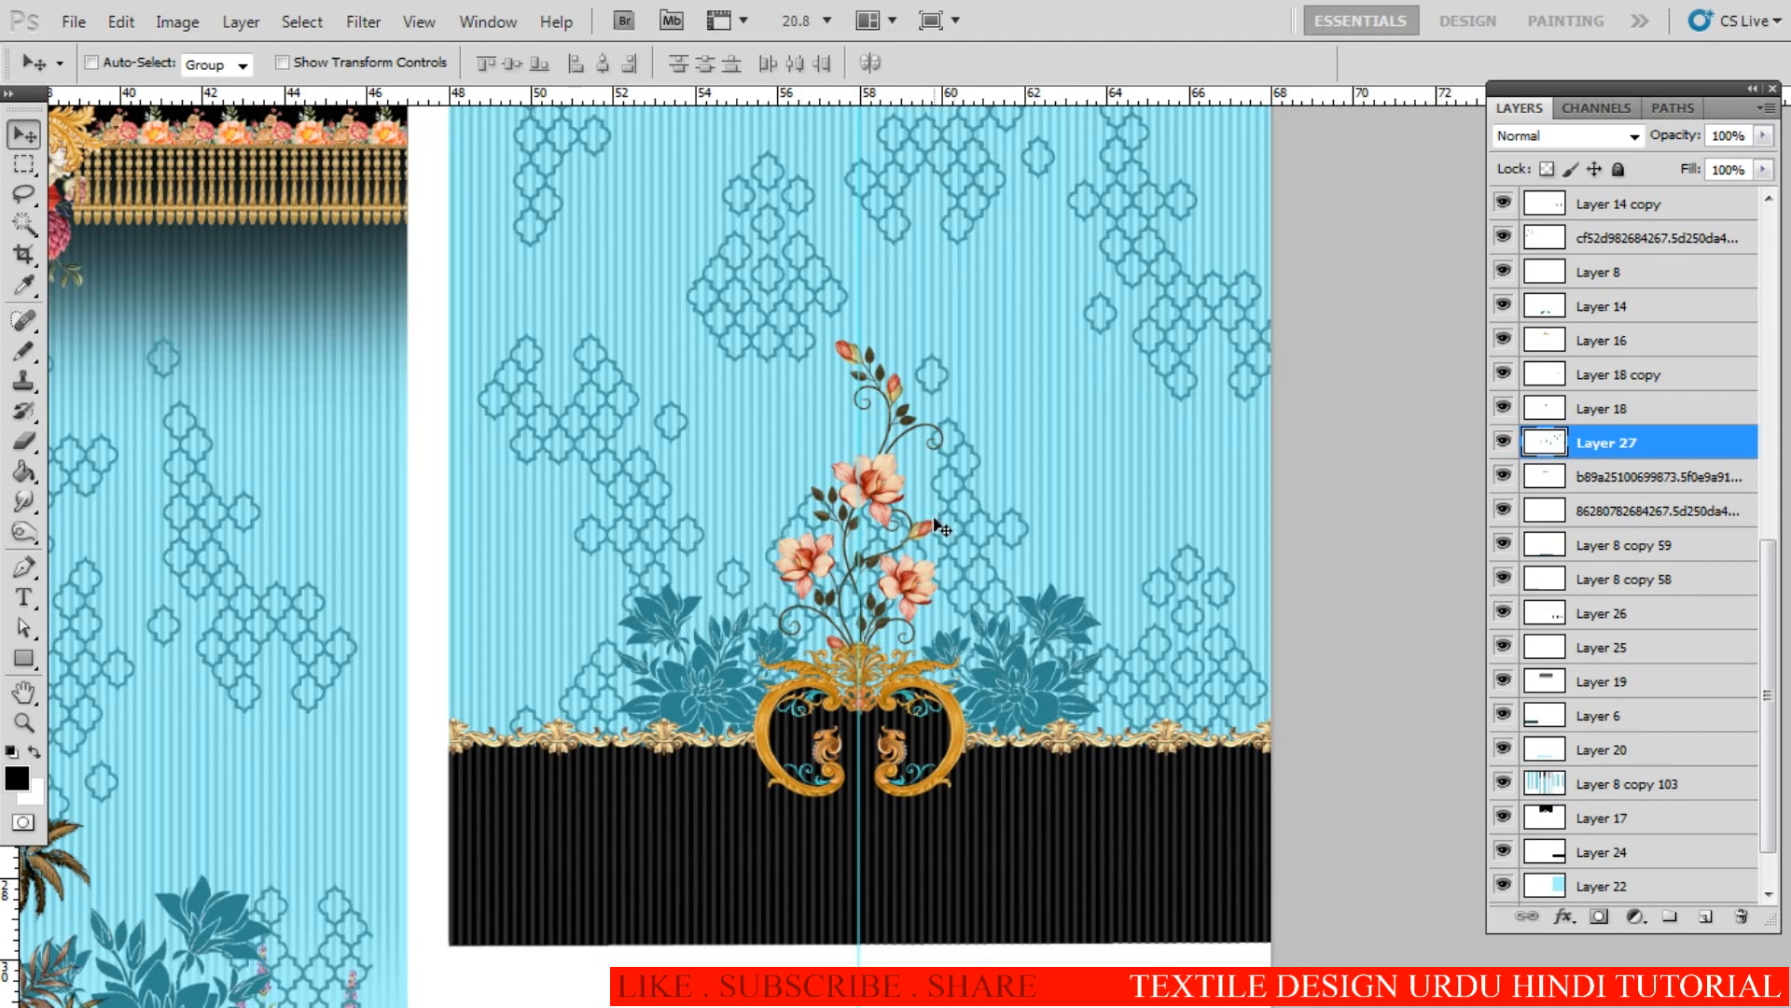
right_click(860, 481)
click(900, 486)
key(ctrl+t)
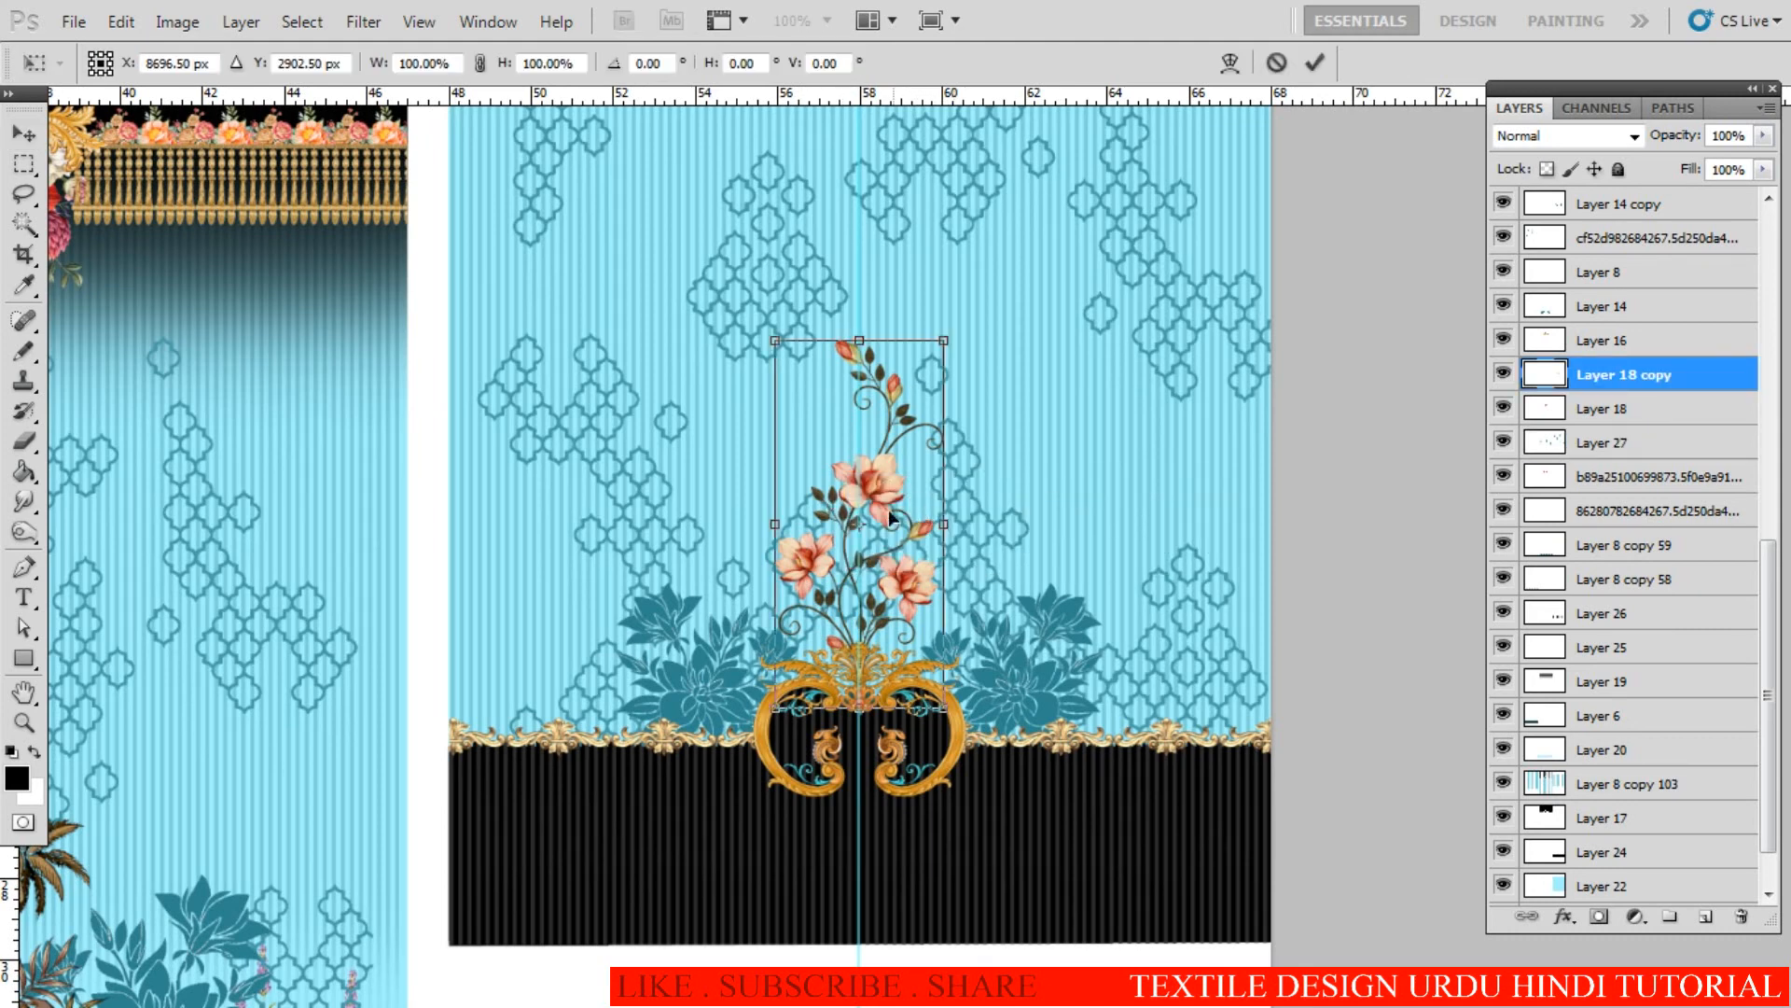
drag(1057, 529, 1083, 504)
key(Return)
click(939, 576)
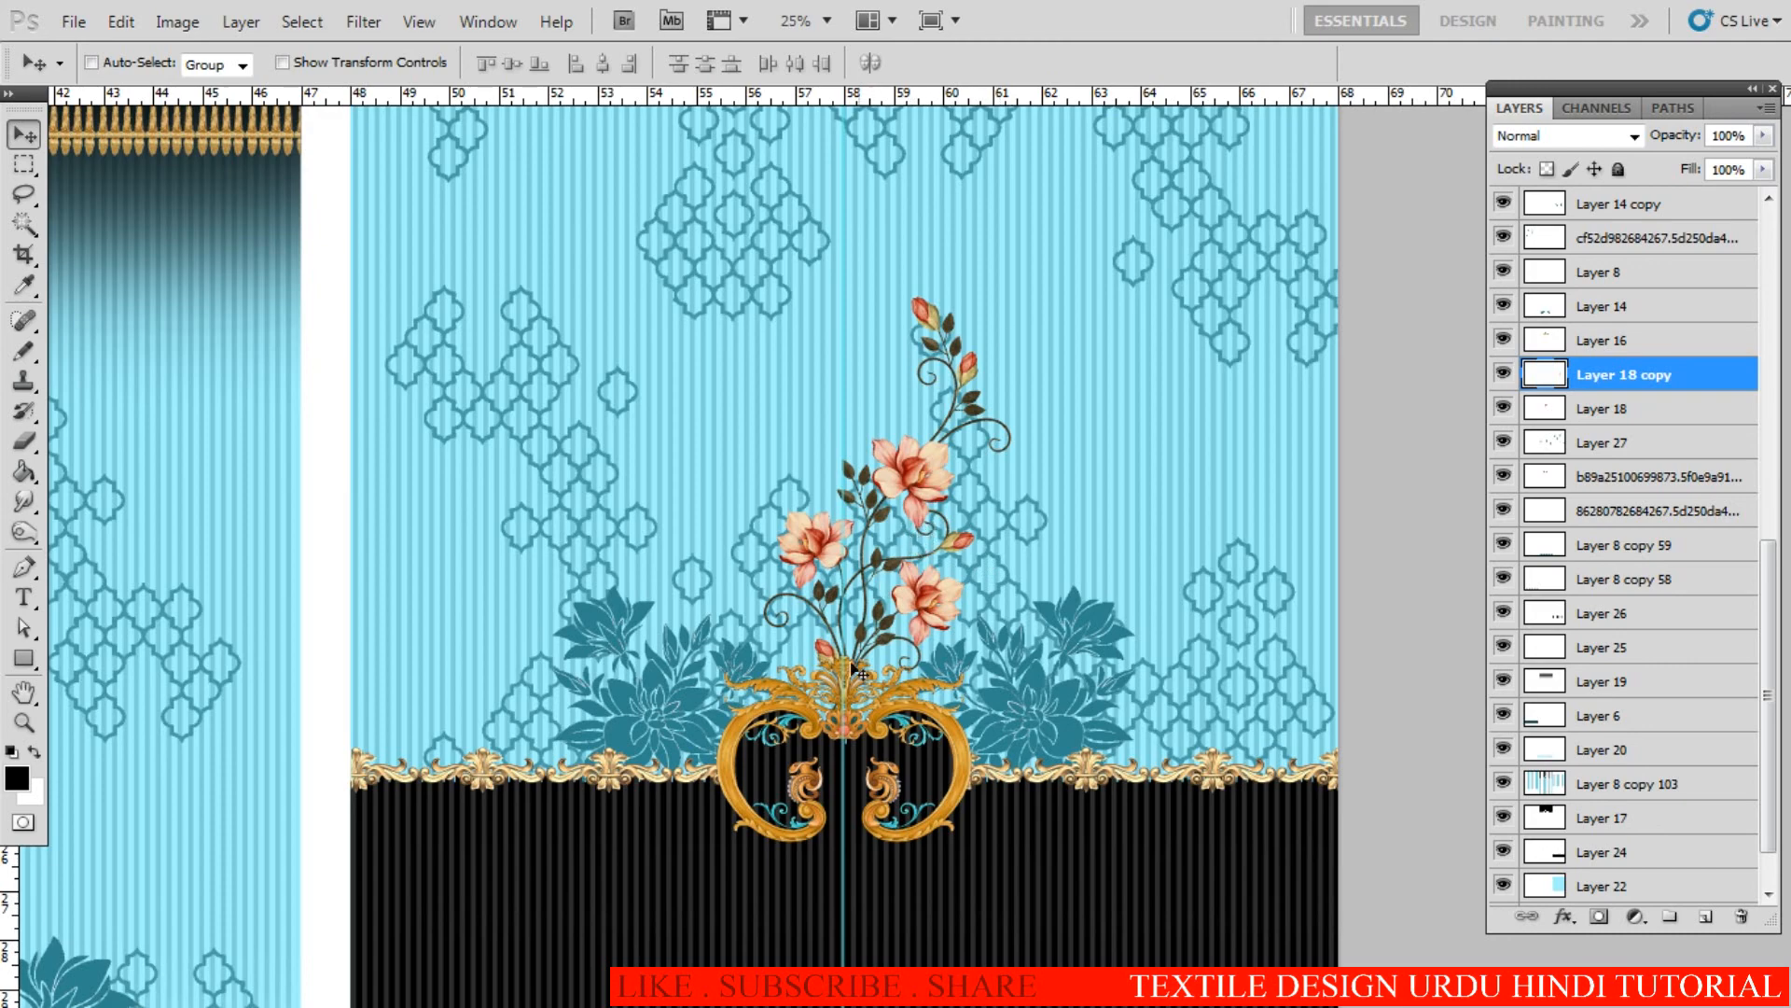
key(ctrl+0)
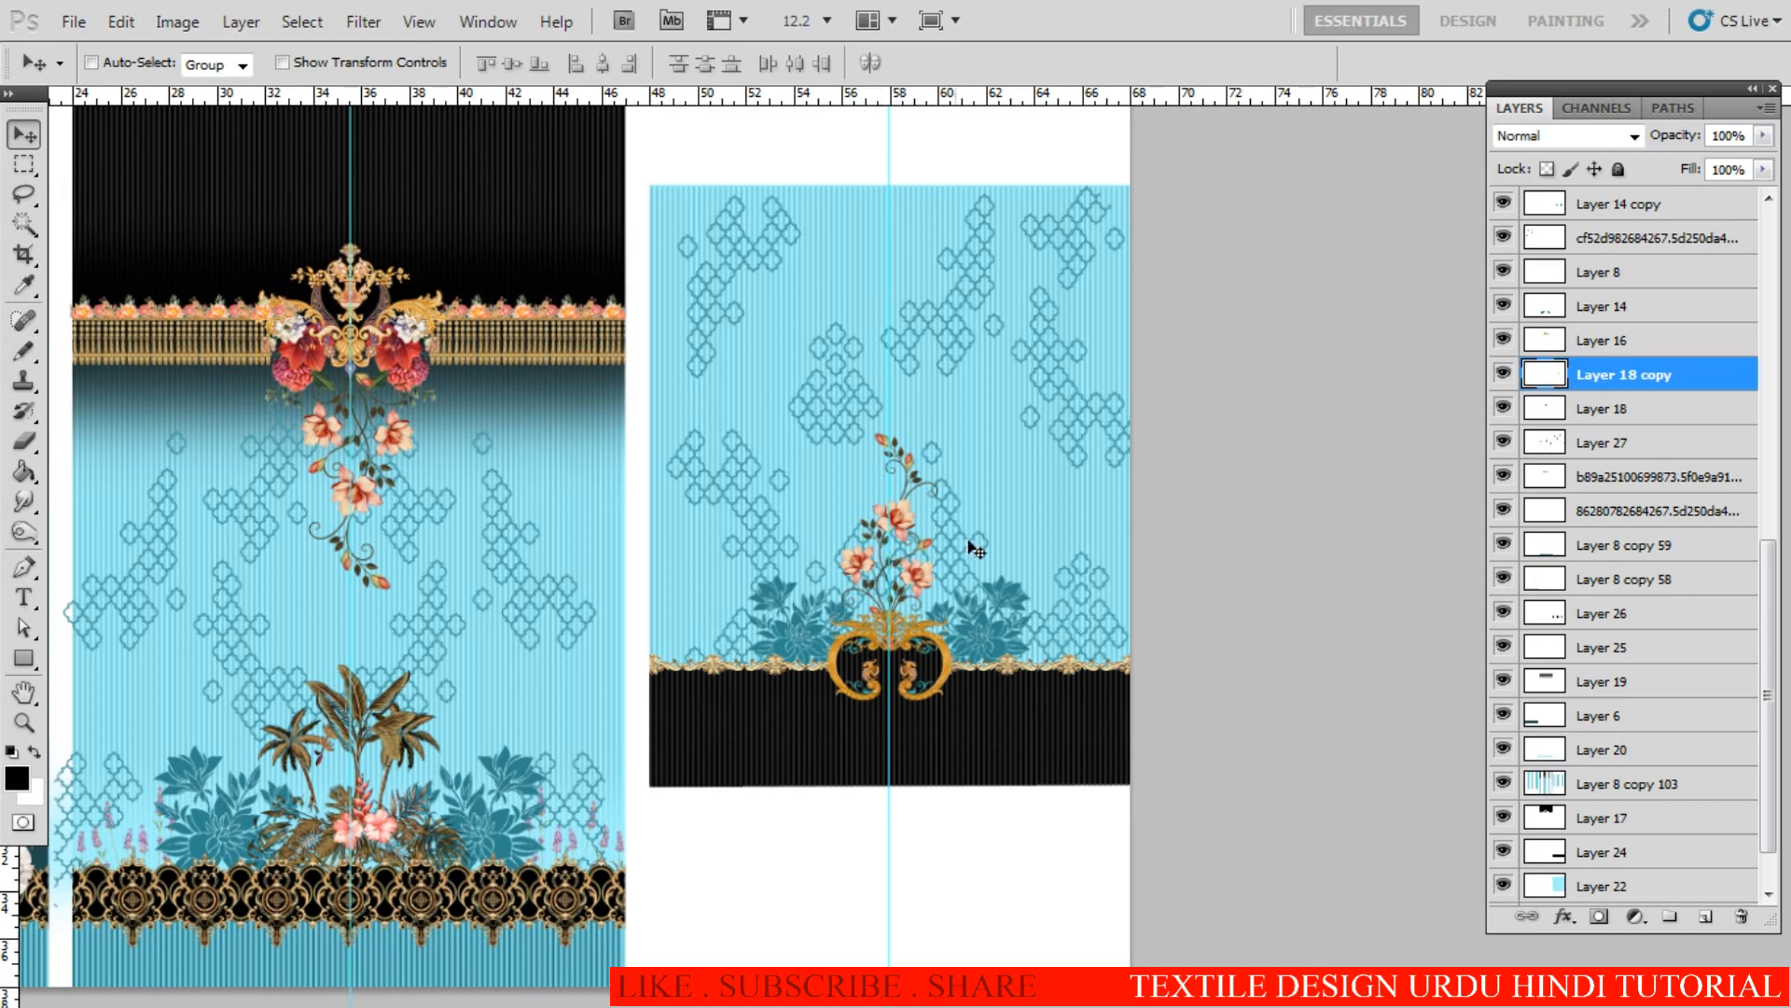
drag(783, 578, 695, 602)
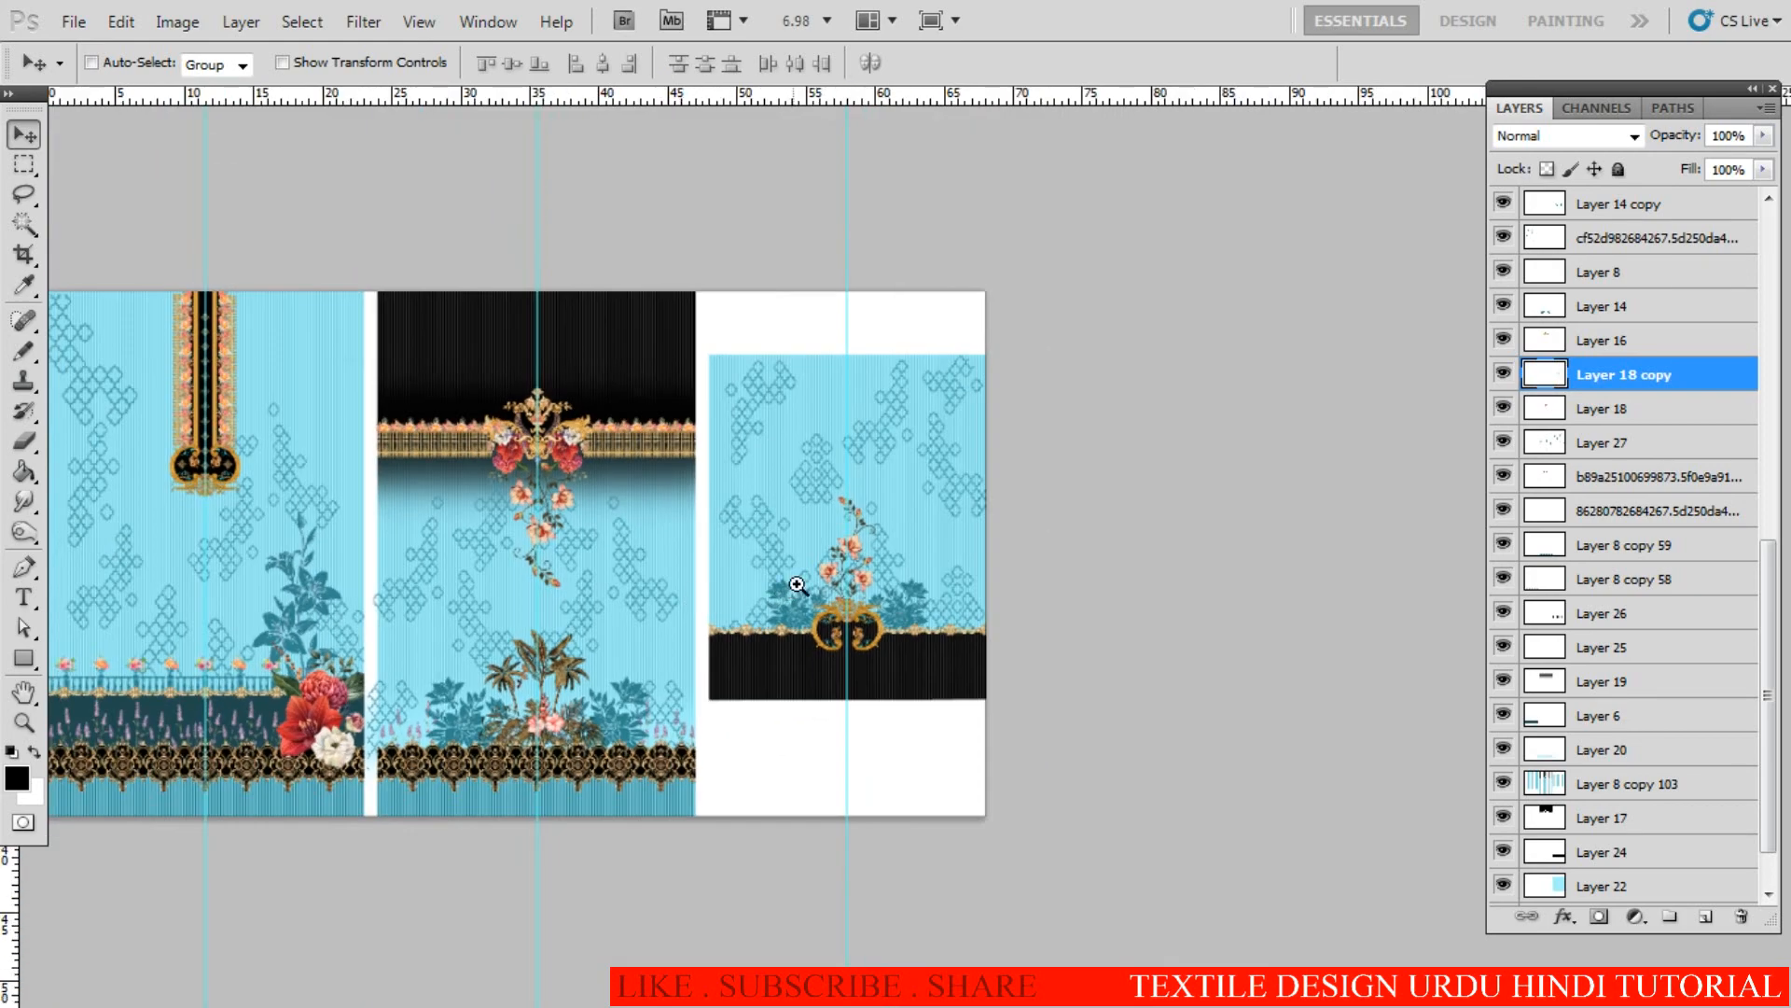
click(798, 593)
click(801, 596)
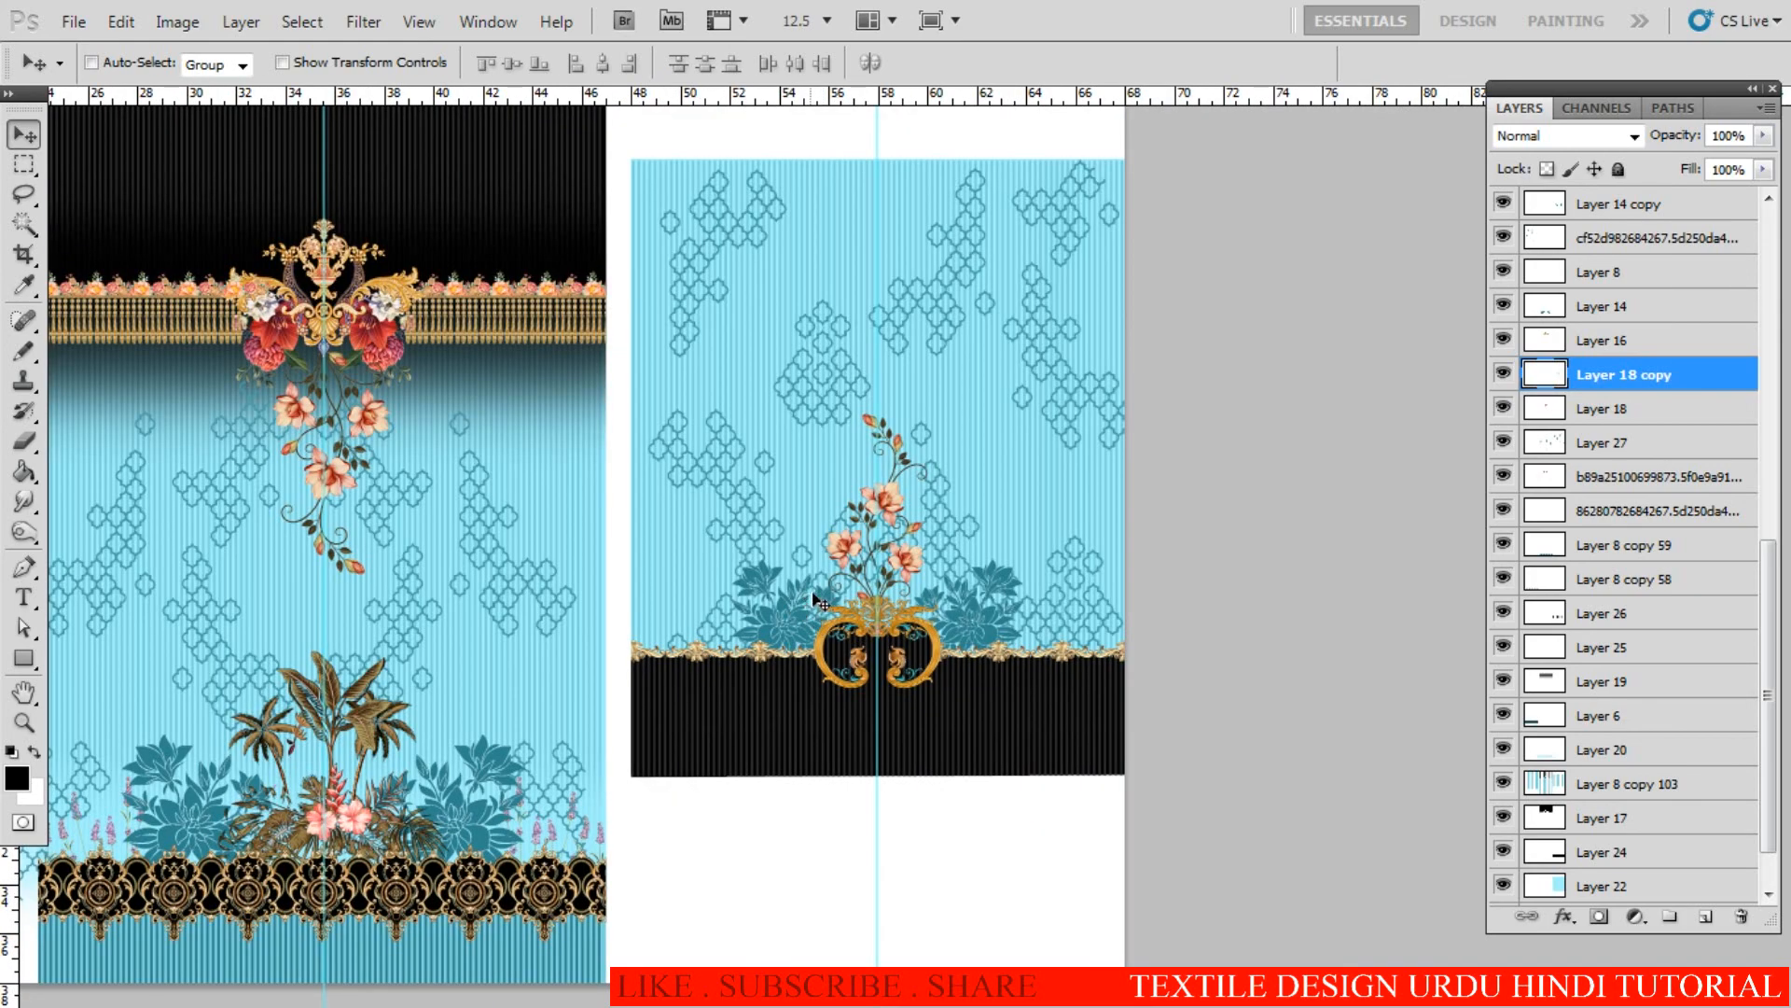